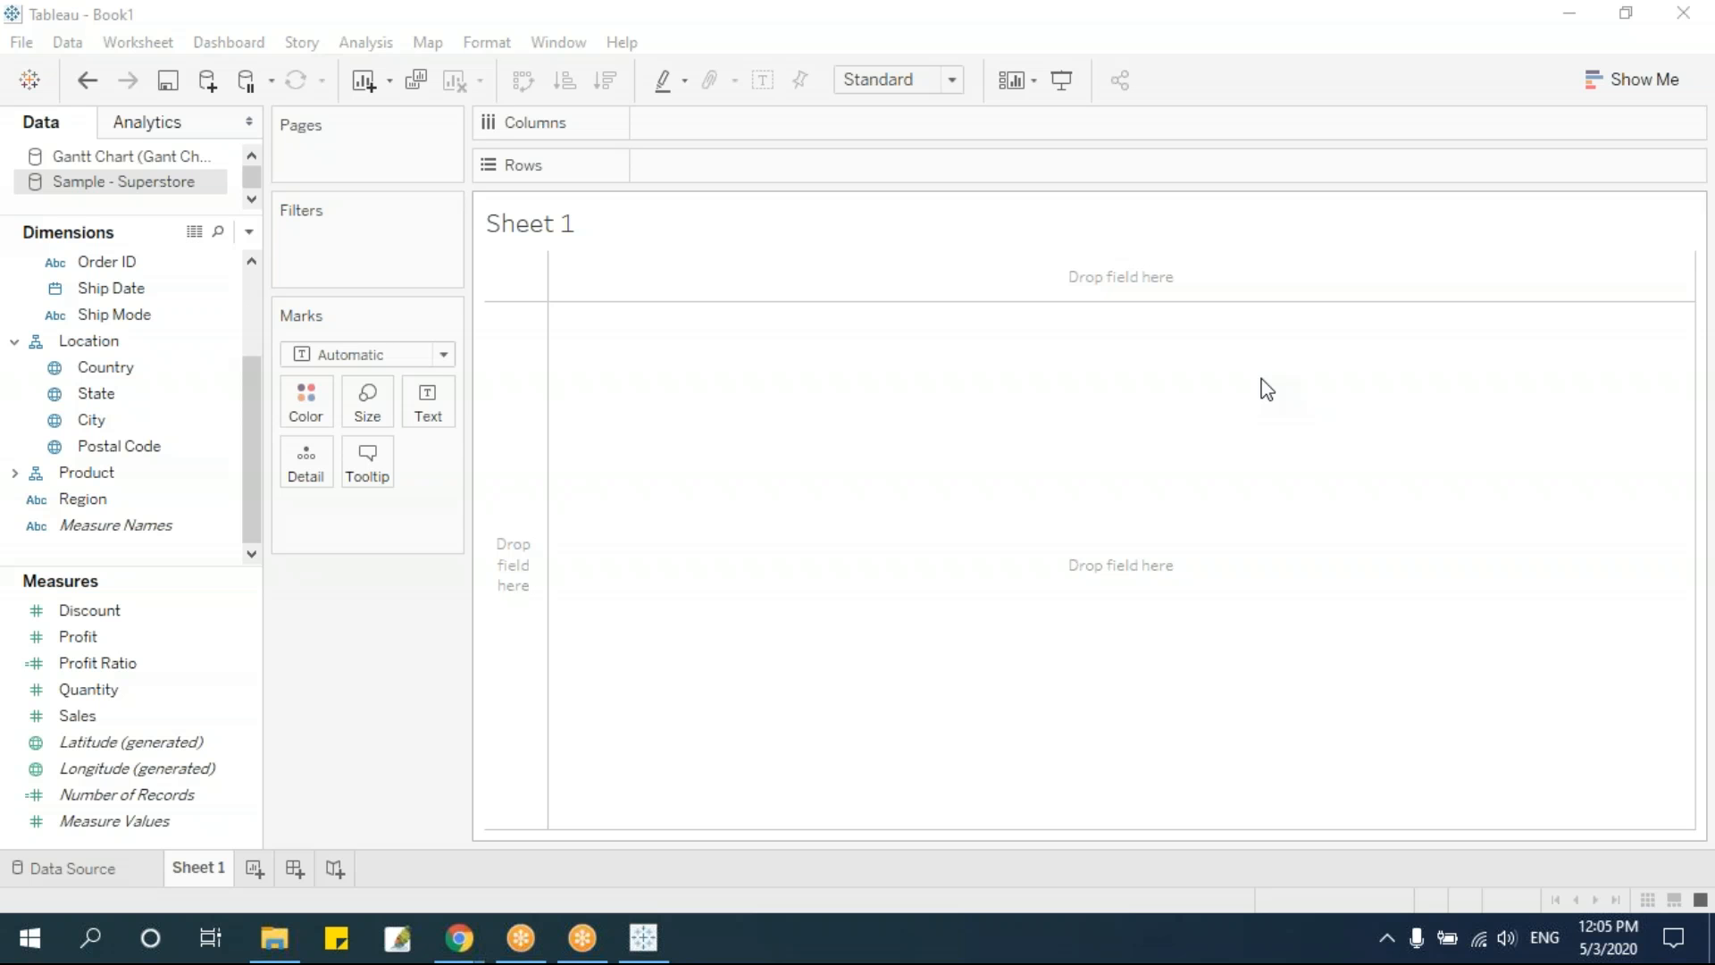
# Chart Sales and Profit by Region as horizontal bars, with Region on Rows and both measures on Columns
pyautogui.click(1621, 90)
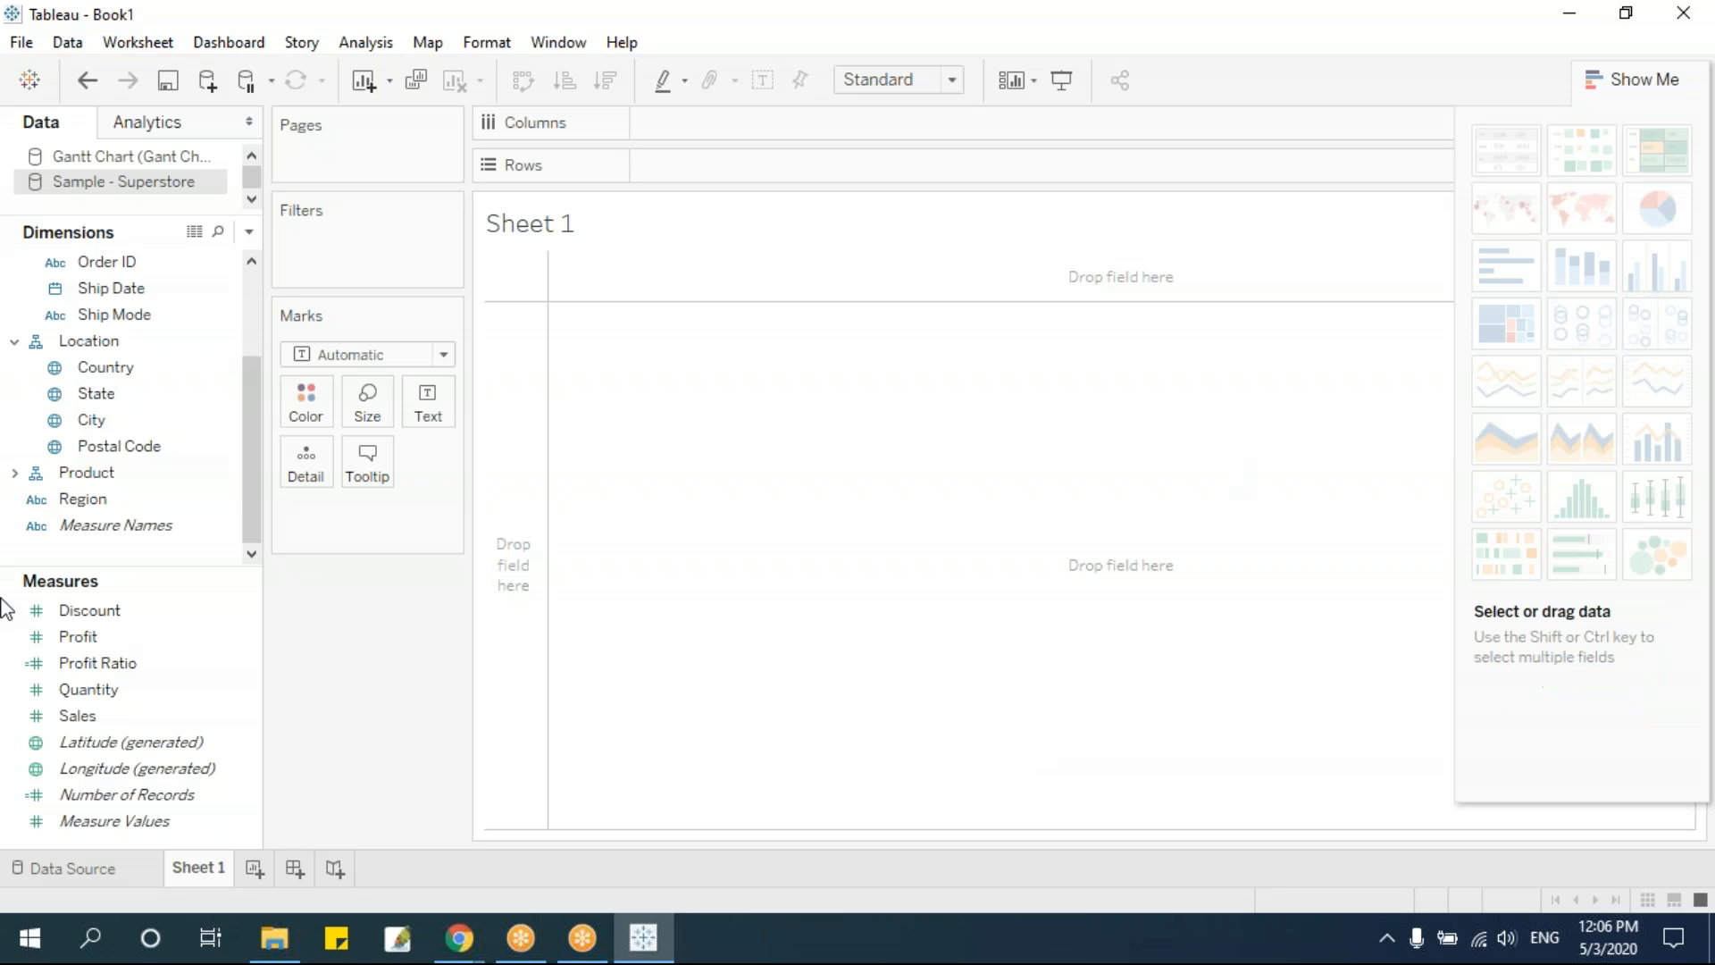
pyautogui.moveTo(248, 431); pyautogui.dragTo(245, 494)
pyautogui.click(128, 497)
pyautogui.moveTo(128, 498); pyautogui.dragTo(581, 602)
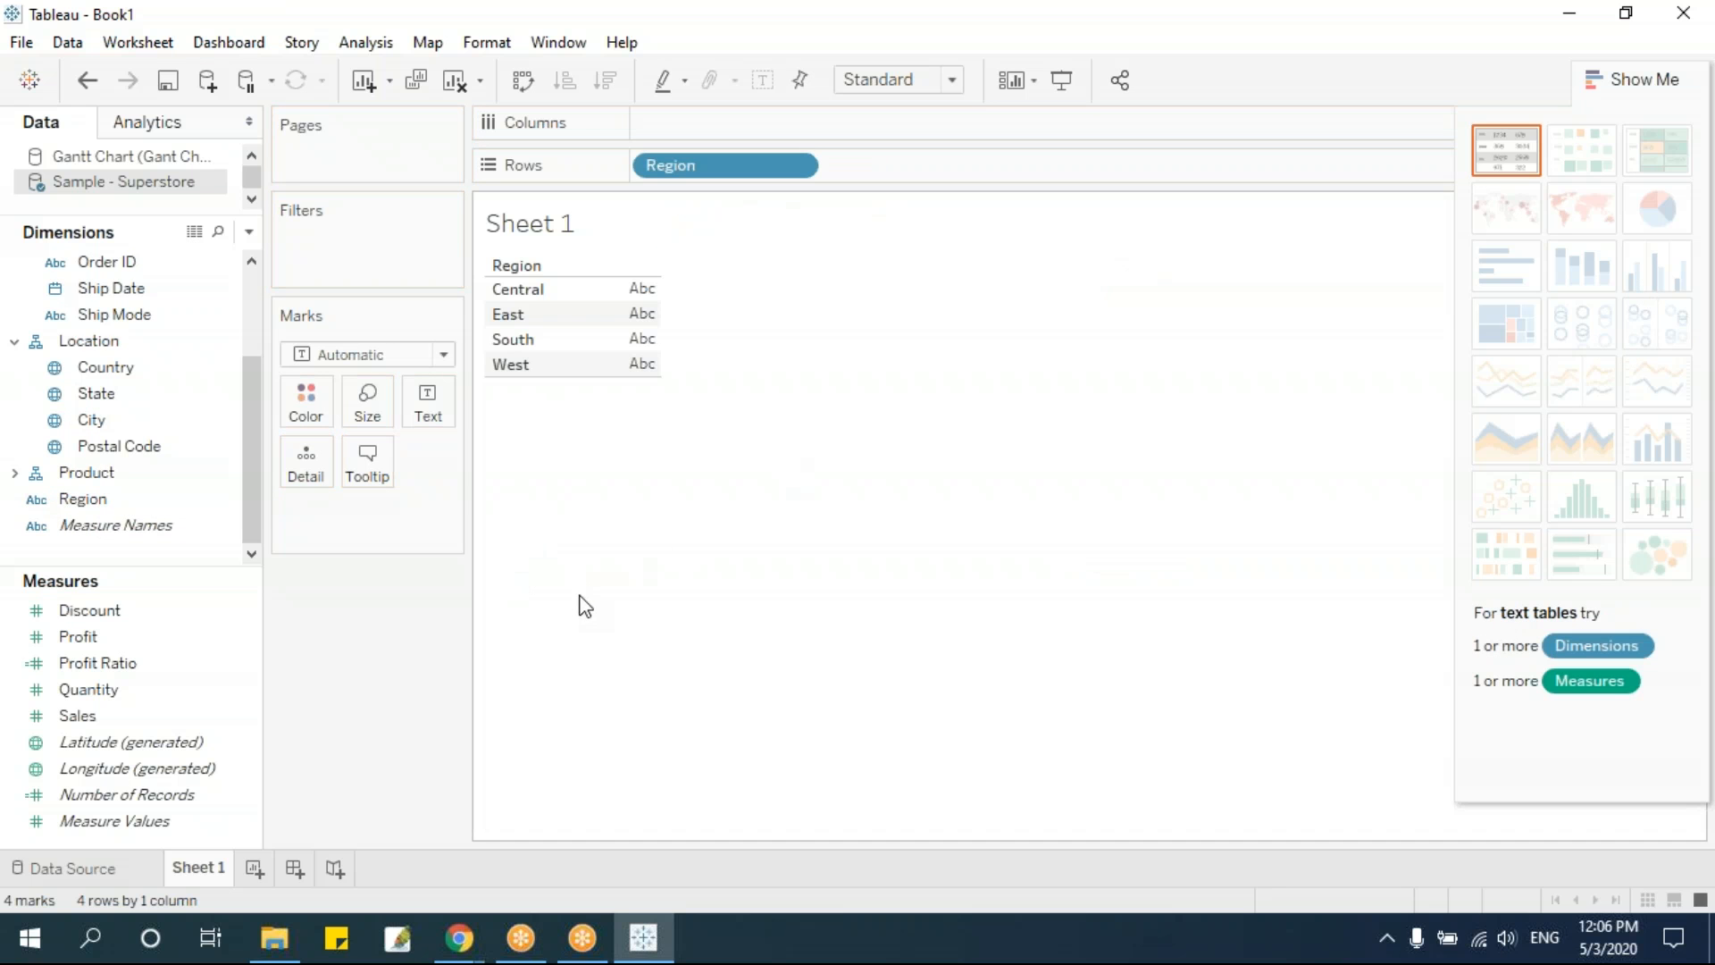
pyautogui.click(124, 715)
pyautogui.moveTo(105, 728); pyautogui.dragTo(747, 132)
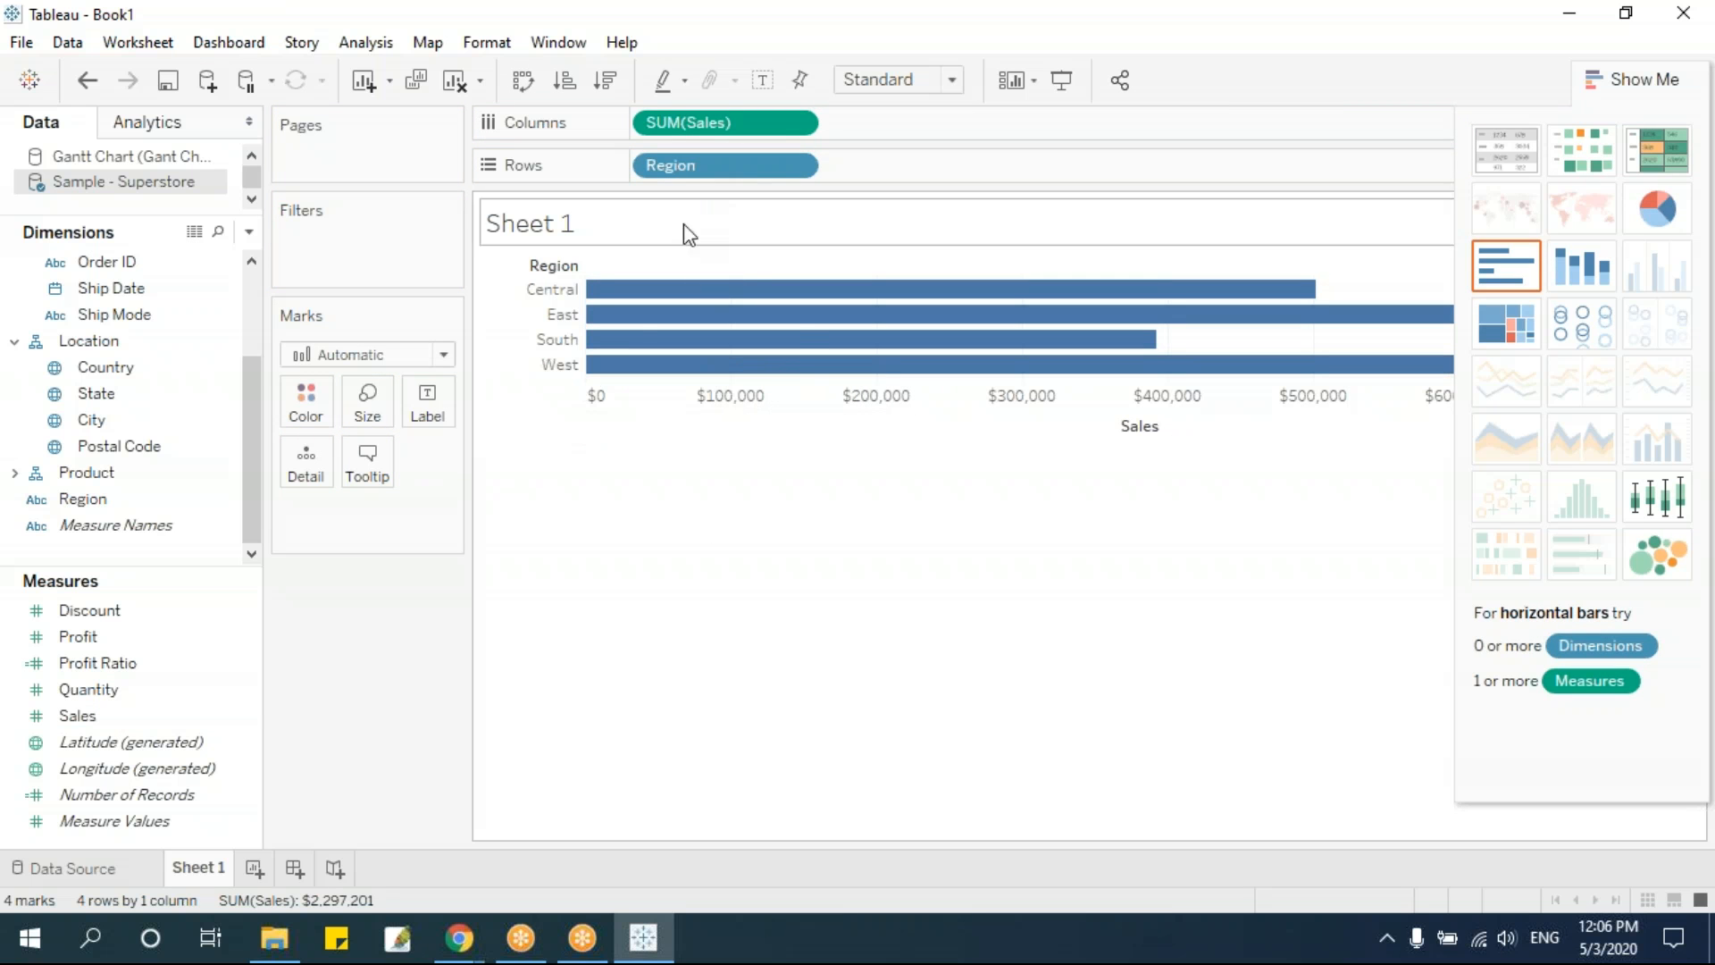
pyautogui.moveTo(134, 636); pyautogui.dragTo(944, 120)
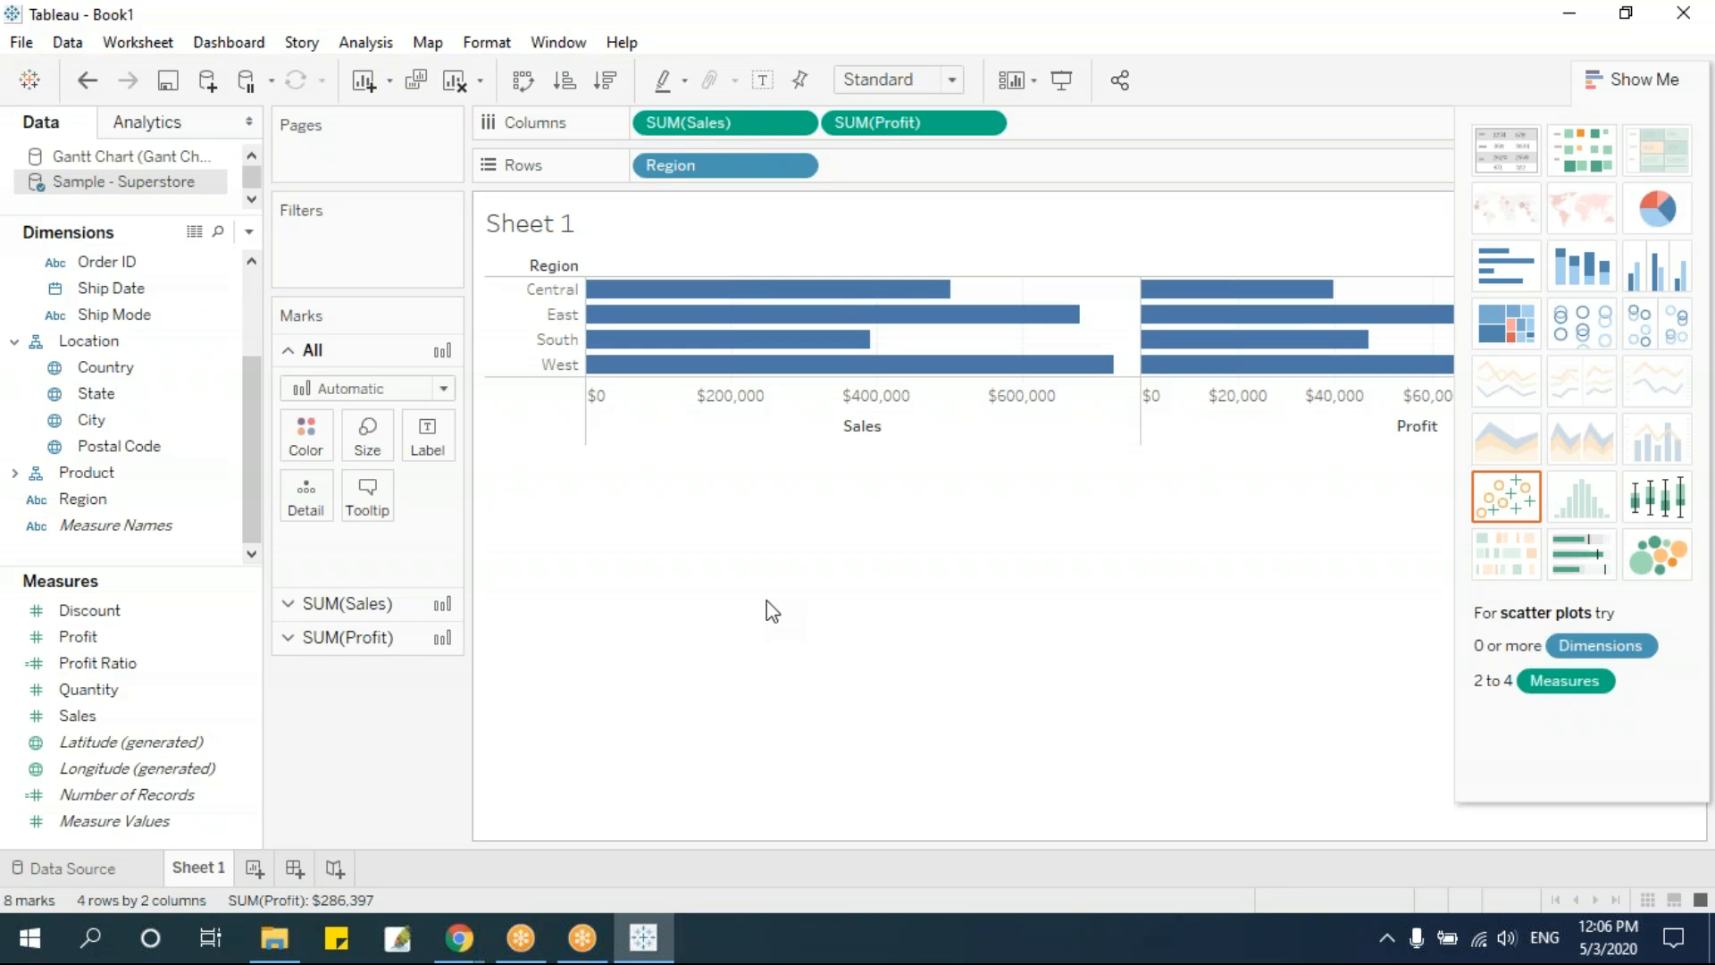
# Swap the rows and columns and convert the chart to side-by-side bars
pyautogui.hotkey('ctrl', 'w')
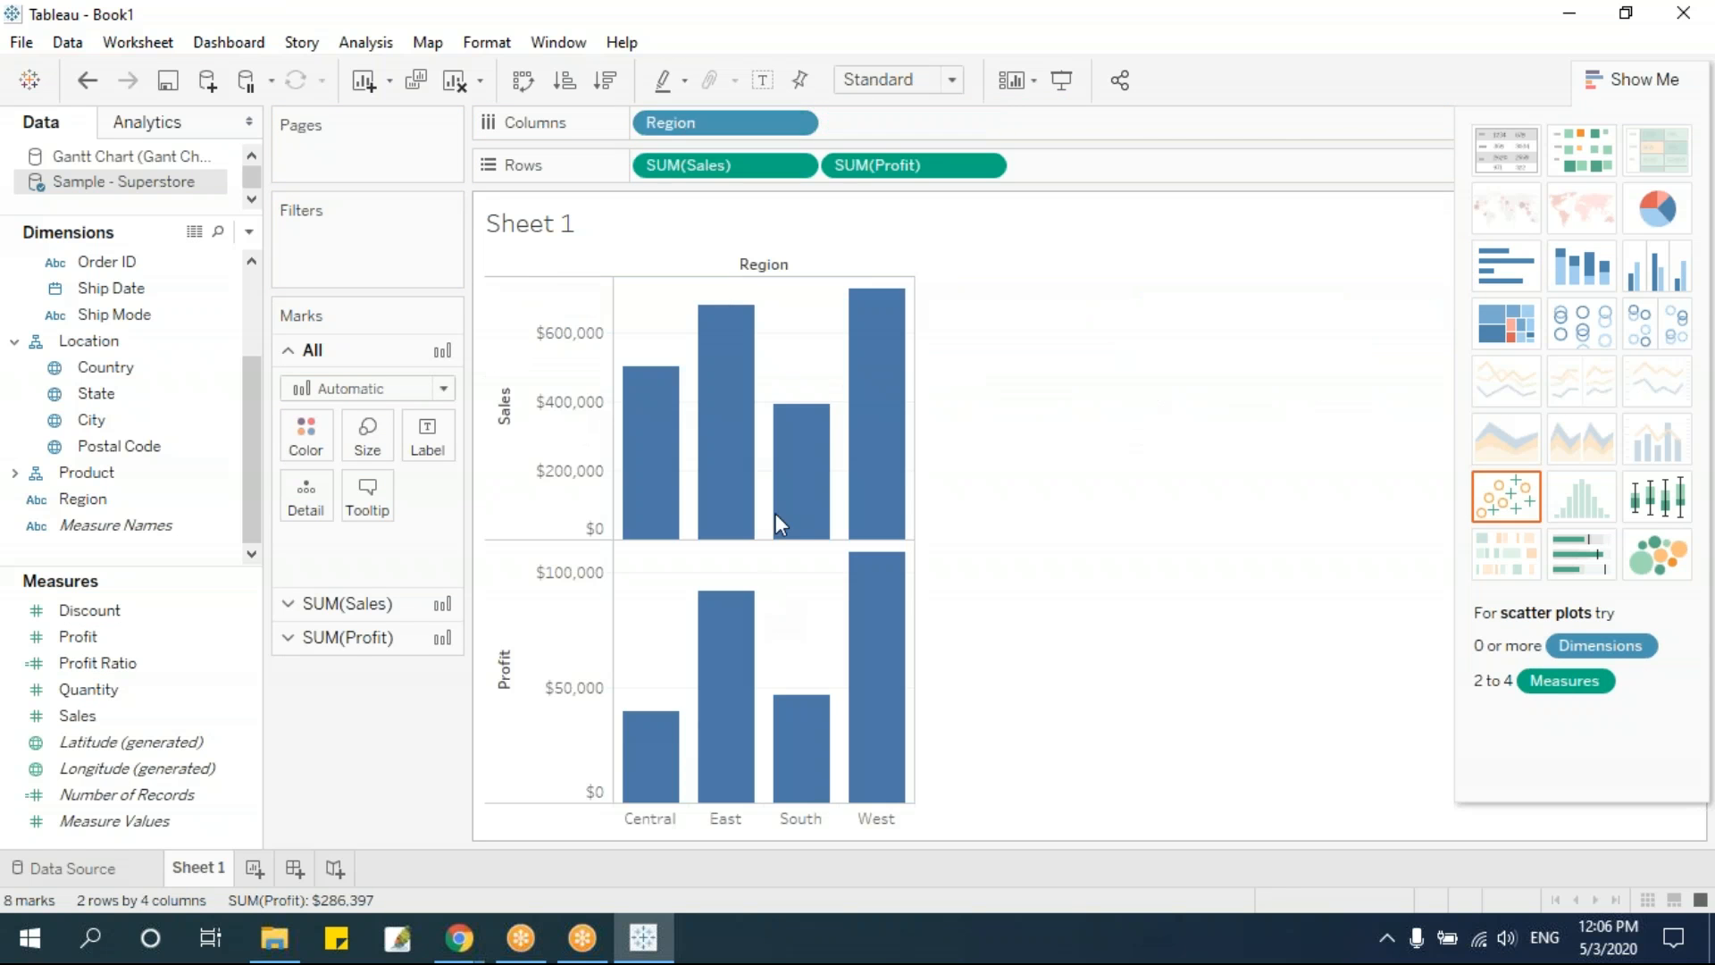
pyautogui.click(1650, 281)
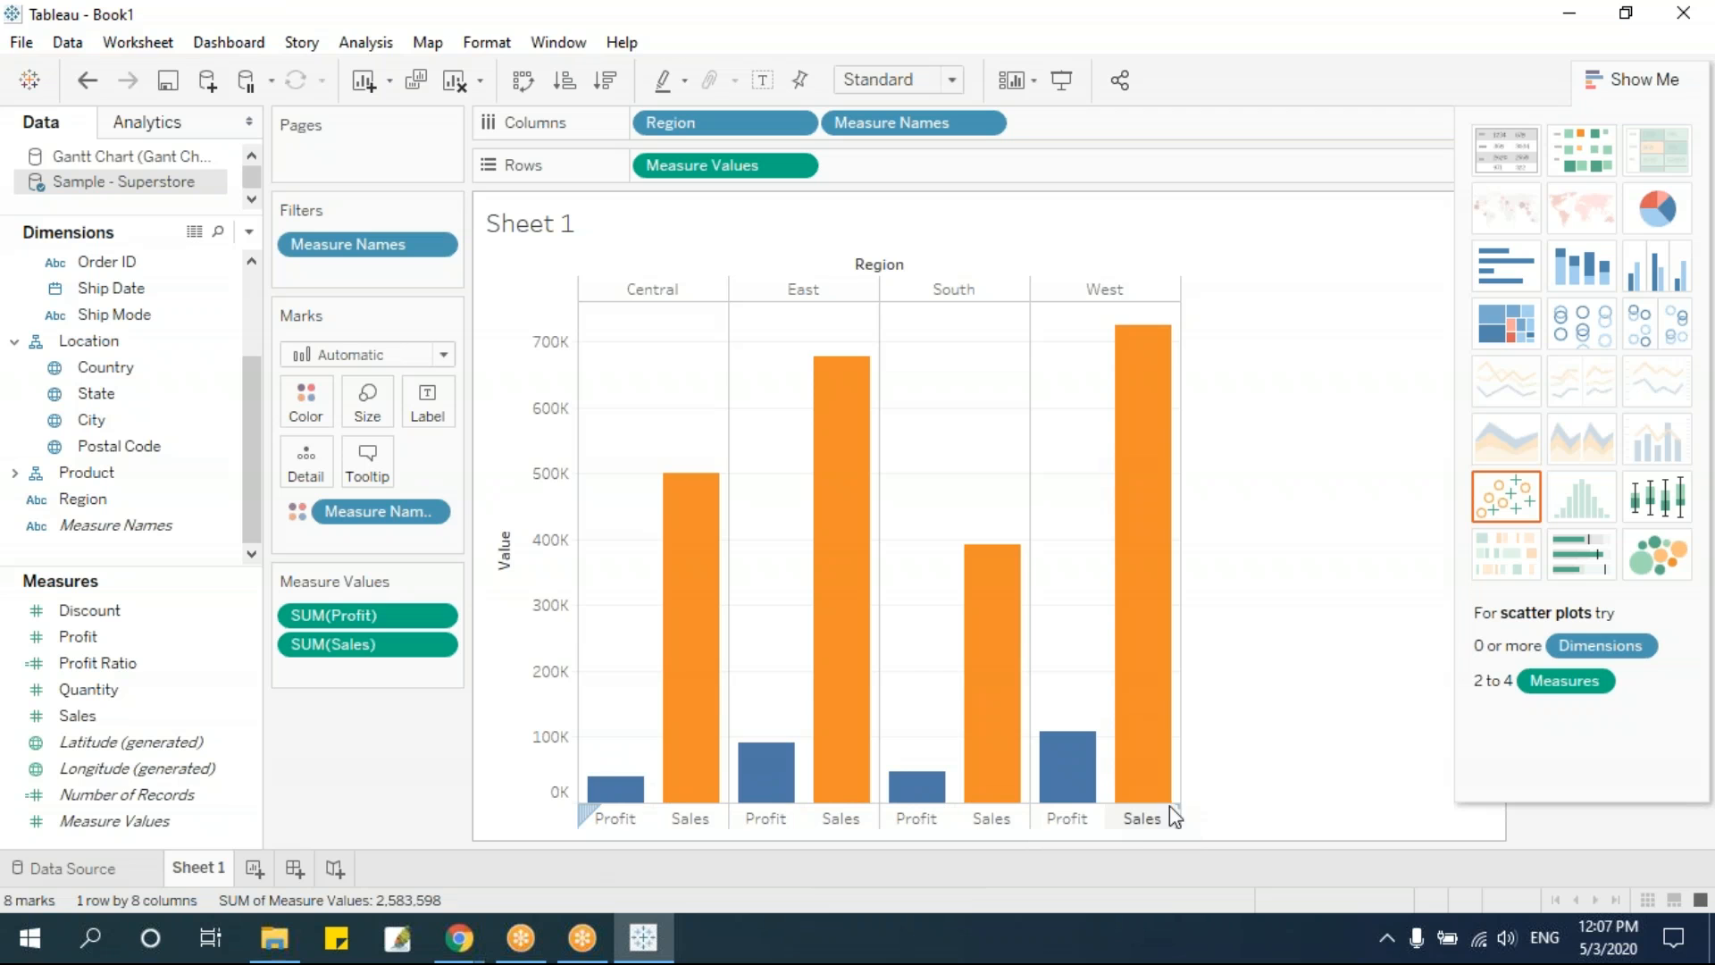
pyautogui.moveTo(720, 786)
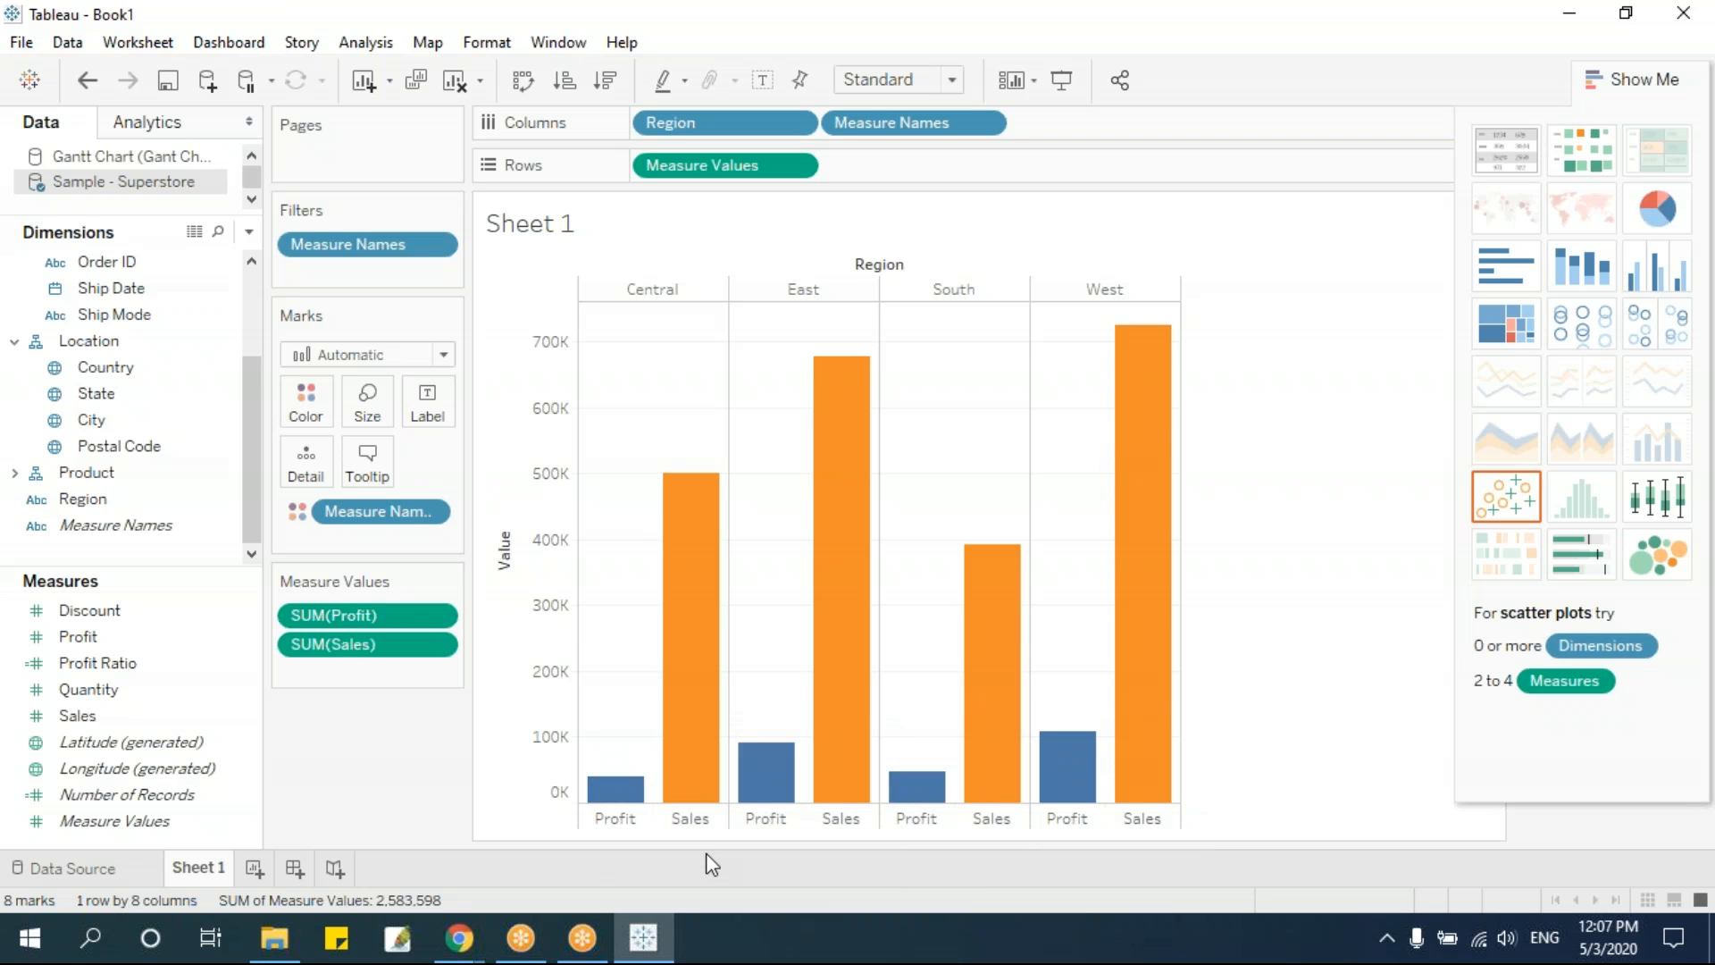
# Rename the worksheet as Side By Side
pyautogui.write('Side By Side')
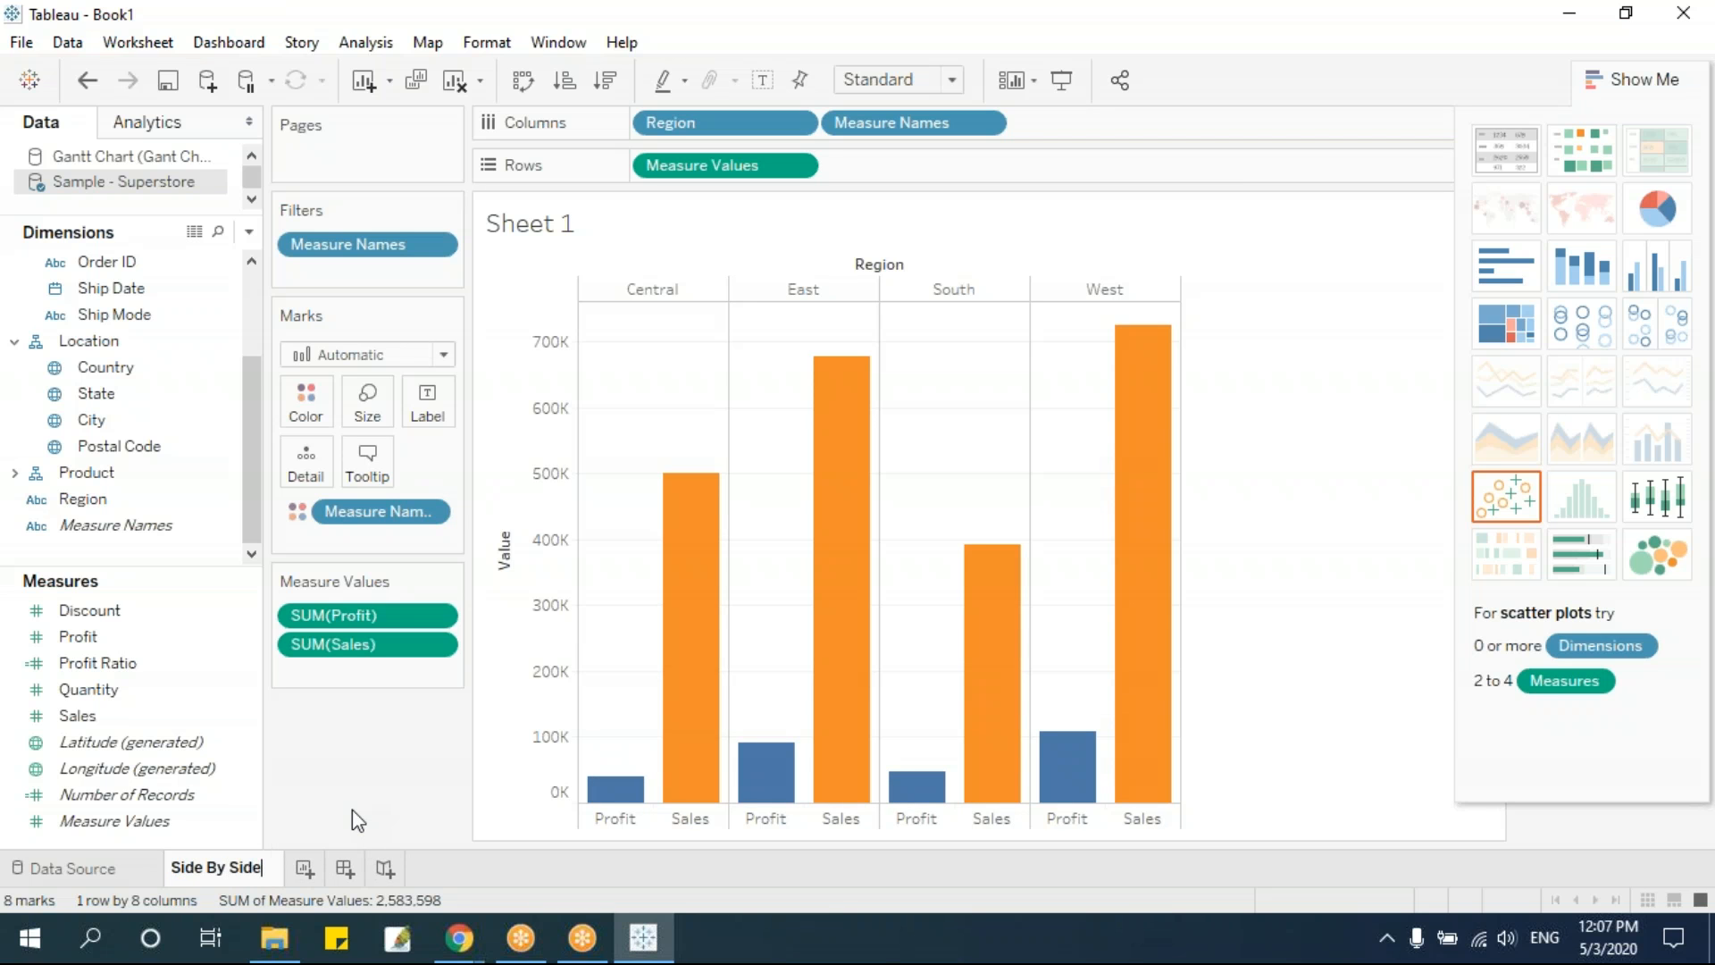
pyautogui.press('Return')
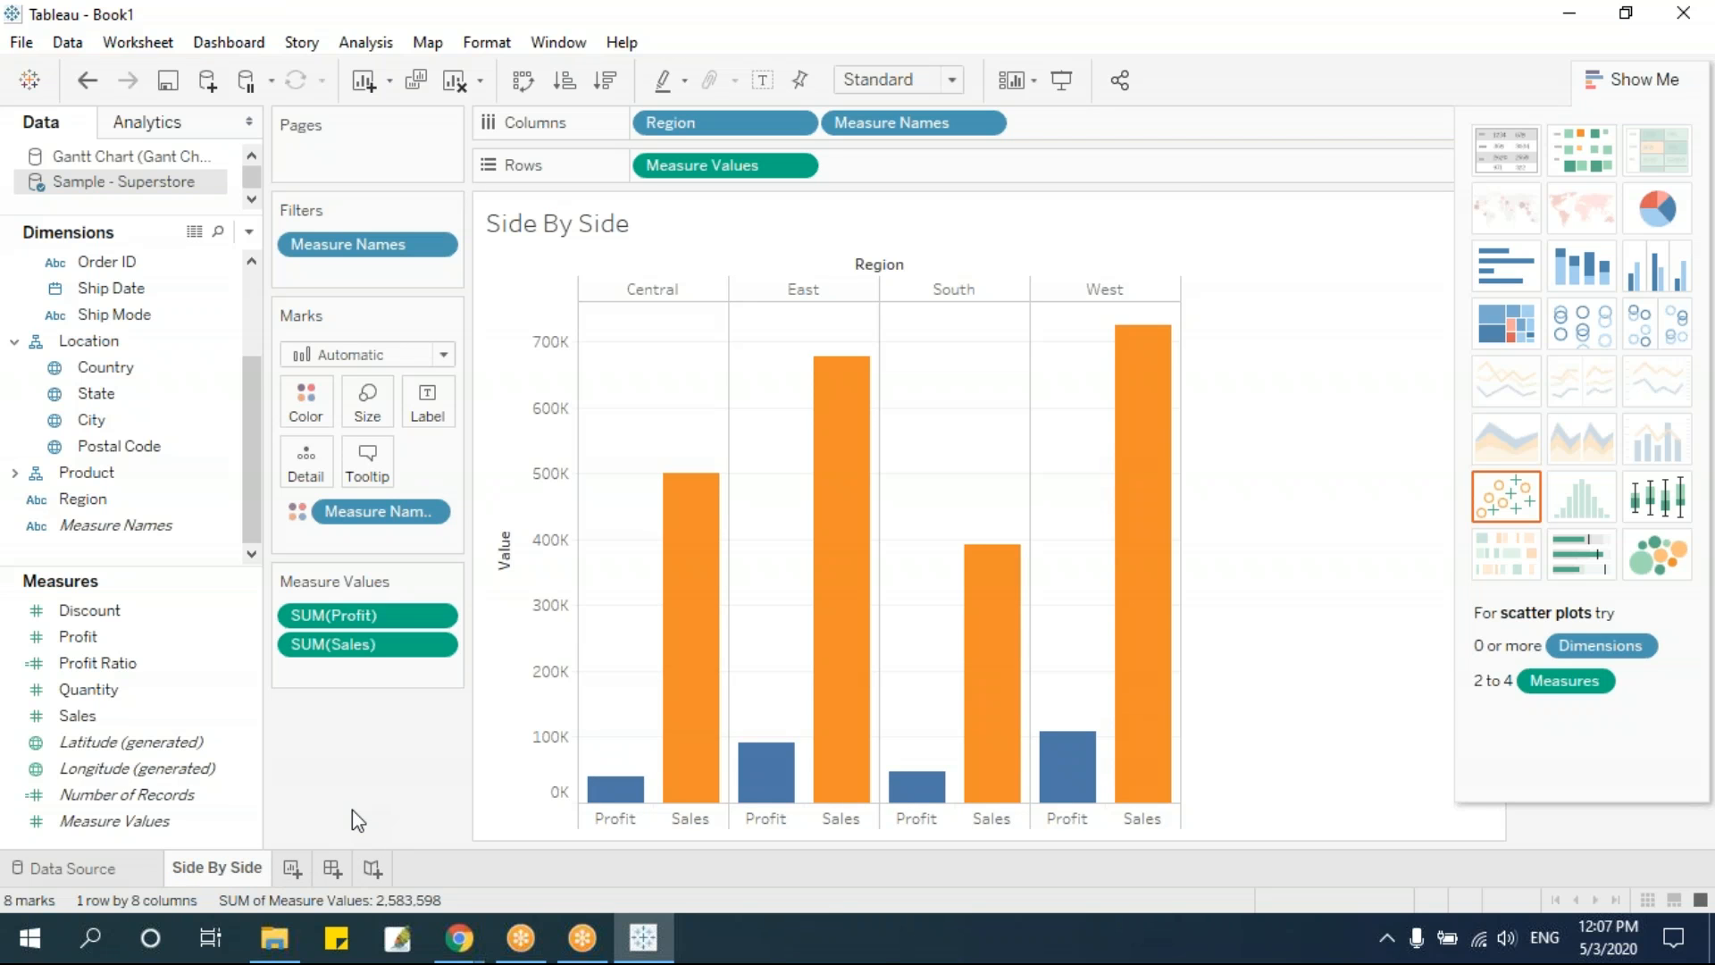
# Add a new worksheet with Region on Columns and Sales and Profit on Rows
pyautogui.click(292, 867)
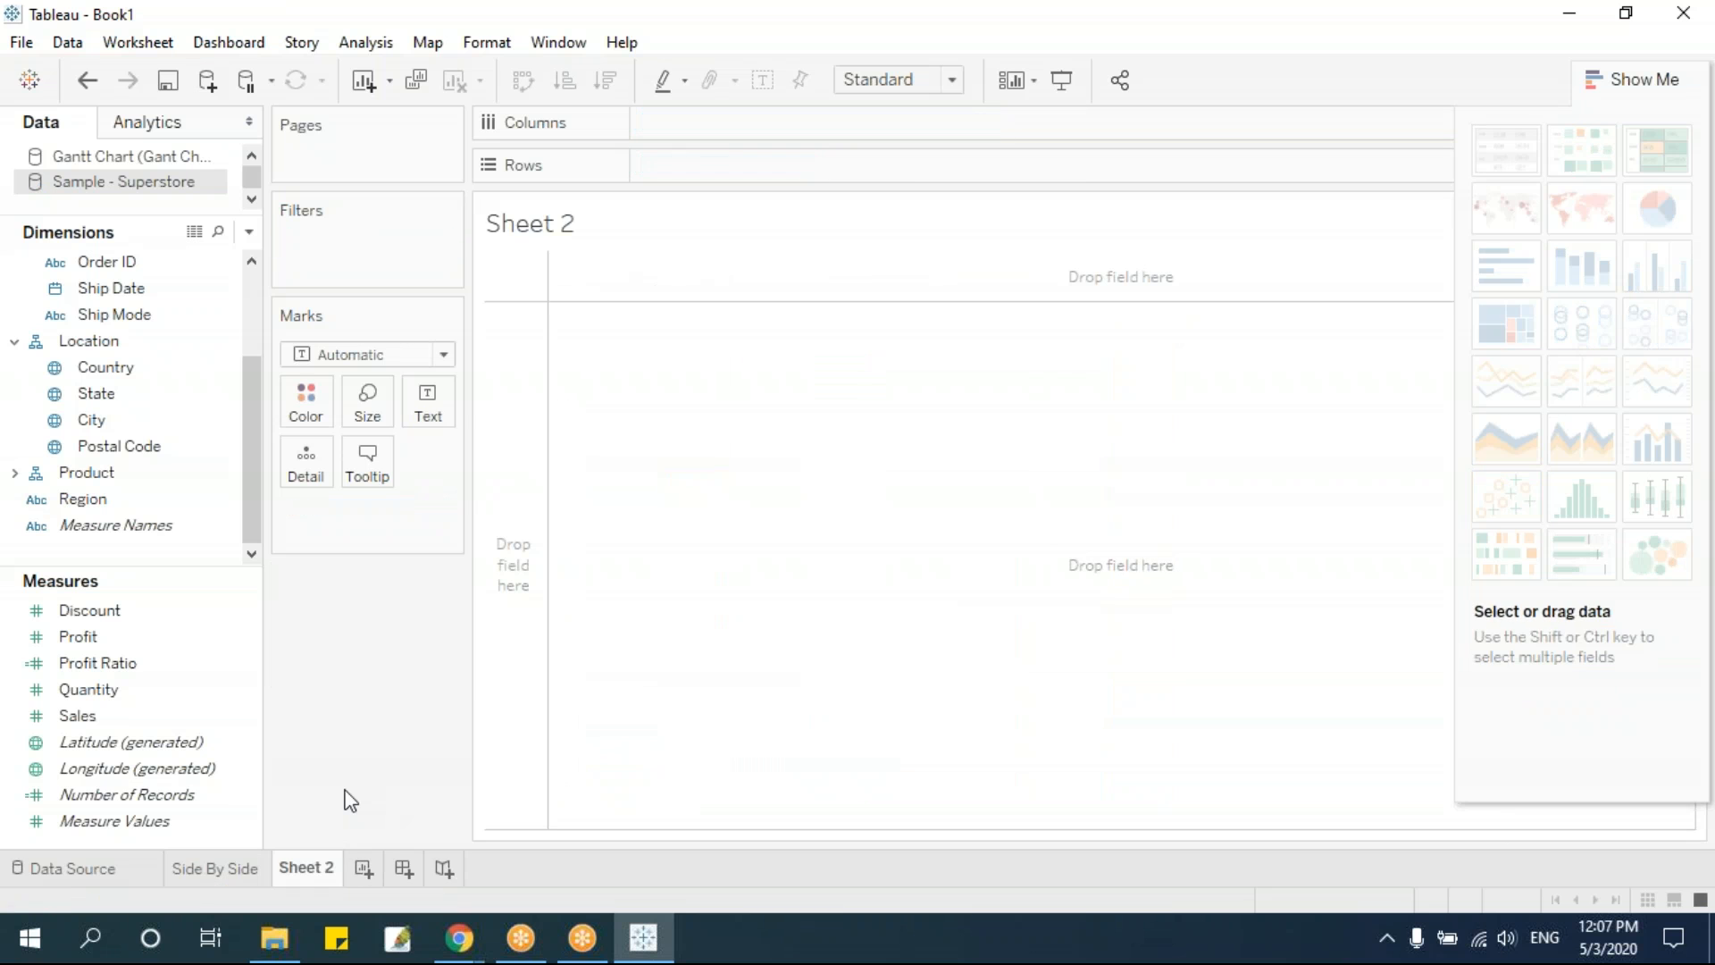
pyautogui.click(198, 872)
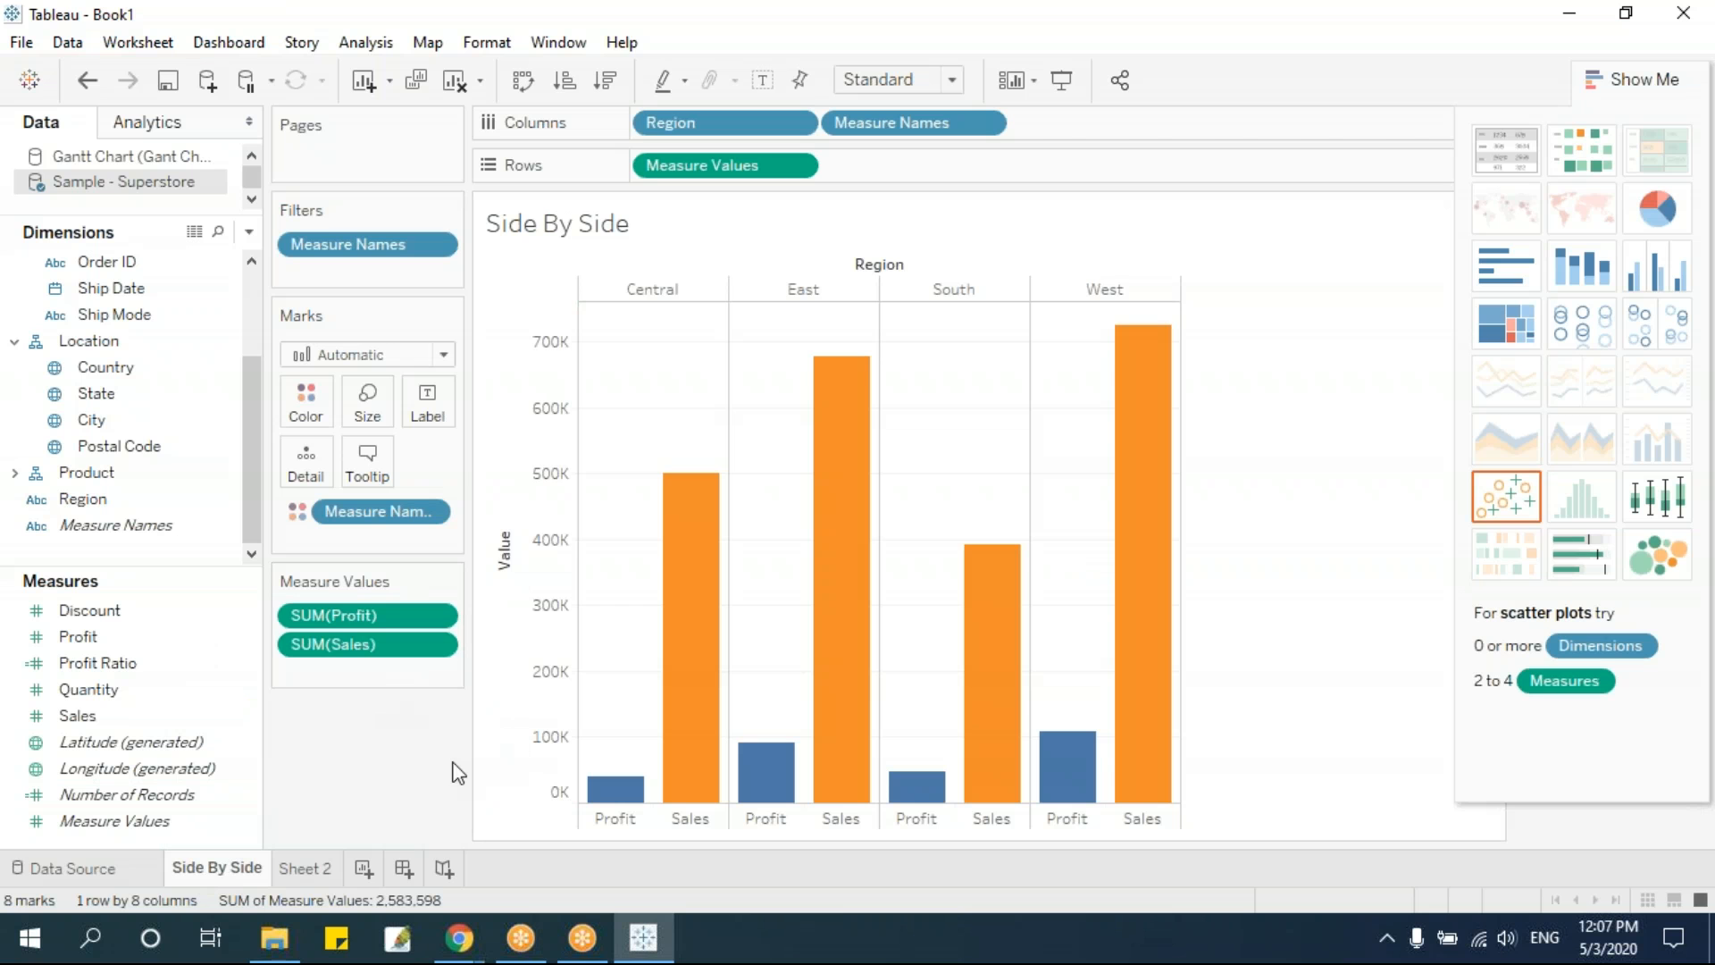
pyautogui.click(164, 500)
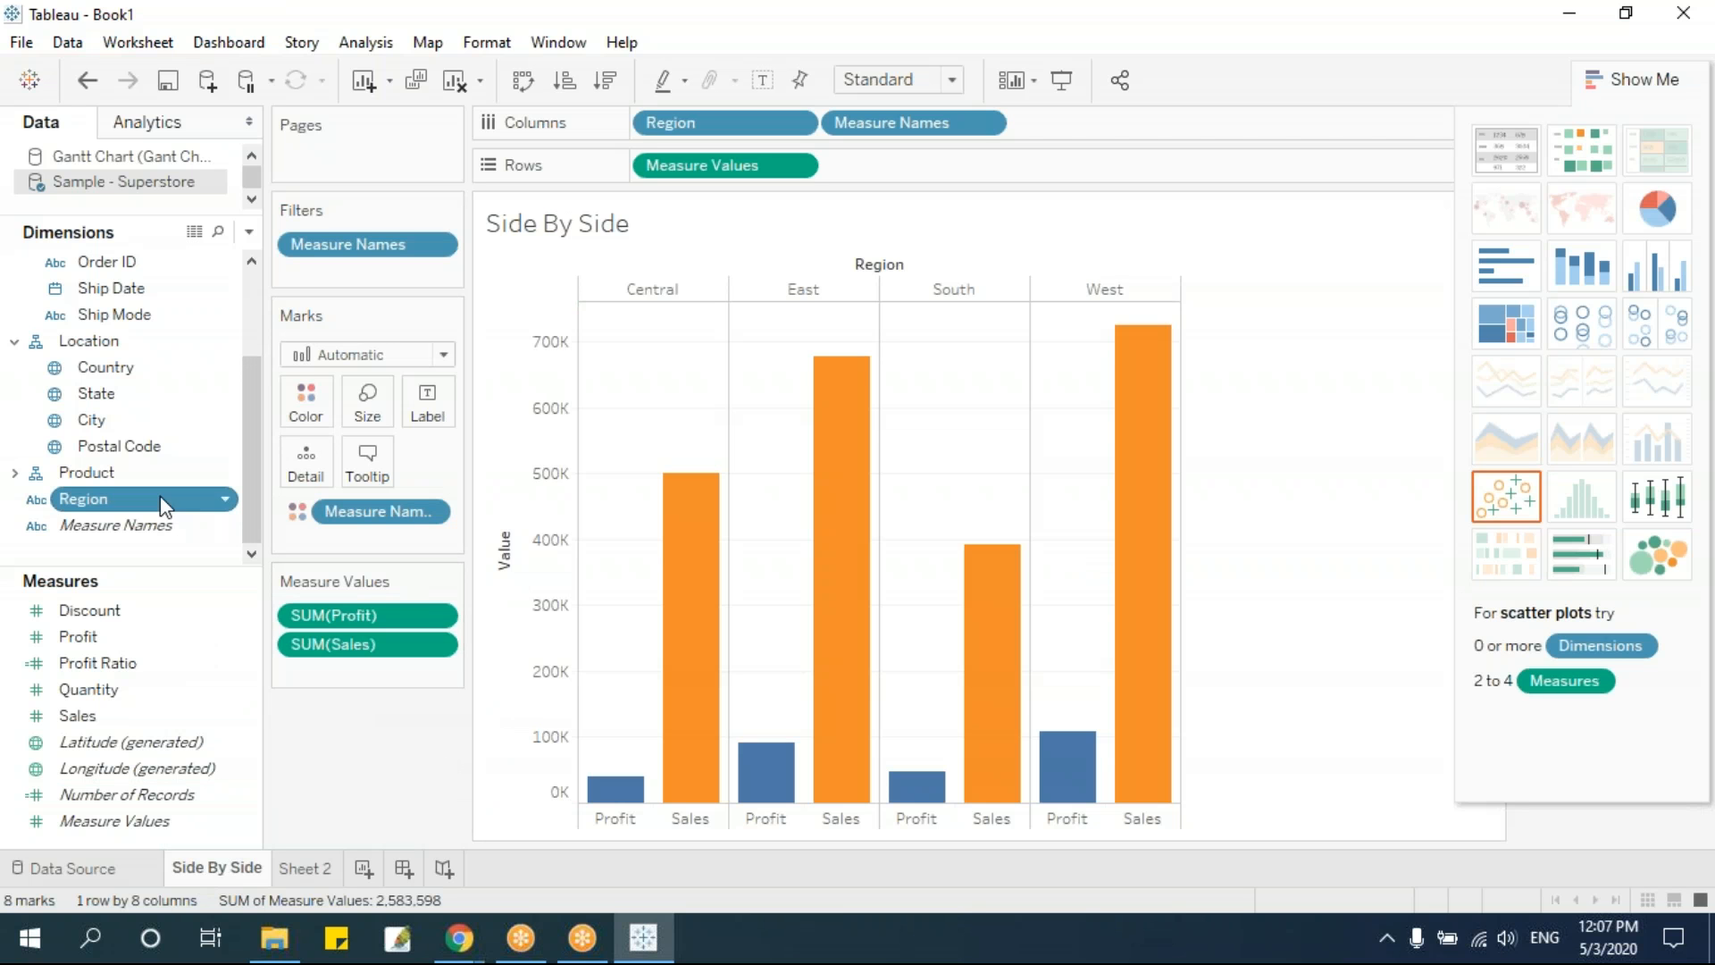
pyautogui.click(304, 868)
pyautogui.moveTo(118, 509); pyautogui.dragTo(761, 125)
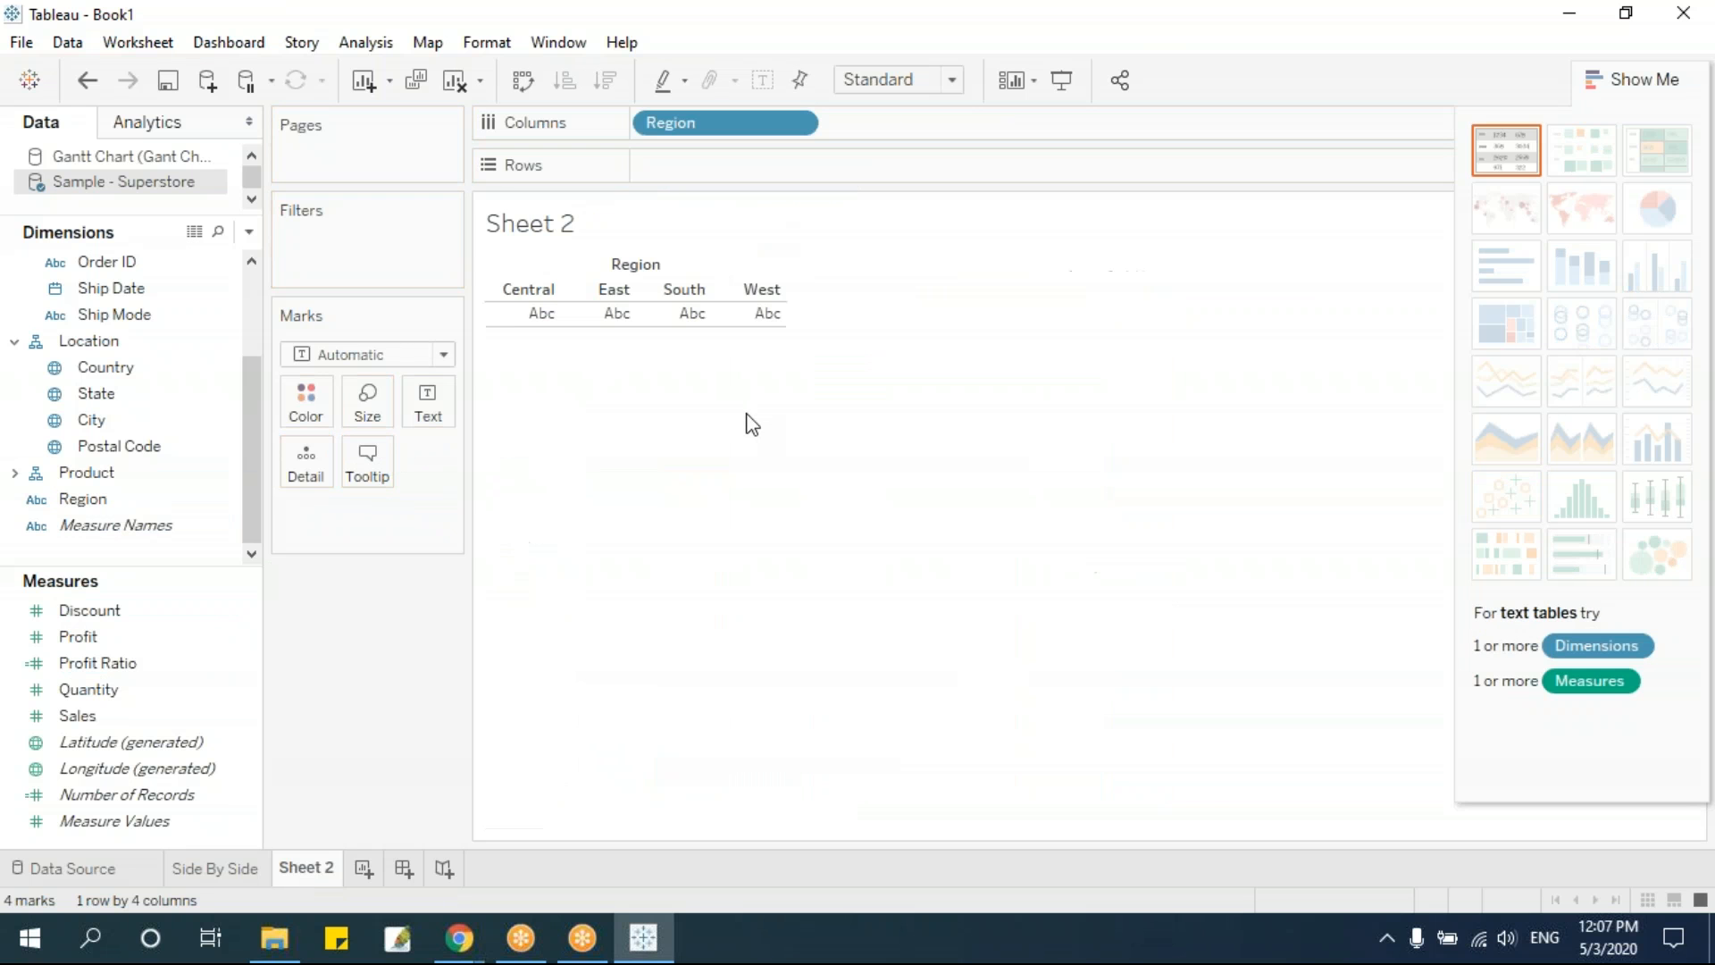
pyautogui.moveTo(153, 714); pyautogui.dragTo(745, 164)
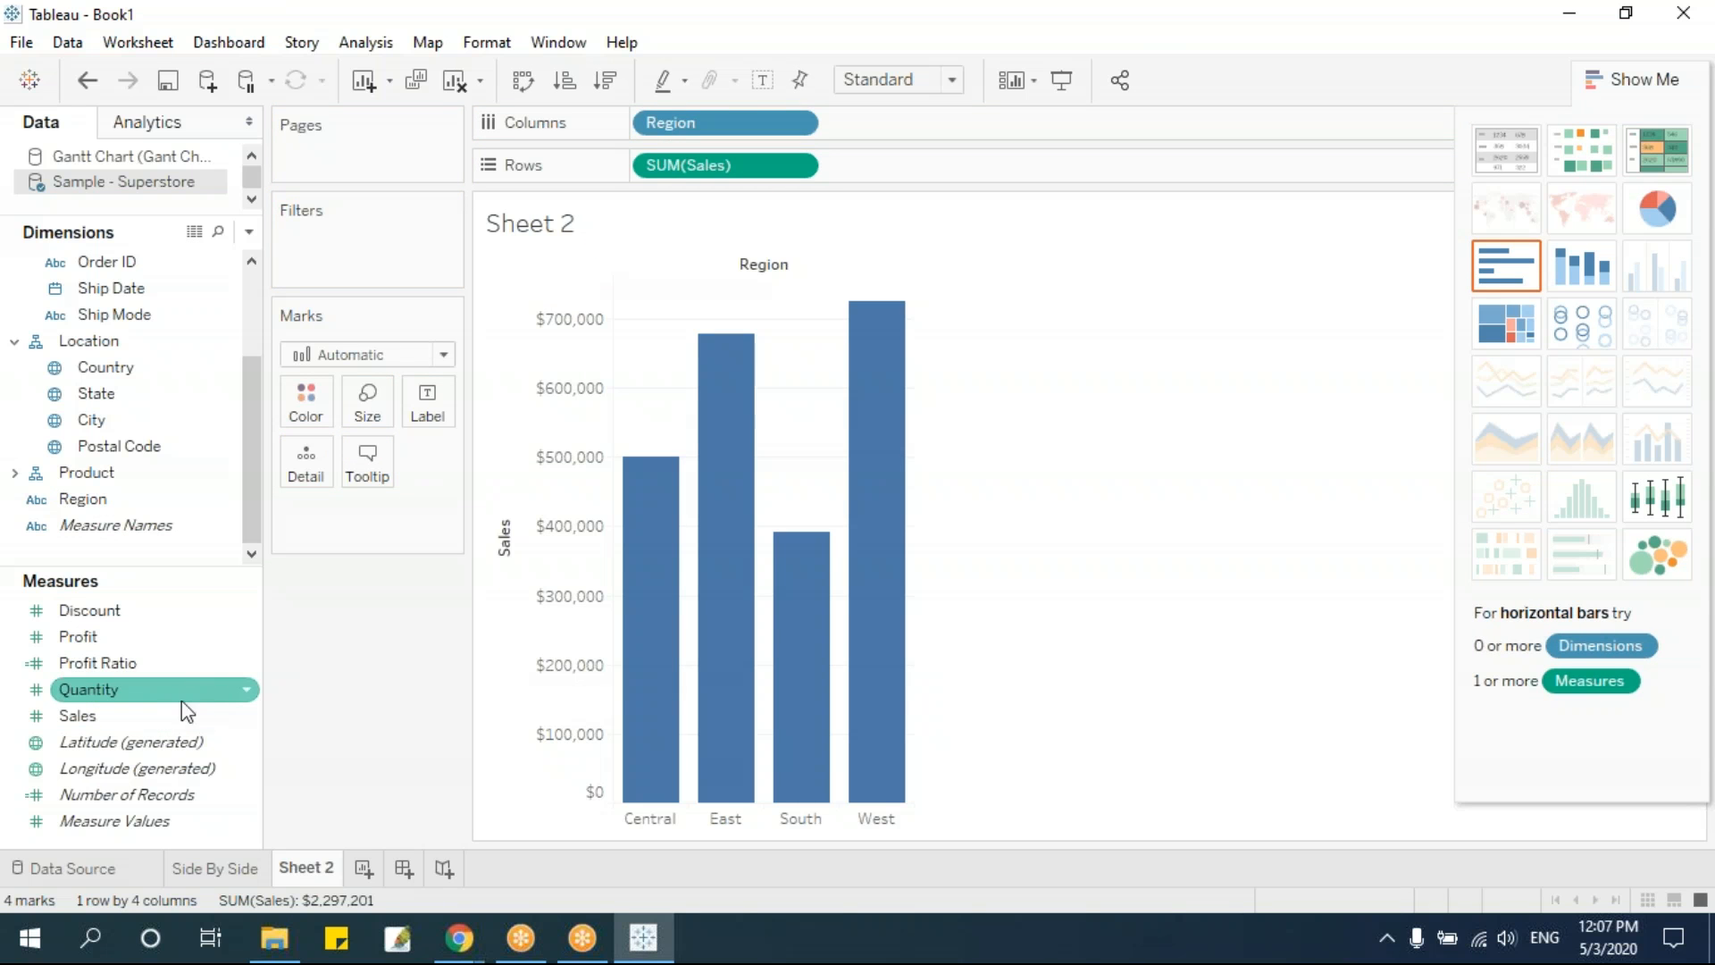
pyautogui.moveTo(114, 638); pyautogui.dragTo(1006, 699)
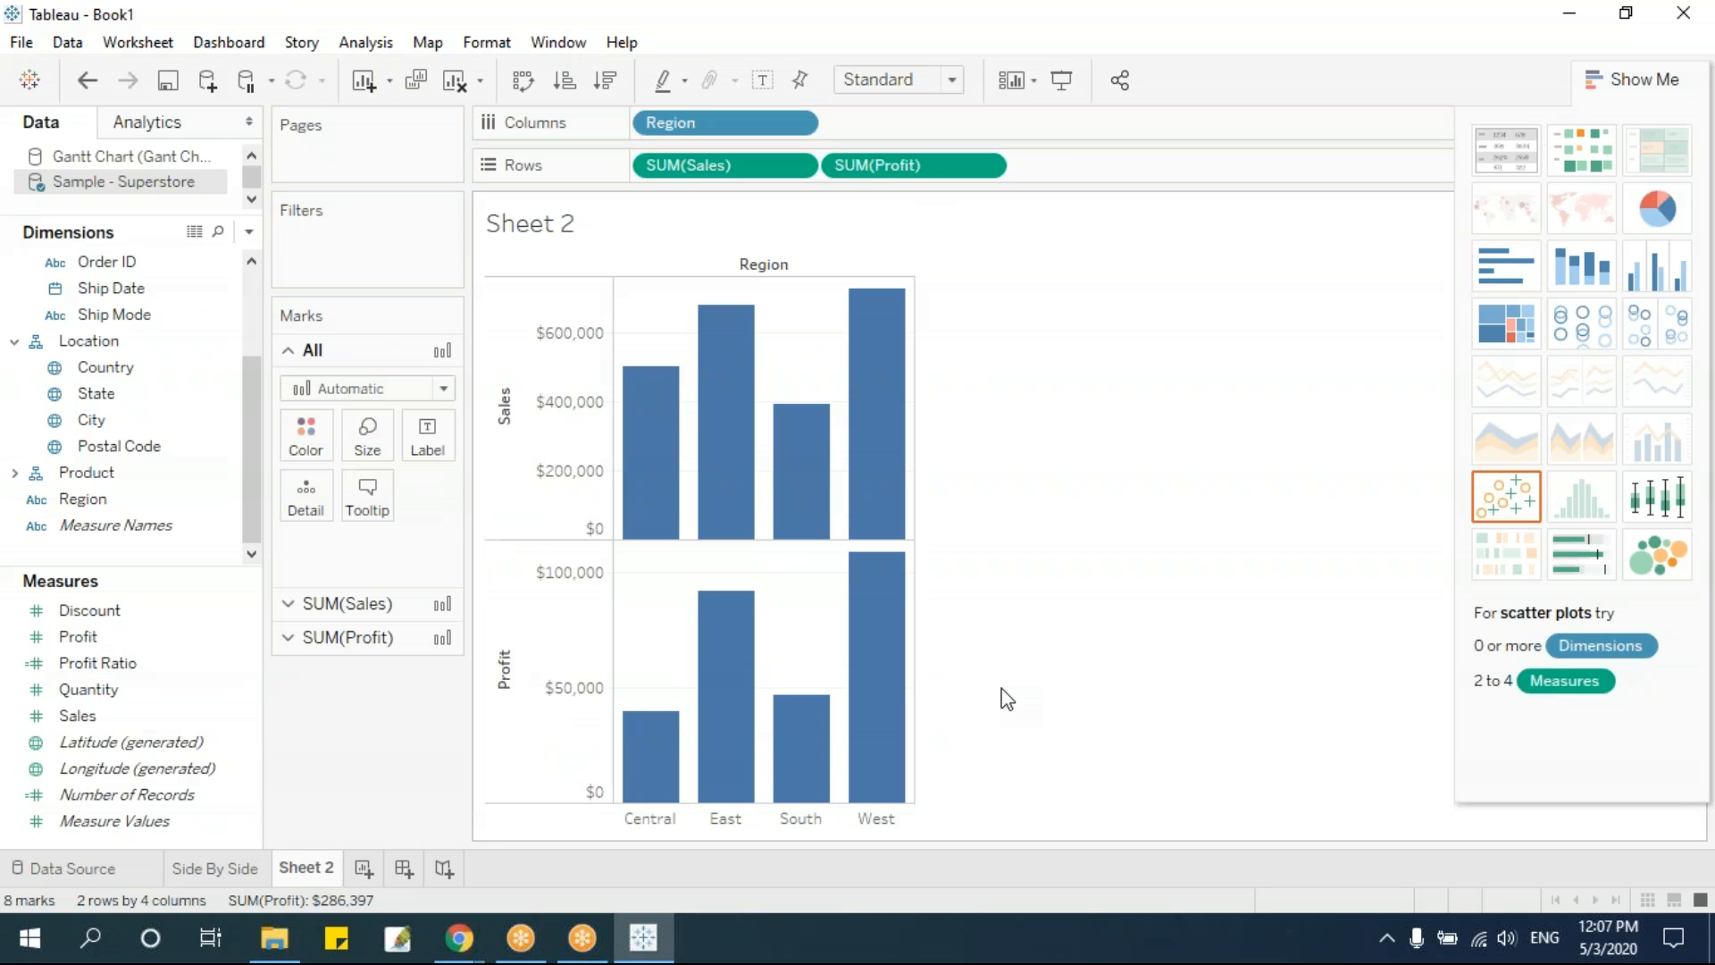
# Put Profit on a dual axis with Sales and set the mark type of all measures to Bar
pyautogui.click(986, 168)
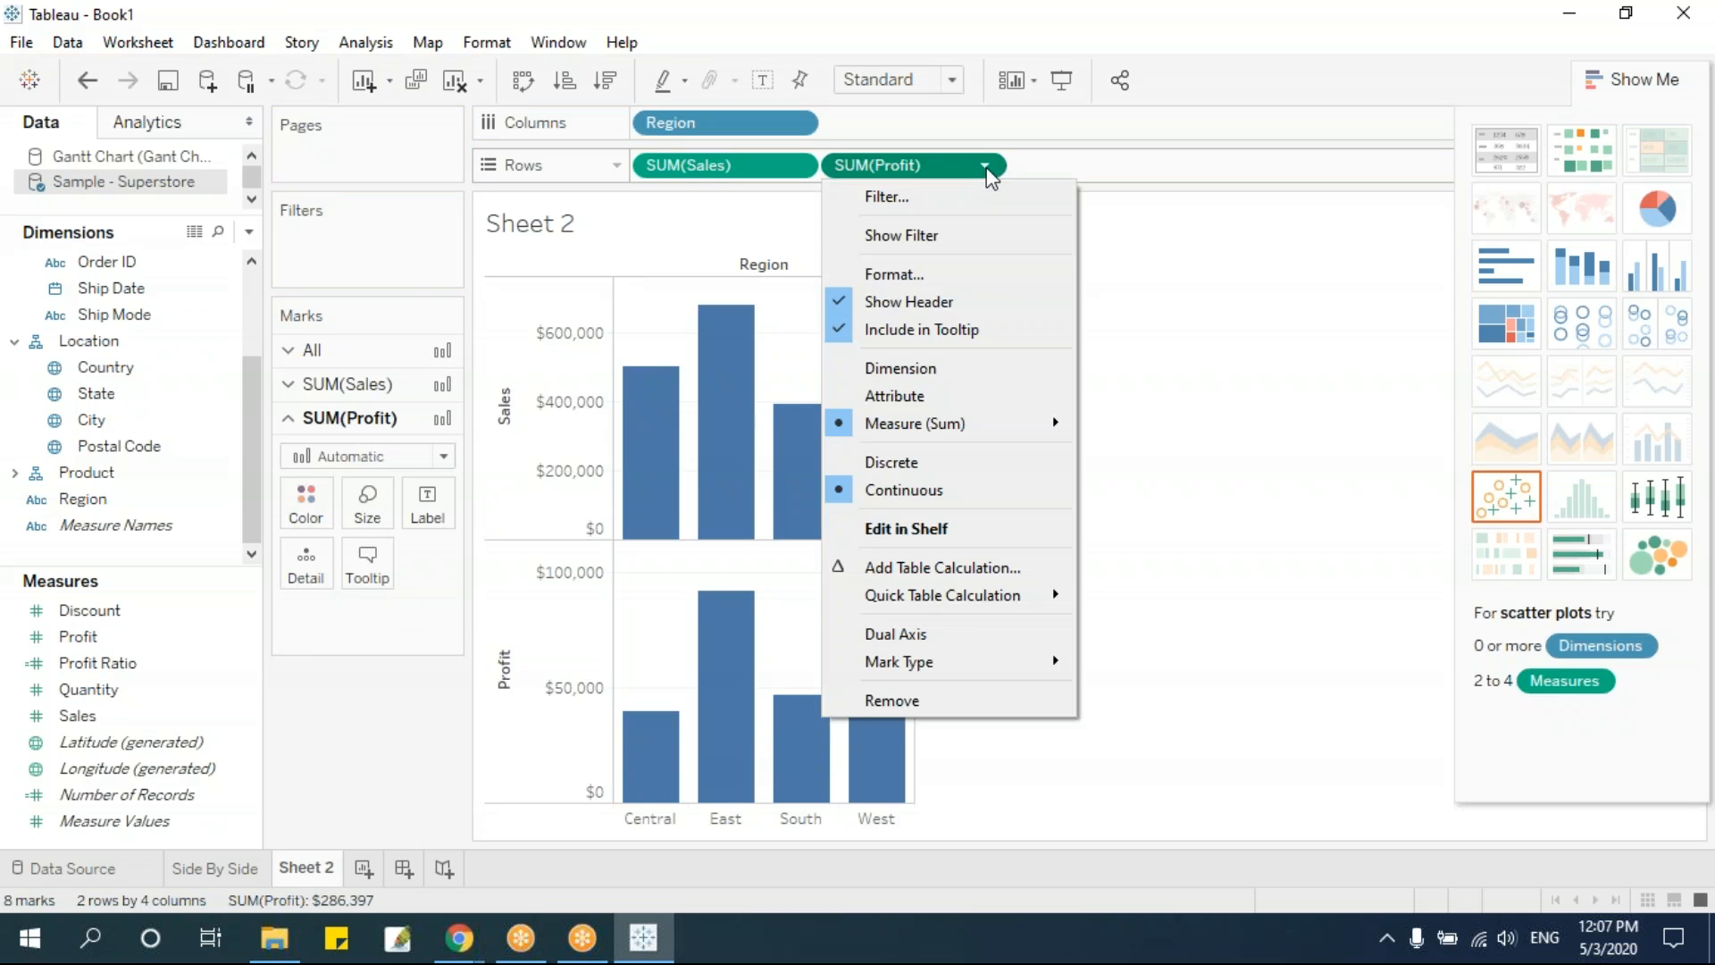
pyautogui.click(938, 635)
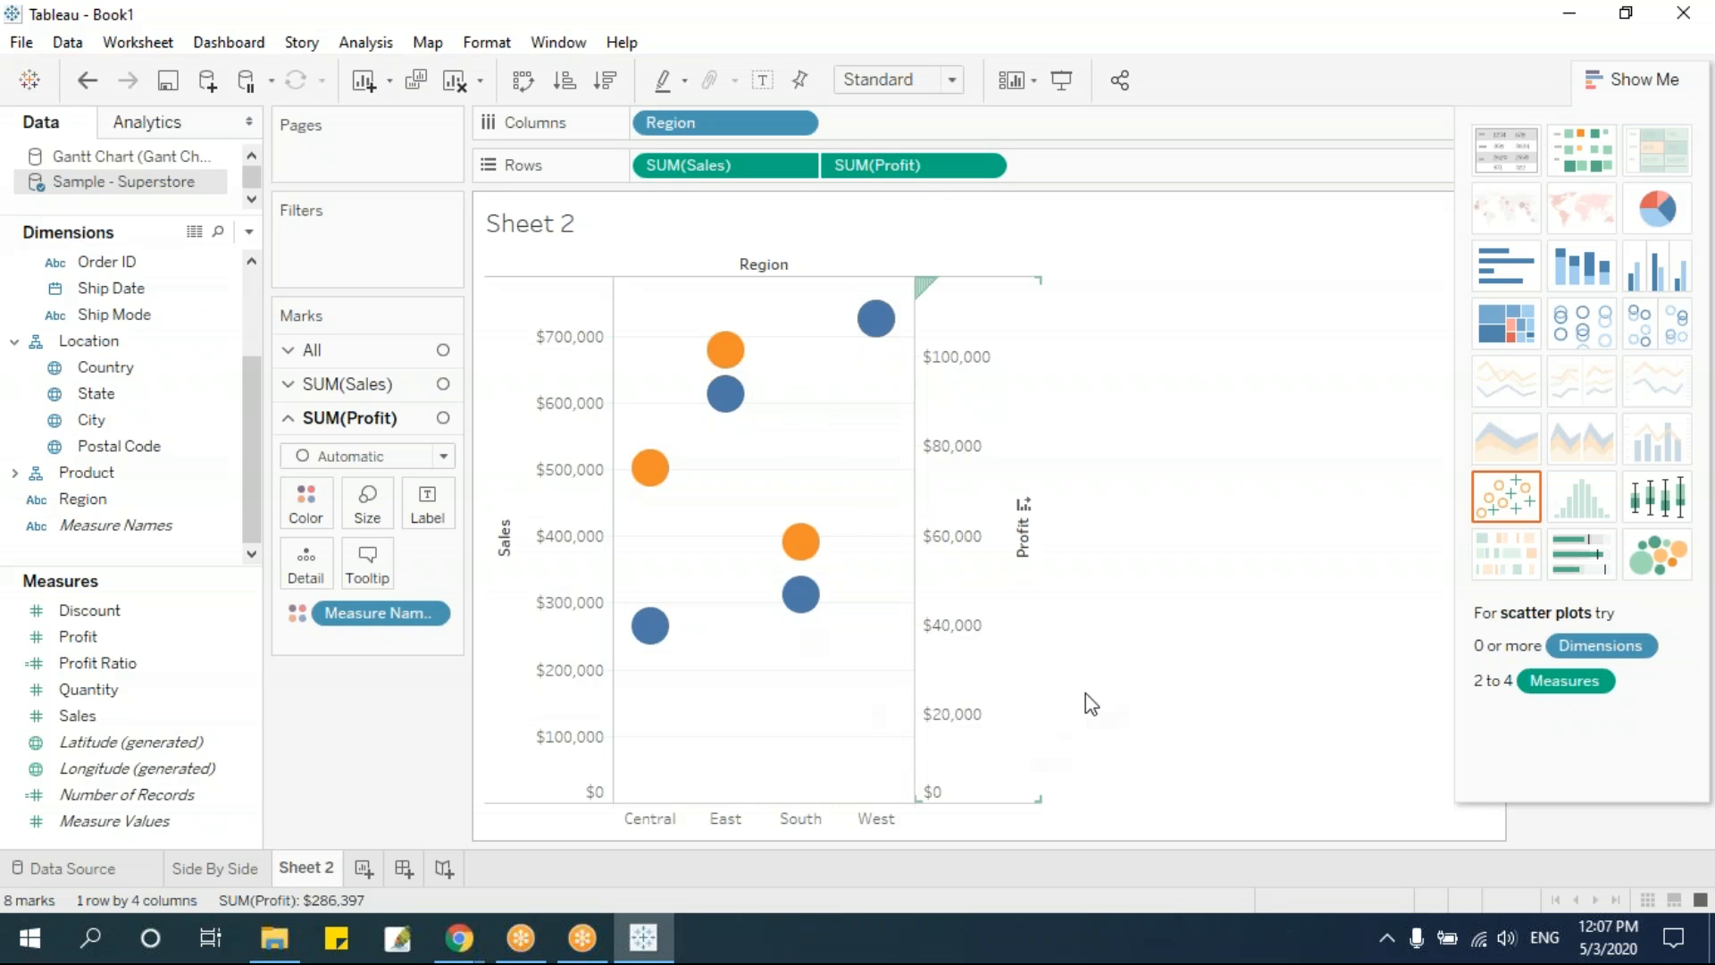
pyautogui.moveTo(792, 604)
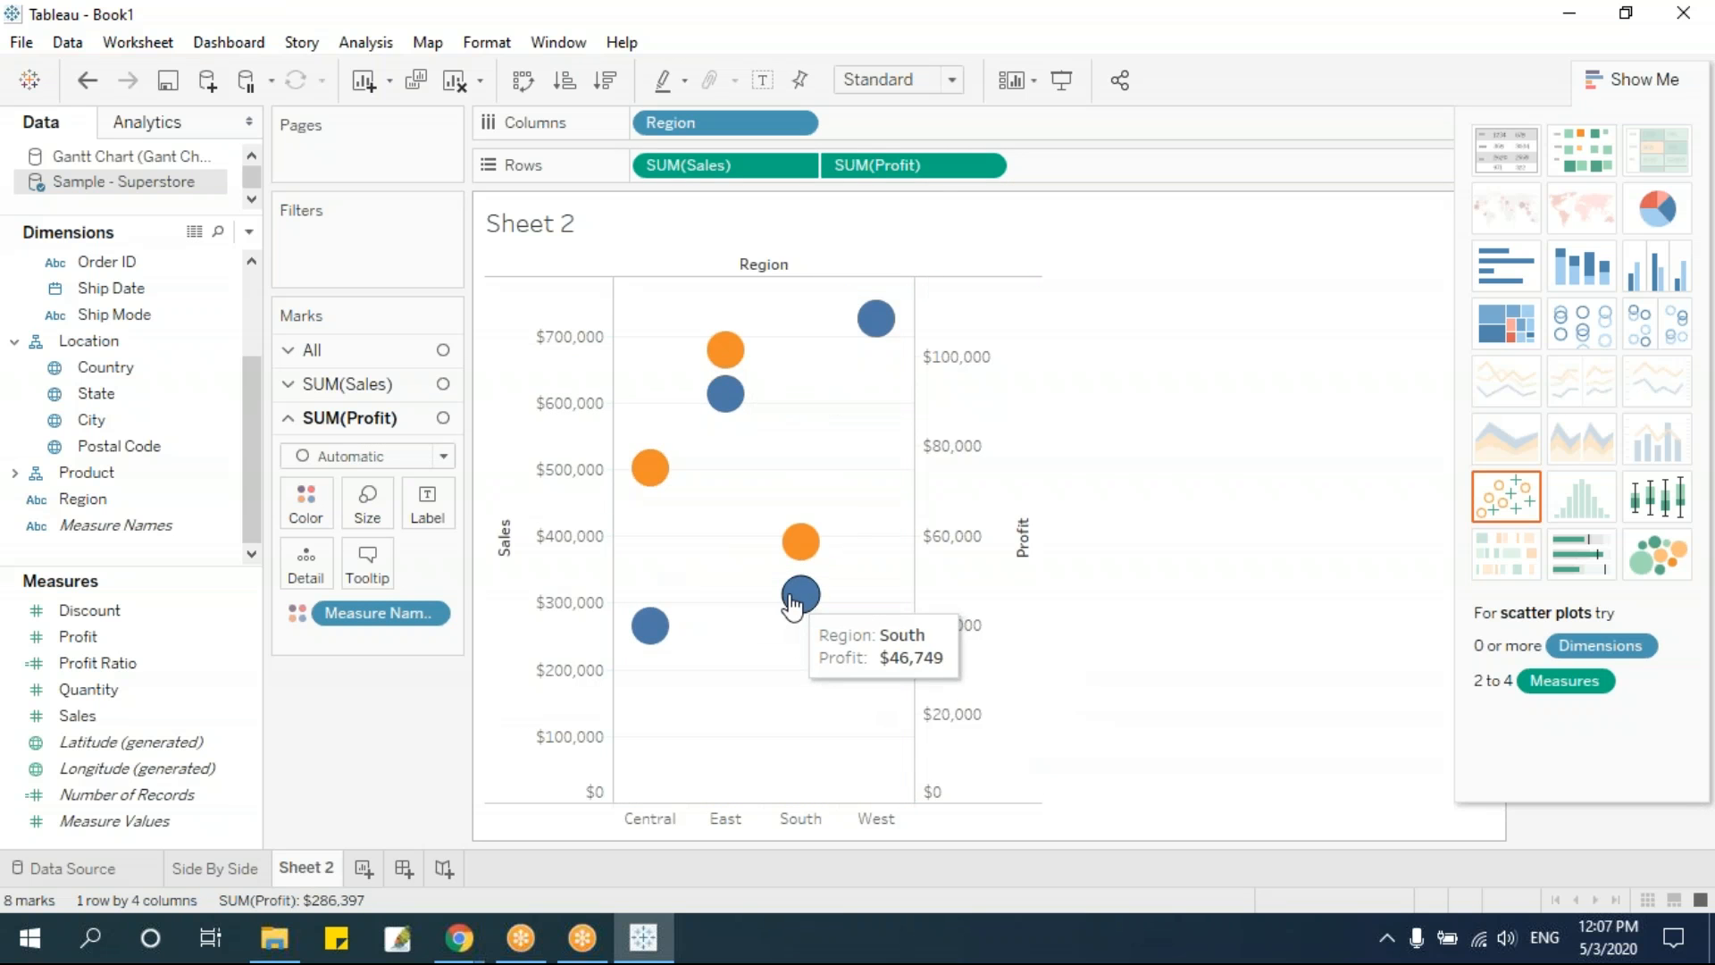
pyautogui.click(351, 351)
pyautogui.click(354, 386)
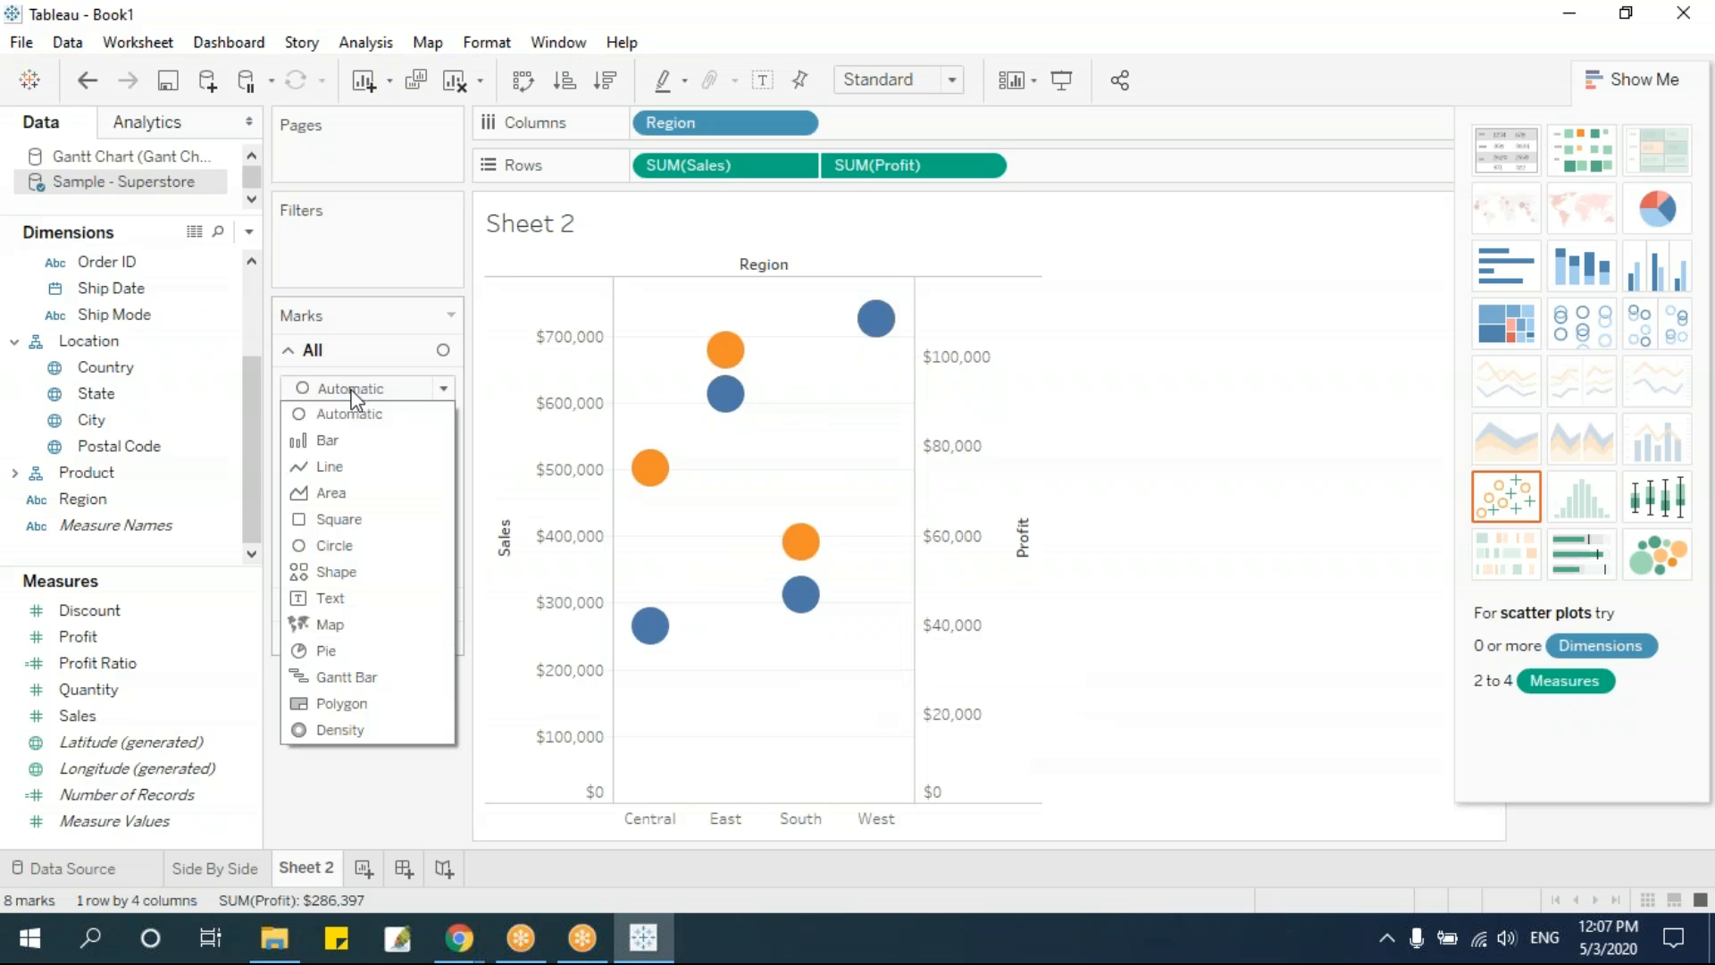
pyautogui.click(356, 441)
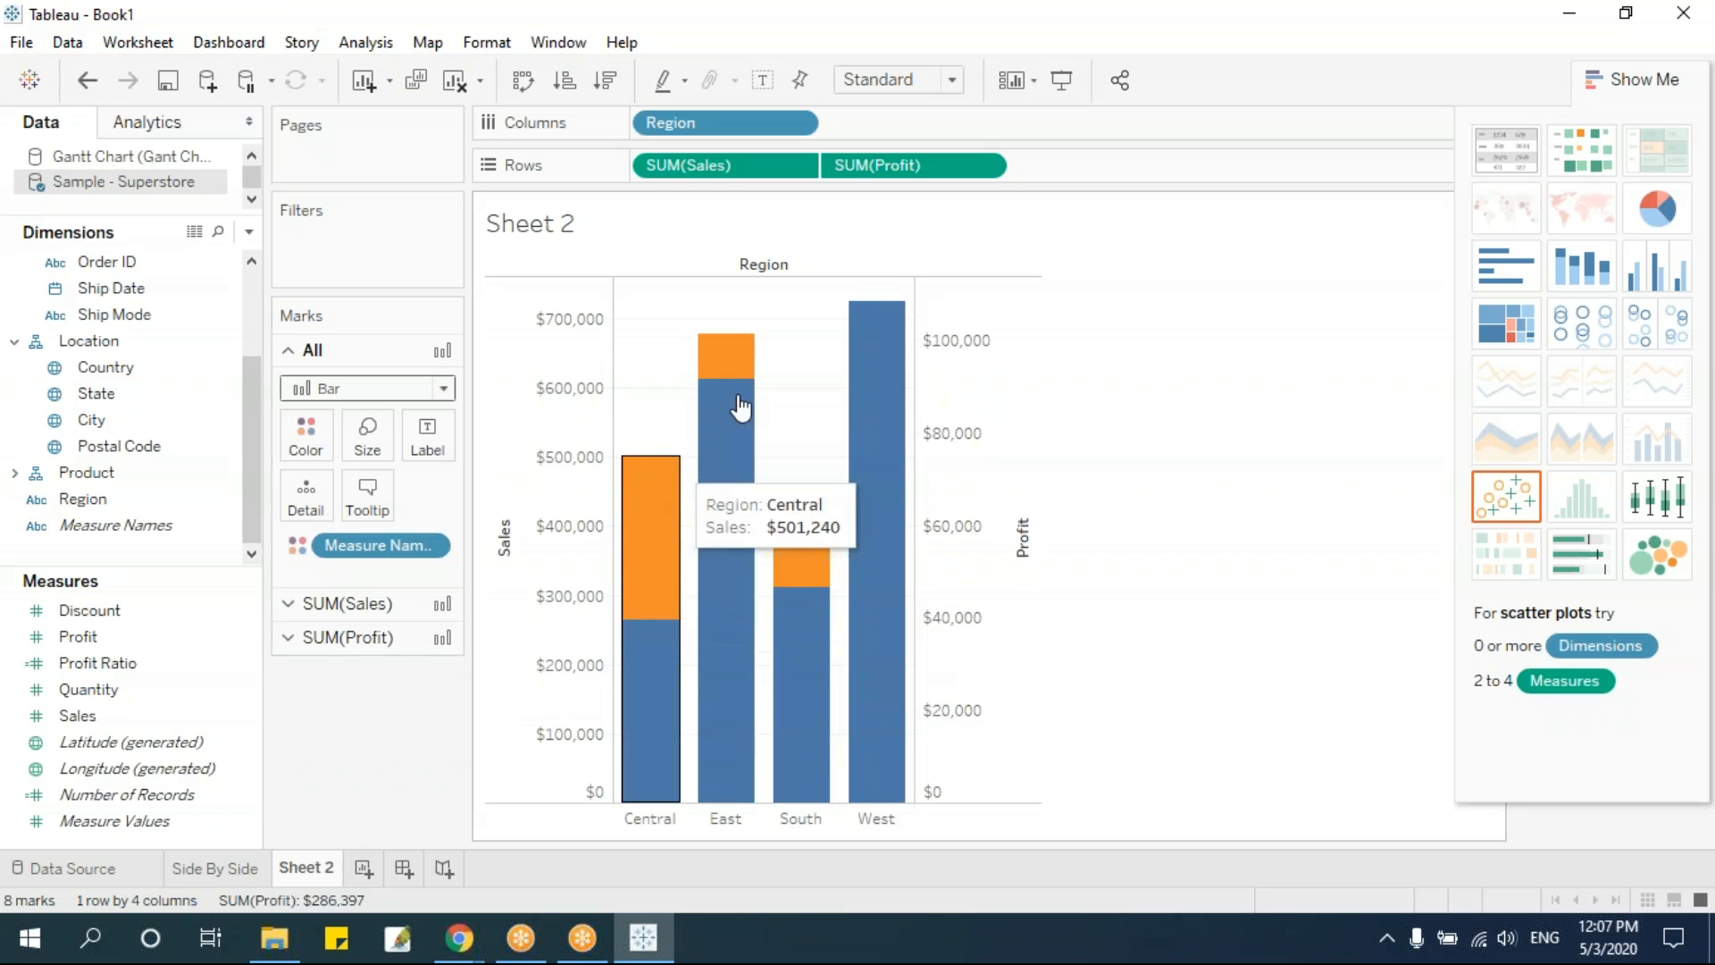
pyautogui.click(1650, 89)
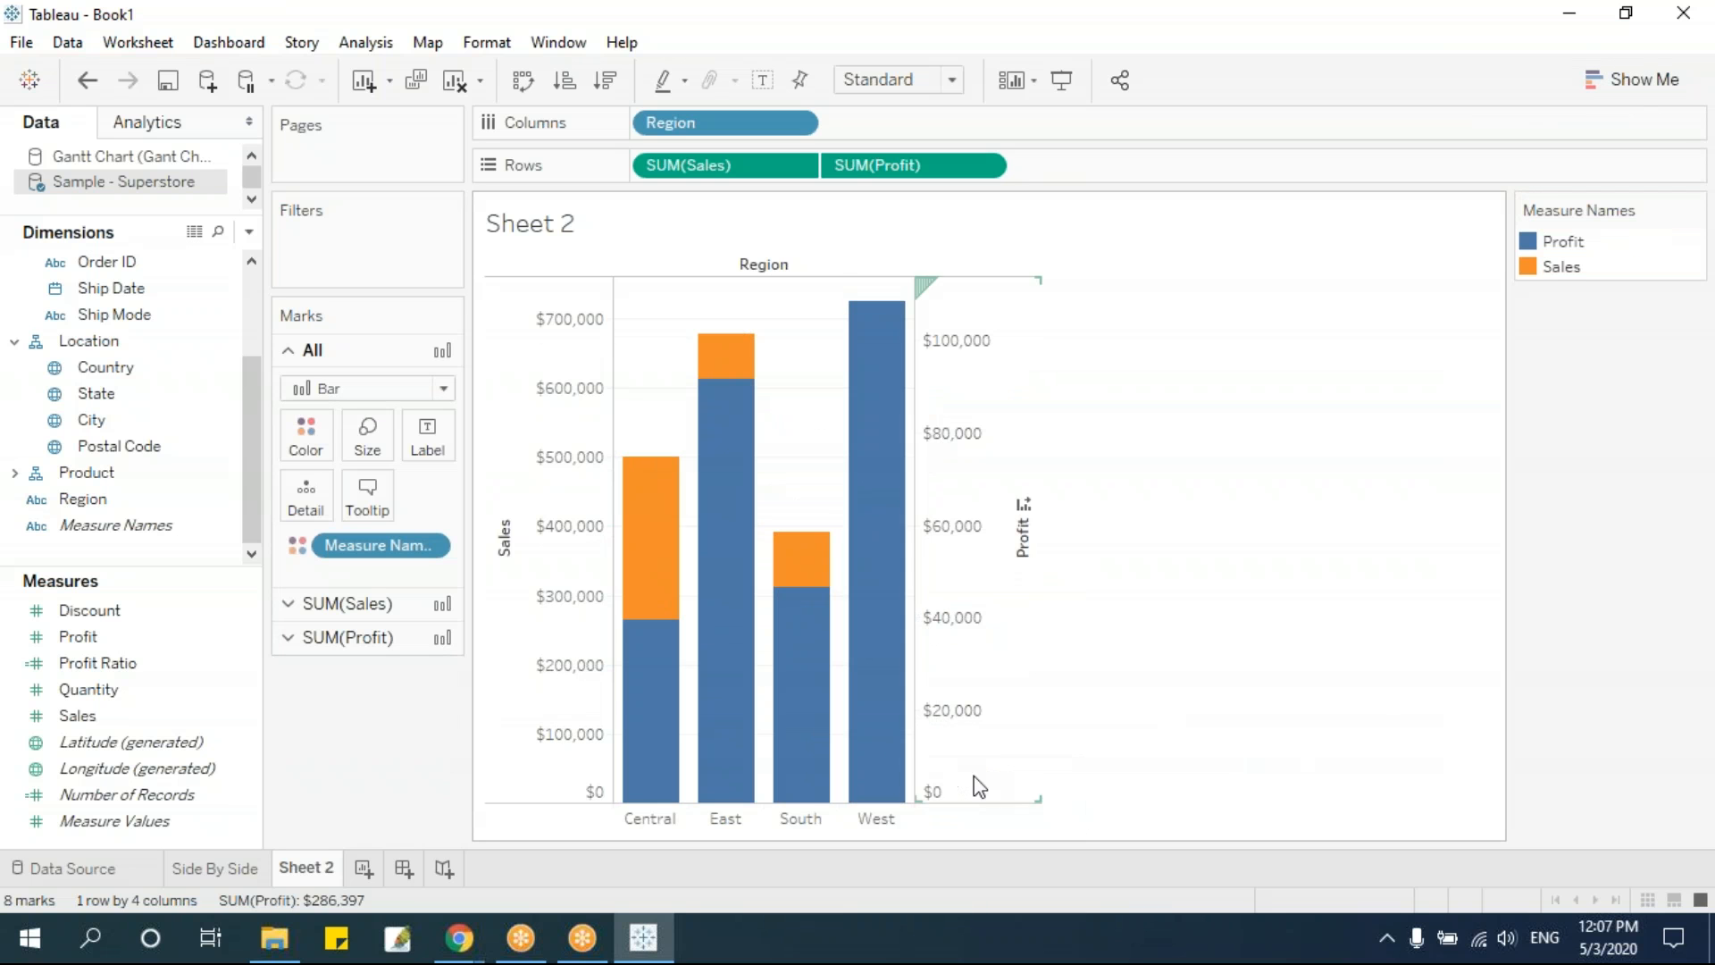
# Reduce the size of the Profit marks to make thin bars inside the wider Sales bars
pyautogui.click(368, 606)
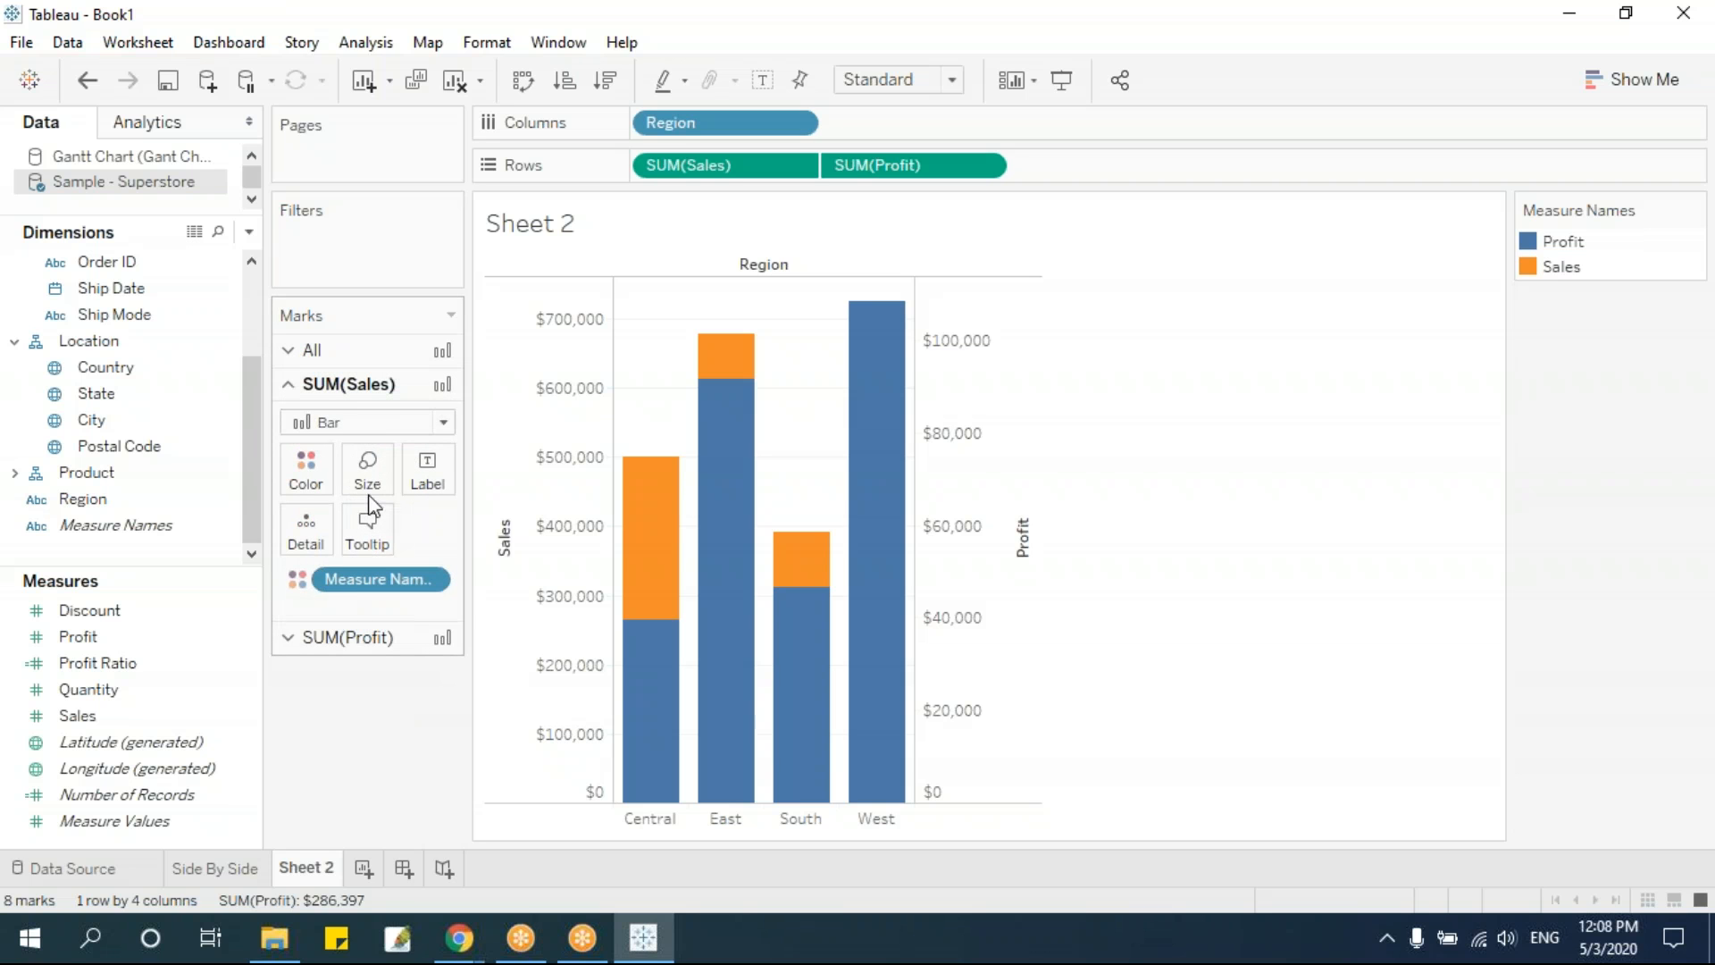
pyautogui.click(348, 637)
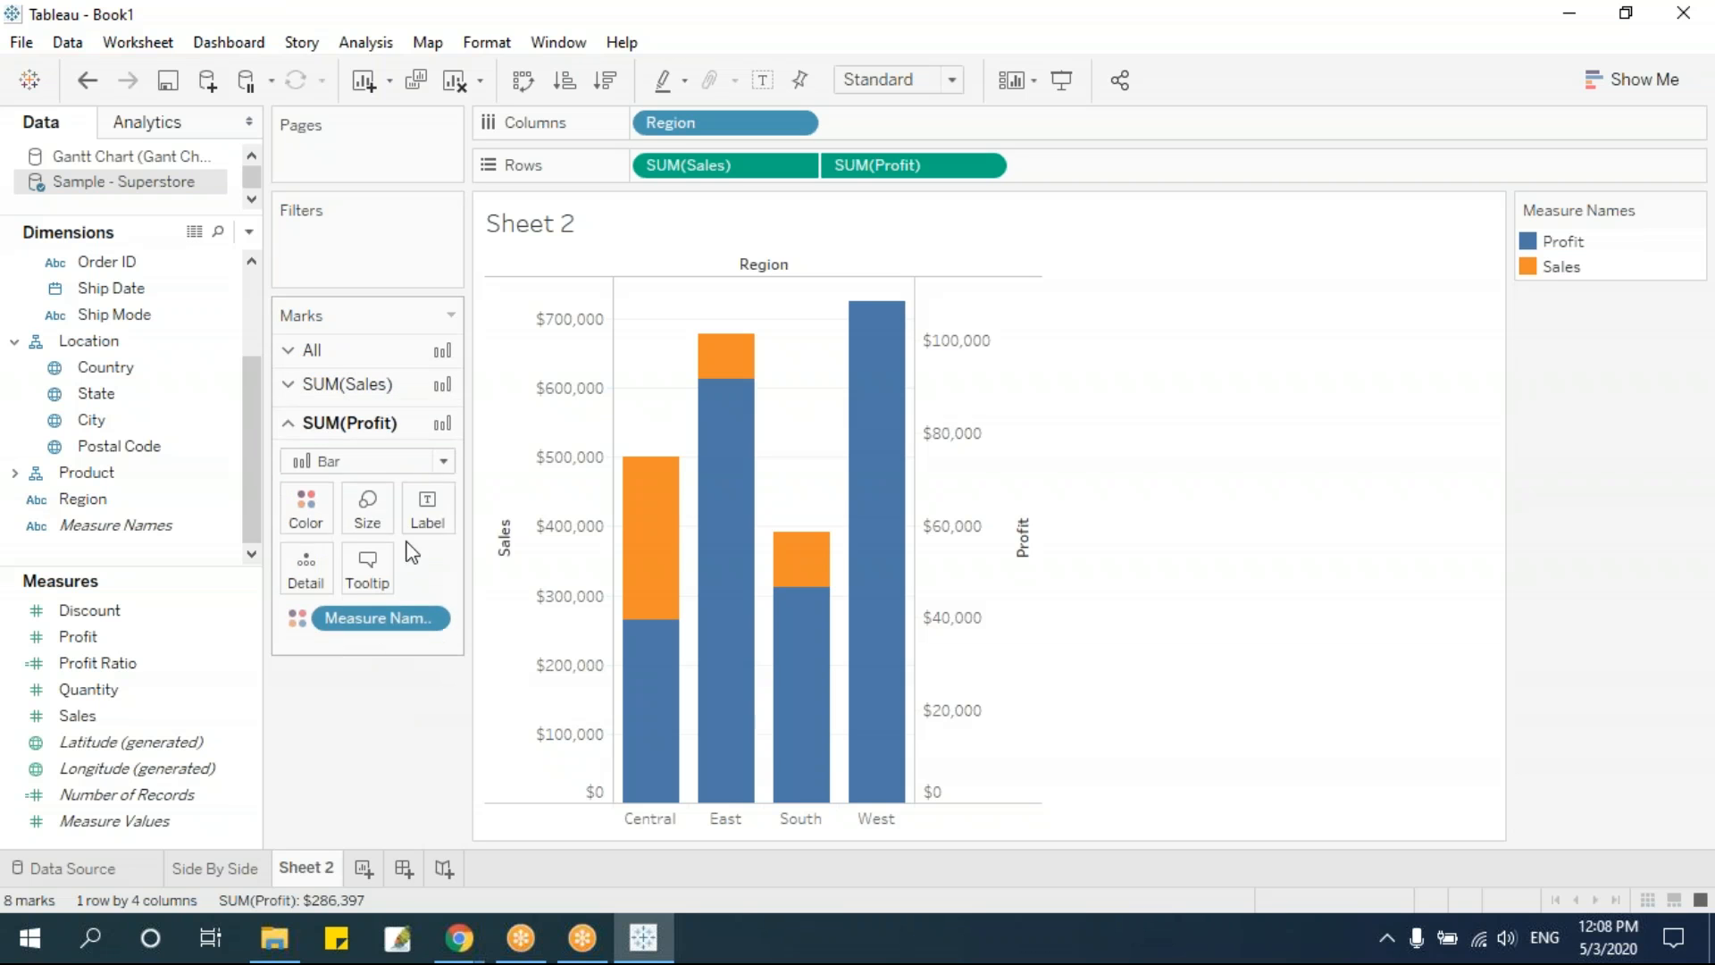
pyautogui.click(370, 502)
pyautogui.moveTo(516, 568); pyautogui.dragTo(384, 565)
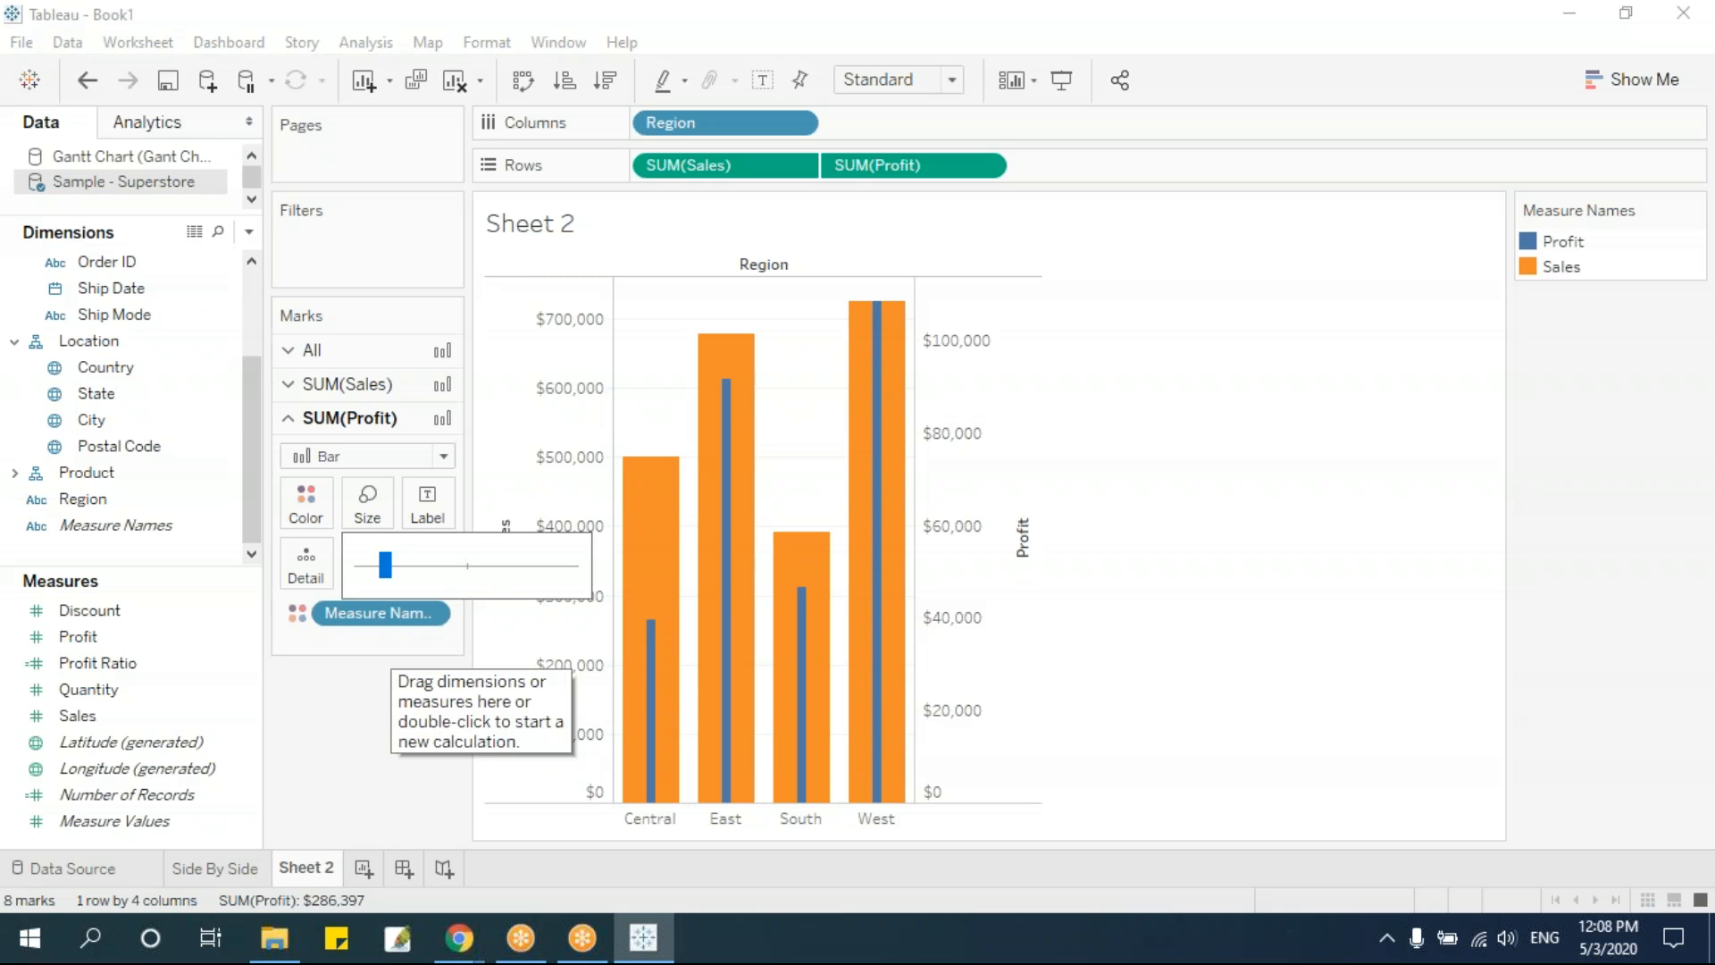
# Replace Region with Sub-Category on Columns and fit the chart to Entire View
pyautogui.moveTo(254, 428)
pyautogui.mouseDown()
pyautogui.moveTo(261, 338)
pyautogui.moveTo(258, 435)
pyautogui.mouseUp()
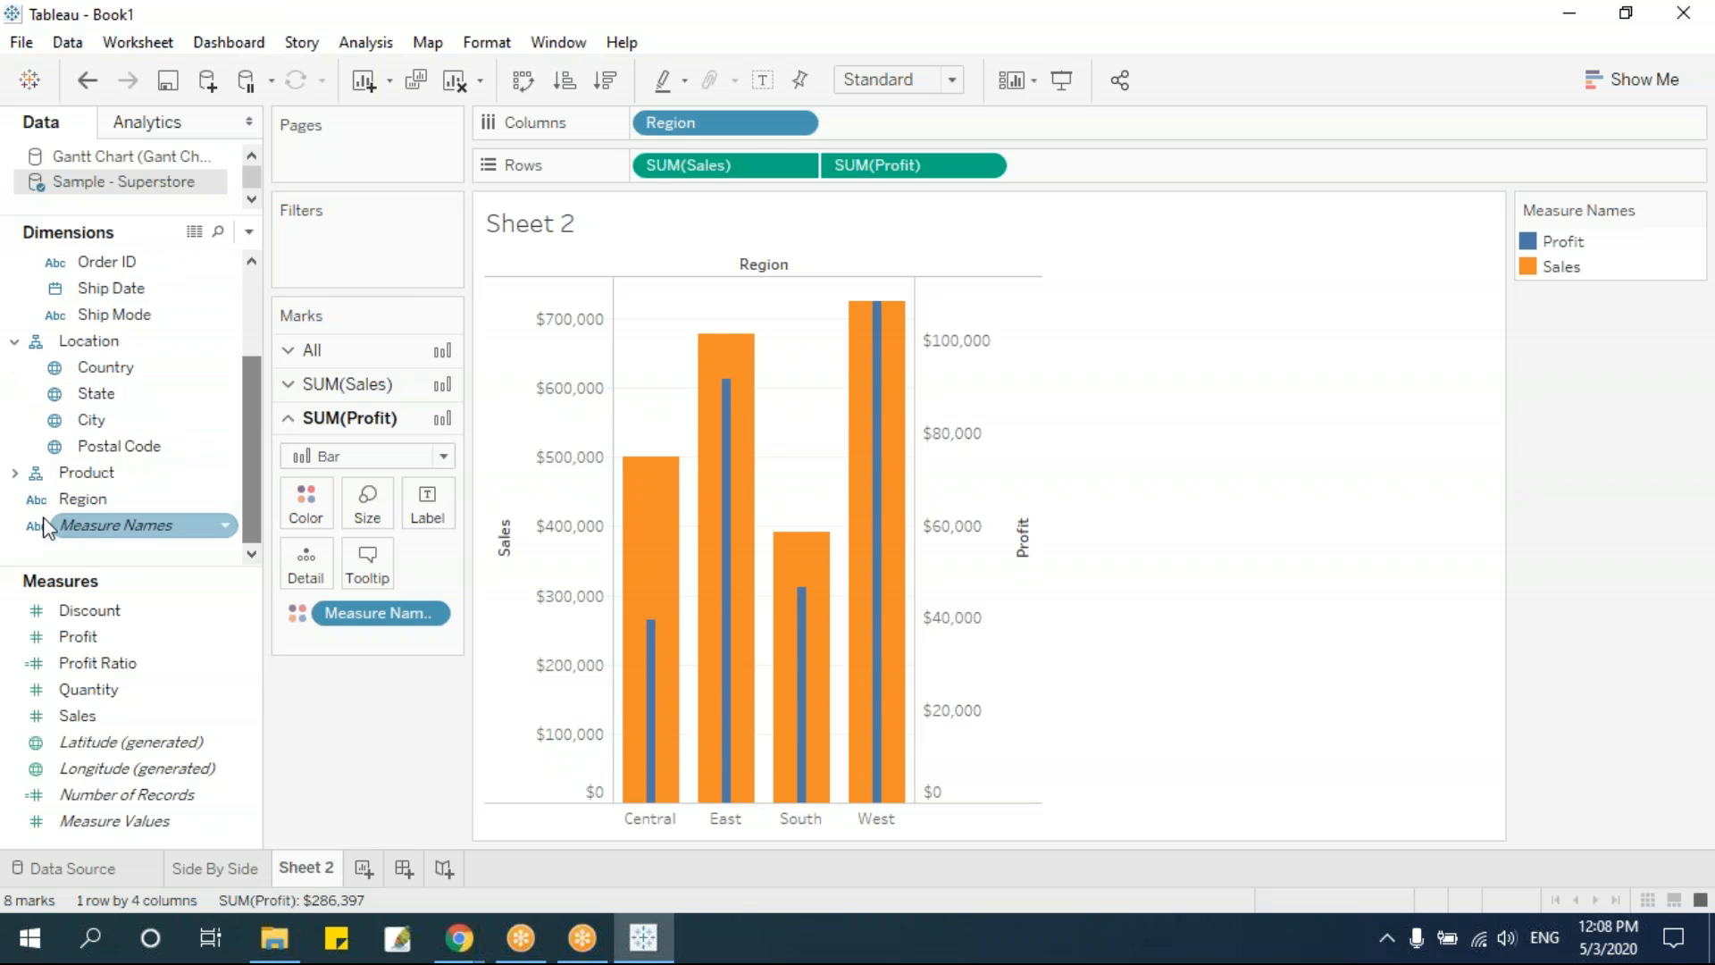
pyautogui.click(15, 474)
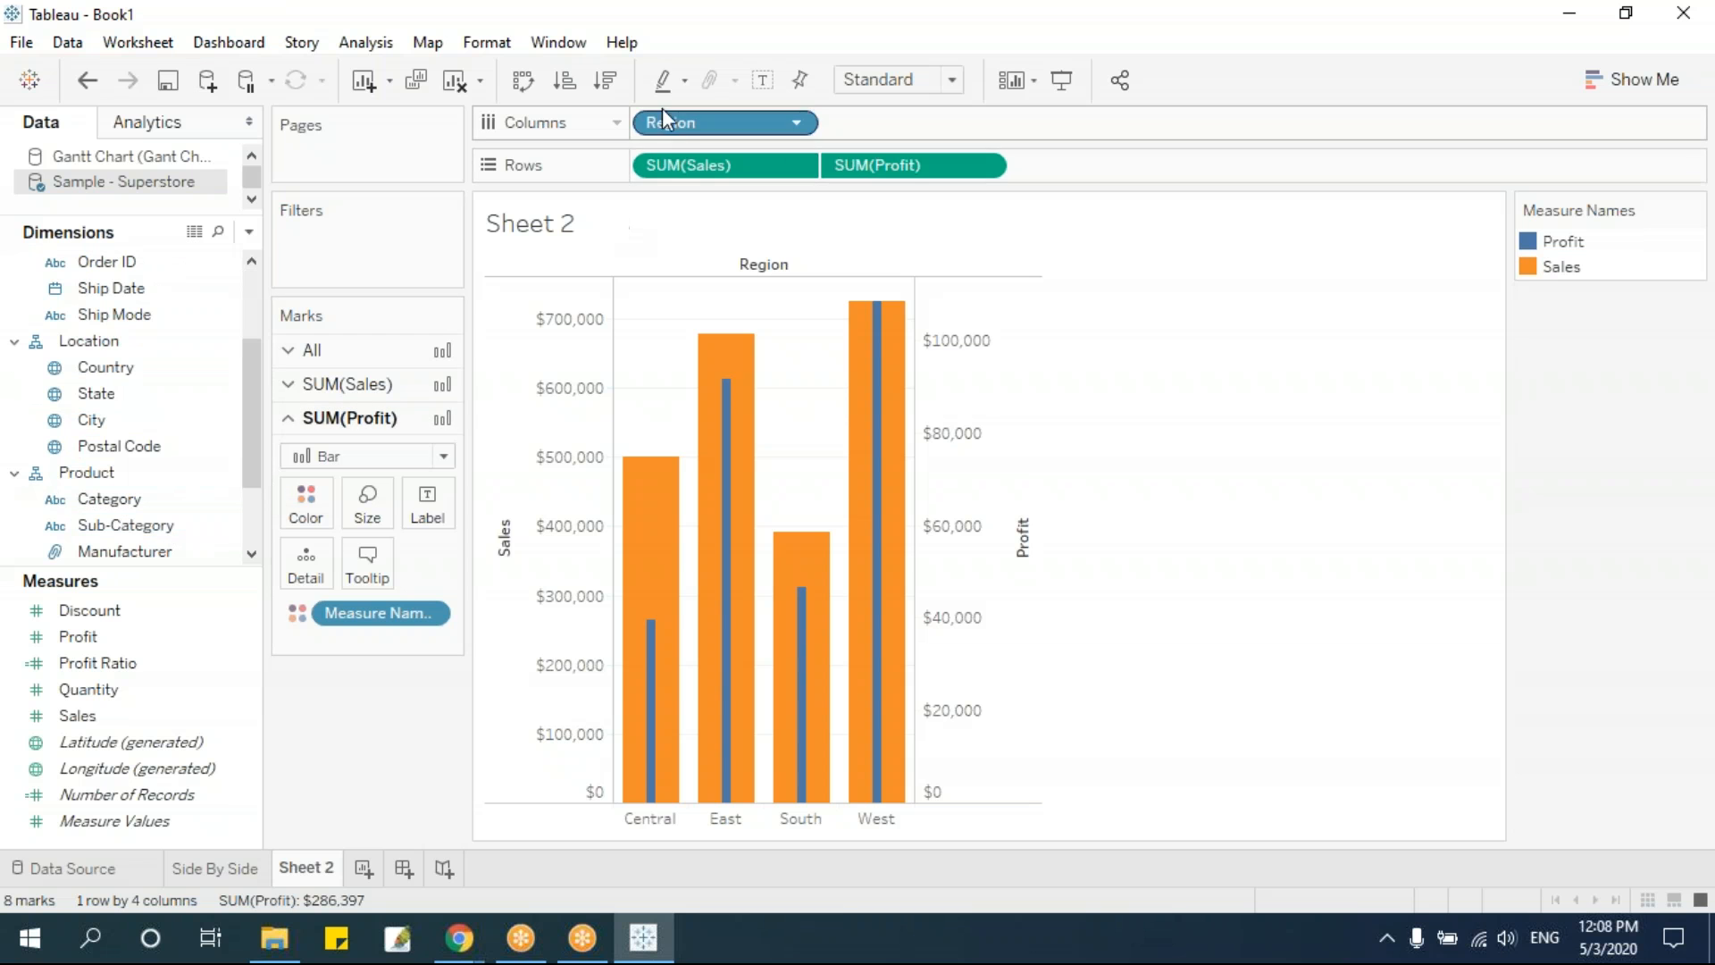
pyautogui.moveTo(679, 132); pyautogui.dragTo(967, 545)
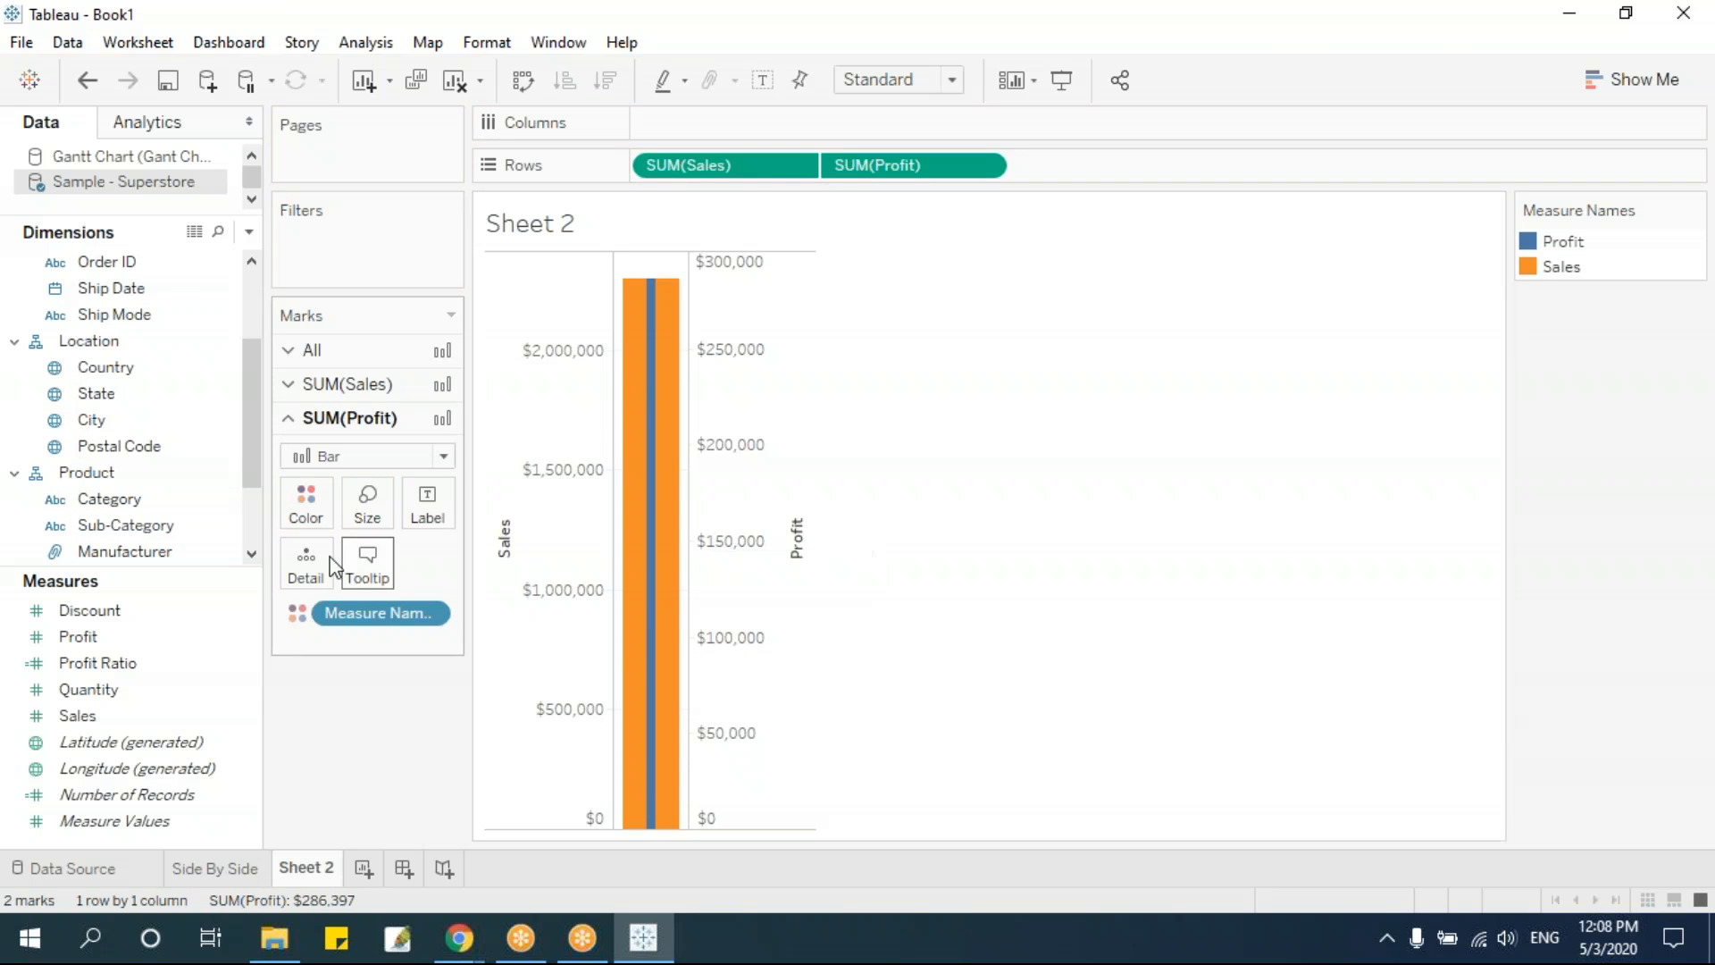
pyautogui.moveTo(153, 529); pyautogui.dragTo(754, 134)
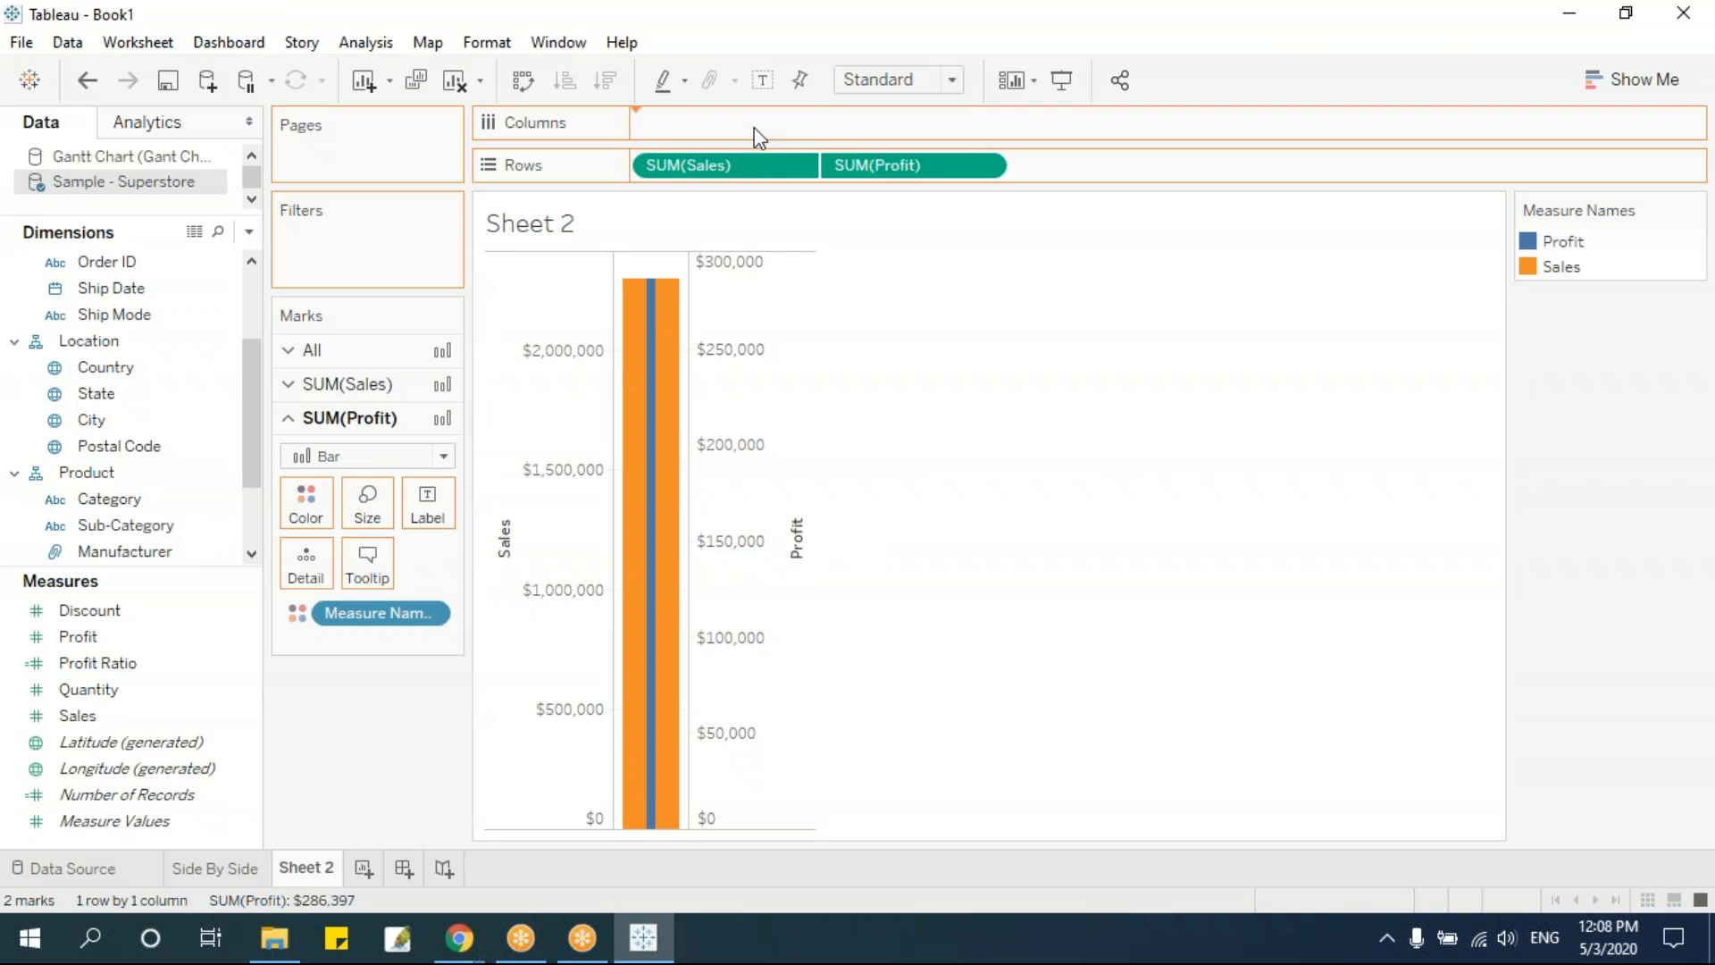
pyautogui.click(954, 79)
pyautogui.click(903, 181)
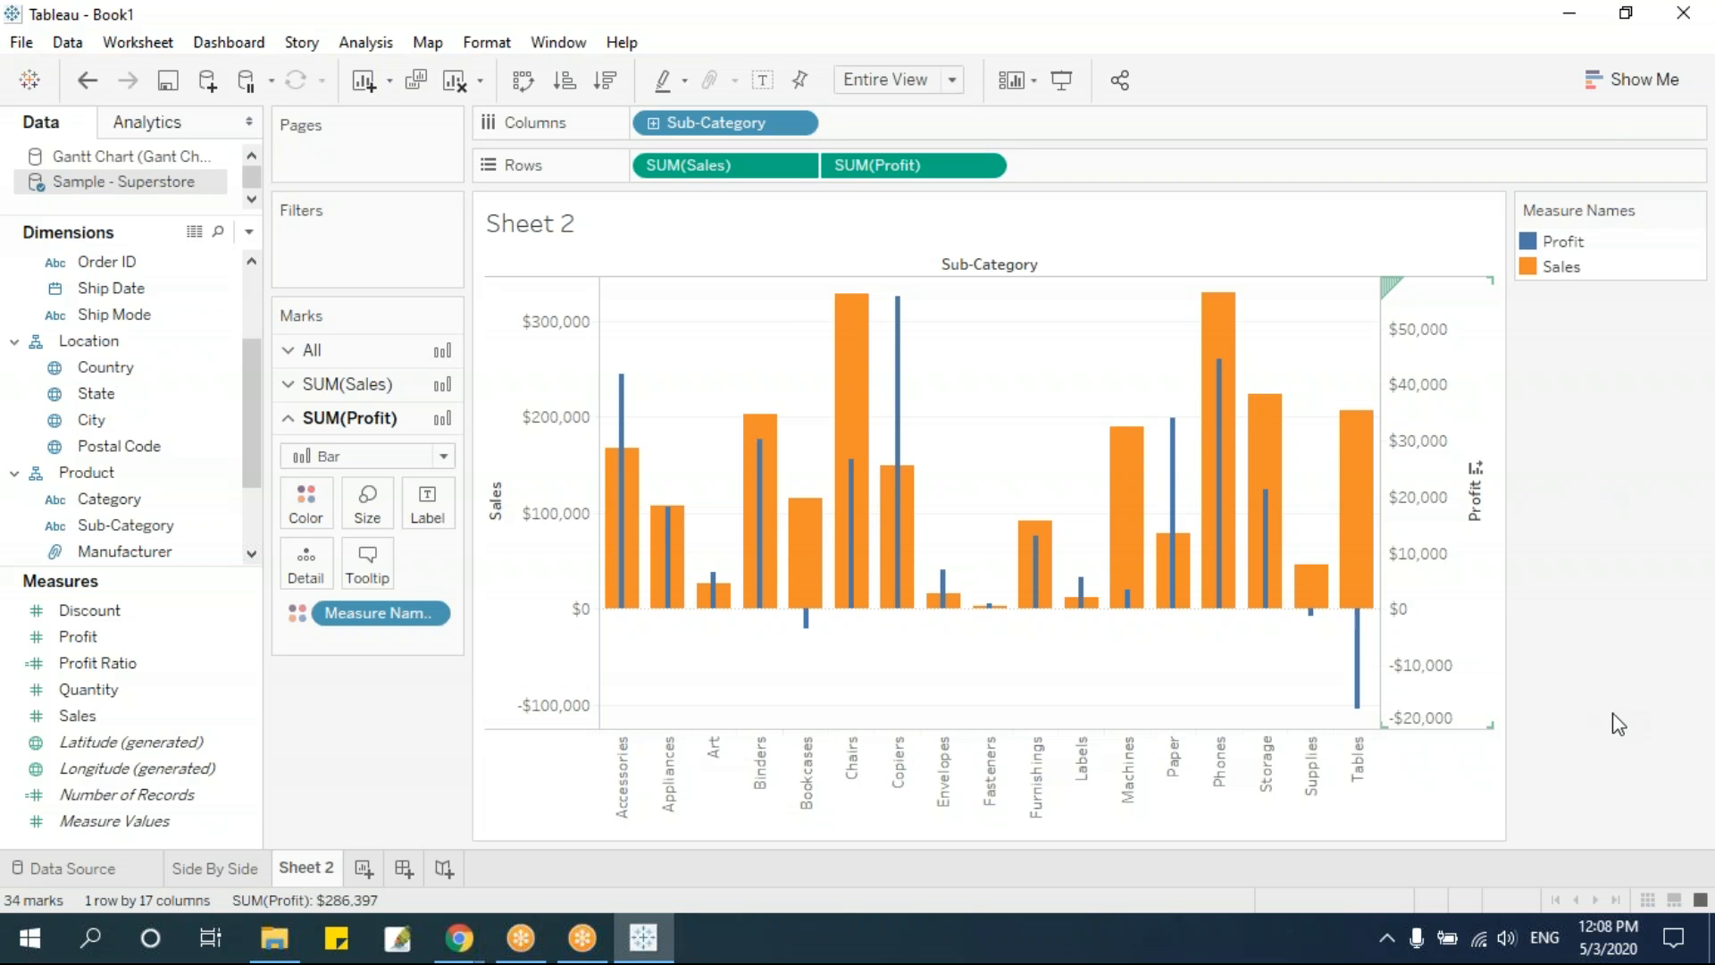
# Synchronize the Profit axis with the Sales axis
pyautogui.moveTo(625, 616)
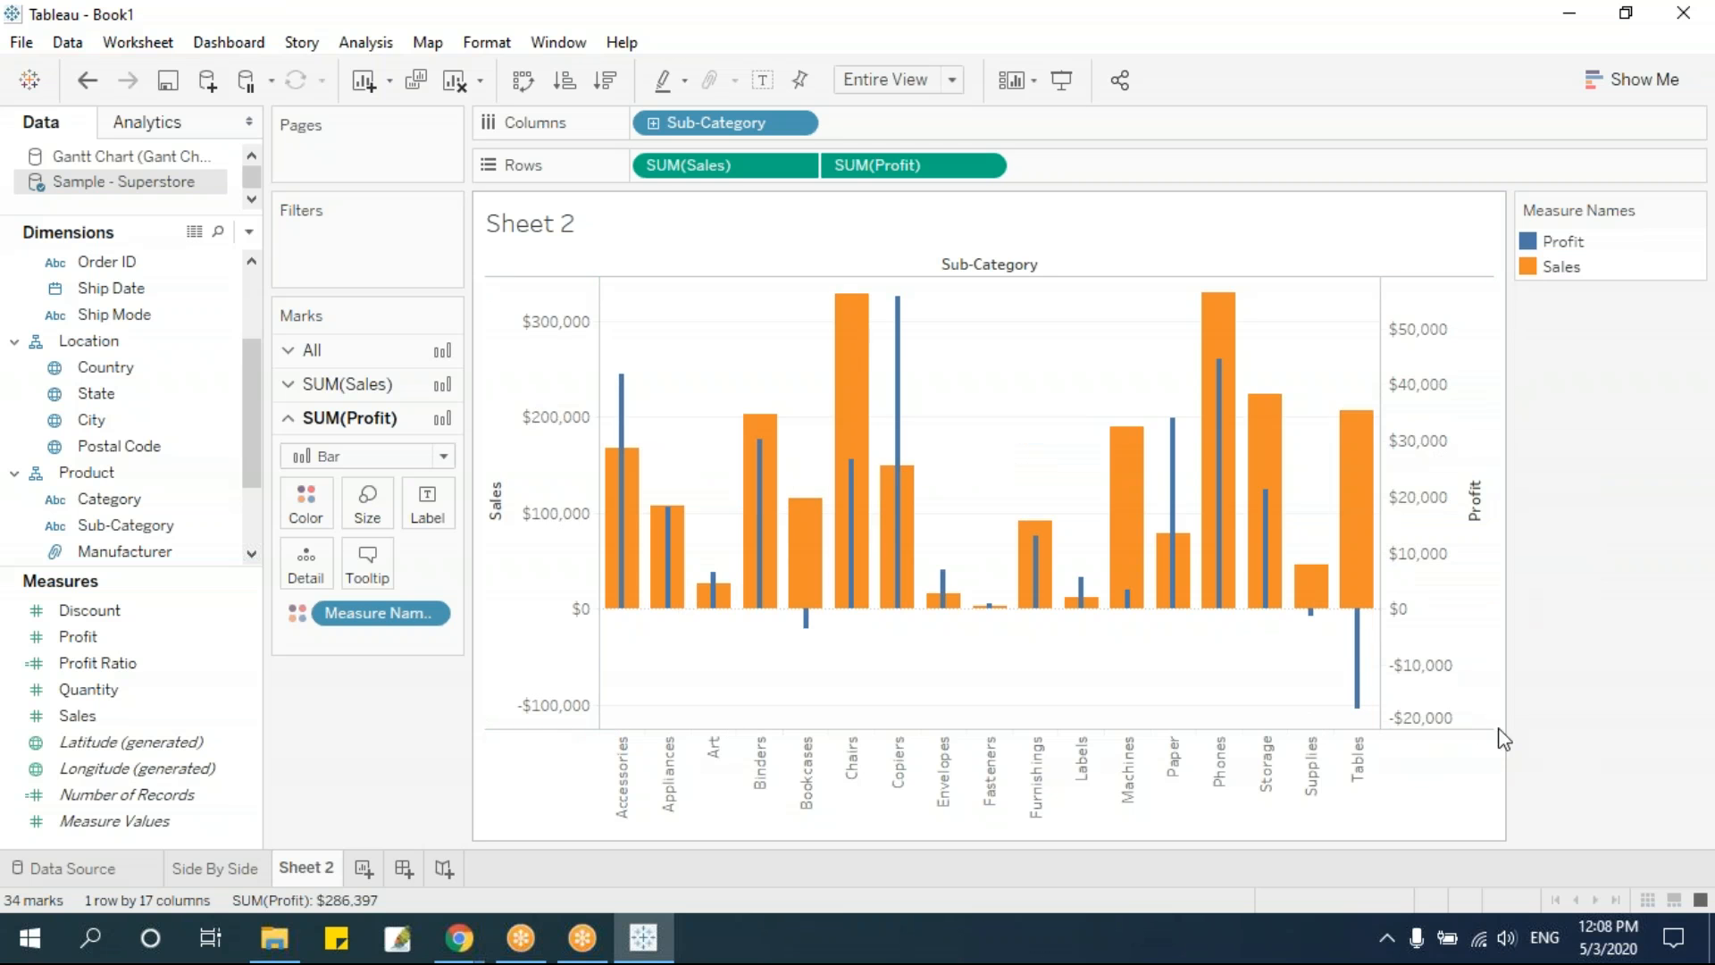
pyautogui.rightClick(1435, 385)
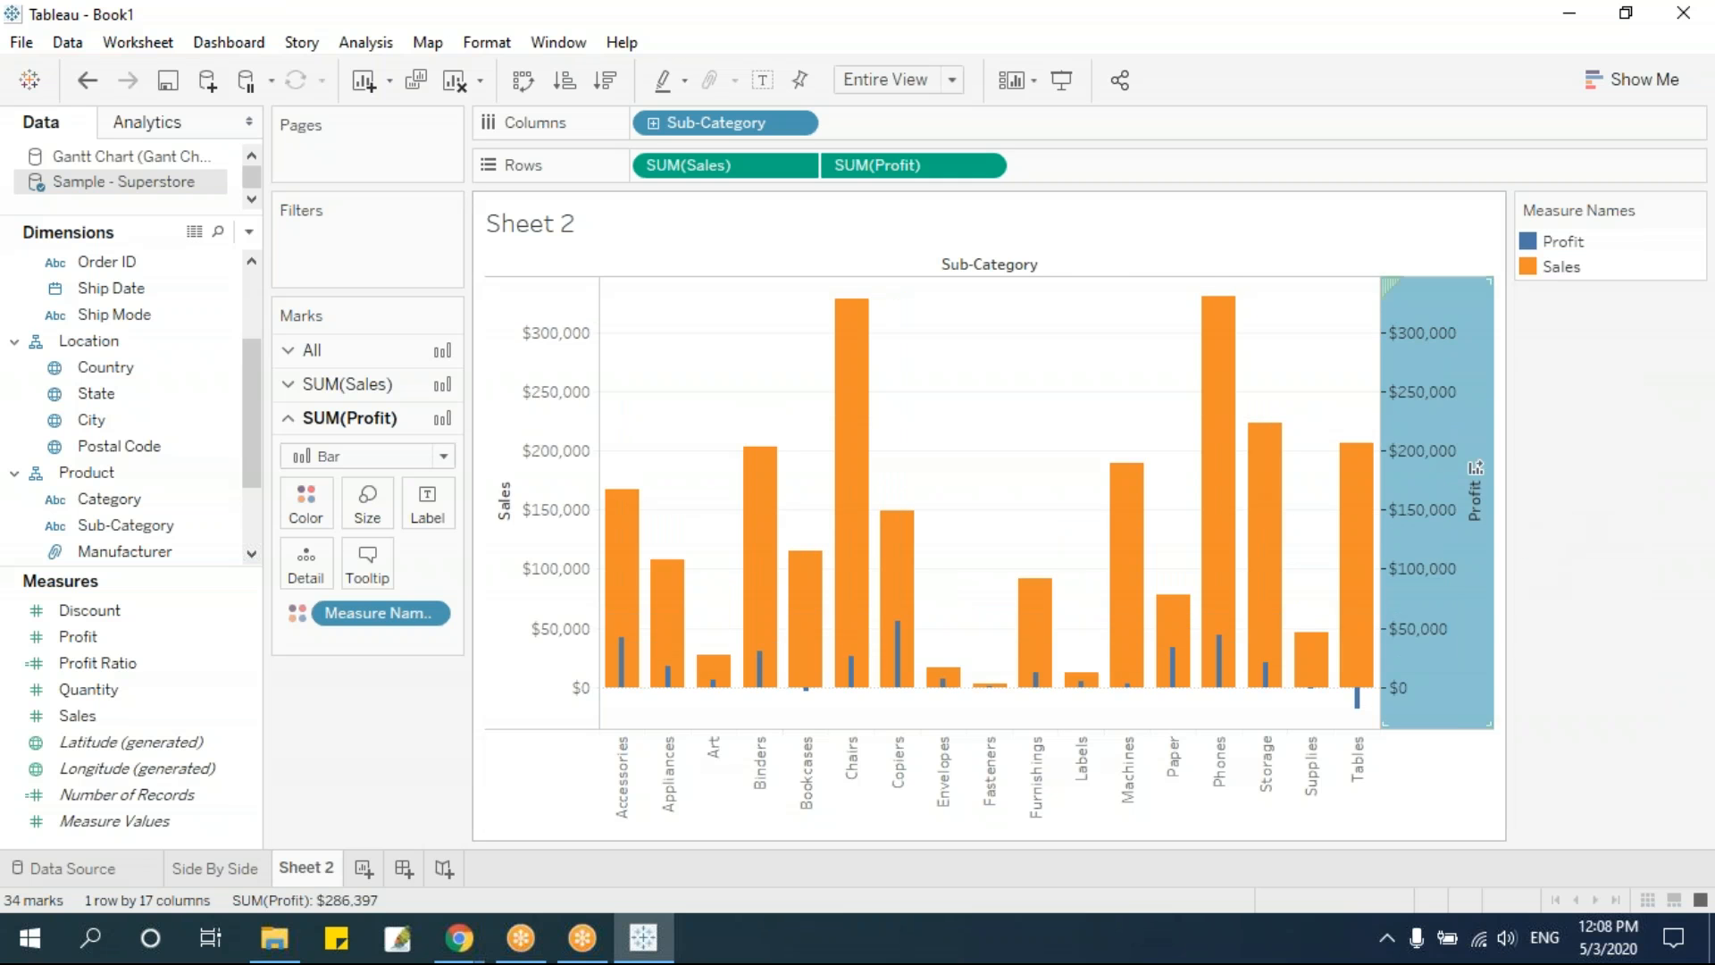
pyautogui.click(1606, 469)
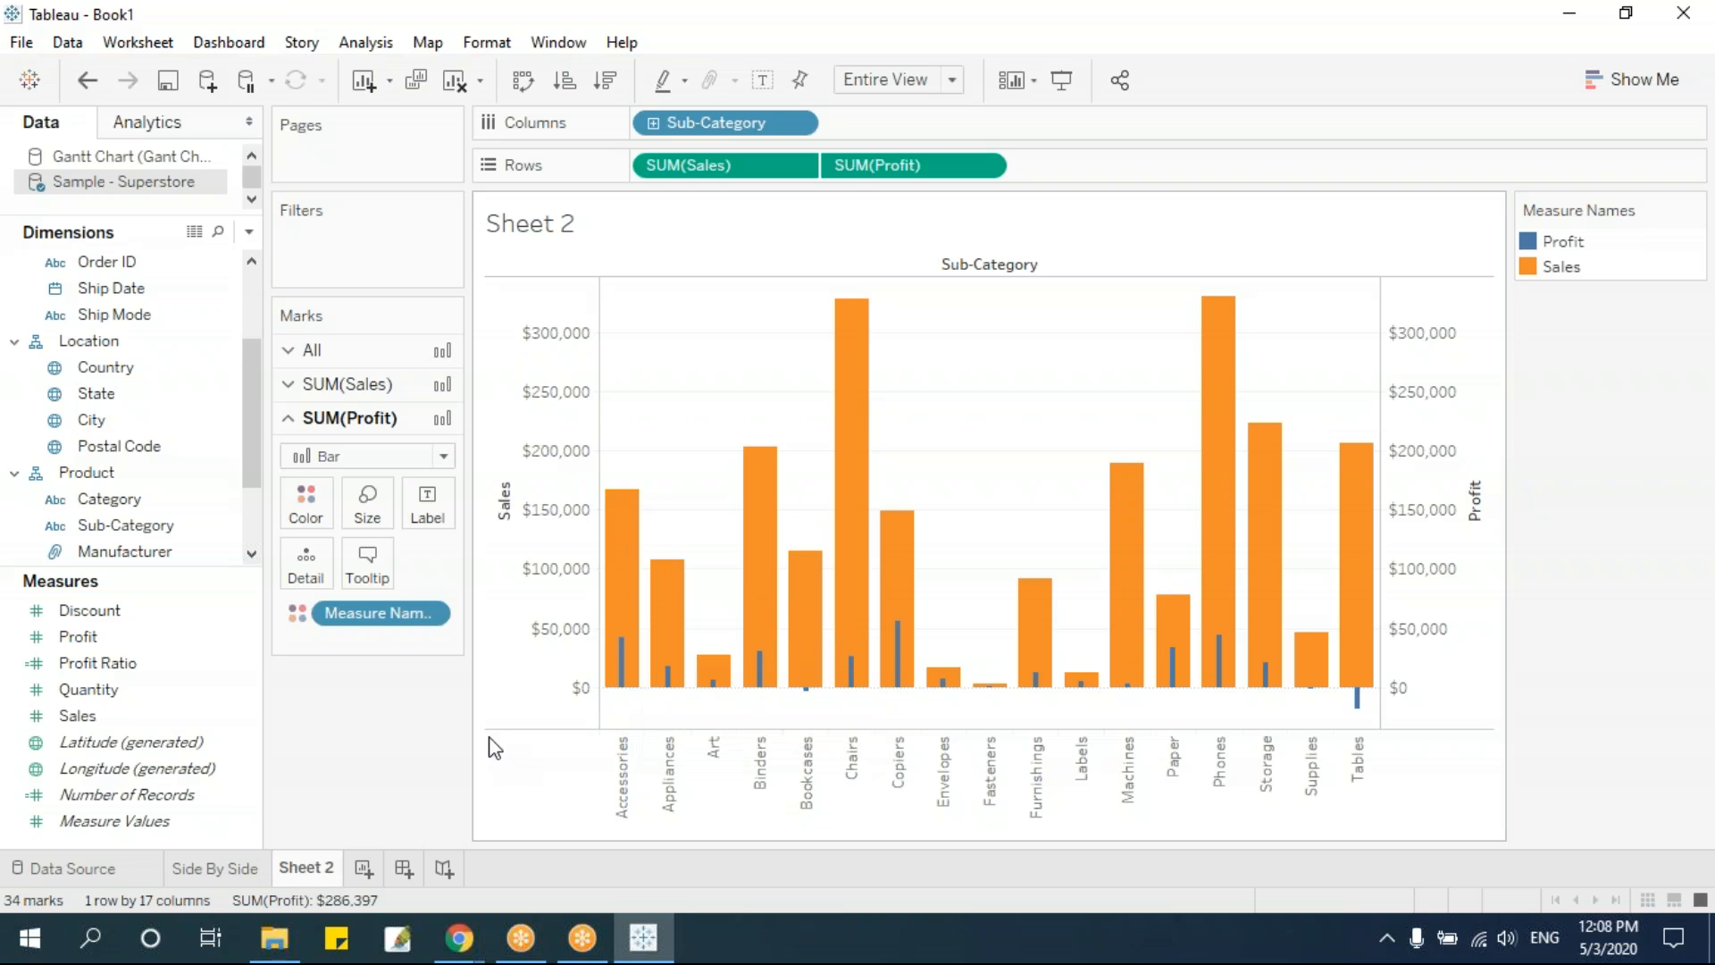
# Rename the second worksheet as Bar in Bar and compare it with the Side By Side sheet
pyautogui.doubleClick(304, 871)
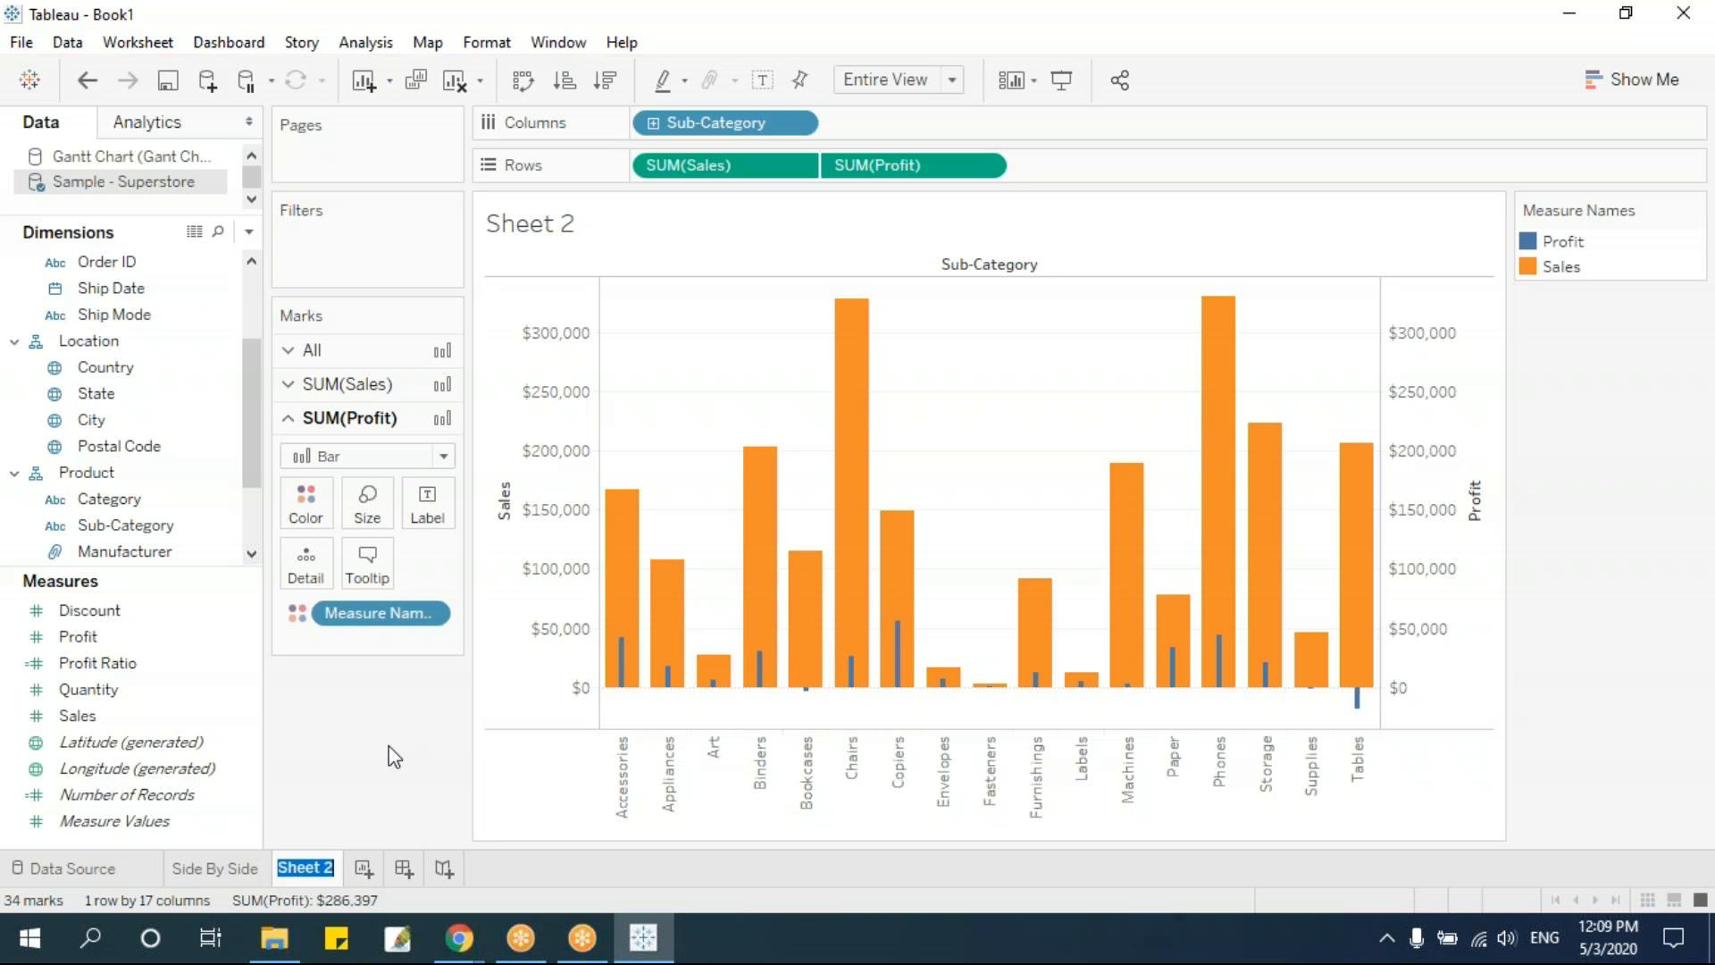
pyautogui.write('Bar in Bar')
pyautogui.press('Return')
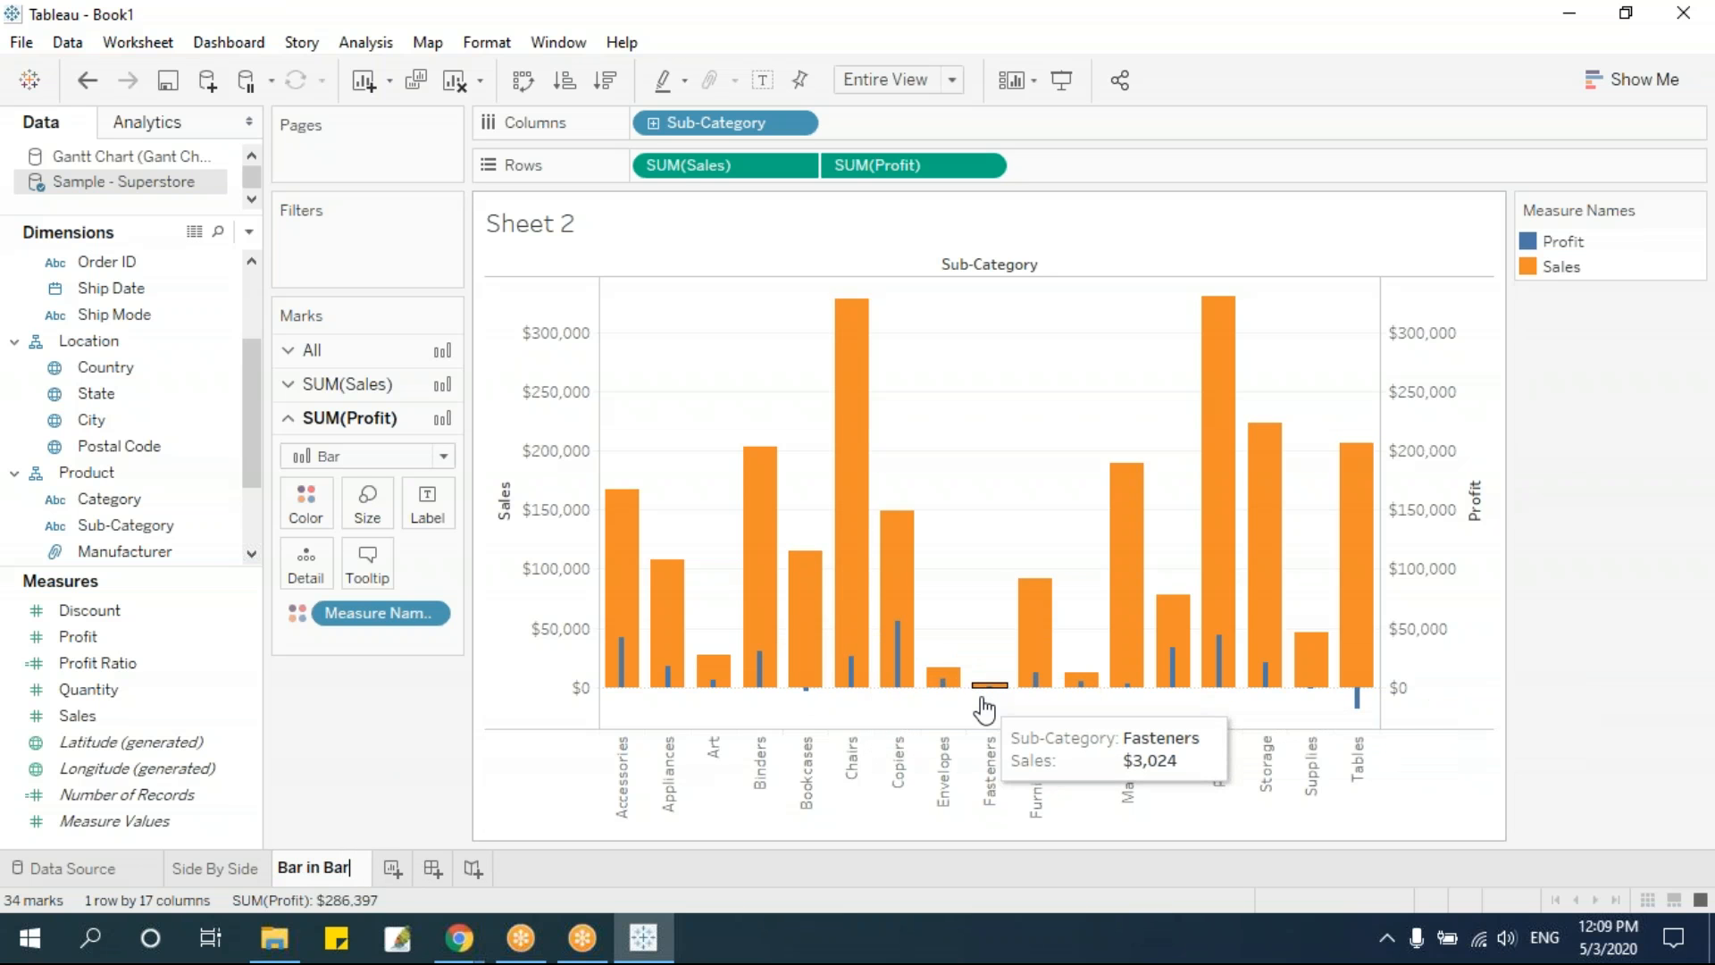
pyautogui.click(214, 872)
pyautogui.click(308, 871)
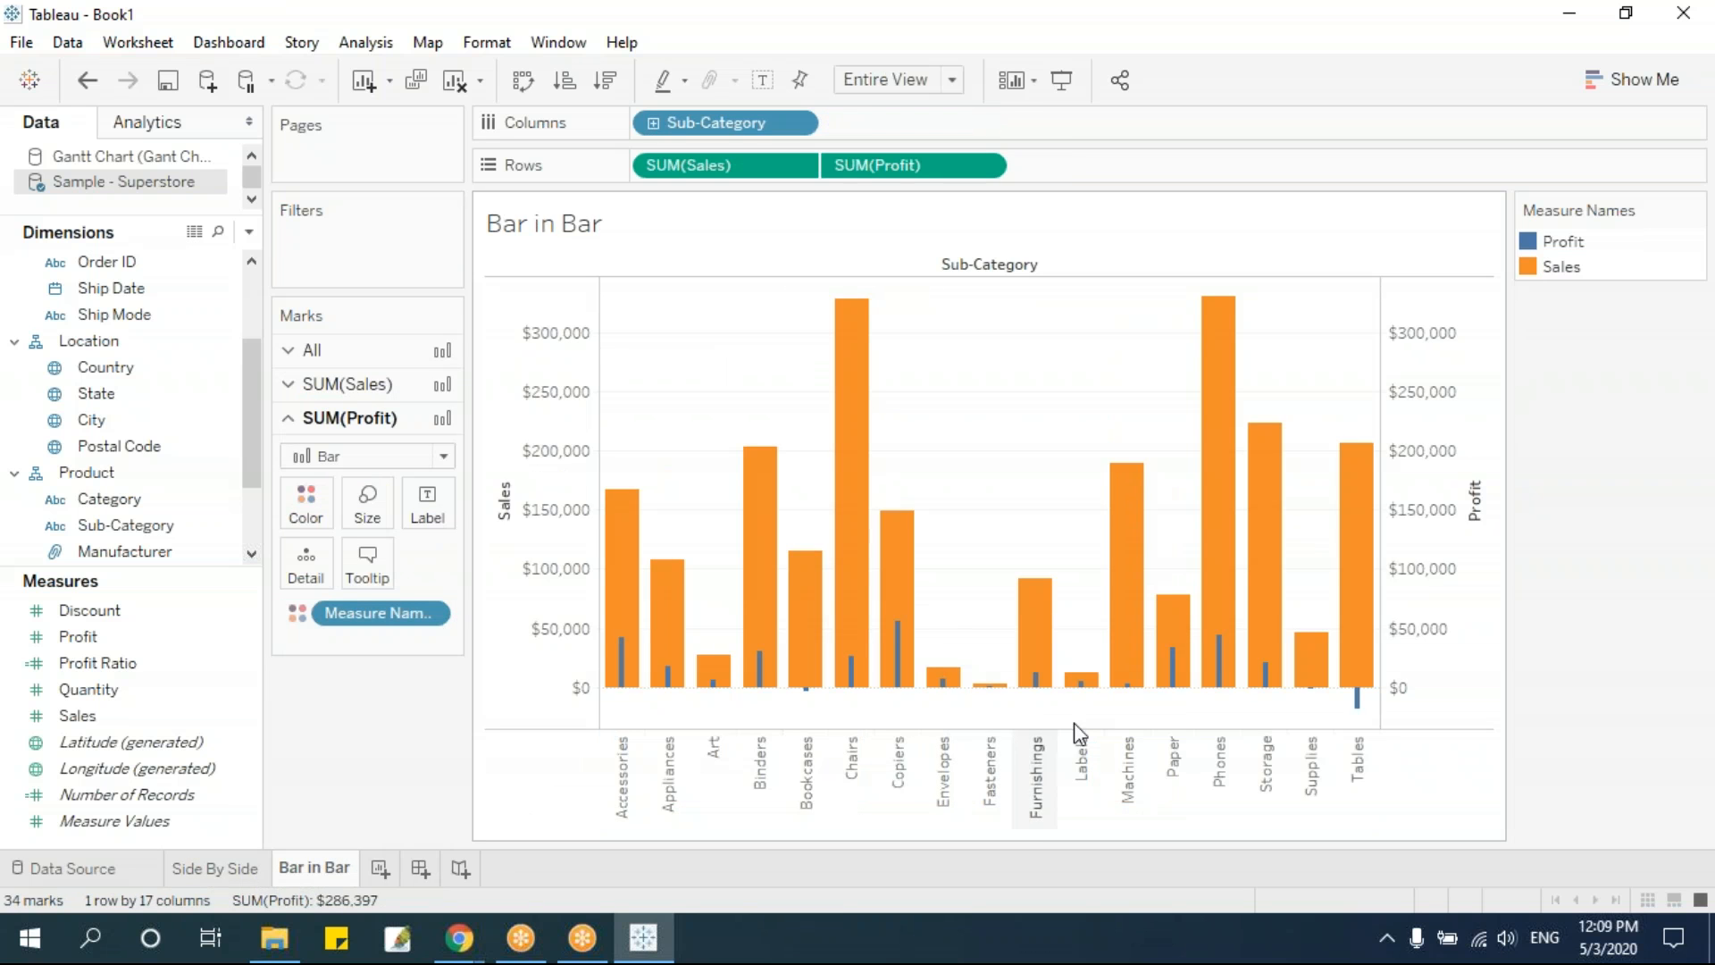
# Add a new worksheet and name it Lollipop
pyautogui.click(378, 869)
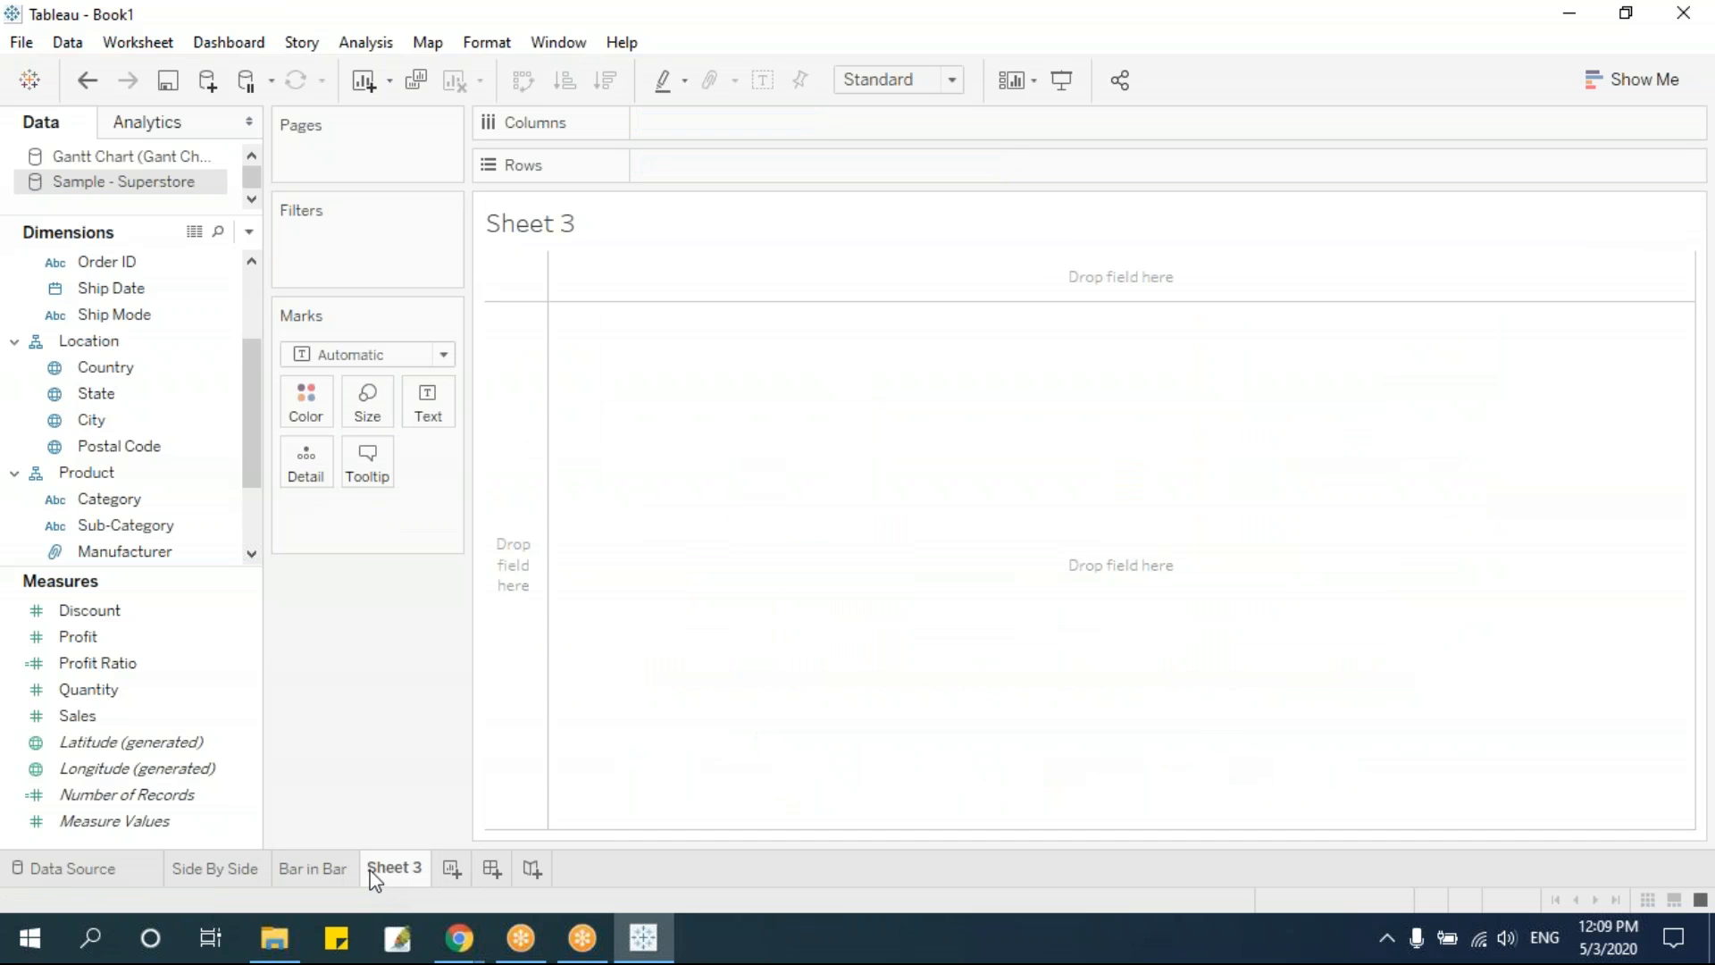
pyautogui.doubleClick(394, 872)
pyautogui.write('Lollipop')
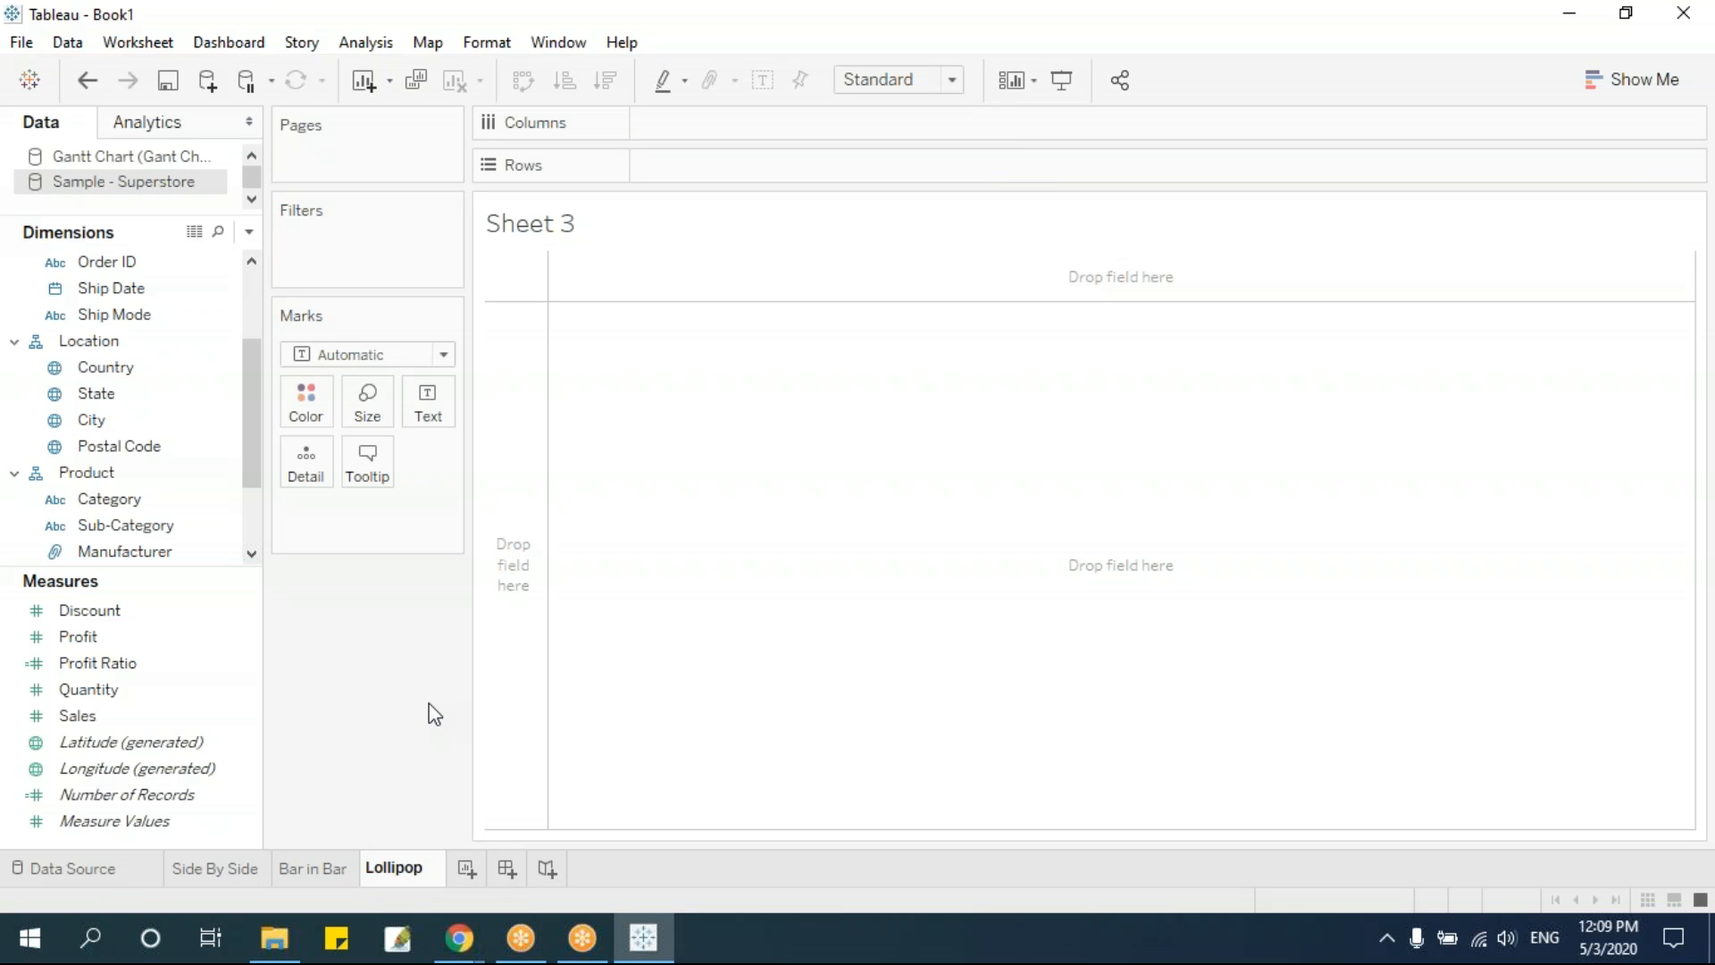
pyautogui.press('Return')
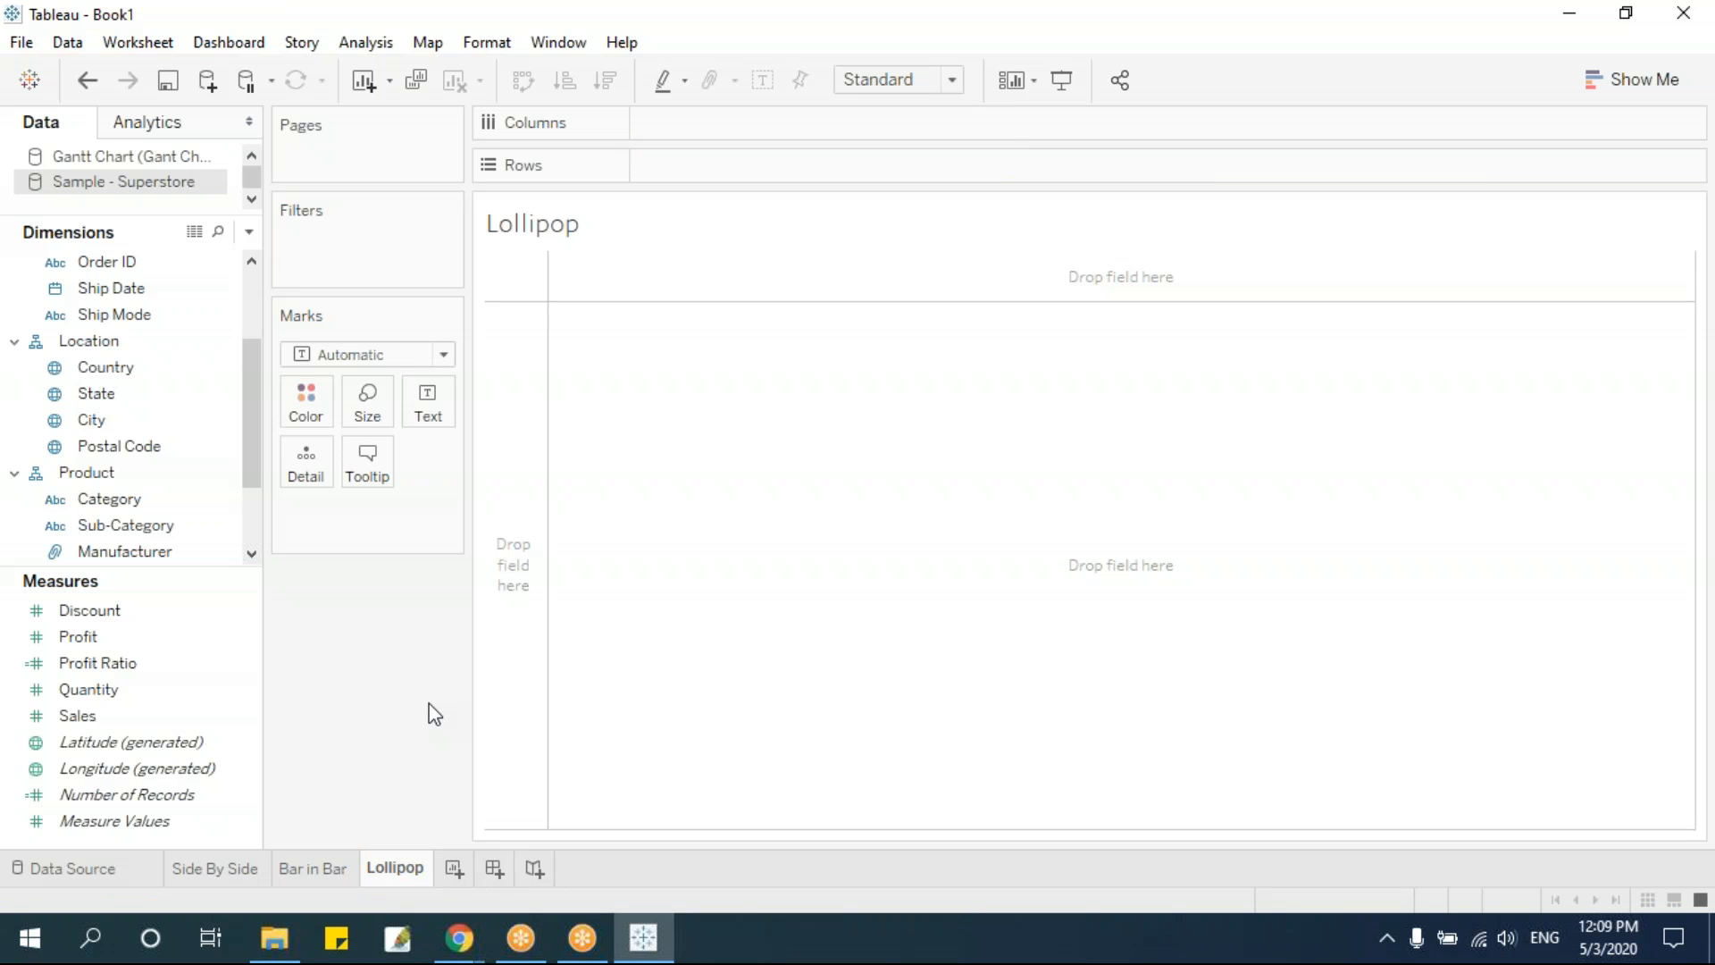
# Place Sub-Category on Rows and Sales on Columns, and swap them to make a vertical bar chart
pyautogui.moveTo(250, 452); pyautogui.dragTo(714, 166)
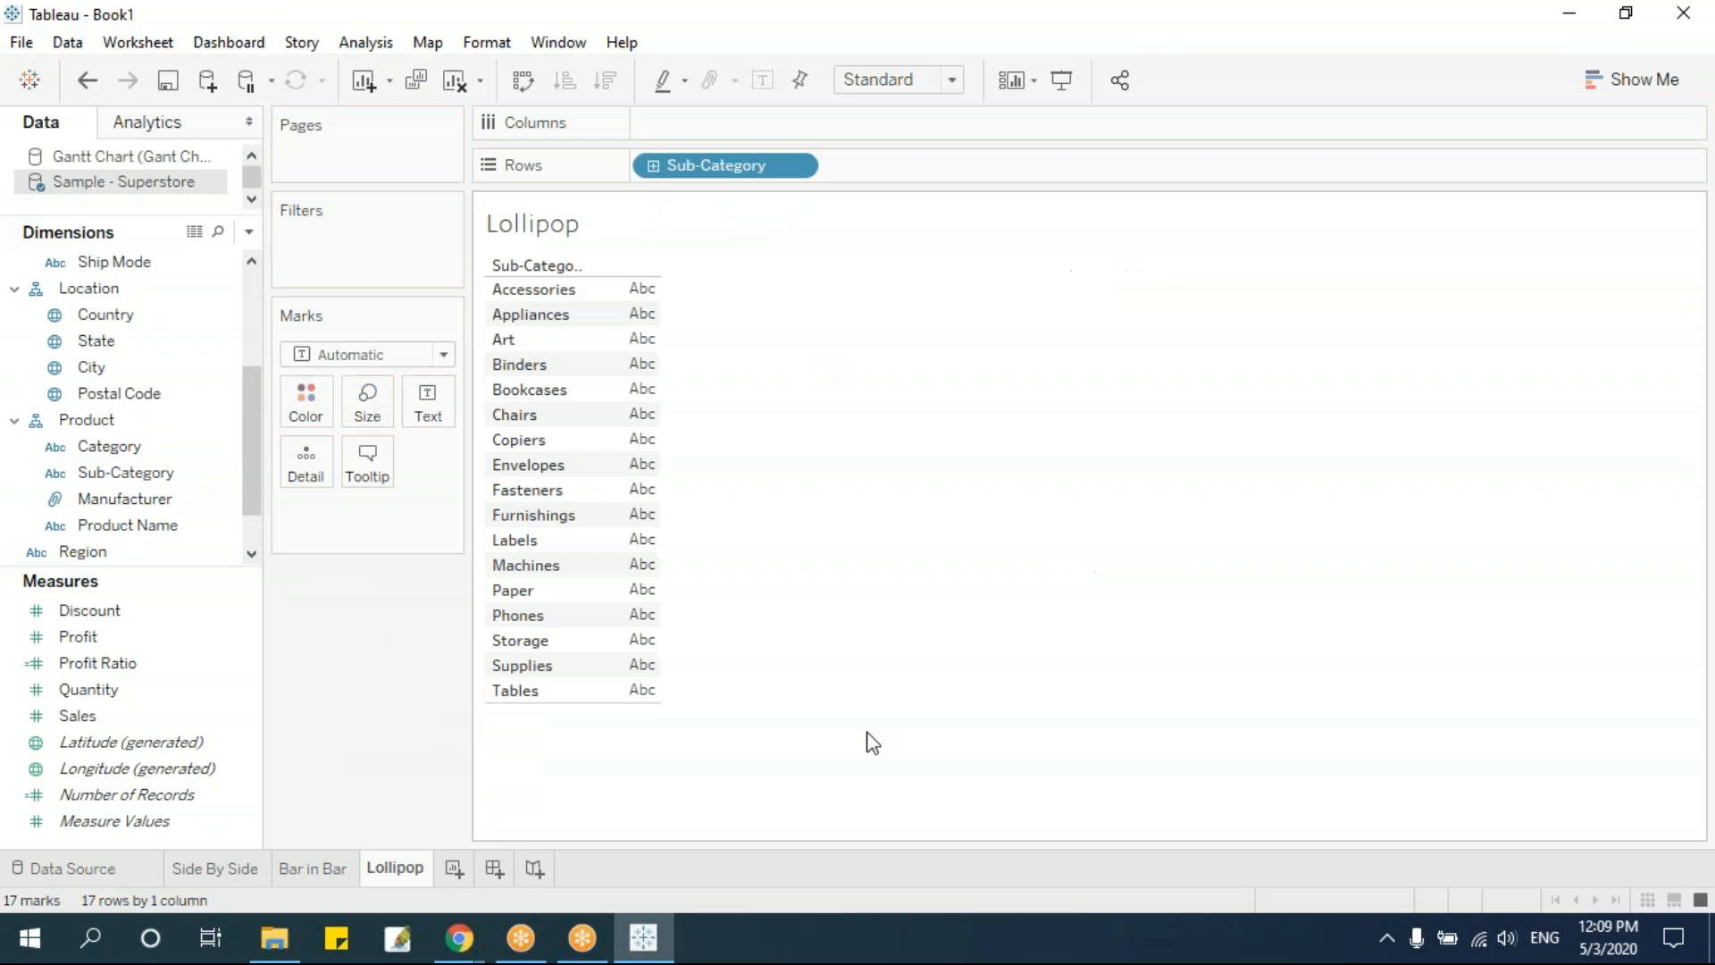
pyautogui.moveTo(78, 715); pyautogui.dragTo(740, 134)
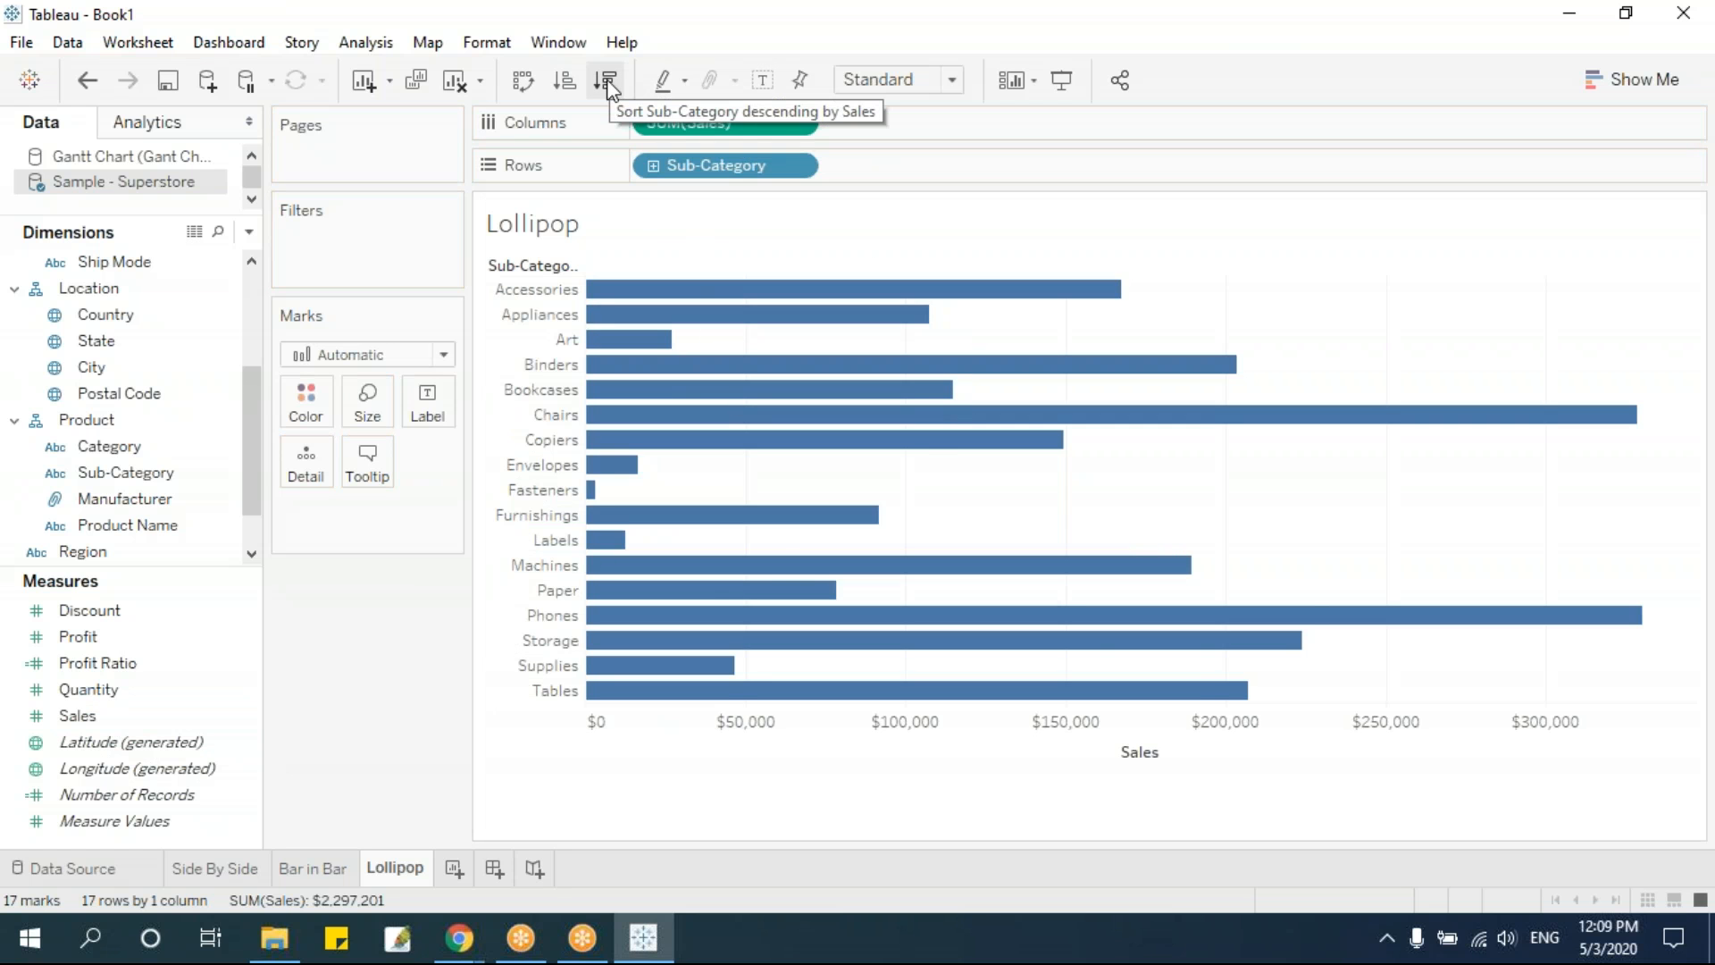
pyautogui.hotkey('ctrl', 'w')
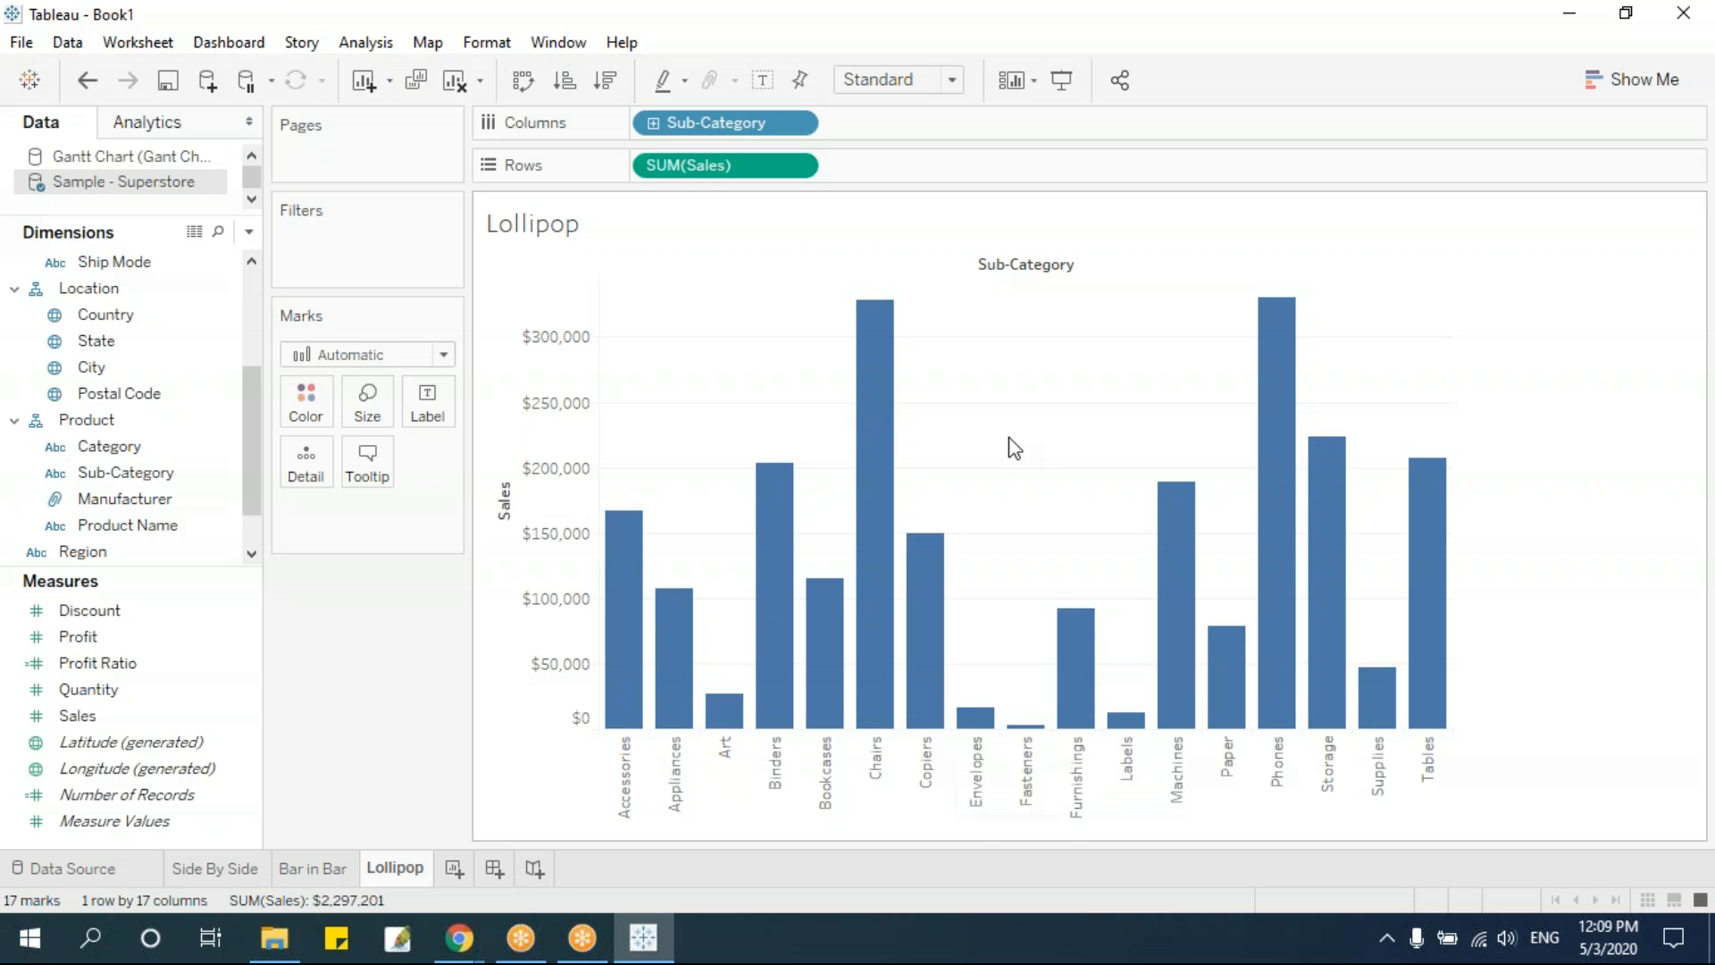
# Add a second Sales measure to Rows and combine it with the first as a dual axis
pyautogui.moveTo(698, 176)
pyautogui.mouseDown()
pyautogui.moveTo(907, 168)
pyautogui.moveTo(888, 223)
pyautogui.mouseUp()
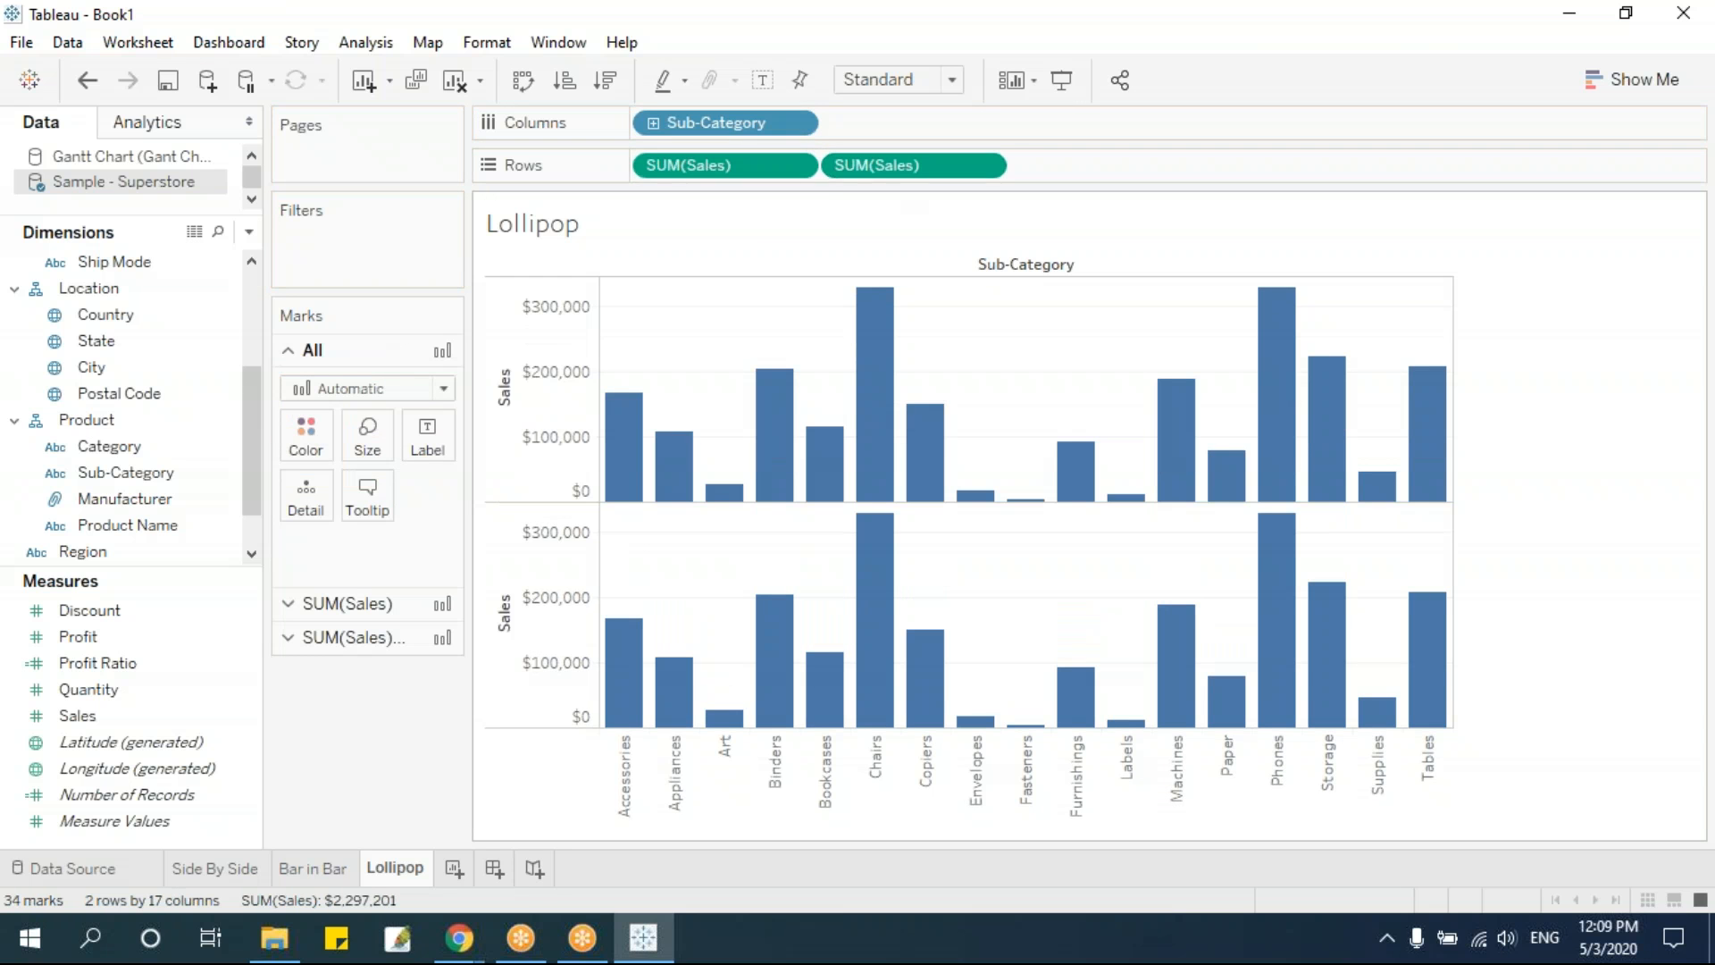
pyautogui.moveTo(107, 715); pyautogui.dragTo(938, 175)
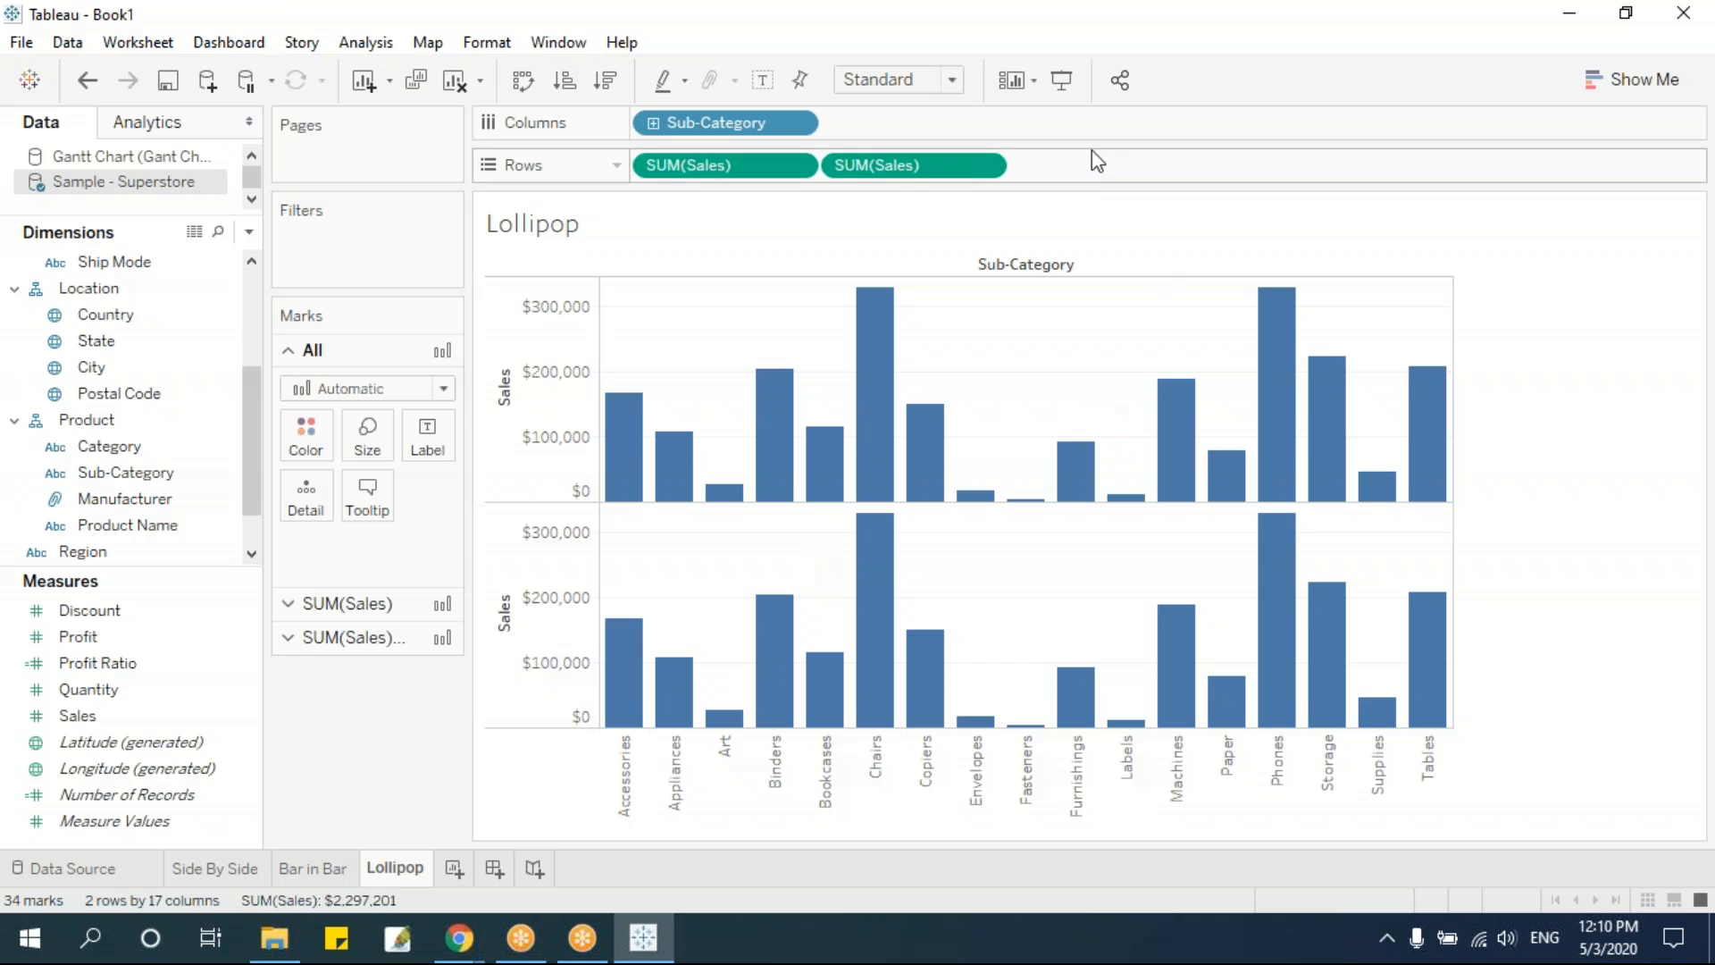
pyautogui.click(986, 168)
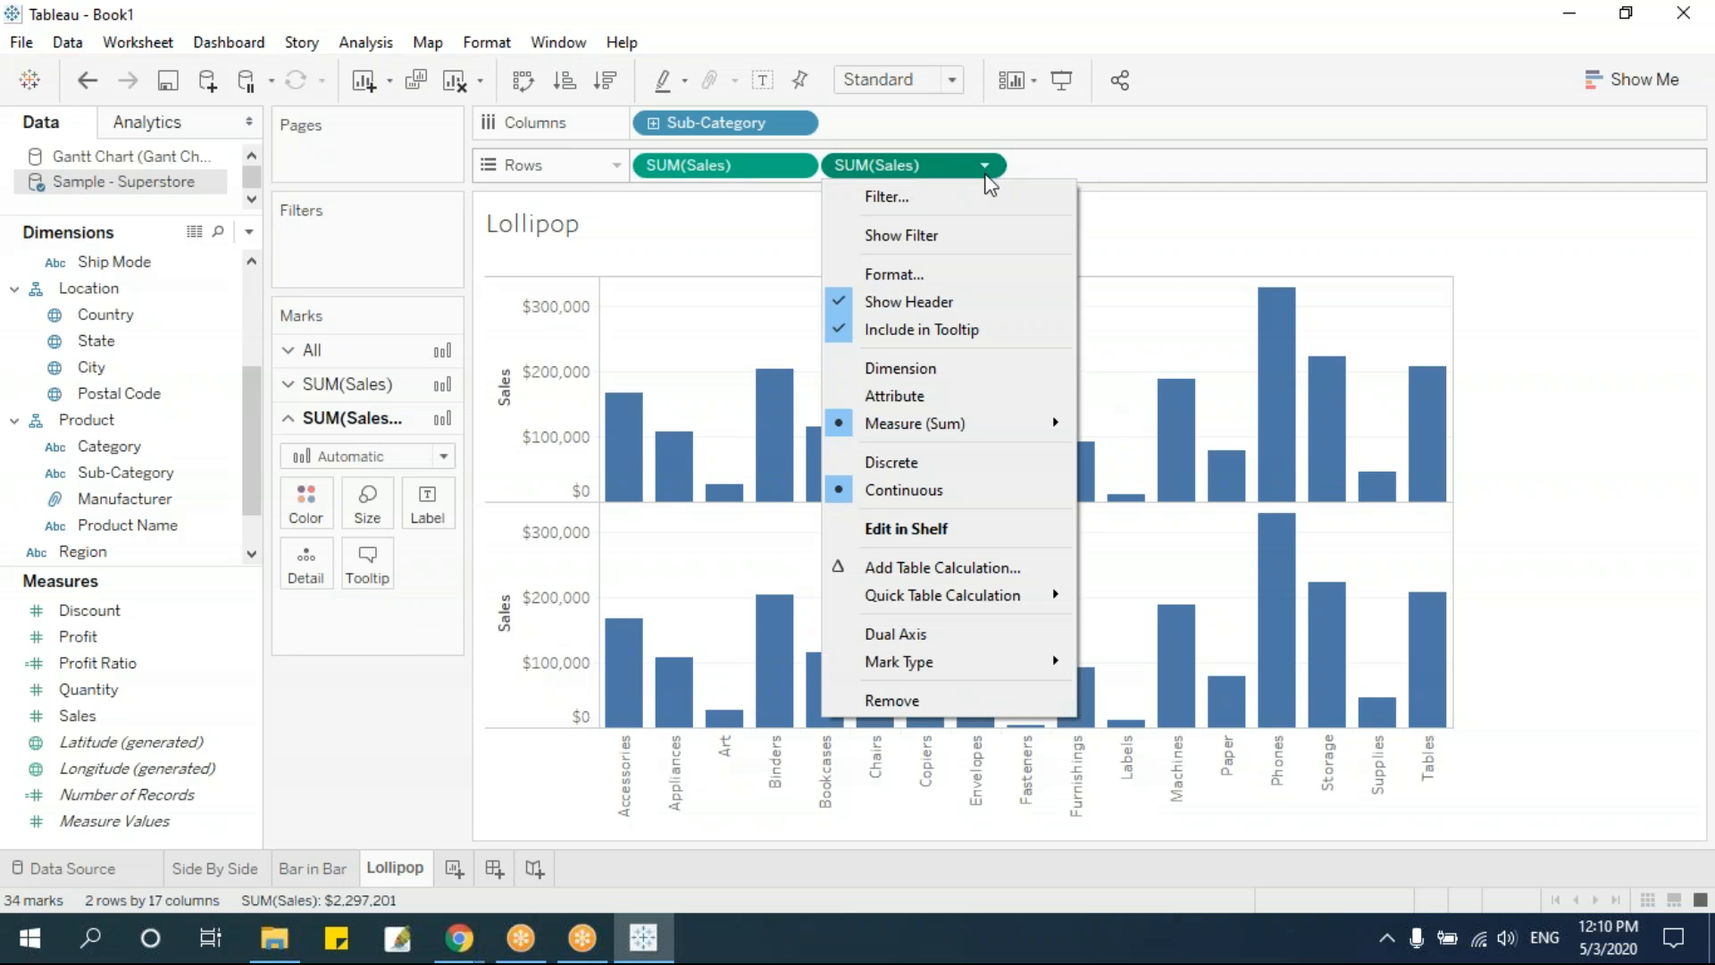
pyautogui.click(947, 634)
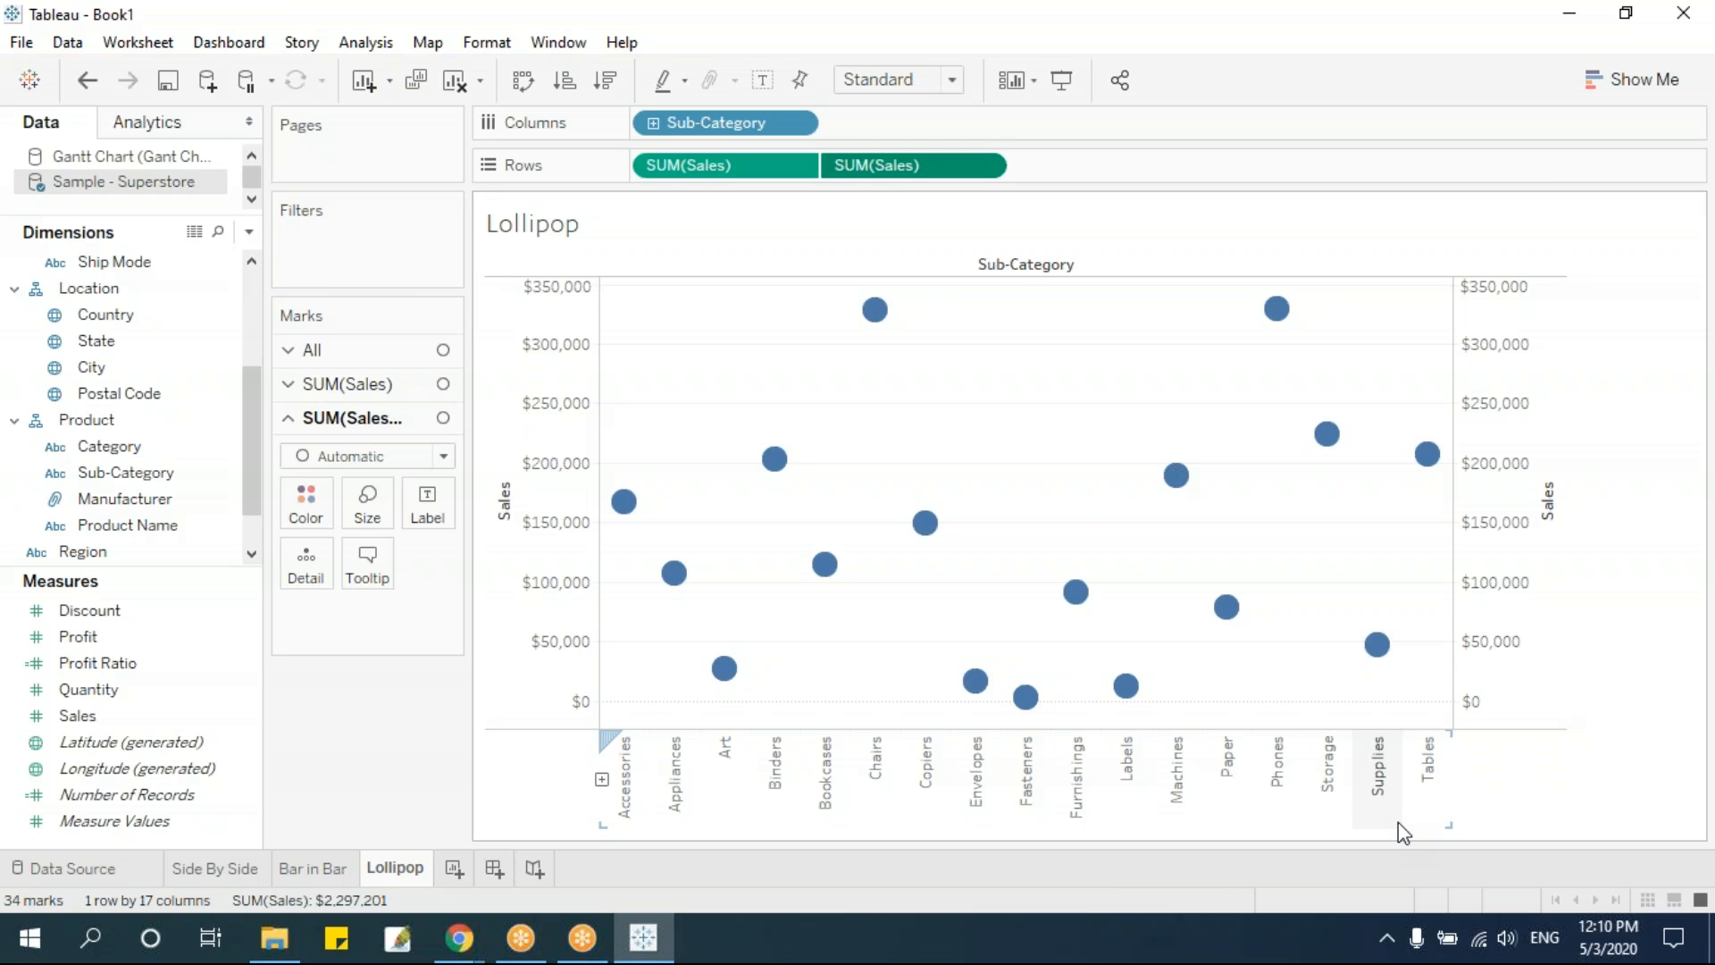
# Change the first Sales measure's marks to Bar and reduce their size to thin sticks
pyautogui.click(358, 384)
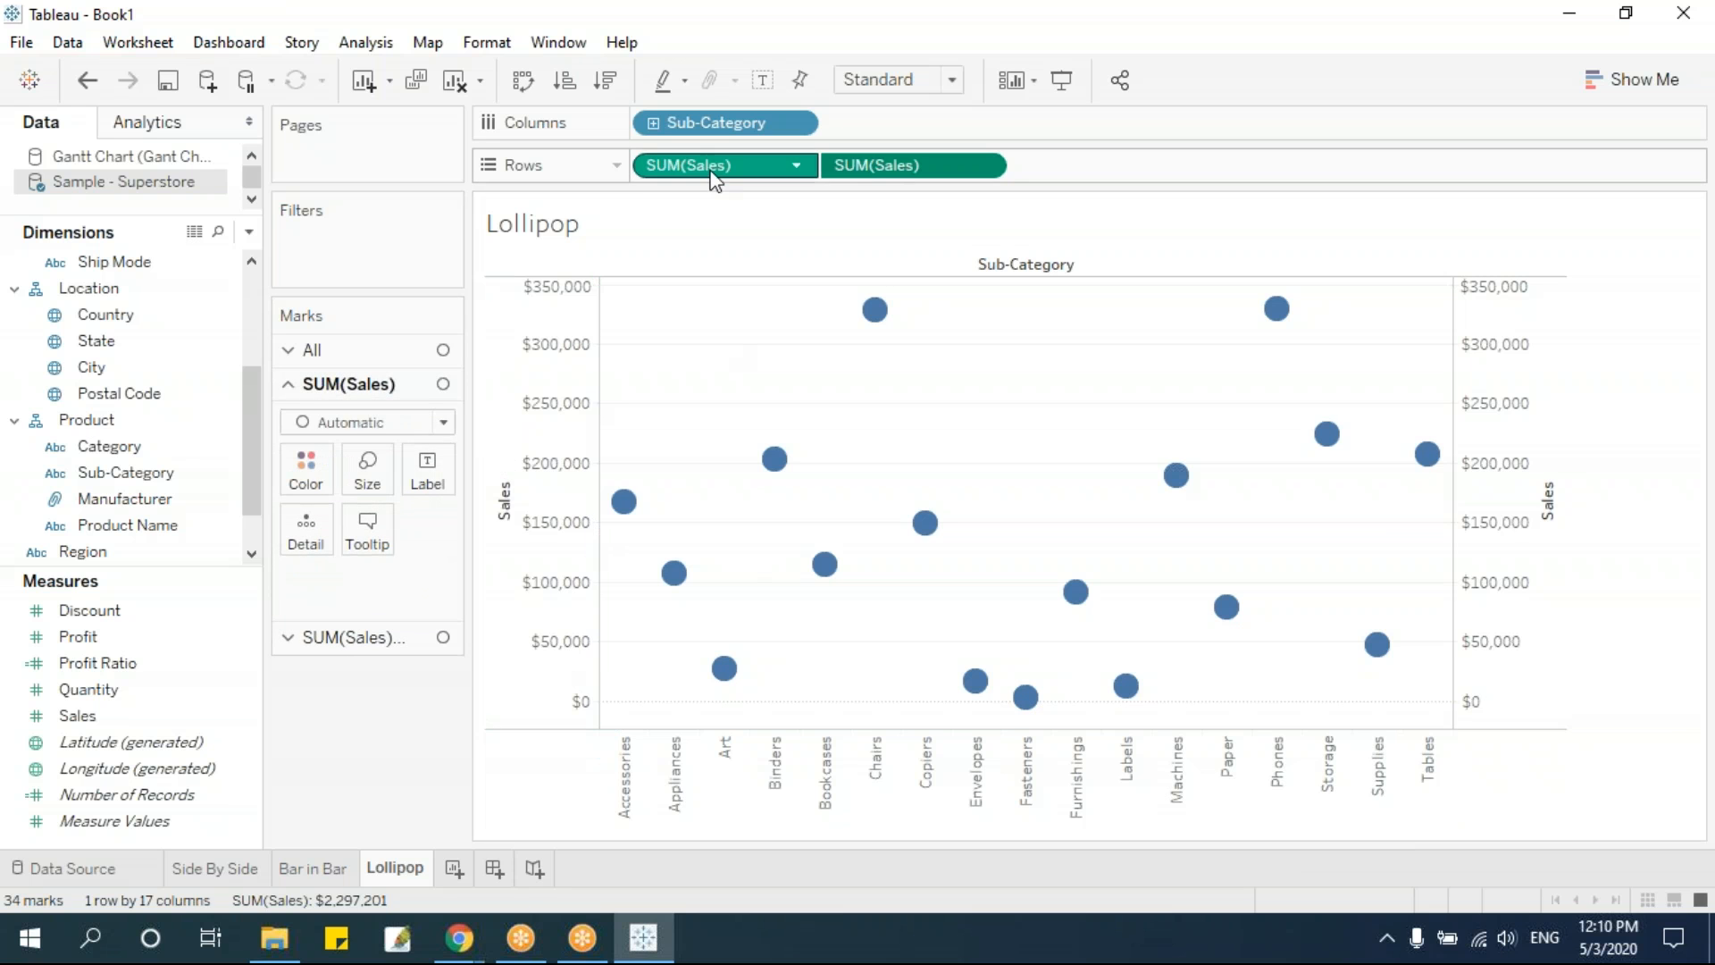
pyautogui.click(384, 422)
pyautogui.click(371, 474)
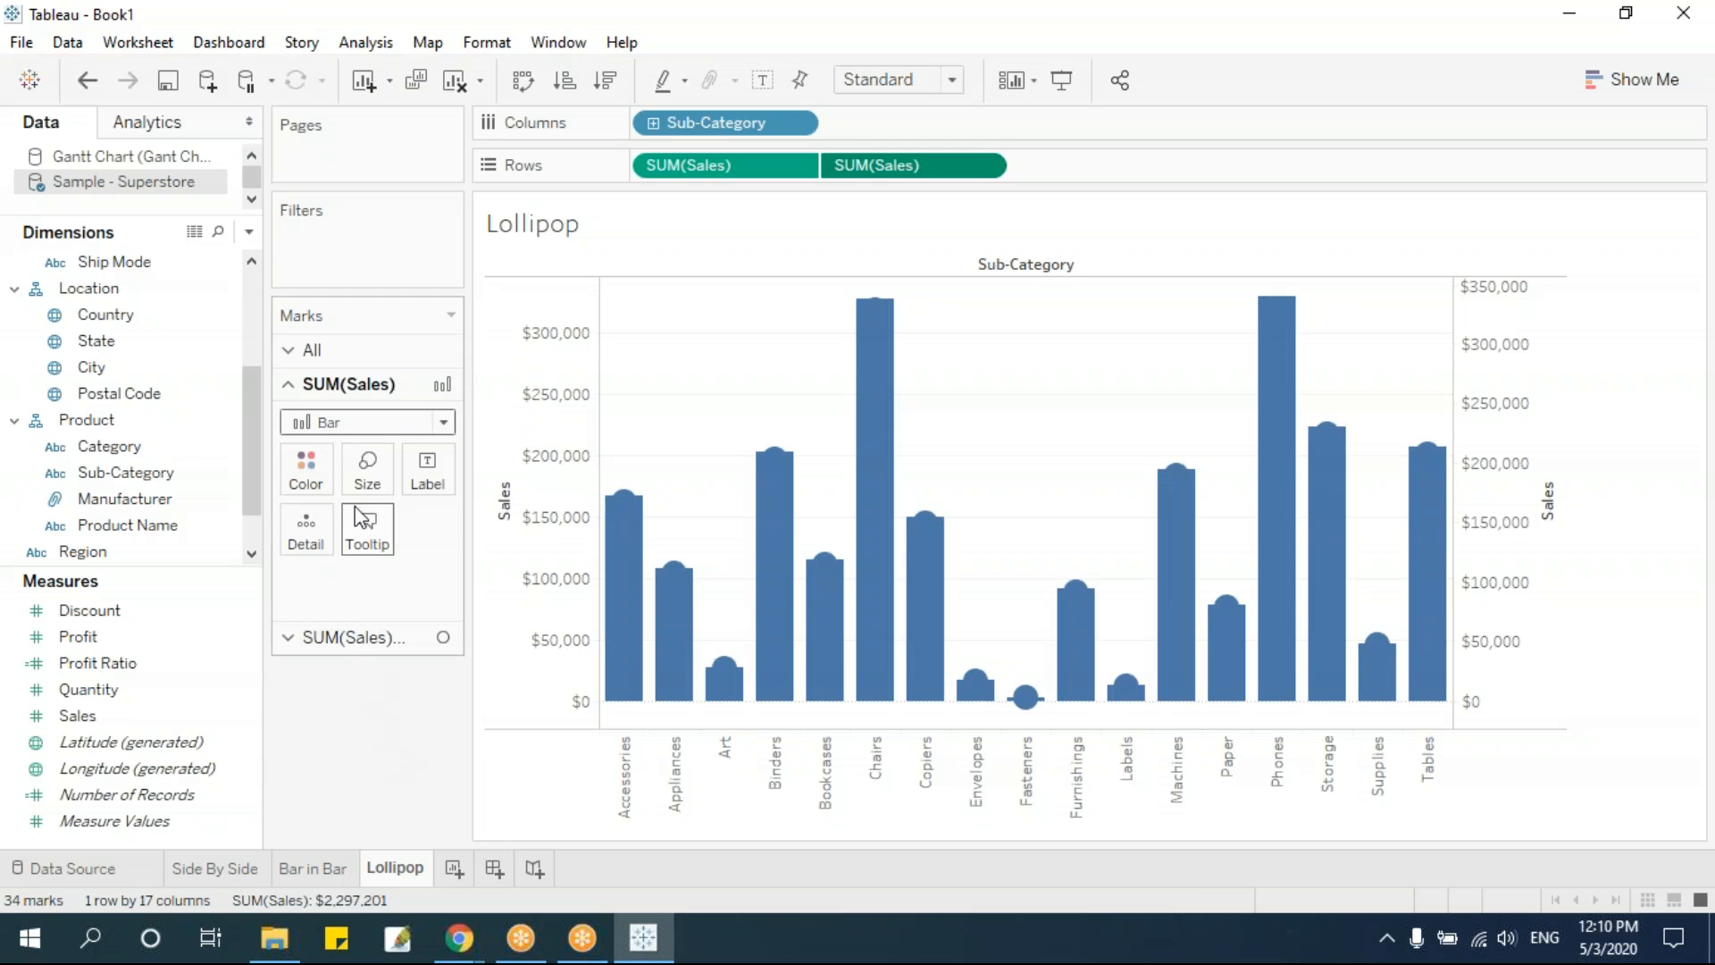
pyautogui.click(364, 472)
pyautogui.moveTo(517, 530); pyautogui.dragTo(366, 564)
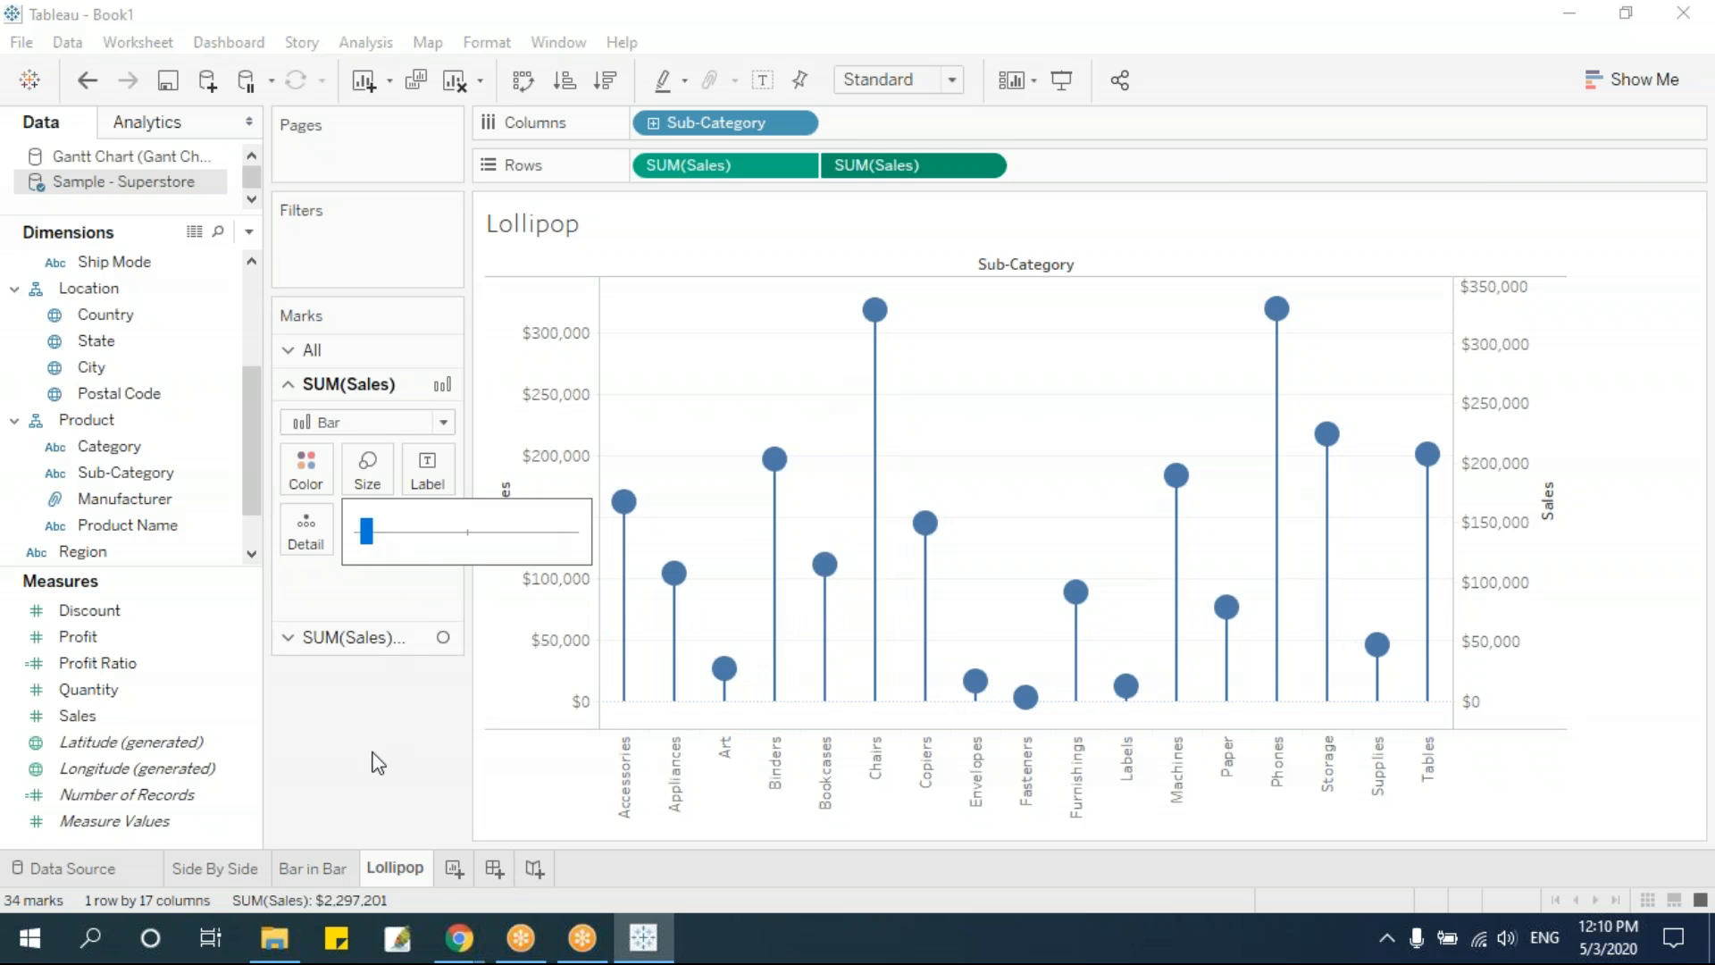
# Enlarge the circle marks of the second Sales measure slightly
pyautogui.click(379, 640)
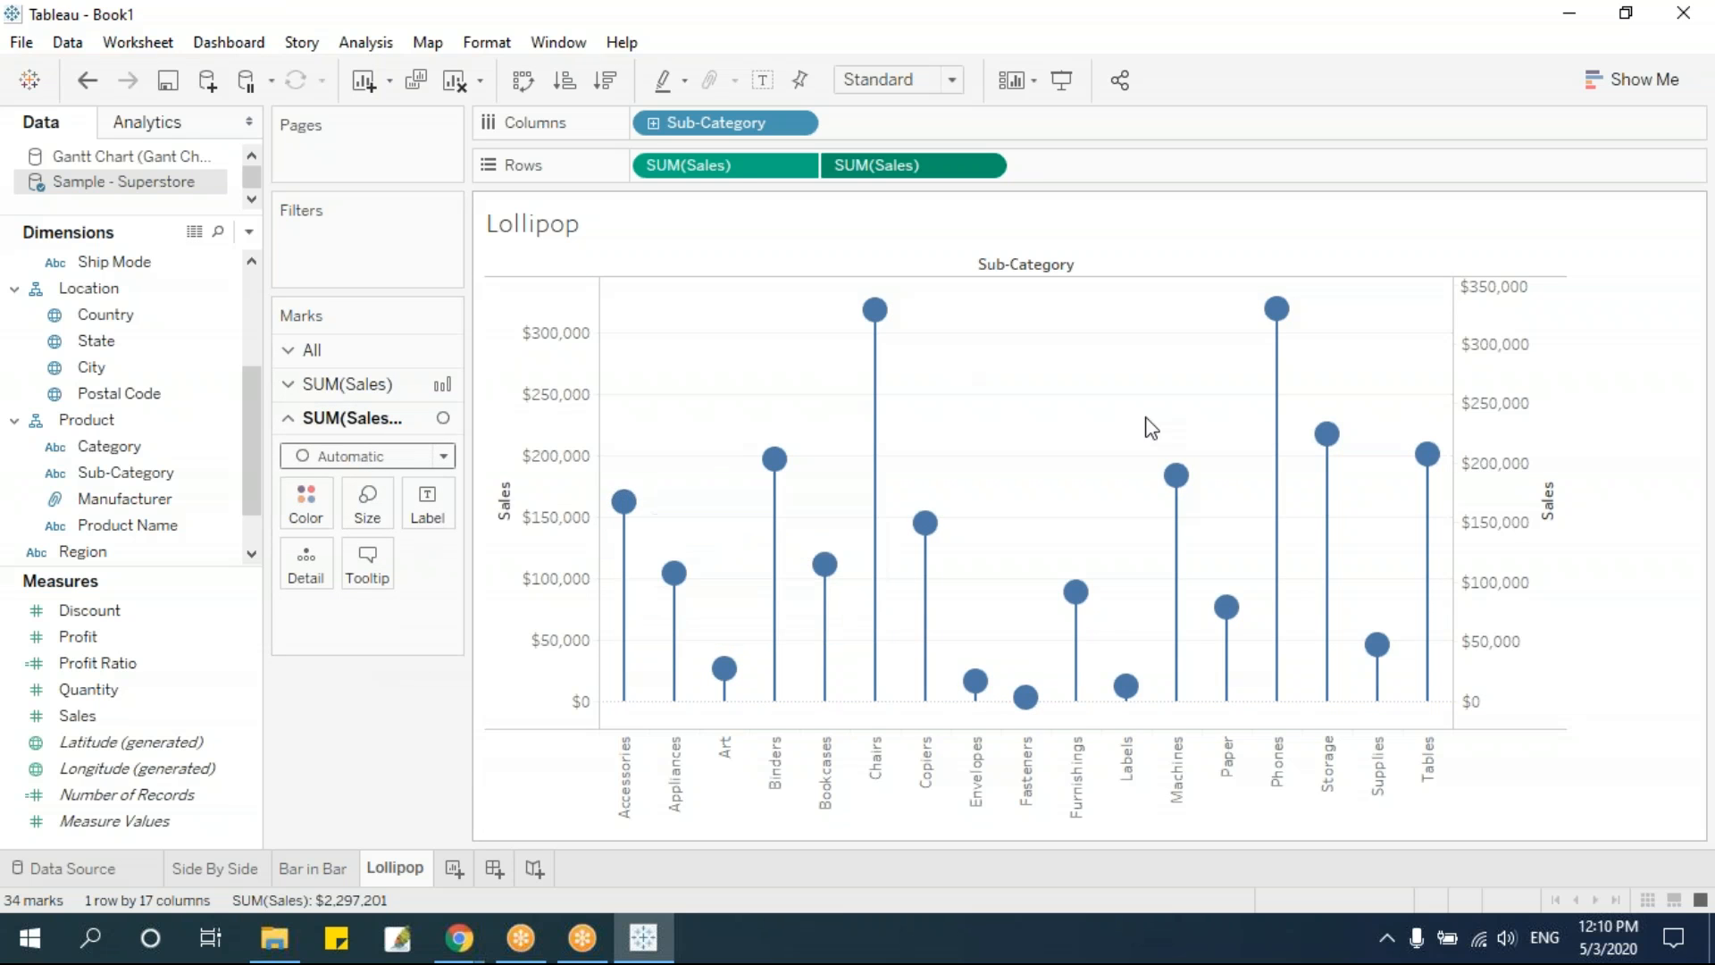
pyautogui.moveTo(889, 329)
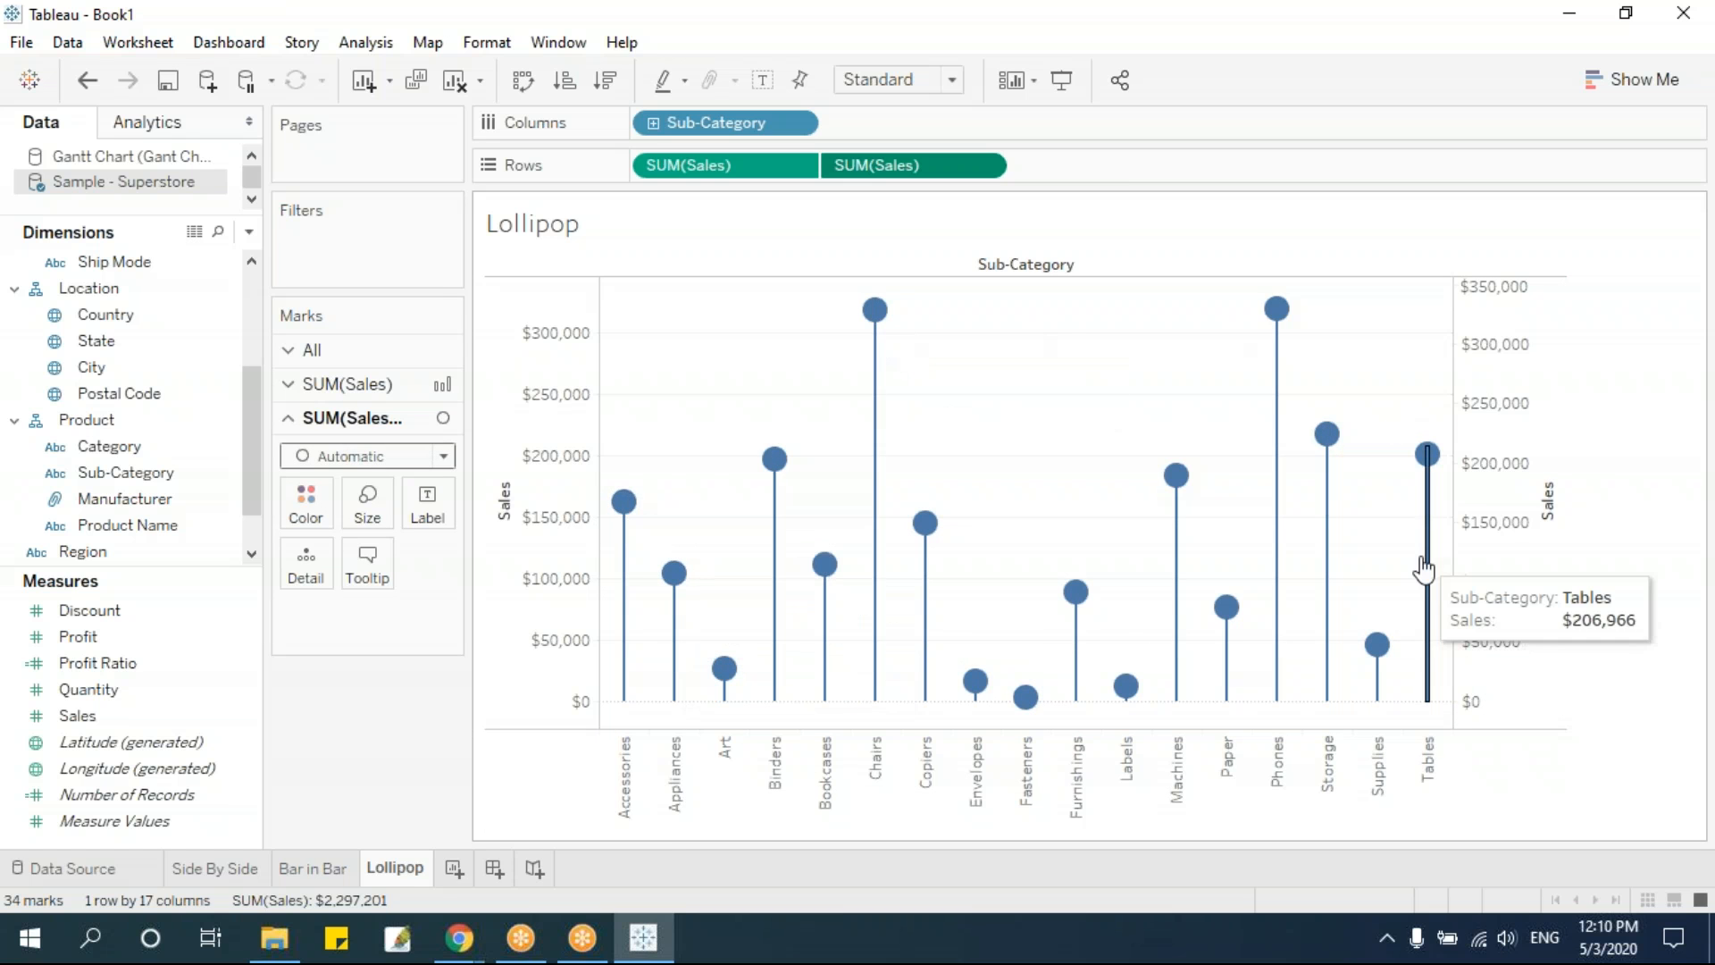
pyautogui.moveTo(924, 522)
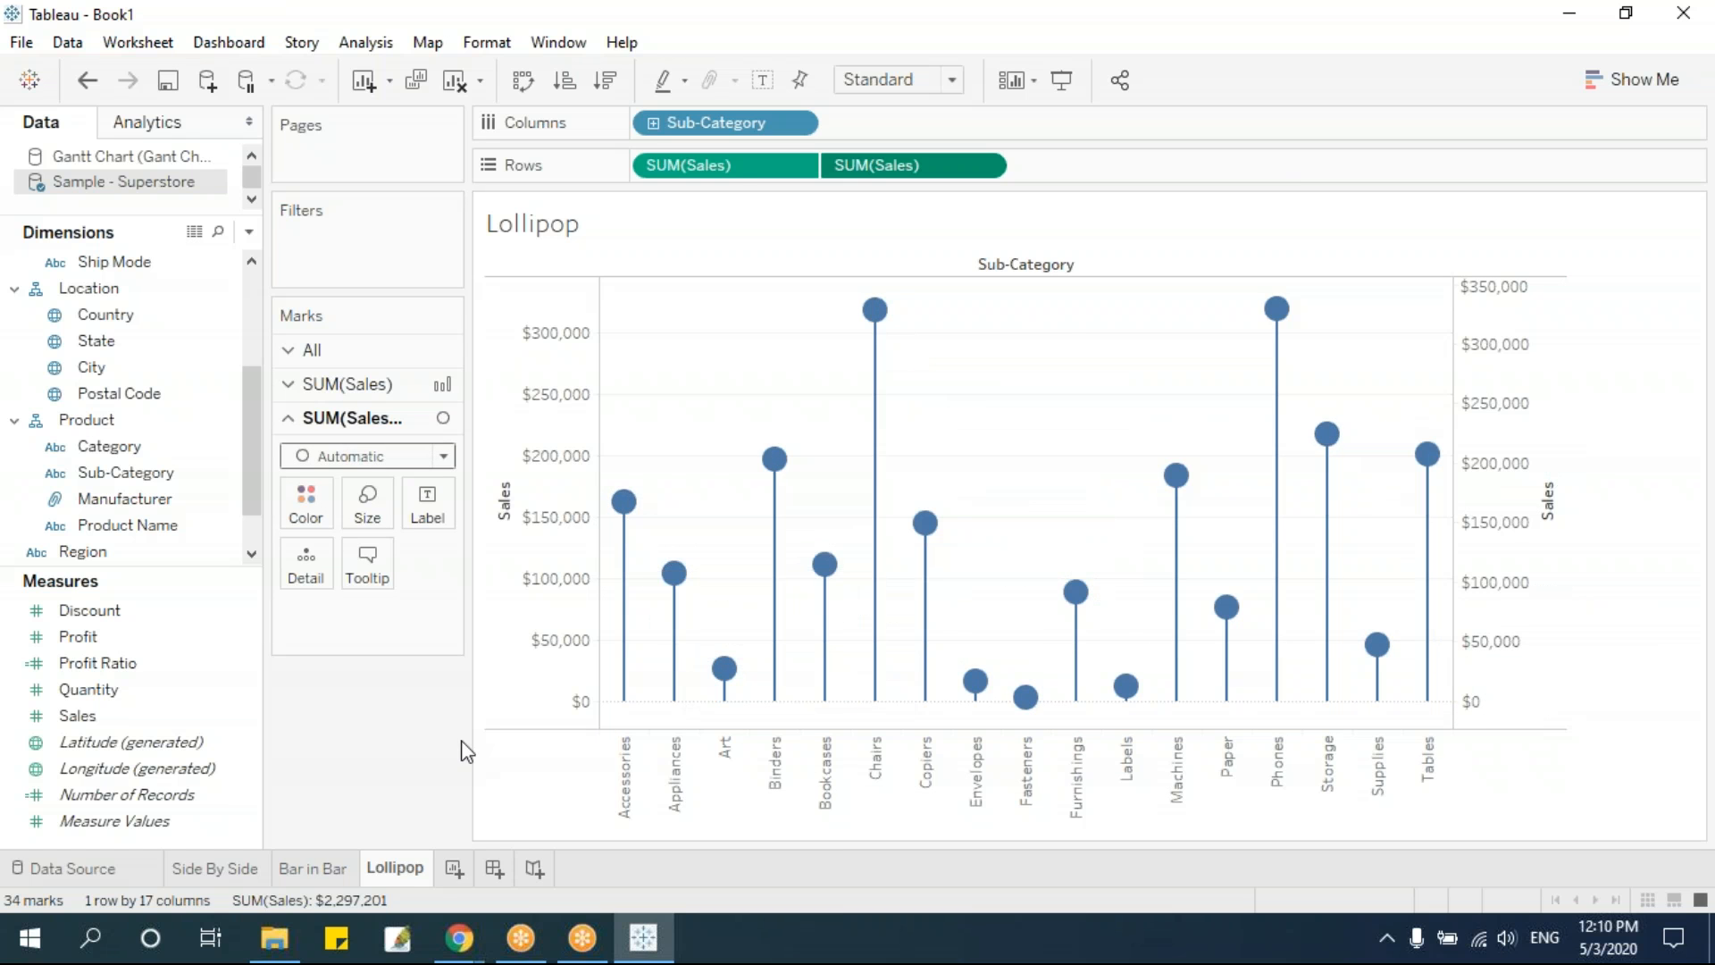
pyautogui.moveTo(624, 502)
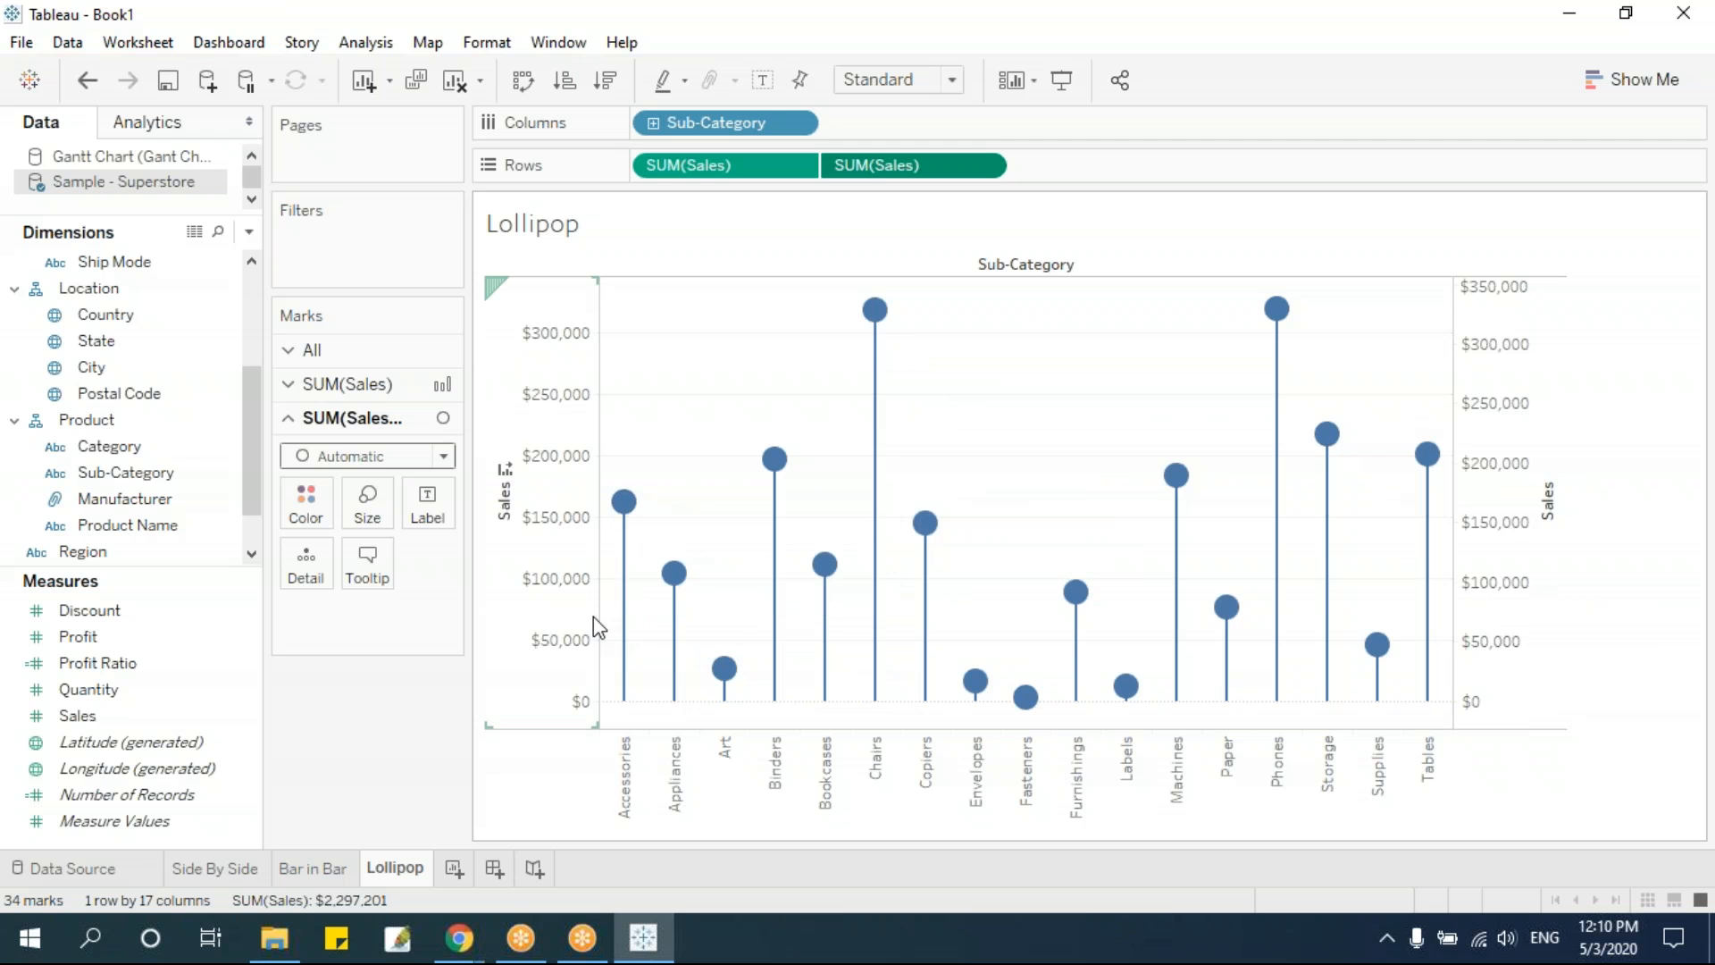
pyautogui.click(367, 503)
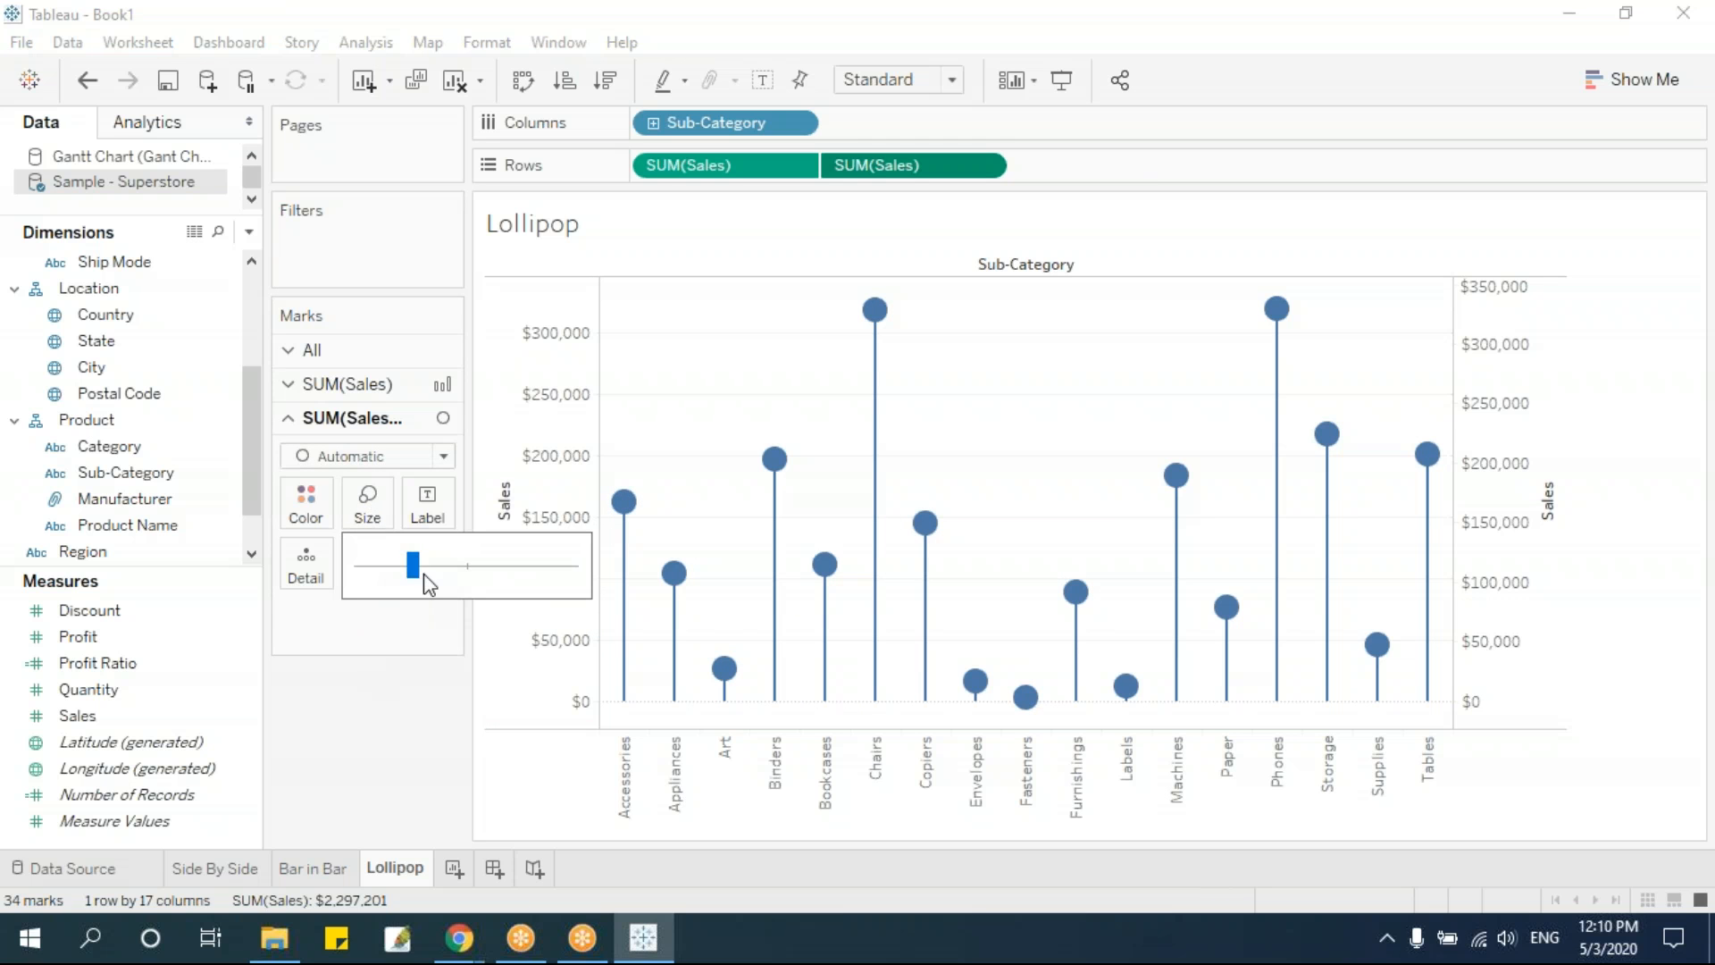
pyautogui.moveTo(421, 570); pyautogui.dragTo(446, 576)
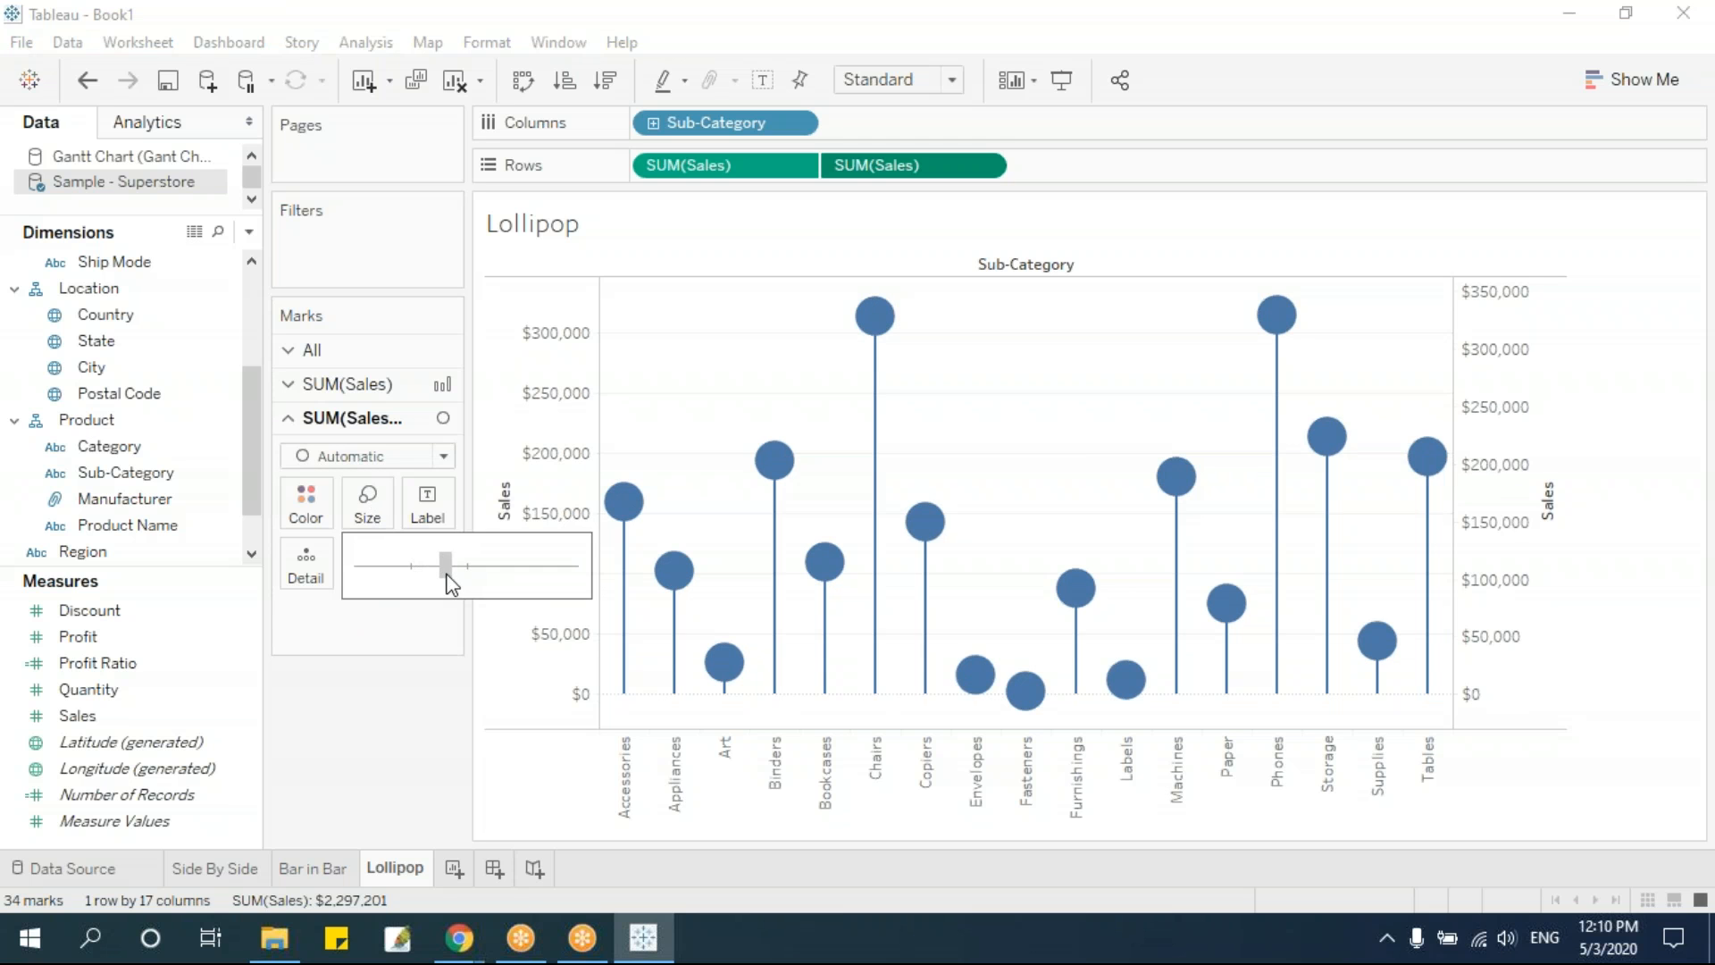
pyautogui.click(390, 762)
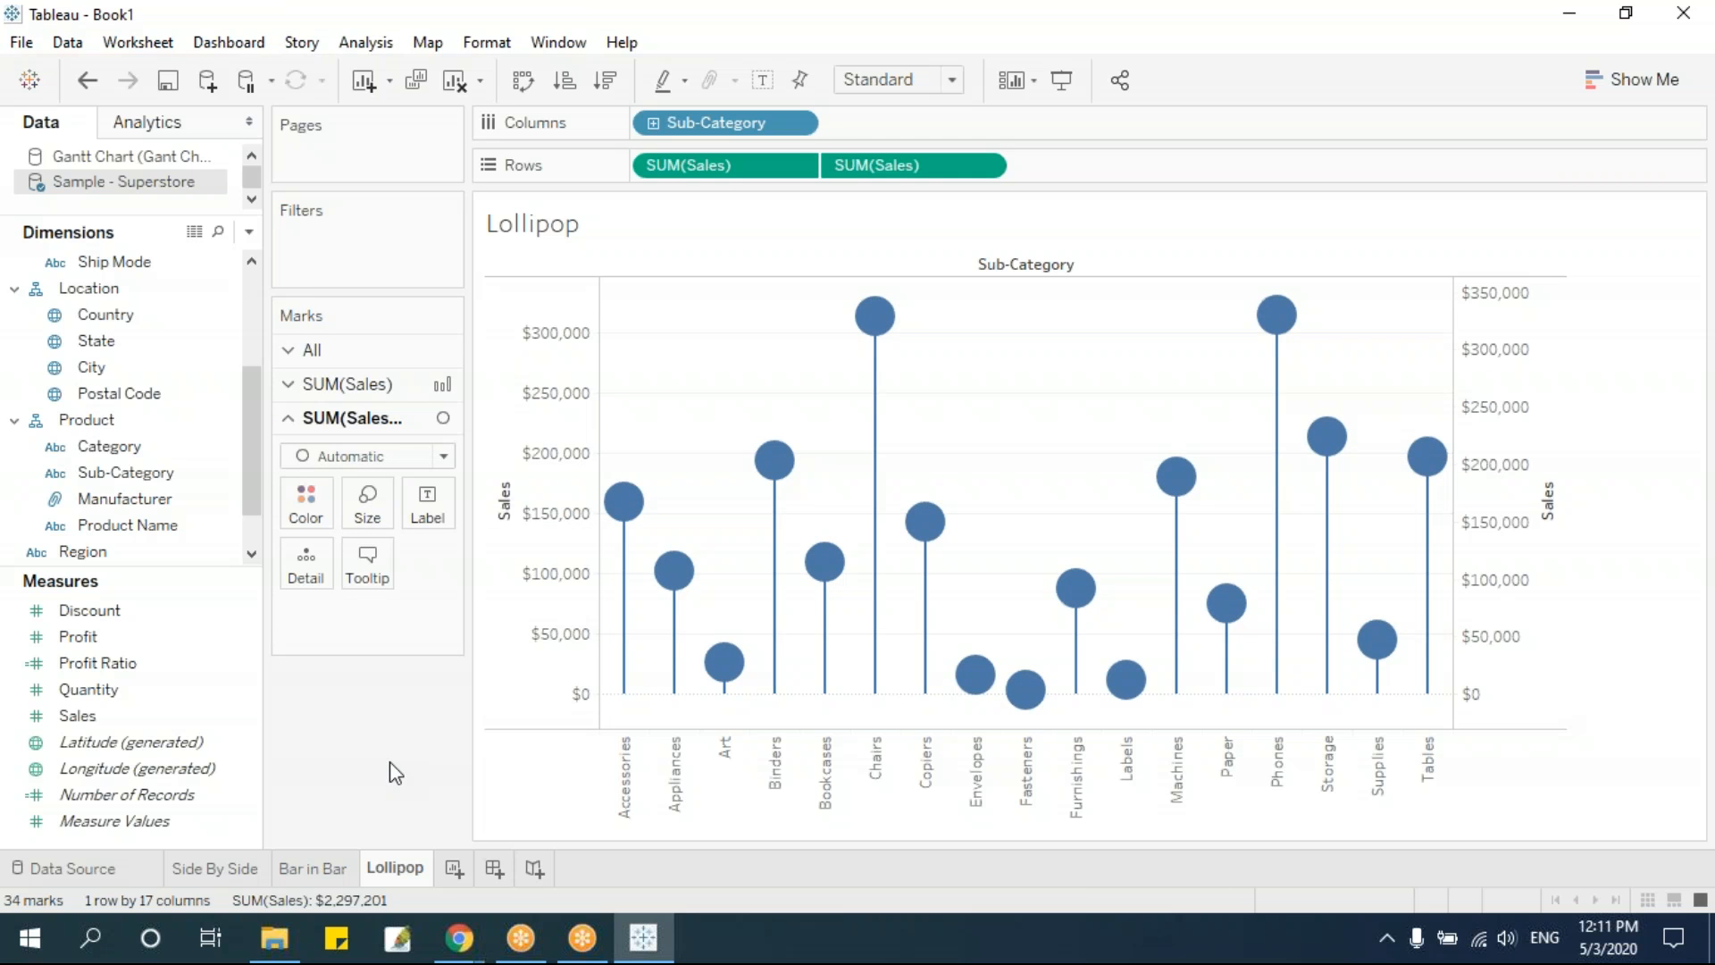
# Show mark labels on the circles of the second Sales measure
pyautogui.click(428, 509)
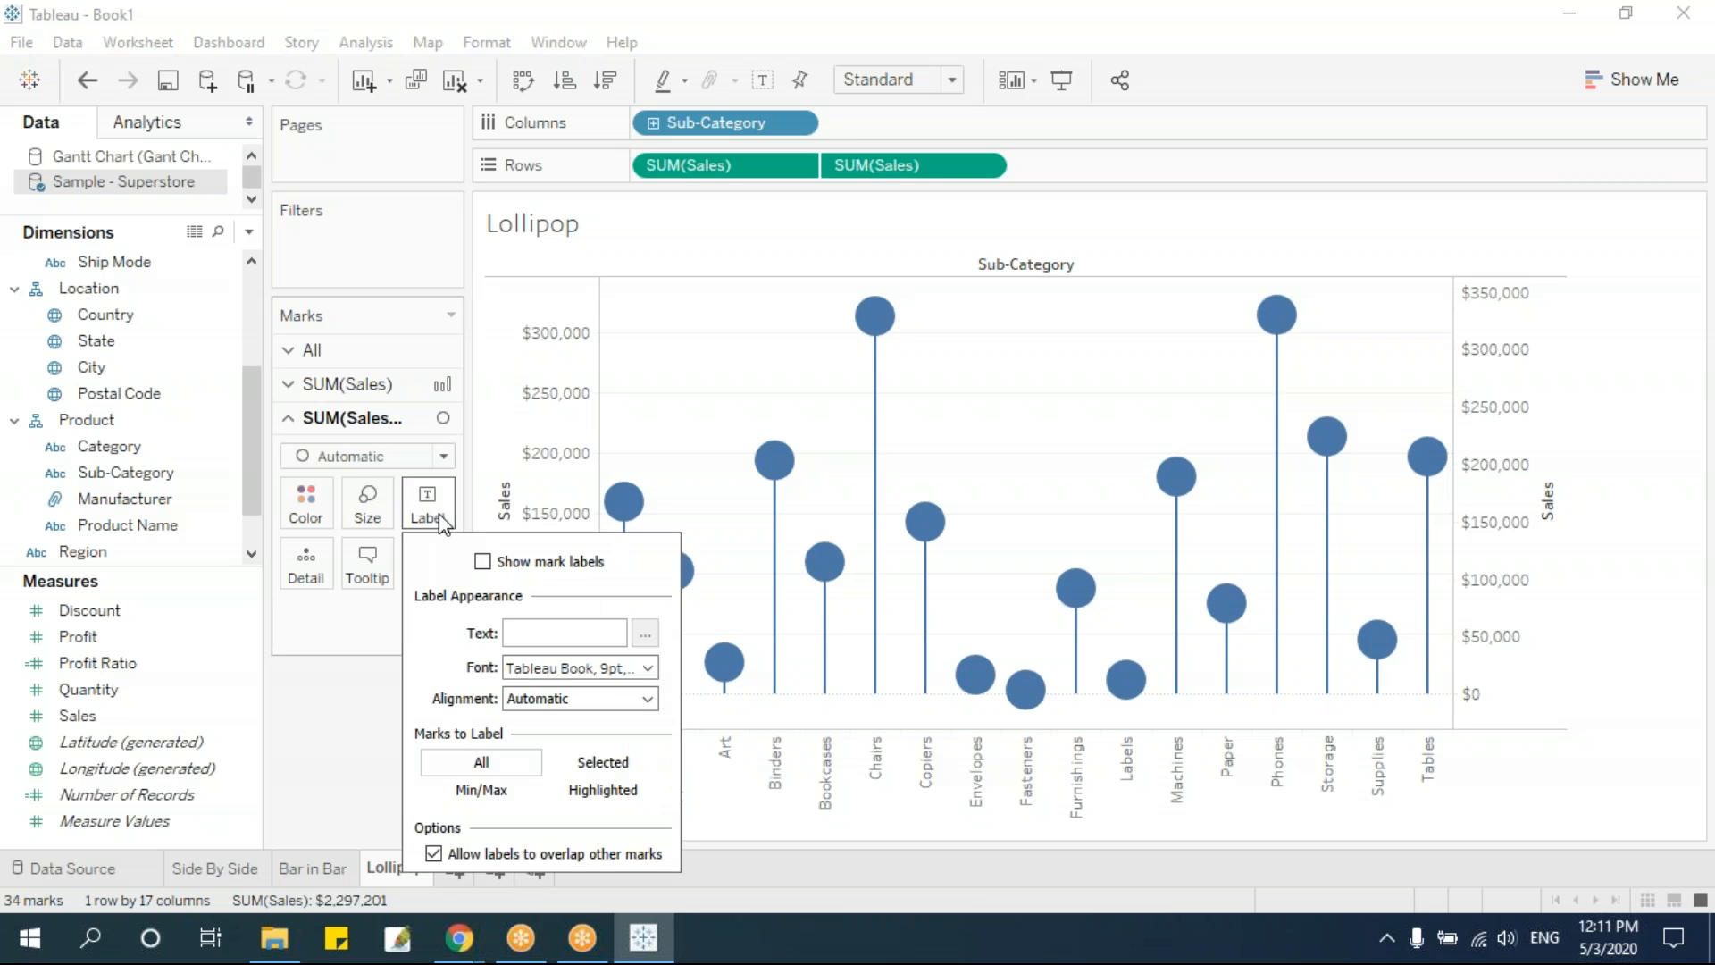
pyautogui.click(483, 562)
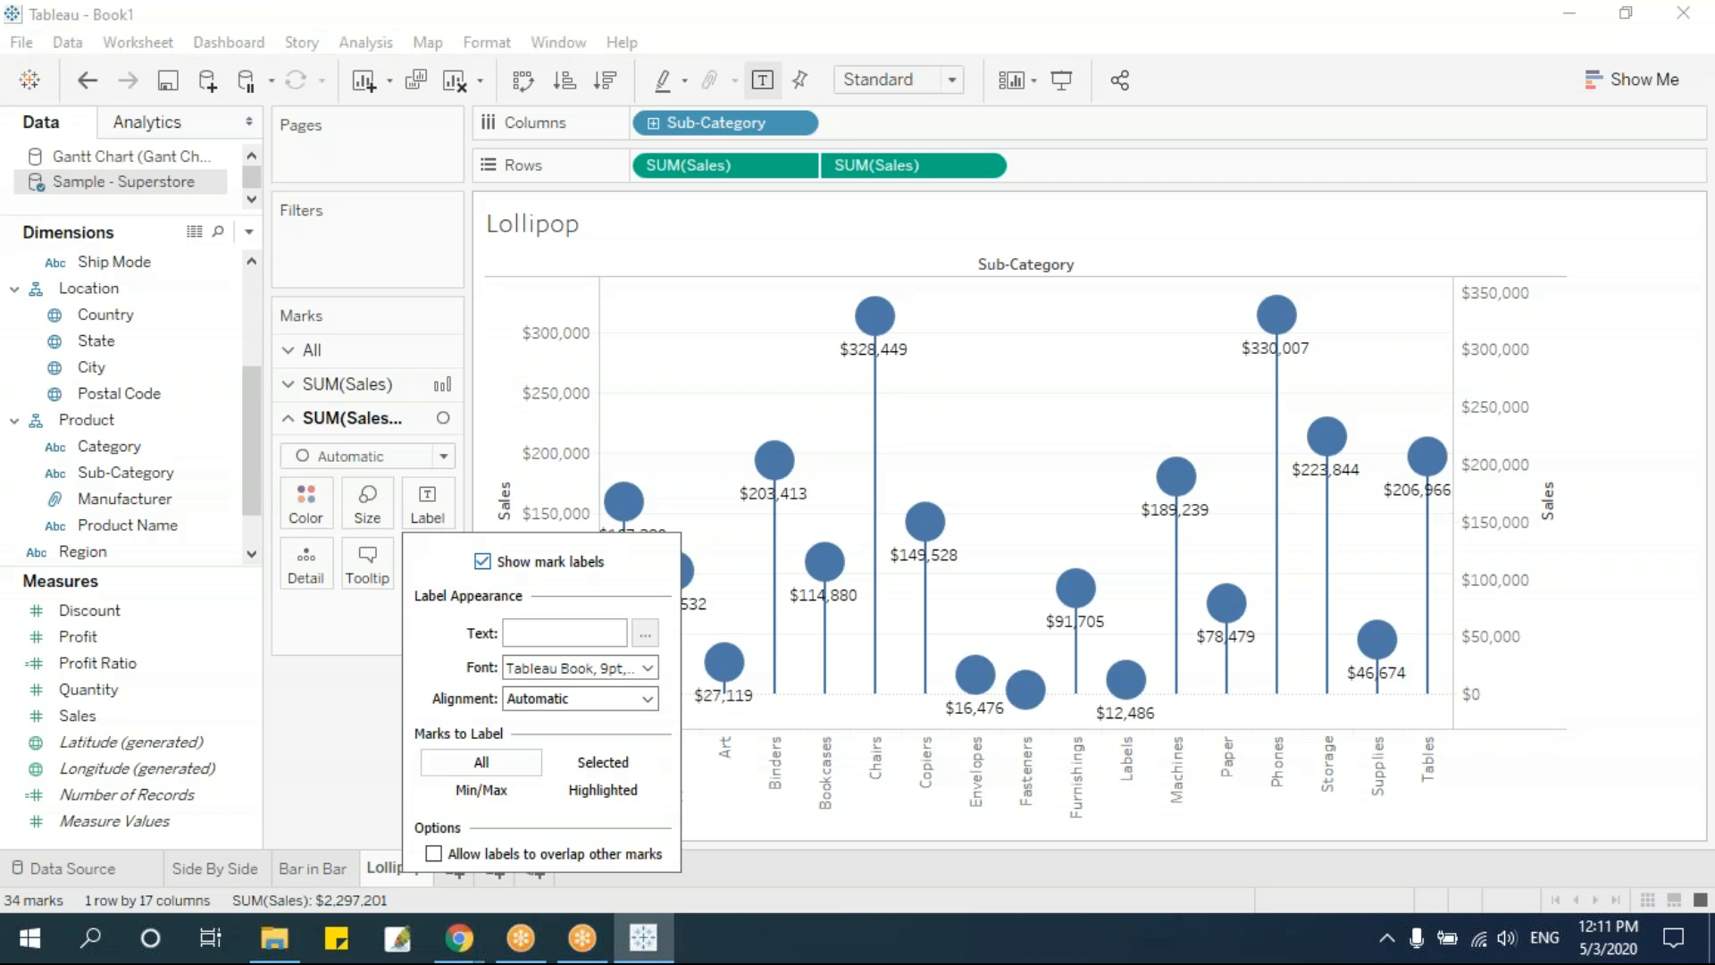
pyautogui.click(342, 706)
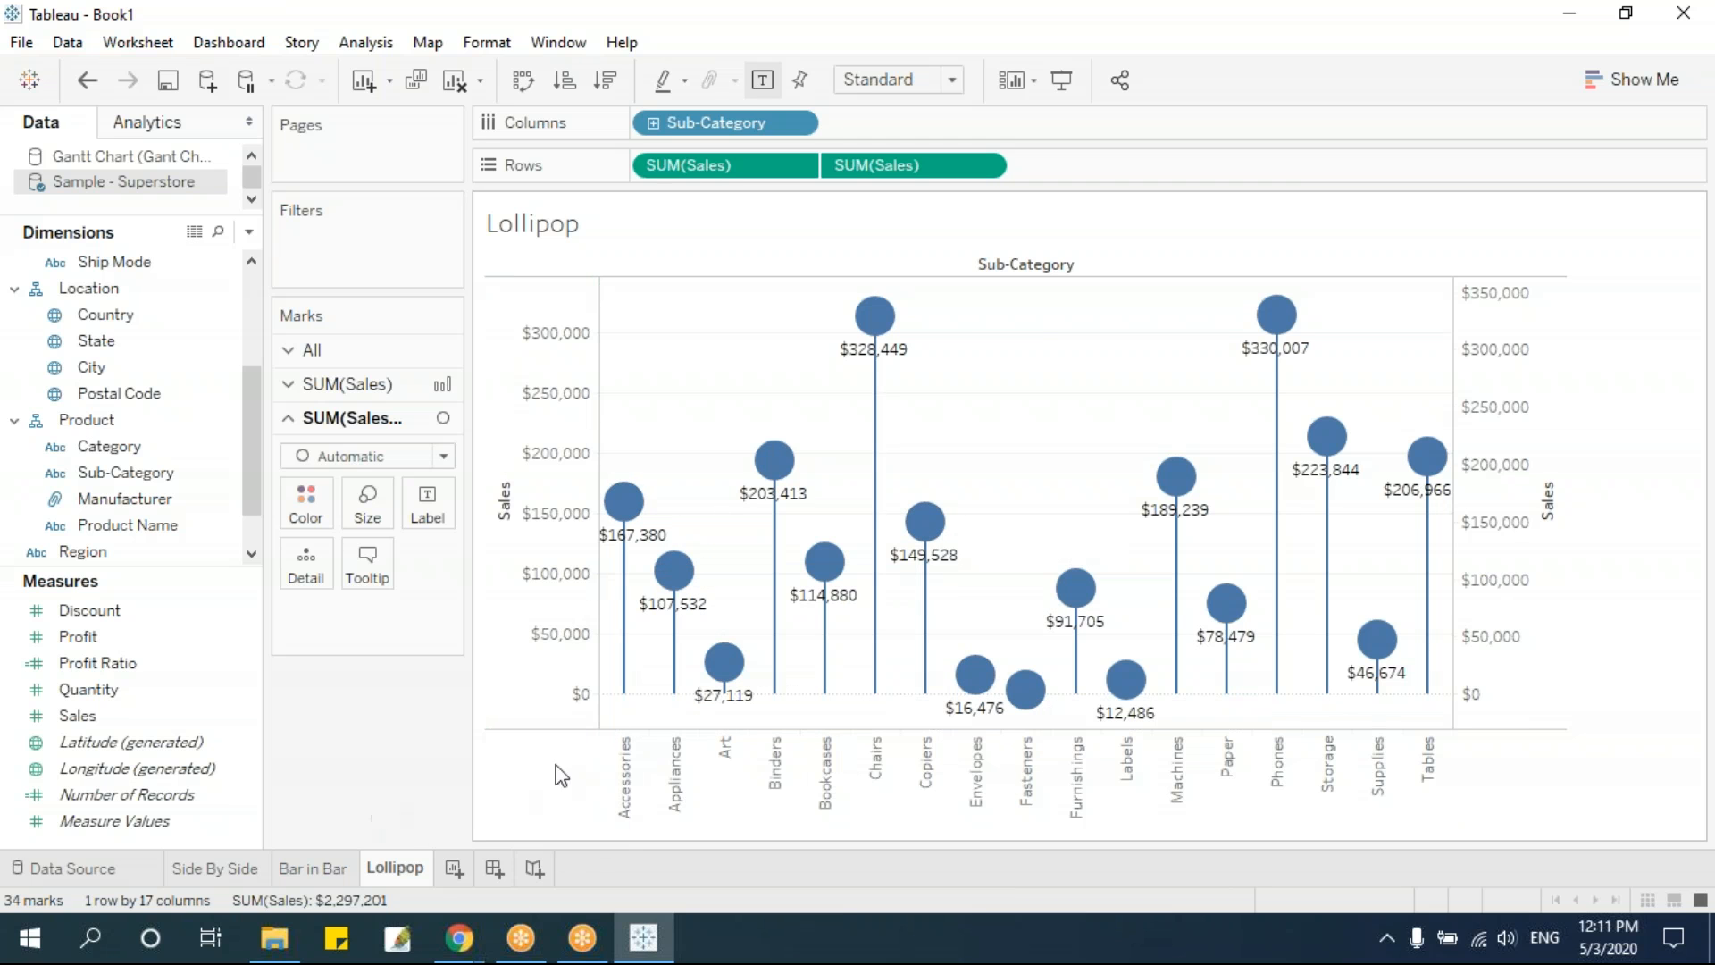
pyautogui.click(95, 717)
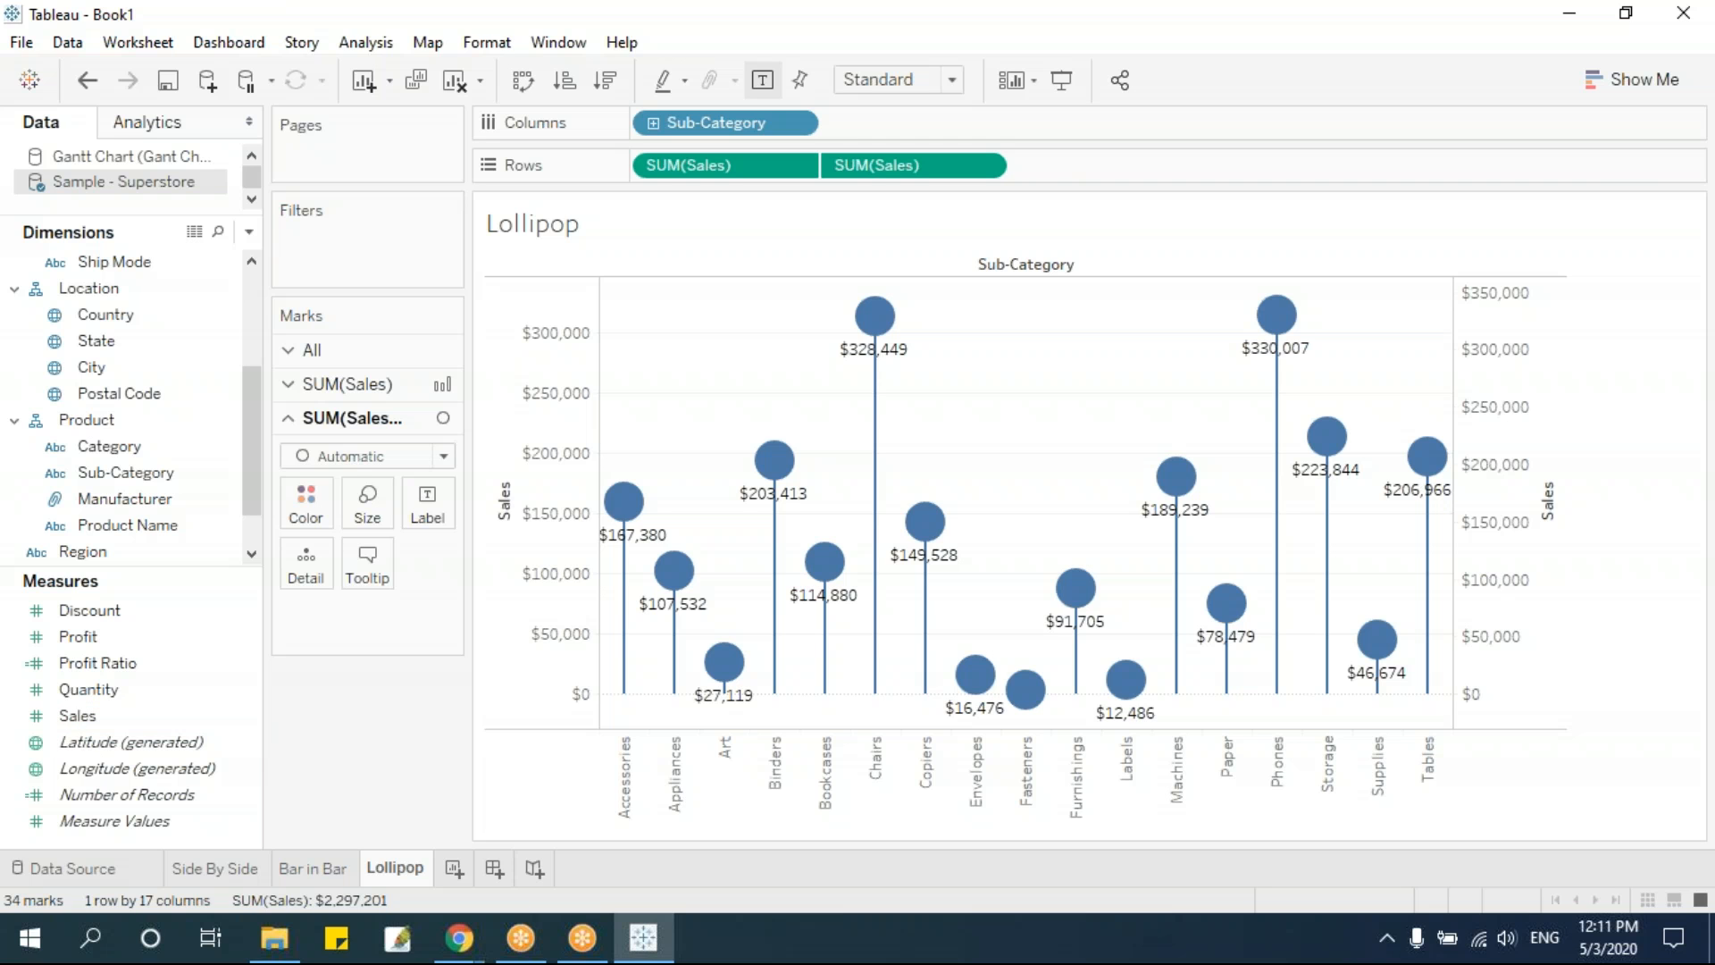
pyautogui.moveTo(109, 446); pyautogui.dragTo(341, 686)
pyautogui.click(345, 349)
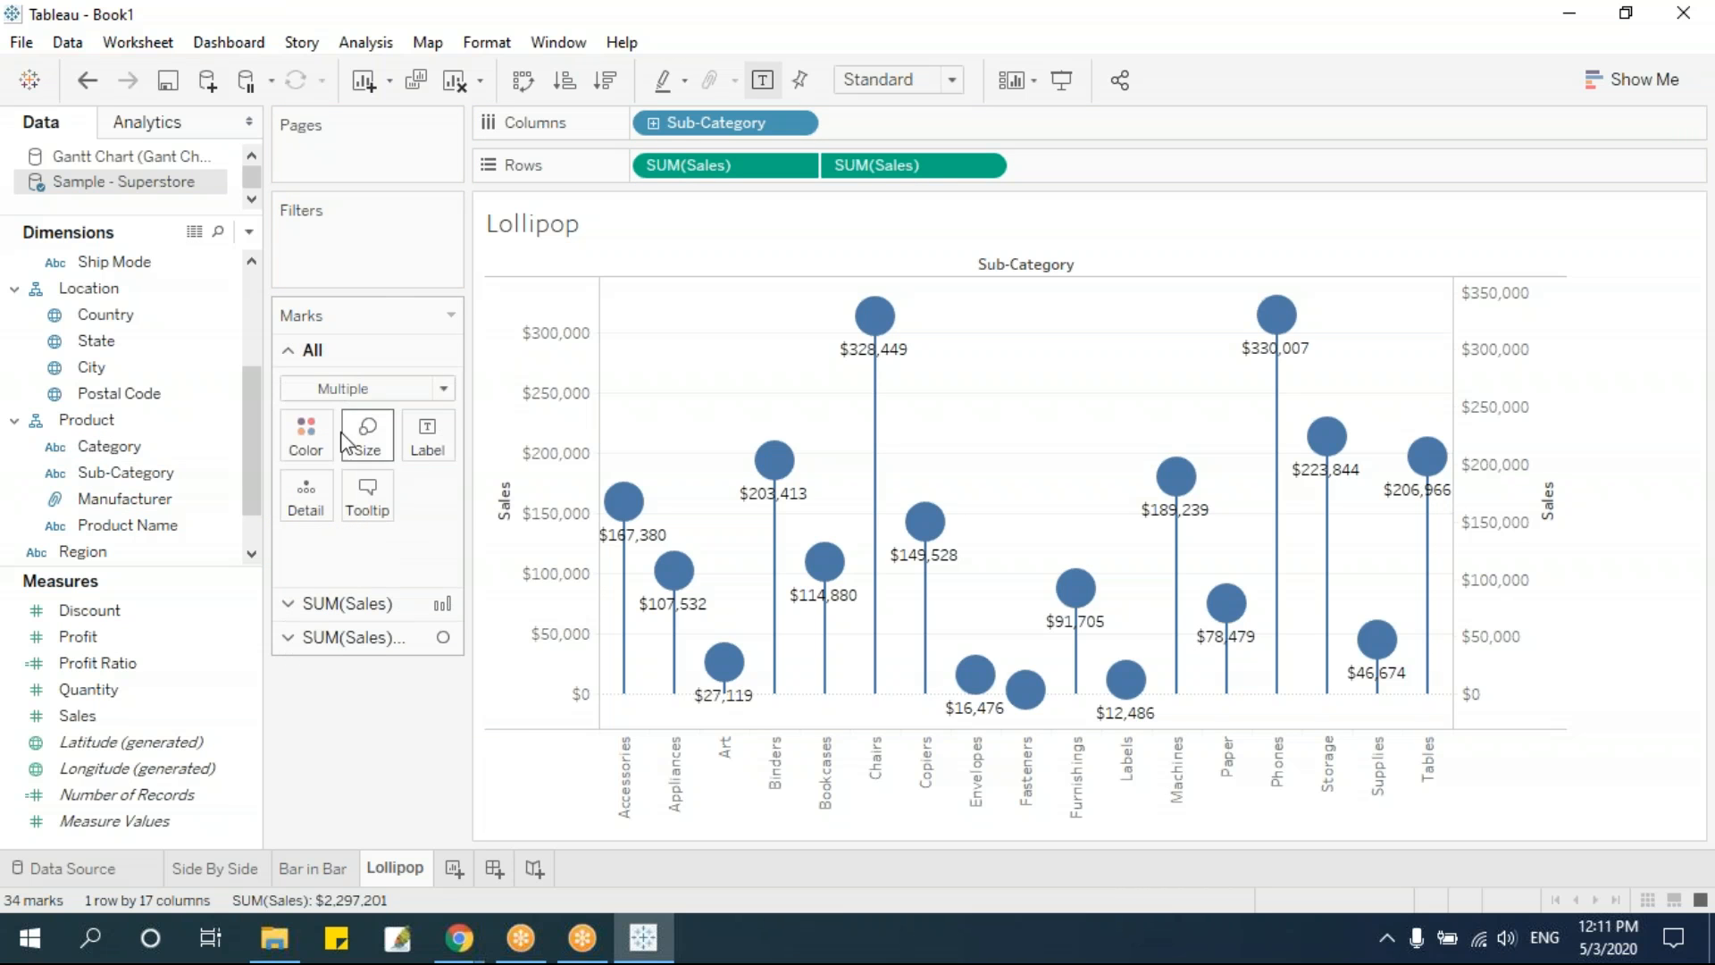
pyautogui.click(308, 350)
pyautogui.click(345, 637)
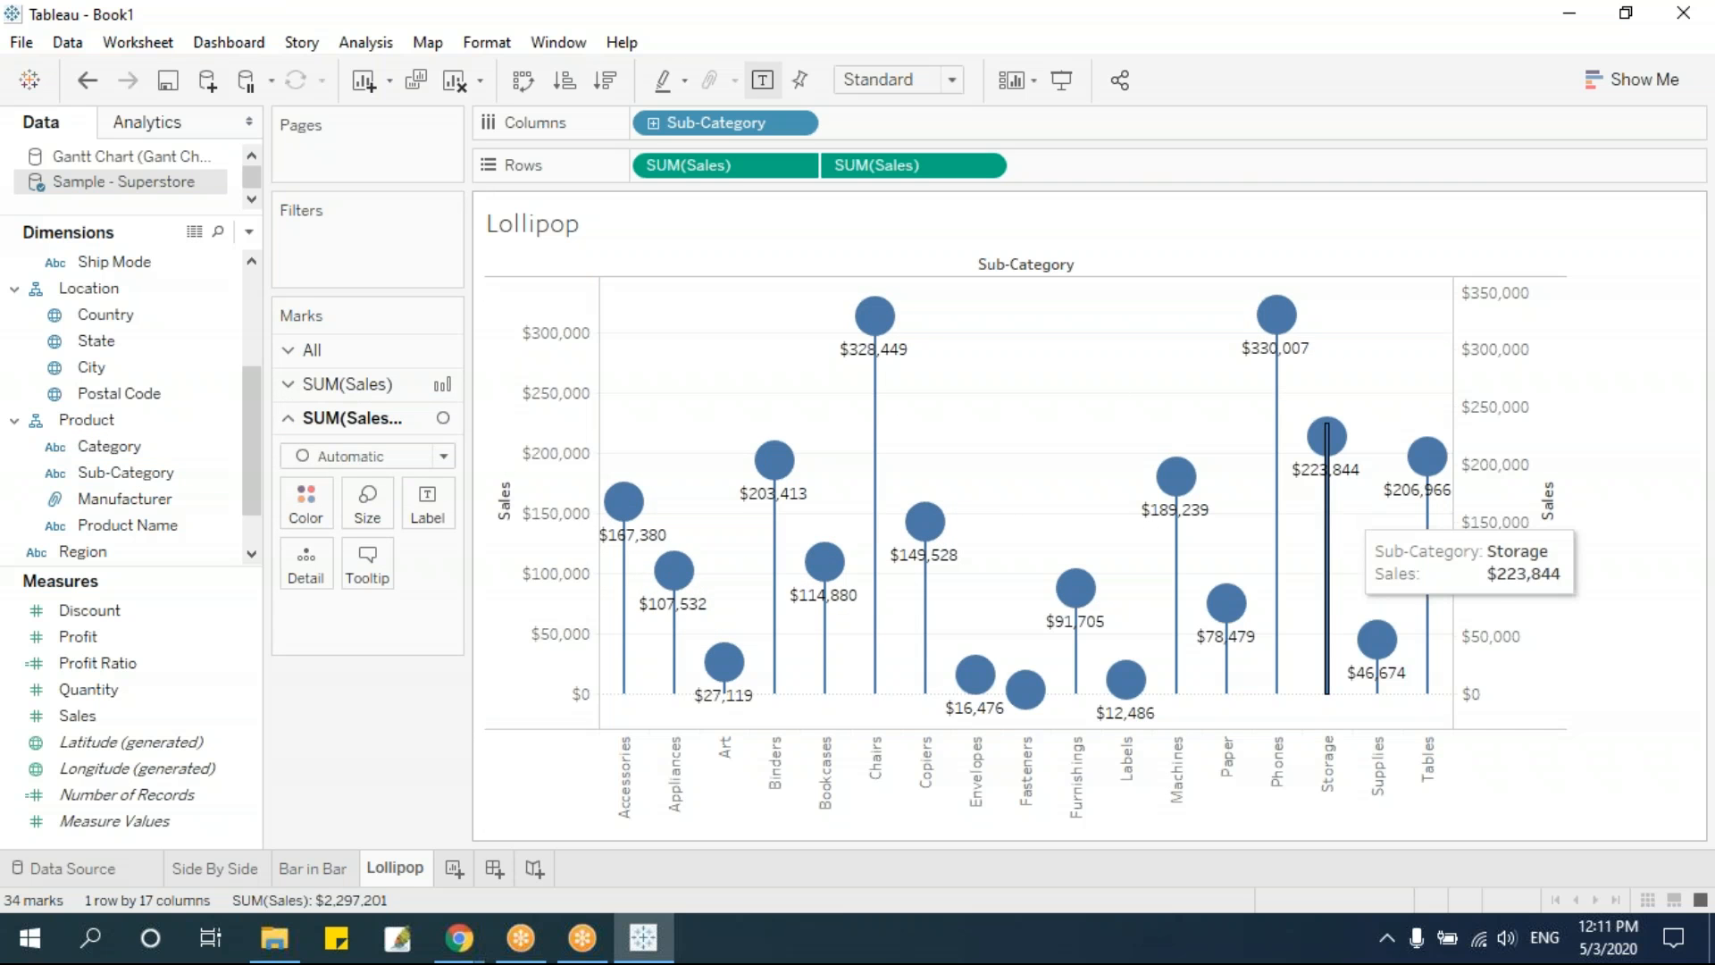
# Try the Bar mark type on all marks of both Sales measures and undo the change
pyautogui.click(329, 355)
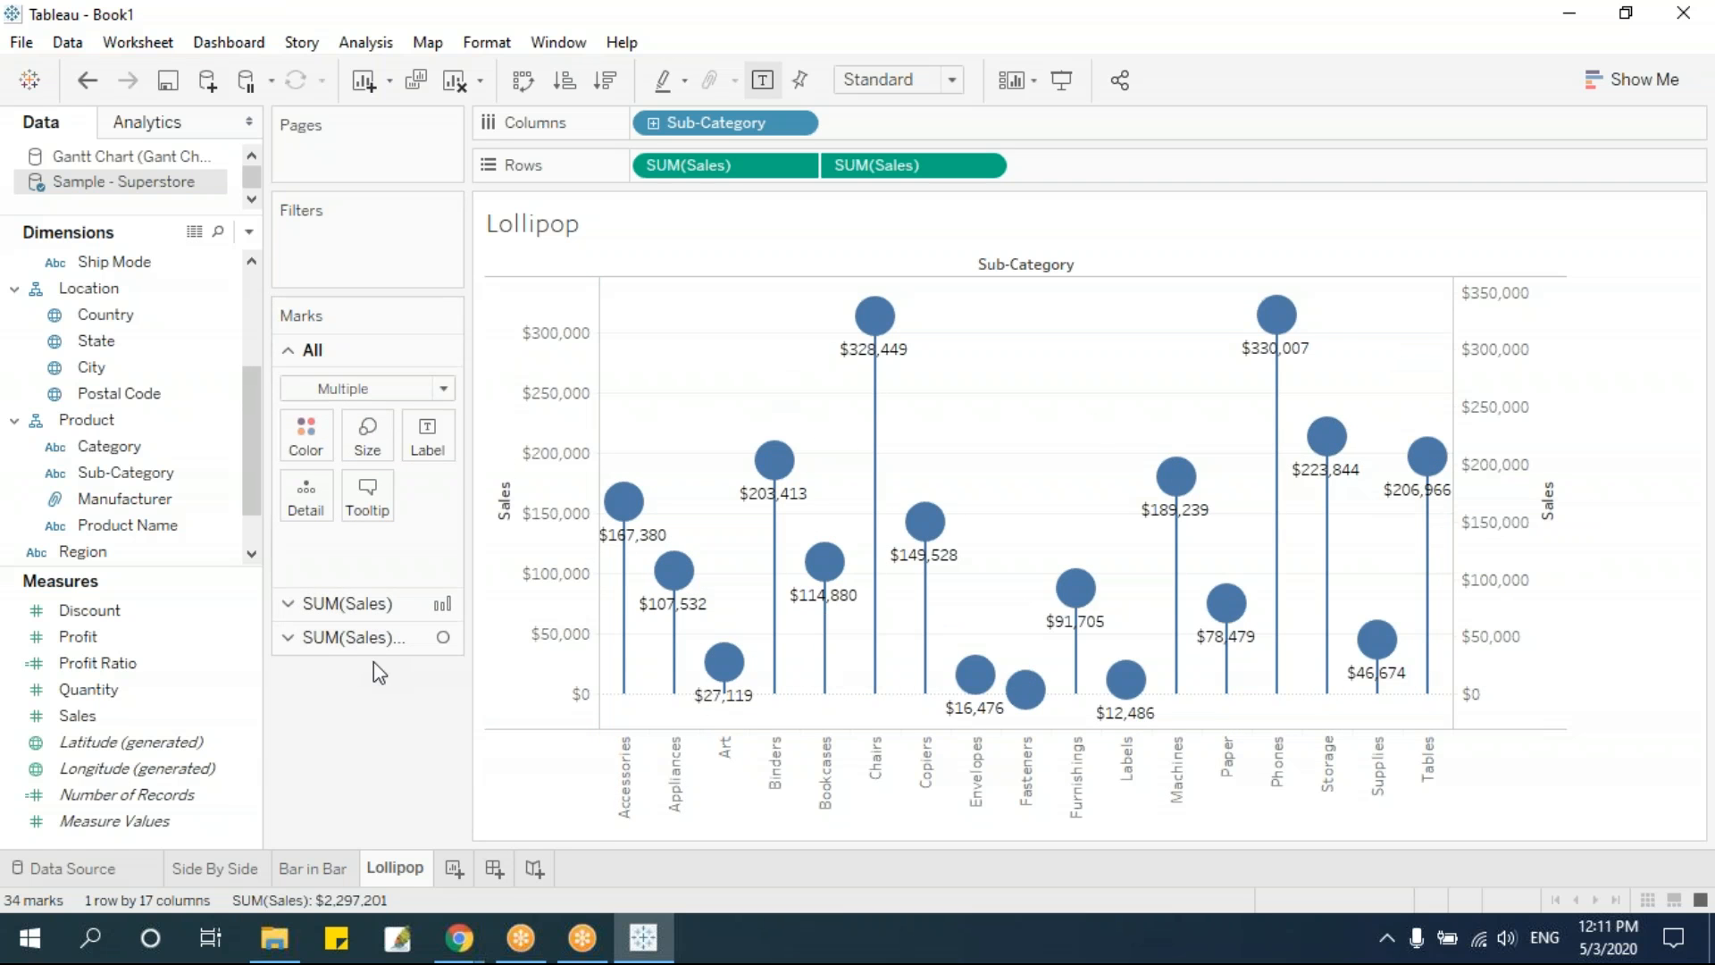
pyautogui.click(355, 389)
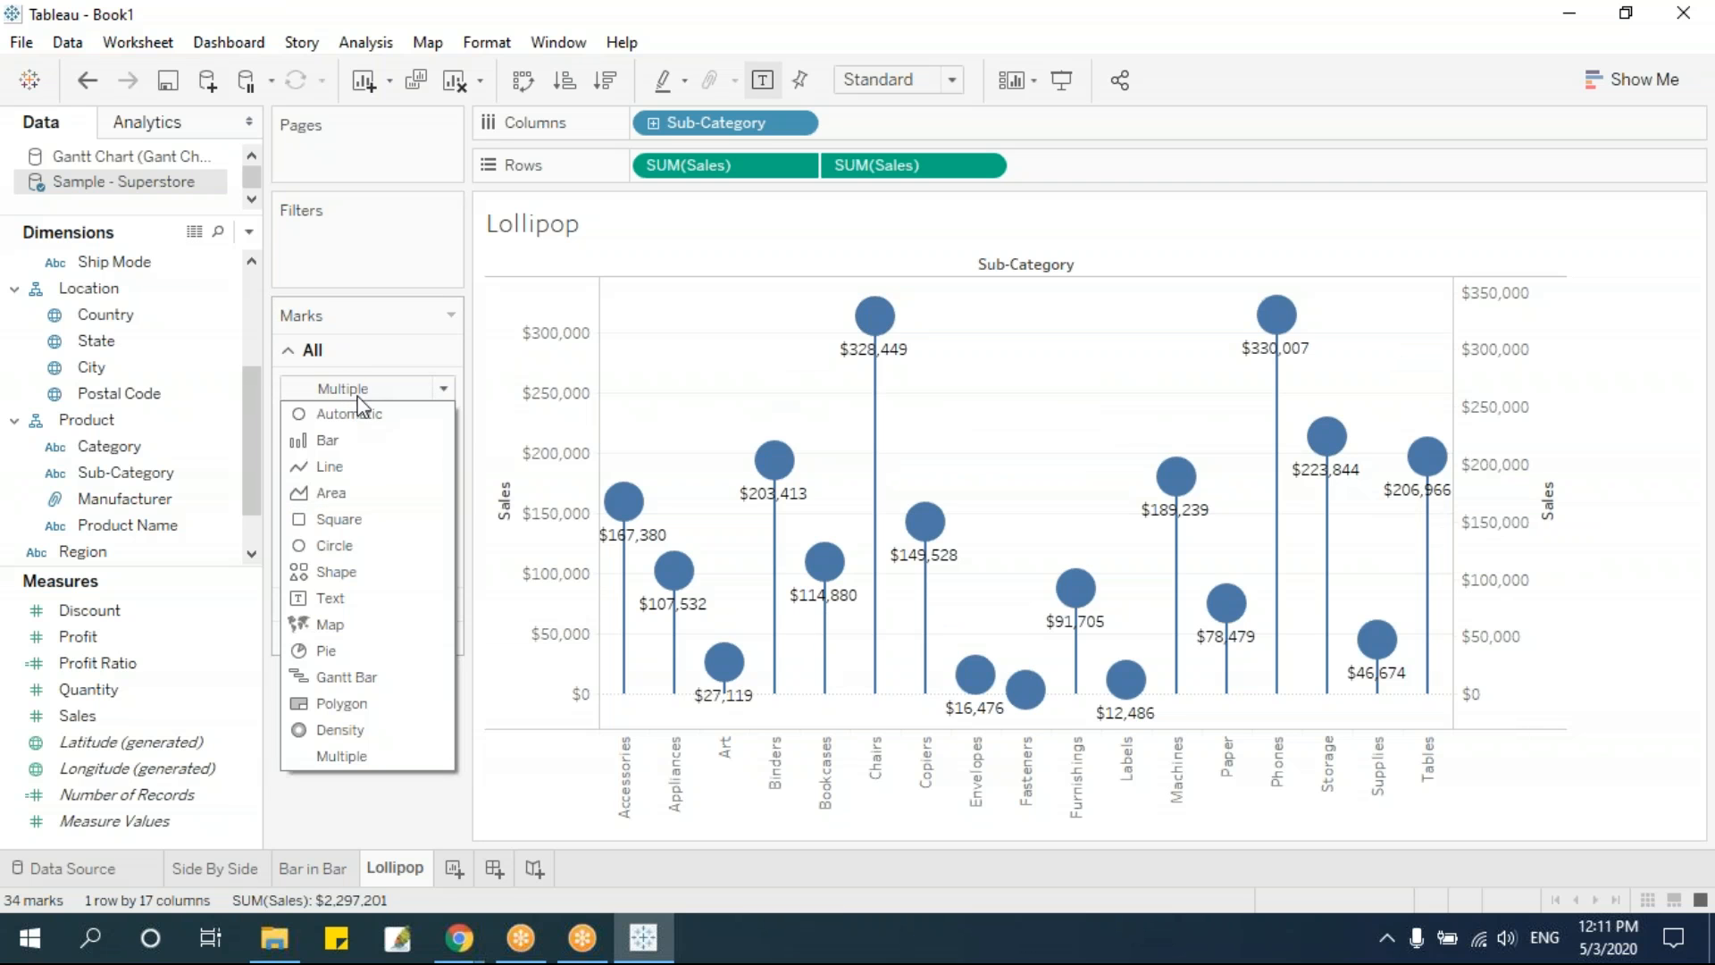
pyautogui.click(325, 440)
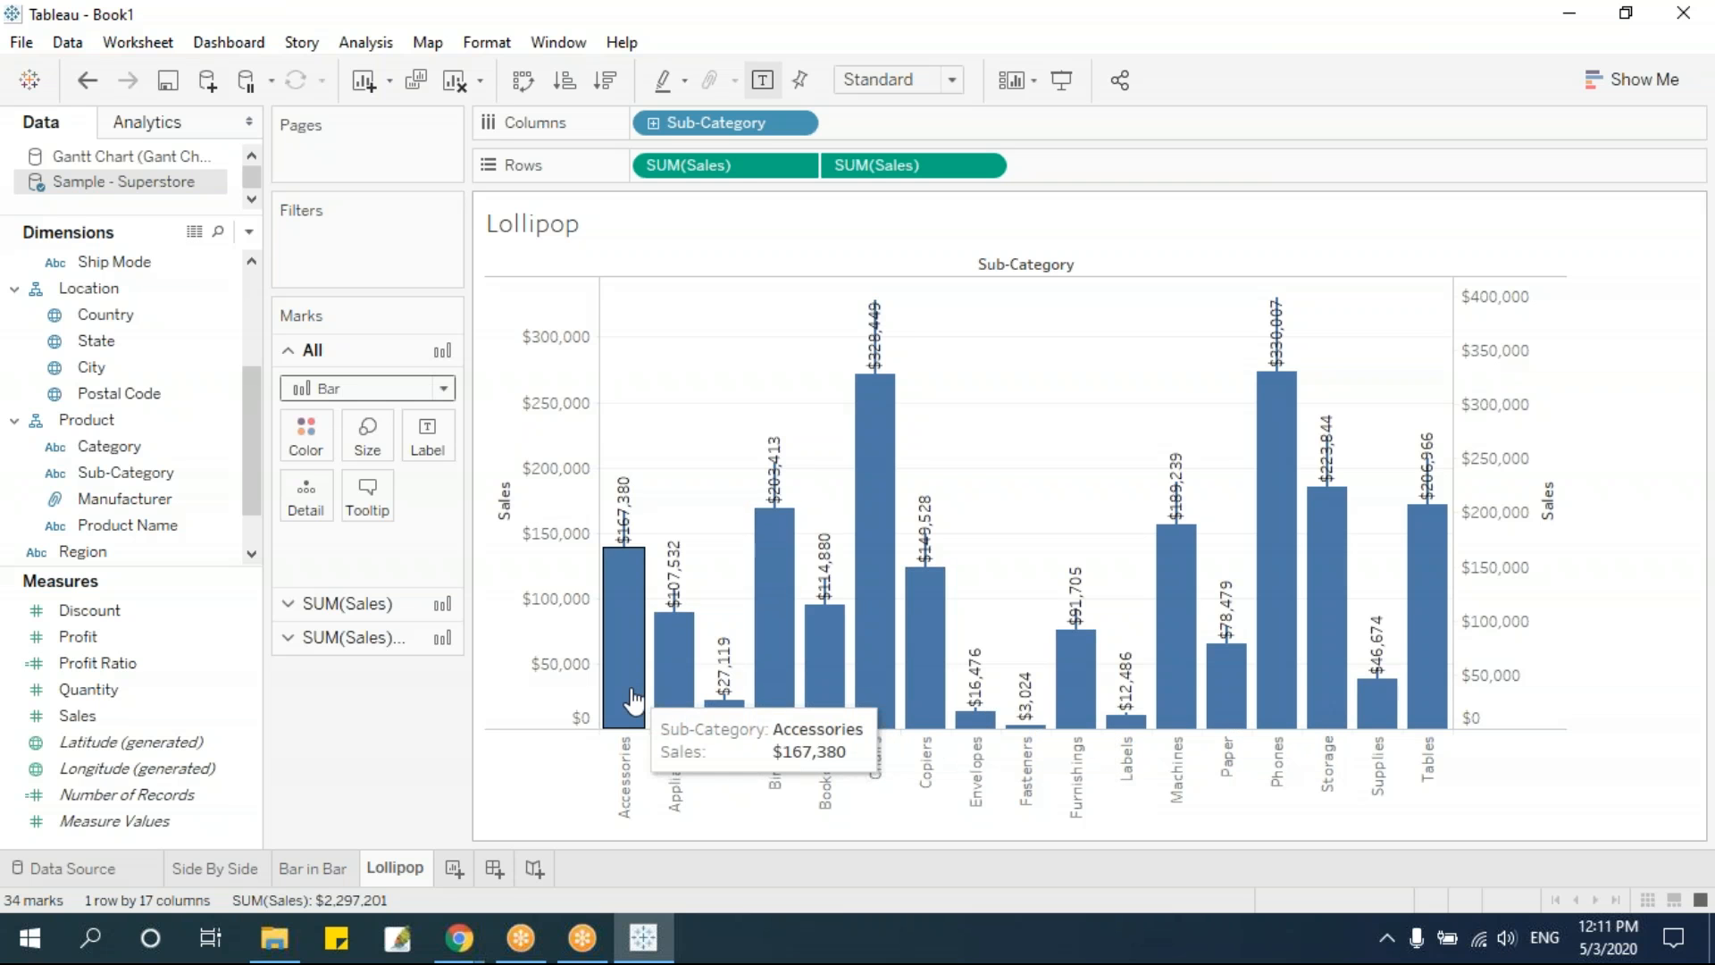
pyautogui.hotkey('ctrl', 'z')
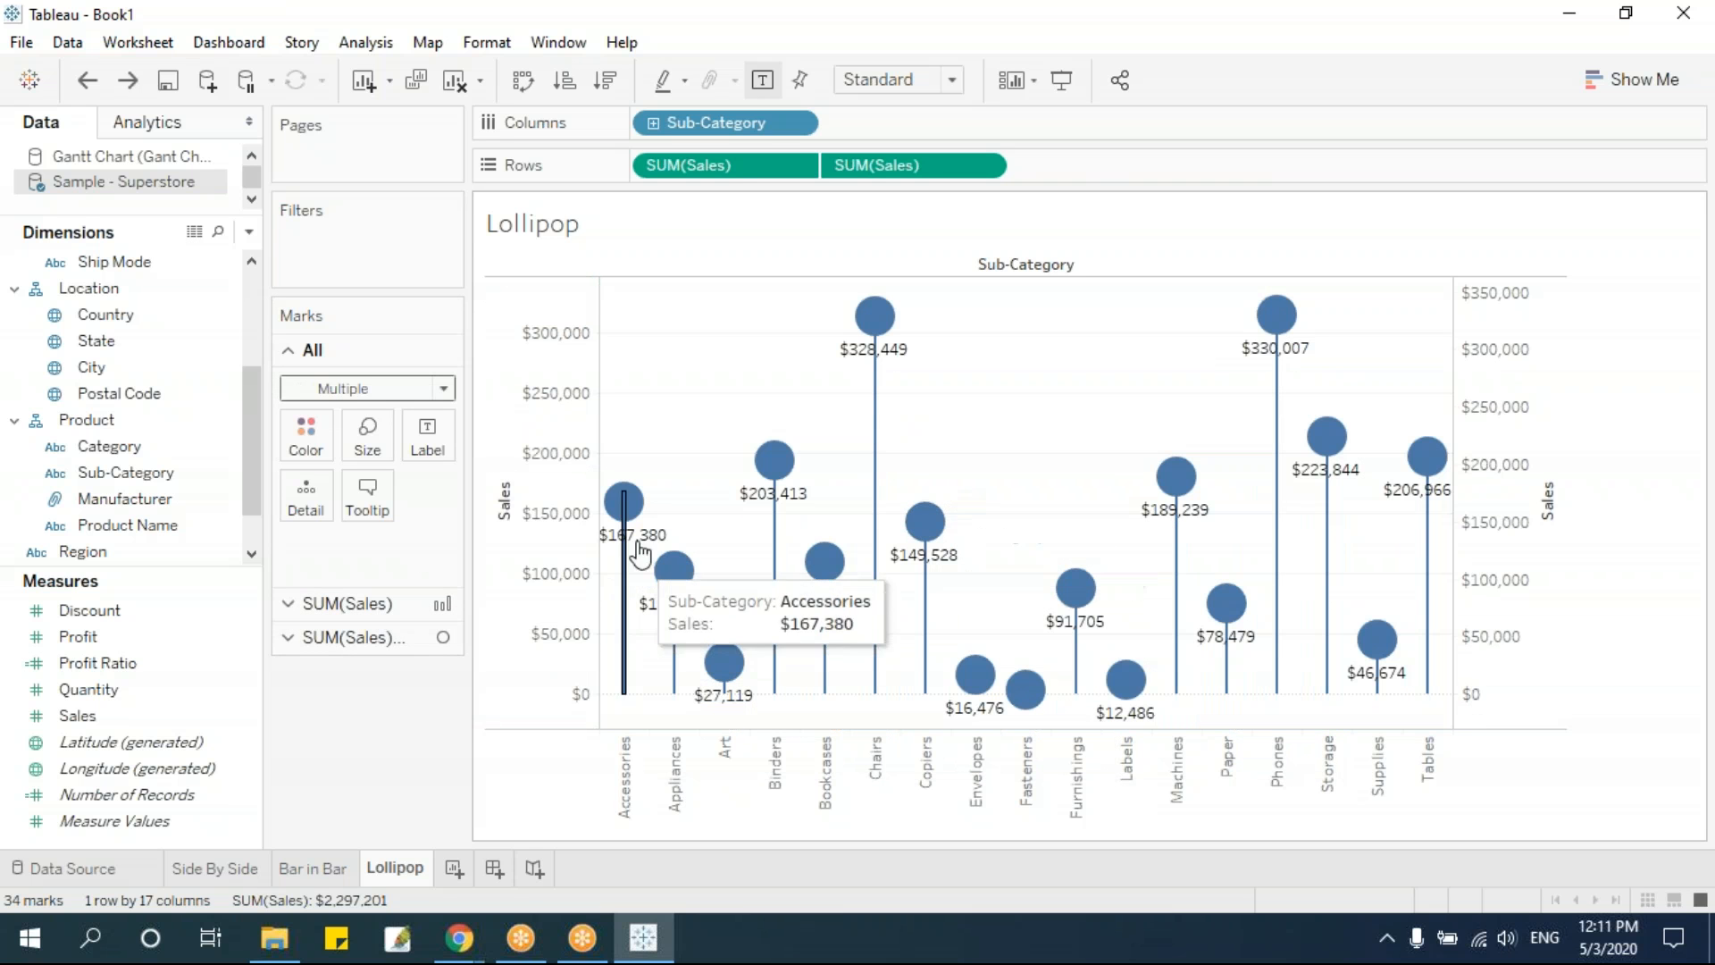
# Color the marks of both Sales measures by Category
pyautogui.click(409, 600)
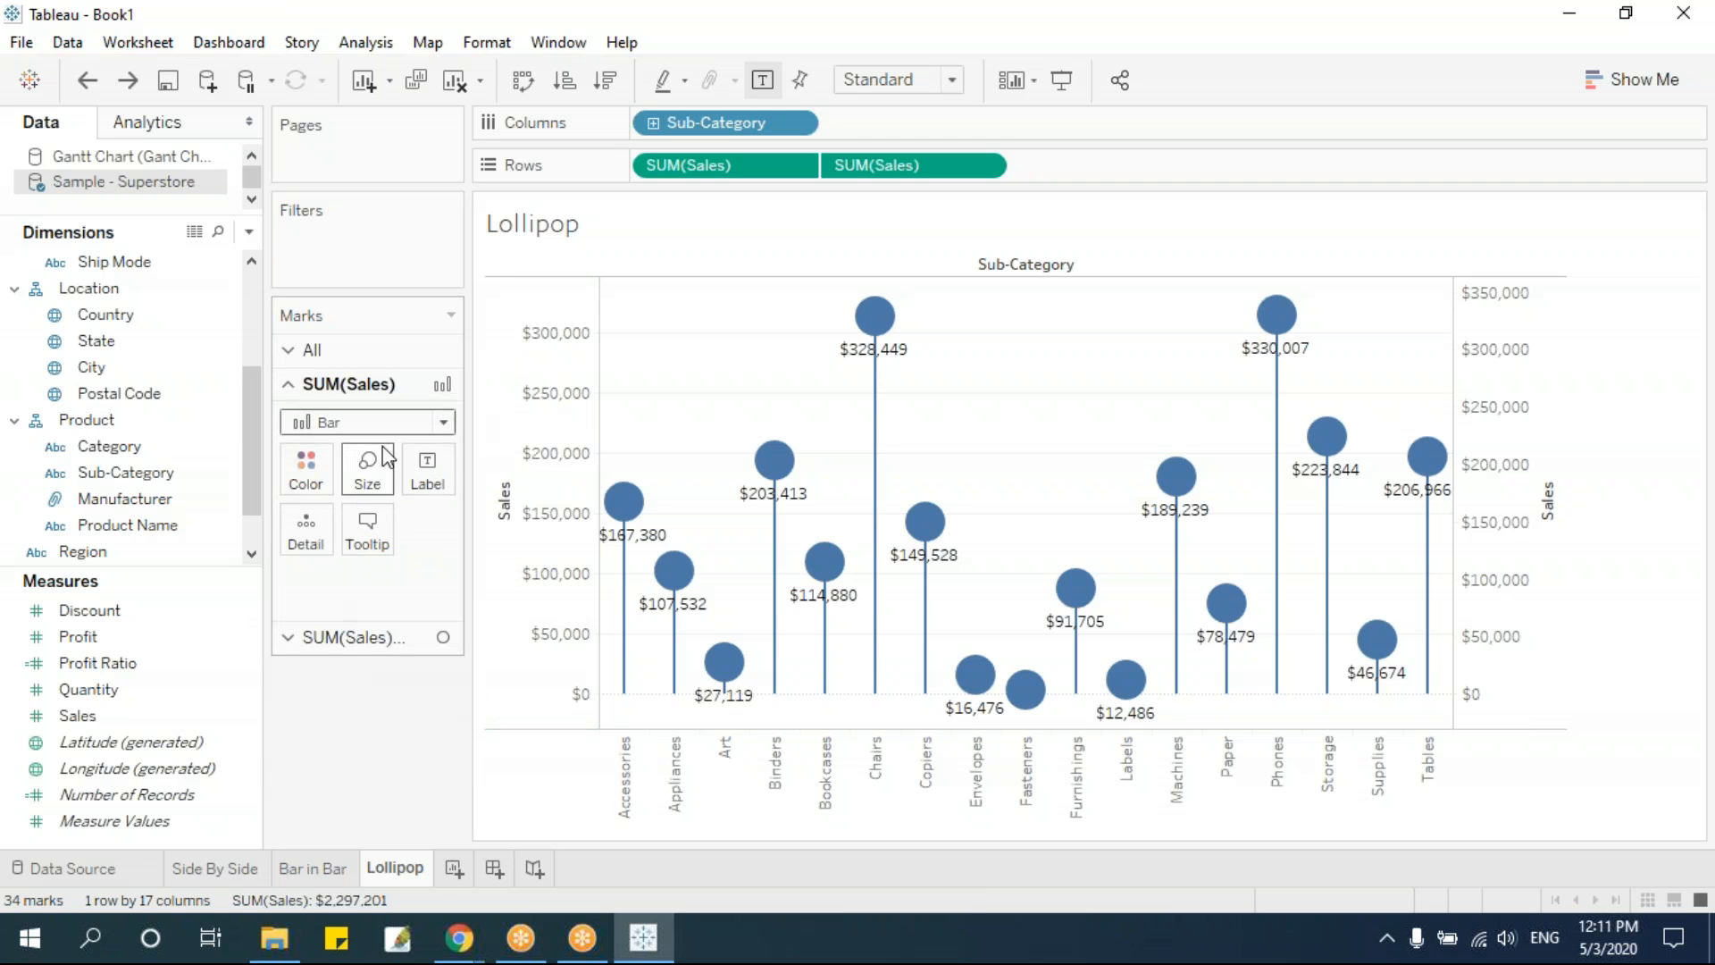
pyautogui.click(361, 637)
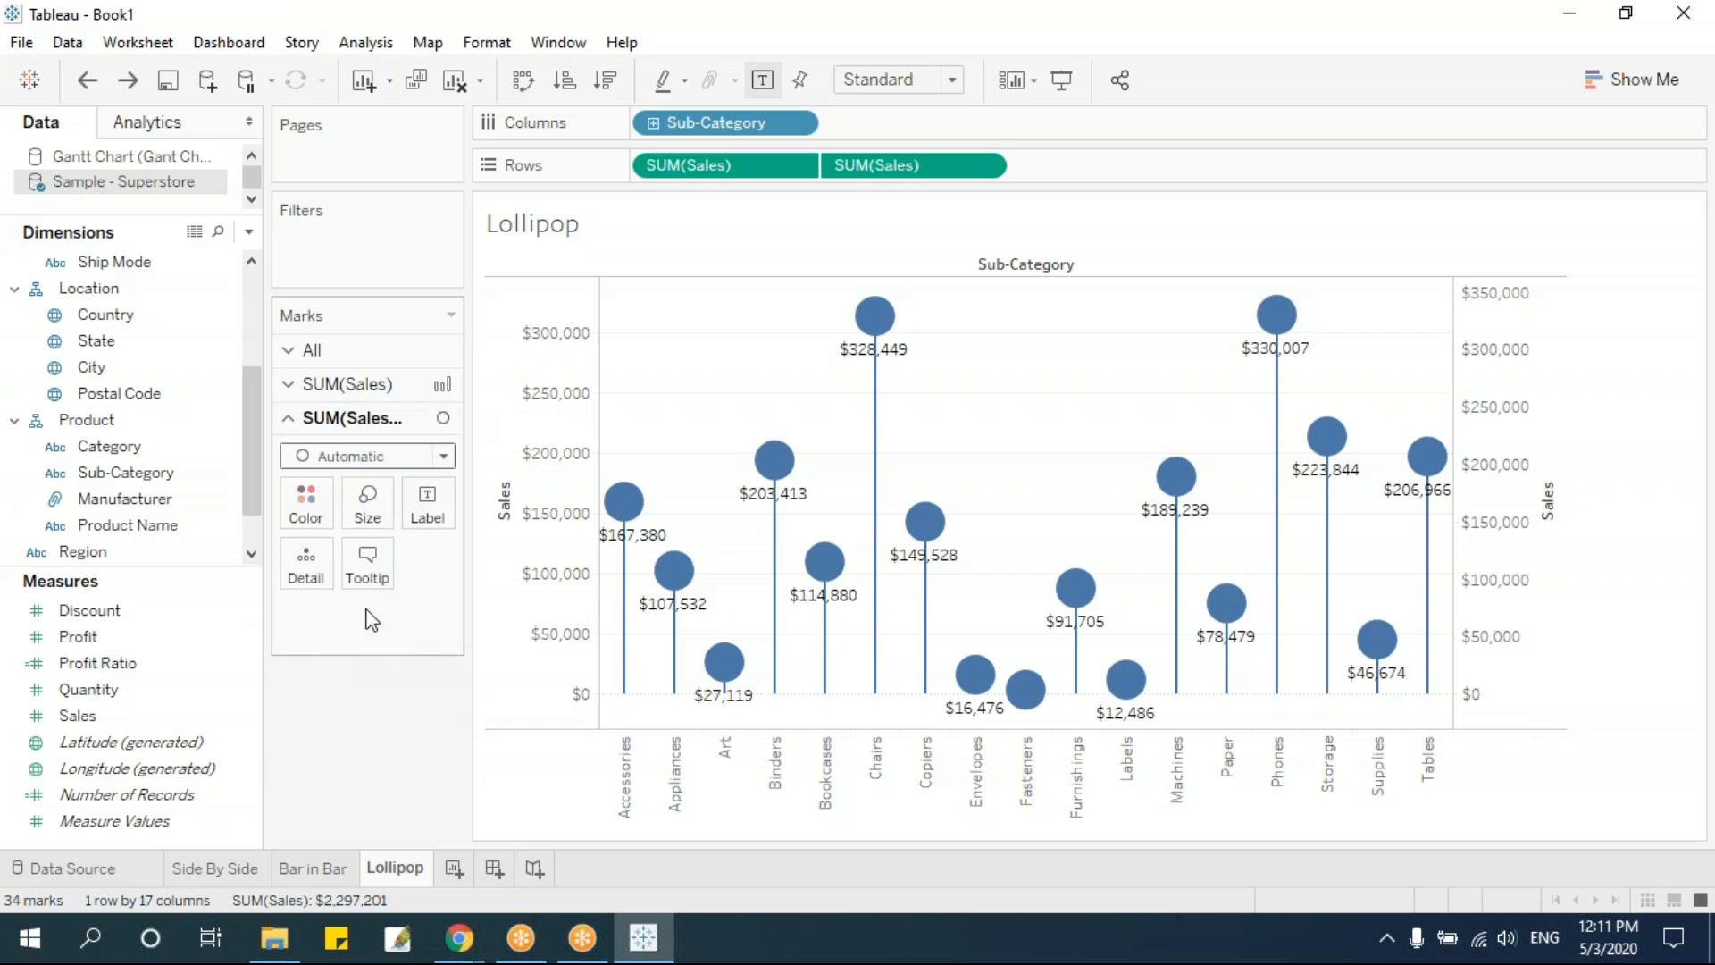
pyautogui.click(353, 352)
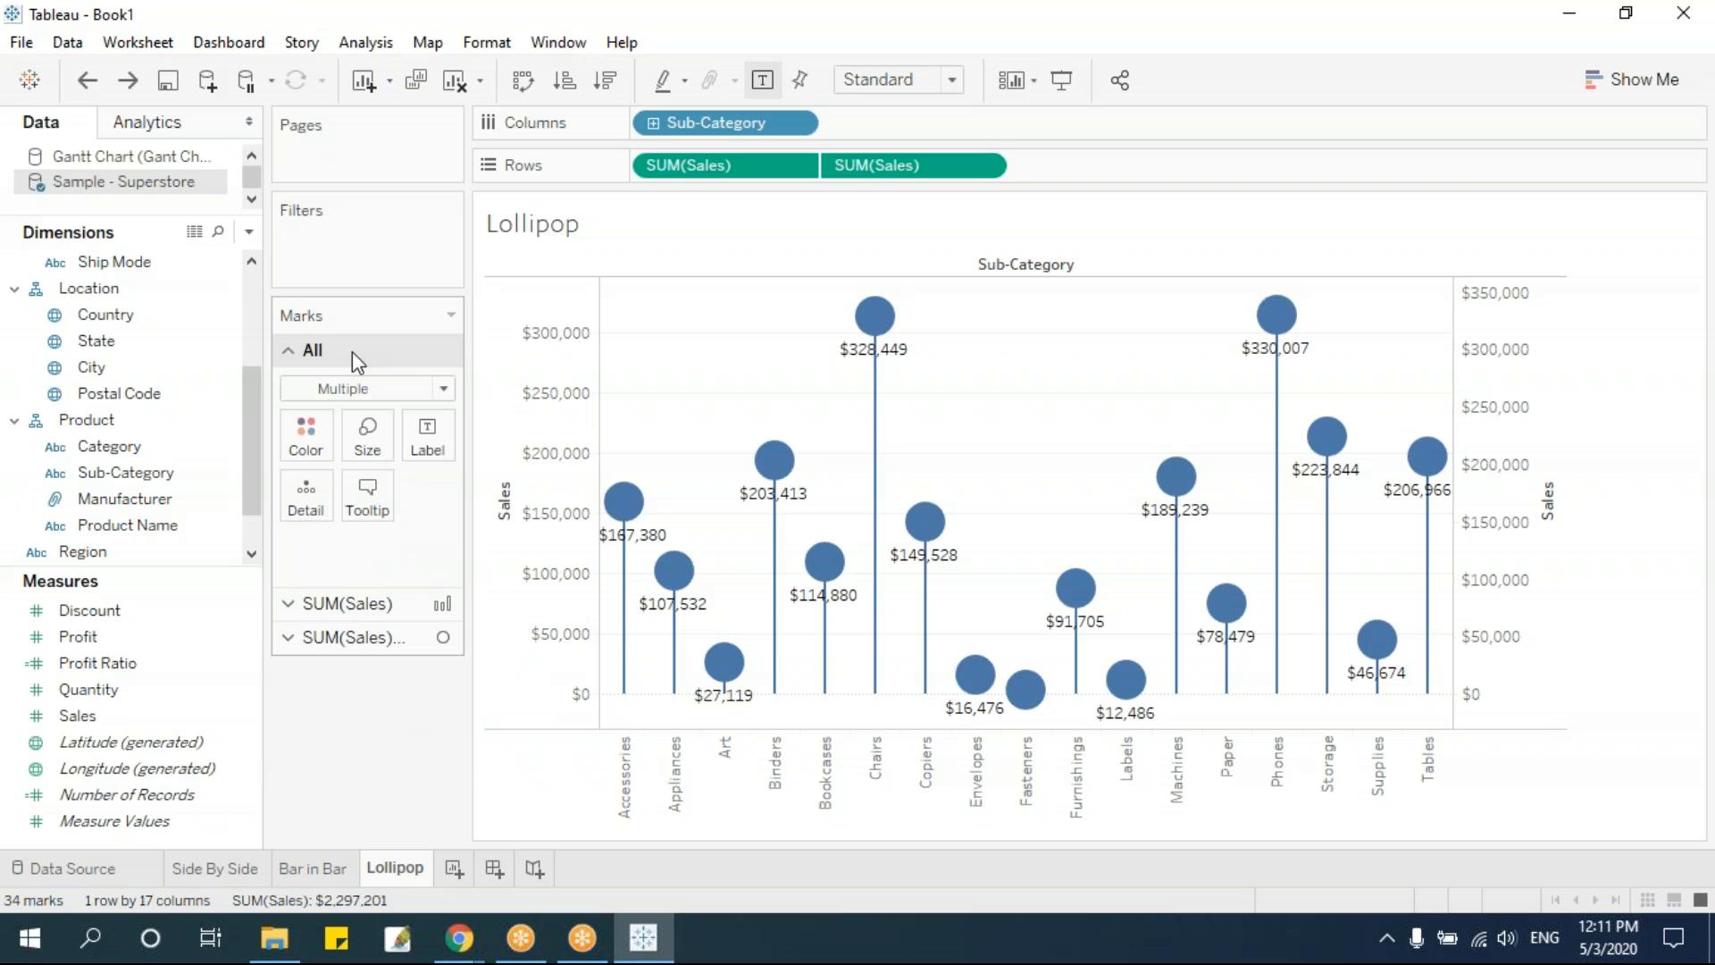
pyautogui.moveTo(115, 447); pyautogui.dragTo(301, 443)
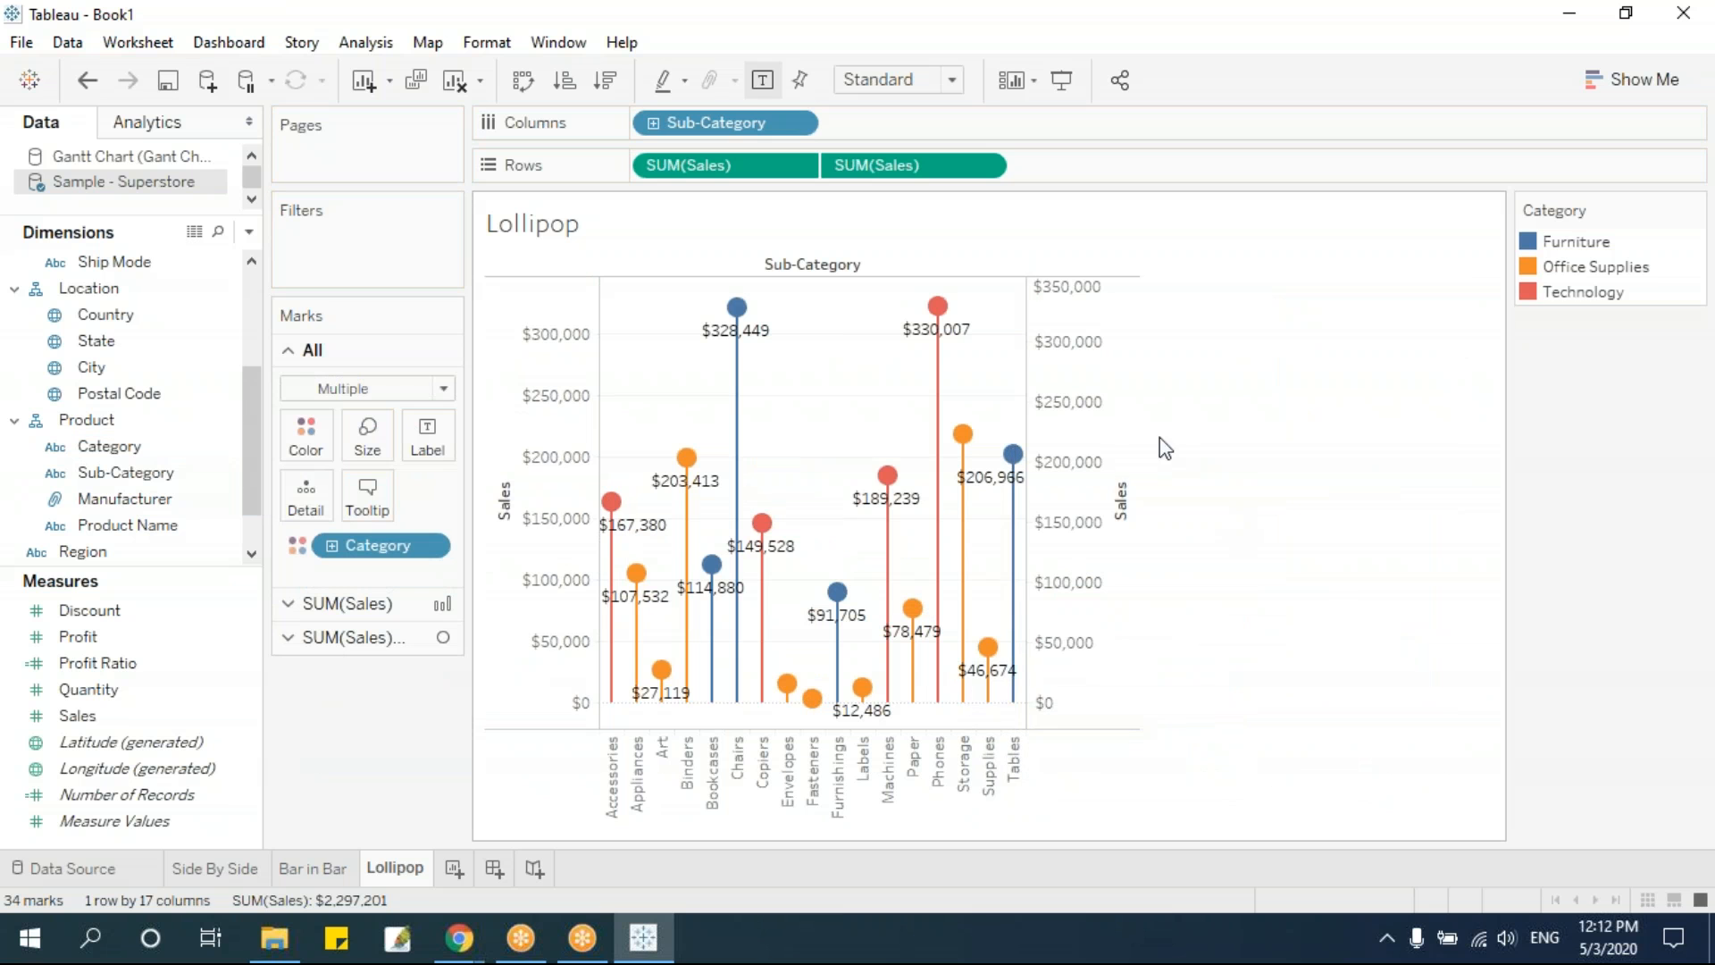
# Fit the lollipop chart to the entire view and add Category before Sub-Category in the columns
pyautogui.click(952, 79)
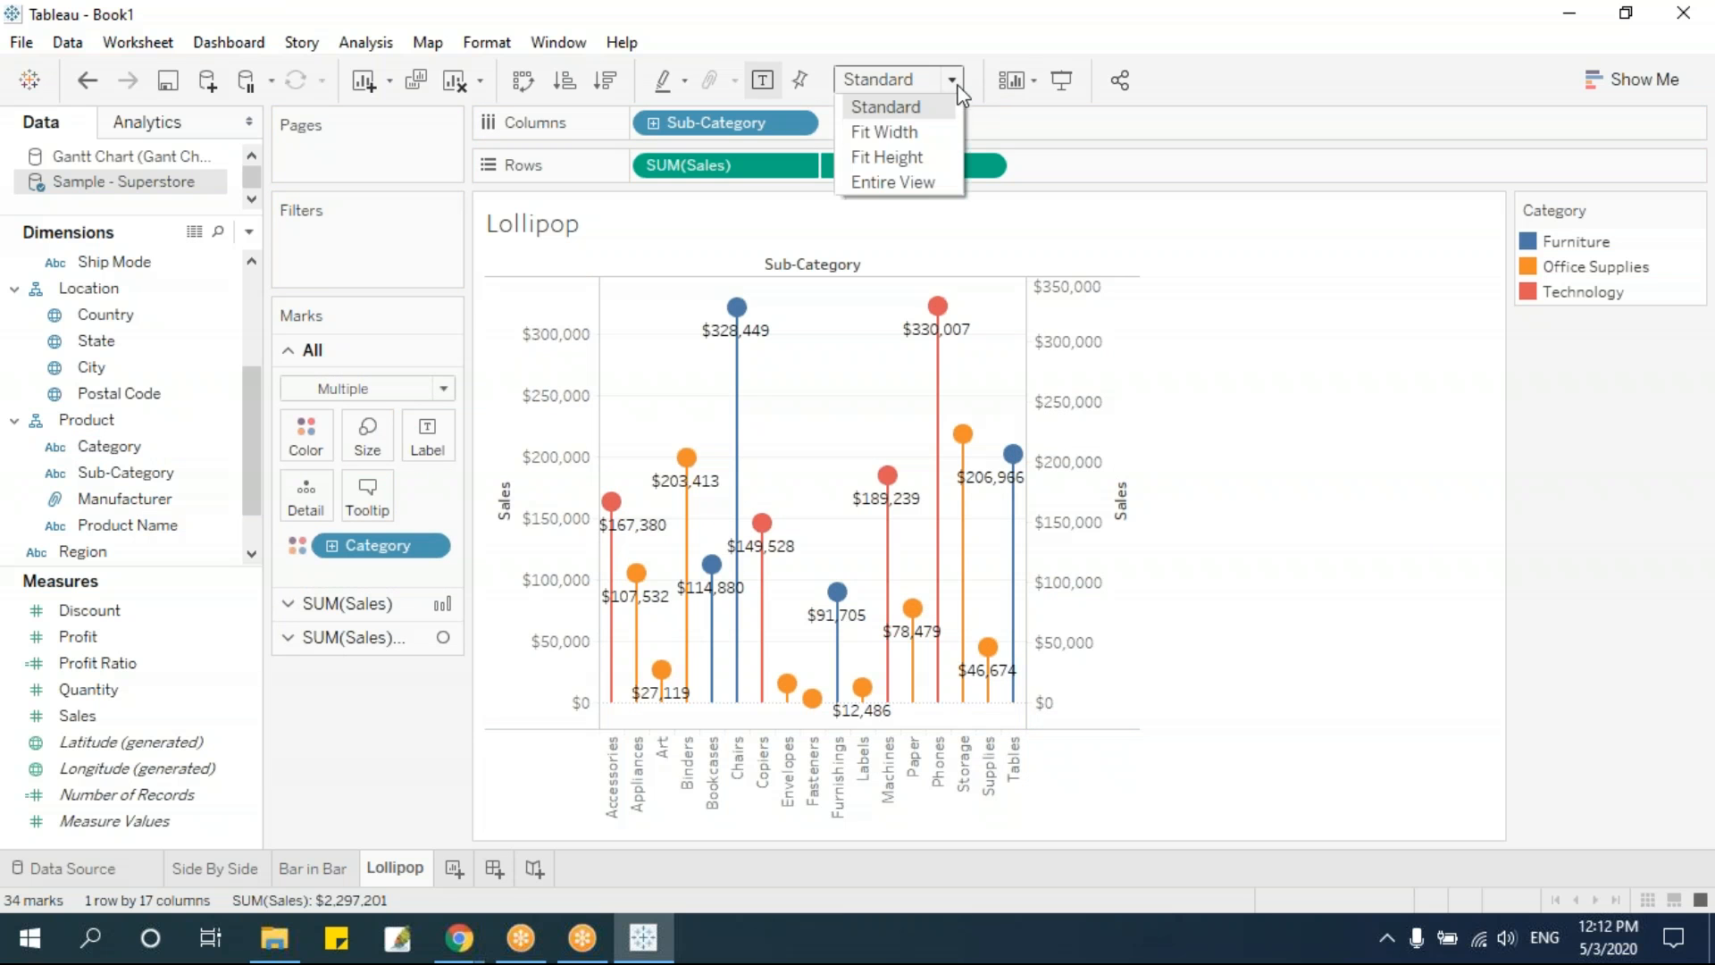
pyautogui.click(918, 180)
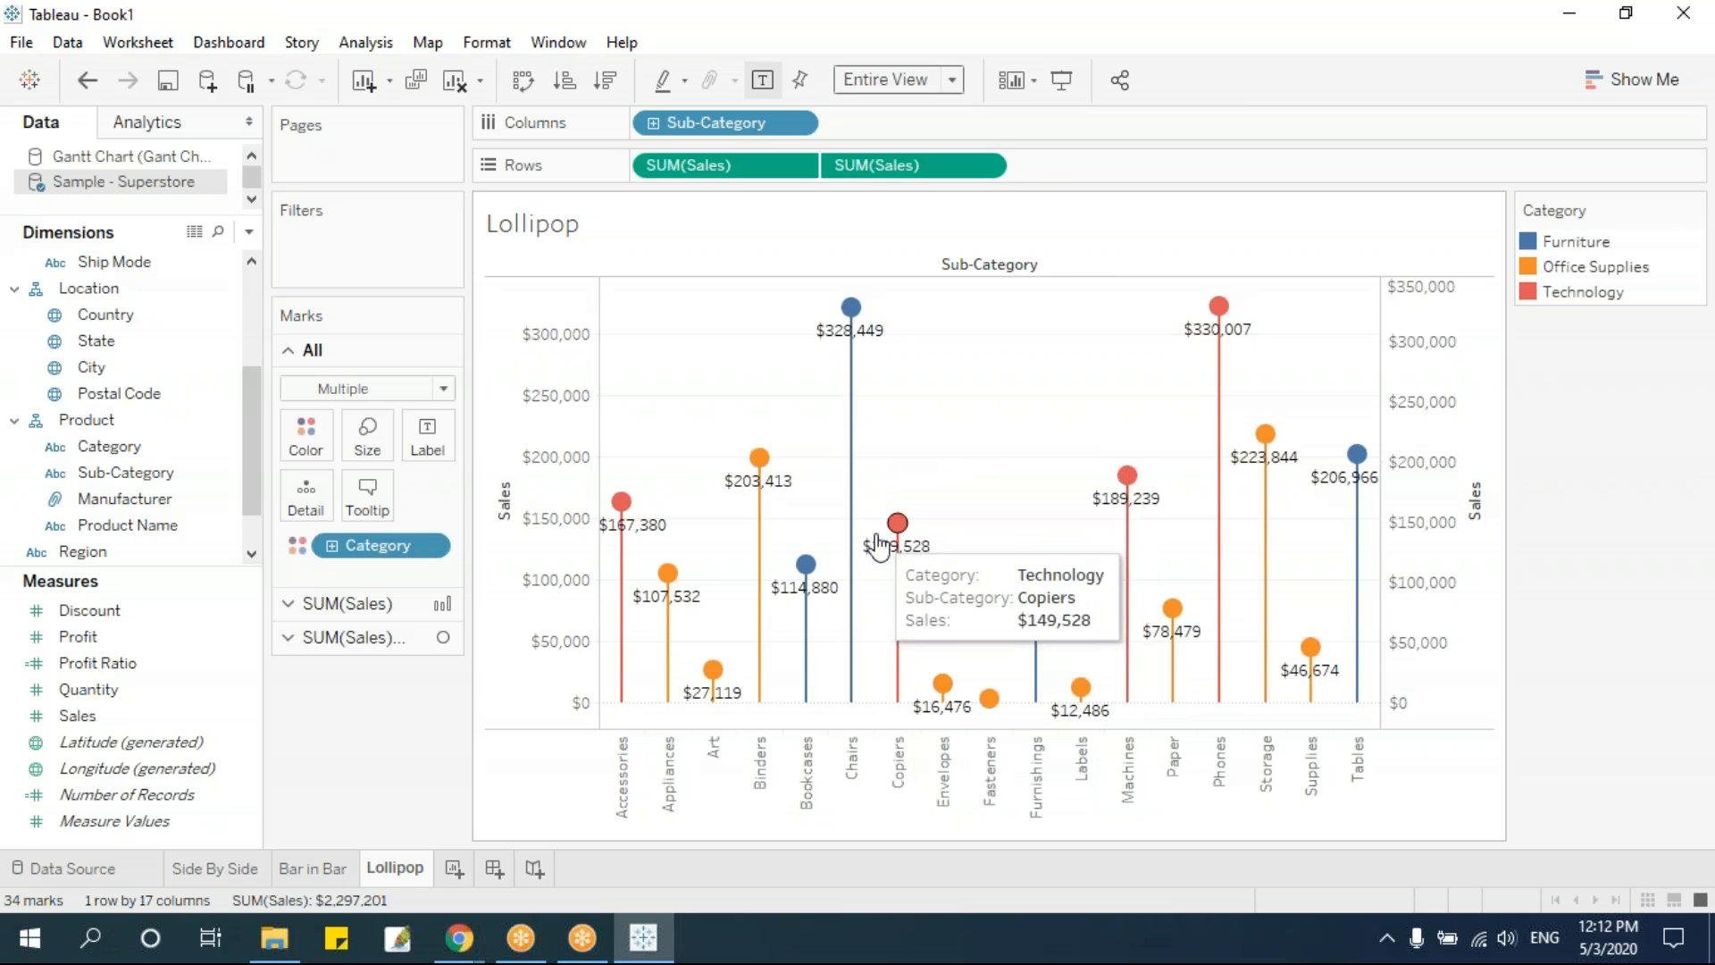
pyautogui.moveTo(373, 559); pyautogui.dragTo(643, 129)
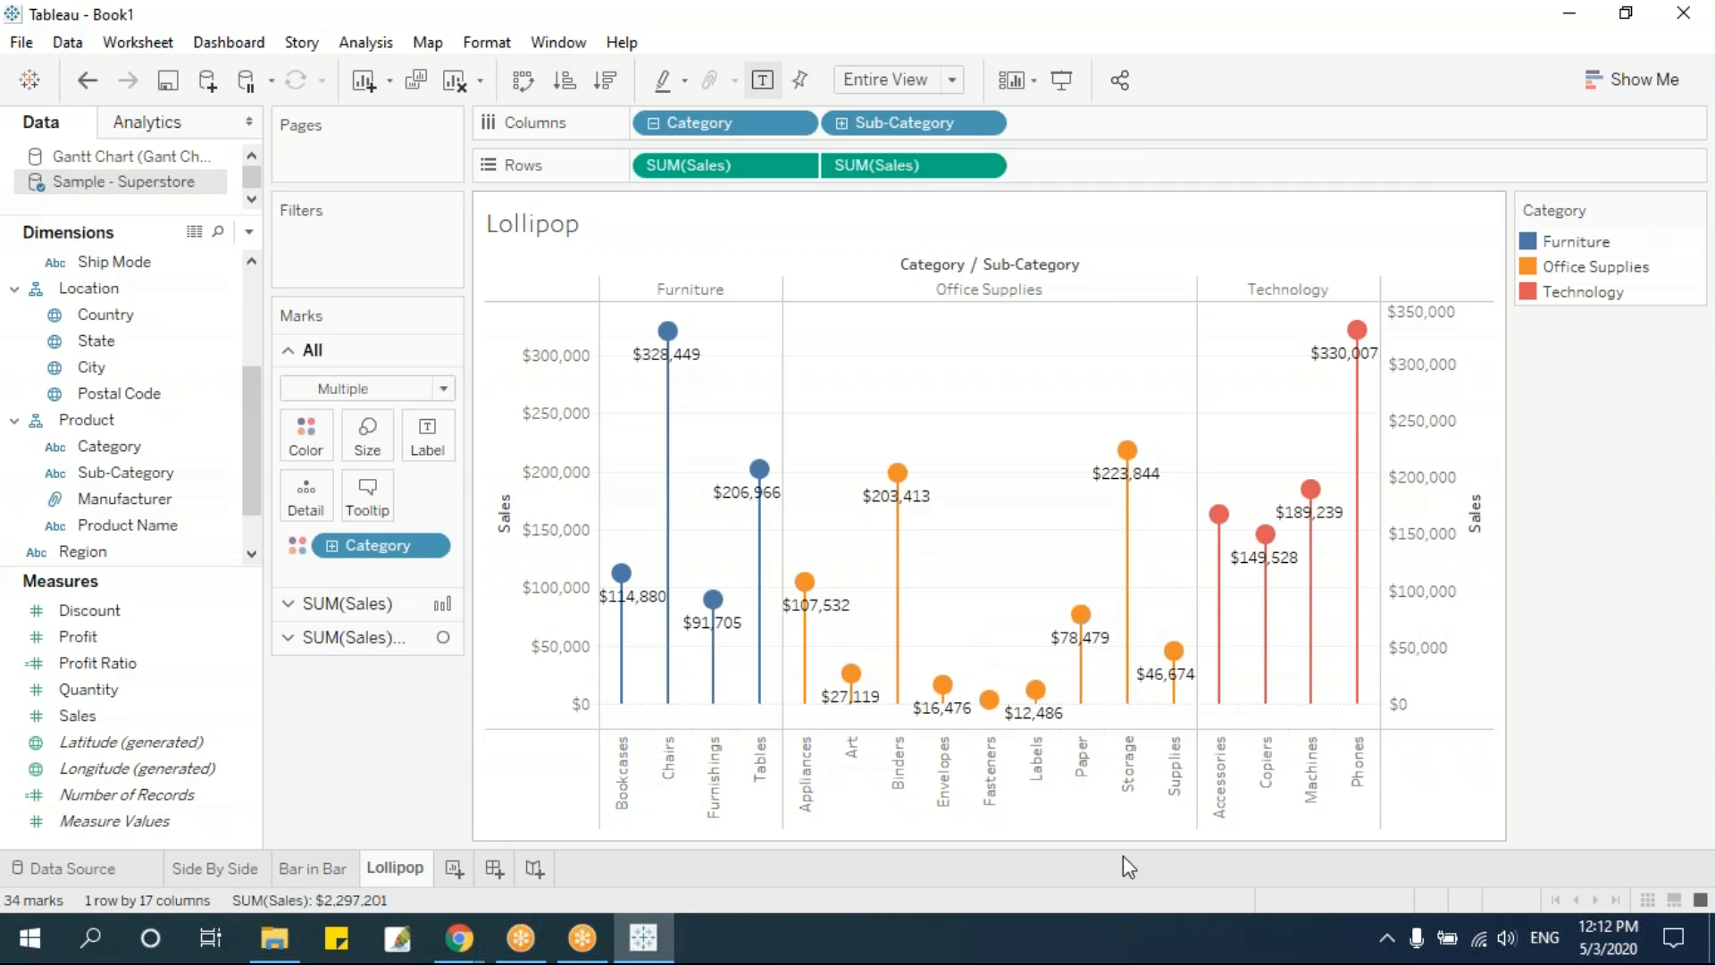
# Hide the header of the secondary Sales axis in the lollipop chart
pyautogui.rightClick(1421, 418)
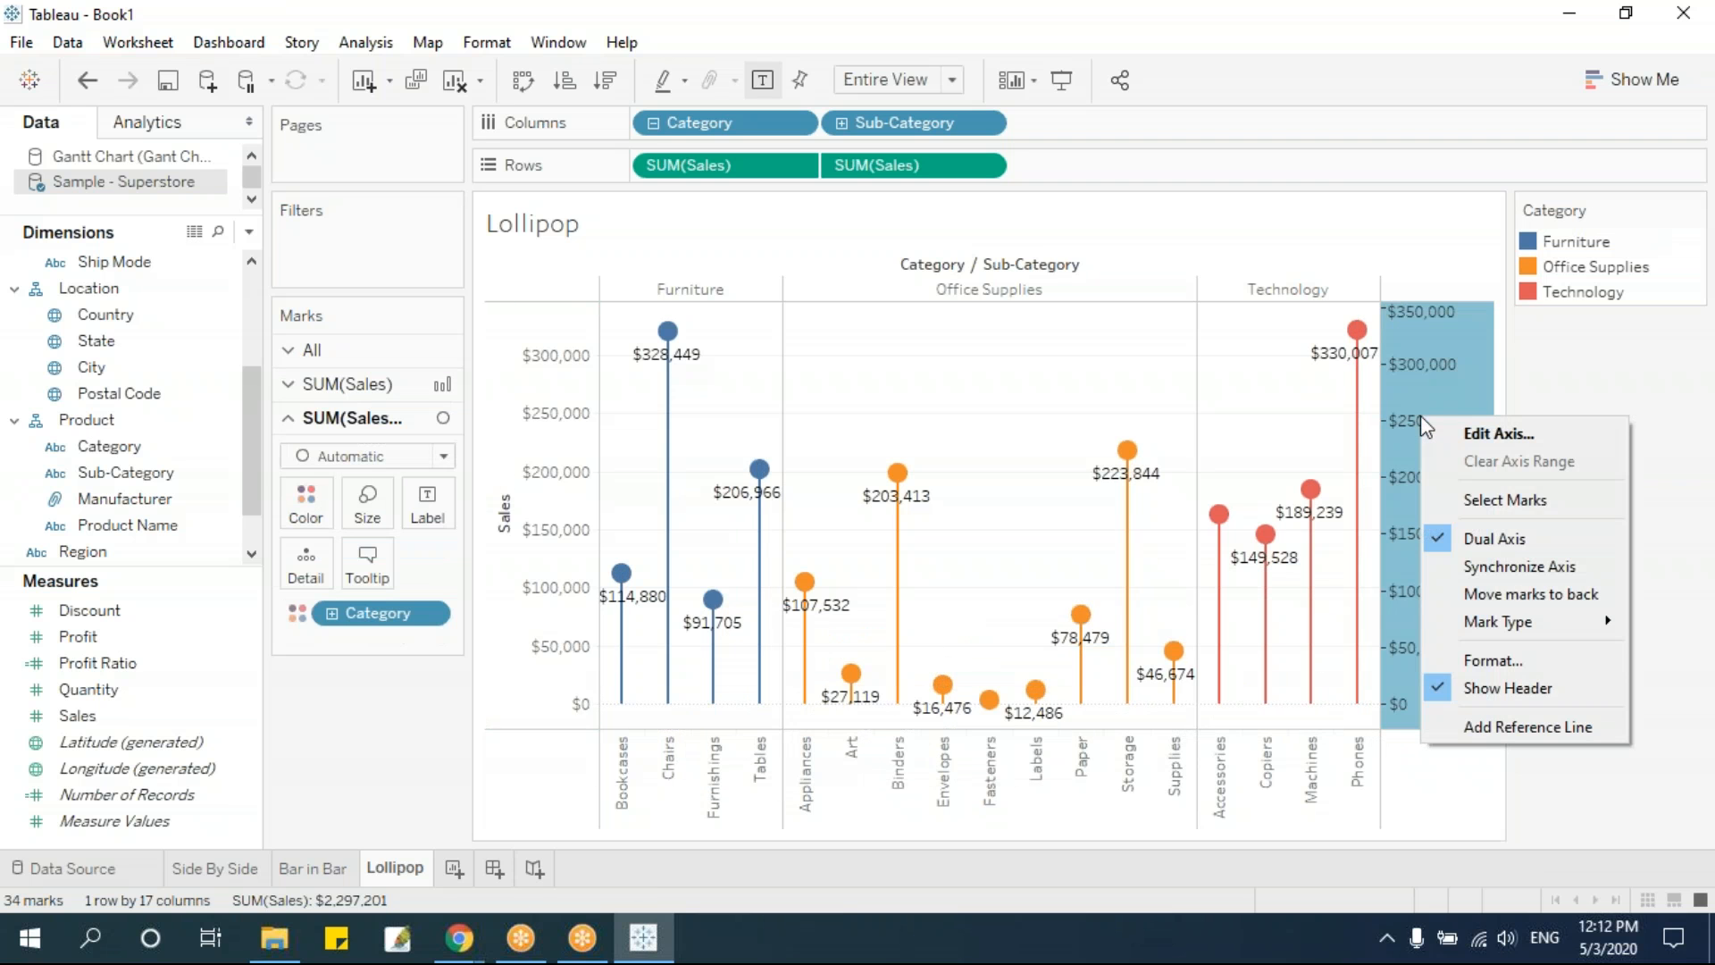
pyautogui.click(1524, 700)
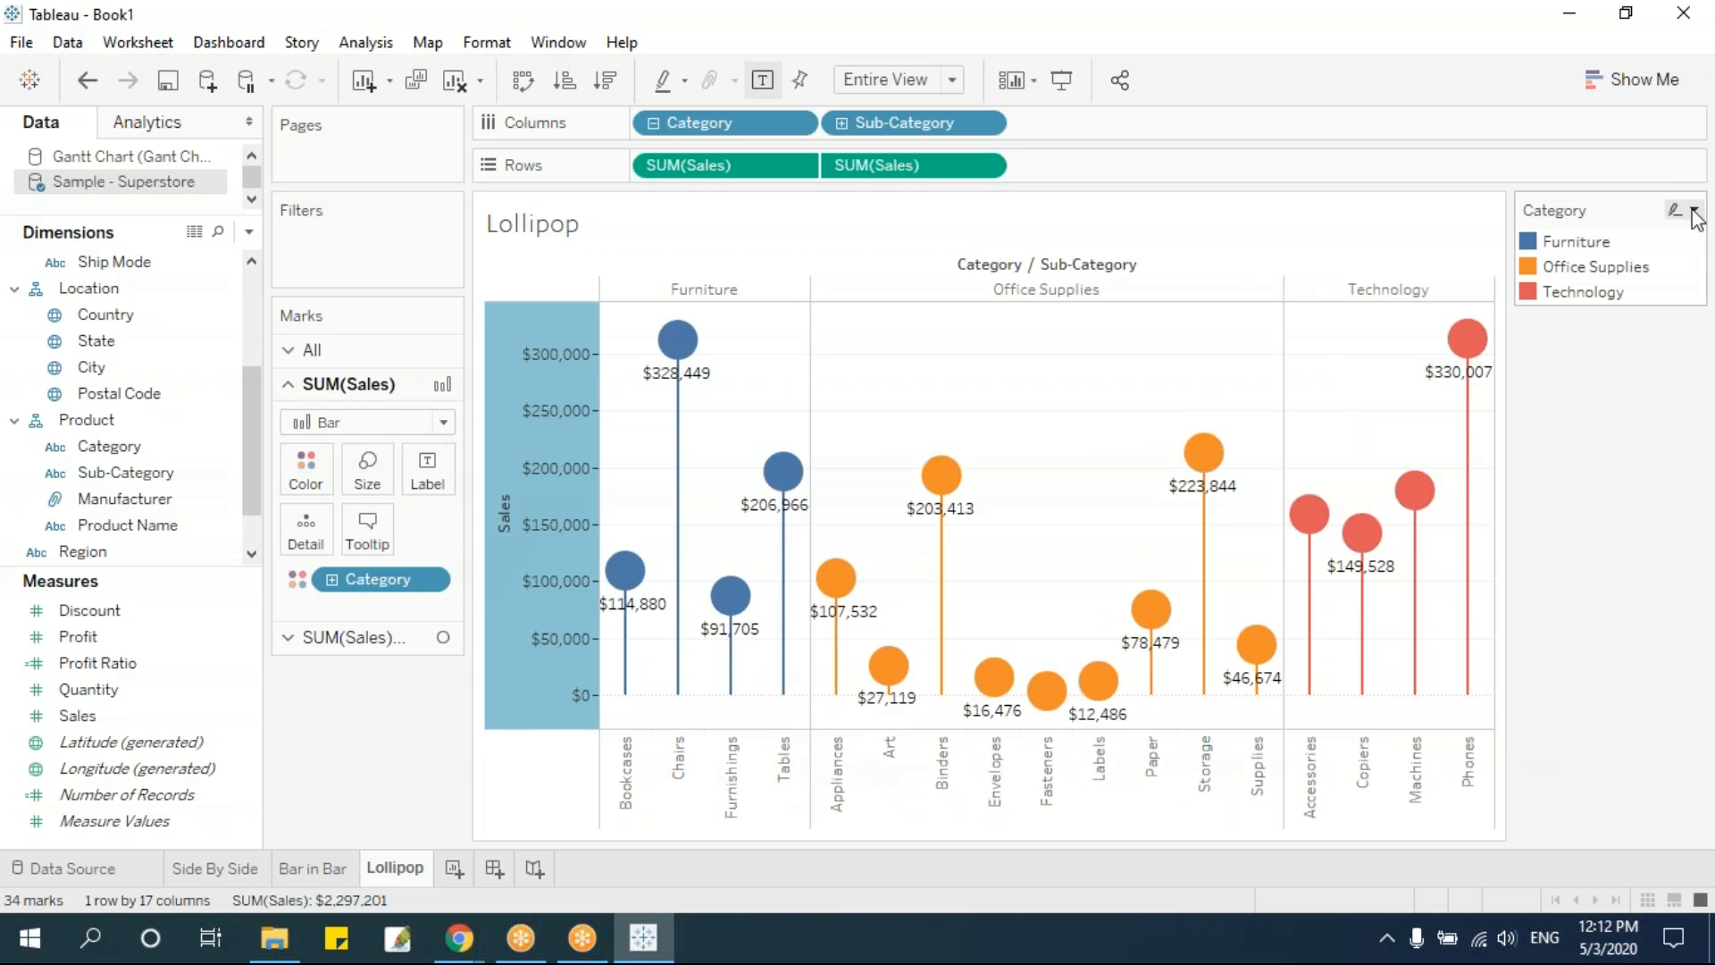
pyautogui.click(524, 815)
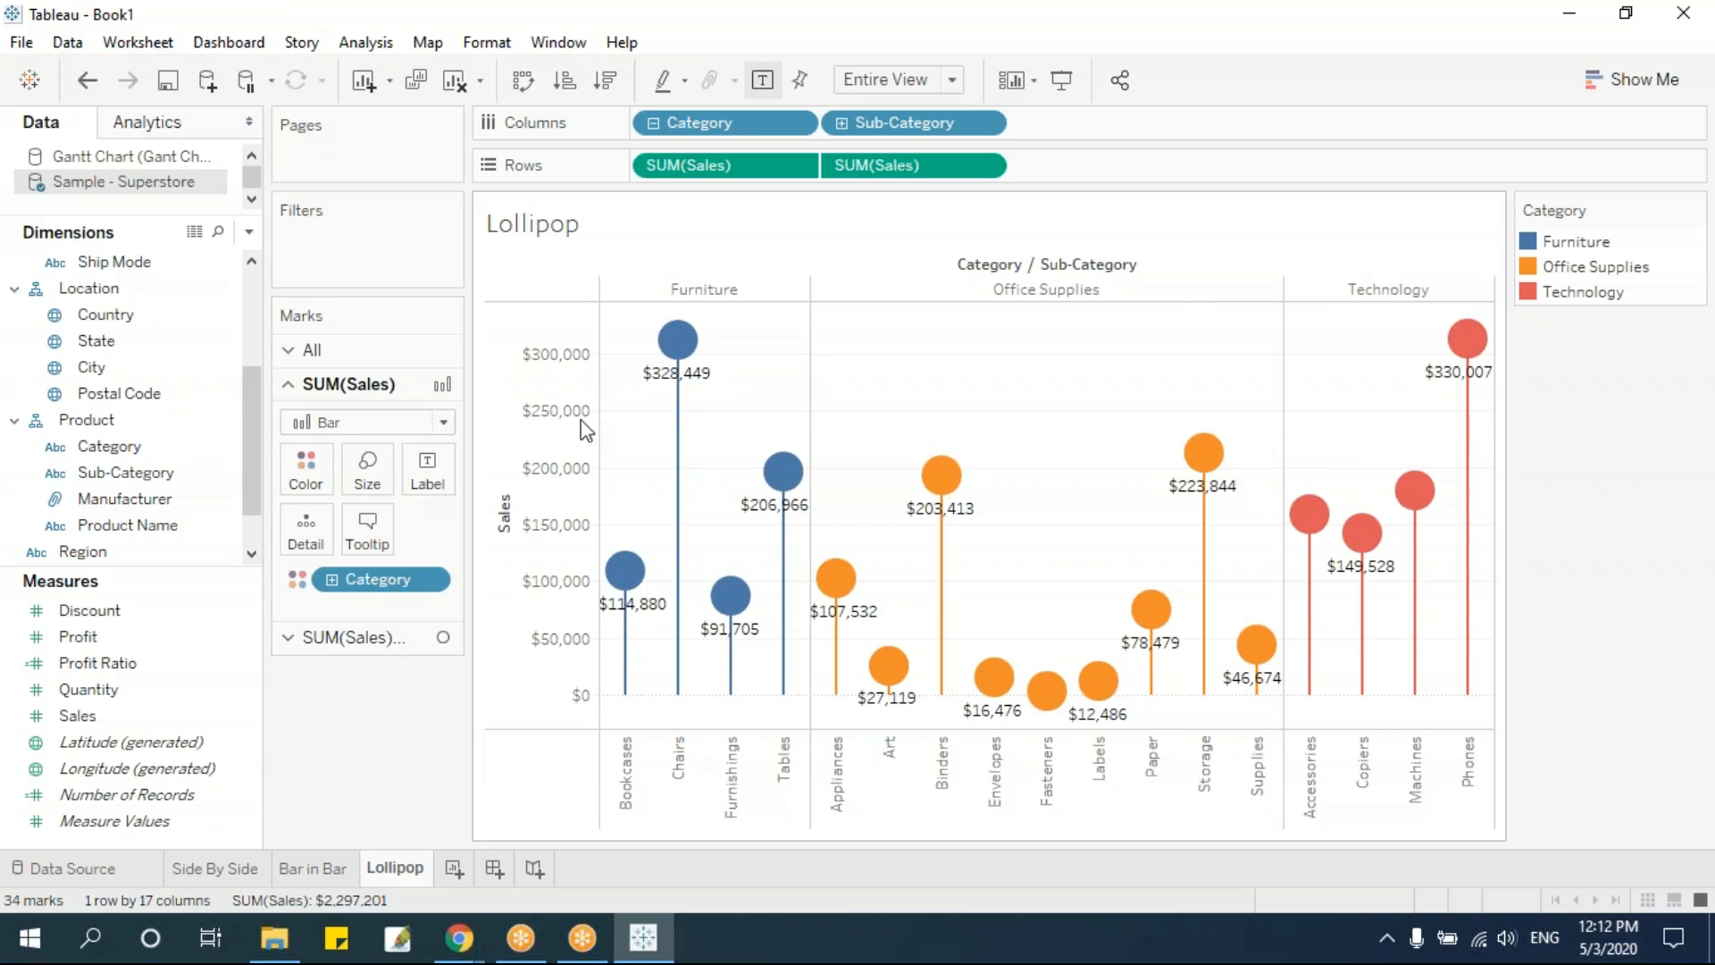
pyautogui.moveTo(460, 938)
pyautogui.moveTo(1150, 607)
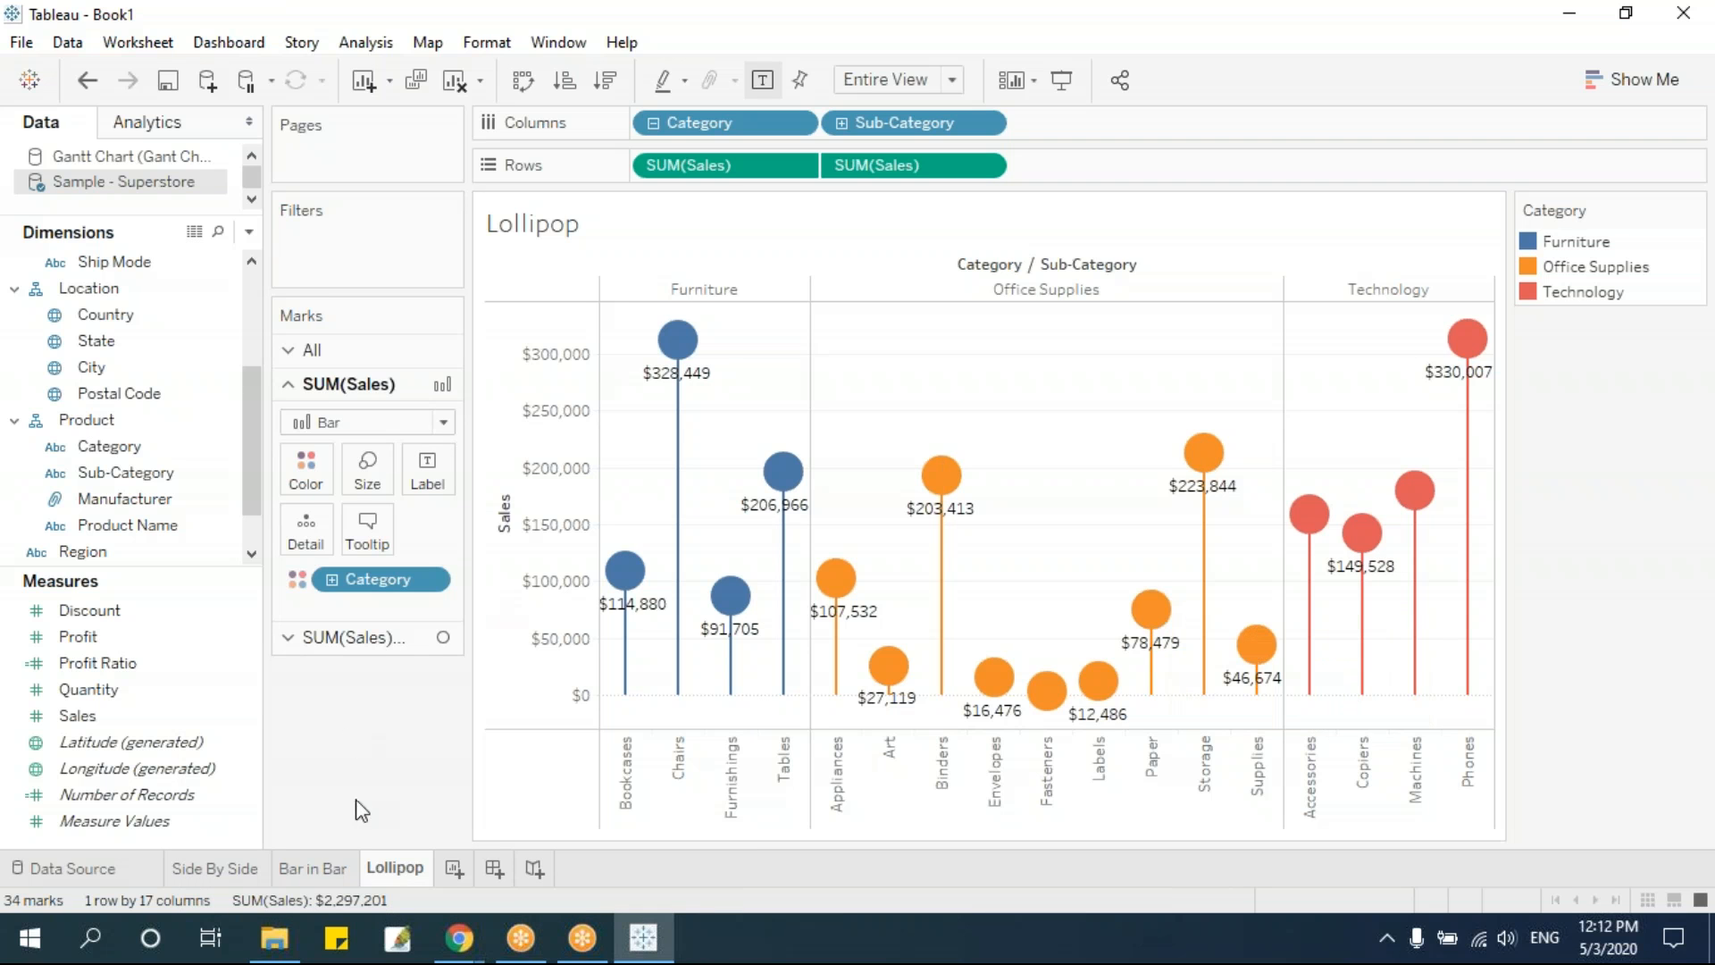
# Add a new worksheet with Sub-Category as the mark text and Sales as the mark size
pyautogui.click(454, 867)
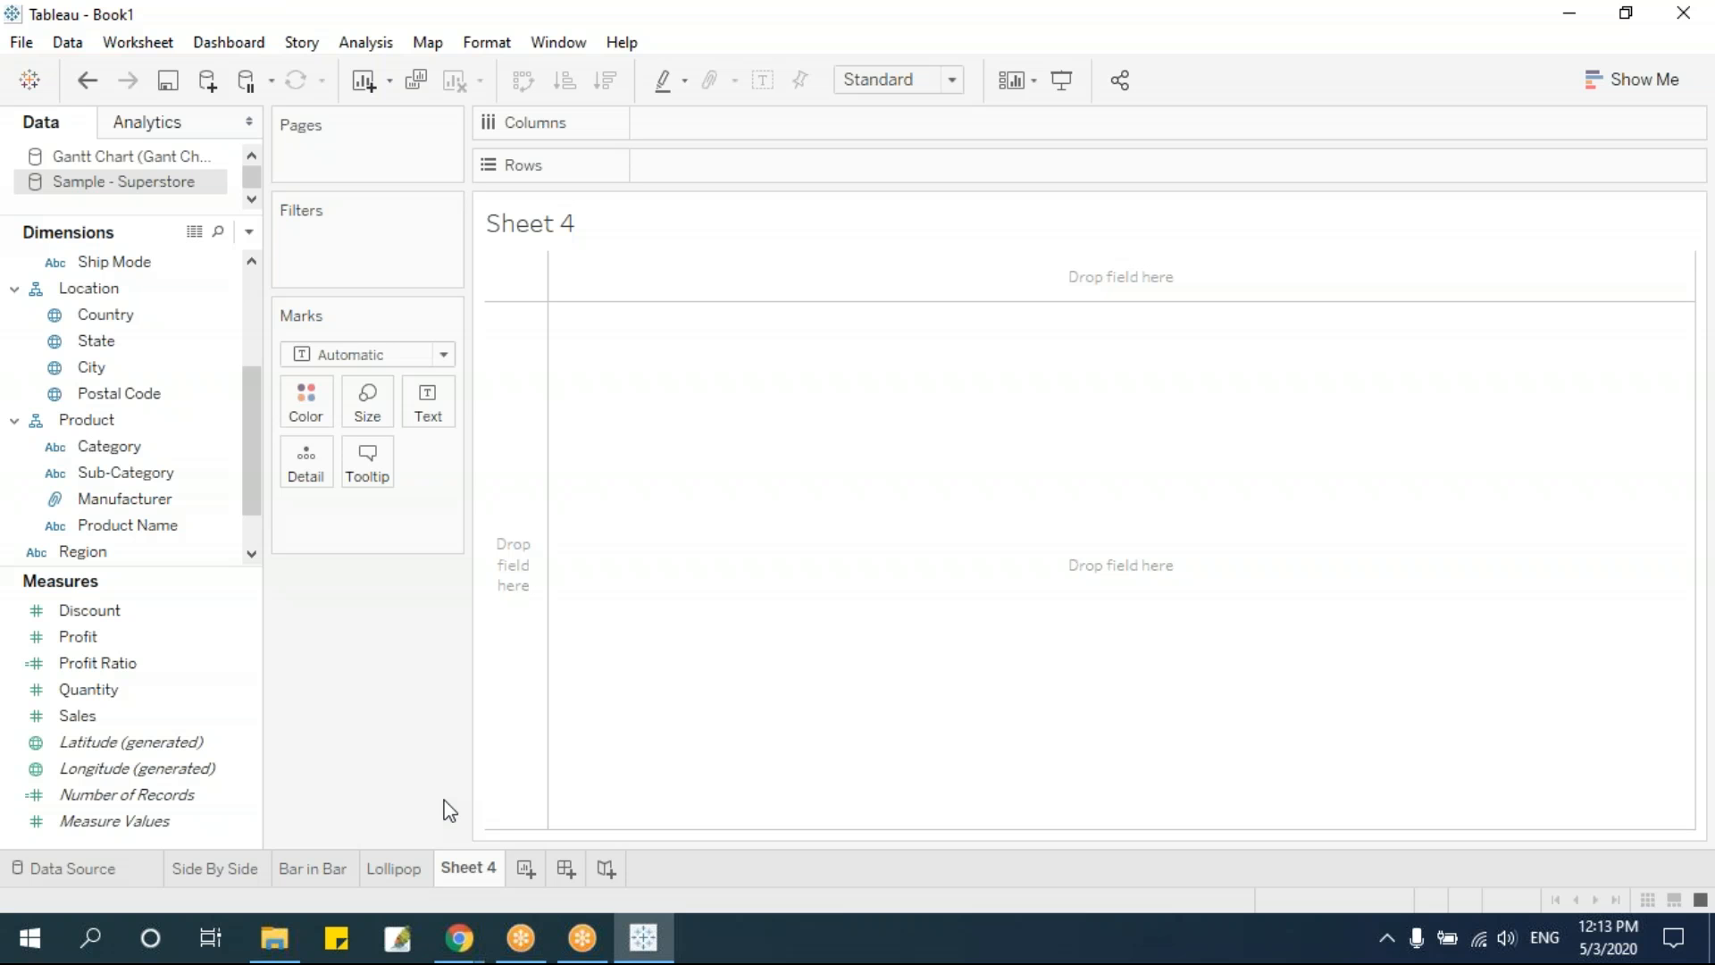
pyautogui.click(154, 473)
pyautogui.moveTo(153, 474); pyautogui.dragTo(438, 422)
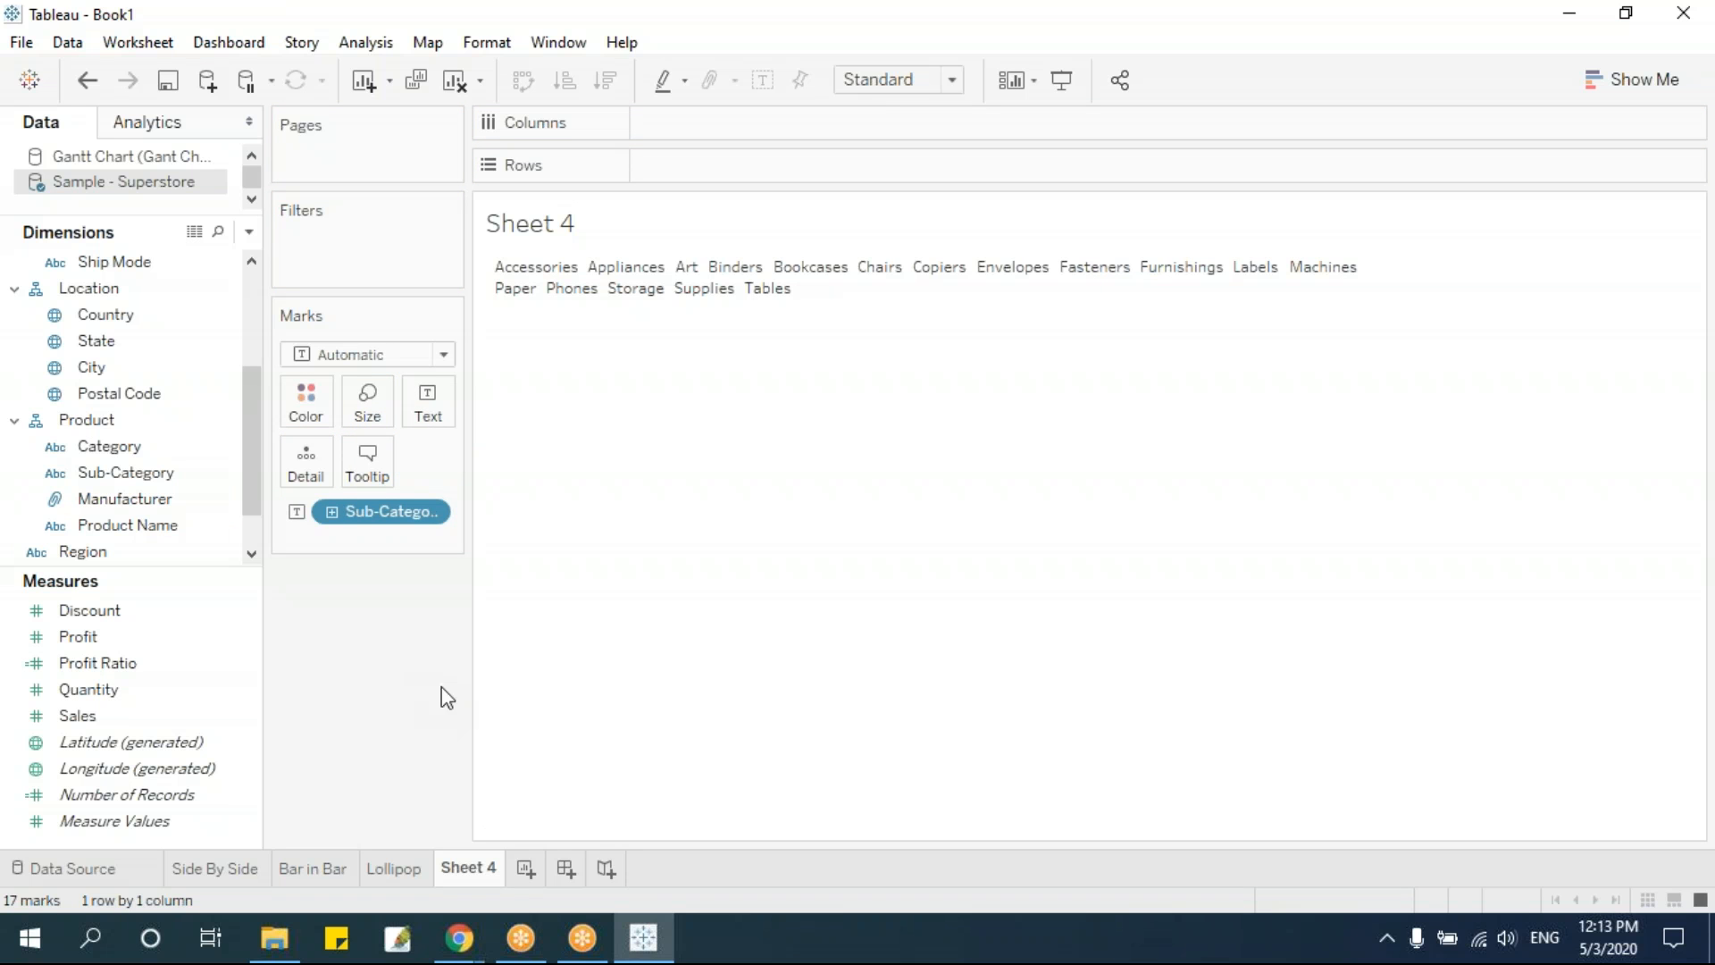
pyautogui.click(111, 715)
pyautogui.moveTo(130, 715); pyautogui.dragTo(367, 413)
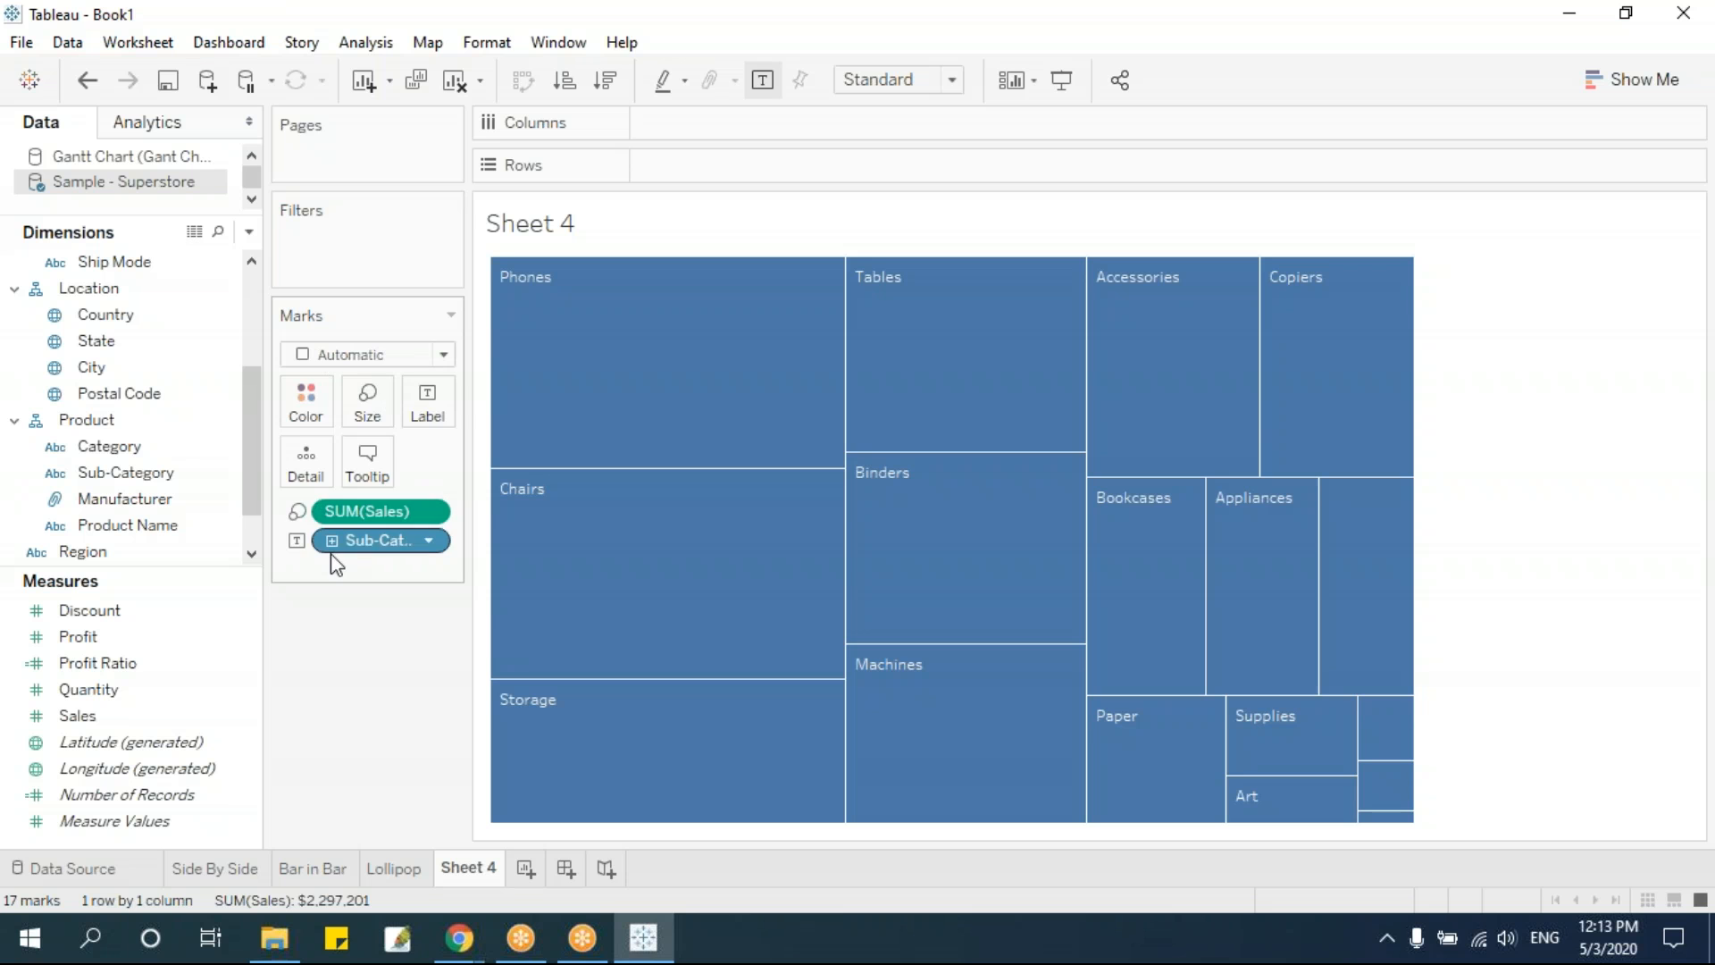
# Change the mark type of the sub-category marks to Text
pyautogui.click(443, 355)
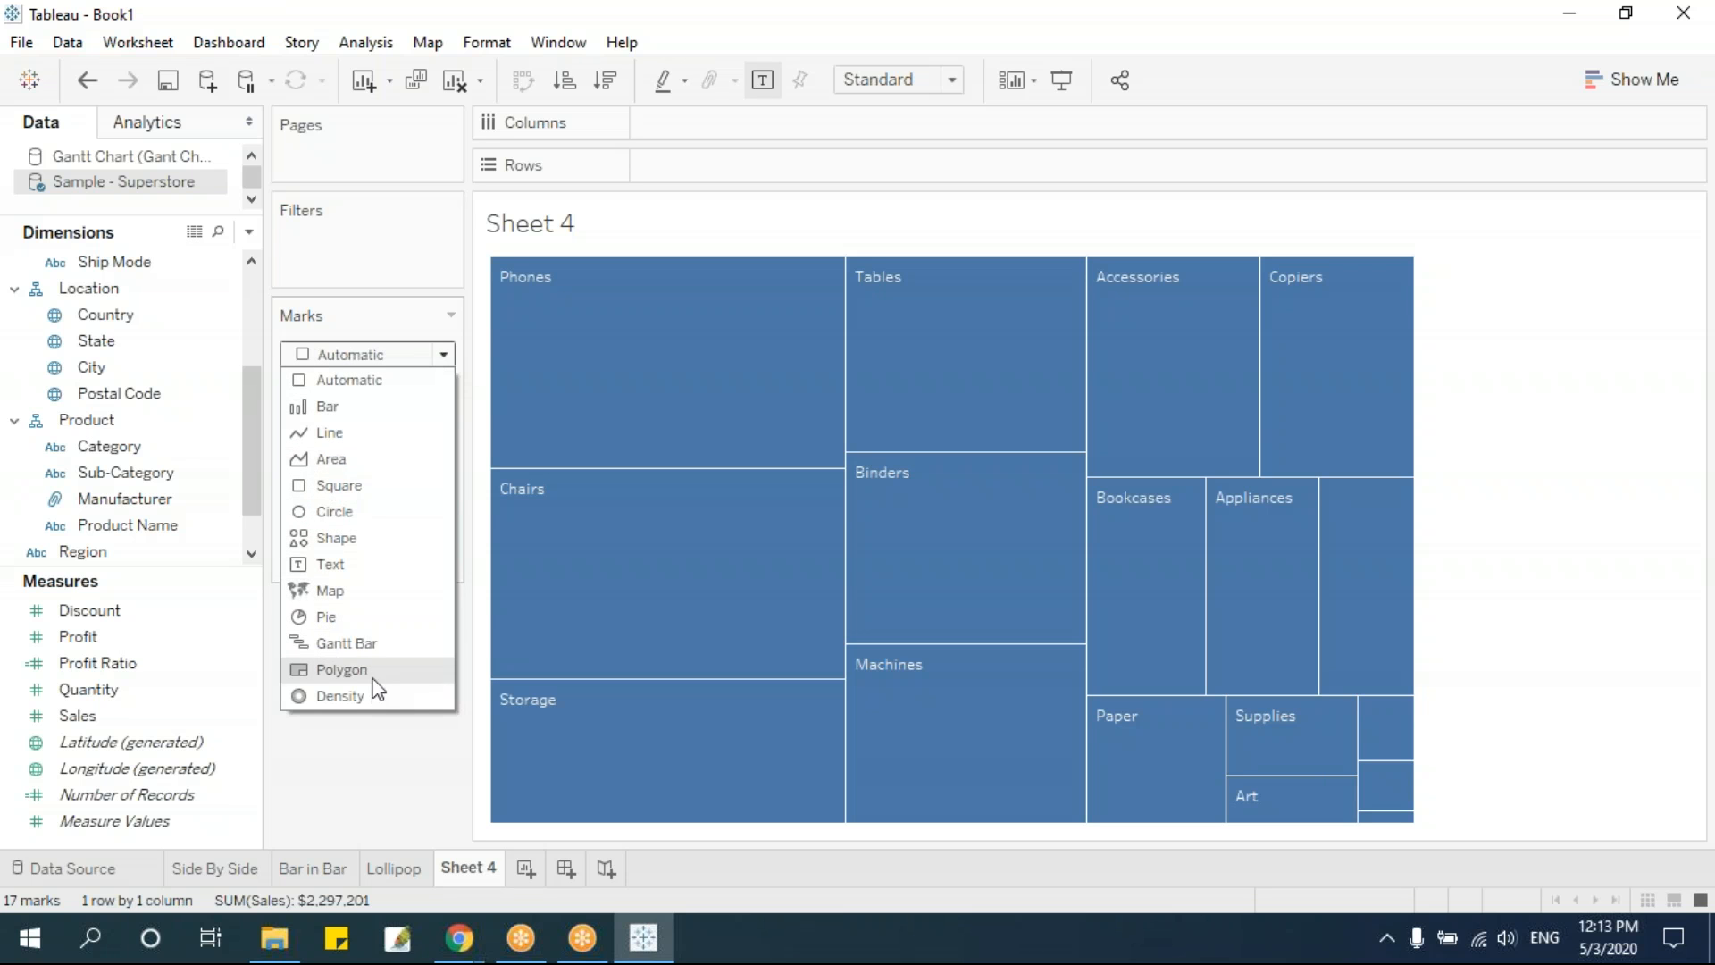
pyautogui.click(367, 566)
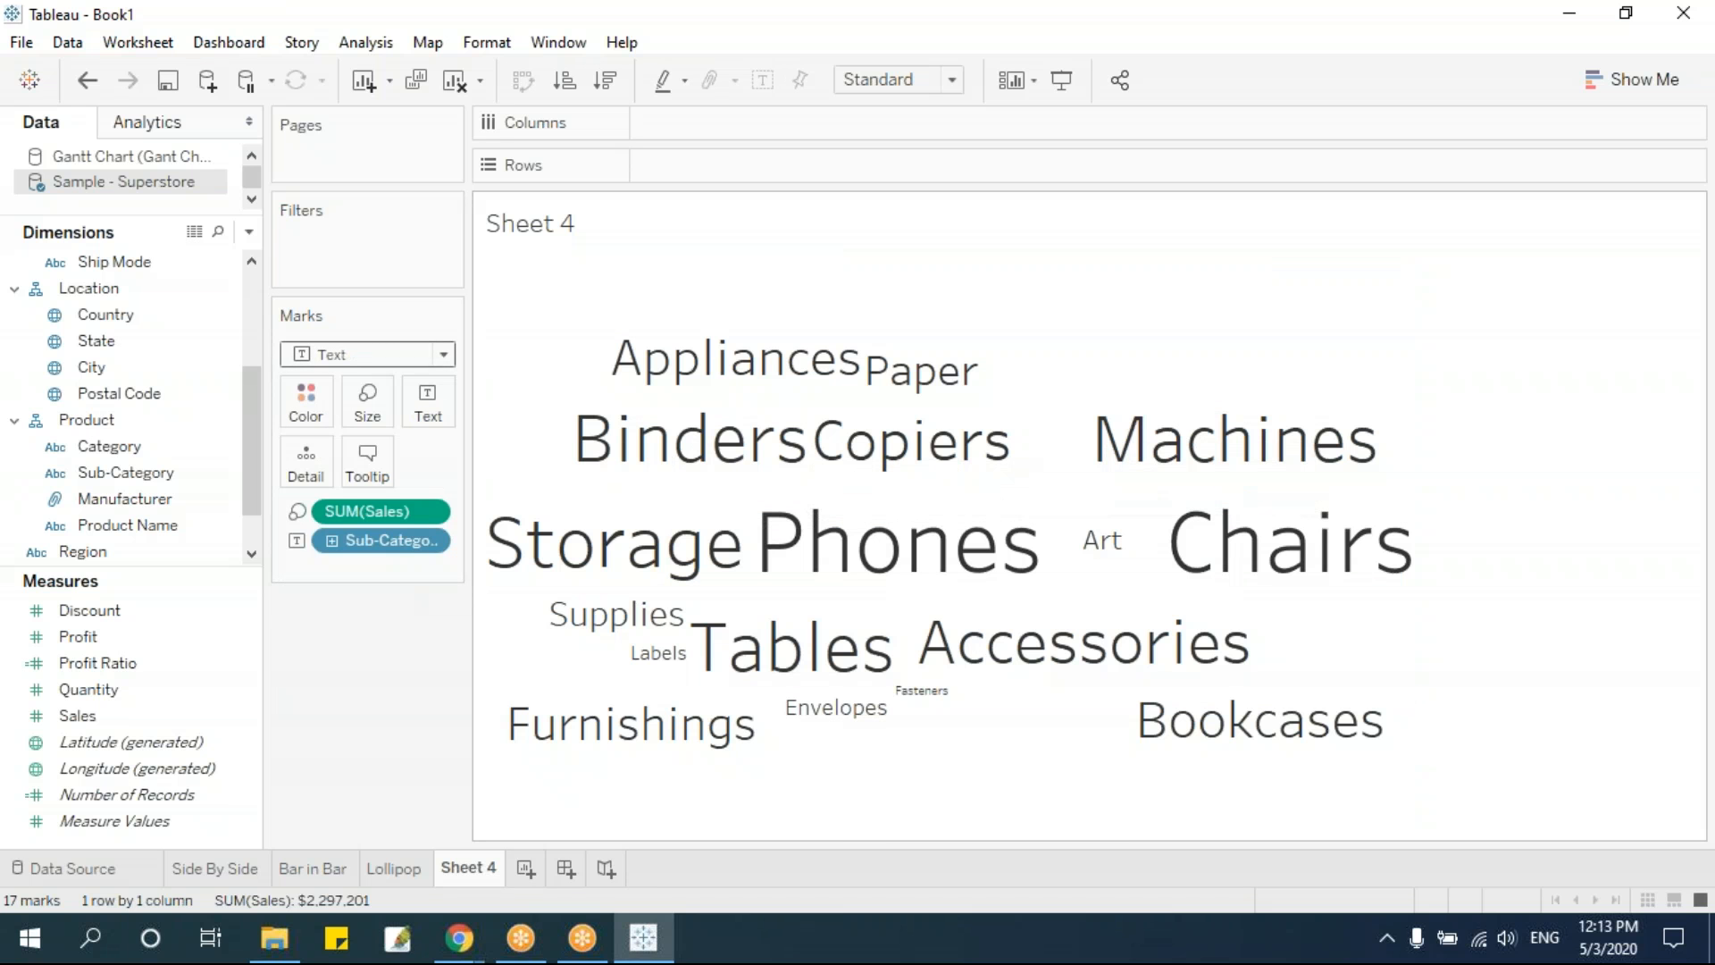
pyautogui.moveTo(701, 743)
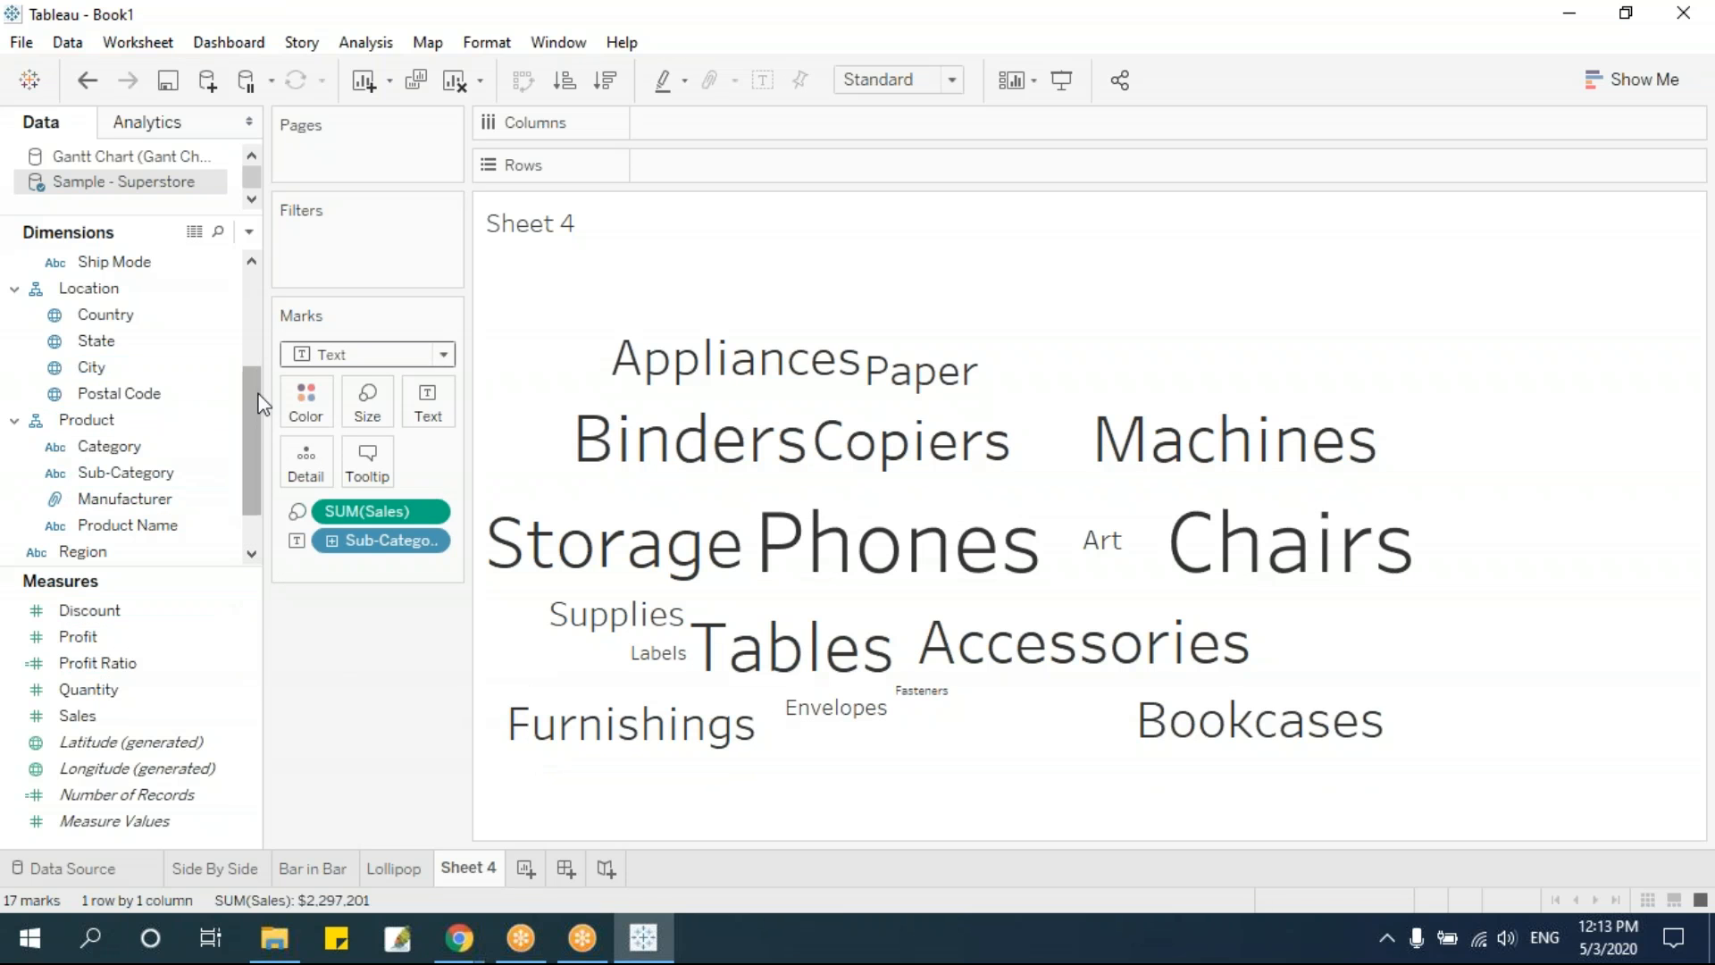
# Try coloring the words by Category and then by Sub-Category, removing each color field again
pyautogui.moveTo(165, 446); pyautogui.dragTo(309, 411)
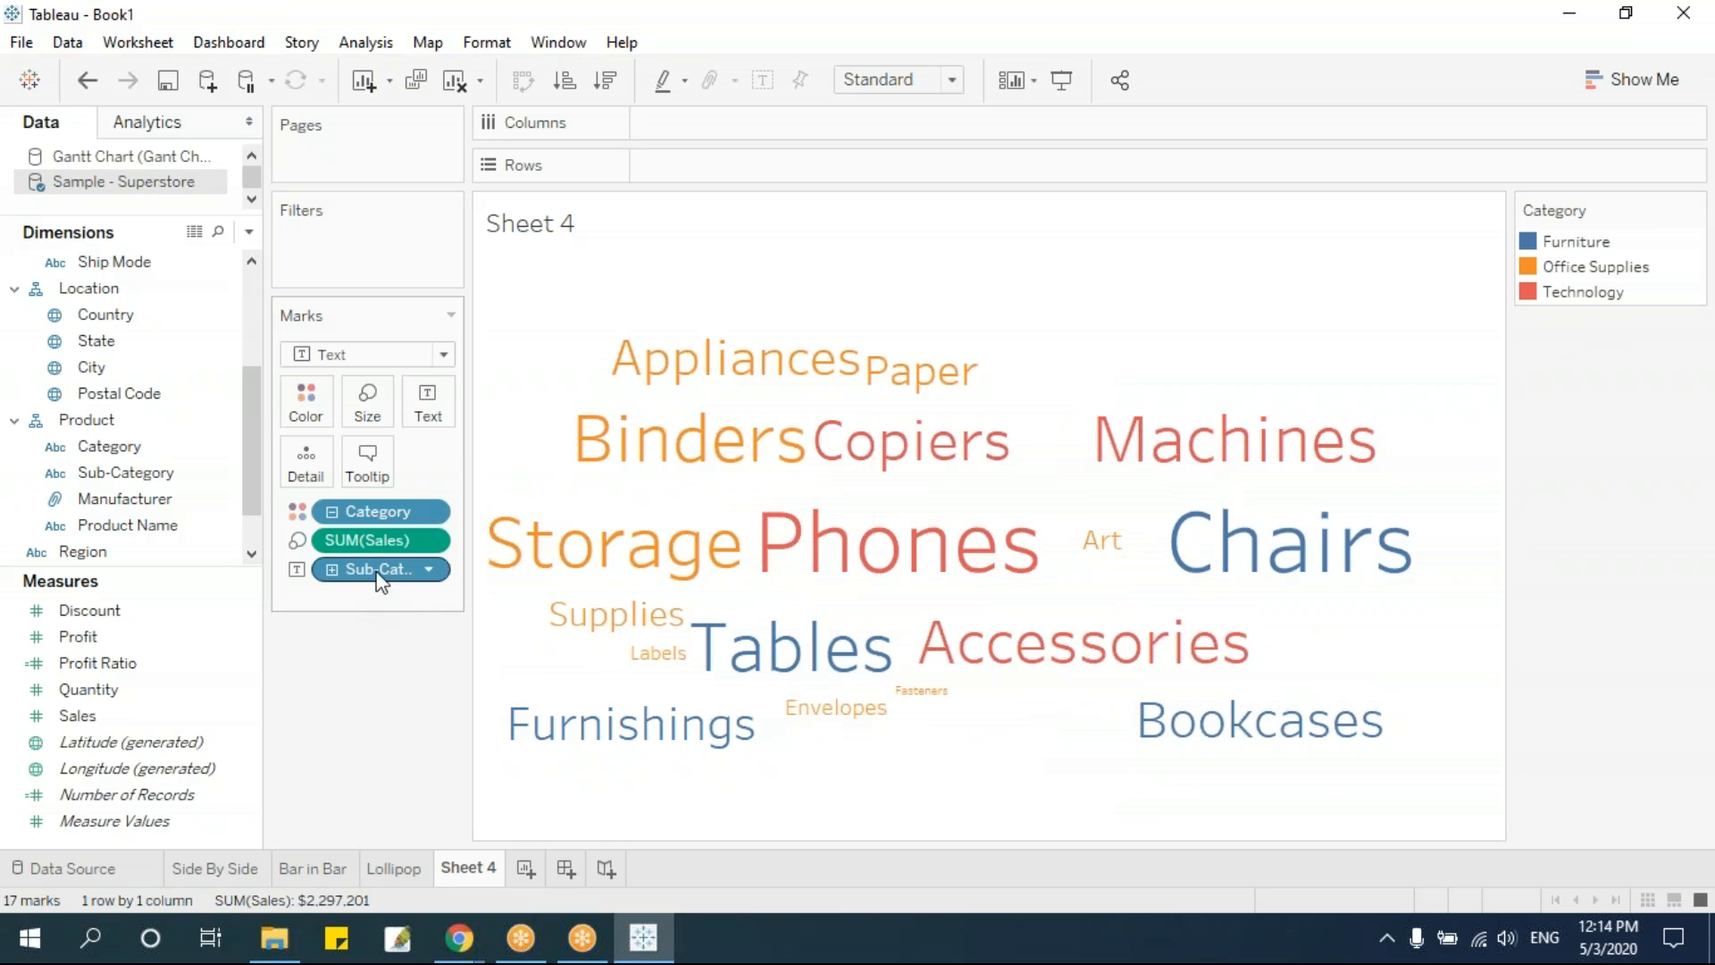
pyautogui.moveTo(361, 511); pyautogui.dragTo(364, 715)
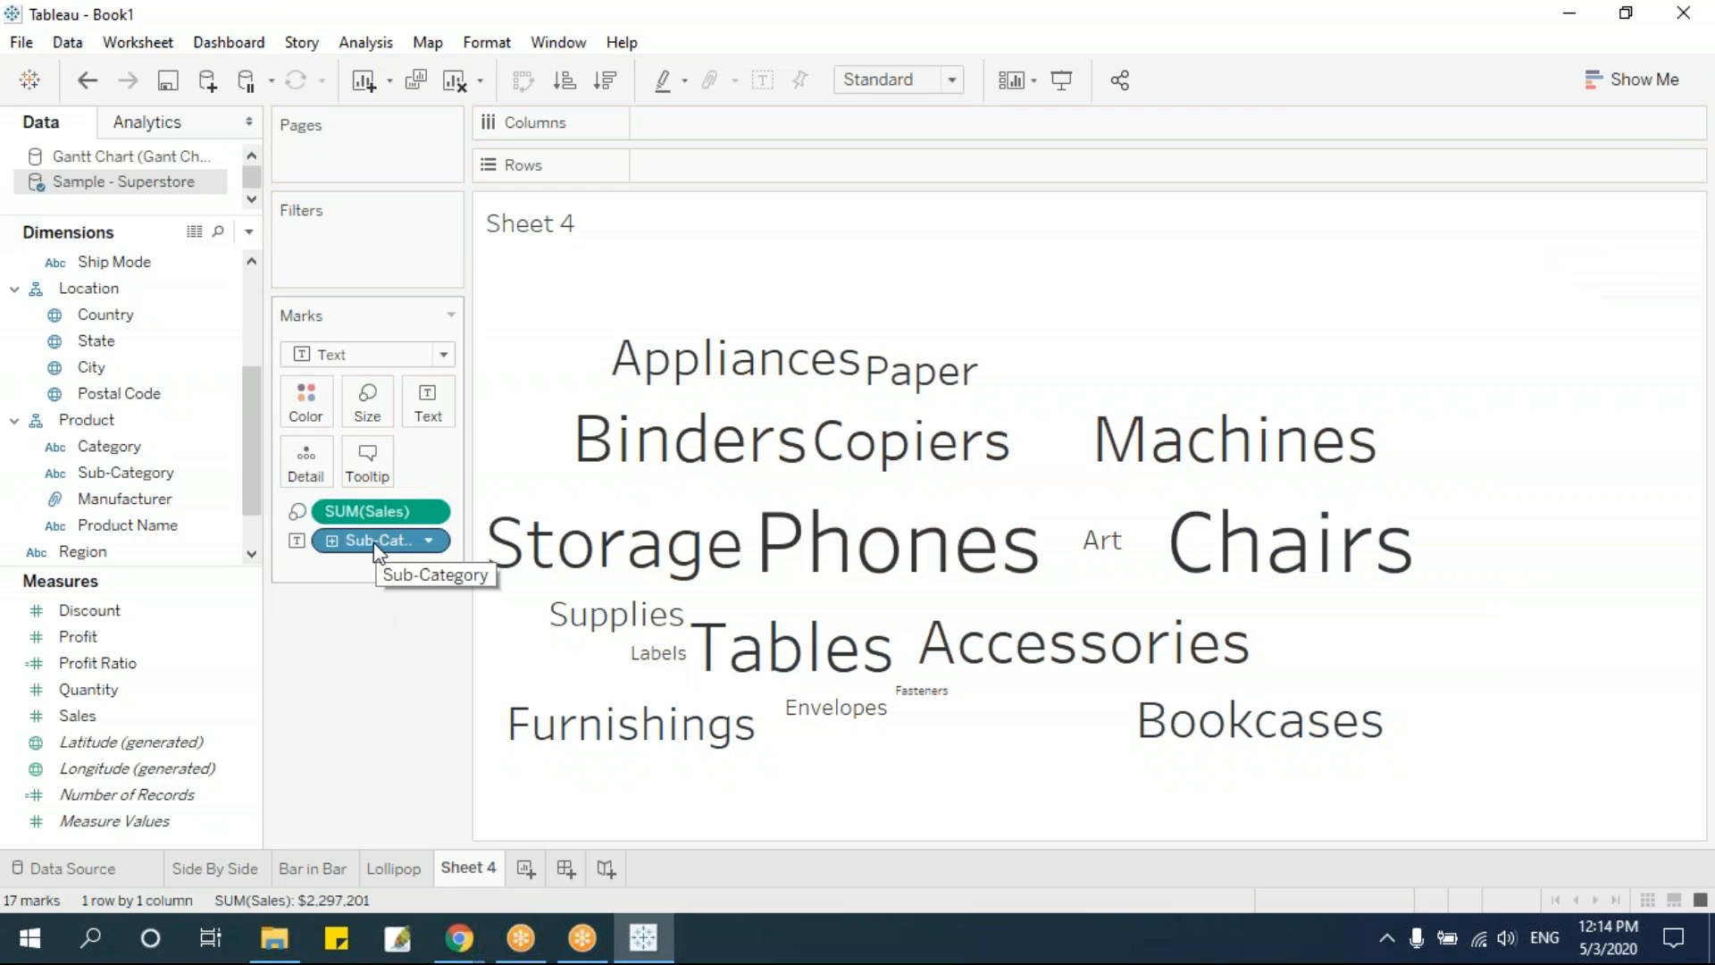
pyautogui.moveTo(374, 540); pyautogui.dragTo(306, 403)
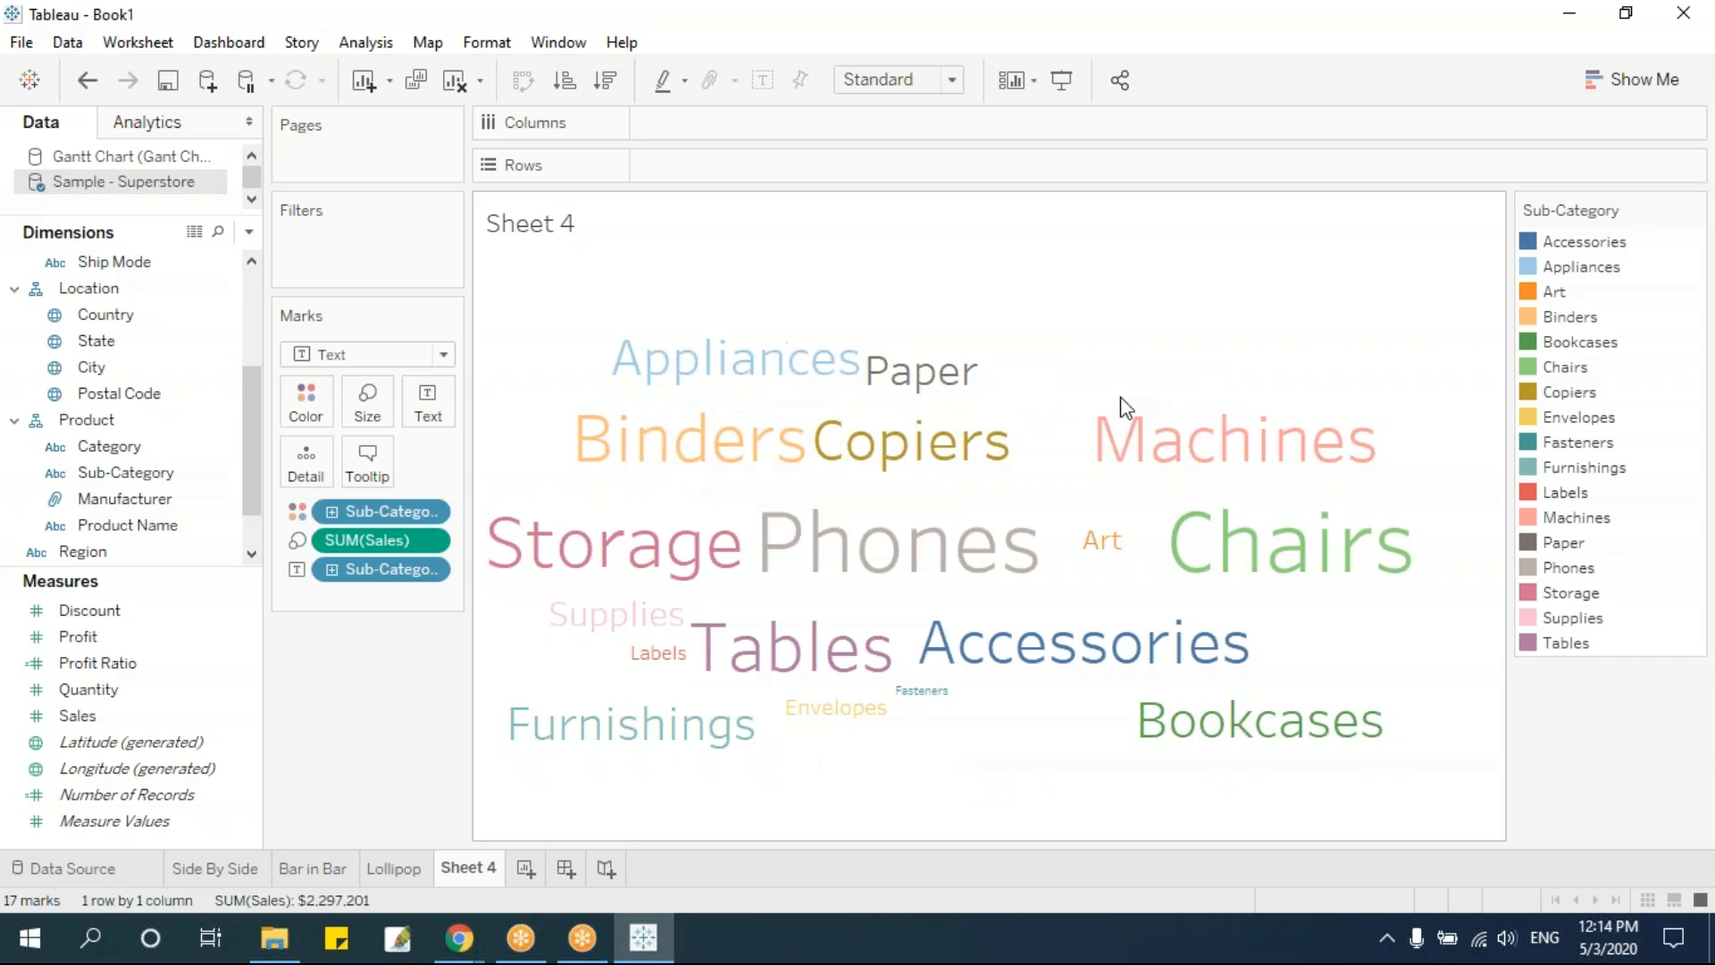
pyautogui.moveTo(359, 512); pyautogui.dragTo(401, 656)
# Replace Sub-Category with State as both the color and the text of the words, leaving out Country
pyautogui.moveTo(372, 541); pyautogui.dragTo(368, 697)
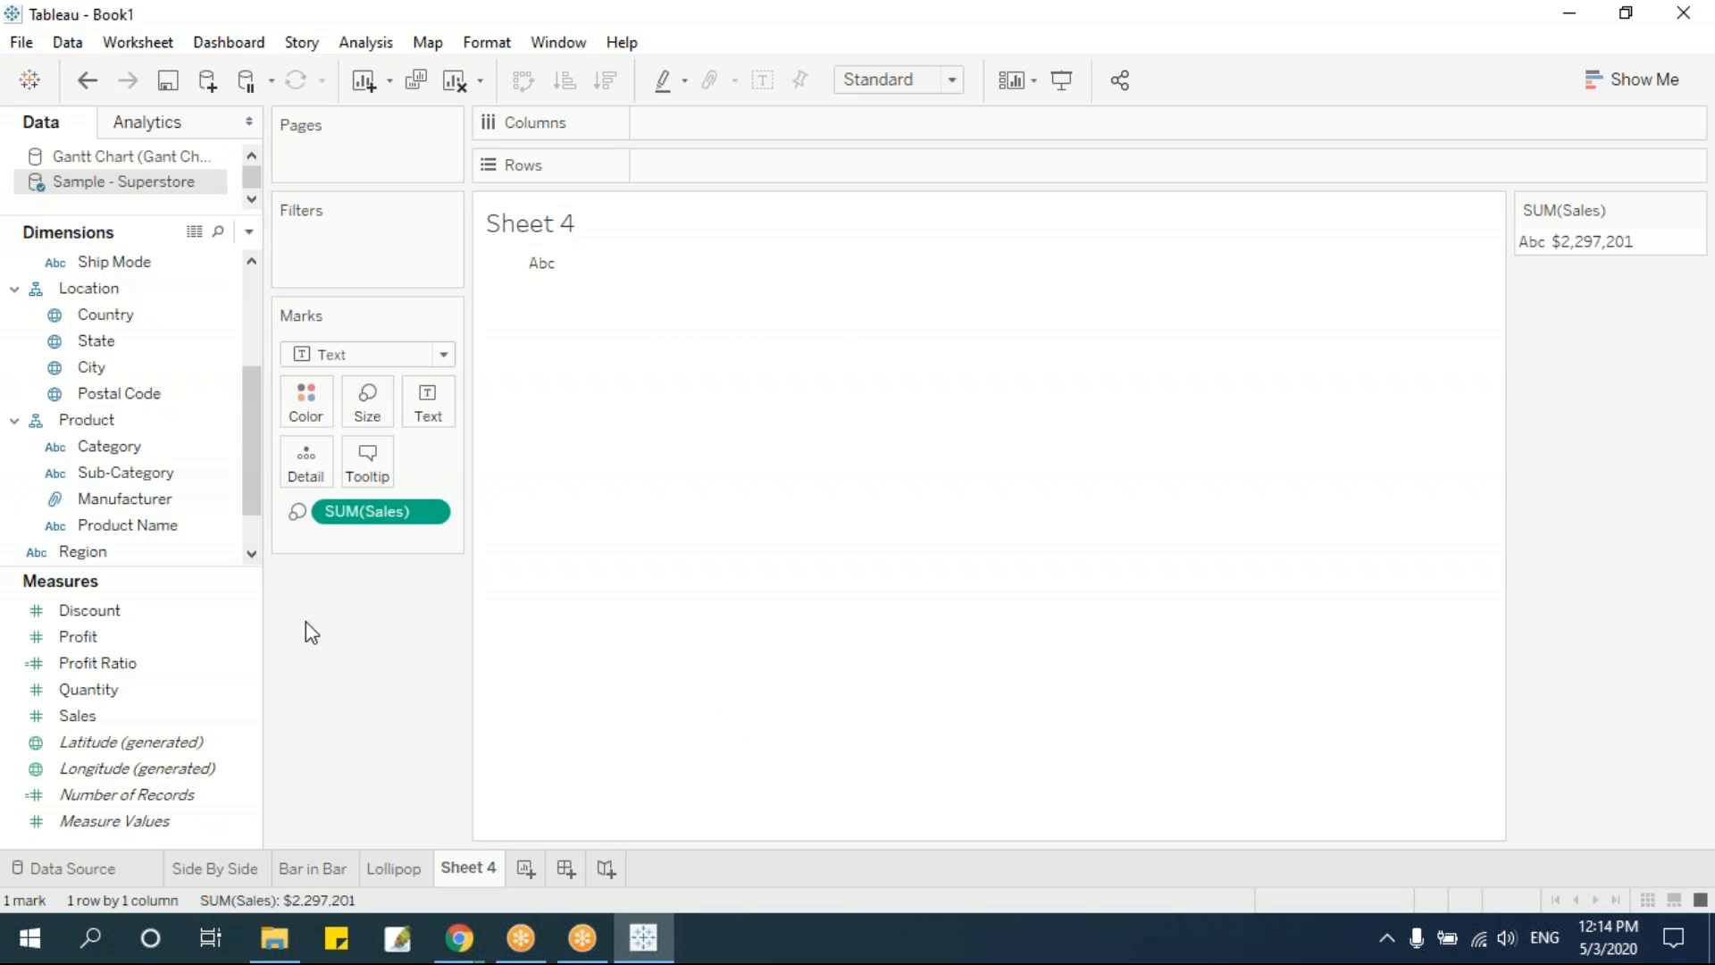
pyautogui.moveTo(98, 340); pyautogui.dragTo(306, 406)
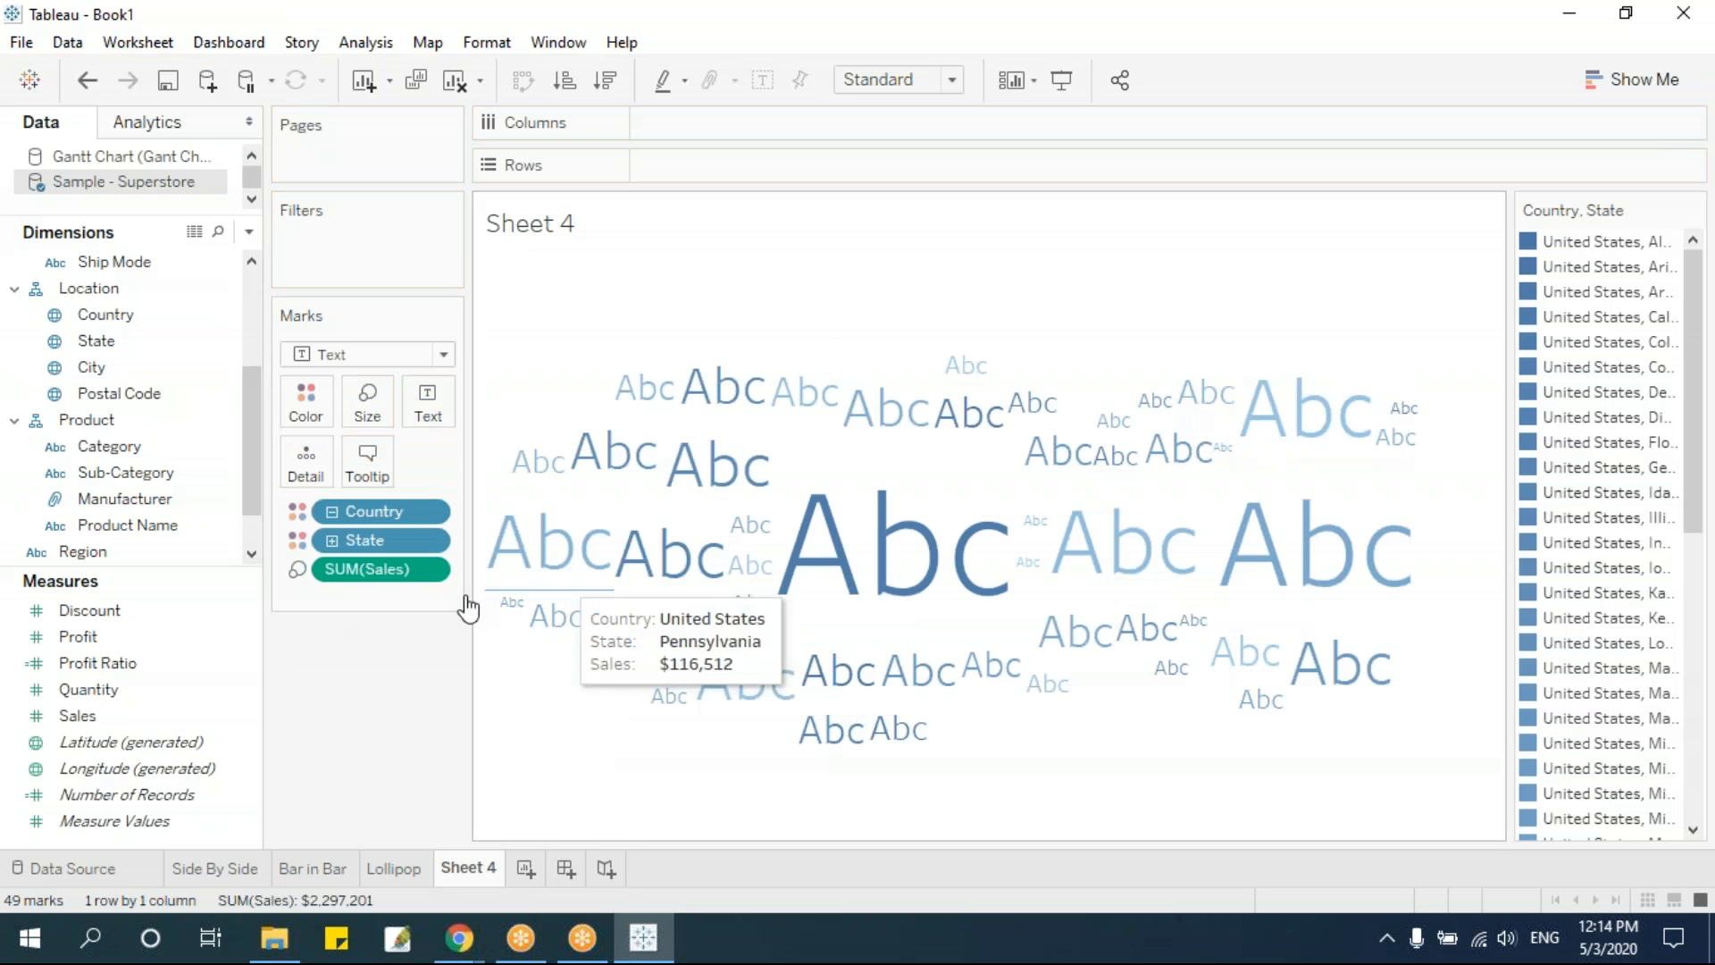
pyautogui.moveTo(362, 507); pyautogui.dragTo(366, 678)
pyautogui.moveTo(378, 514); pyautogui.dragTo(428, 404)
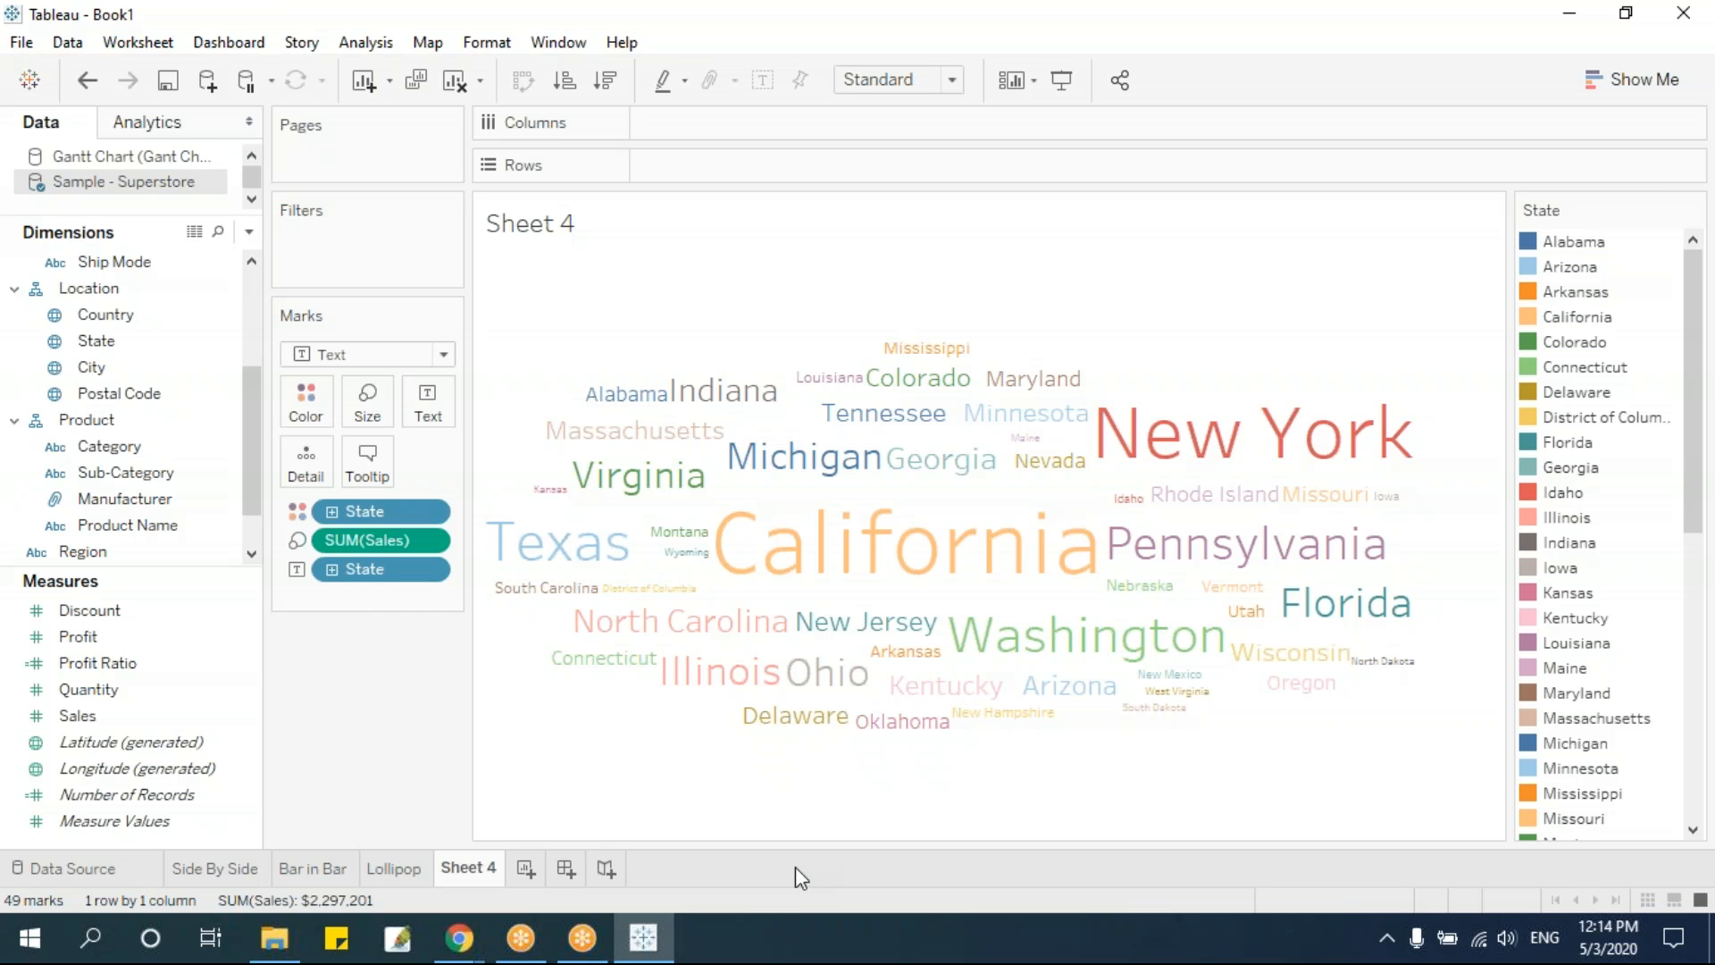
# Rename the worksheet as Word Cloud
pyautogui.doubleClick(471, 869)
pyautogui.write('Wor')
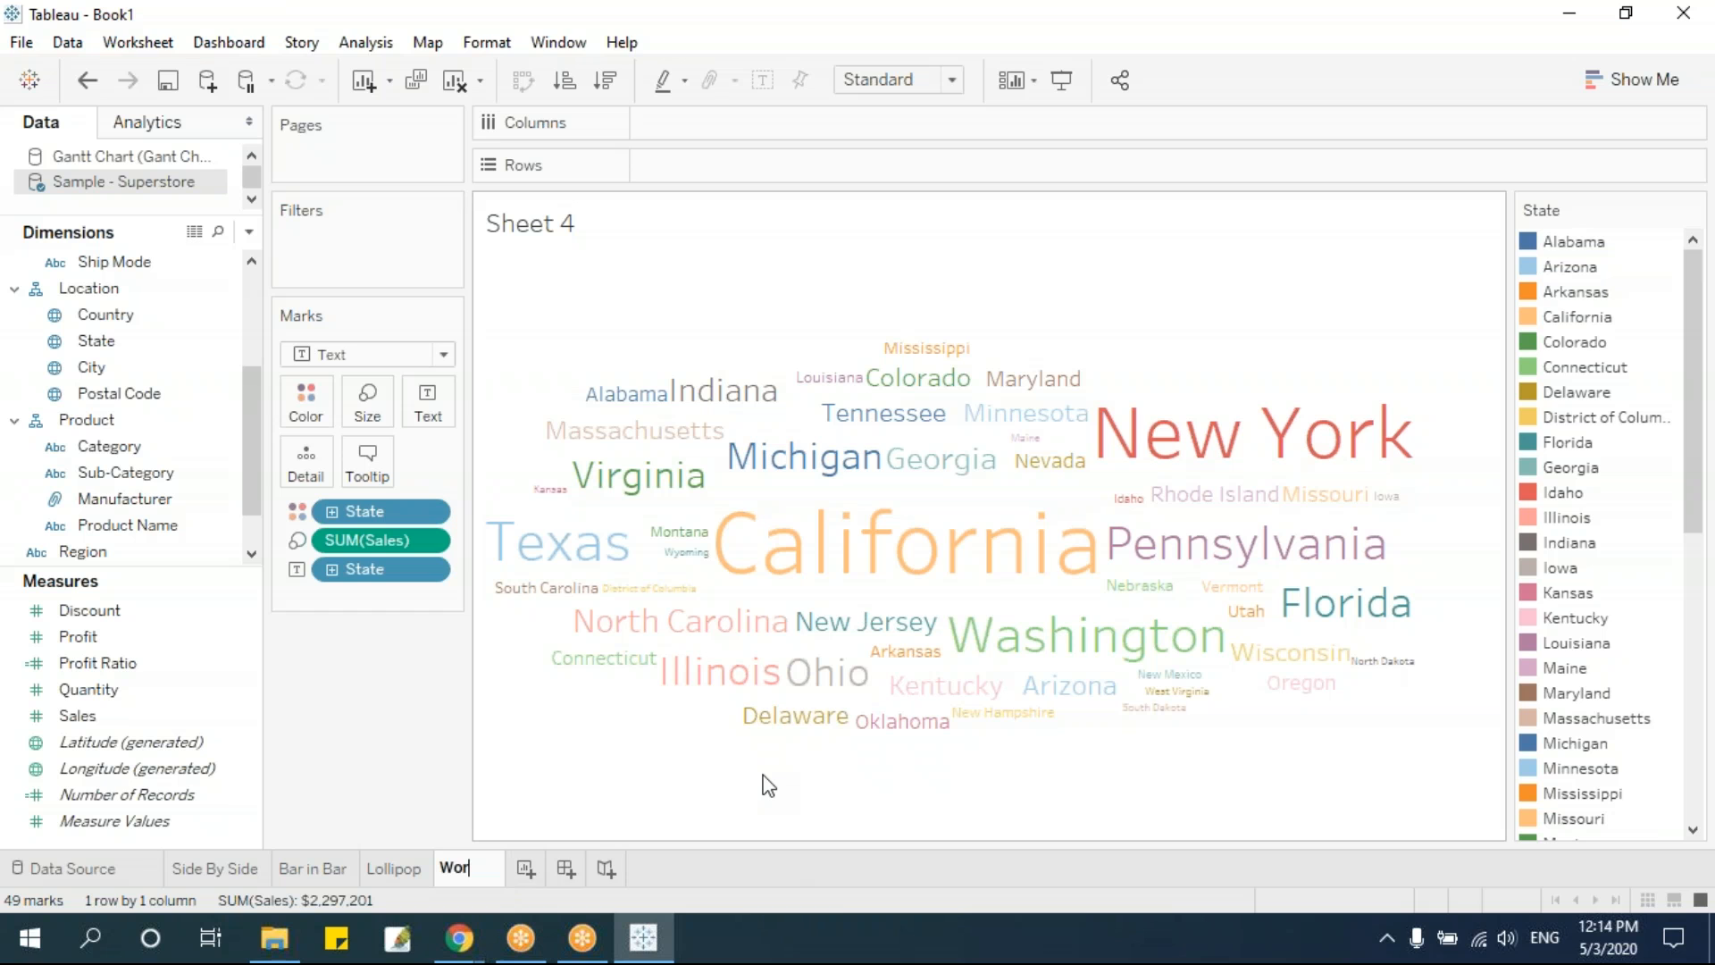
pyautogui.write('d Cloud')
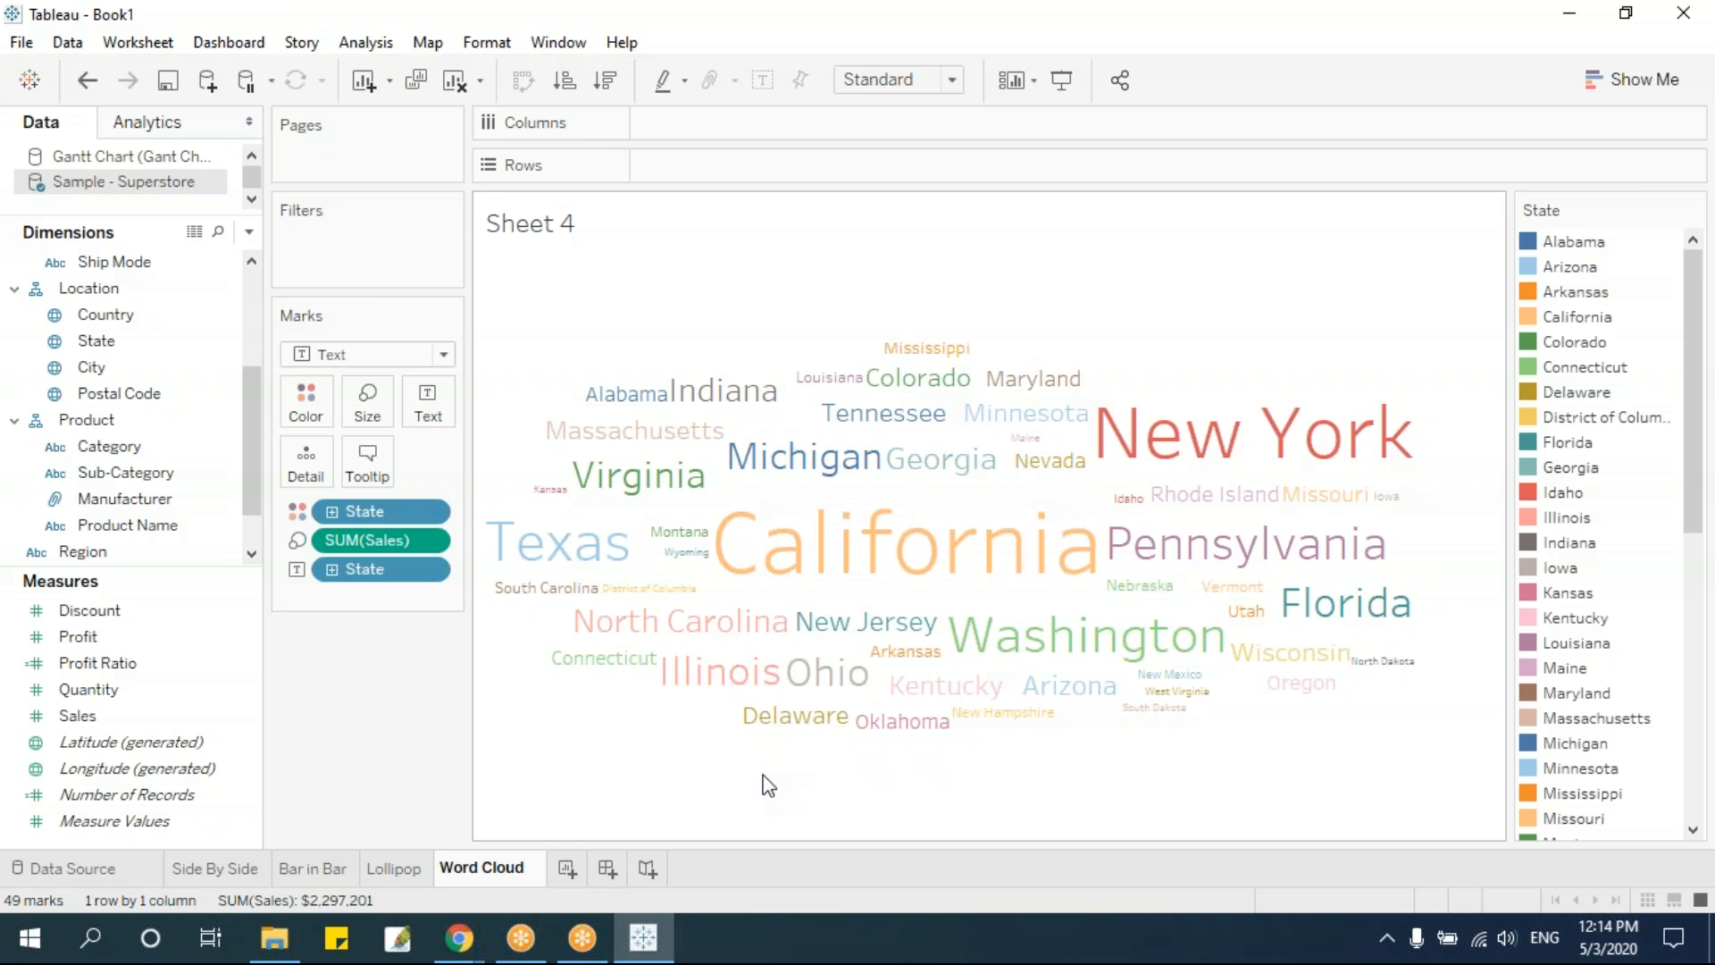
# Add a new worksheet and name it Pie in Map
pyautogui.click(563, 870)
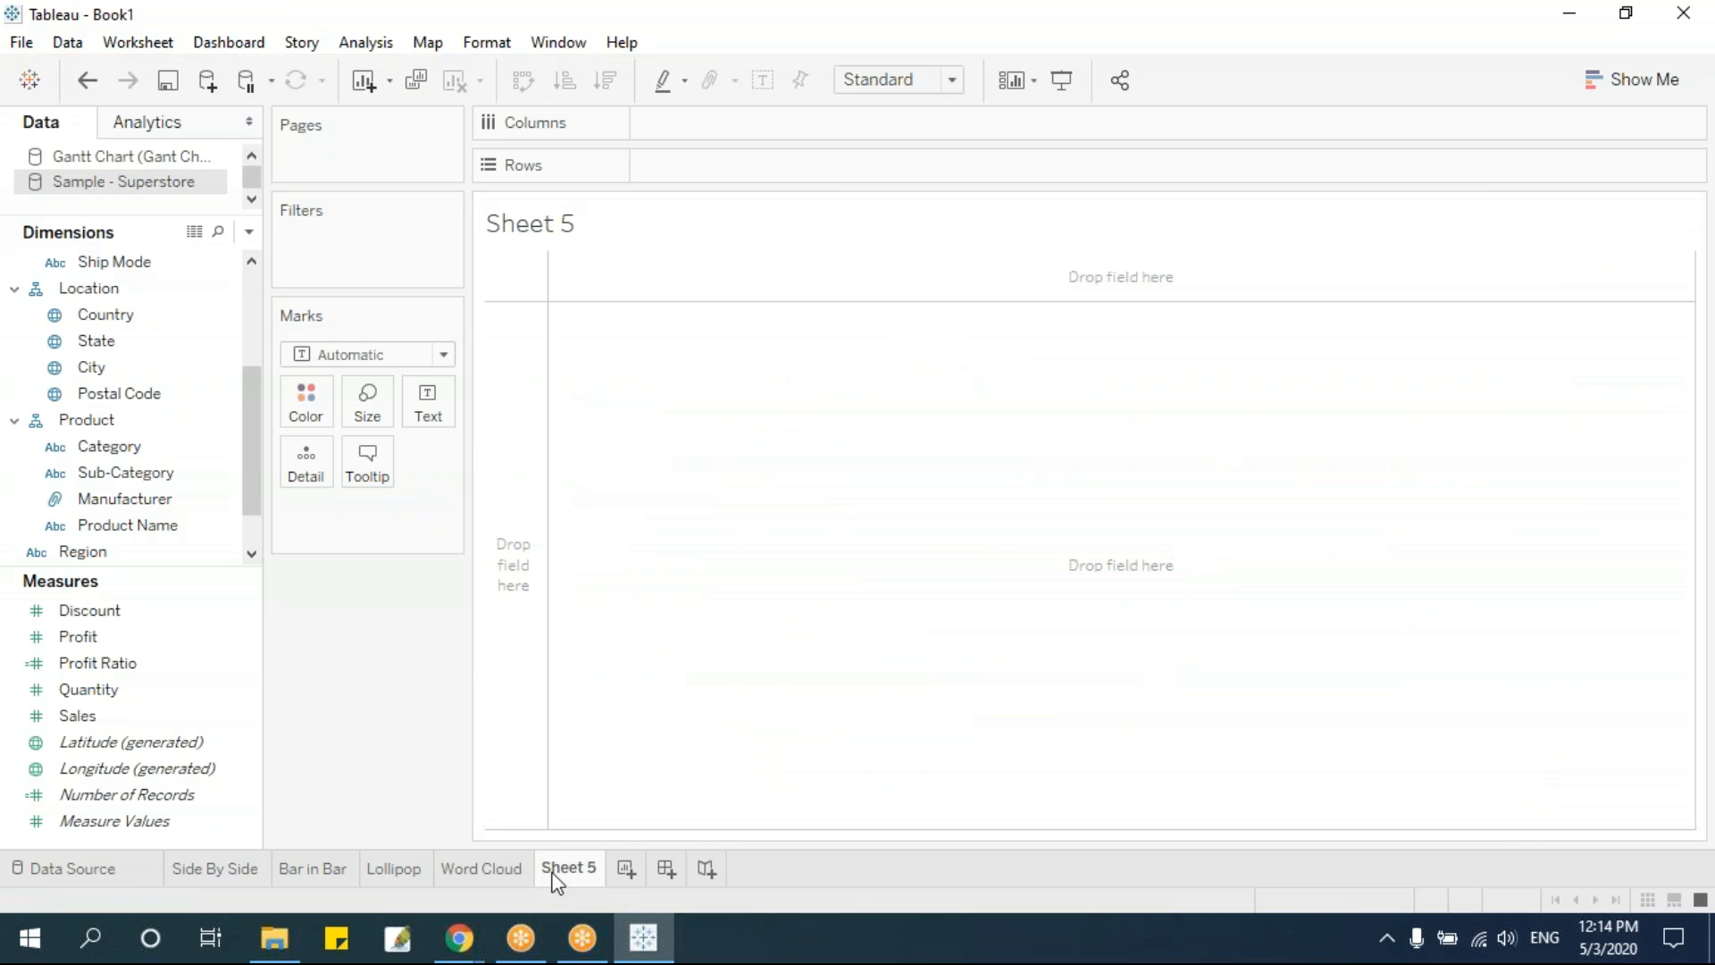
pyautogui.doubleClick(558, 870)
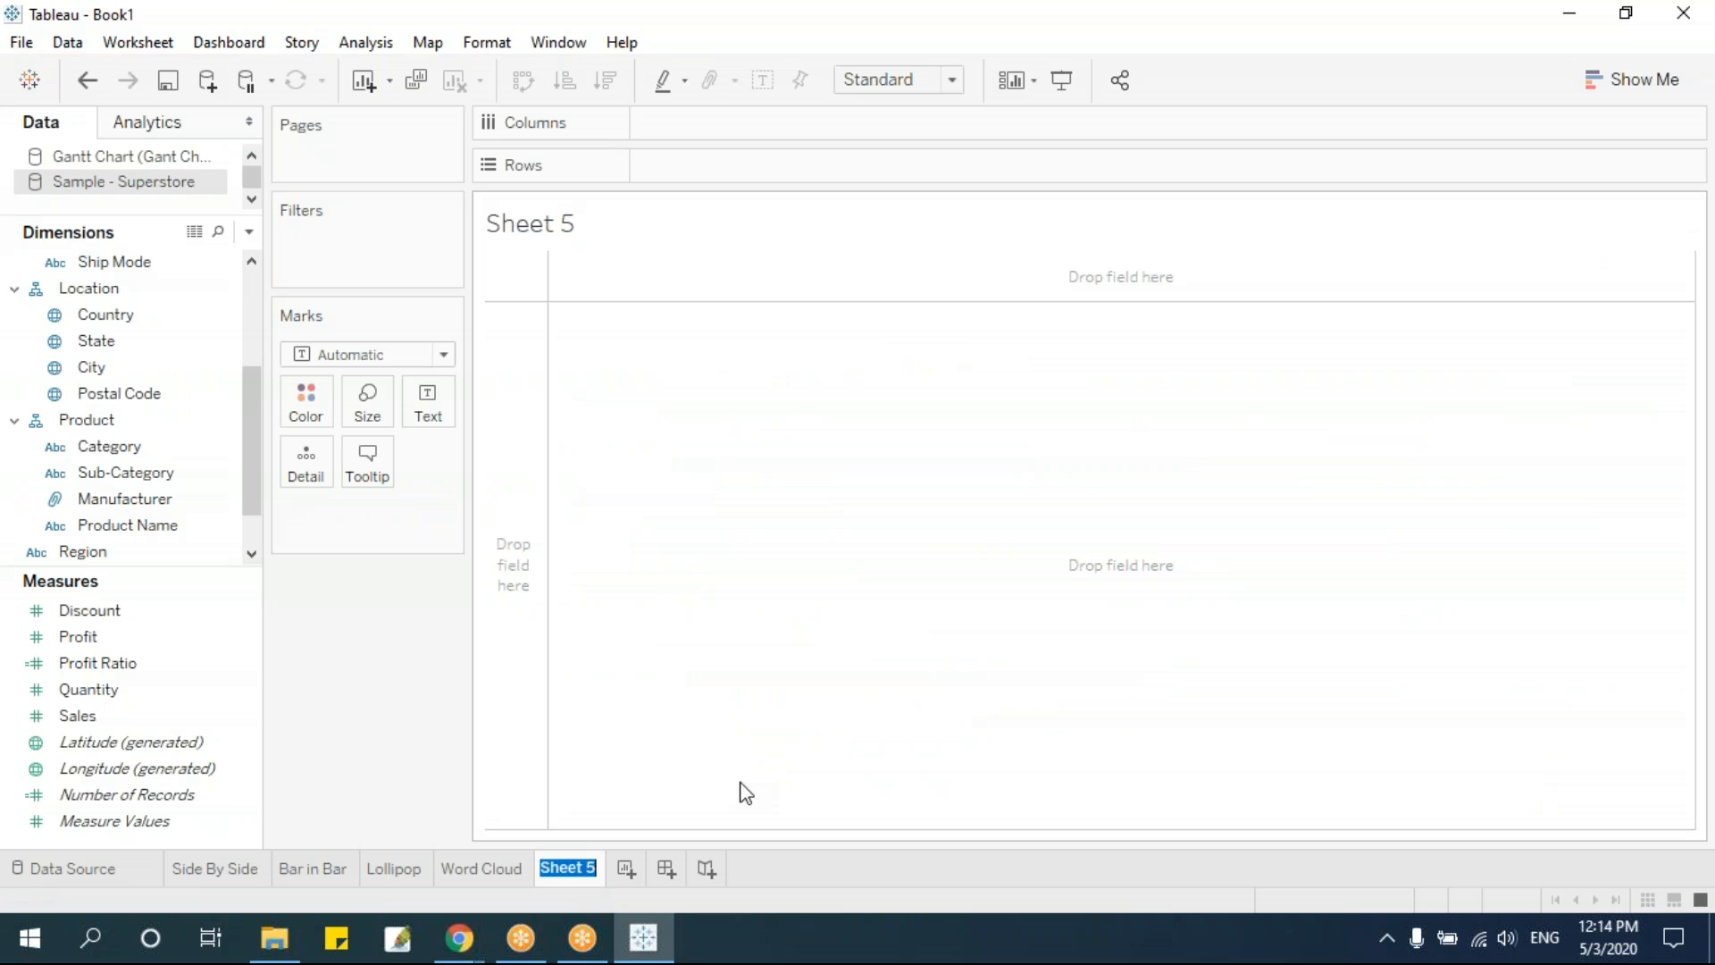
pyautogui.write('Pie in Map')
pyautogui.press('Return')
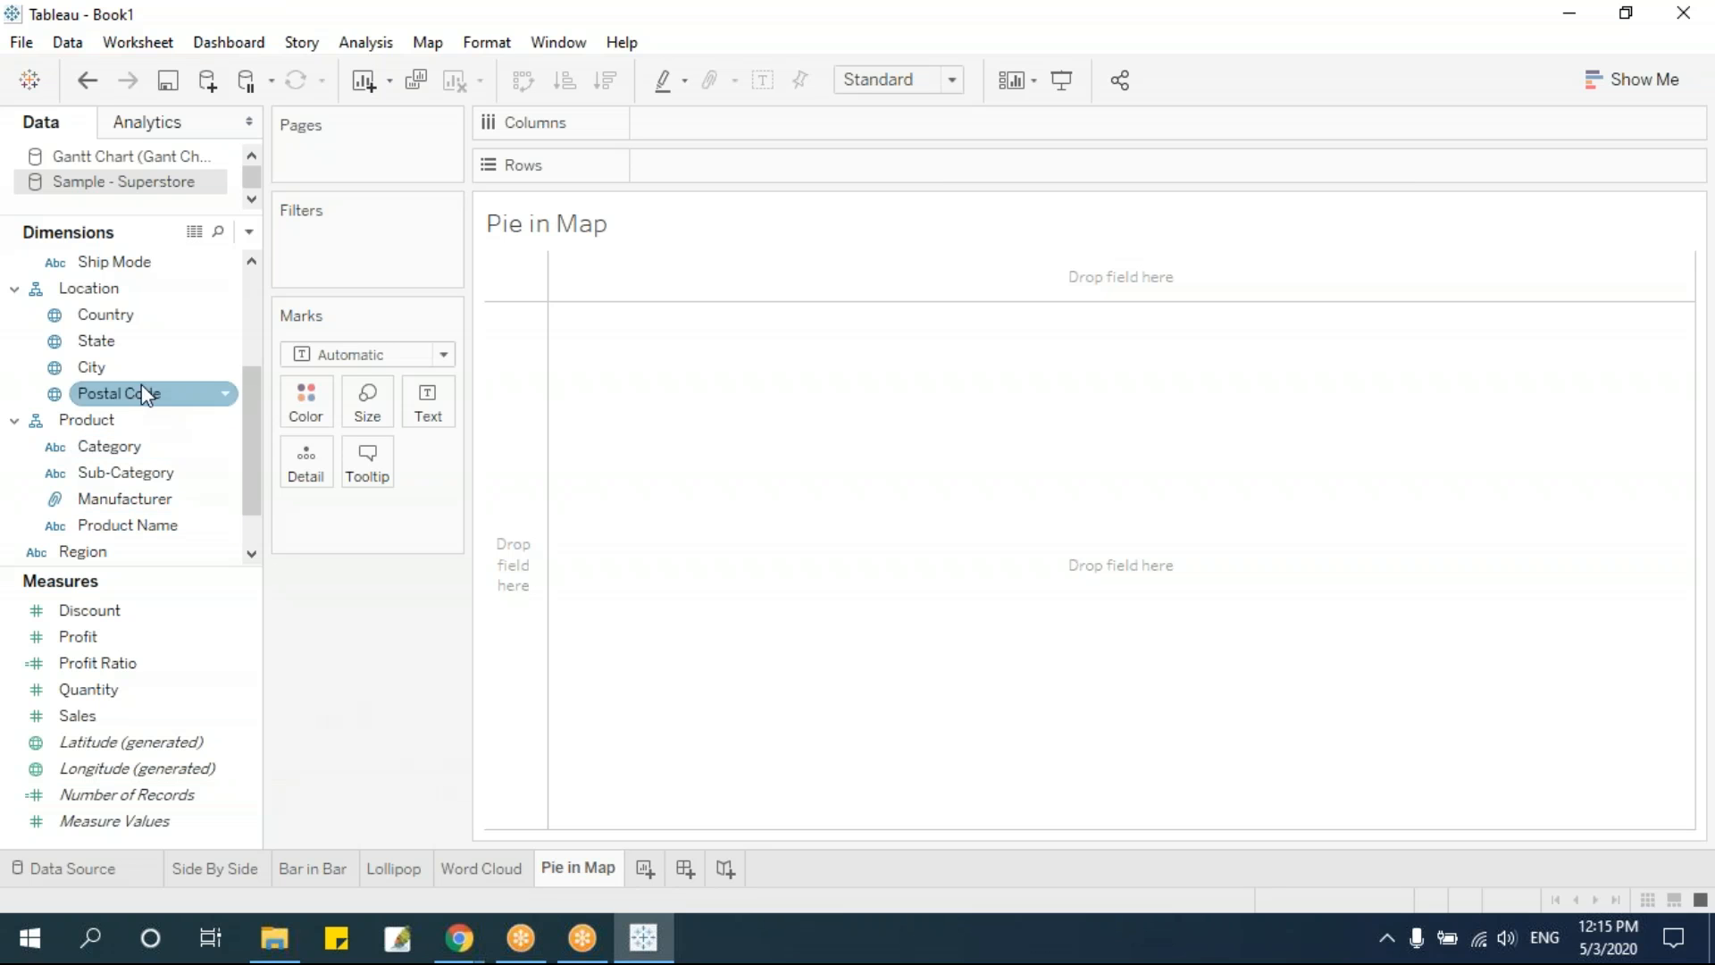
# Plot State in the view as a map and color the states by Sales
pyautogui.click(121, 338)
pyautogui.moveTo(119, 340)
pyautogui.mouseDown()
pyautogui.moveTo(593, 478)
pyautogui.moveTo(790, 335)
pyautogui.mouseUp()
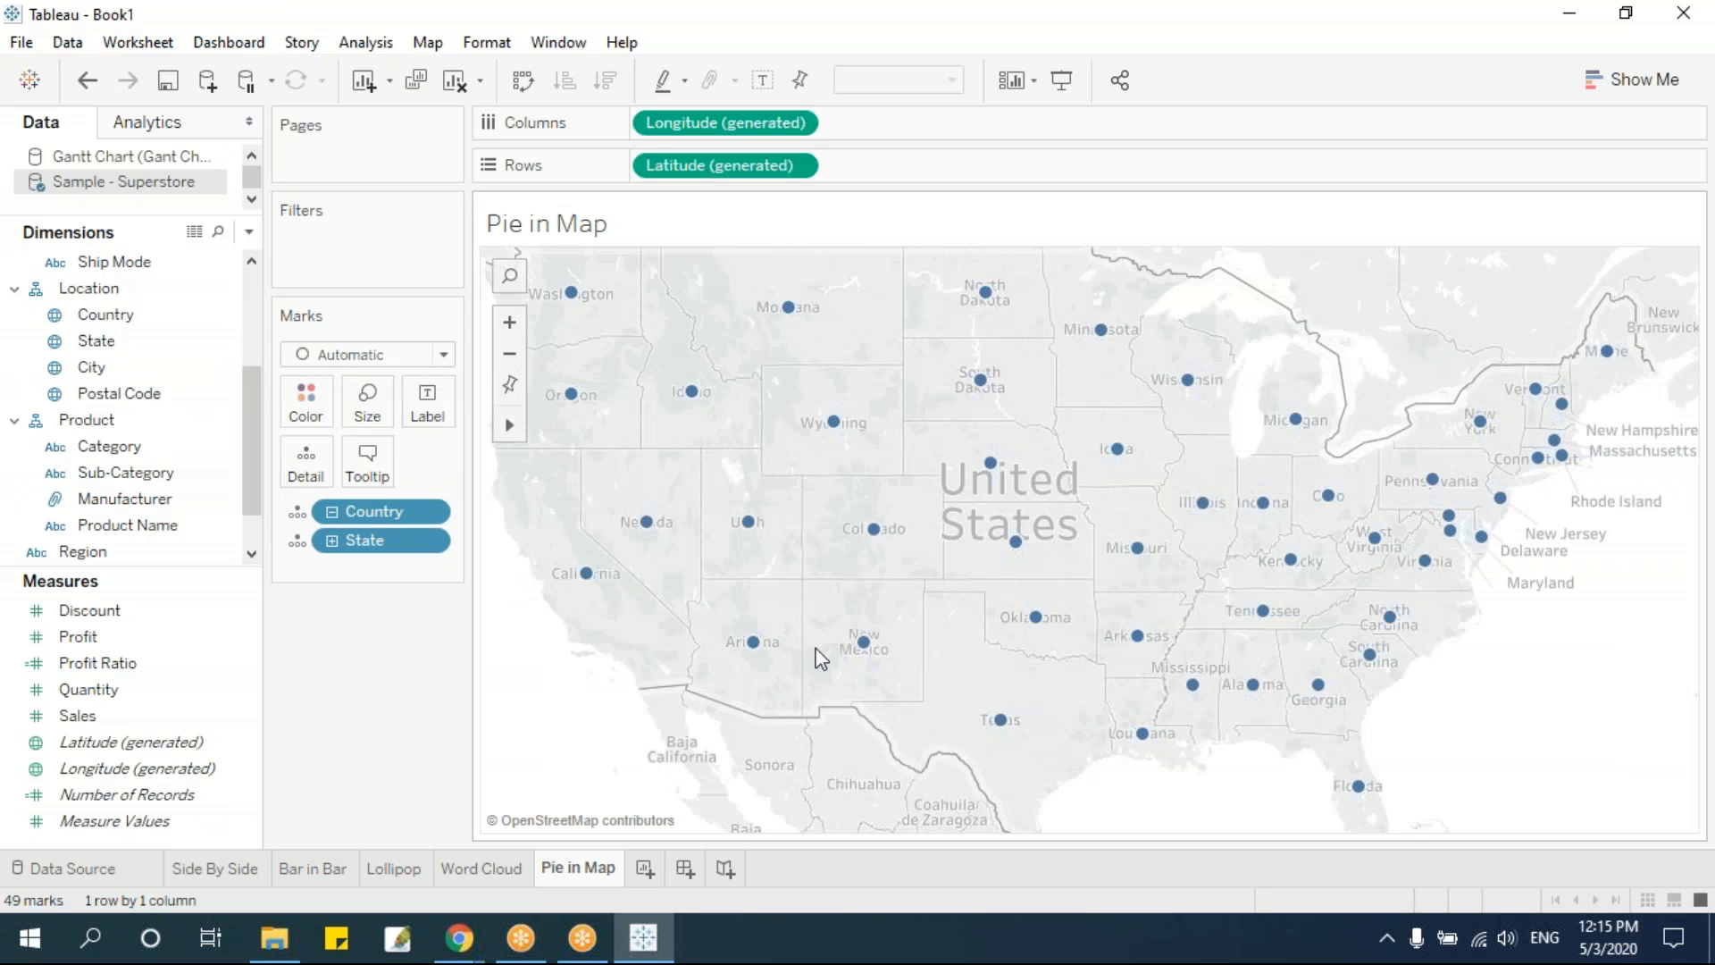
pyautogui.moveTo(77, 715); pyautogui.dragTo(302, 402)
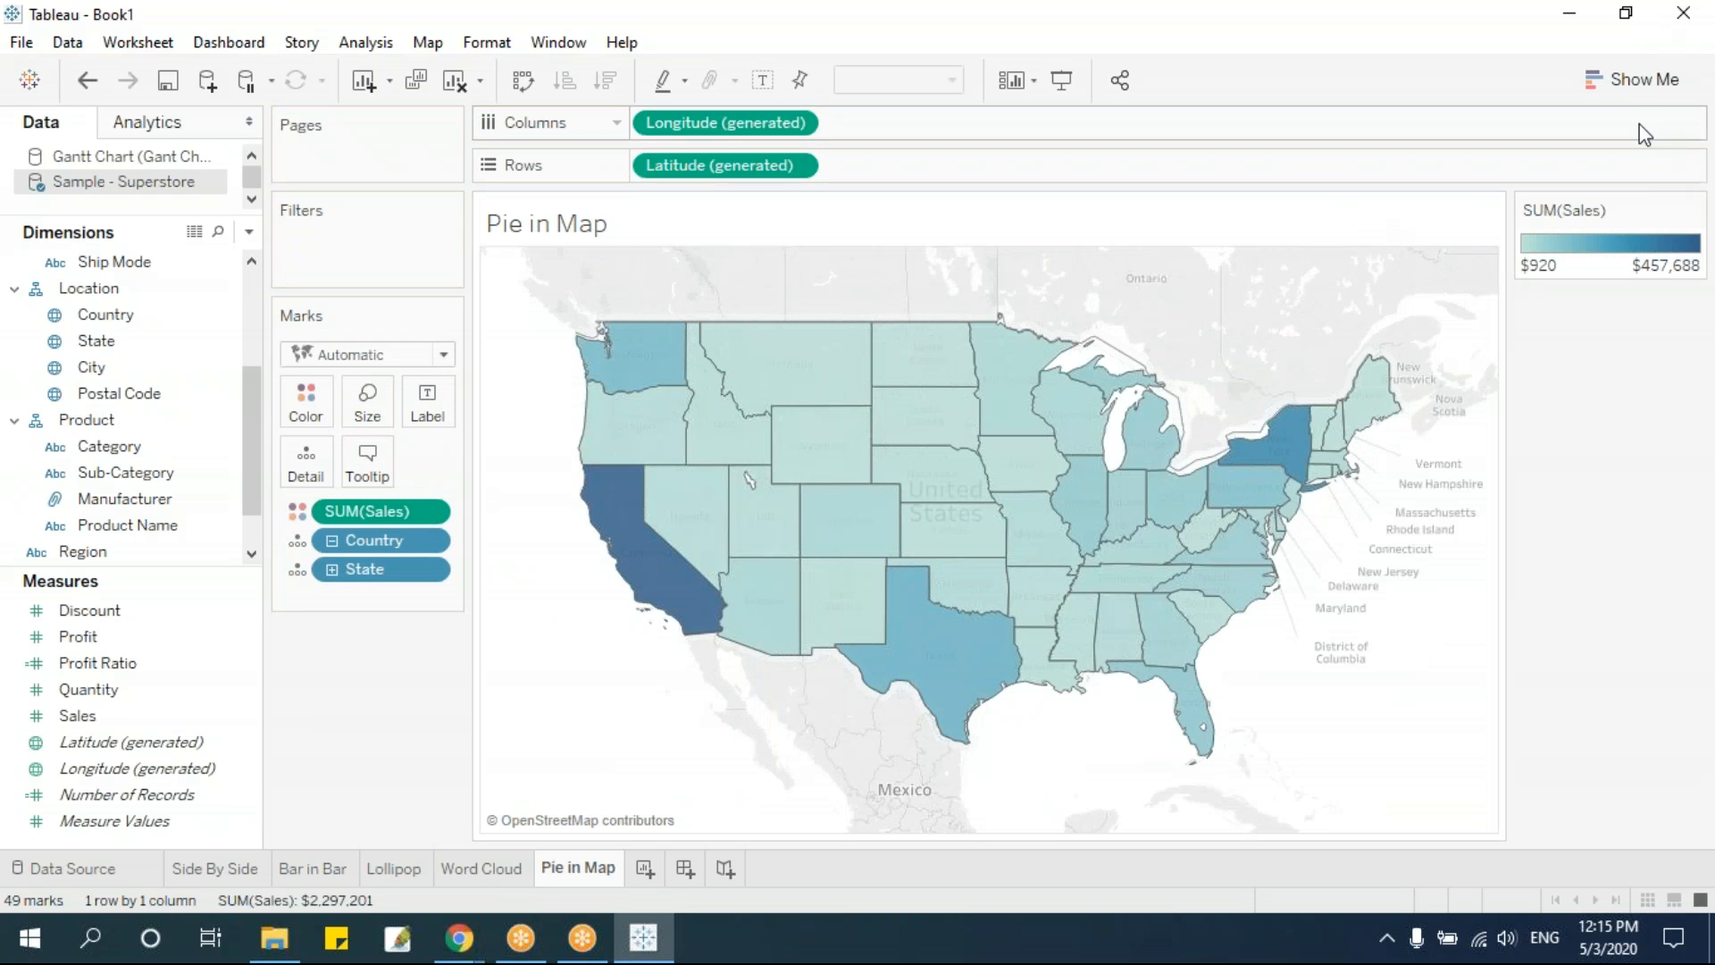
# Convert the map to a symbol map sized by Sales and remove Country from its marks
pyautogui.click(1643, 79)
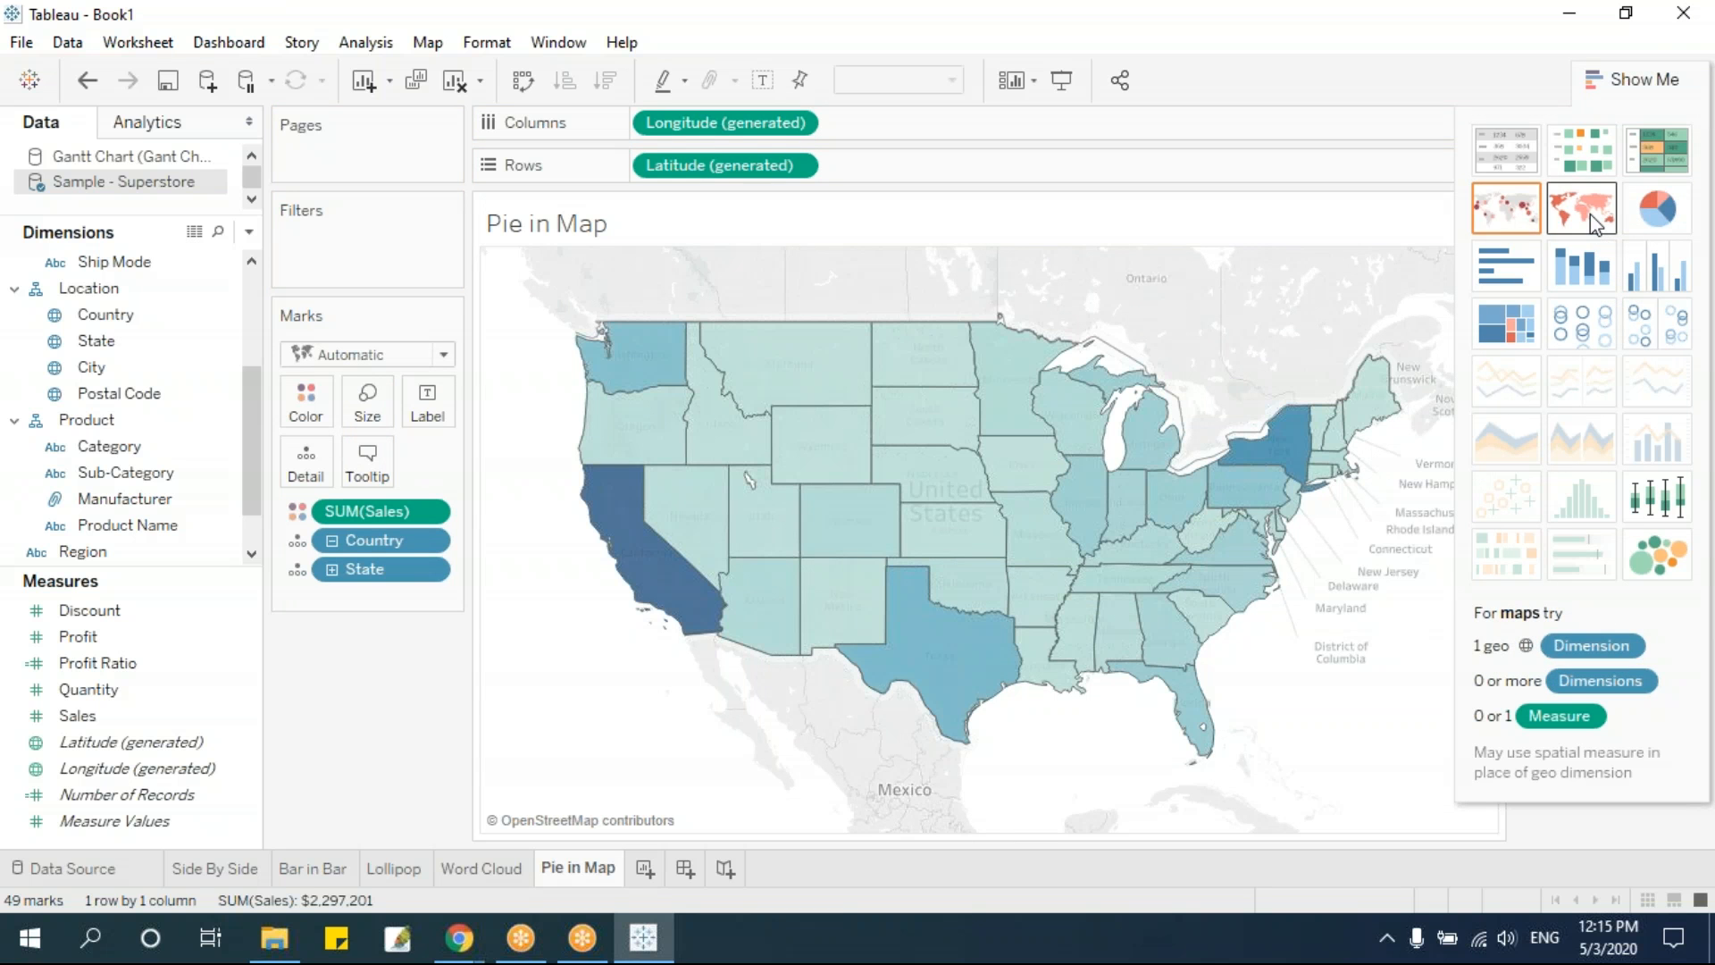
pyautogui.click(1595, 223)
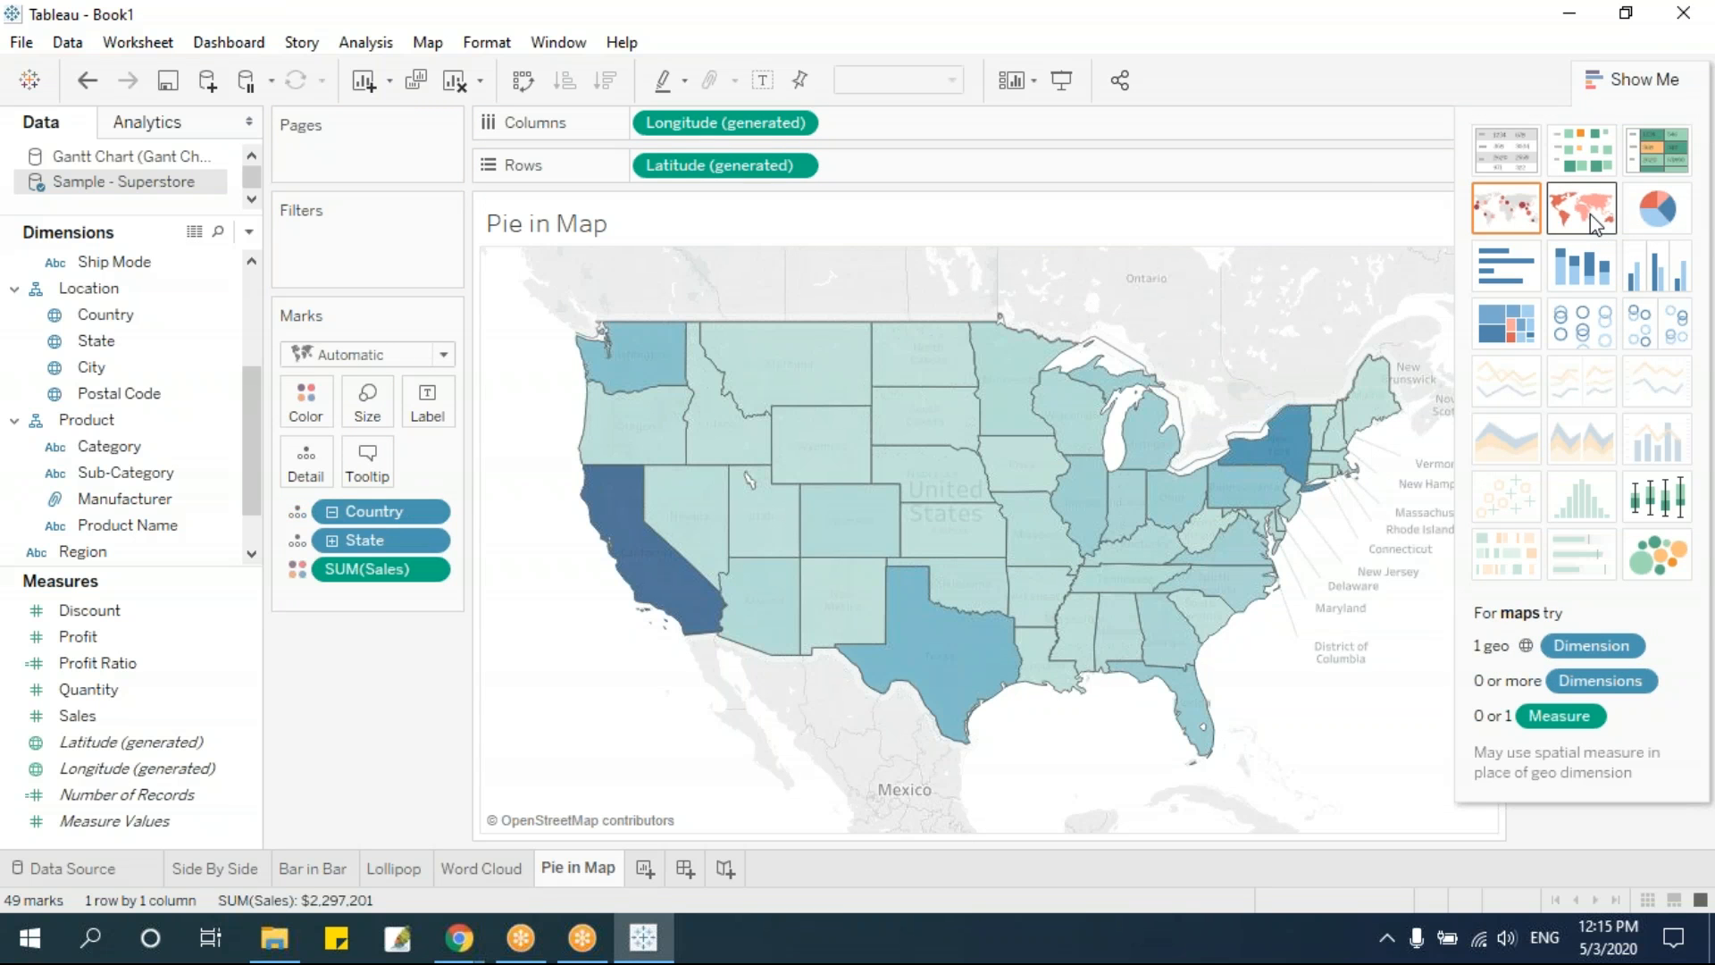
pyautogui.click(1507, 210)
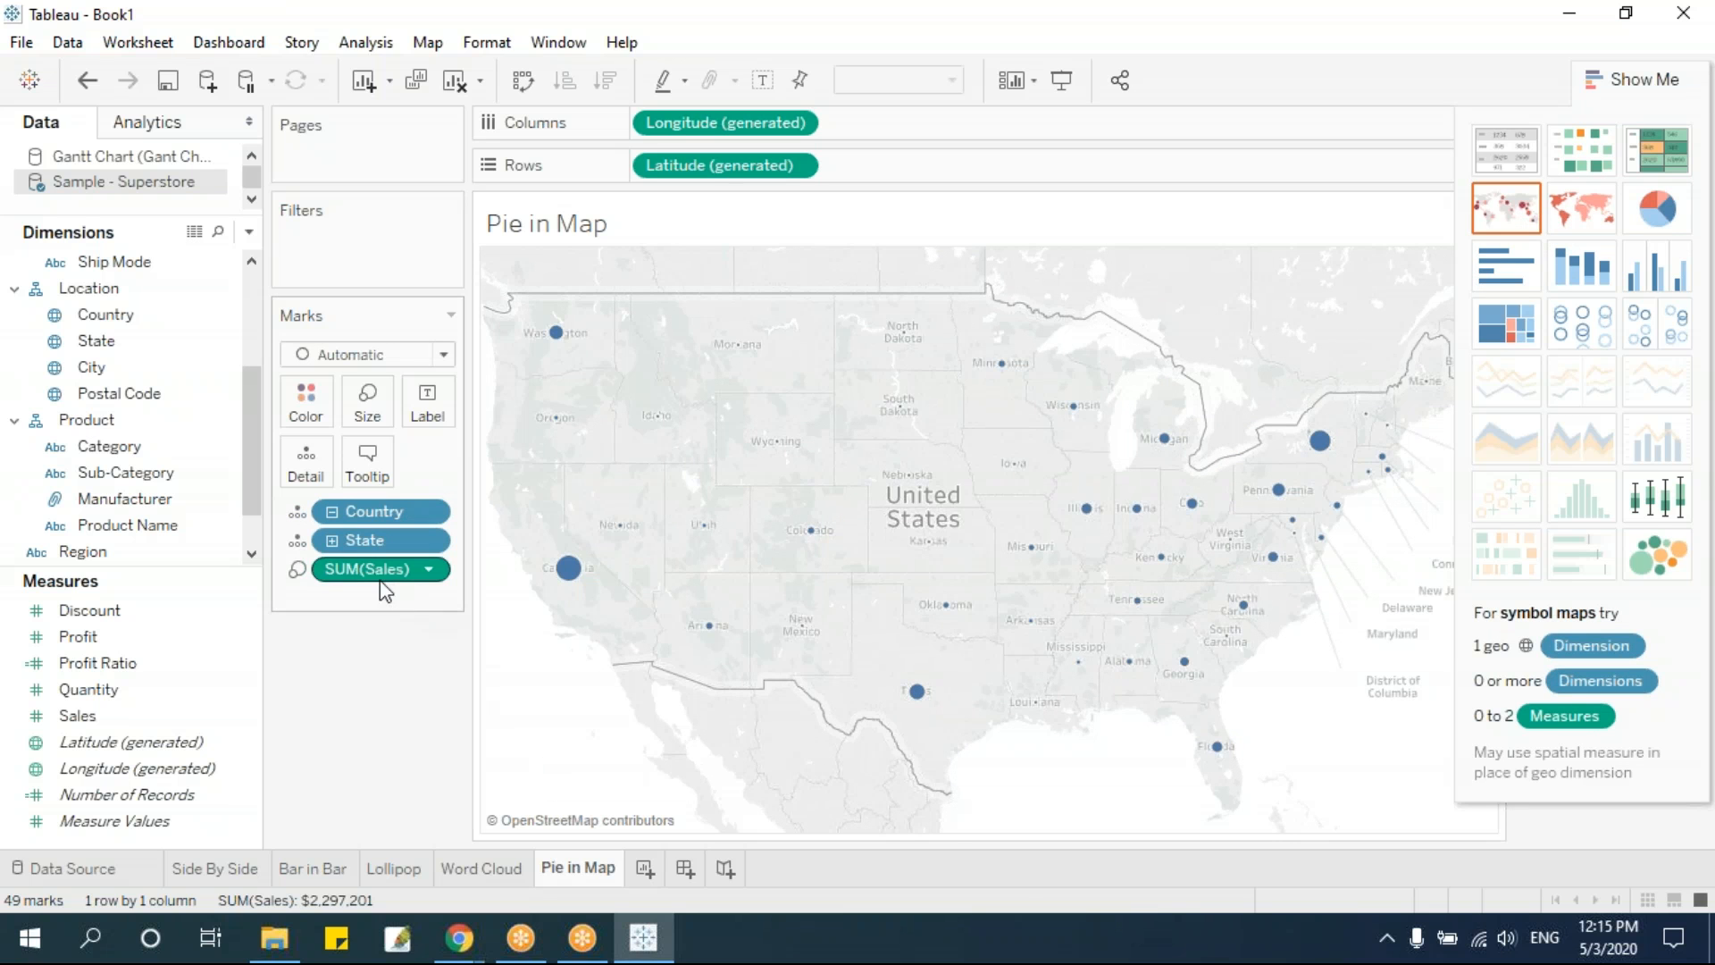
pyautogui.moveTo(370, 511); pyautogui.dragTo(433, 568)
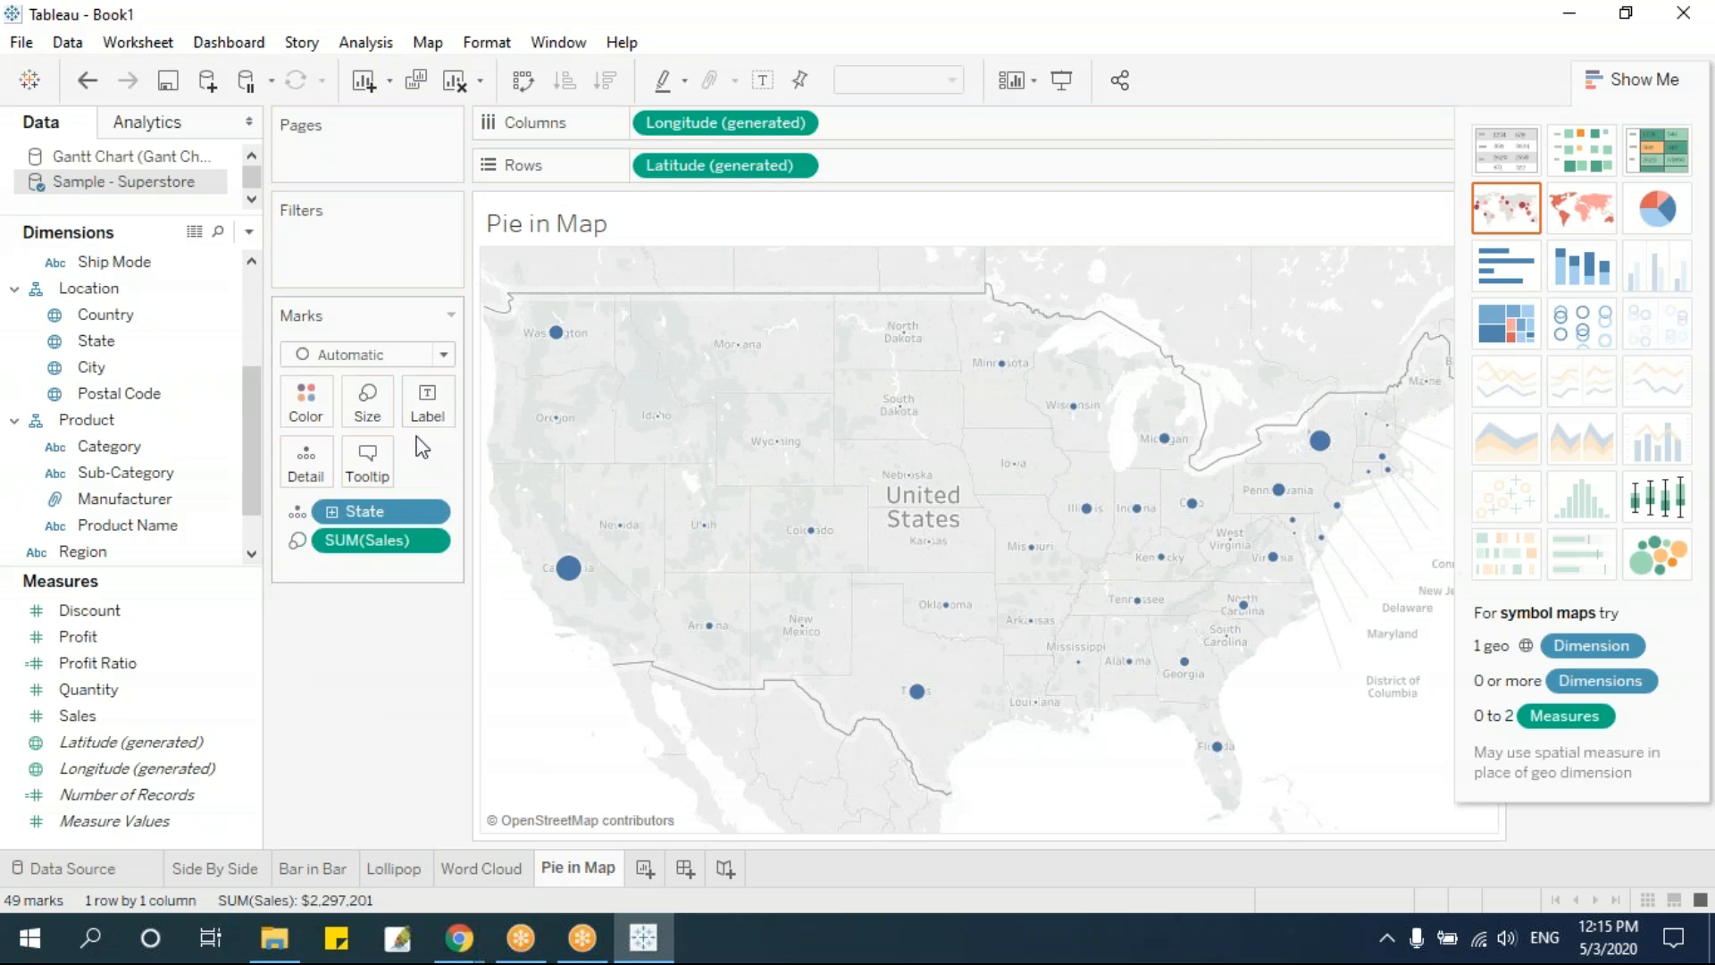
# Enlarge the circle marks on the symbol map
pyautogui.click(367, 404)
pyautogui.moveTo(453, 465); pyautogui.dragTo(463, 536)
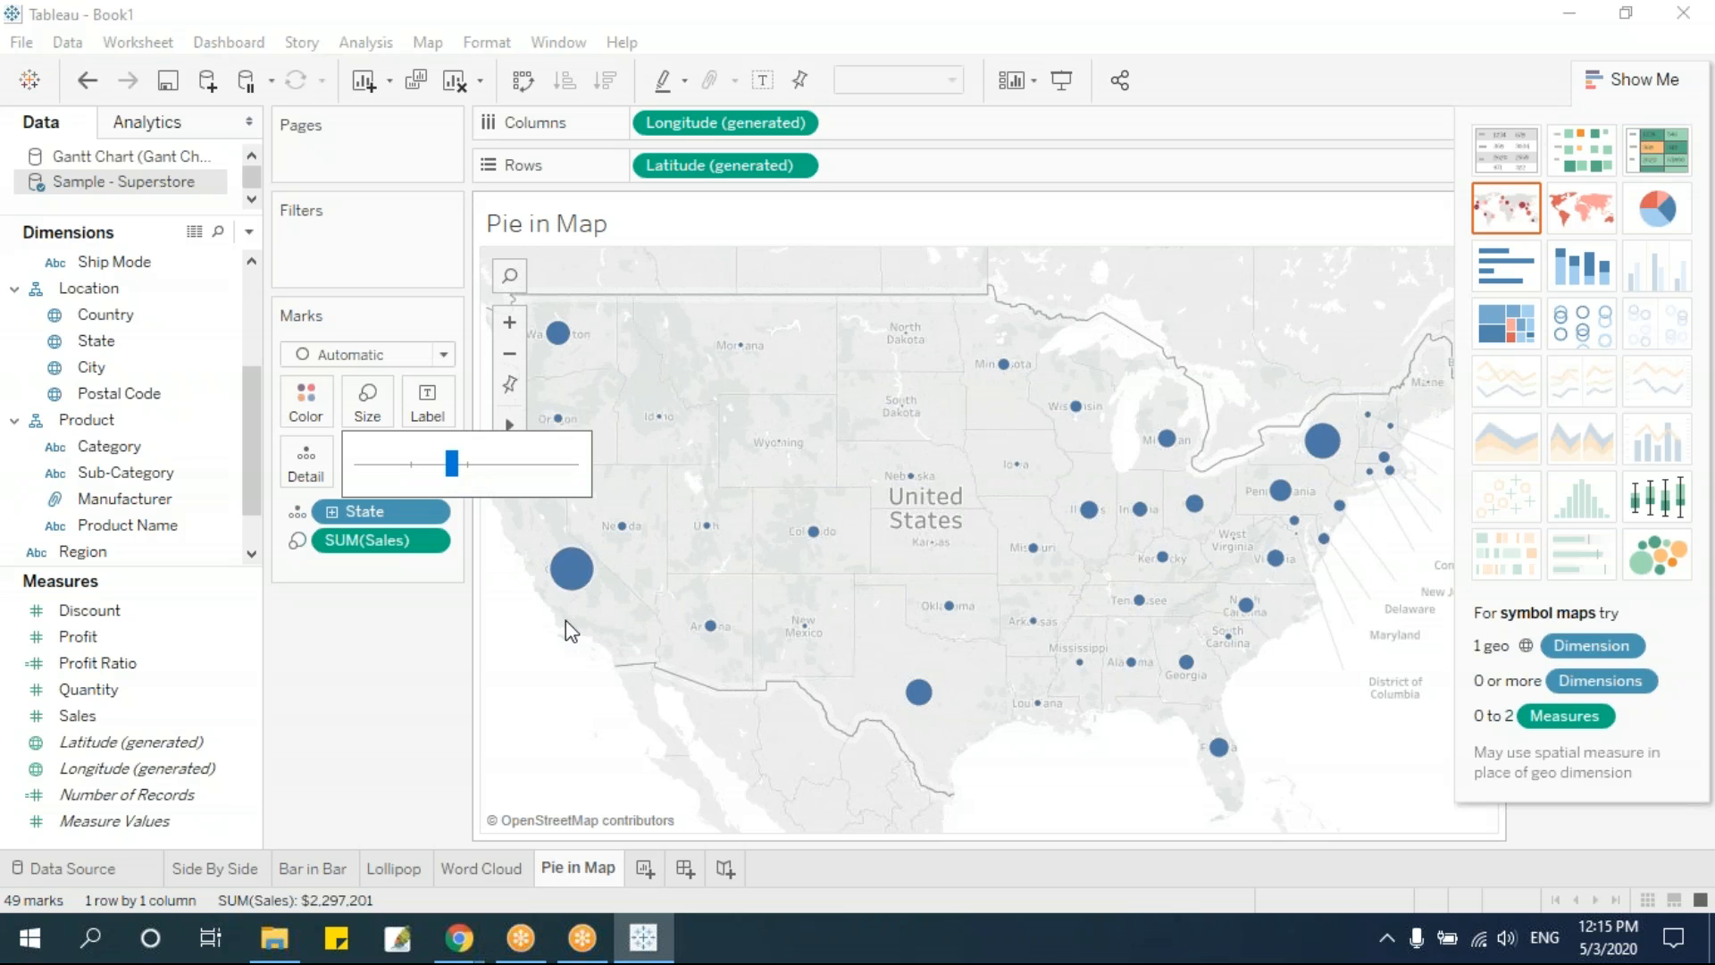
pyautogui.moveTo(562, 564)
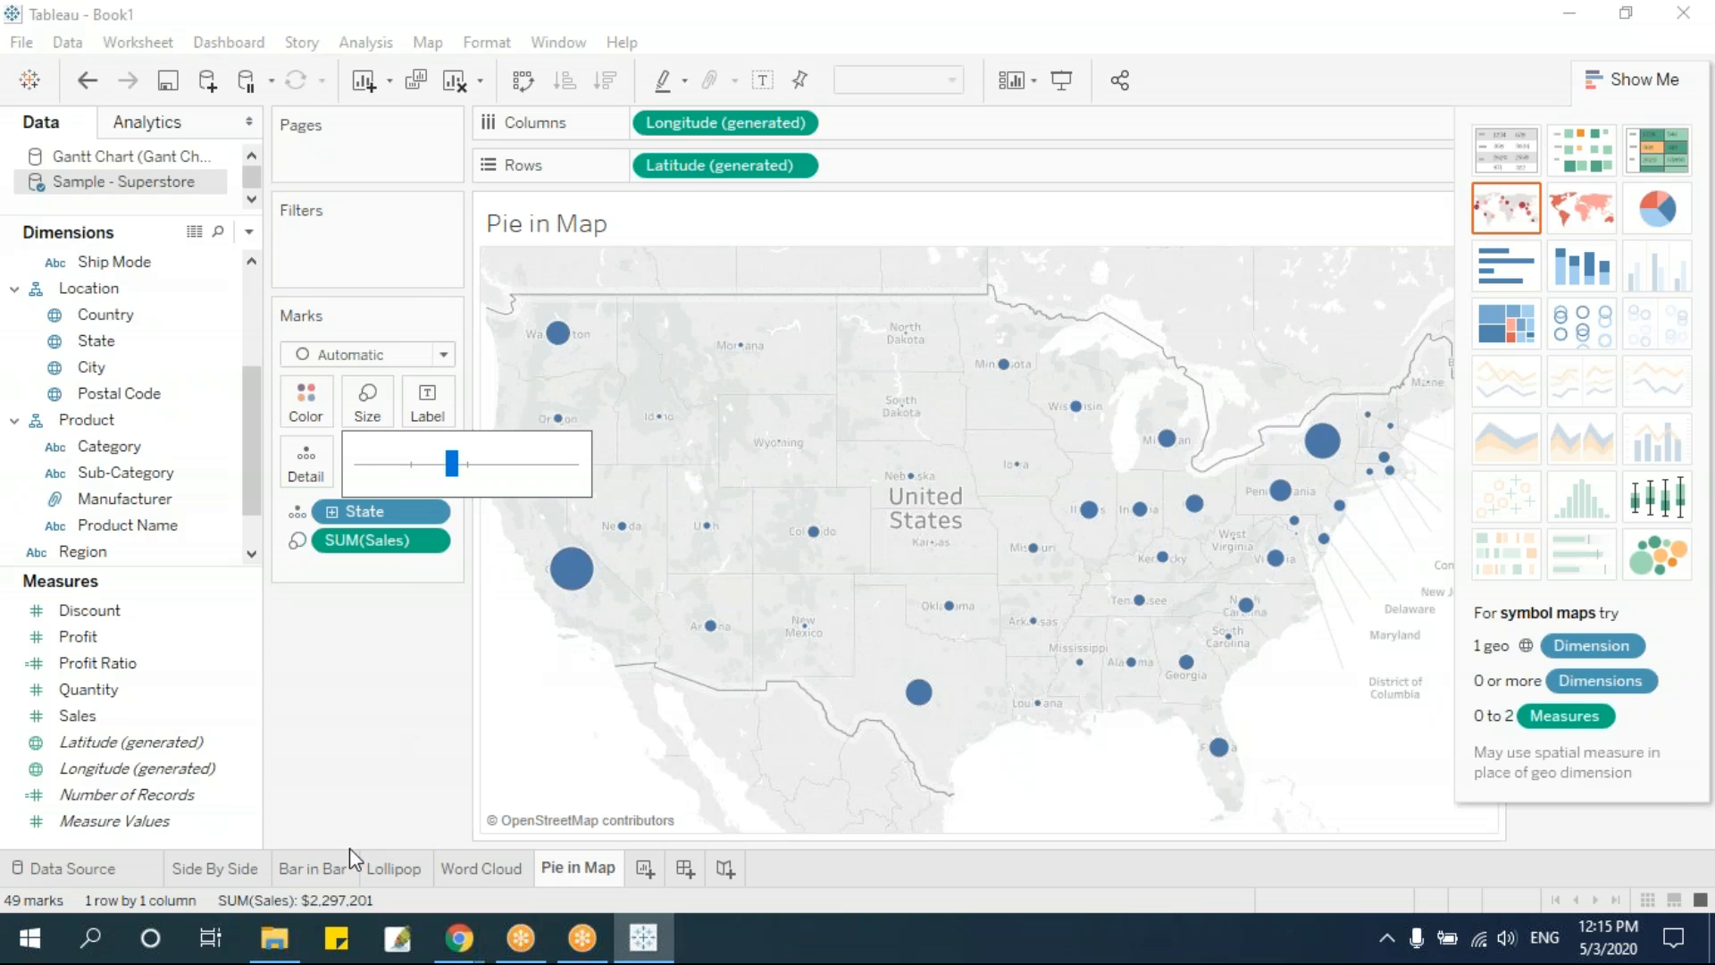
pyautogui.click(452, 673)
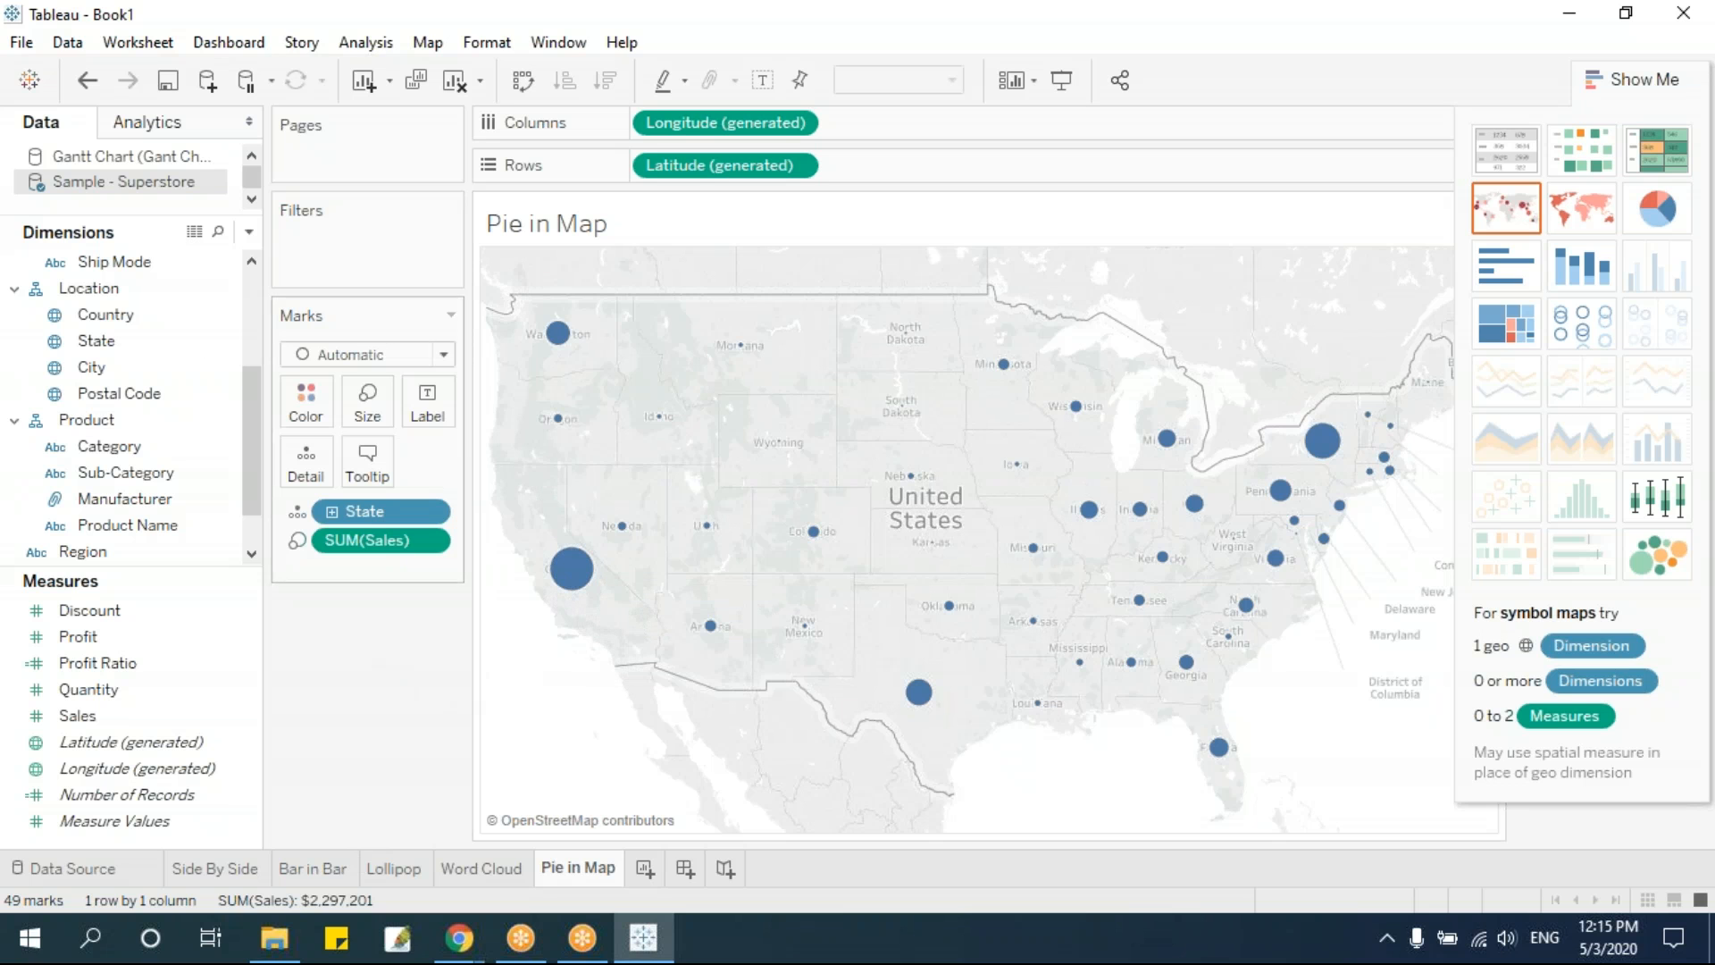
# Color the map's circle marks by Ship Mode
pyautogui.moveTo(249, 426); pyautogui.dragTo(250, 363)
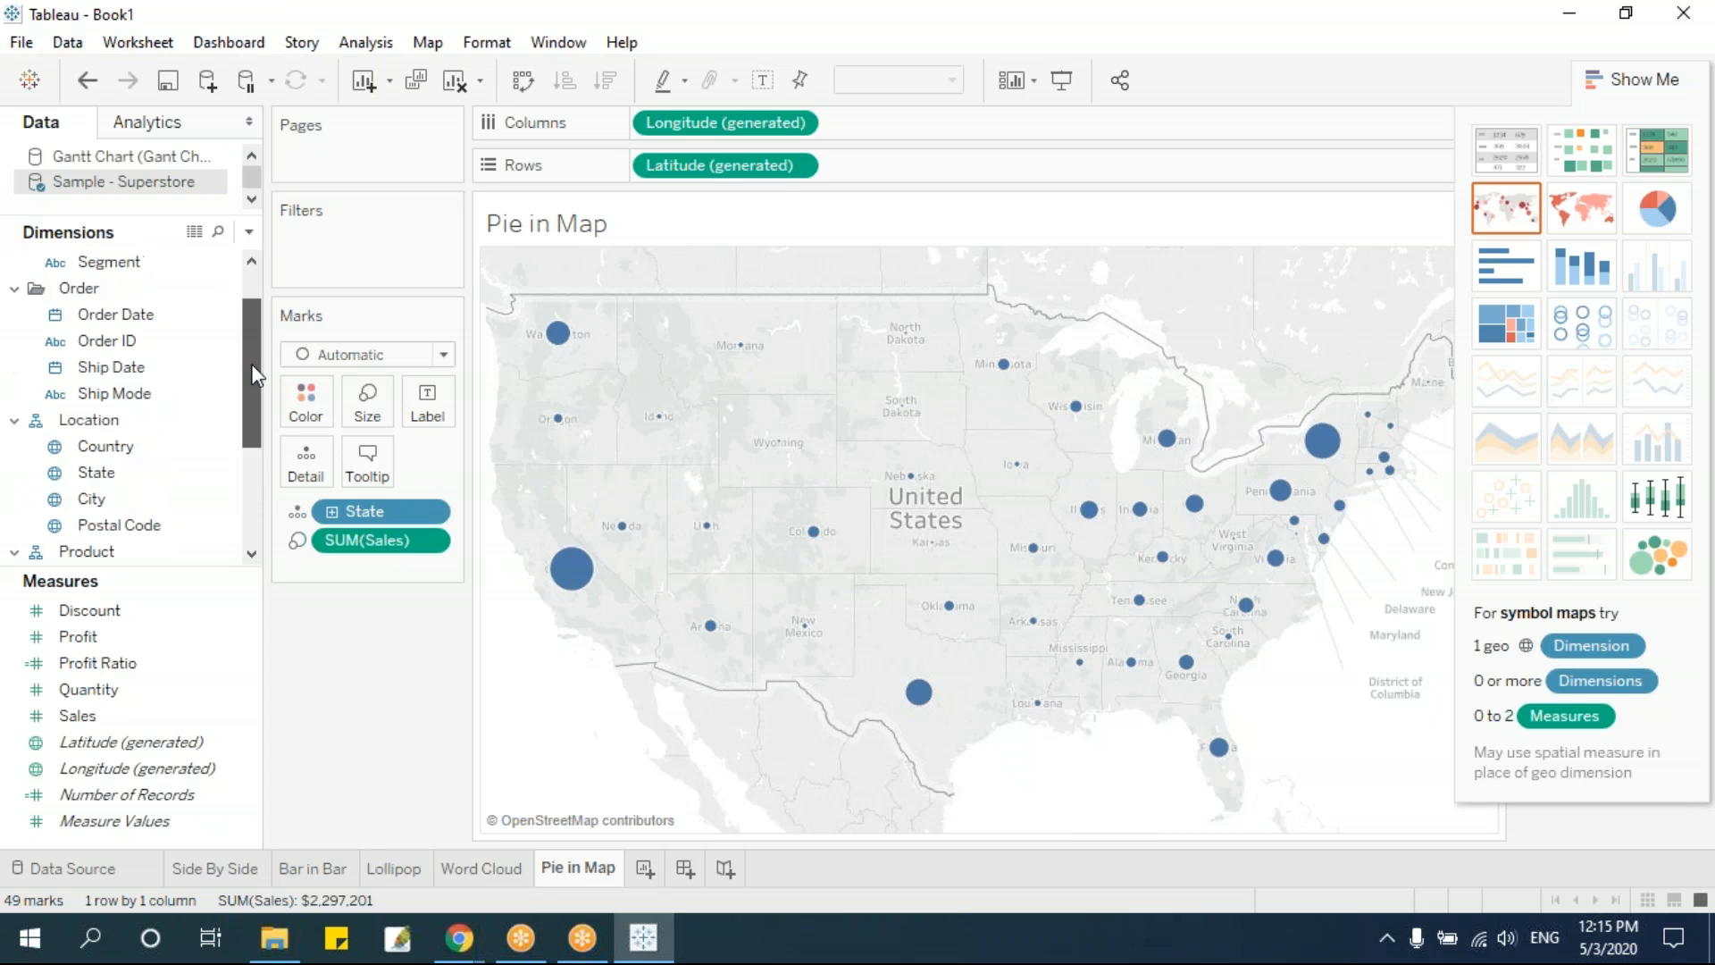
pyautogui.moveTo(152, 393); pyautogui.dragTo(313, 413)
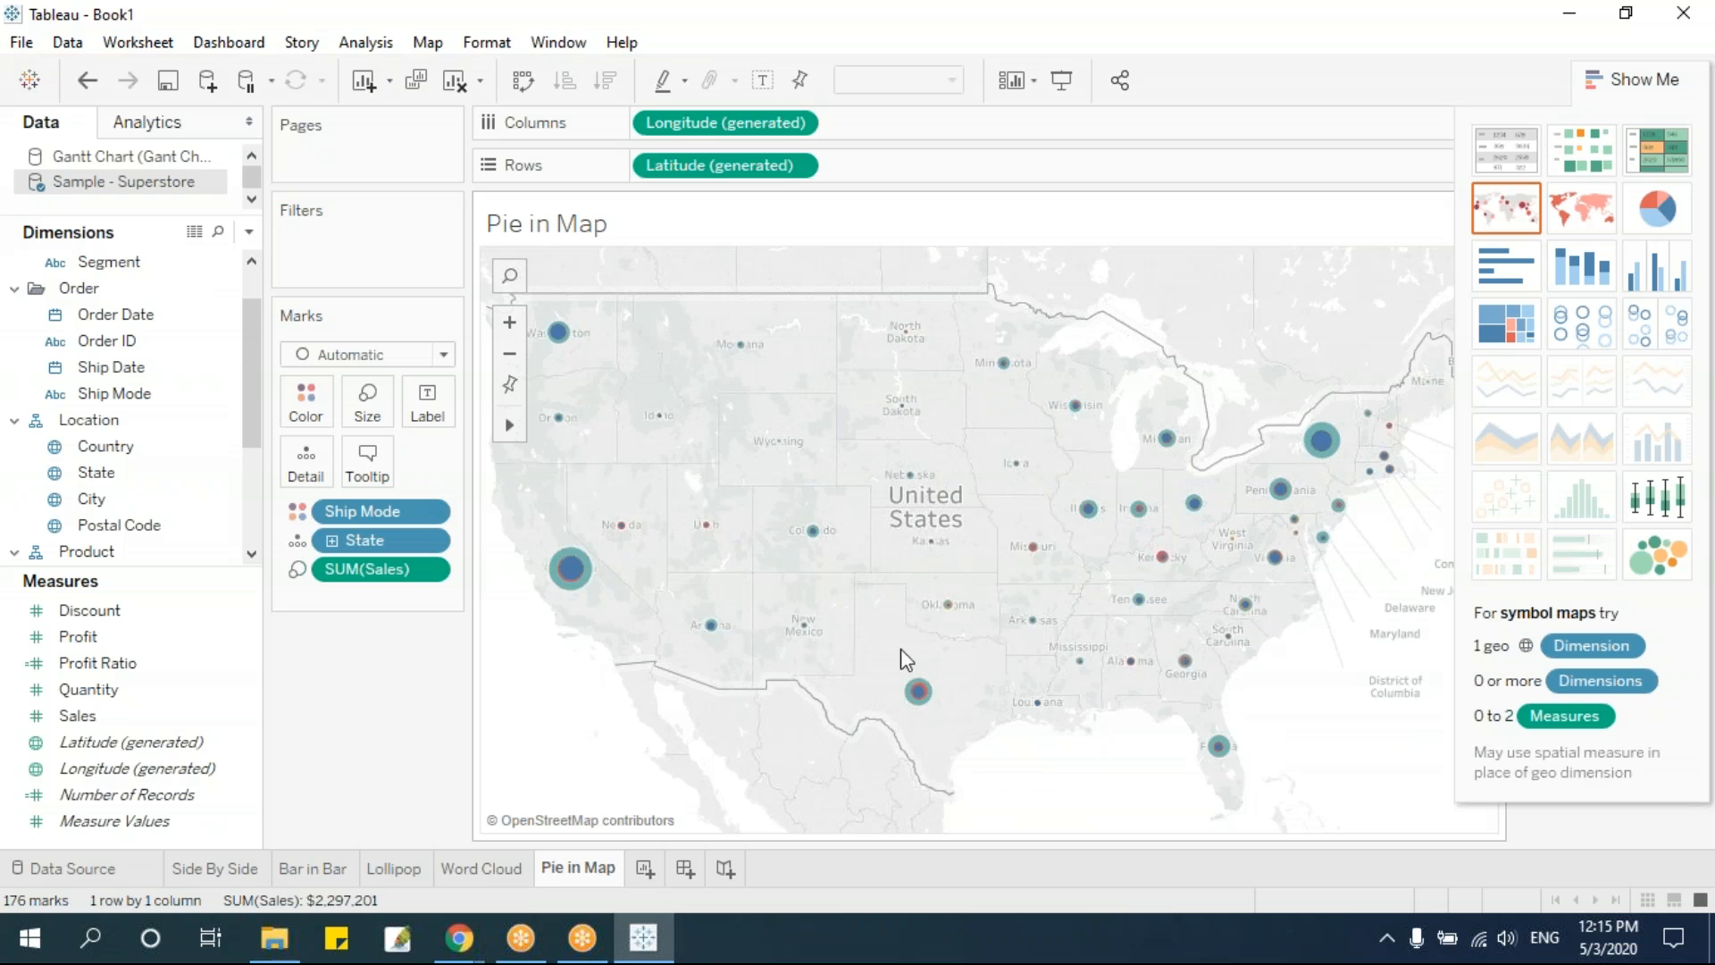
# Examine the Ship Mode circles of individual states around Kansas, Missouri and Illinois up close on the map
pyautogui.click(510, 321)
pyautogui.click(509, 322)
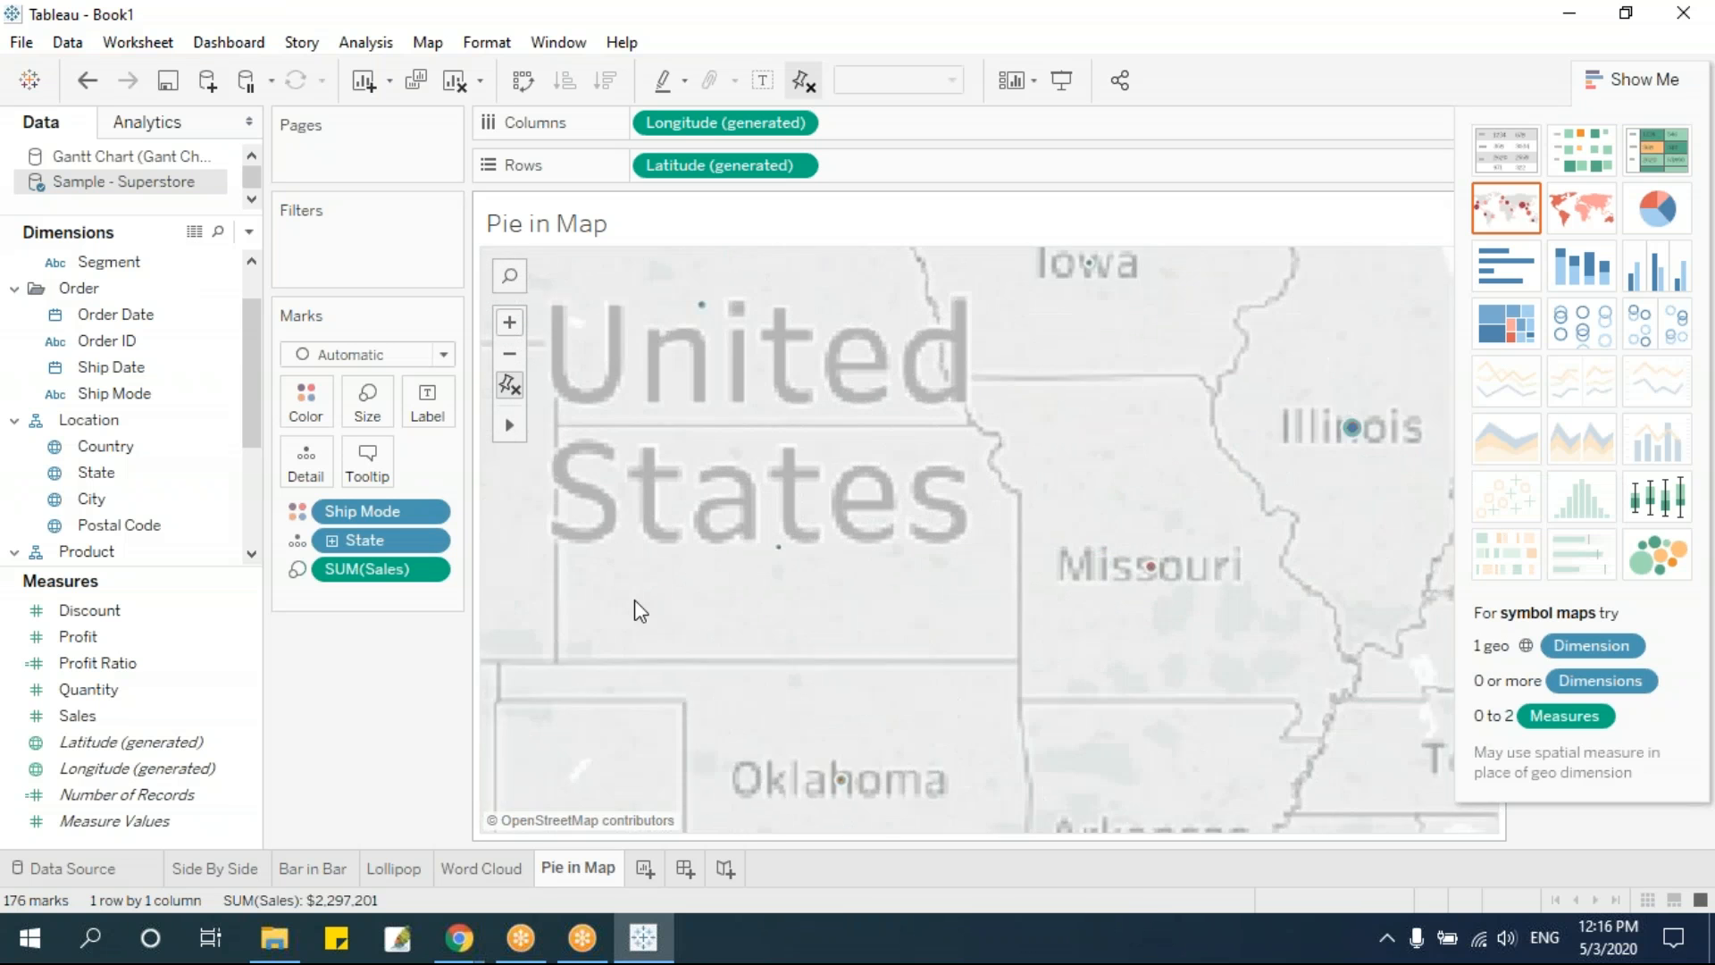
pyautogui.scroll(2, 671, 623)
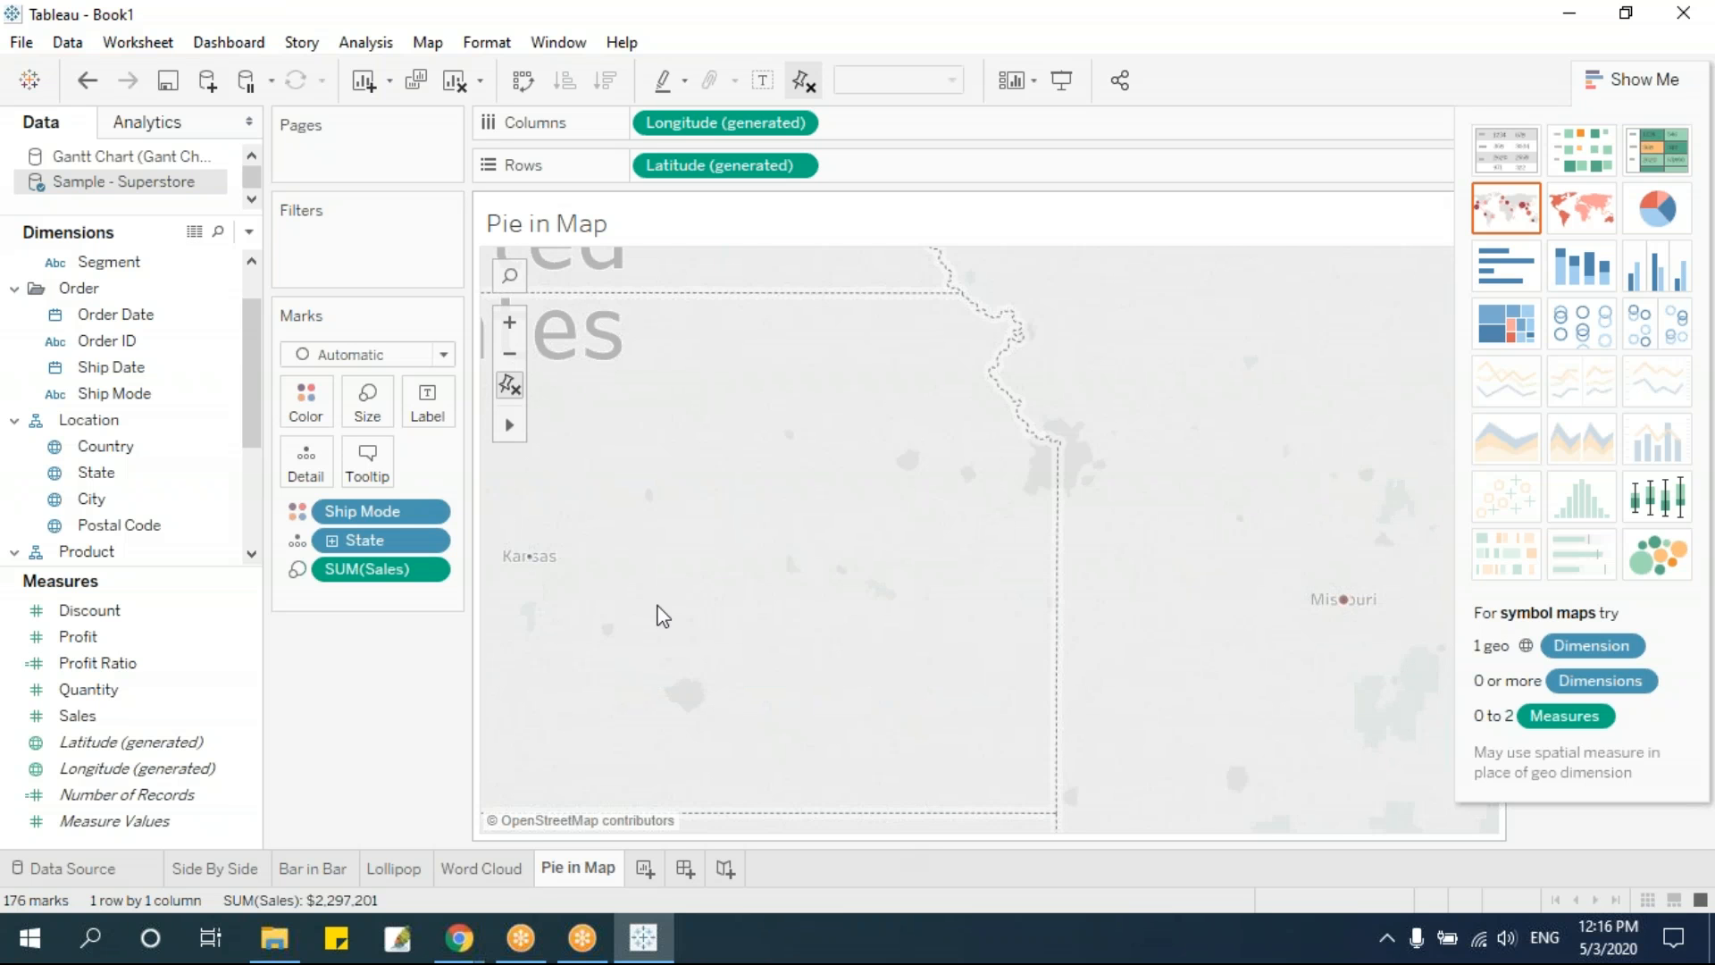
pyautogui.scroll(-2, 662, 616)
pyautogui.scroll(-2, 662, 617)
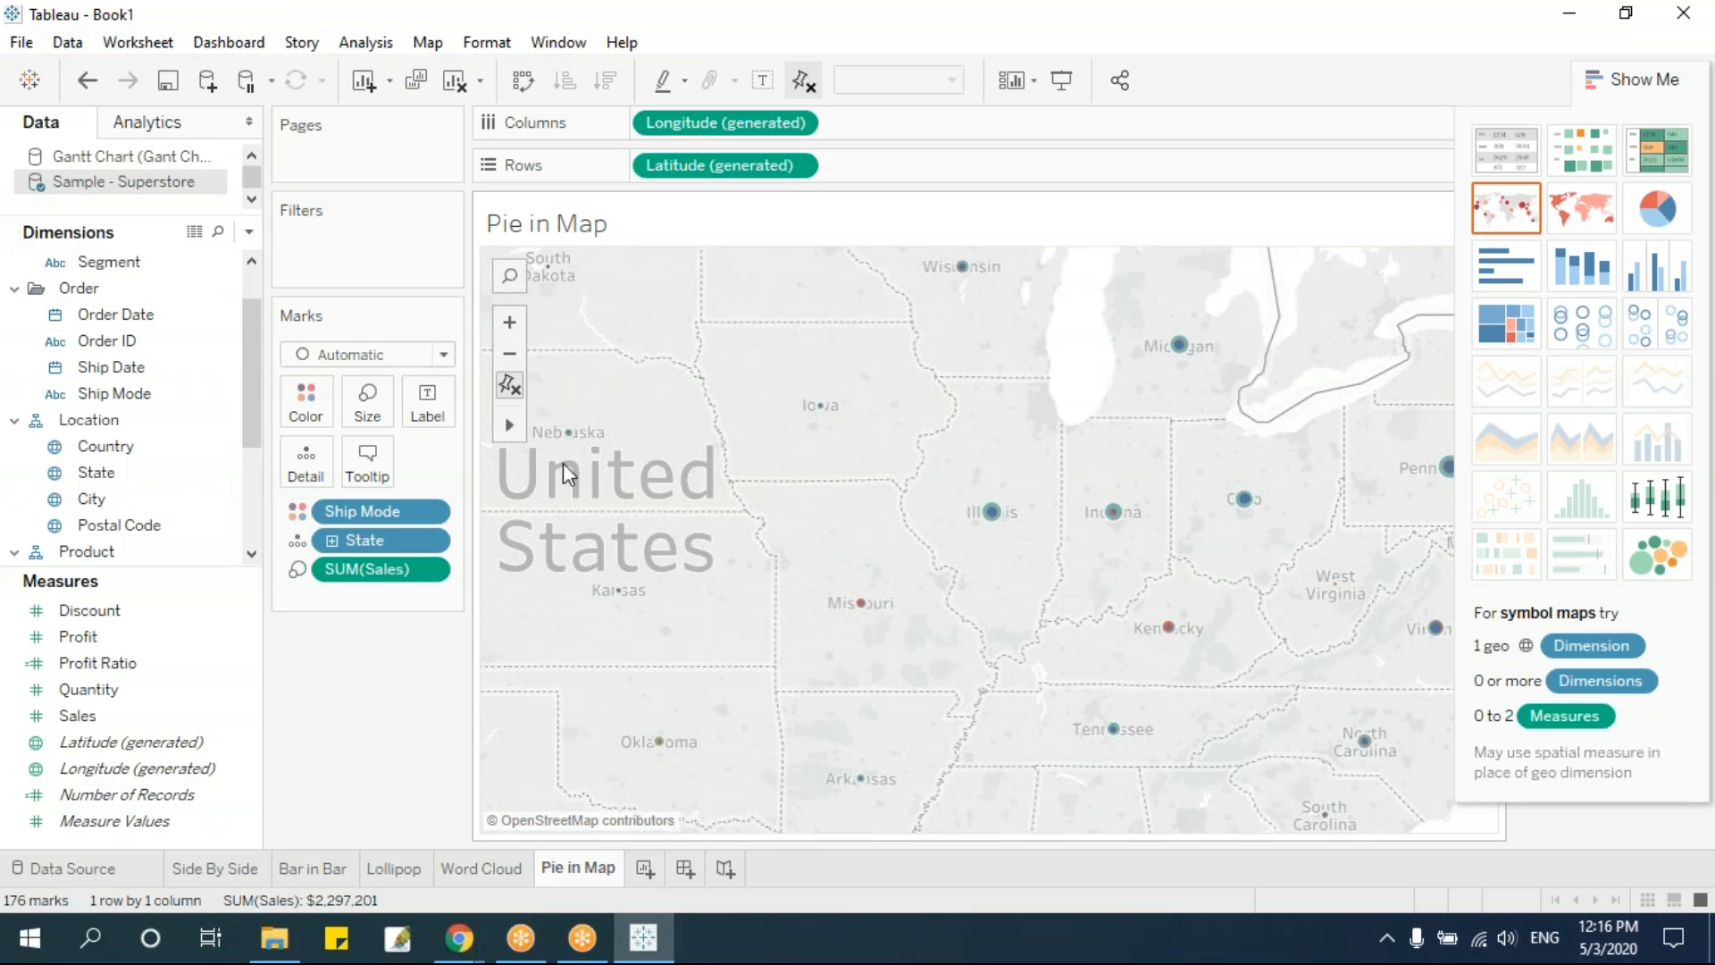
pyautogui.moveTo(865, 420); pyautogui.dragTo(1158, 676)
pyautogui.click(1032, 566)
pyautogui.moveTo(989, 510)
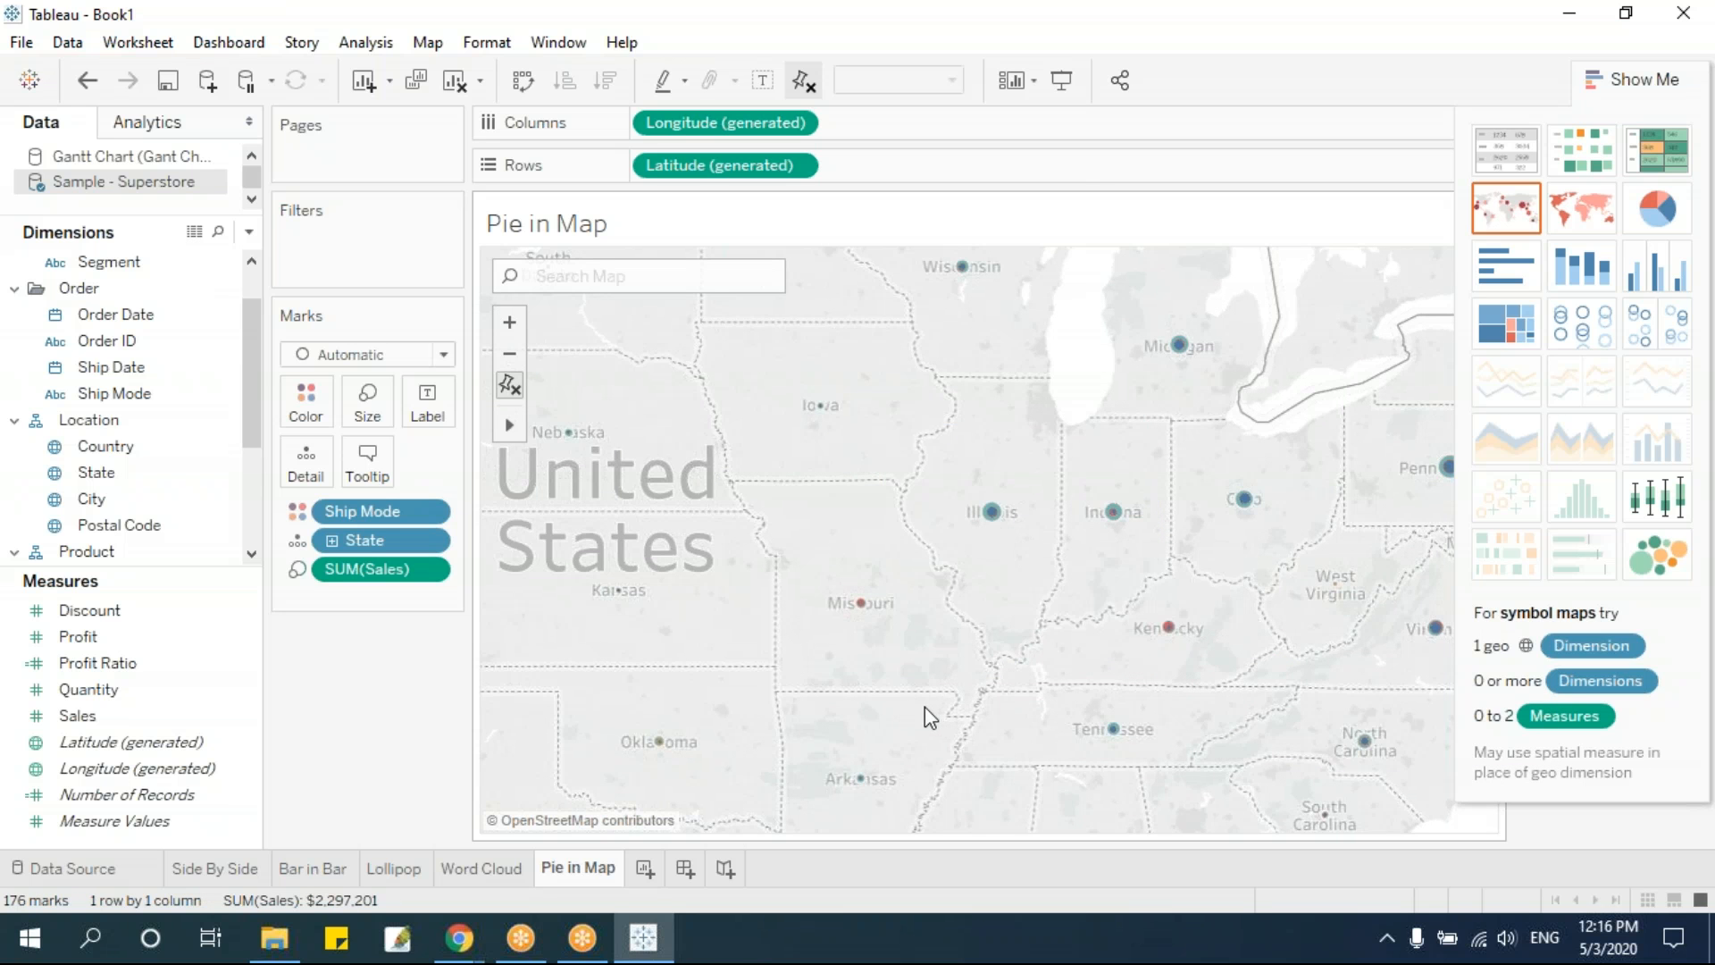
# Change the map's mark type to Pie so each state shows its Ship Mode split
pyautogui.click(444, 354)
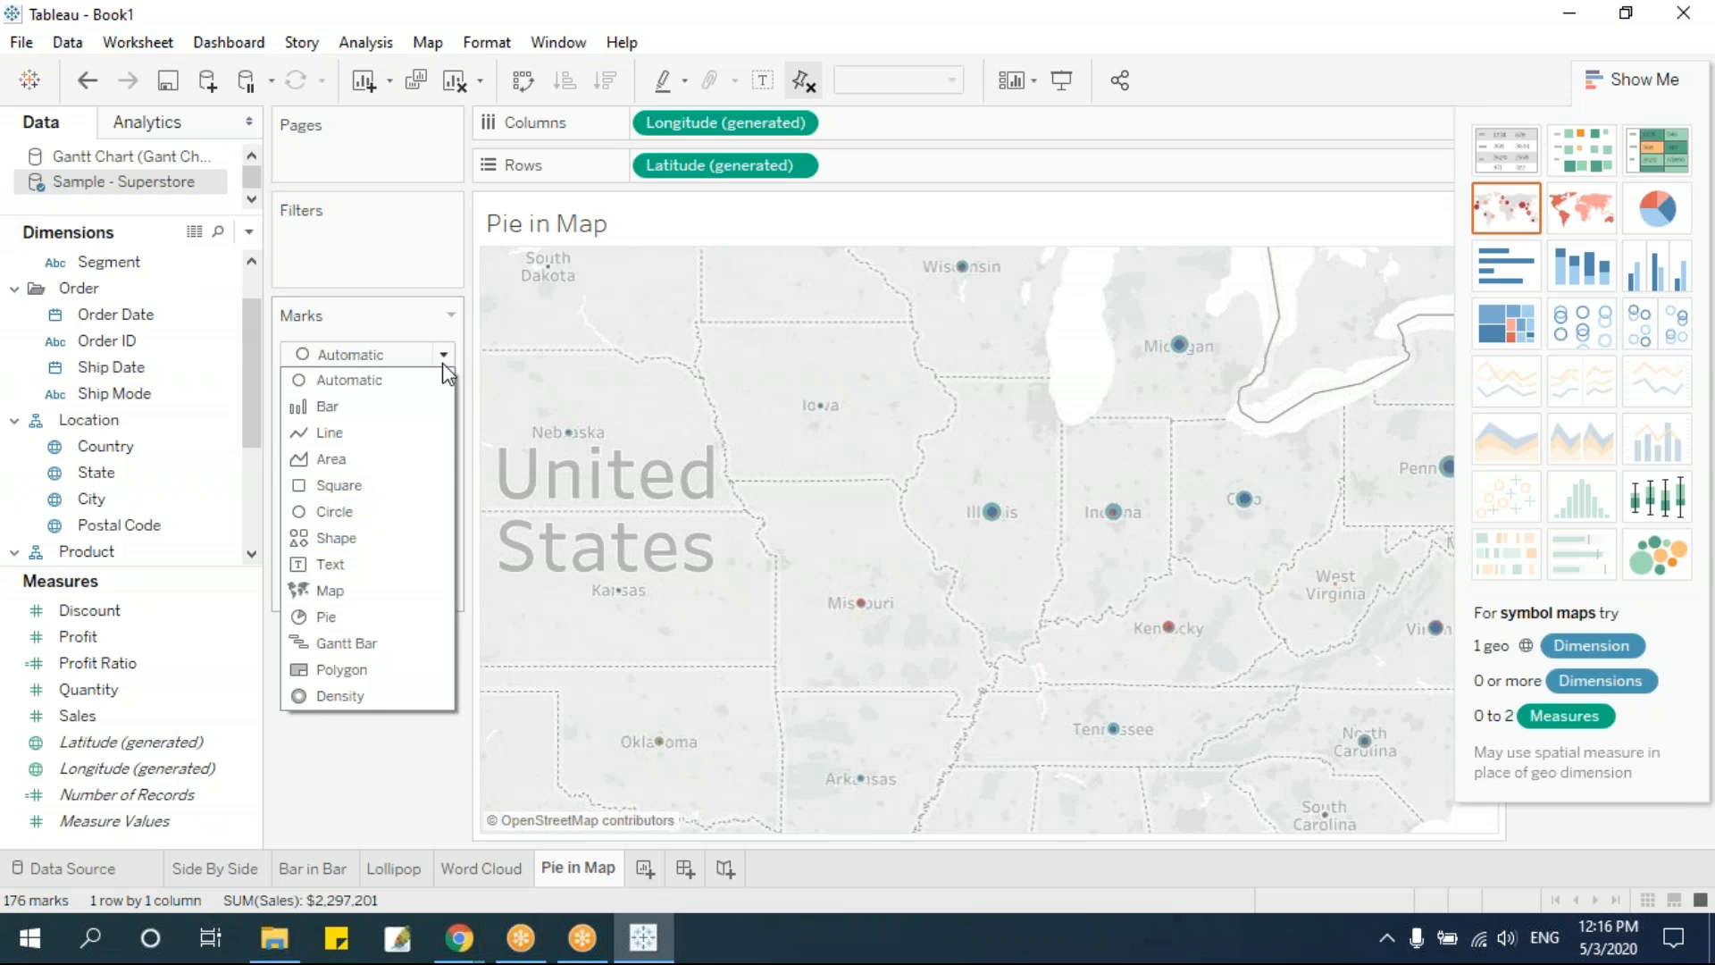
pyautogui.click(357, 617)
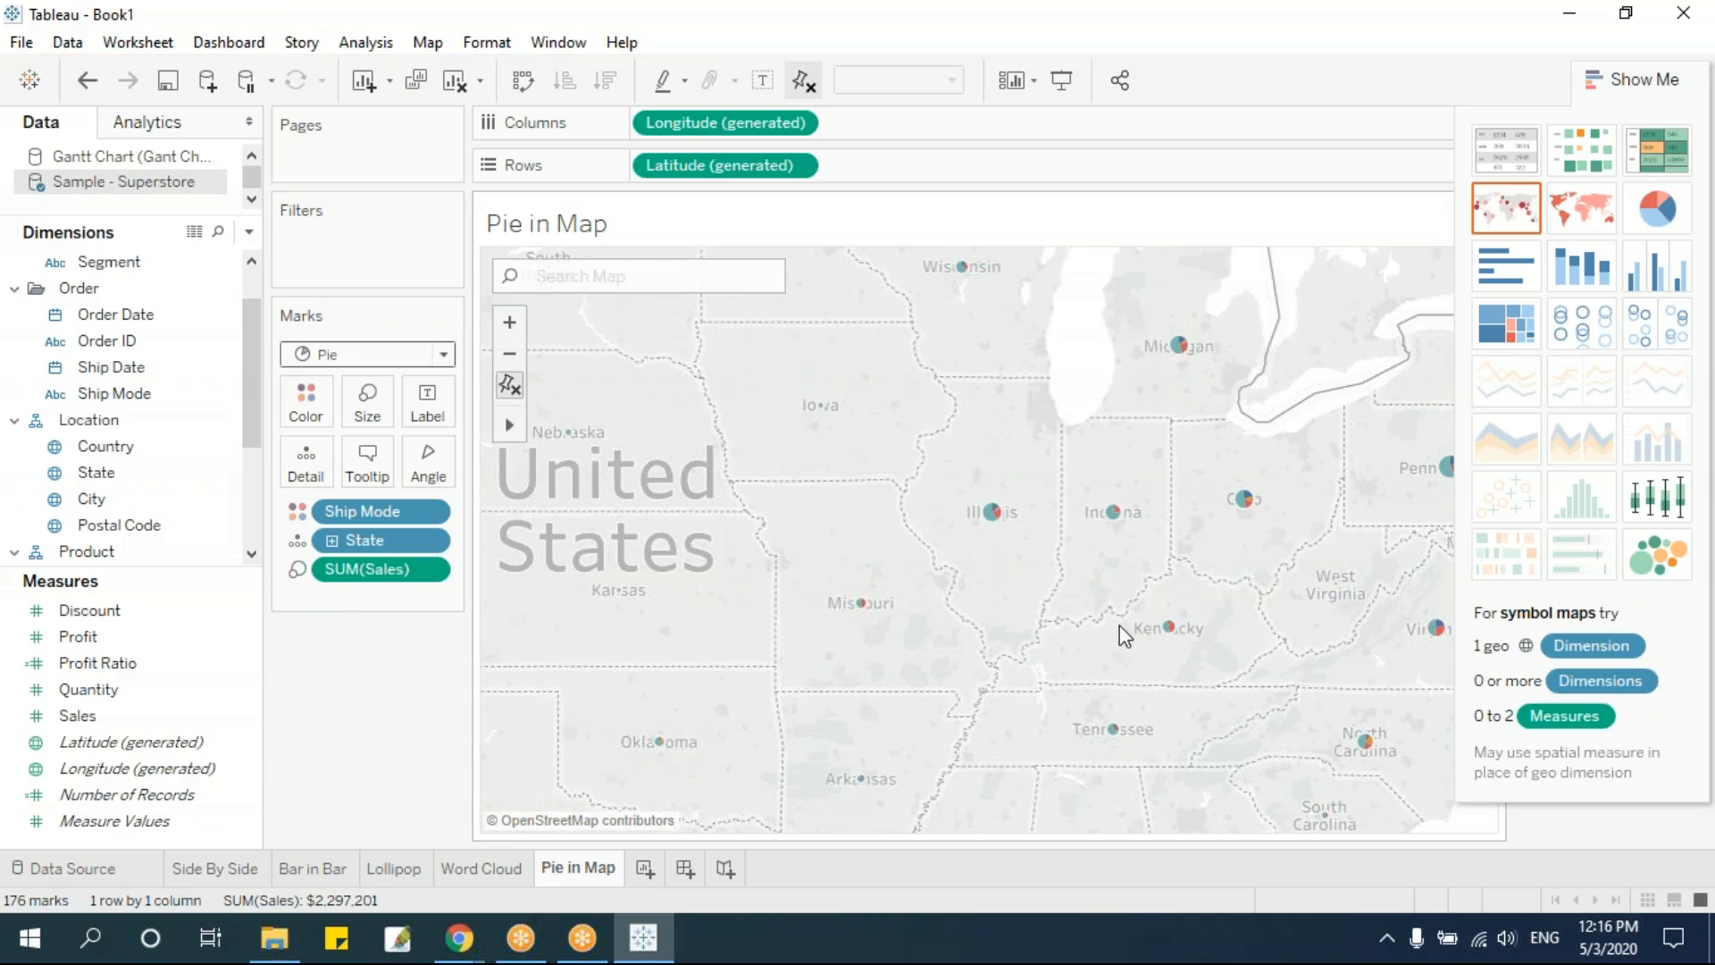
pyautogui.scroll(-3, 1118, 625)
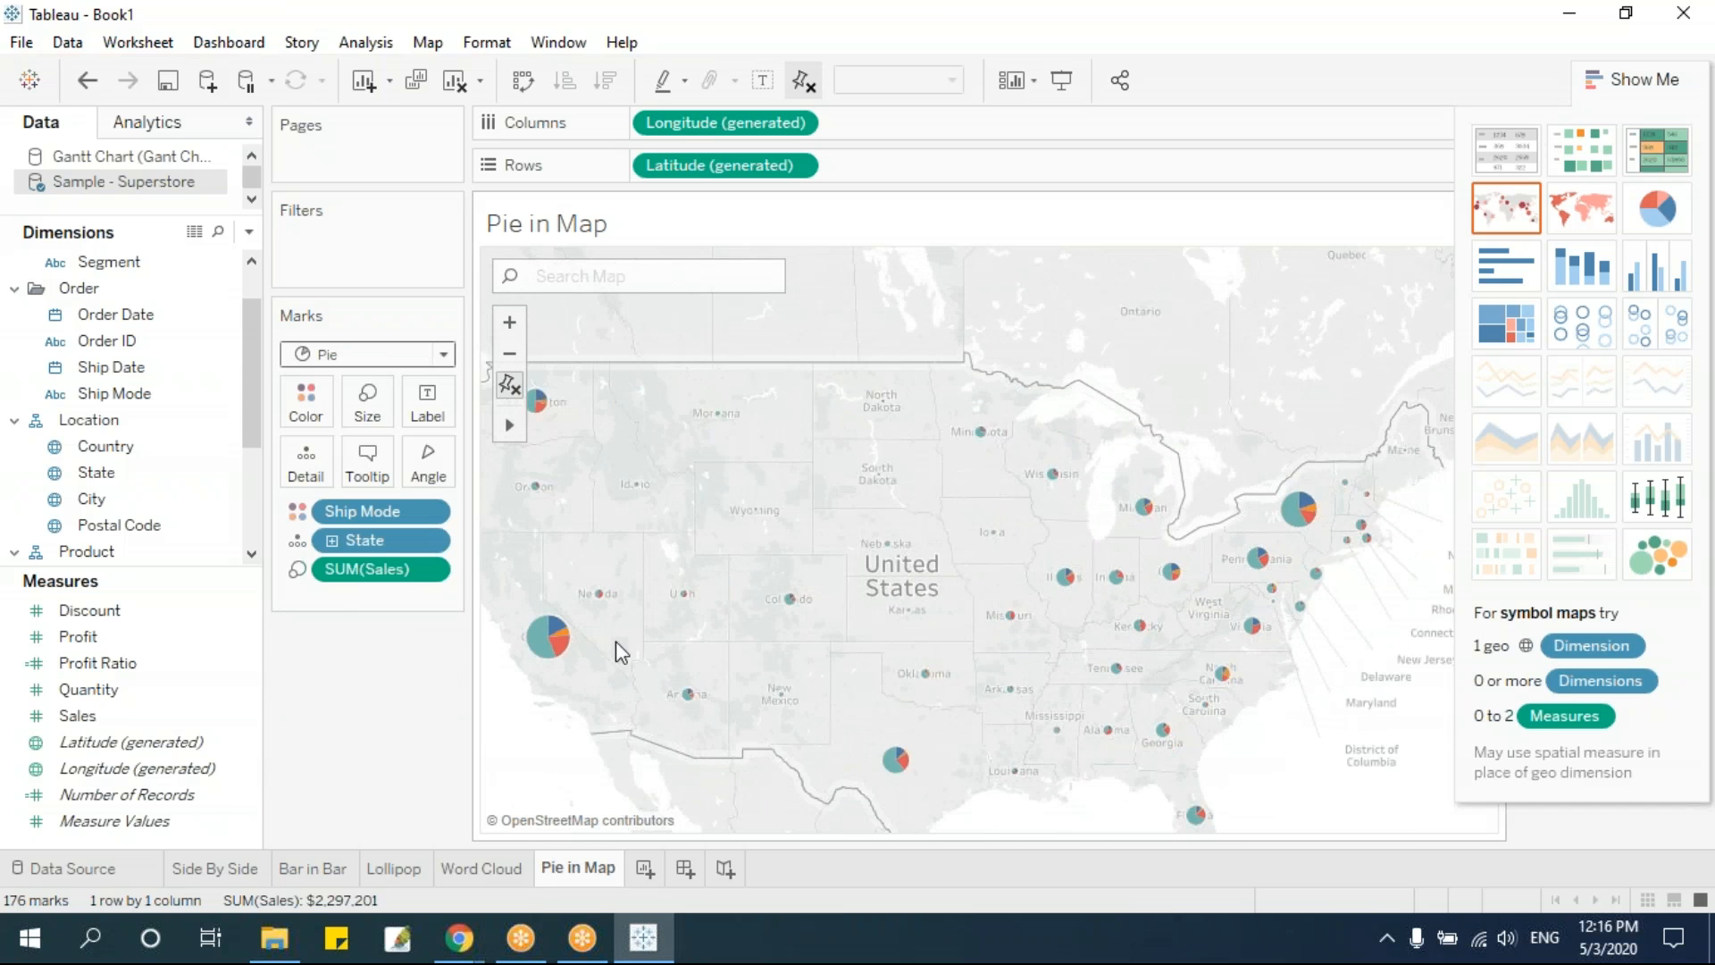
# Enlarge the pie marks on the map and hide the chart type suggestions to reveal the legends
pyautogui.click(371, 407)
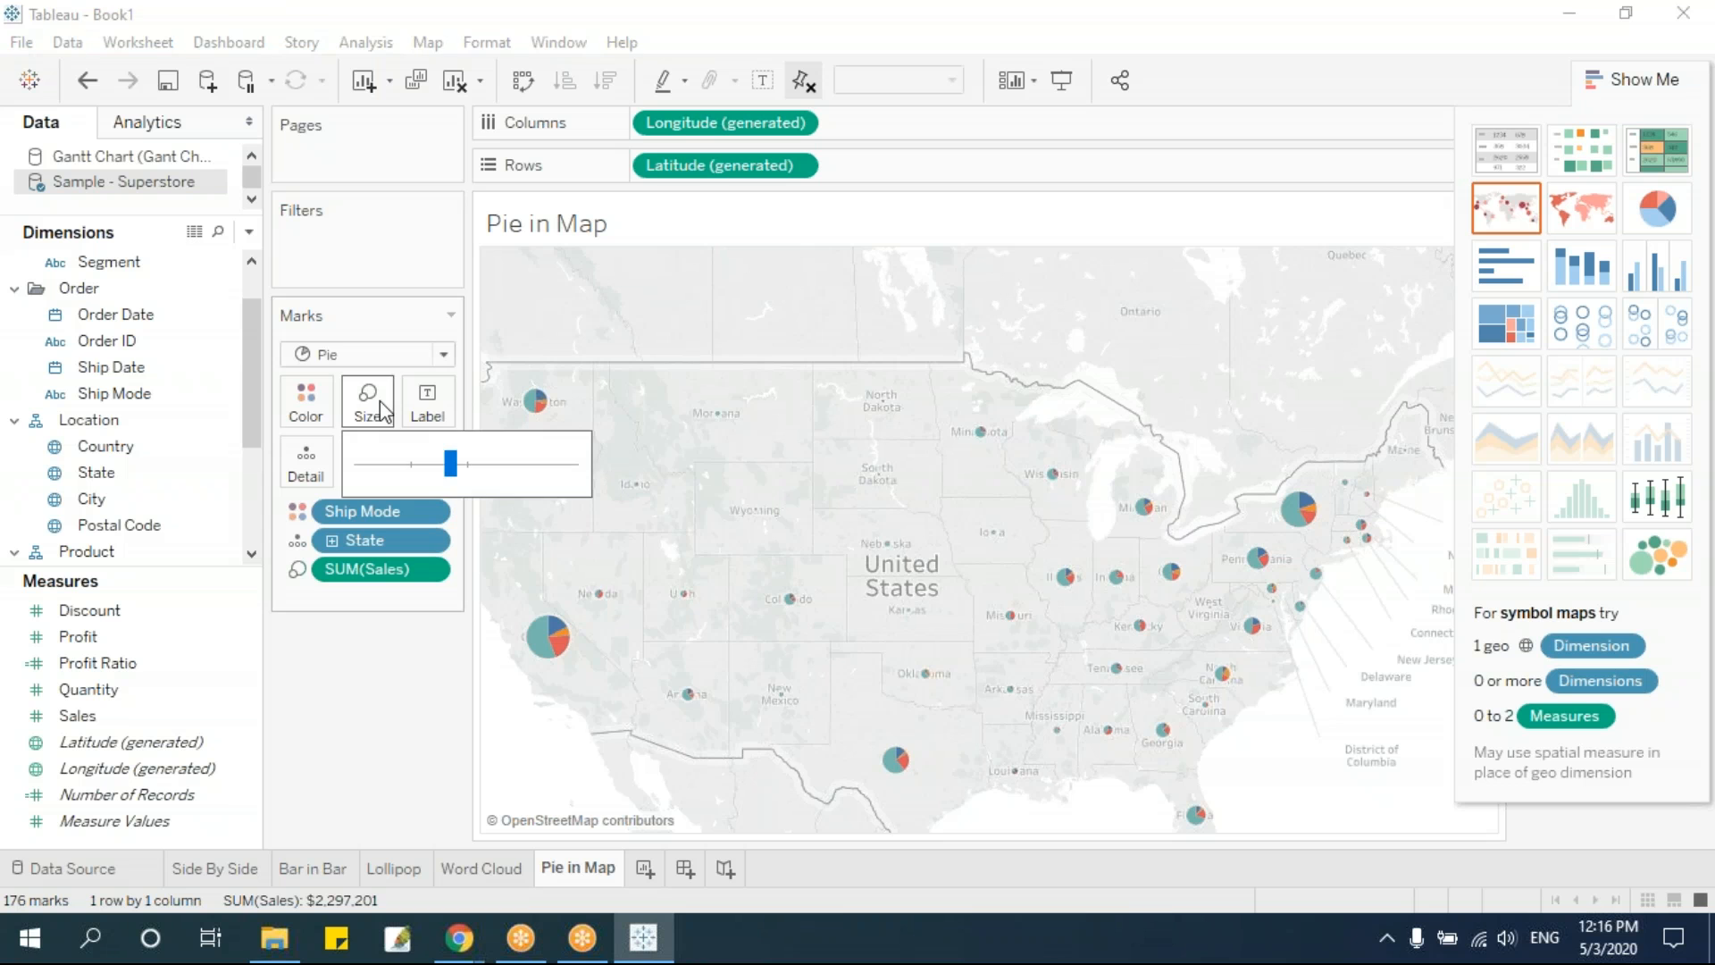
pyautogui.moveTo(448, 463); pyautogui.dragTo(487, 481)
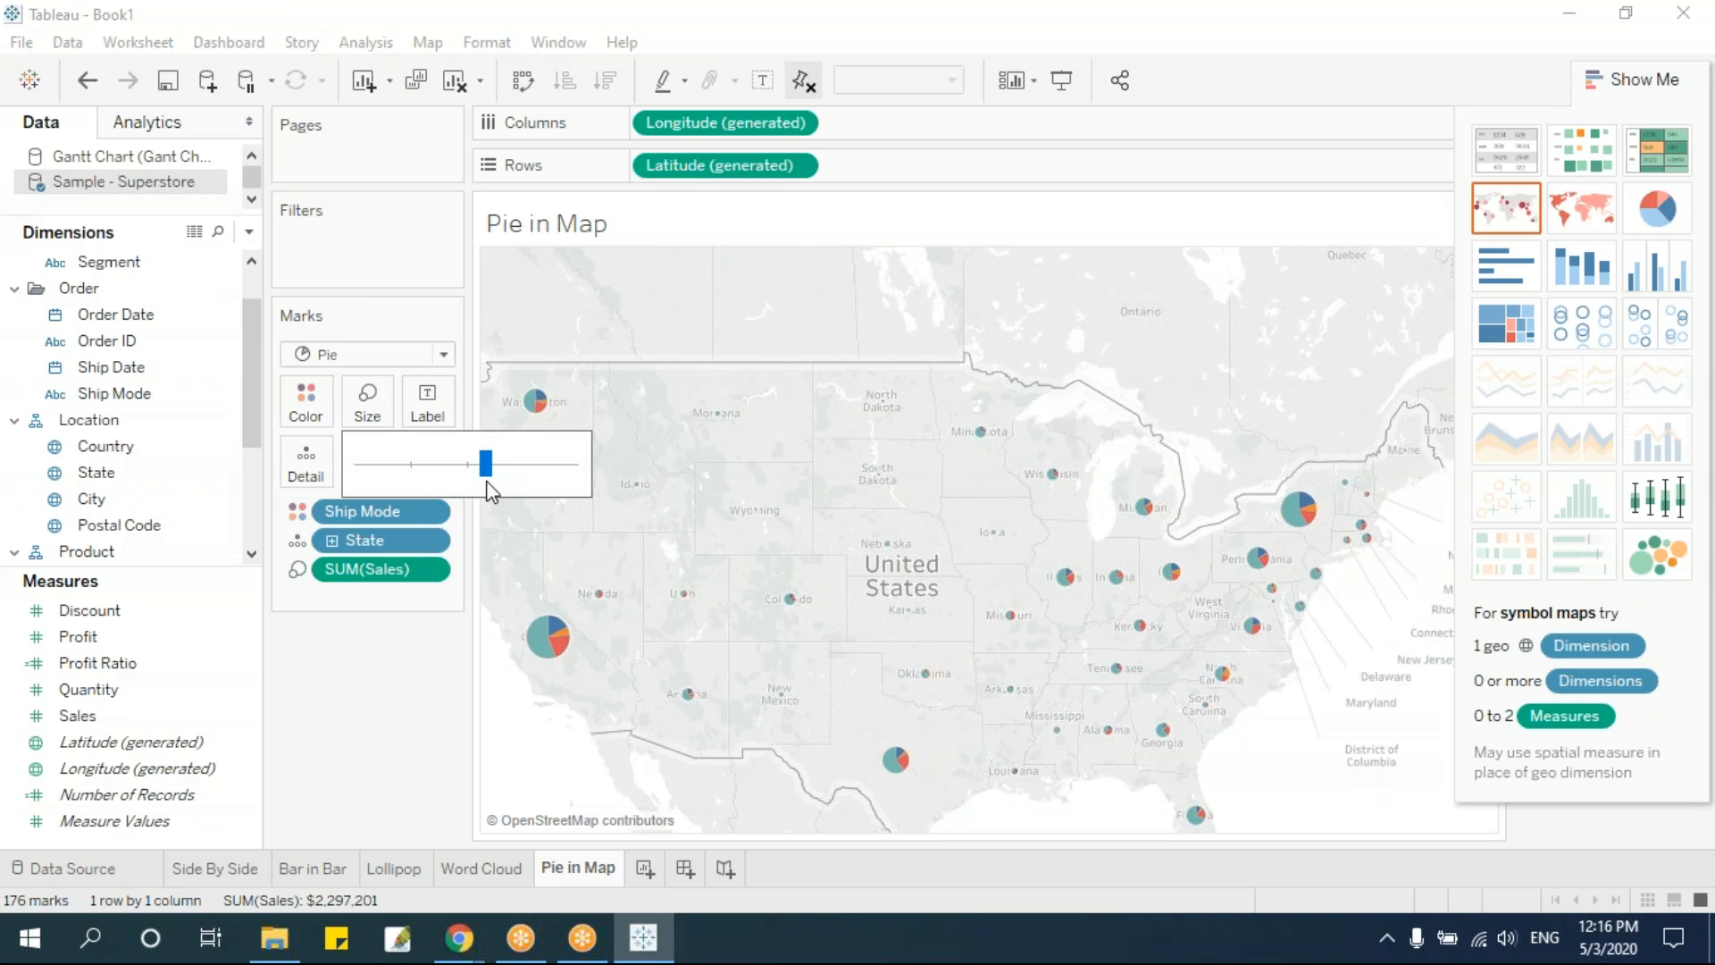
pyautogui.click(1642, 79)
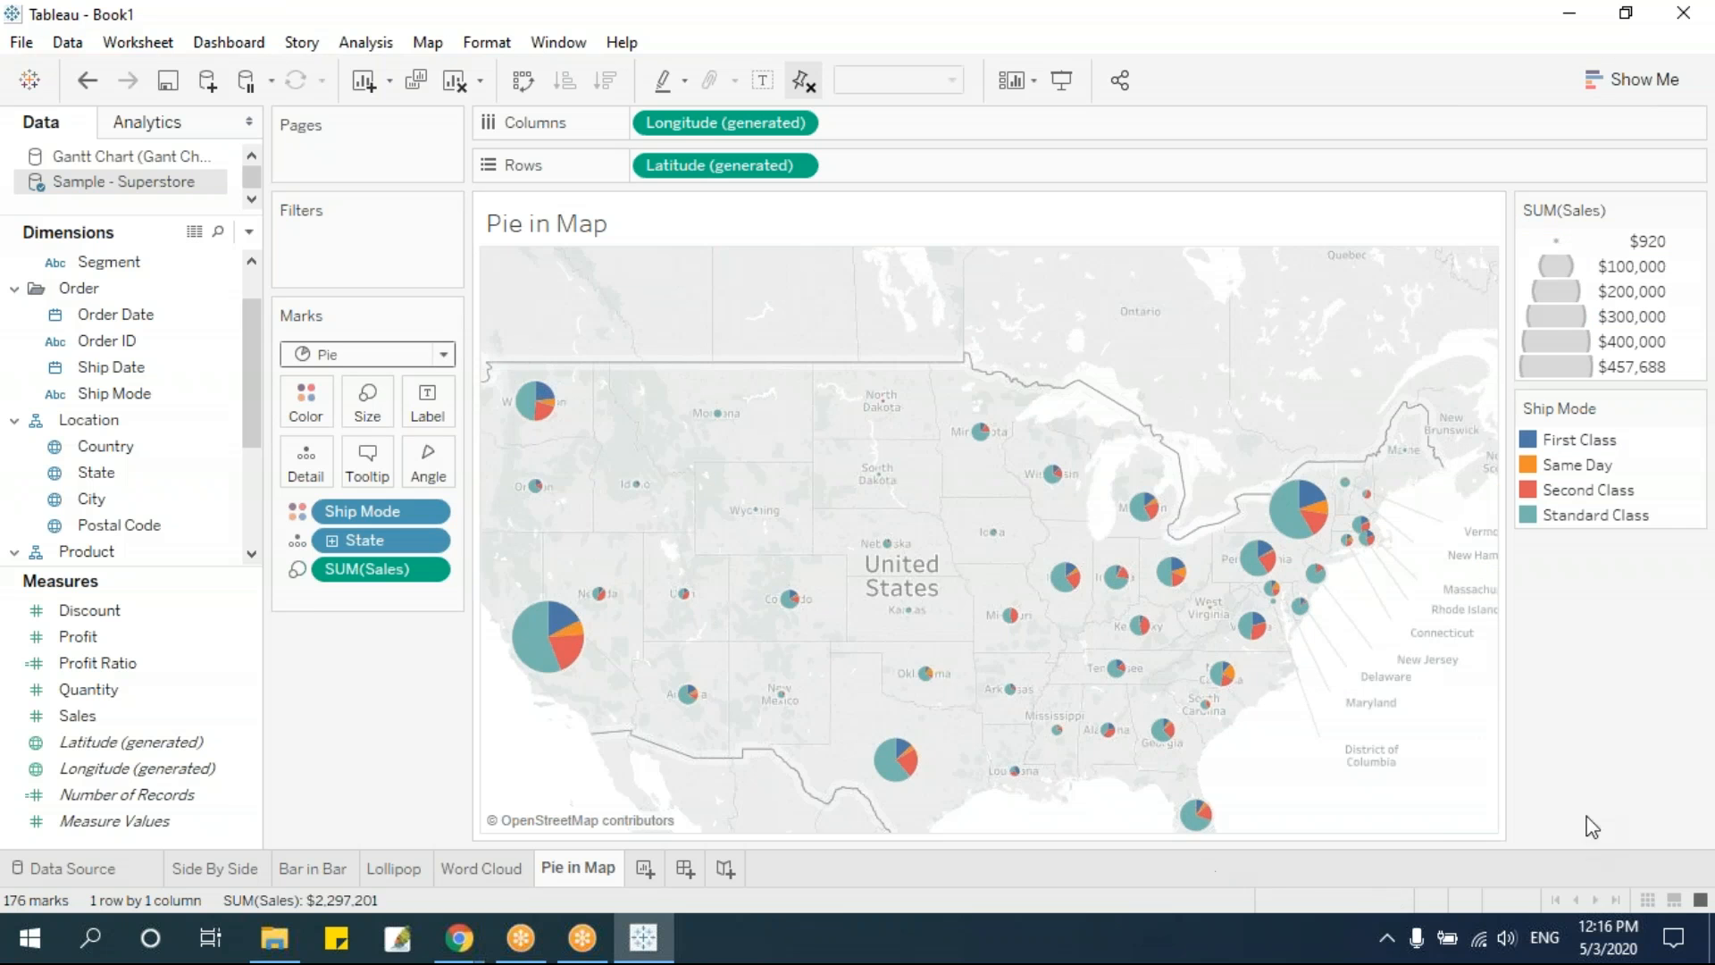
pyautogui.moveTo(572, 636)
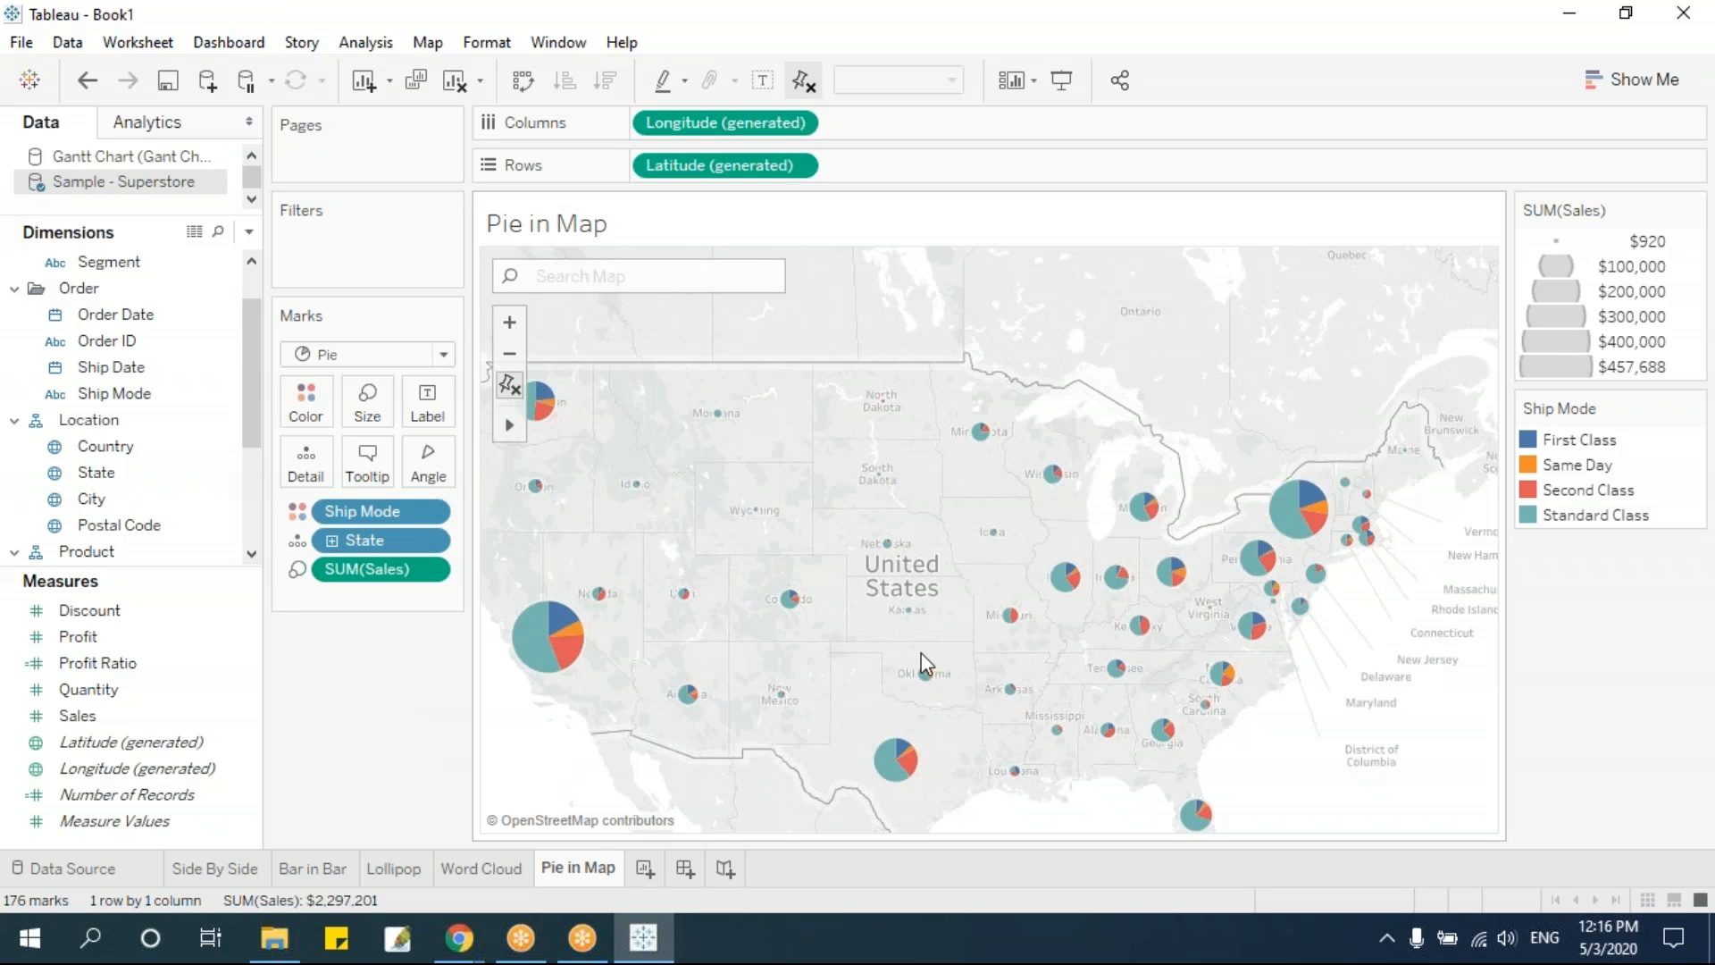
# Color the map's pies by Segment instead of Ship Mode
pyautogui.moveTo(363, 506); pyautogui.dragTo(391, 715)
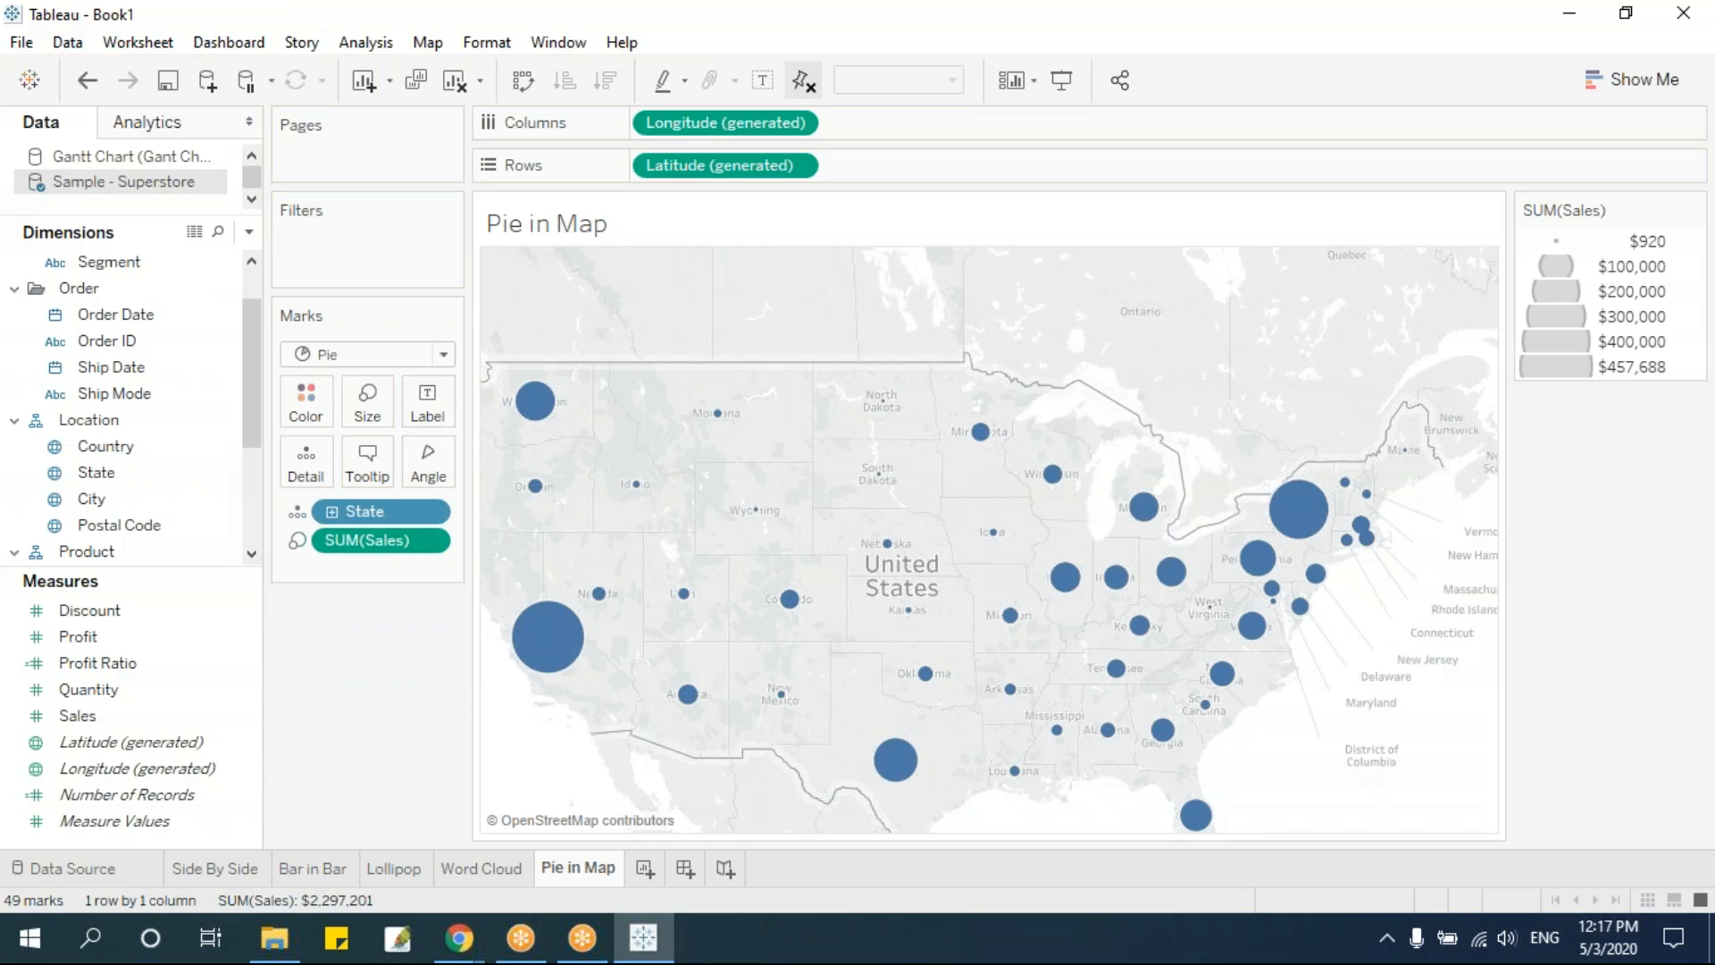
pyautogui.moveTo(256, 389); pyautogui.dragTo(255, 360)
pyautogui.moveTo(126, 315); pyautogui.dragTo(306, 402)
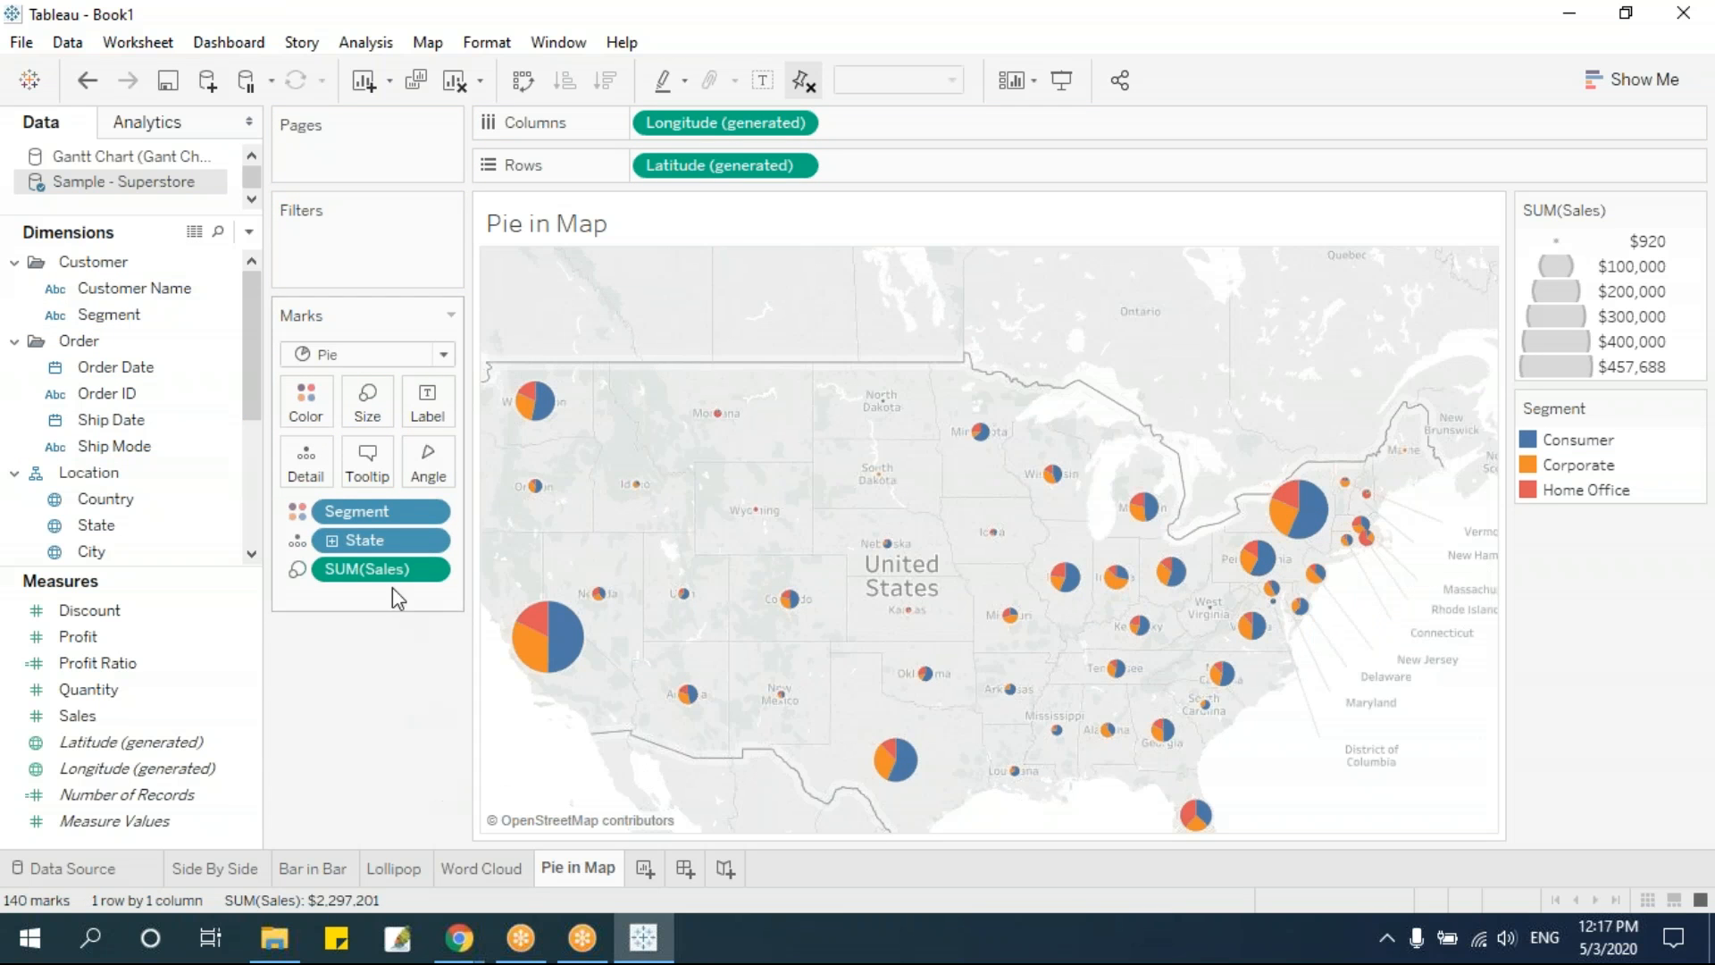
# Replace Segment with Category as the color field of the map's pies
pyautogui.moveTo(362, 515); pyautogui.dragTo(367, 752)
pyautogui.moveTo(250, 373); pyautogui.dragTo(250, 472)
pyautogui.moveTo(107, 446); pyautogui.dragTo(306, 402)
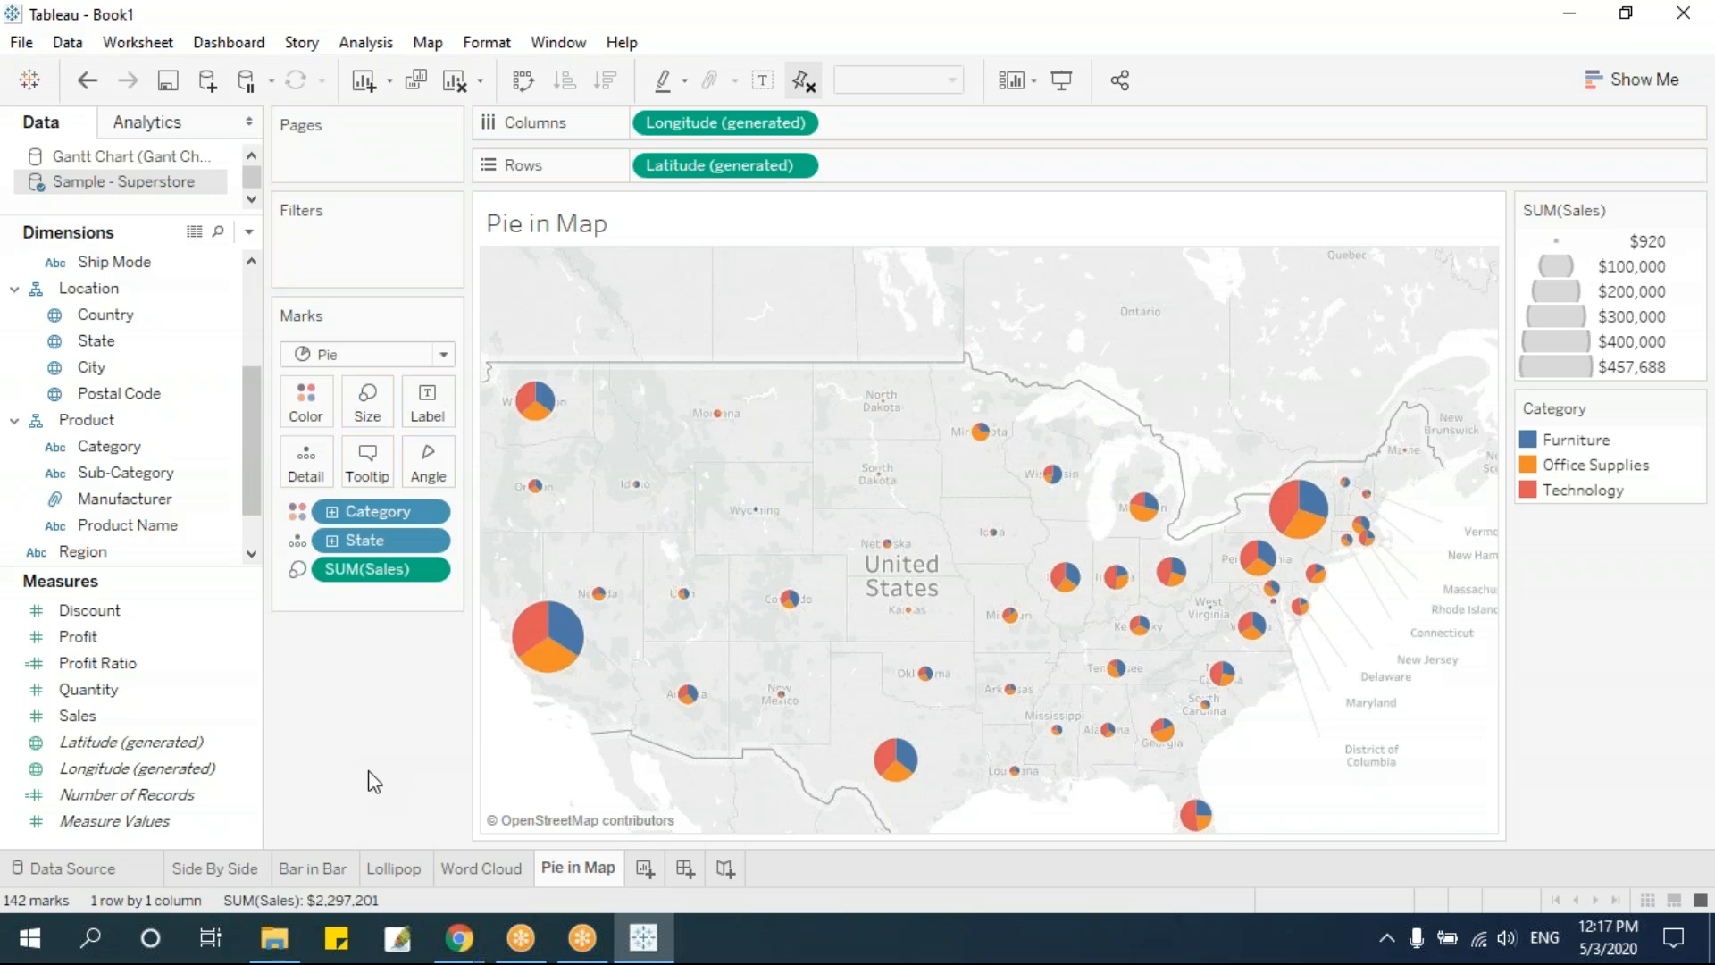
# Try labeling the map's pies with Sales and with Category, and remove the labels again
pyautogui.moveTo(372, 569); pyautogui.dragTo(427, 404)
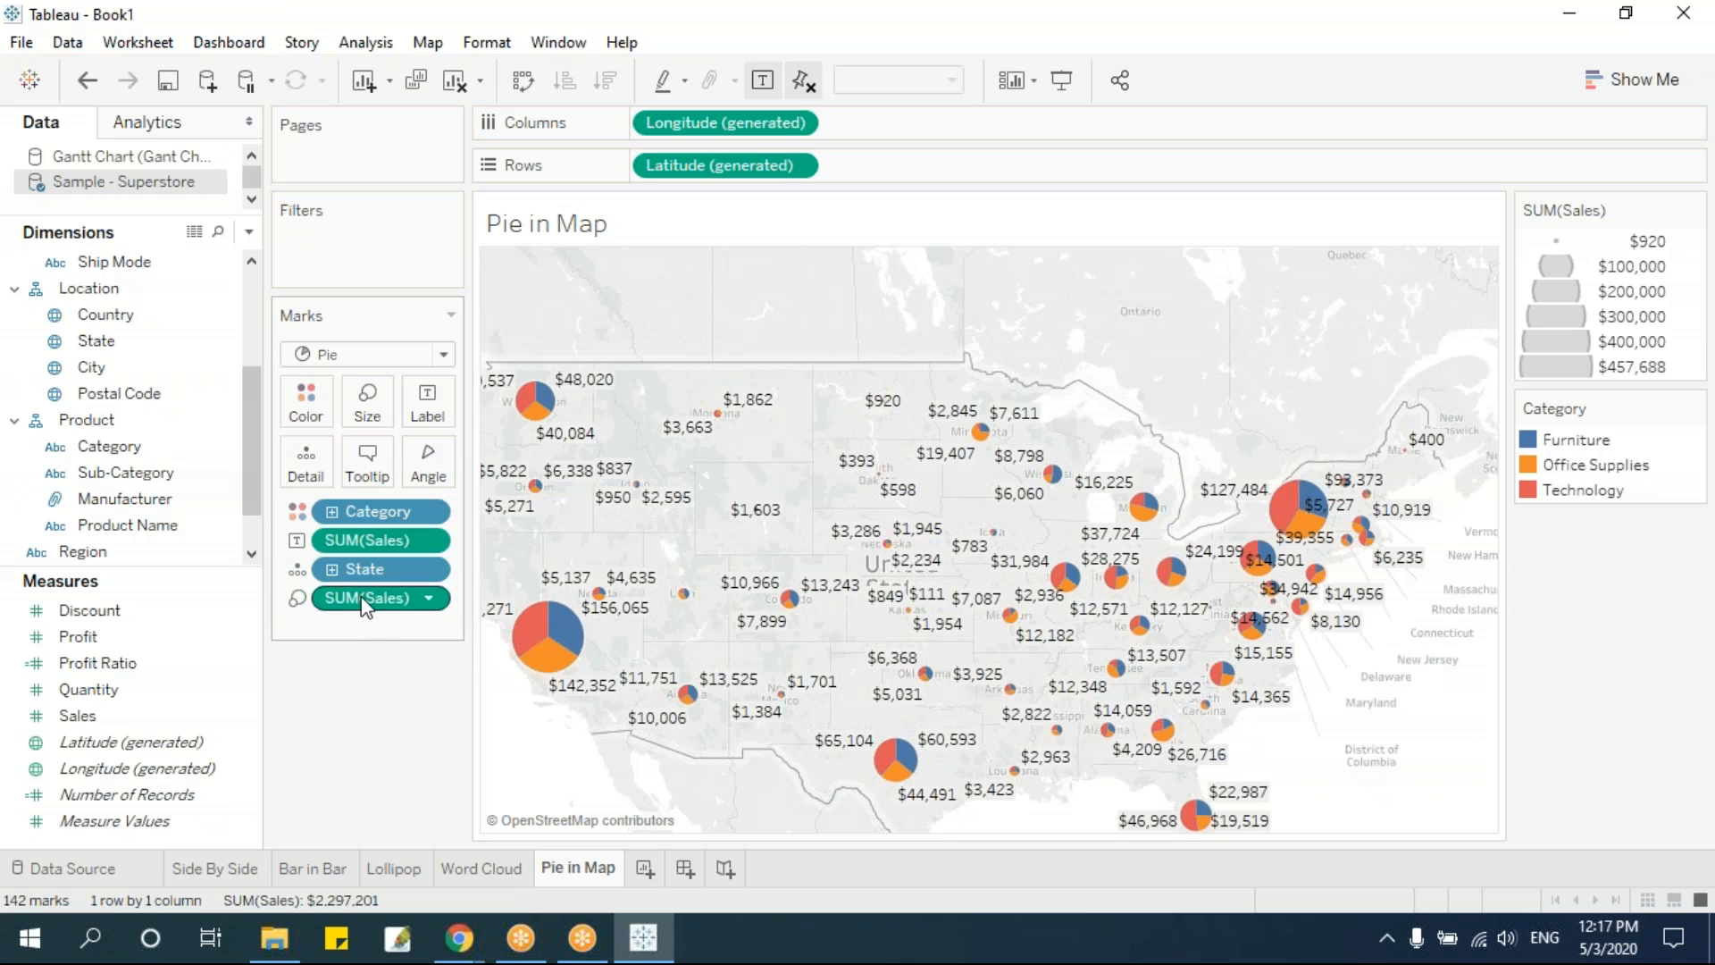
pyautogui.moveTo(361, 542); pyautogui.dragTo(442, 482)
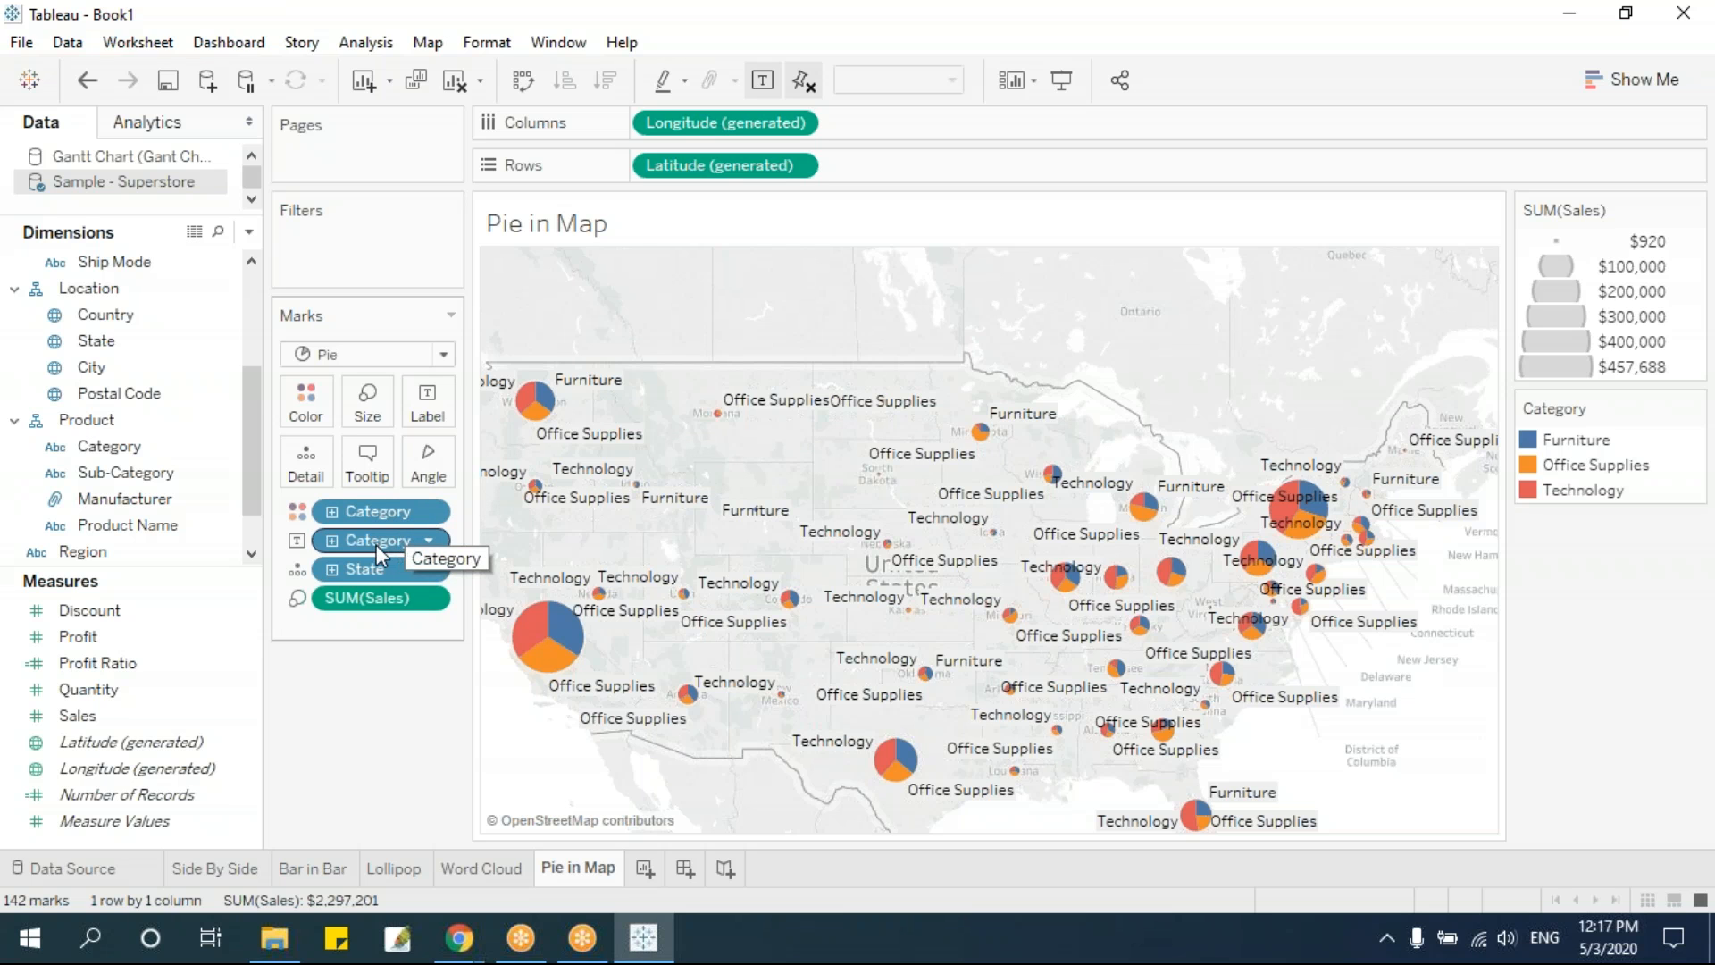
pyautogui.moveTo(380, 548); pyautogui.dragTo(514, 872)
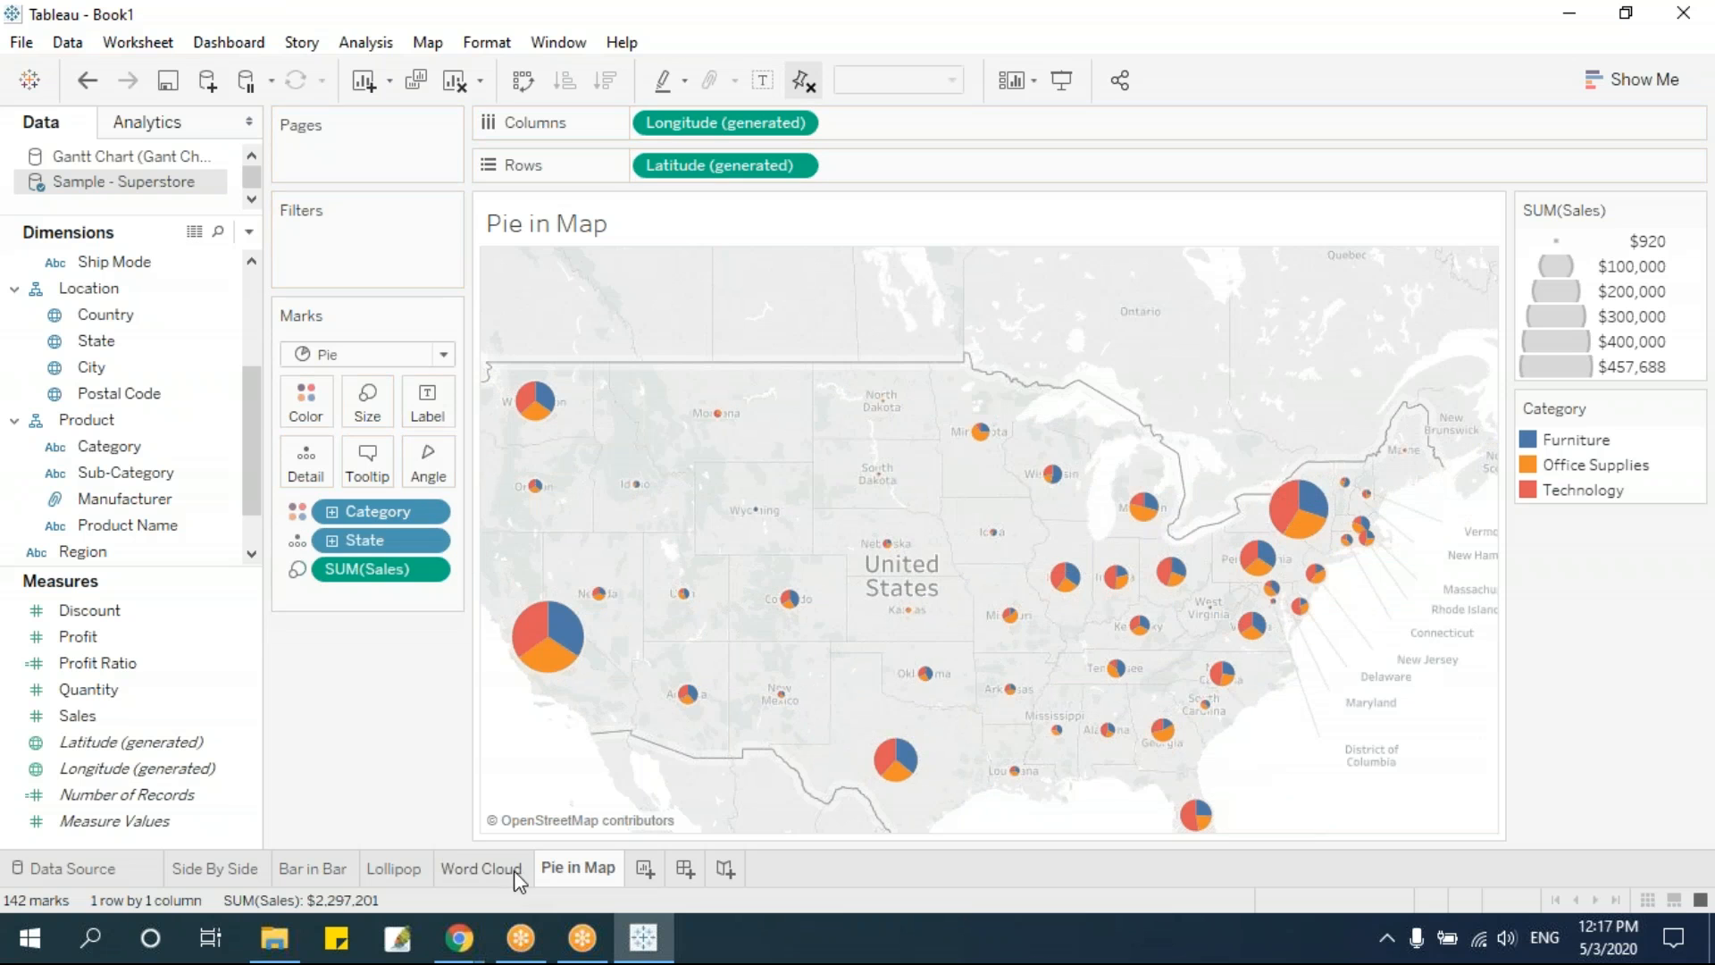
# Add a new worksheet after Pie in Map and check the available chart types for it
pyautogui.moveTo(510, 868)
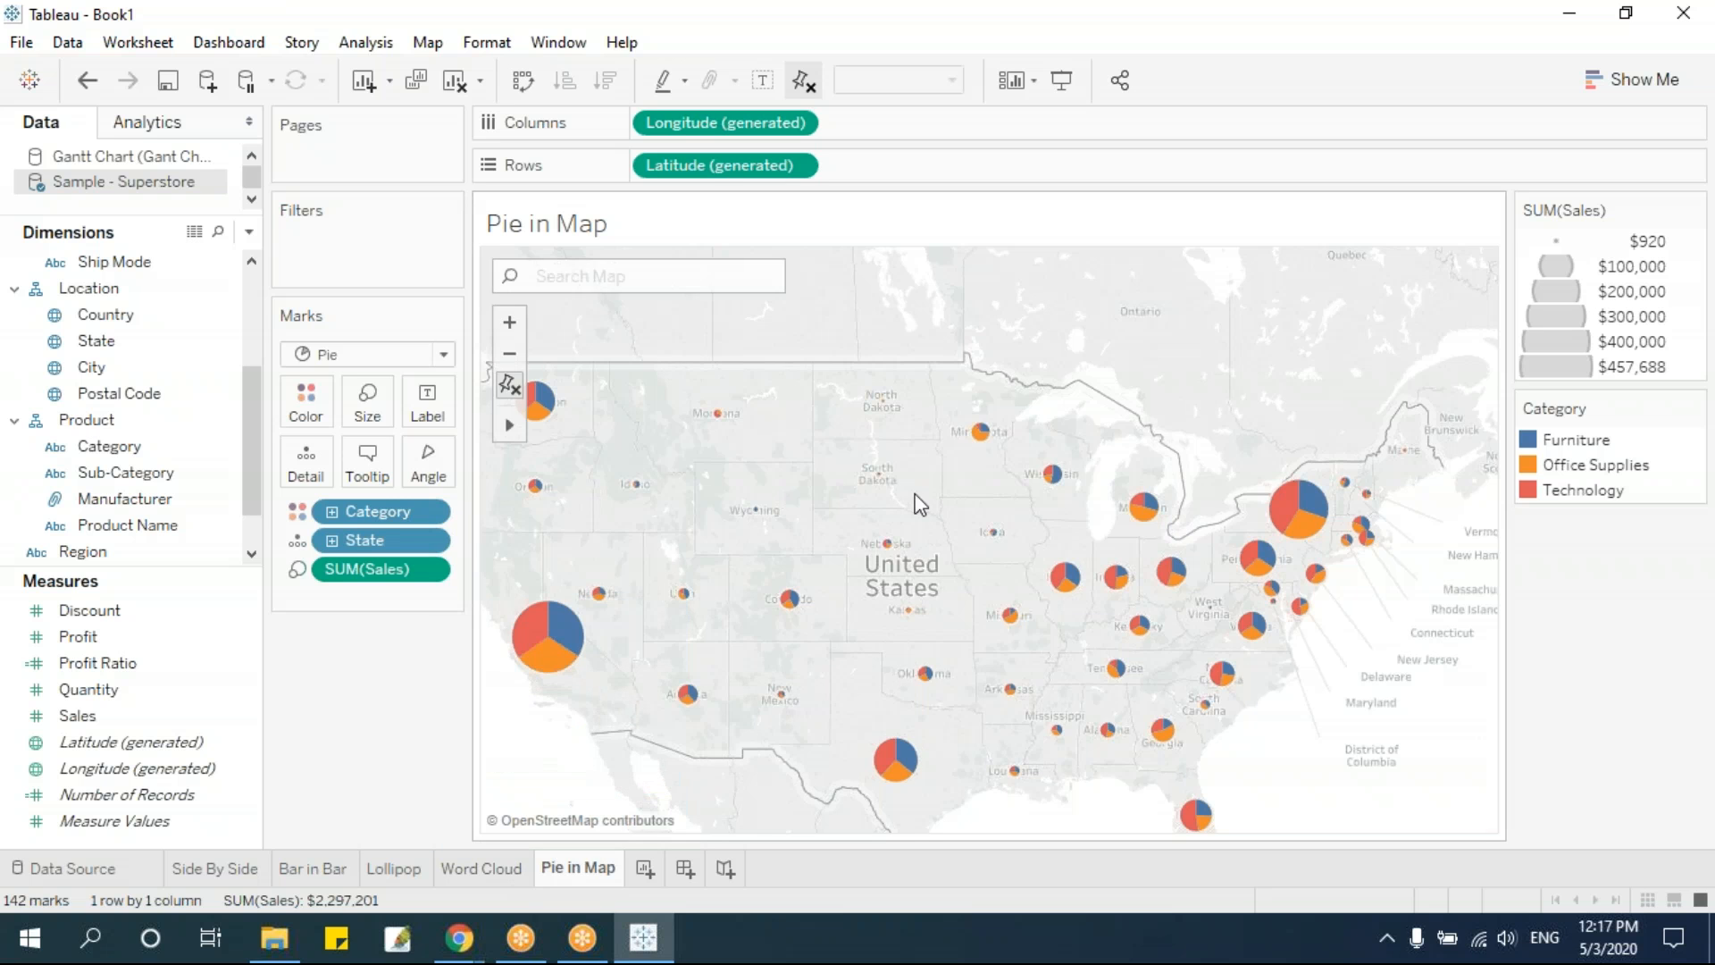
pyautogui.click(644, 870)
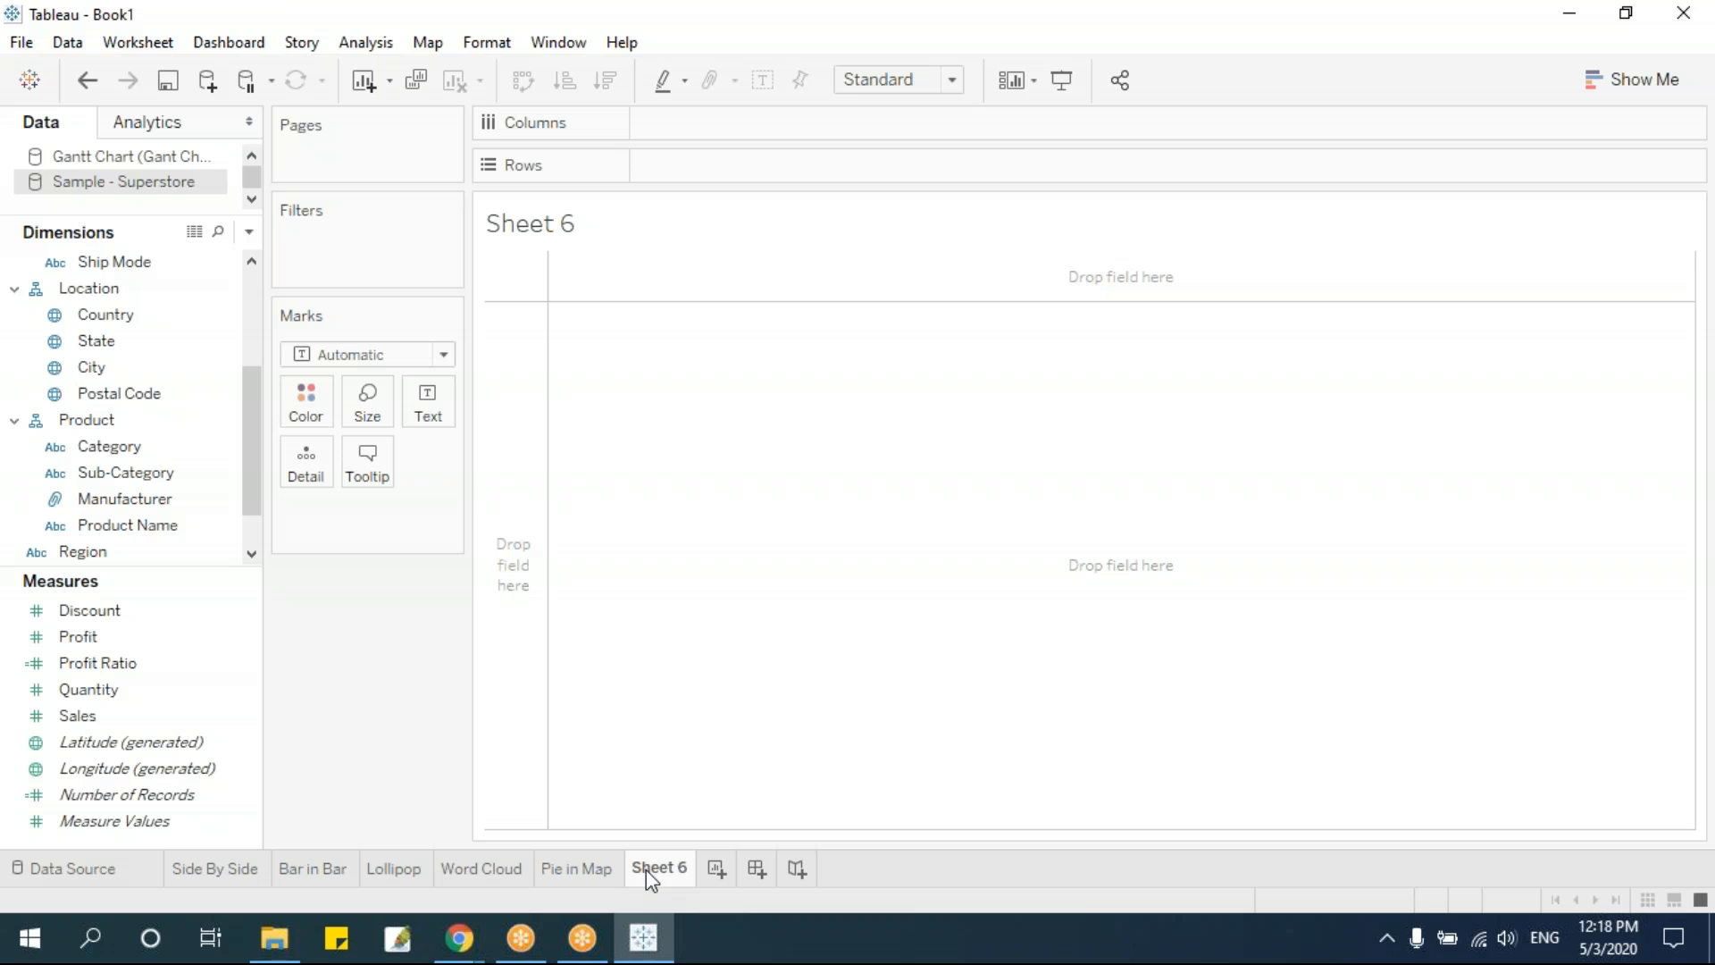
pyautogui.click(1644, 83)
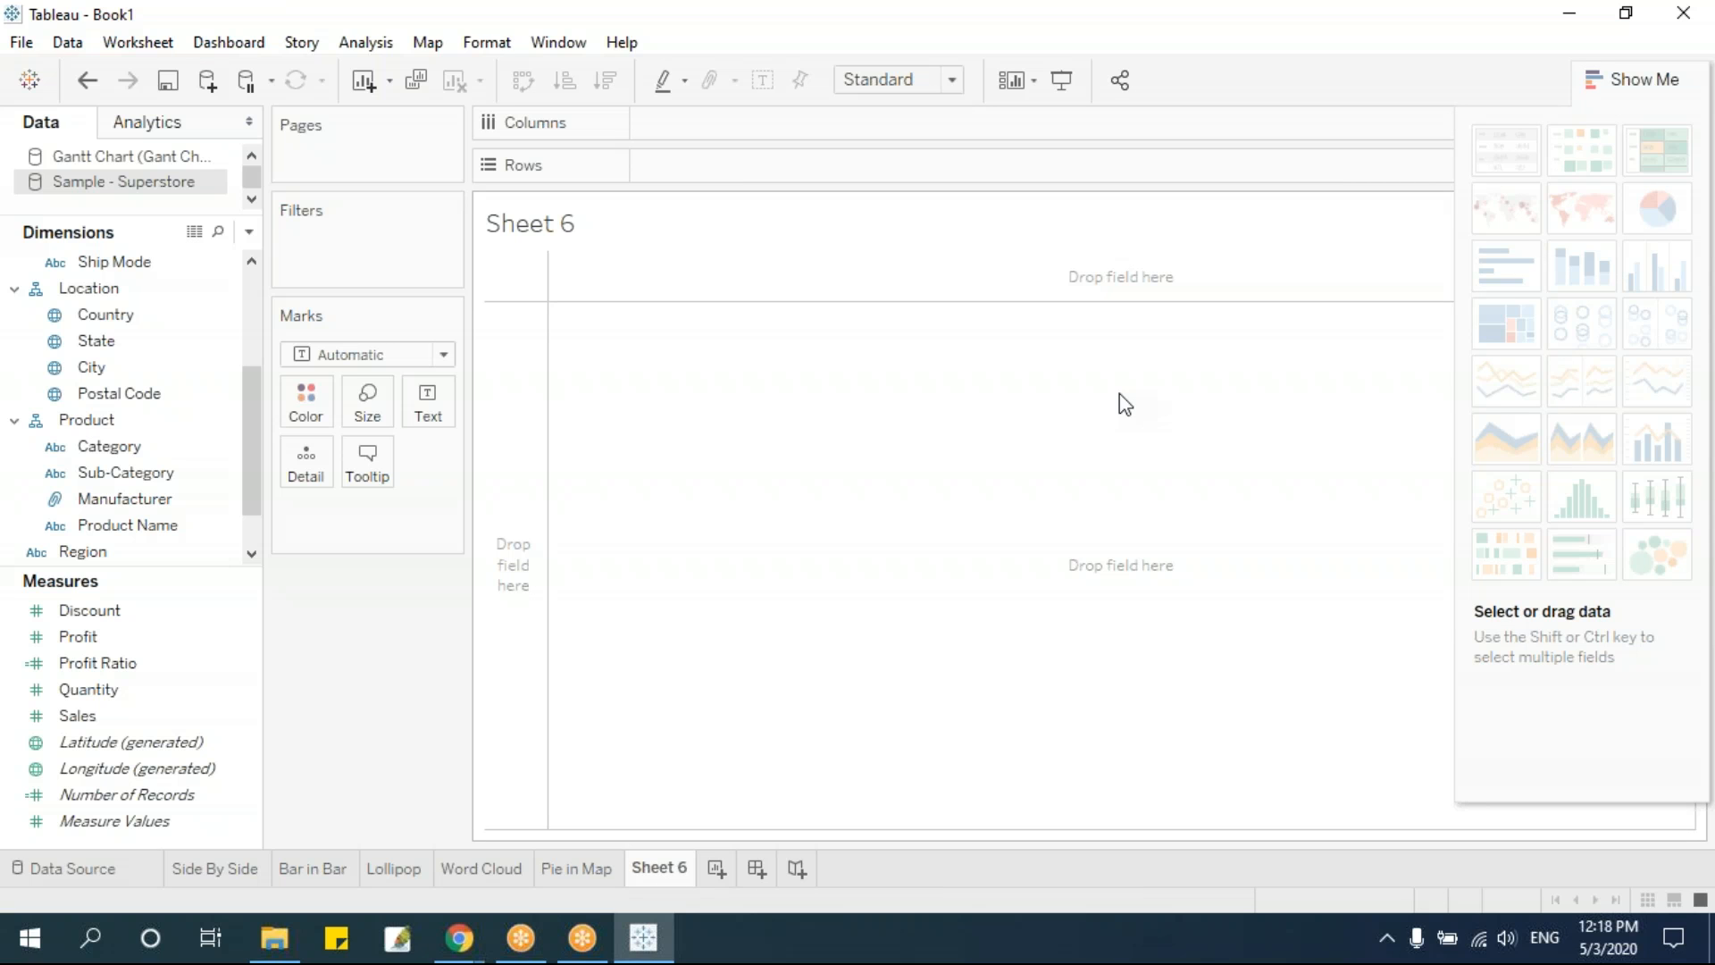
pyautogui.click(1628, 82)
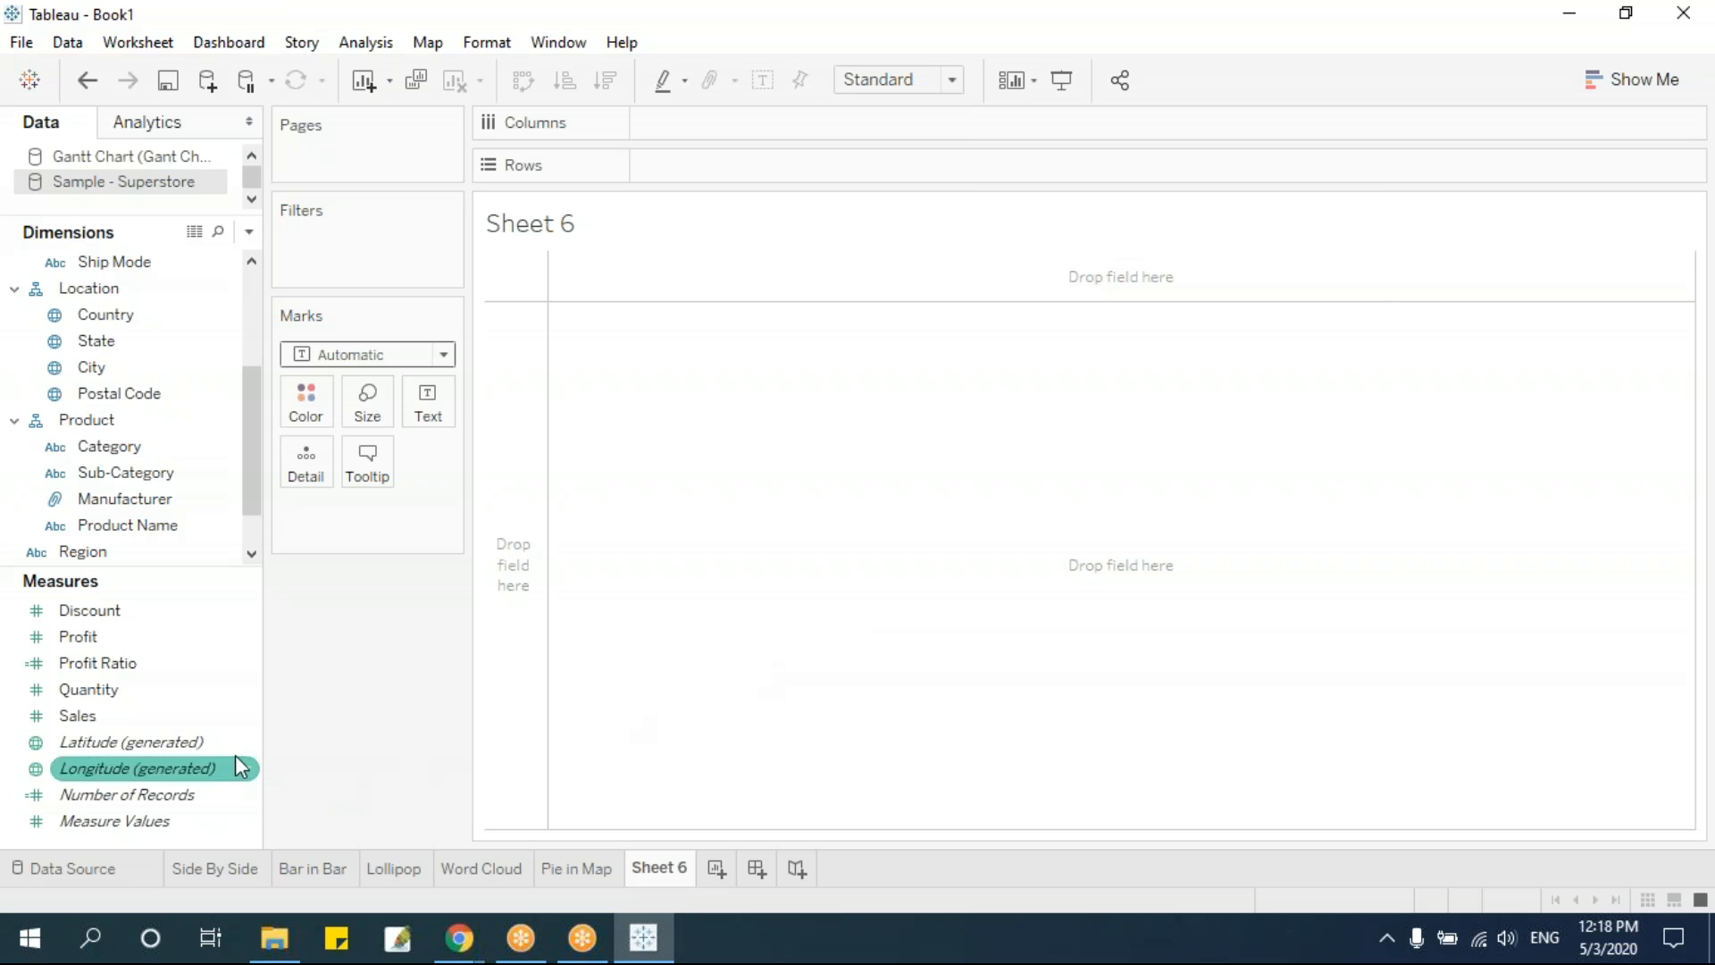
# Place Number of Records on Rows and duplicate it there as a second measure
pyautogui.click(187, 799)
pyautogui.click(125, 712)
pyautogui.click(122, 797)
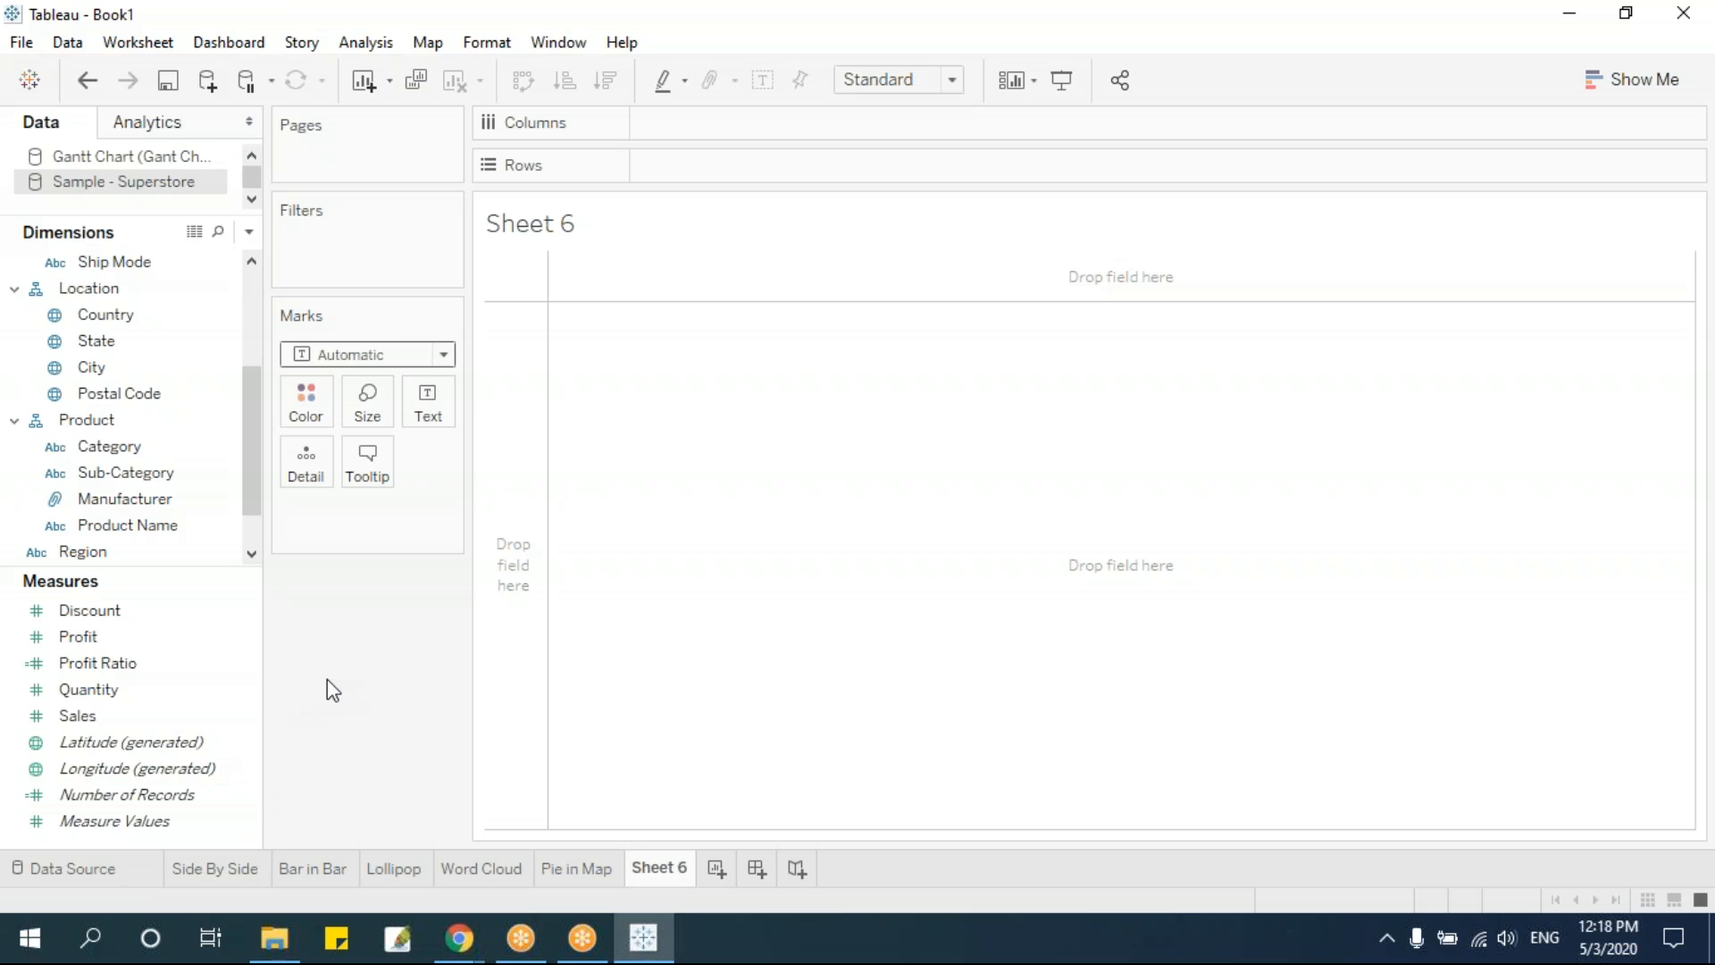
pyautogui.moveTo(158, 794); pyautogui.dragTo(725, 168)
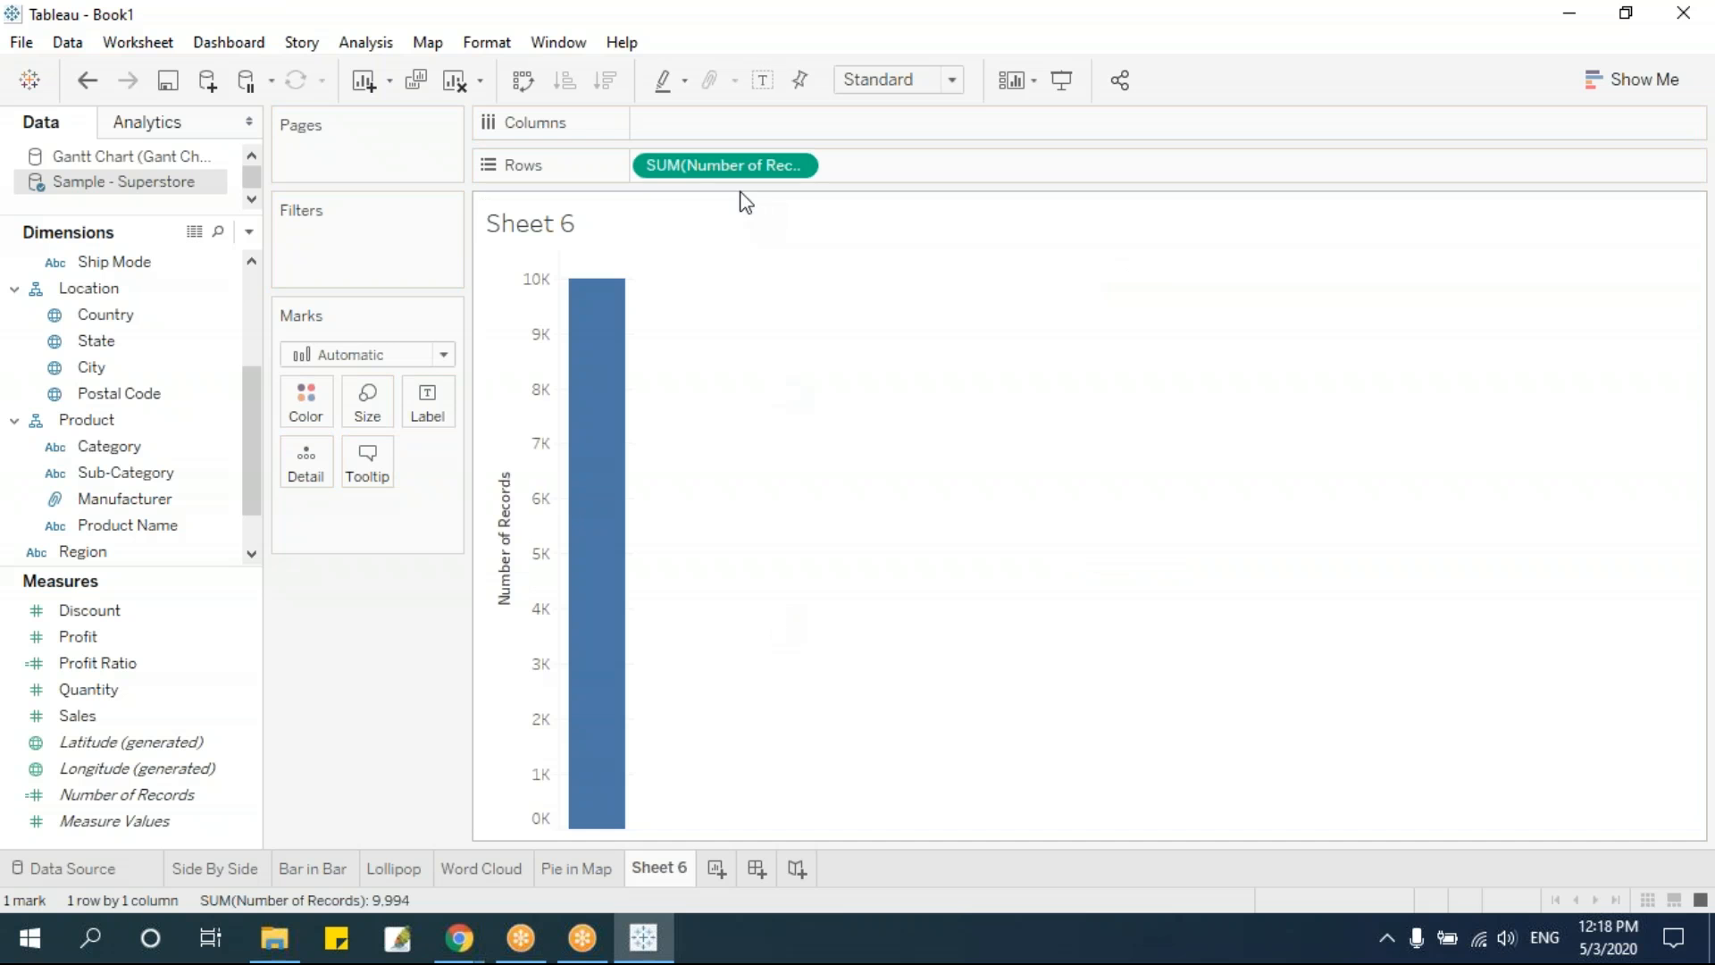
pyautogui.moveTo(709, 165); pyautogui.dragTo(920, 168)
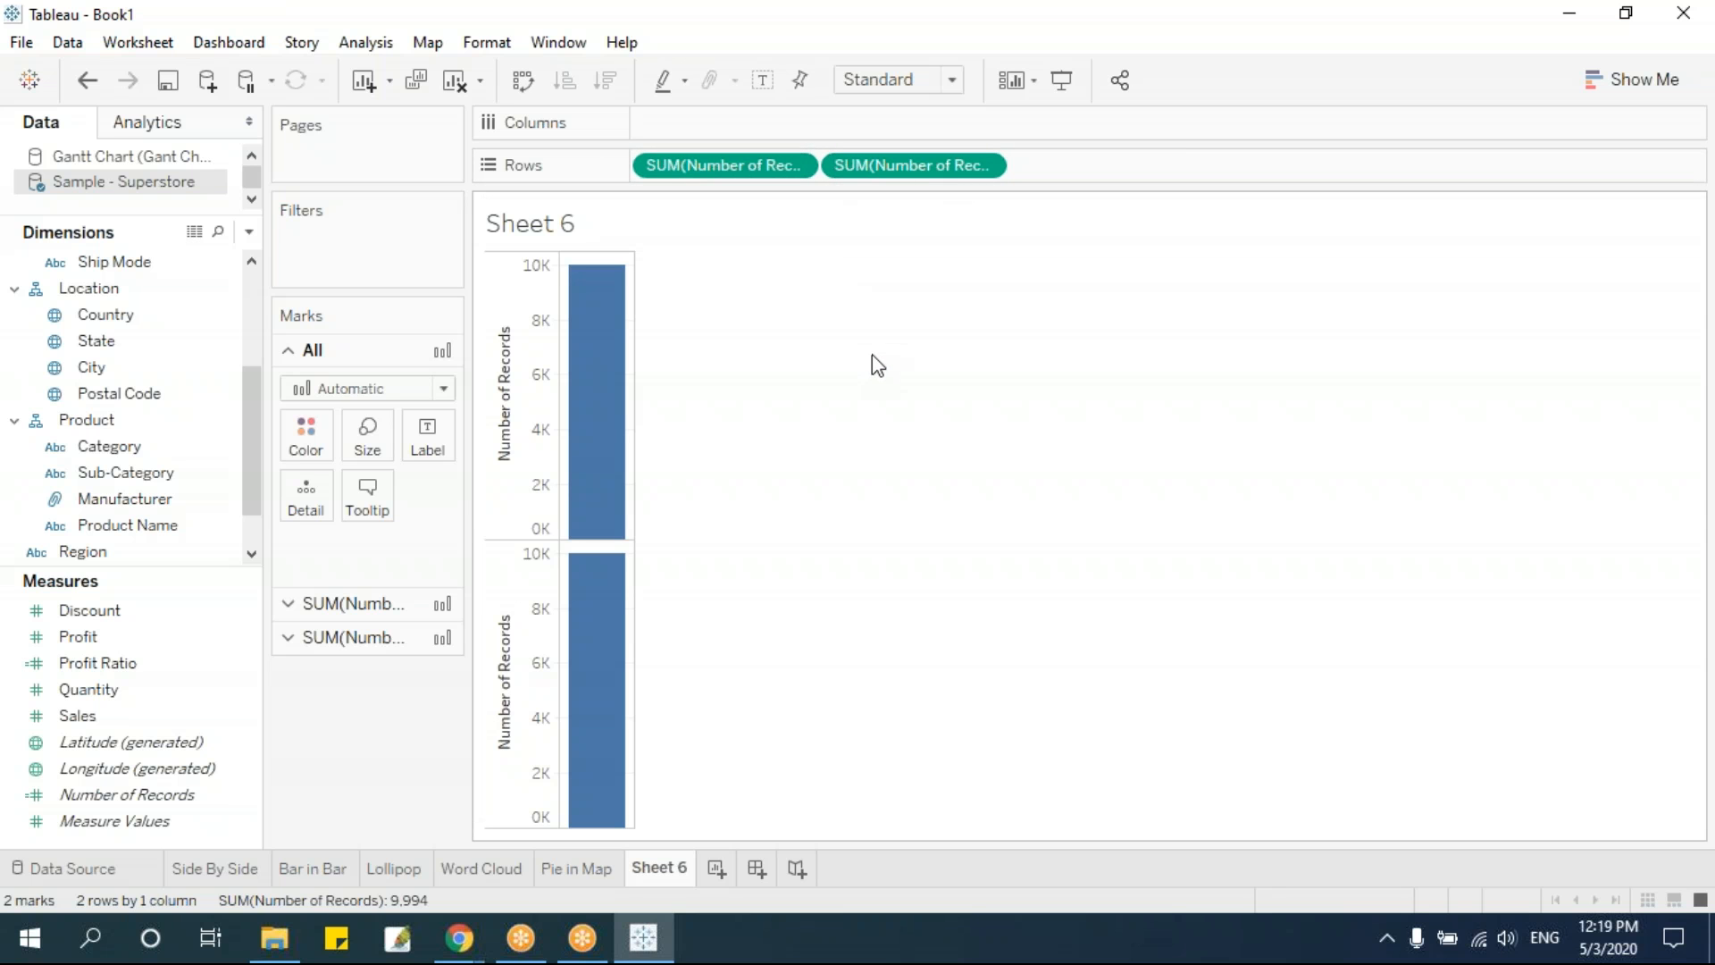
# Change the aggregation of both Number of Records measures on Rows from Sum to Average
pyautogui.click(797, 166)
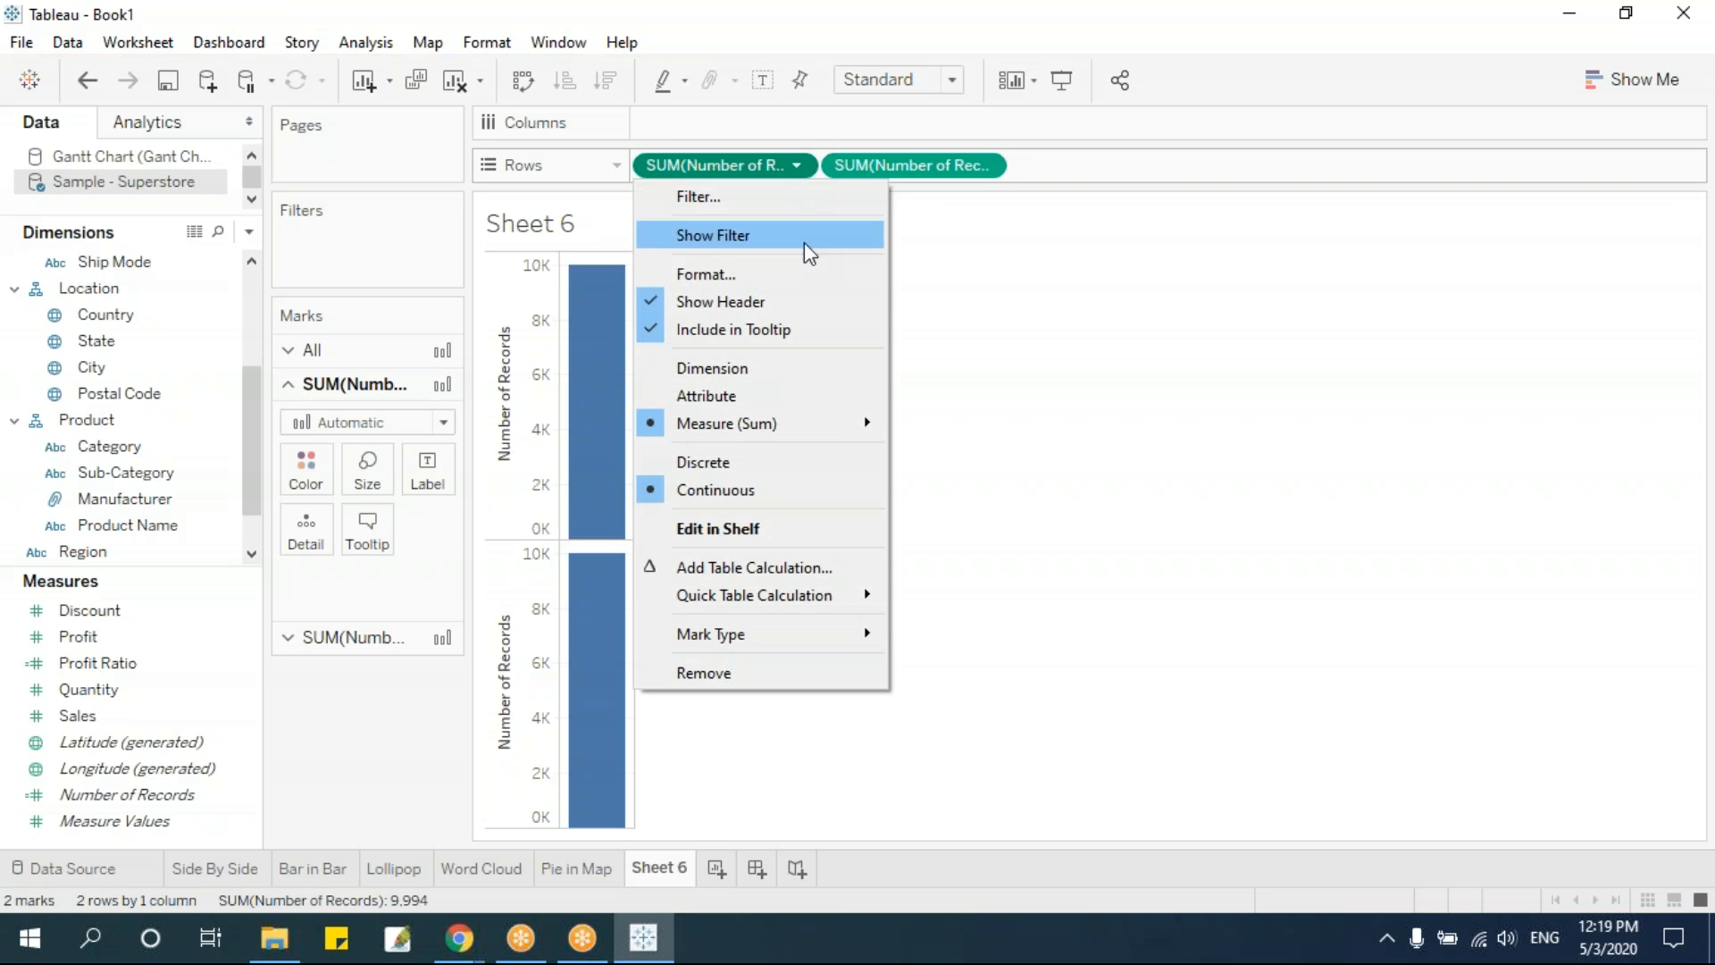
pyautogui.moveTo(783, 421)
pyautogui.click(973, 461)
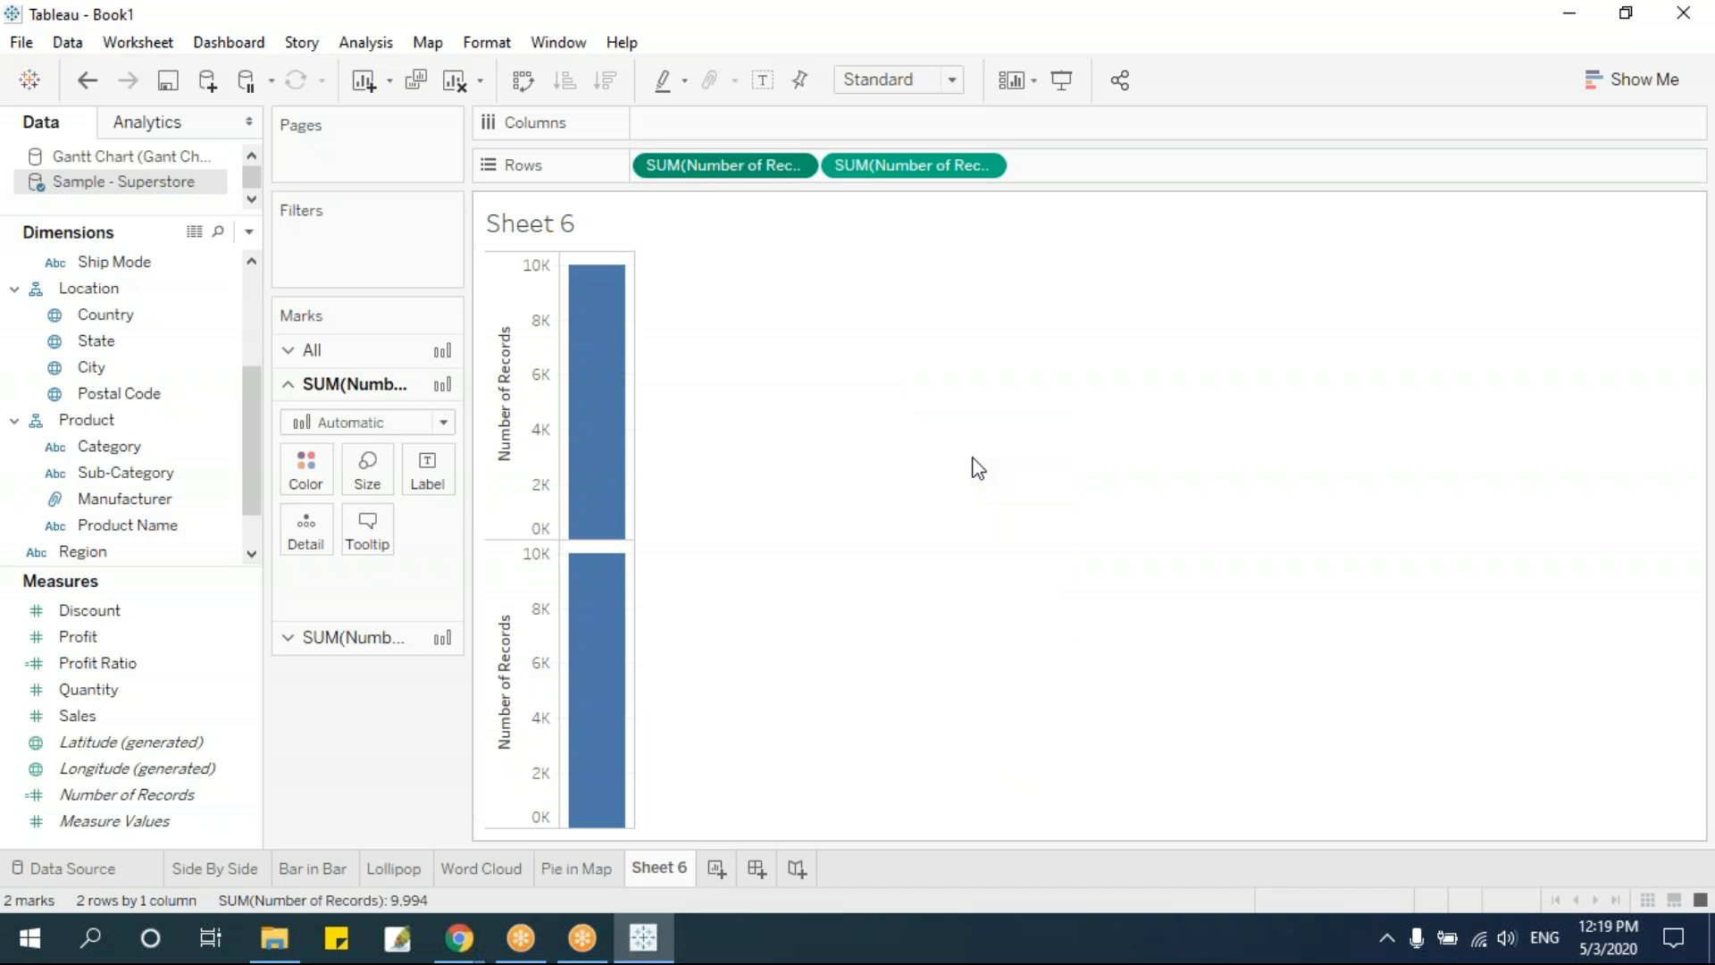
pyautogui.click(985, 166)
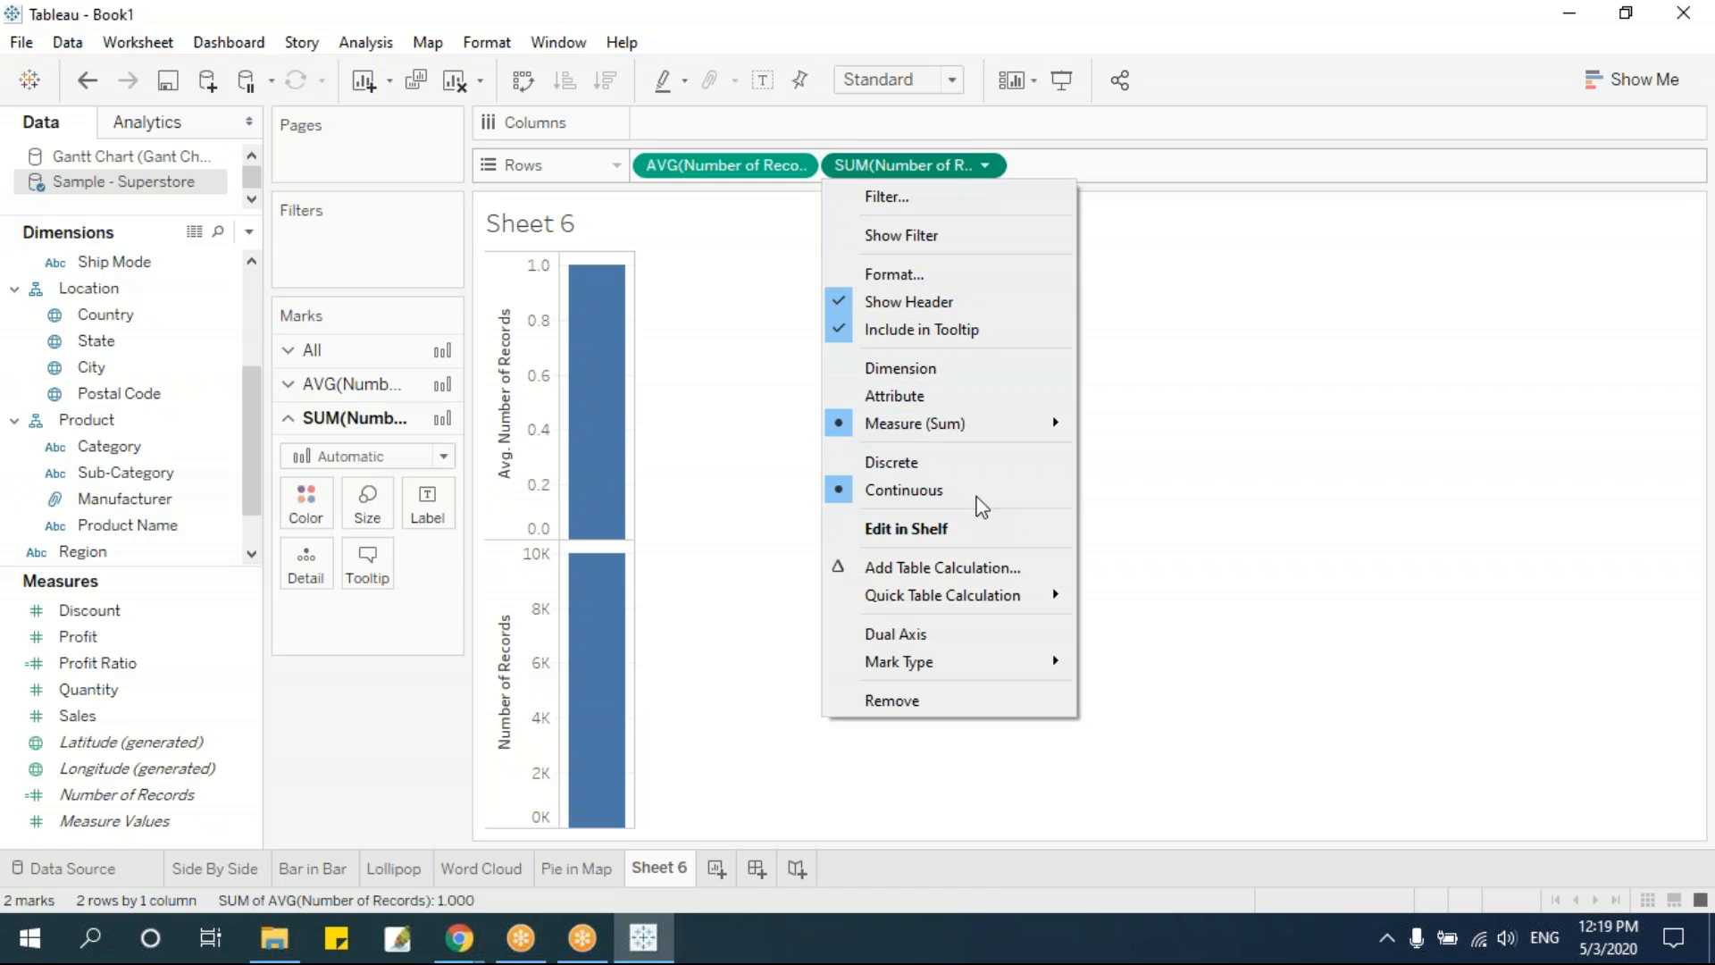
pyautogui.moveTo(962, 422)
pyautogui.click(1139, 456)
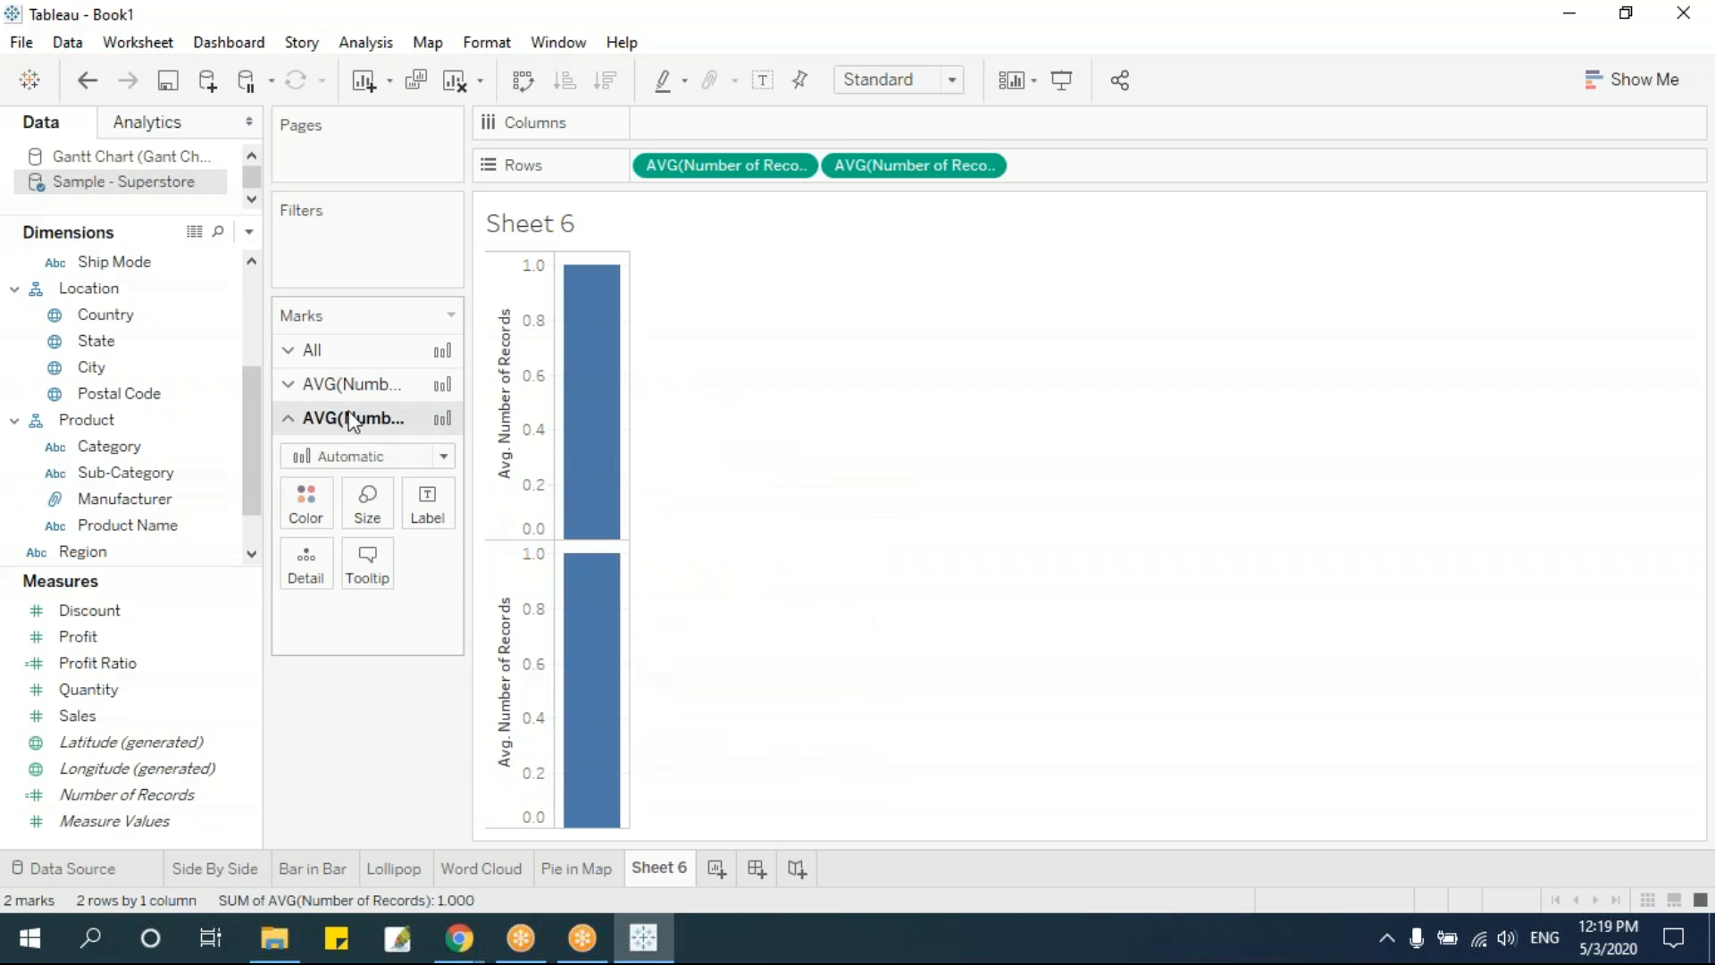
# Set the mark type to Pie for both Average Number of Records charts at once
pyautogui.click(311, 350)
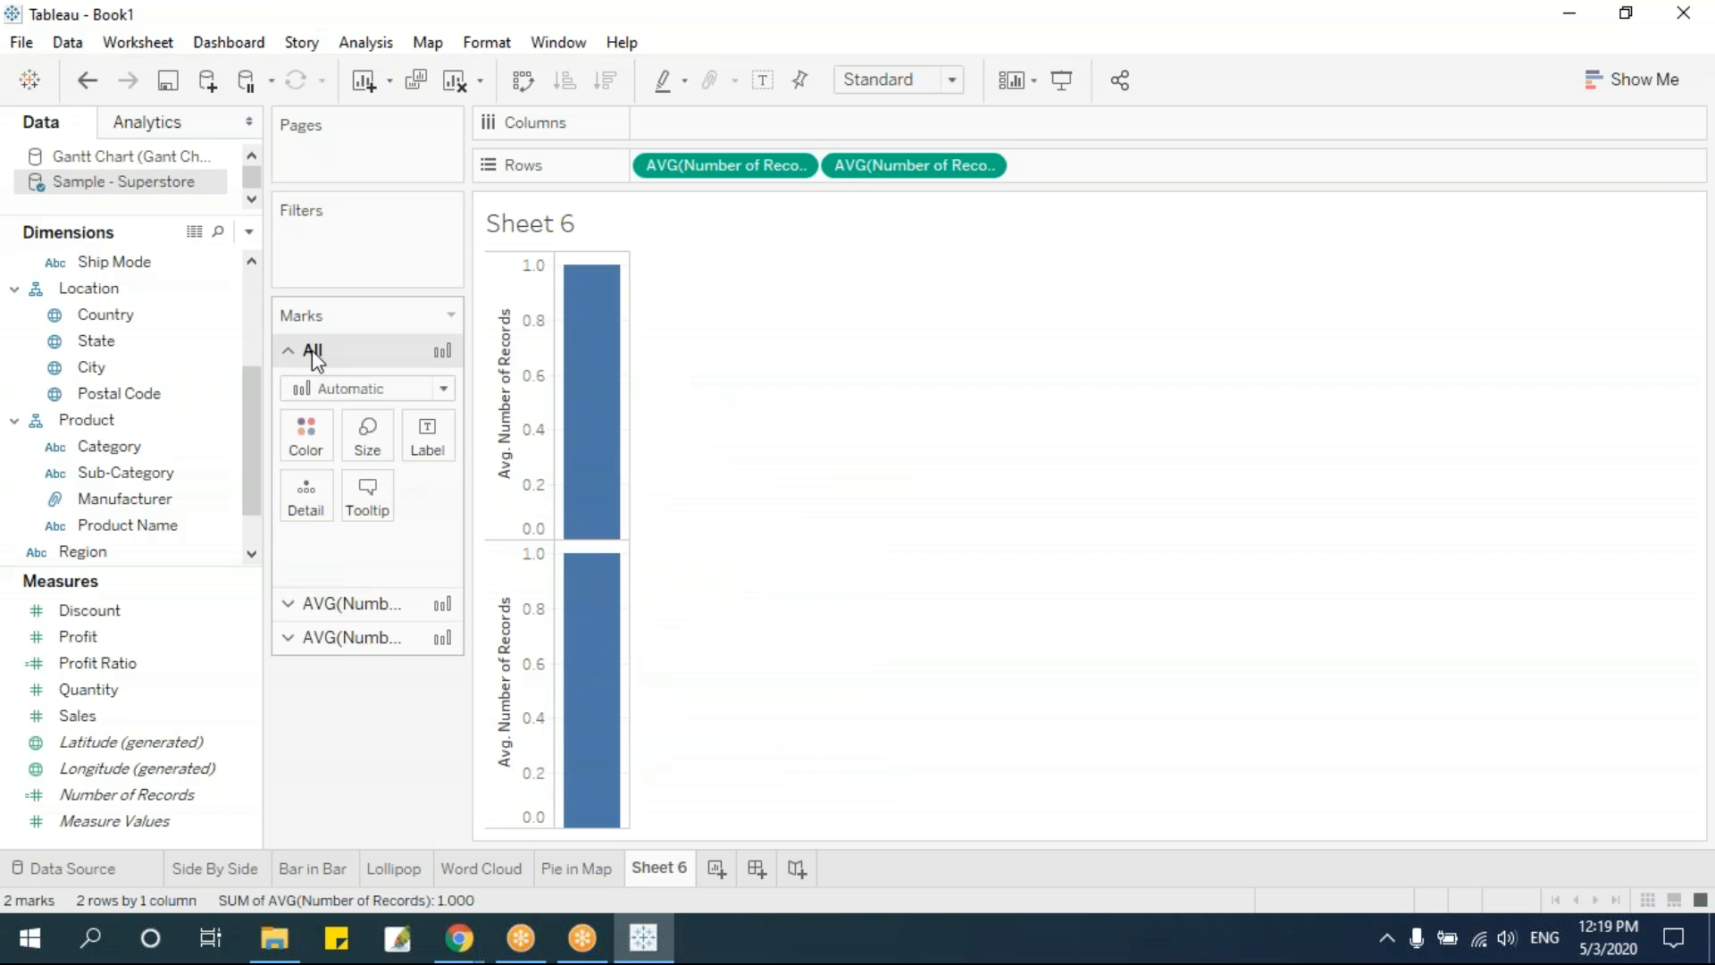
pyautogui.click(343, 391)
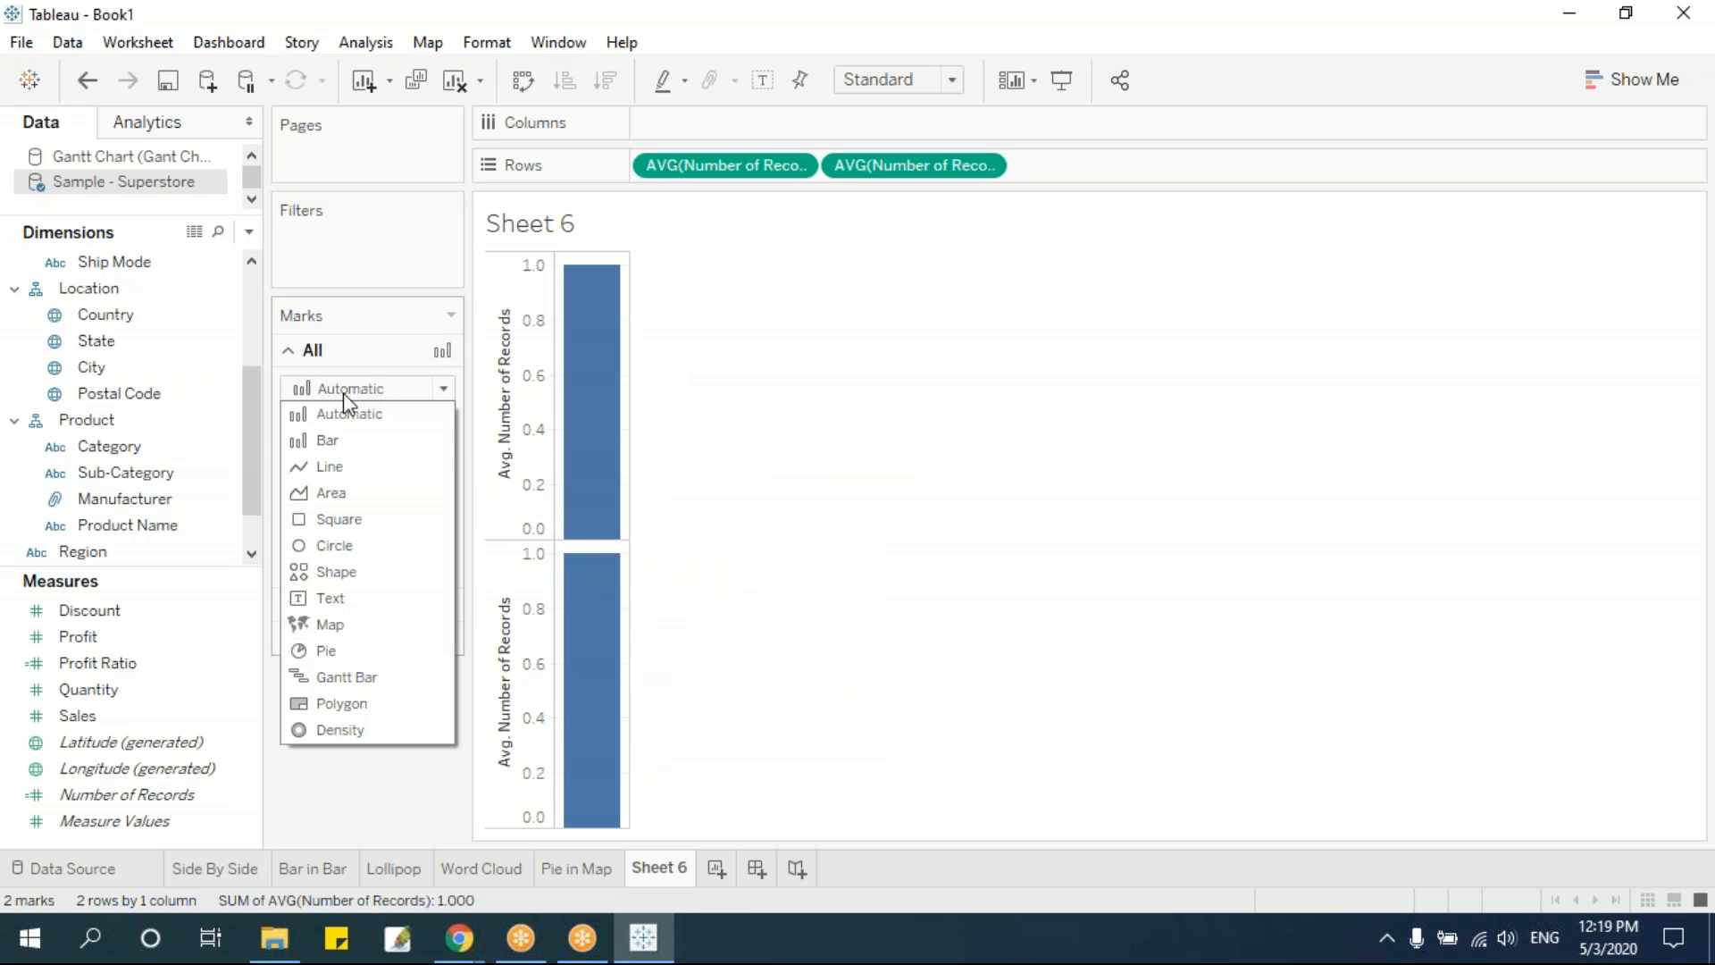
pyautogui.click(356, 652)
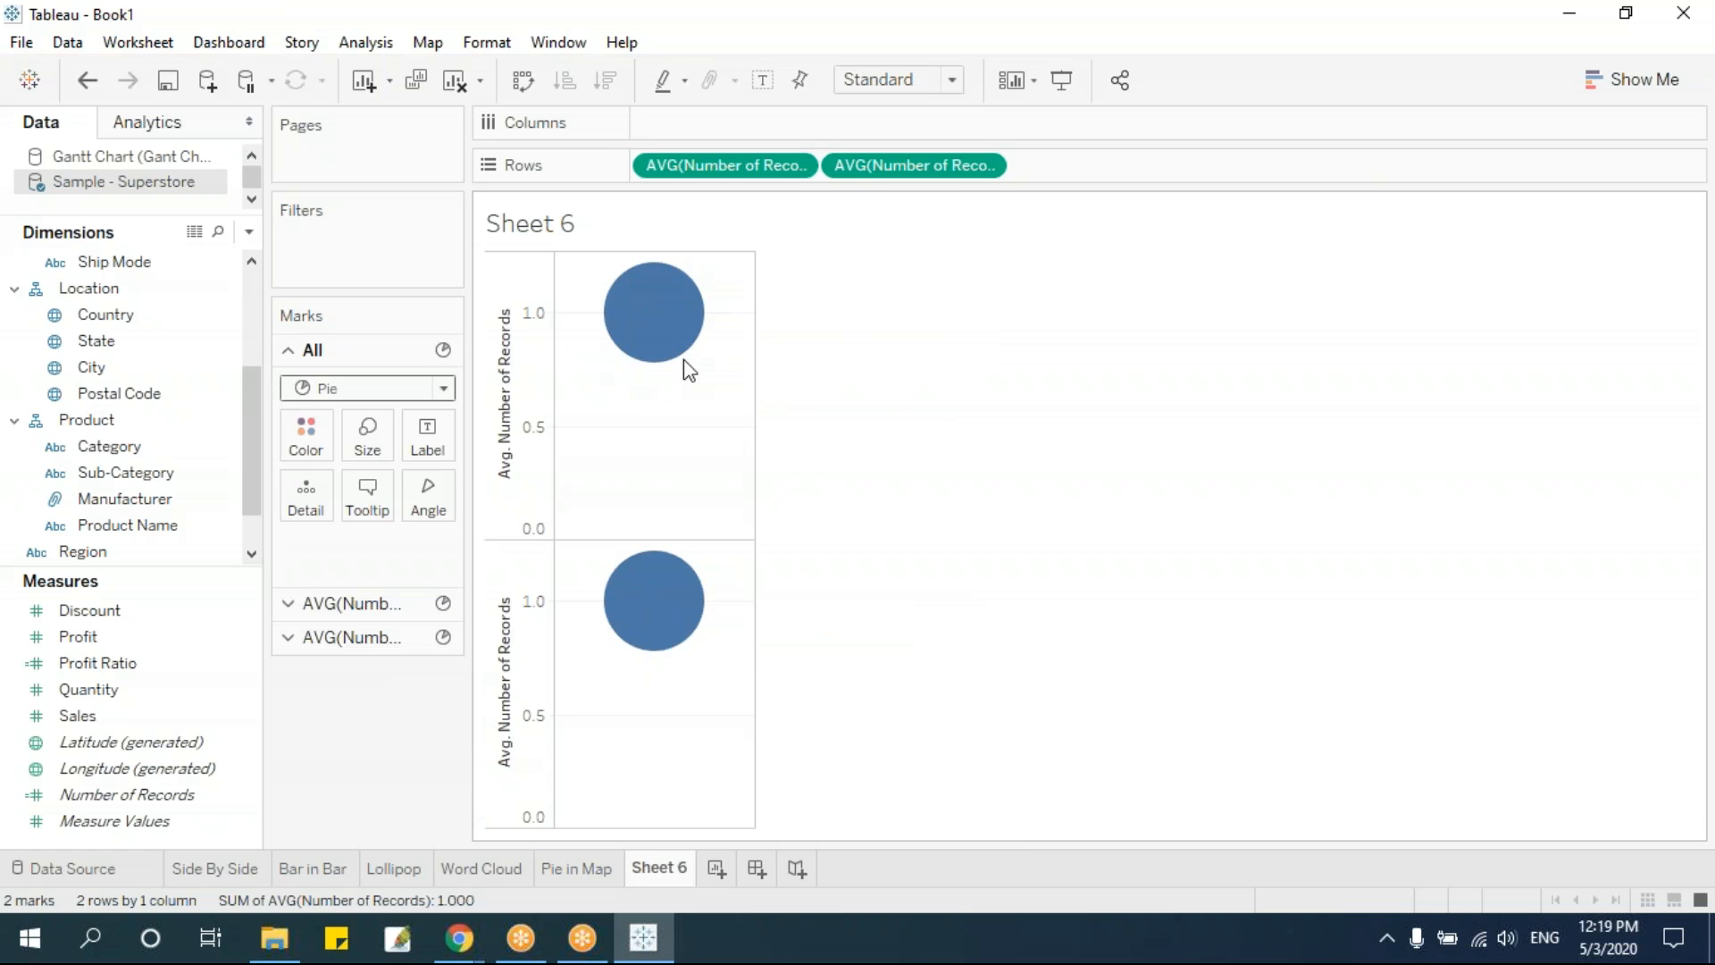
pyautogui.moveTo(666, 581)
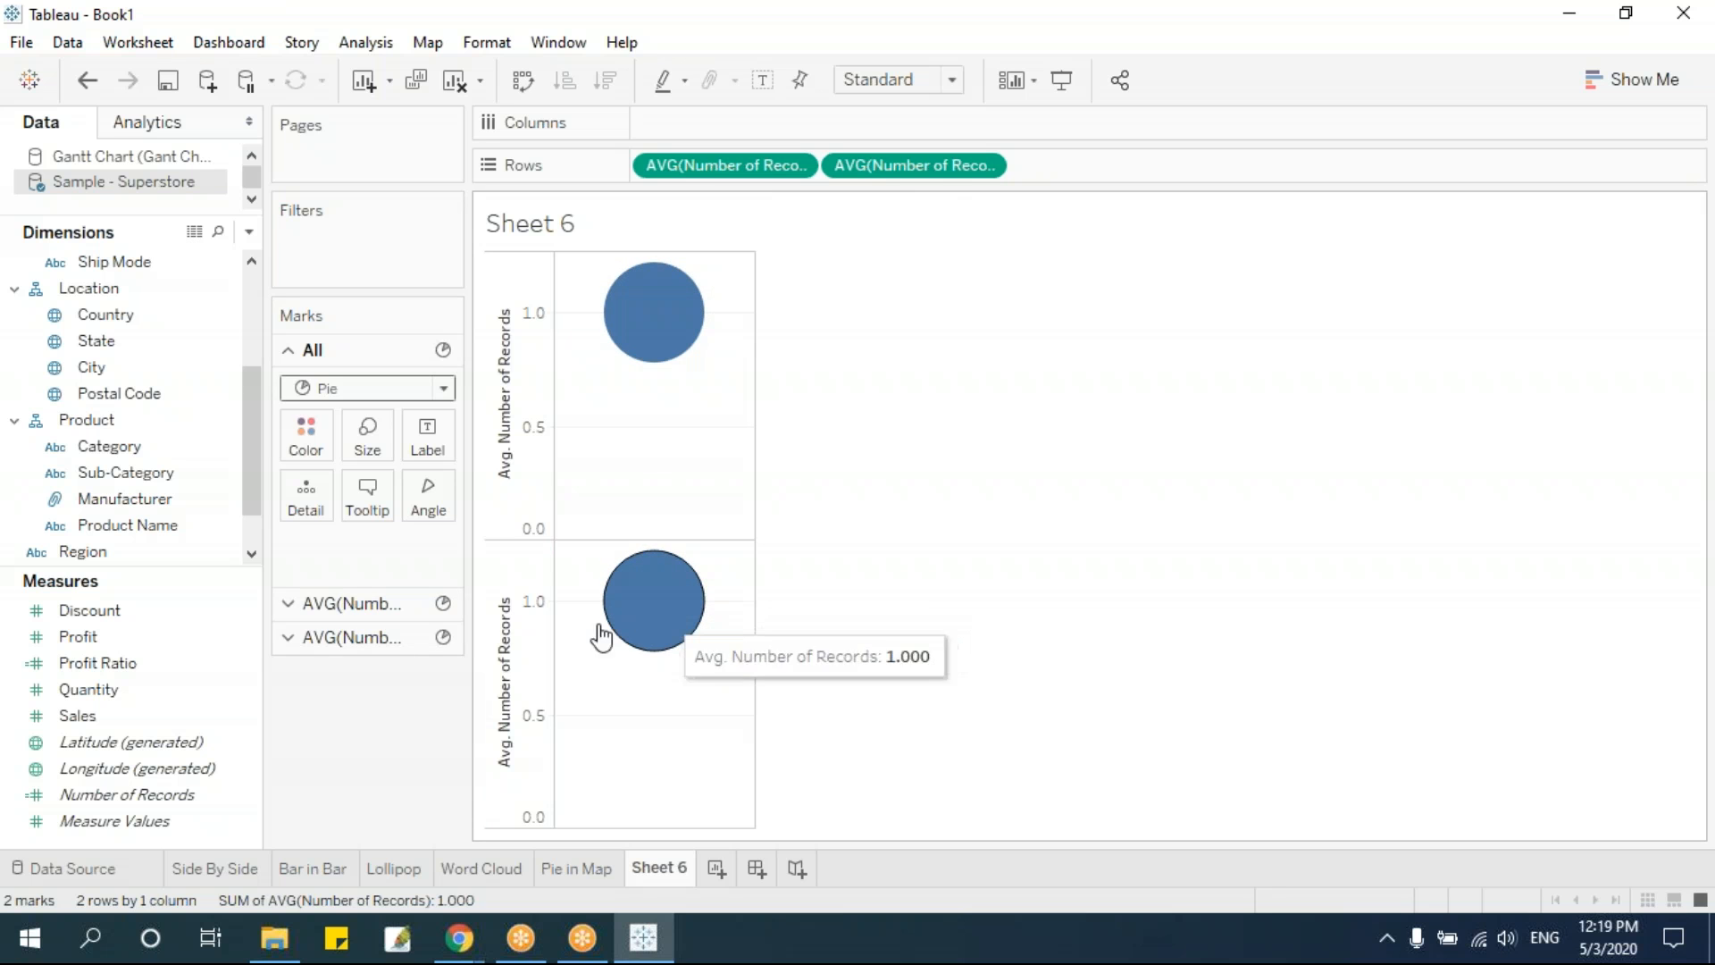
# Color only the first Average Number of Records pie by Category
pyautogui.click(360, 606)
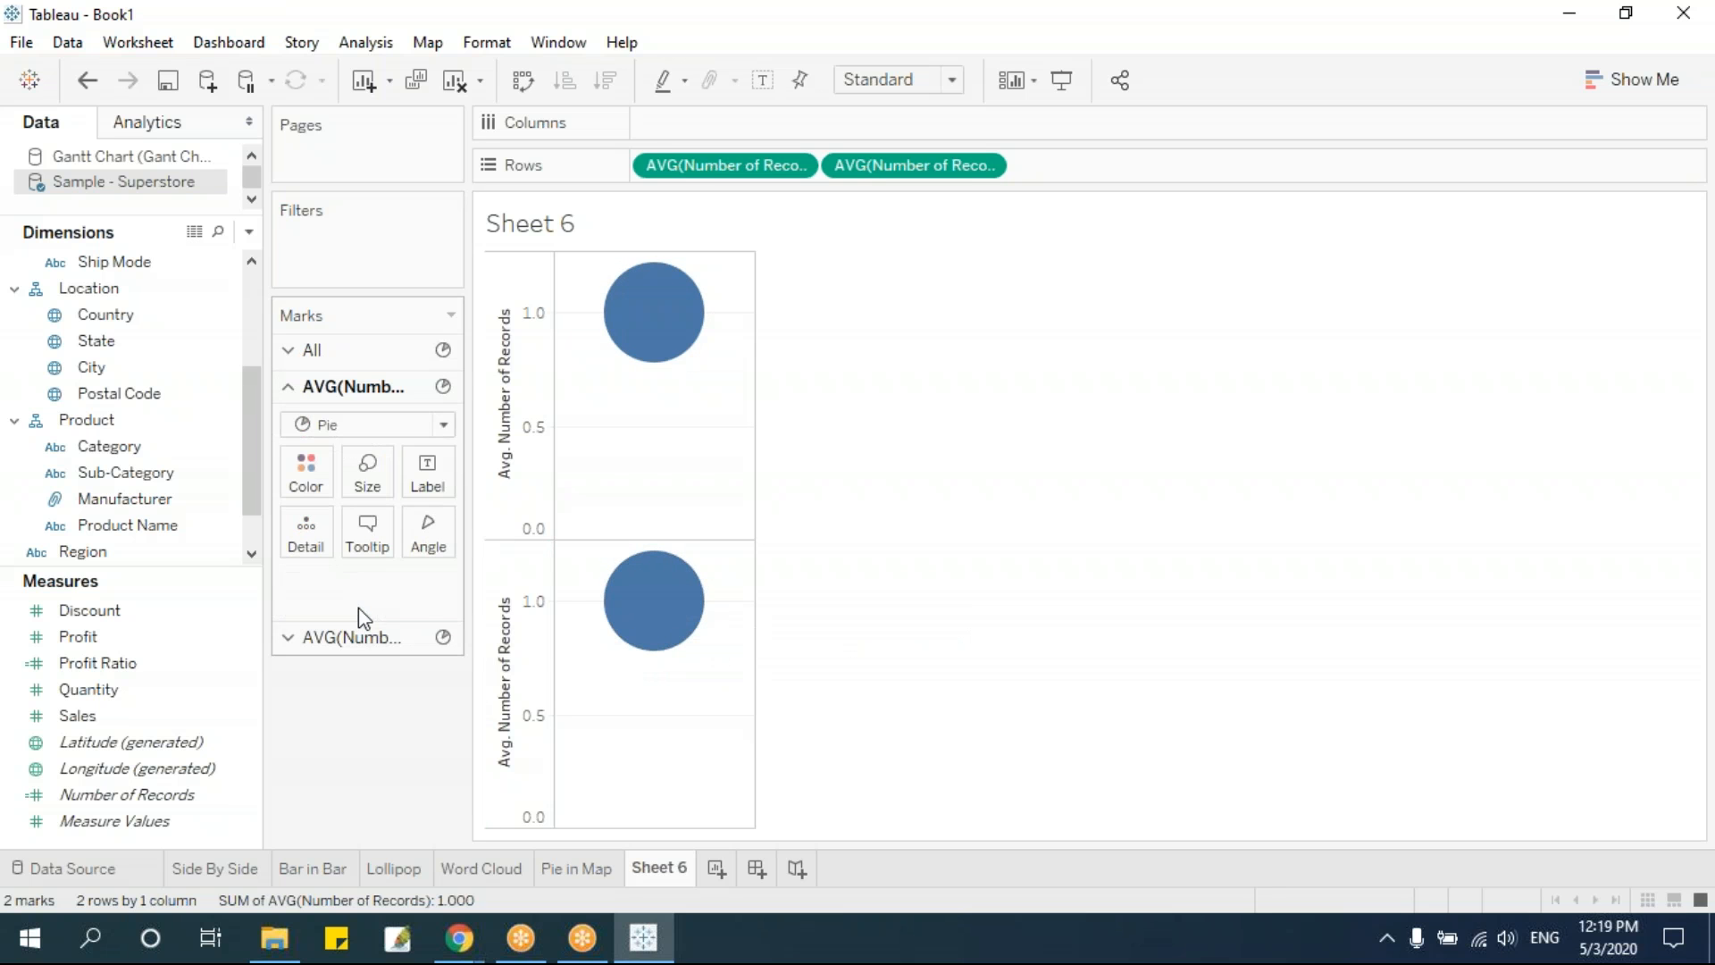
pyautogui.moveTo(652, 322)
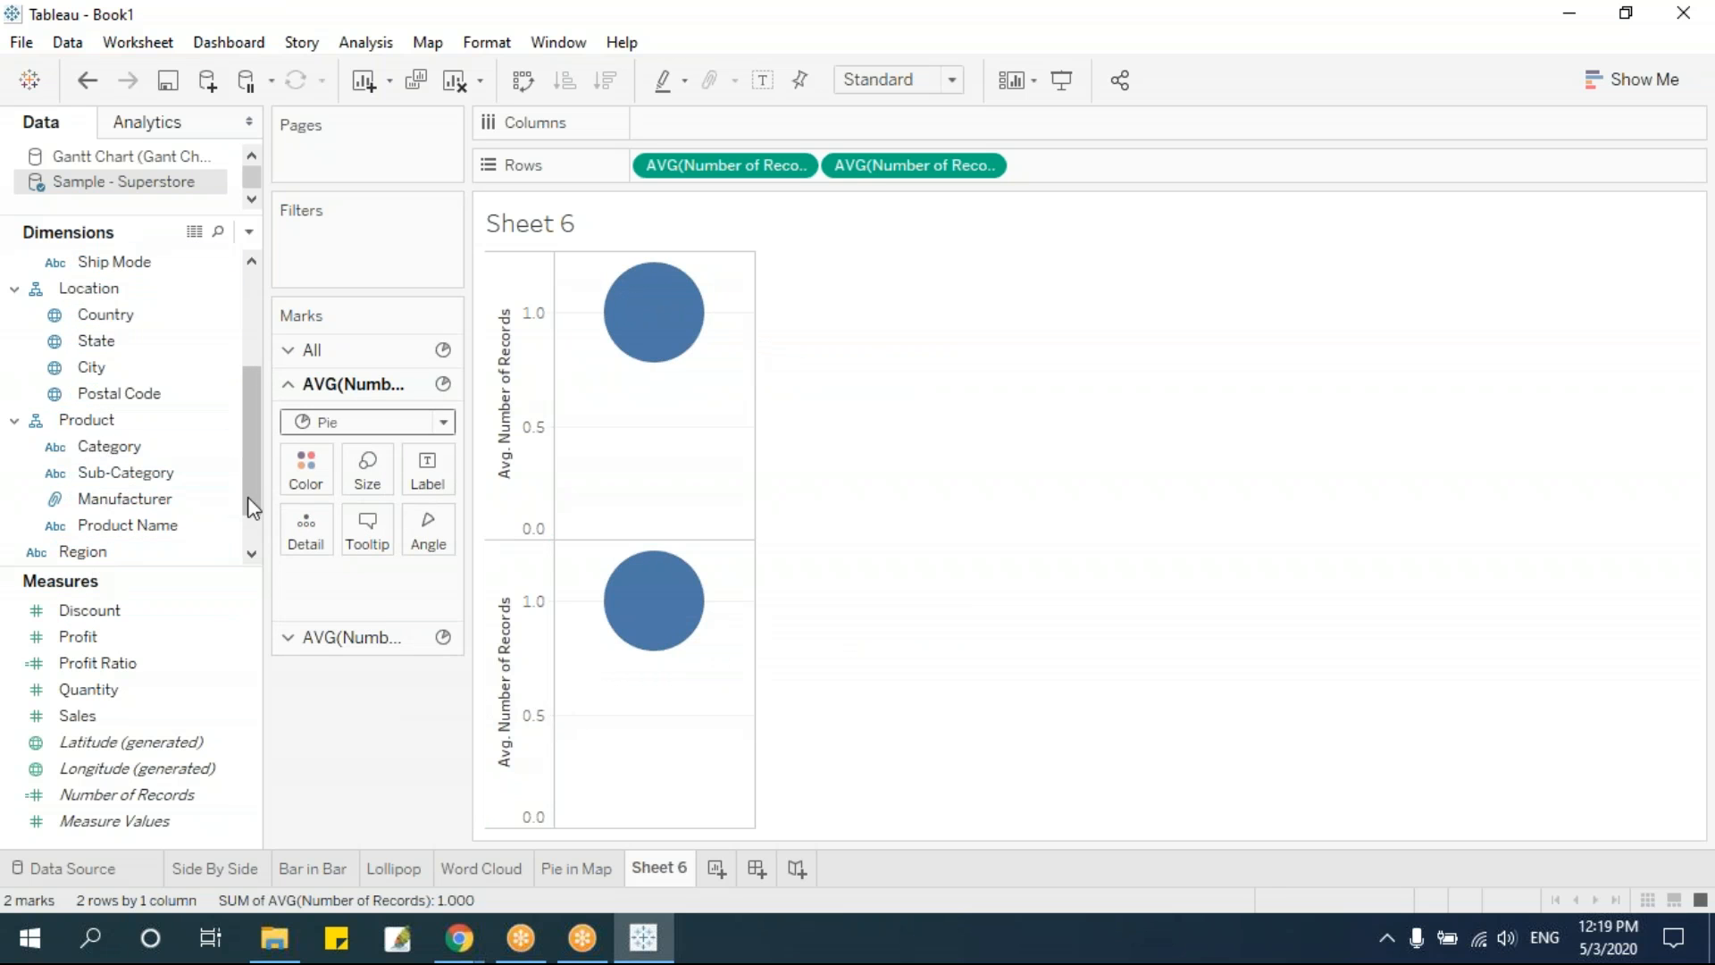
pyautogui.moveTo(141, 462); pyautogui.dragTo(318, 480)
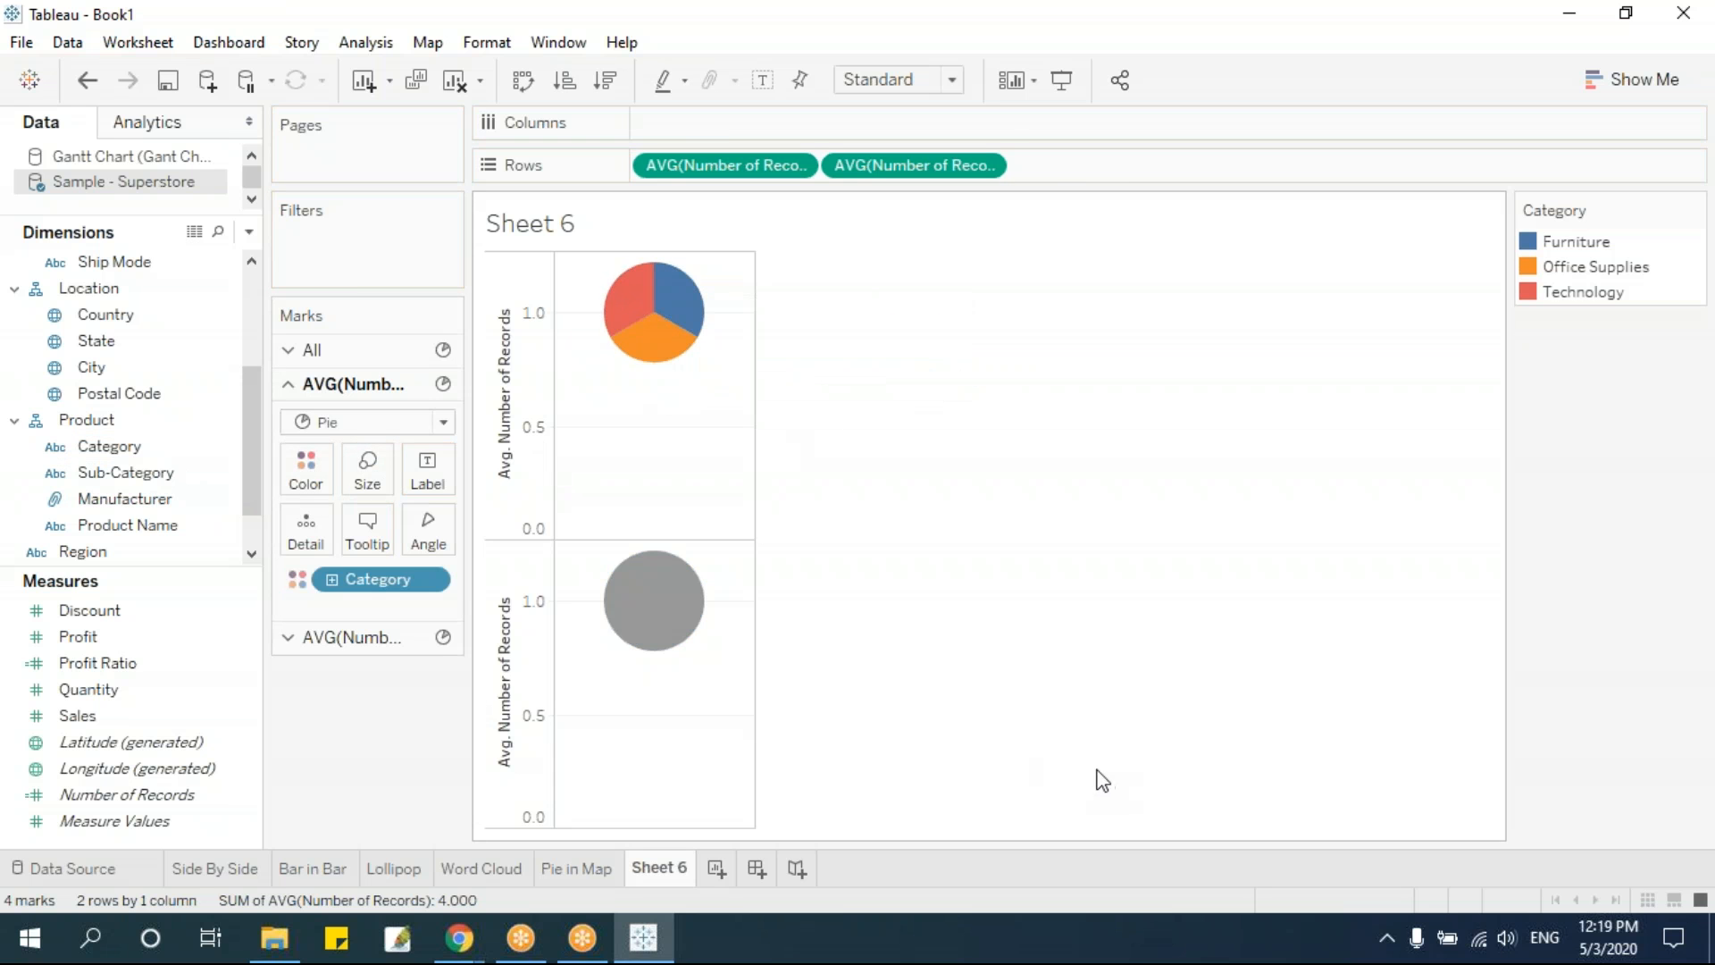
pyautogui.moveTo(683, 299)
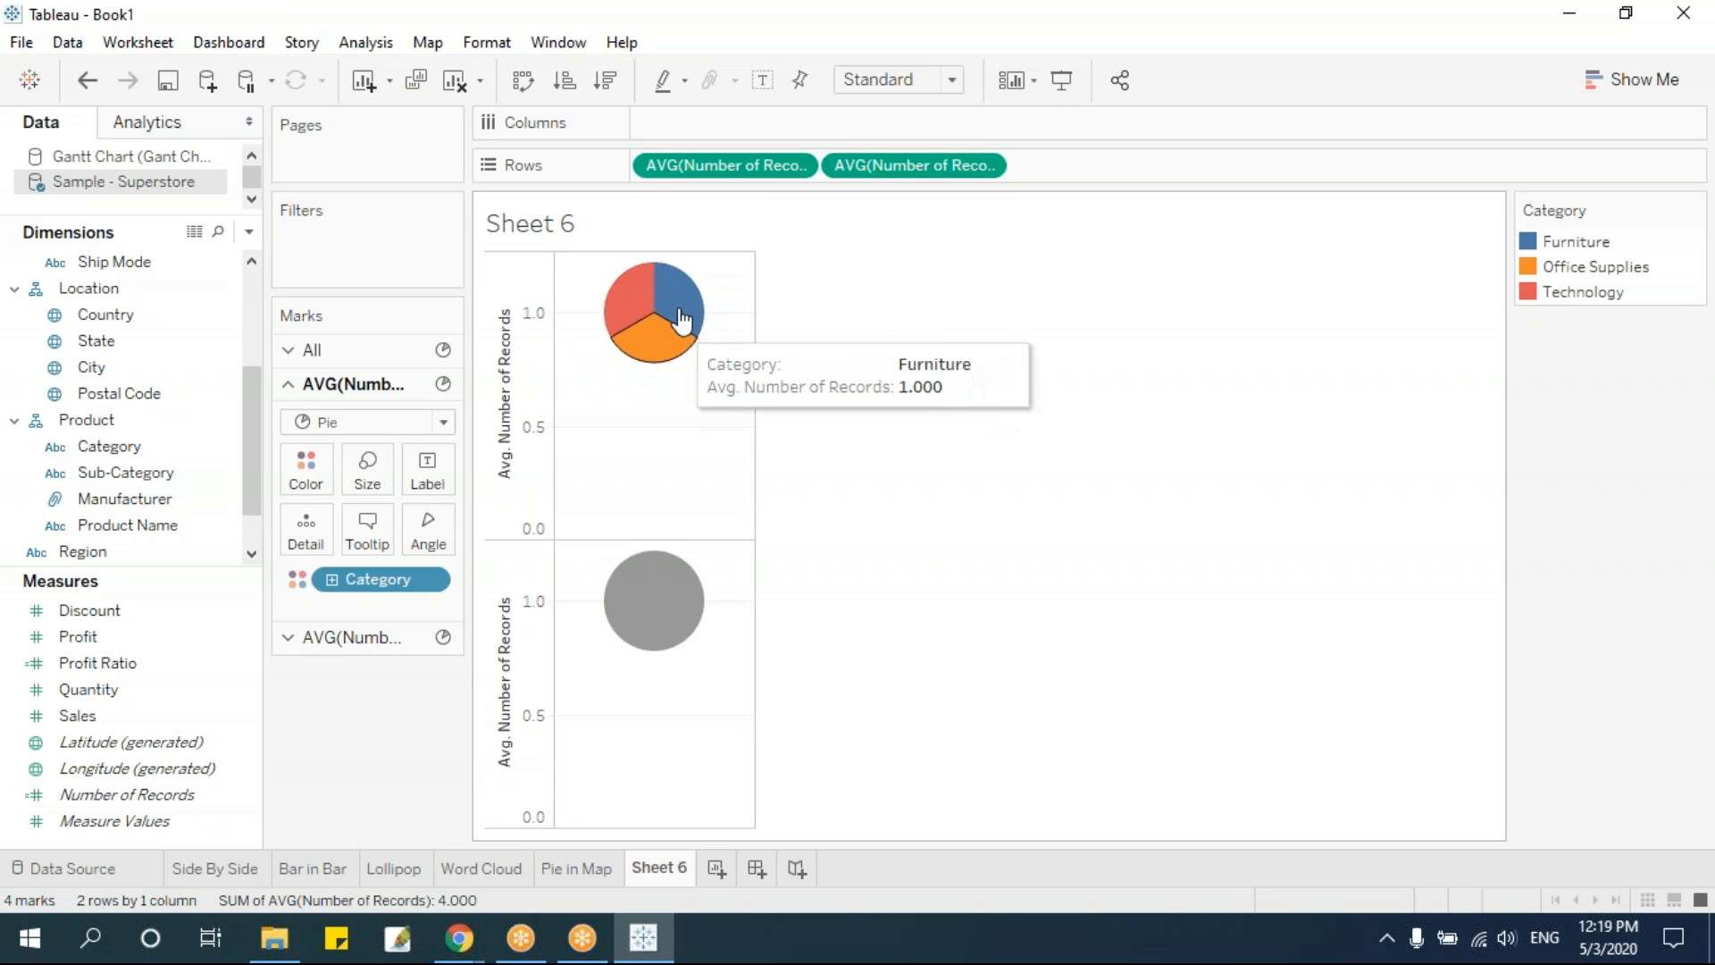
# Size the slices of the first Average Number of Records pie by Sales, using it as the angle
pyautogui.moveTo(631, 295)
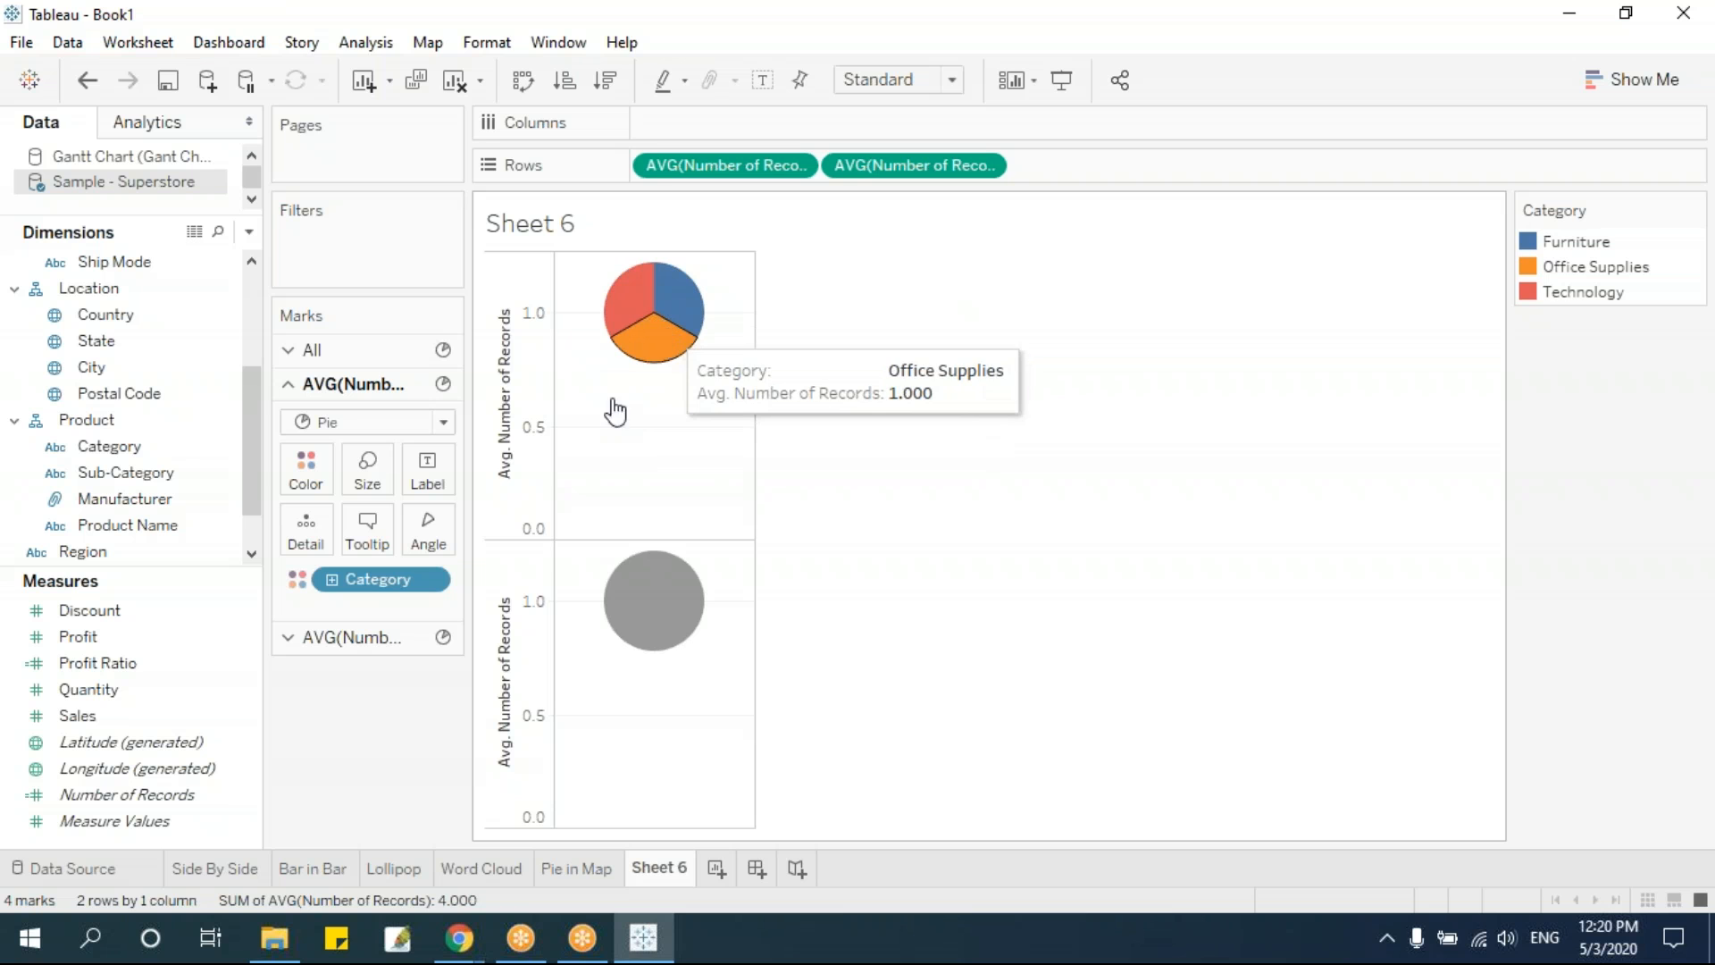
pyautogui.click(75, 720)
pyautogui.moveTo(71, 722); pyautogui.dragTo(428, 531)
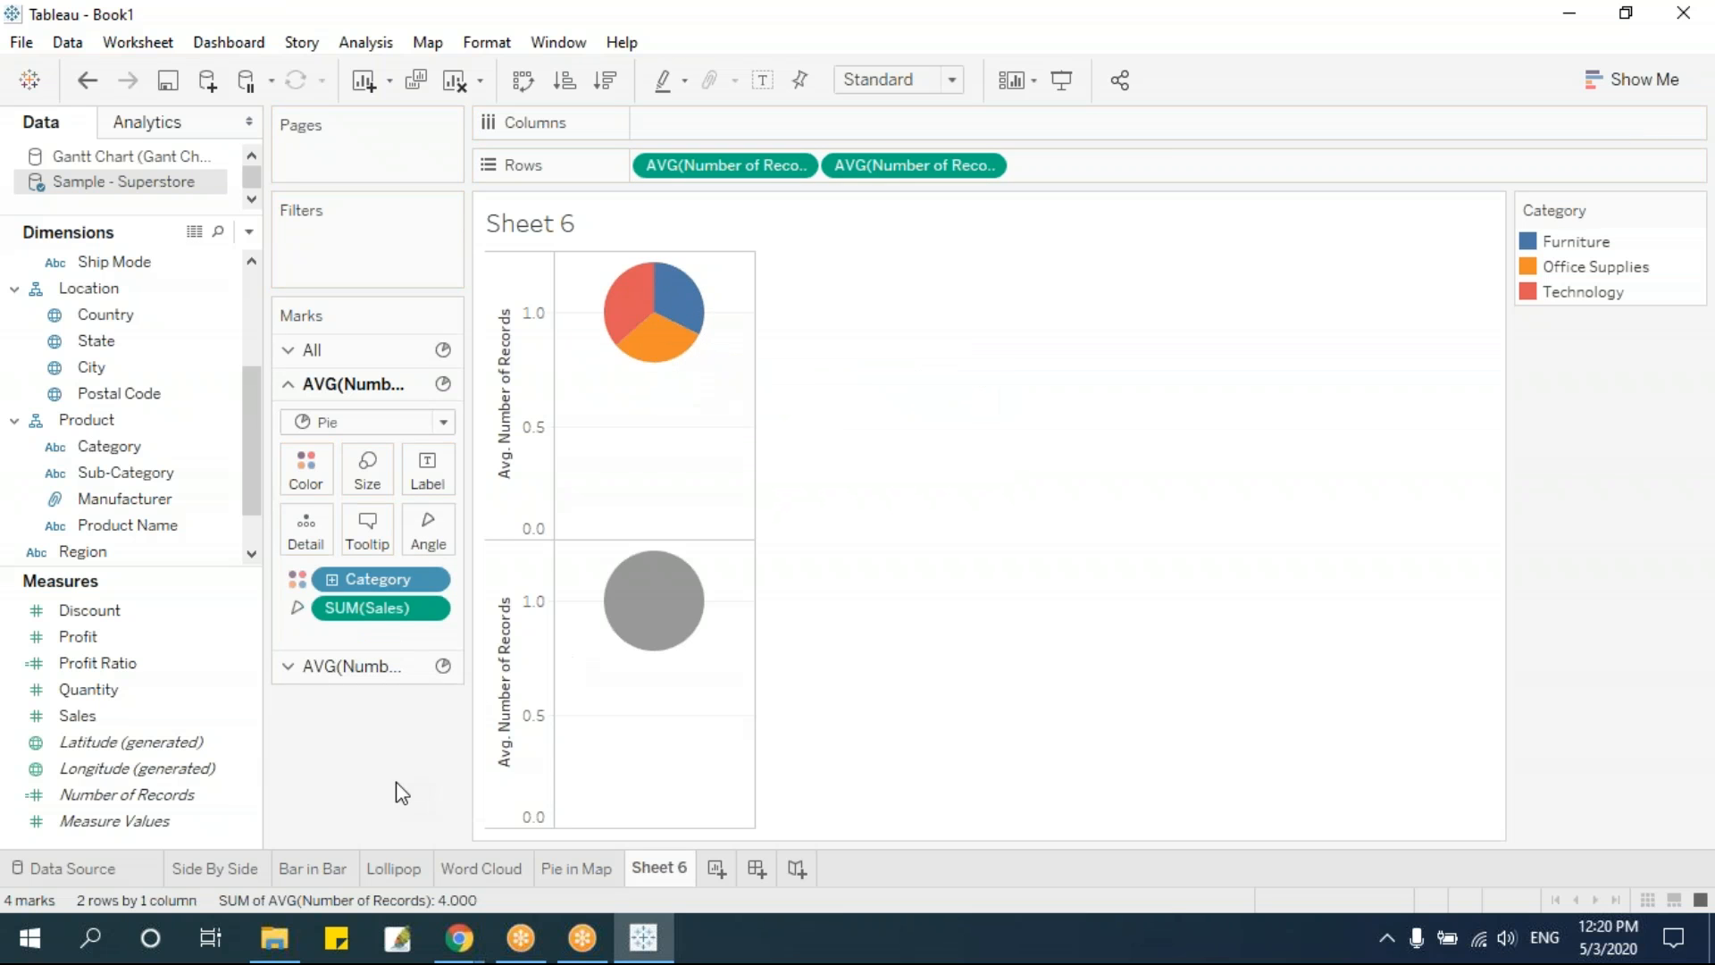
pyautogui.moveTo(369, 616); pyautogui.dragTo(367, 473)
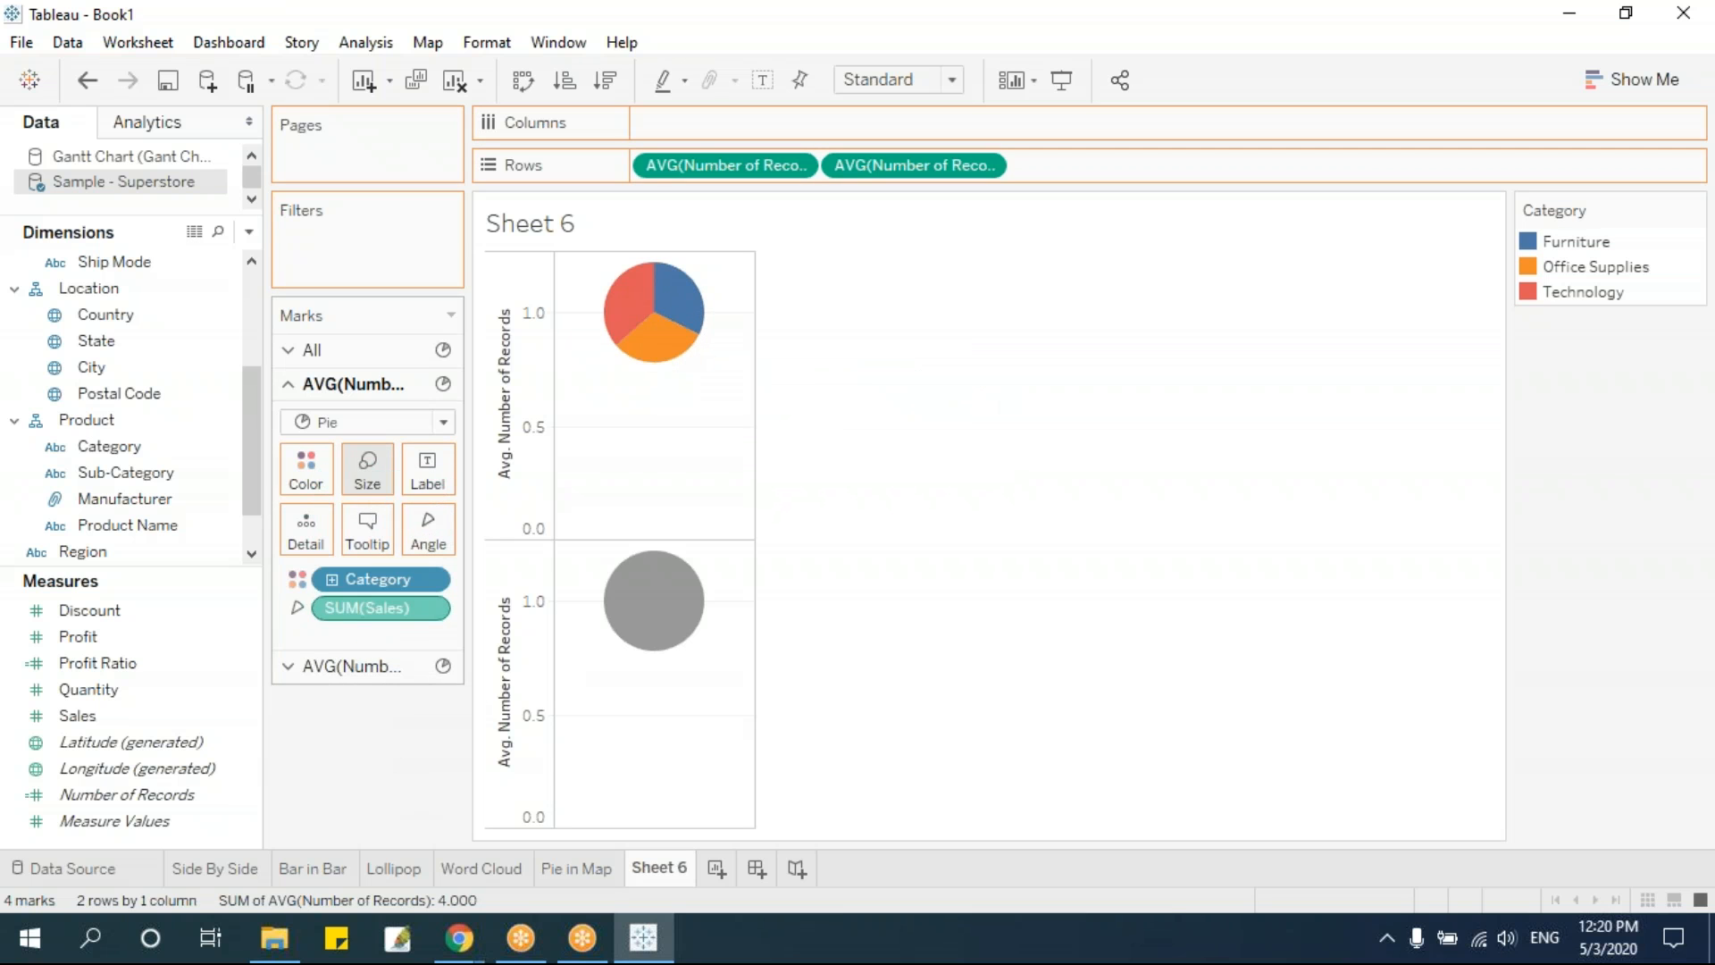
pyautogui.moveTo(367, 615); pyautogui.dragTo(431, 535)
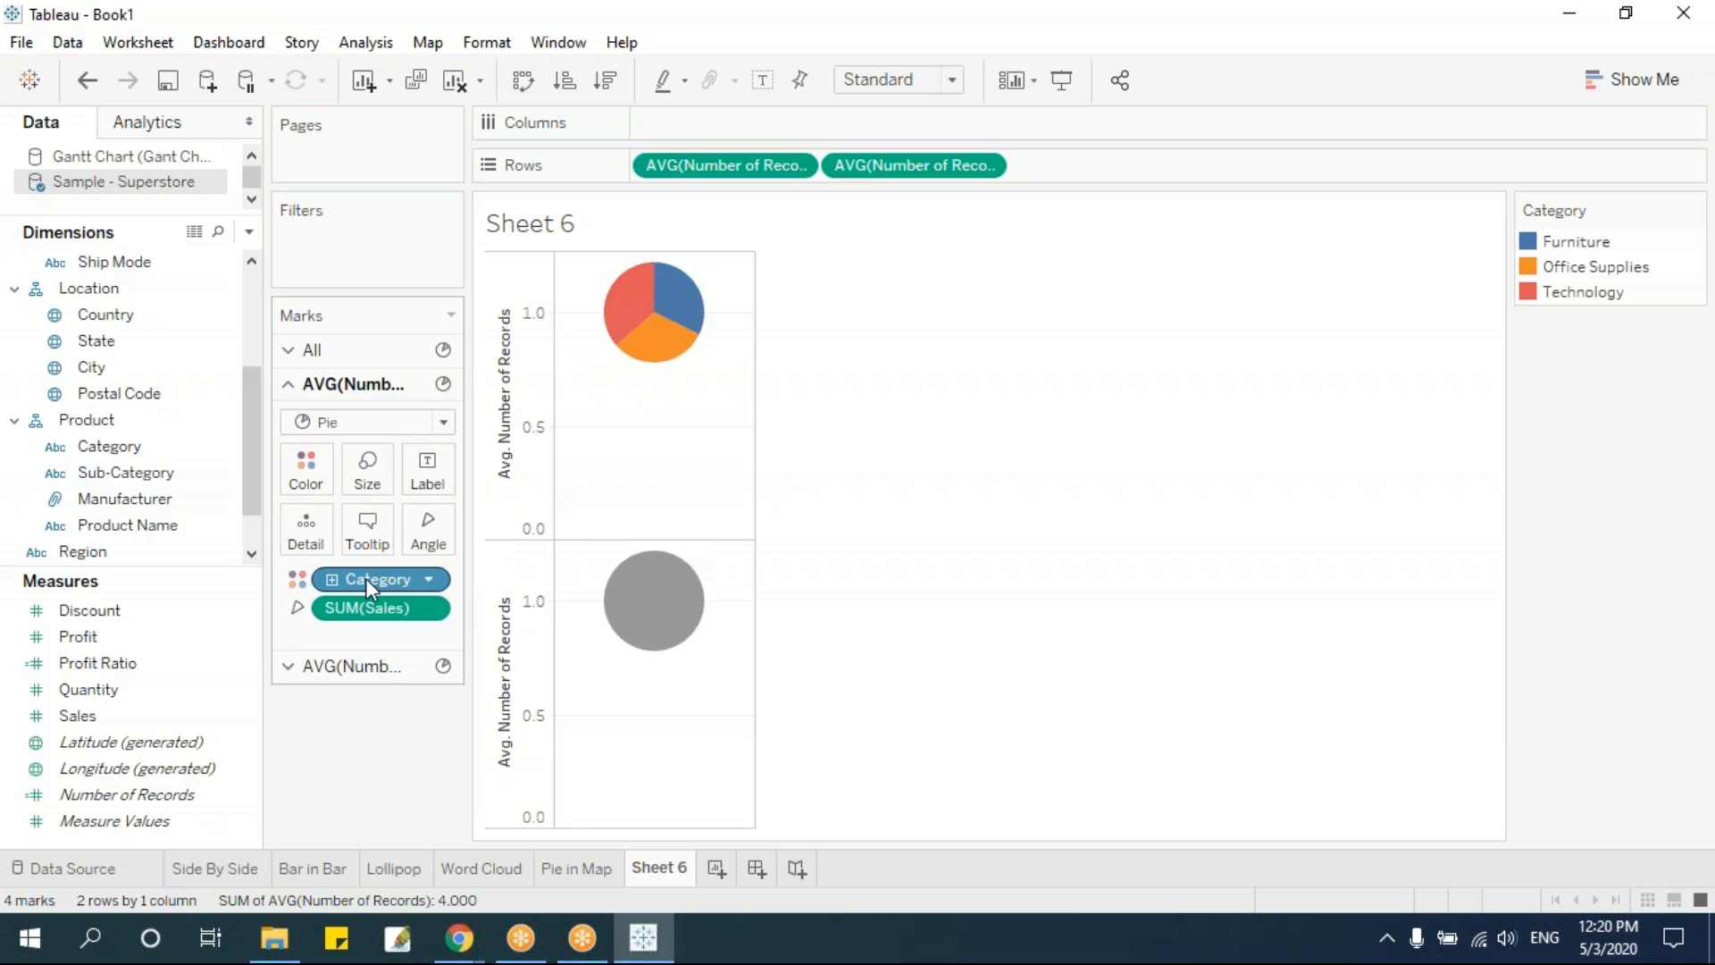
# Remove Category from the first pie and color its slices by Segment instead
pyautogui.moveTo(366, 577); pyautogui.dragTo(352, 786)
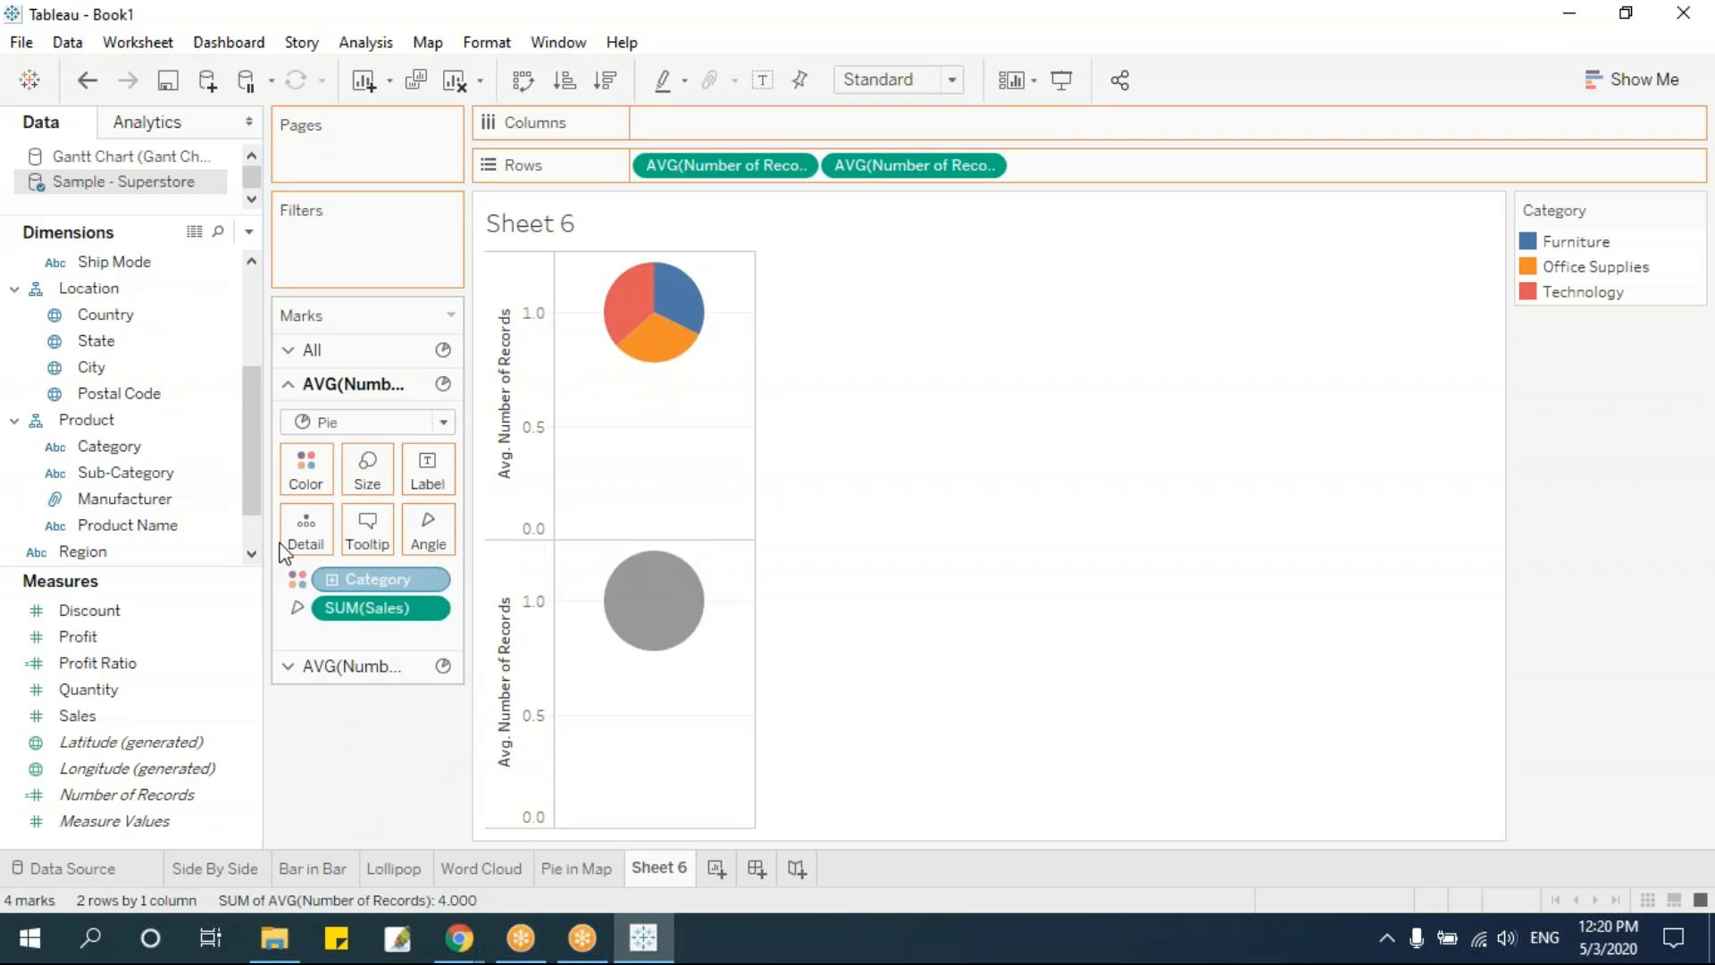
pyautogui.moveTo(251, 443); pyautogui.dragTo(256, 364)
pyautogui.click(118, 293)
pyautogui.moveTo(118, 293); pyautogui.dragTo(305, 468)
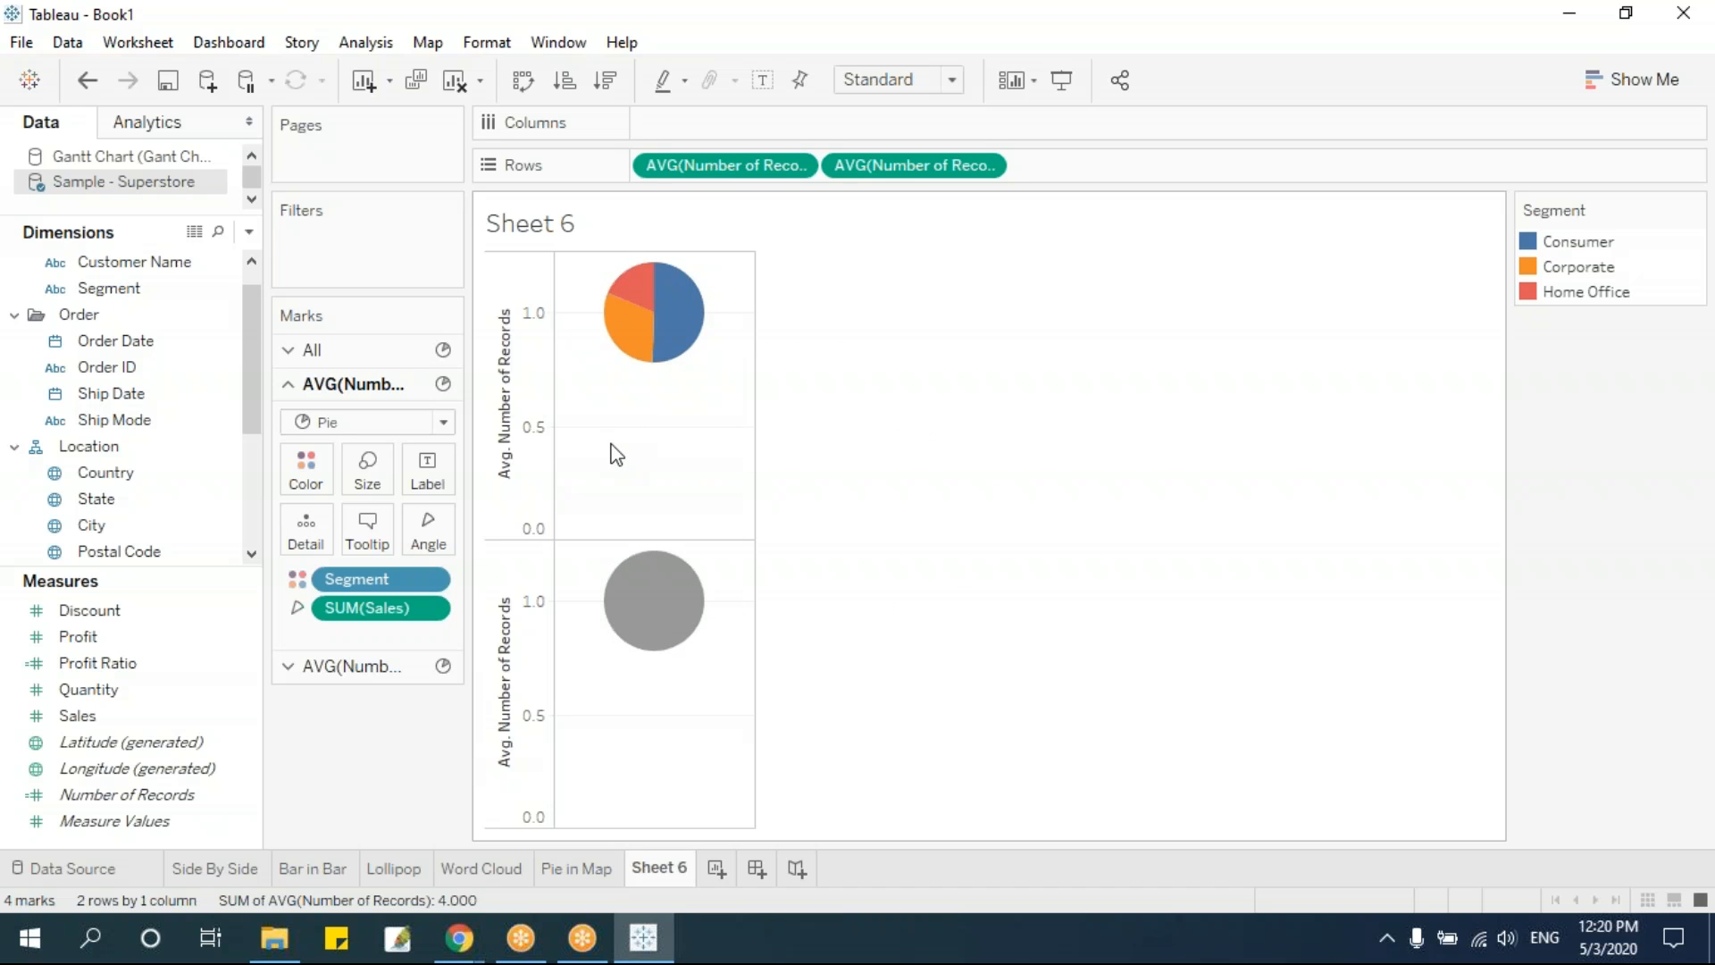
# Combine the two Average Number of Records pies on a dual axis and shrink the second, gray pie
pyautogui.click(986, 167)
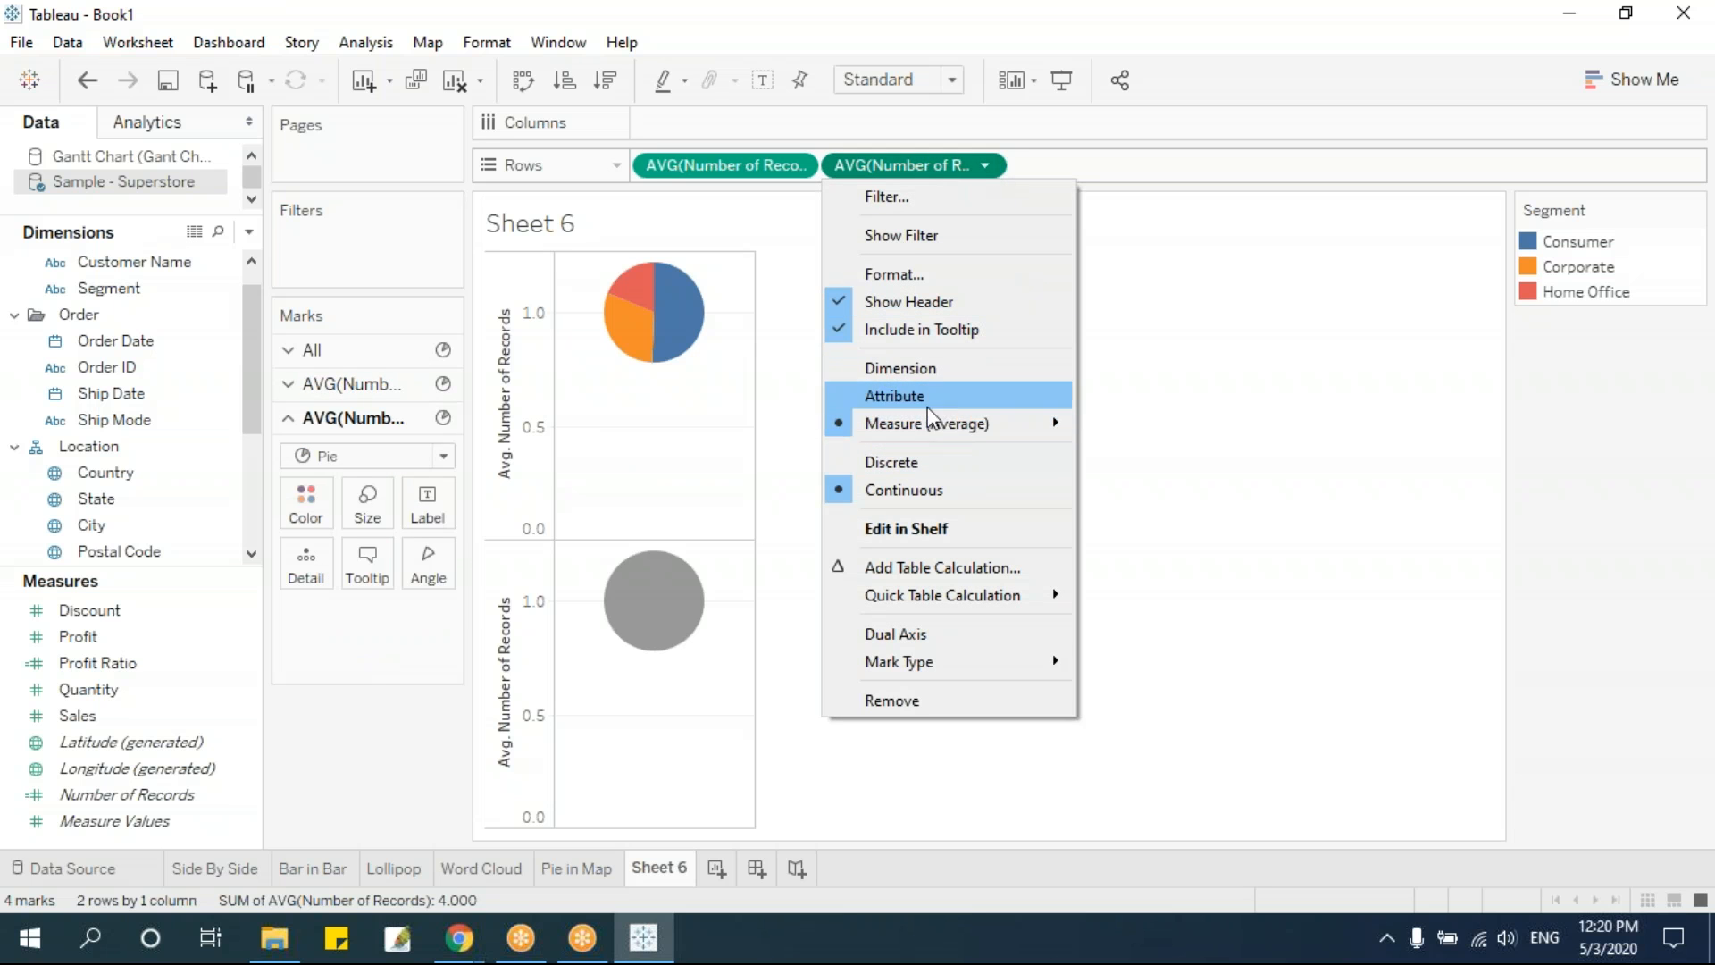
pyautogui.click(927, 632)
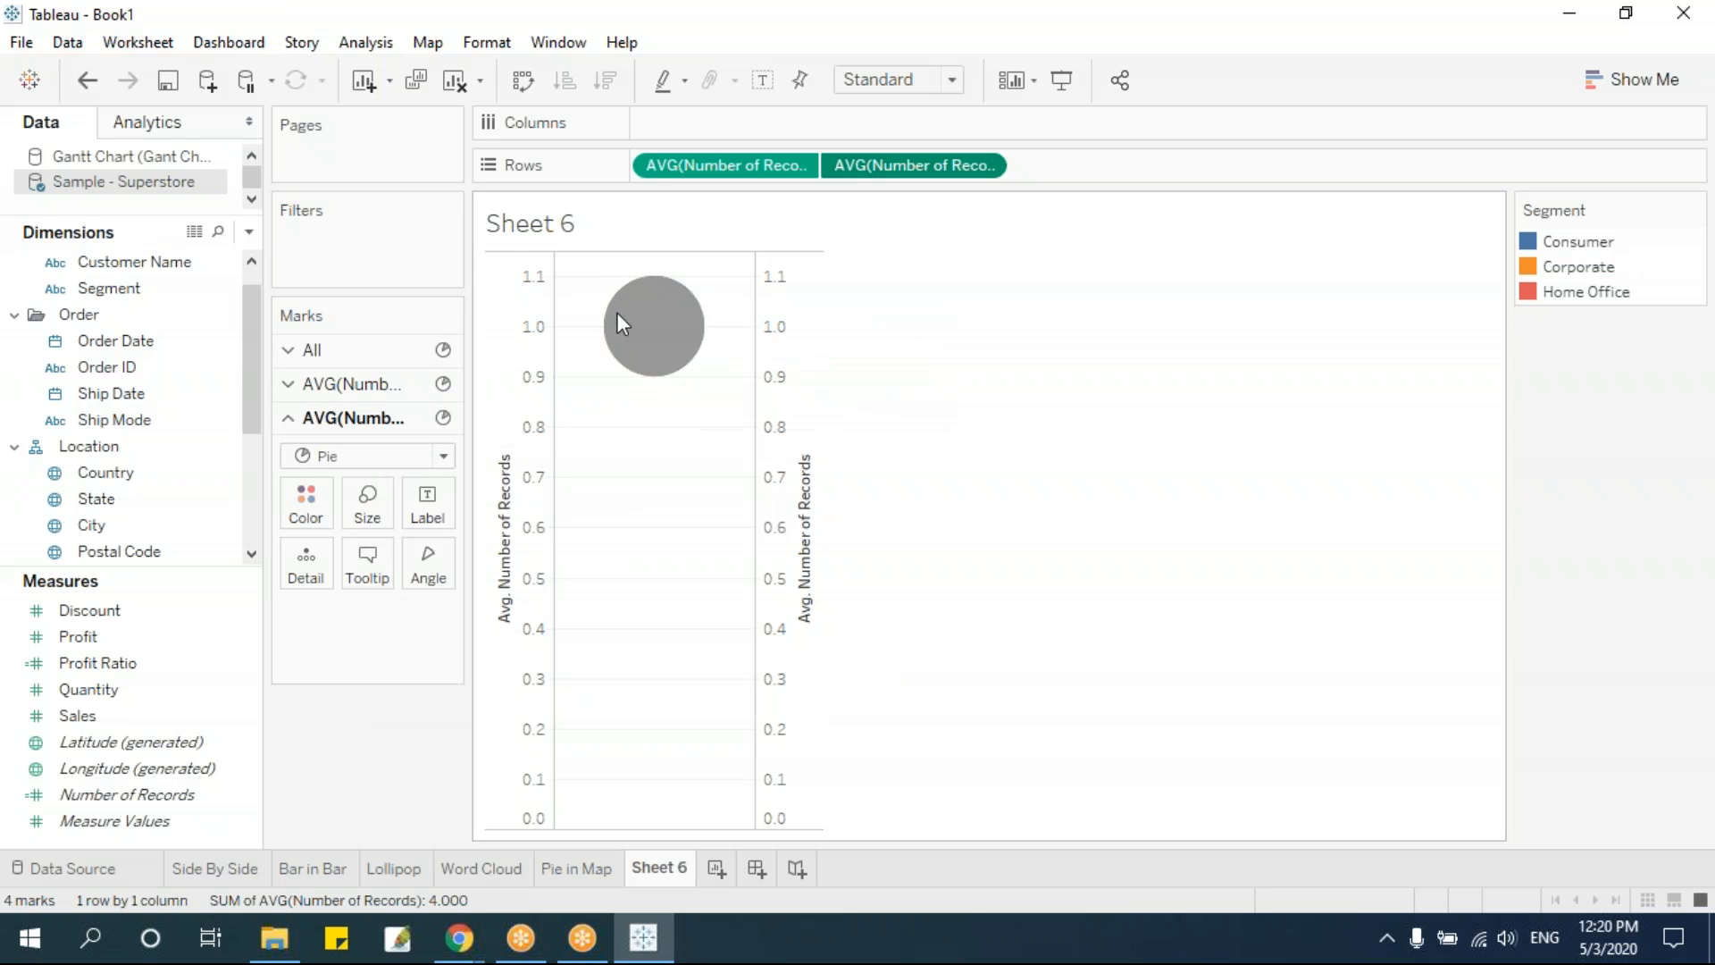
pyautogui.click(366, 502)
pyautogui.moveTo(411, 566); pyautogui.dragTo(388, 579)
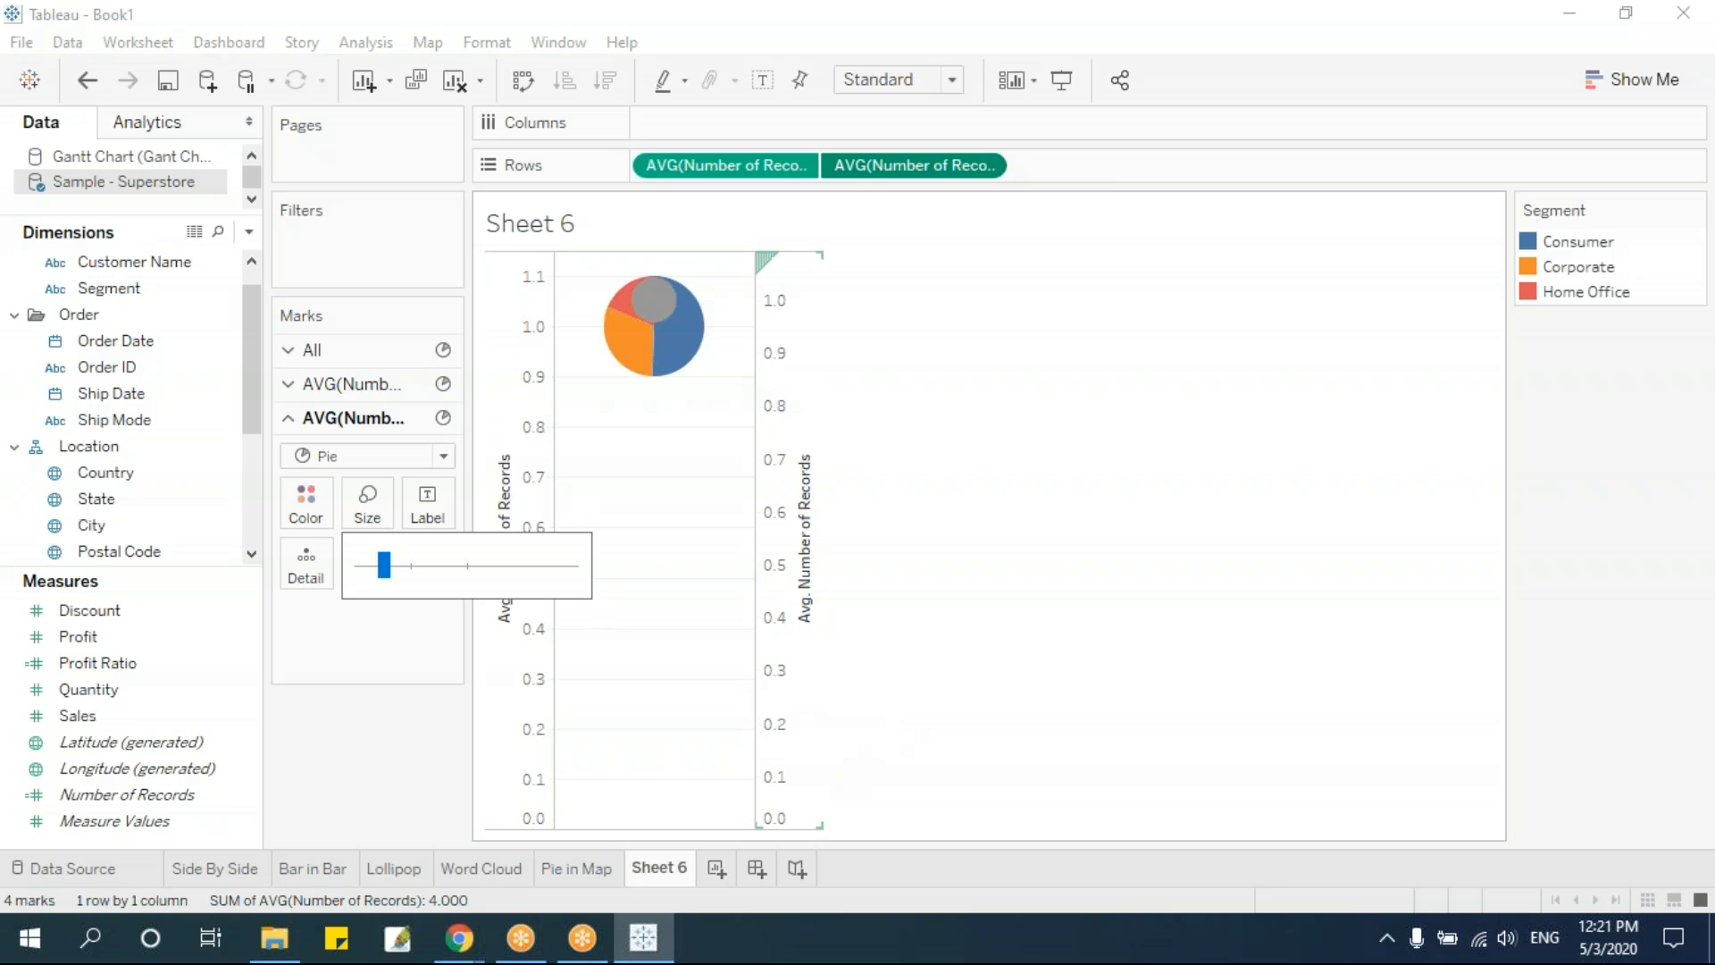
# Synchronize the second Average Number of Records axis with the first and hide the headers of both axes
pyautogui.rightClick(785, 355)
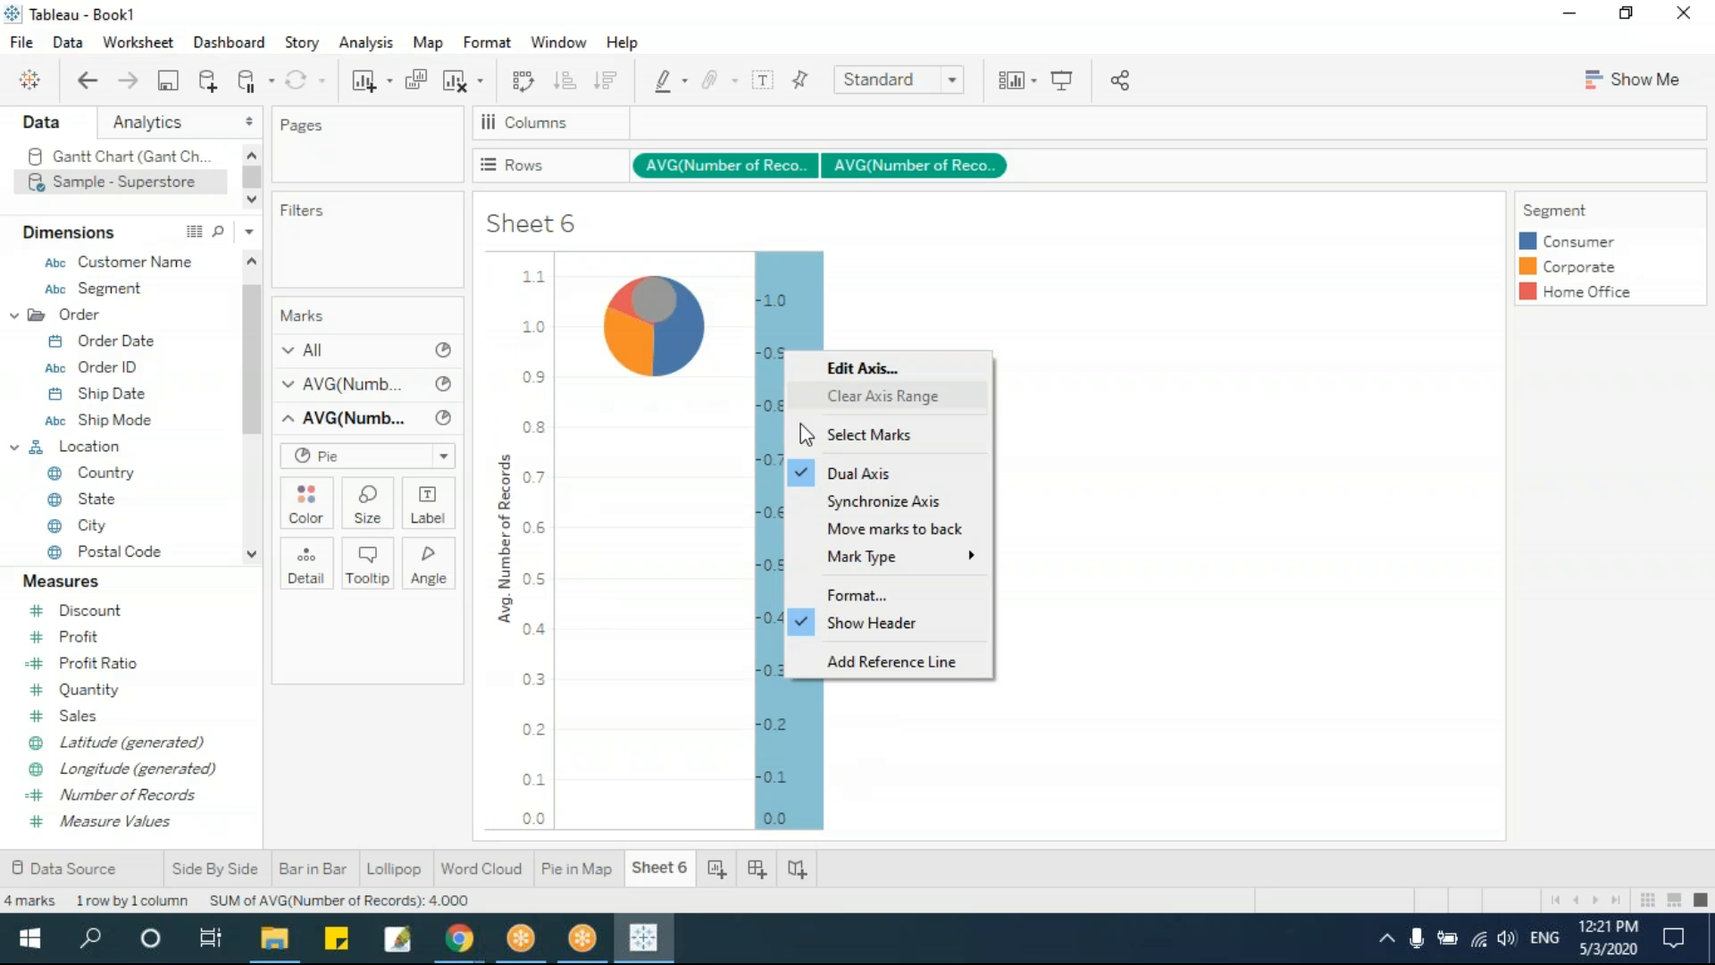
pyautogui.click(877, 499)
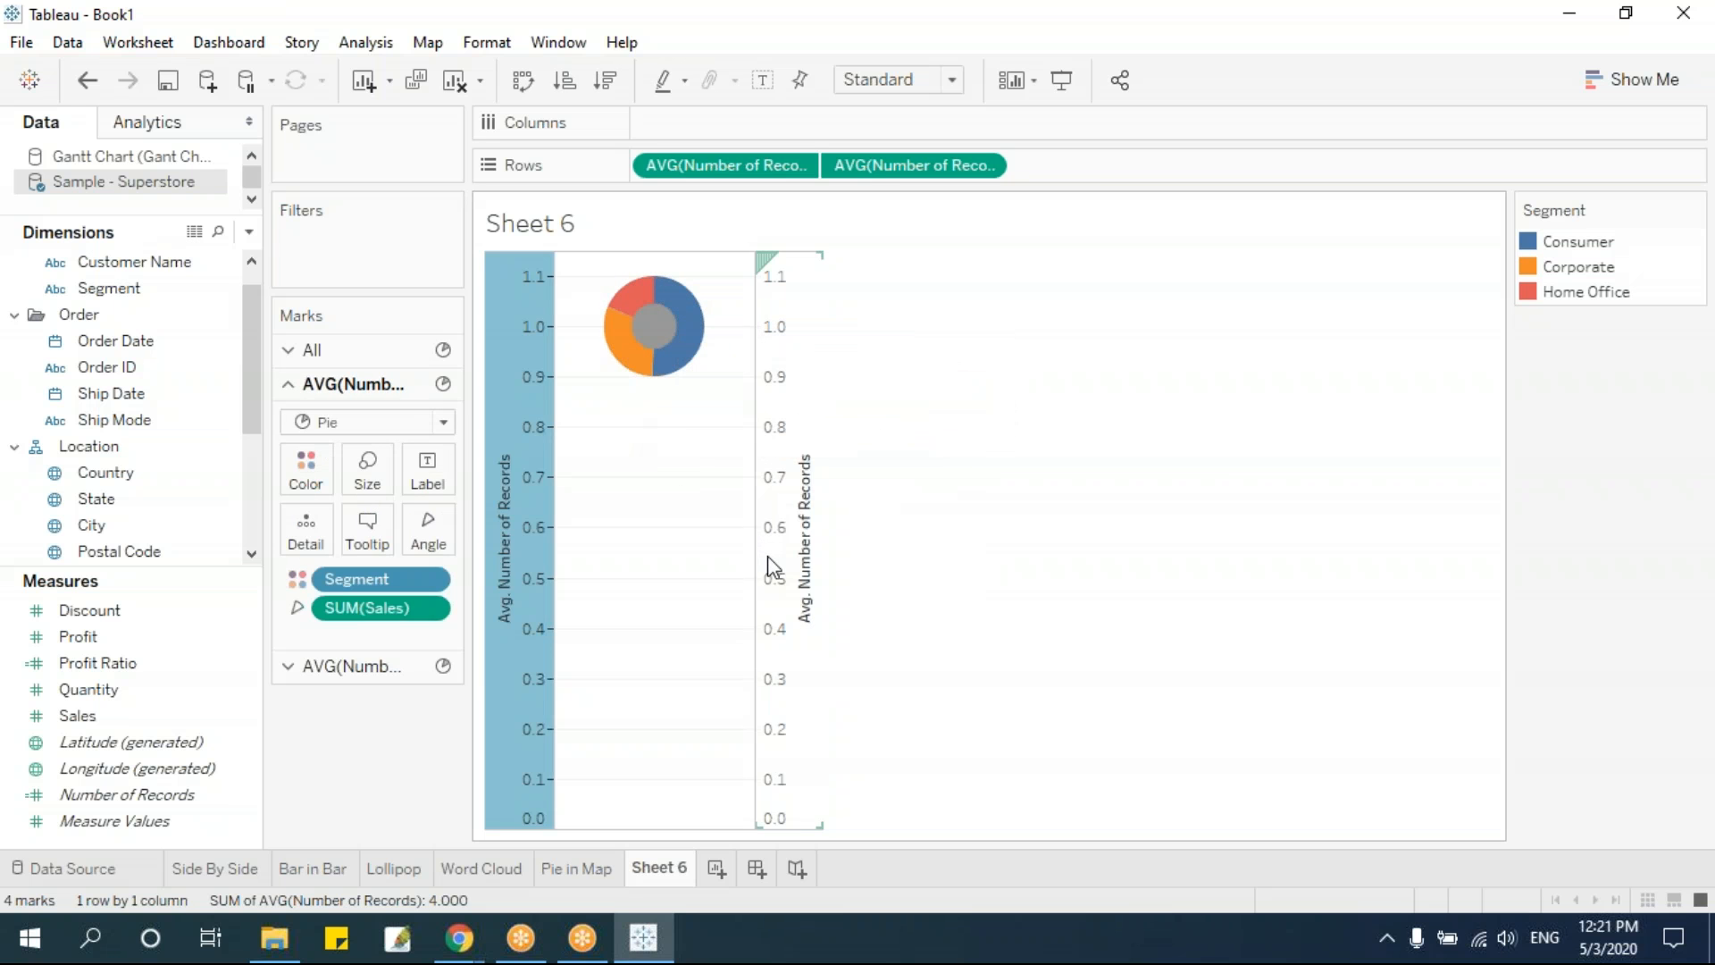
pyautogui.click(785, 378)
pyautogui.rightClick(785, 377)
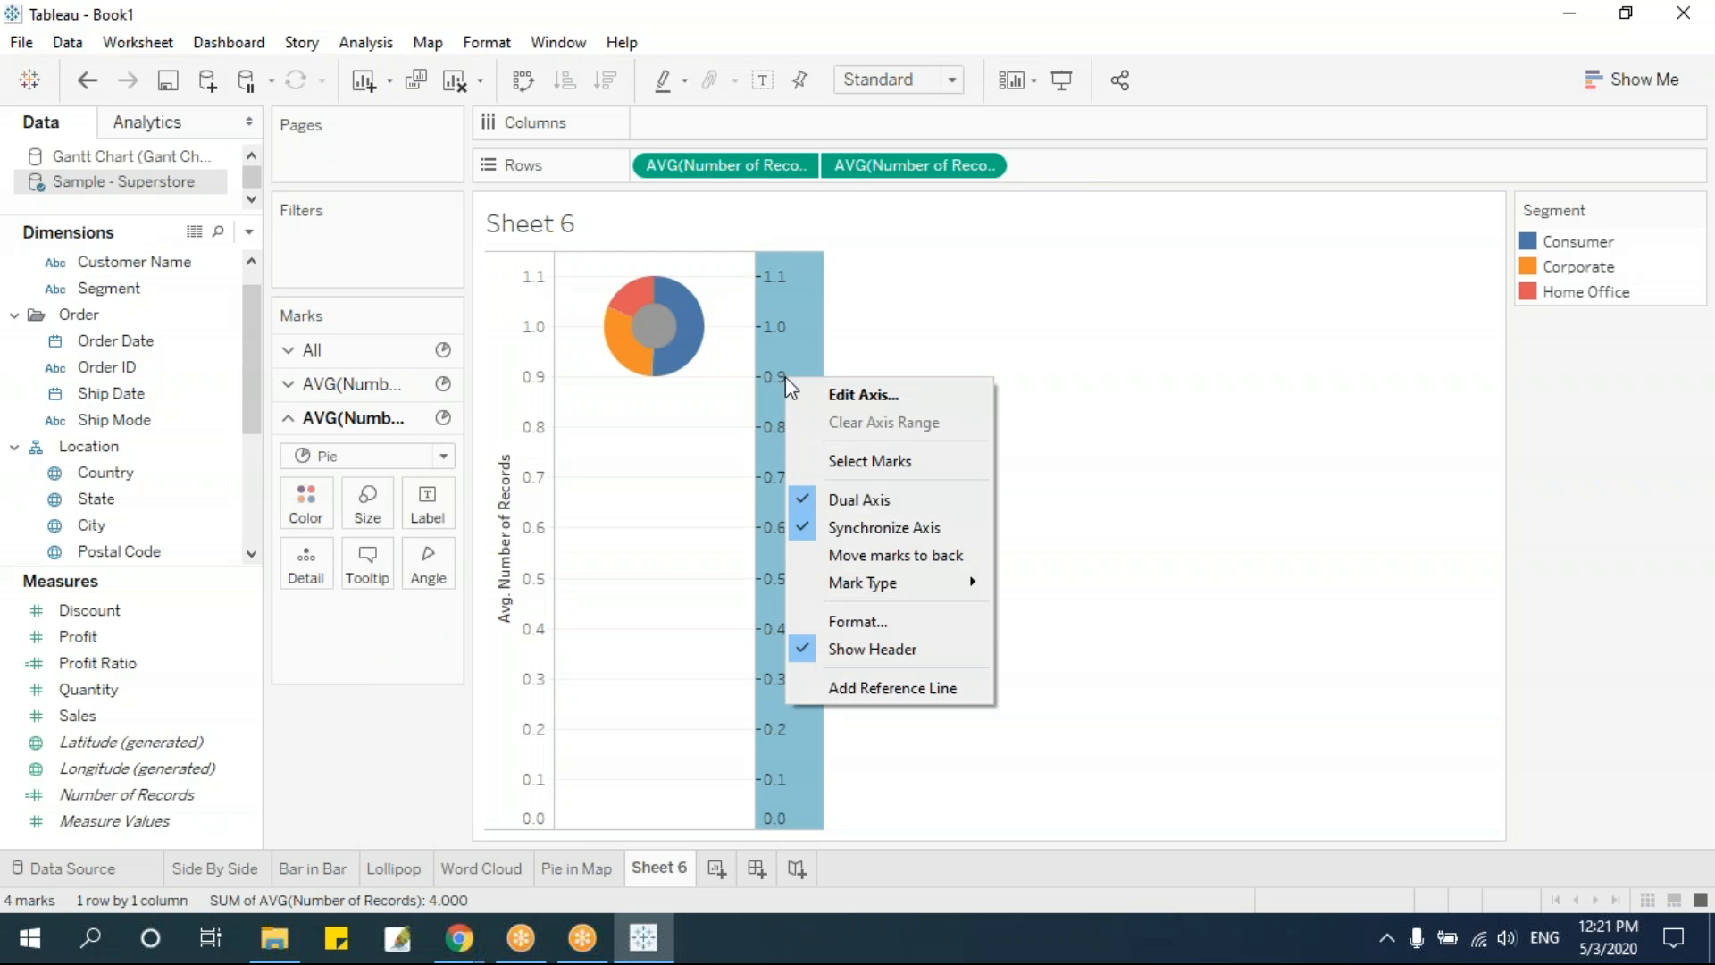
pyautogui.click(871, 659)
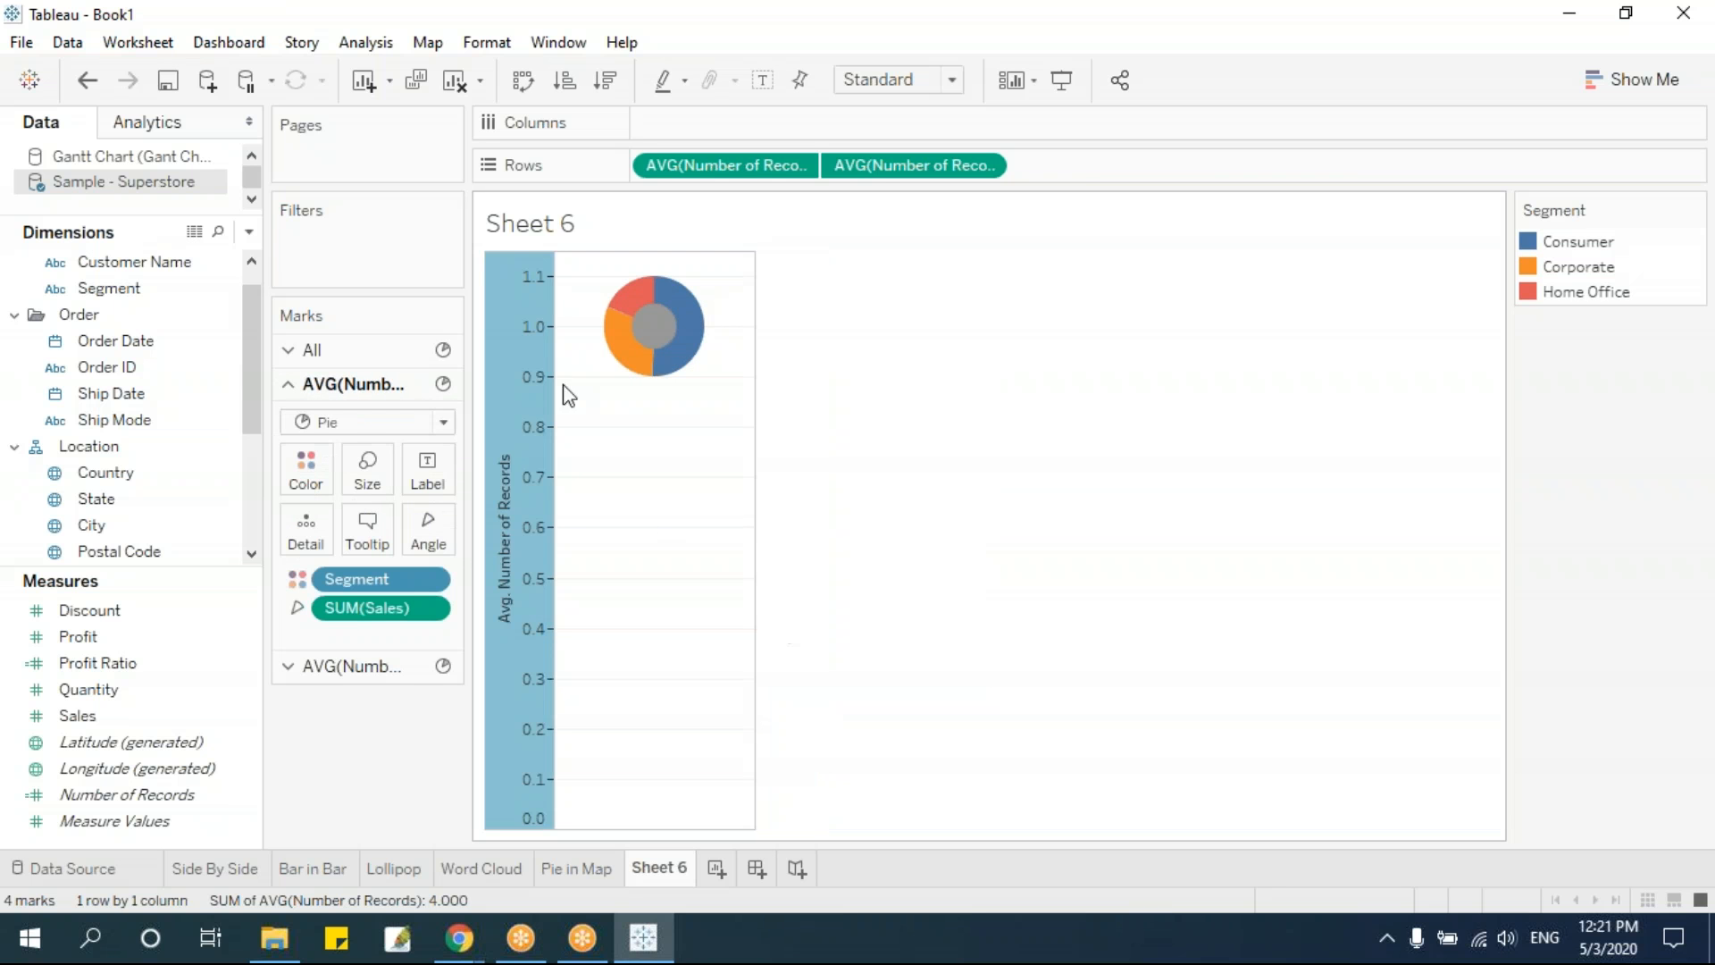
pyautogui.rightClick(540, 334)
pyautogui.click(652, 570)
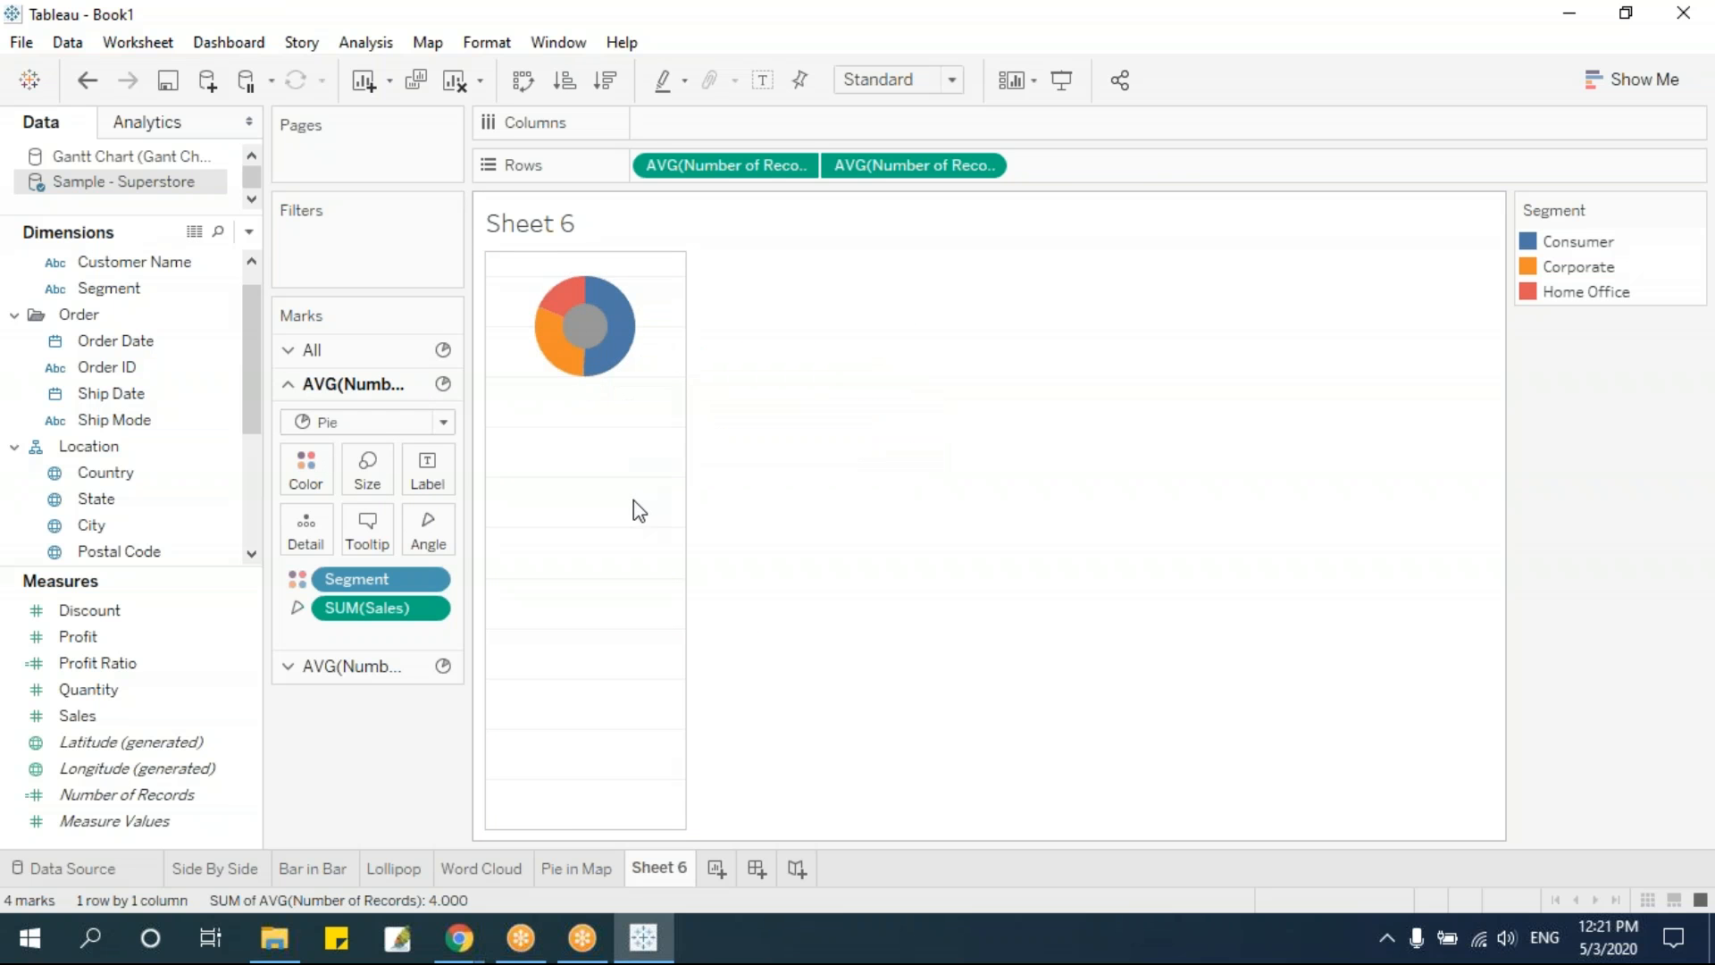
# Color the inner gray pie white to create the donut hole
pyautogui.moveTo(583, 335)
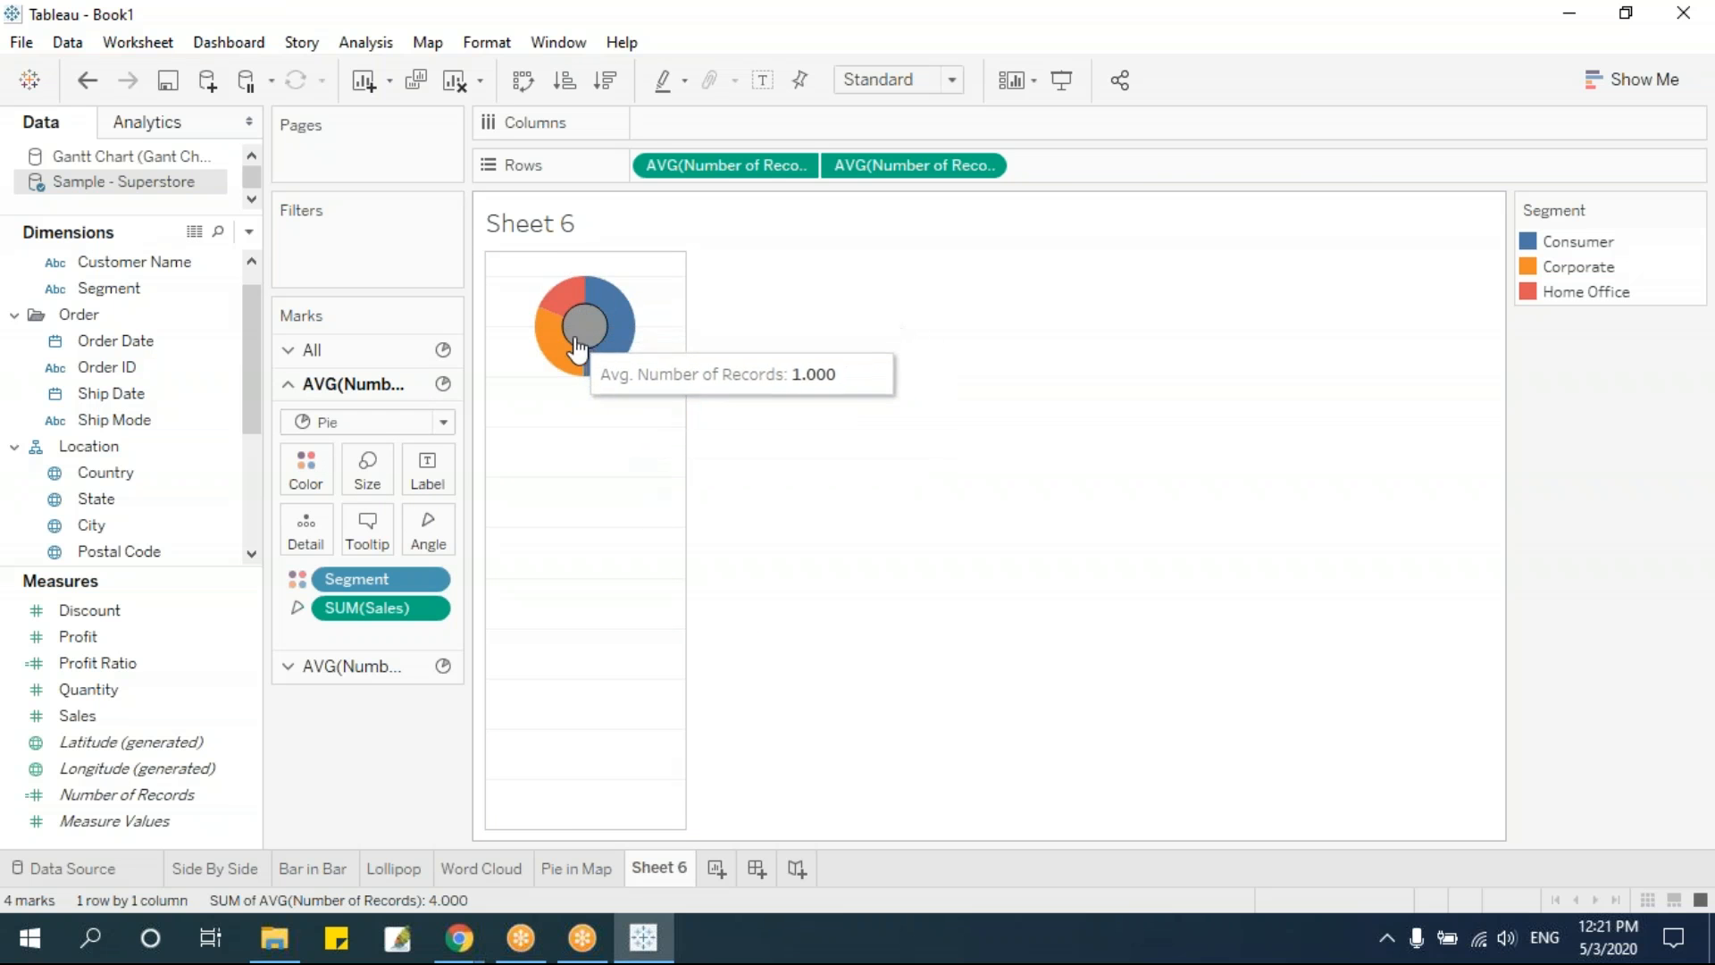
pyautogui.click(376, 665)
pyautogui.click(308, 516)
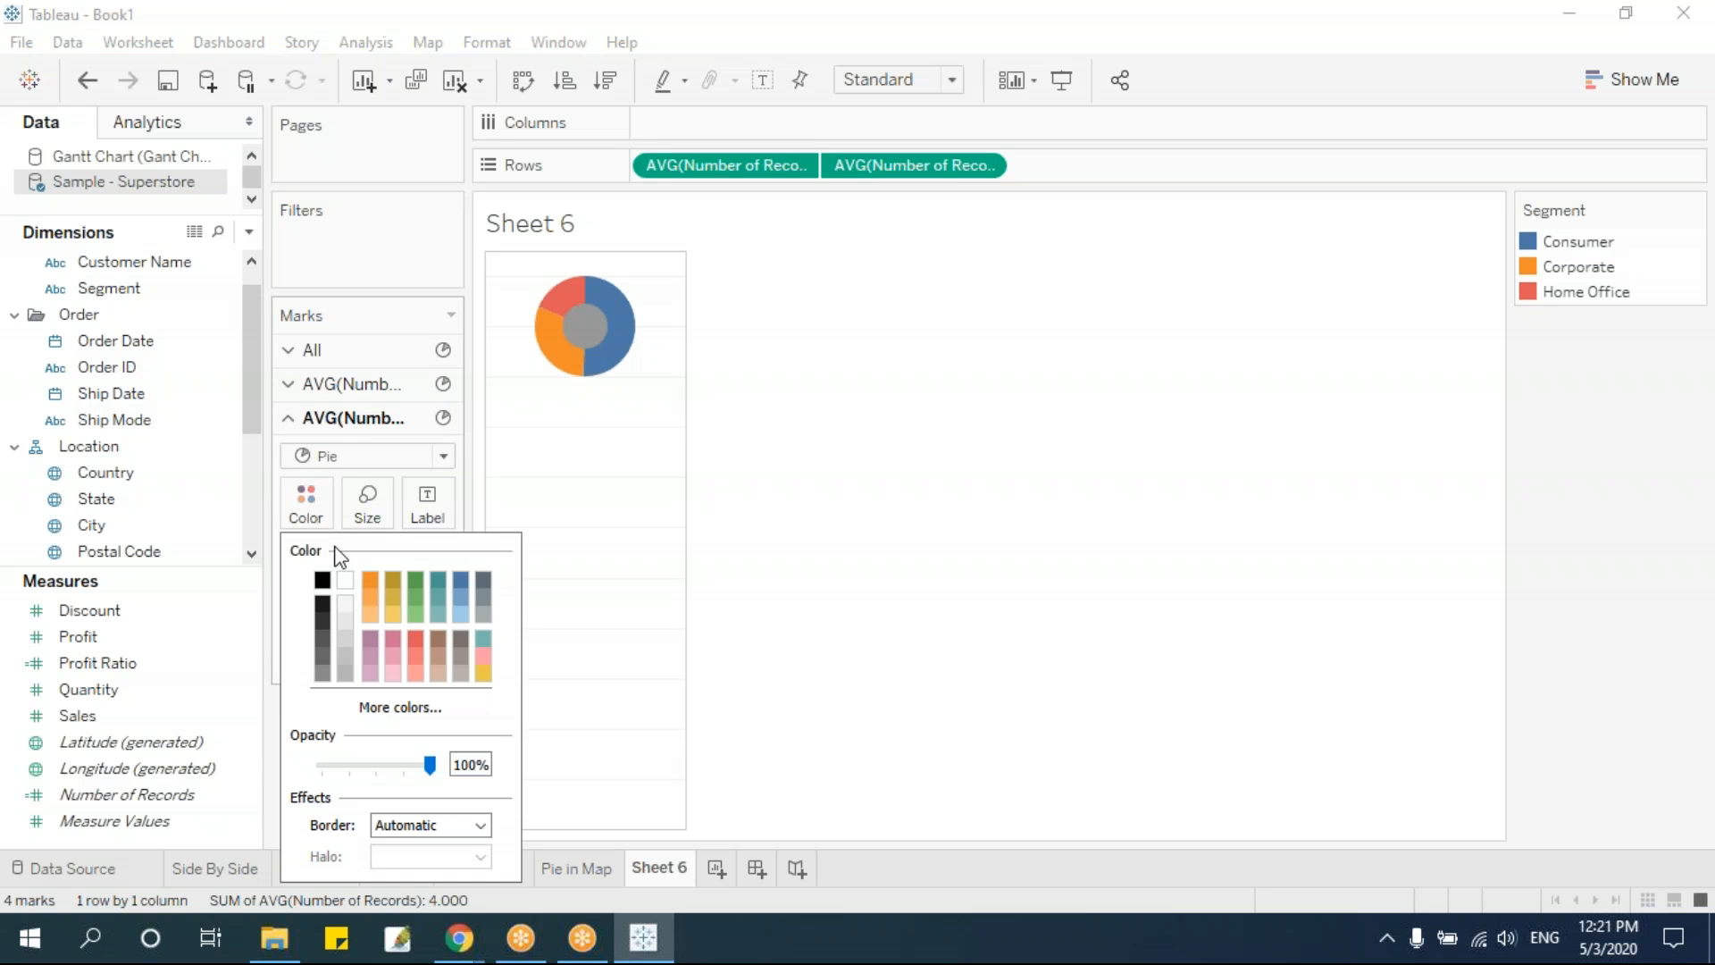
pyautogui.click(341, 579)
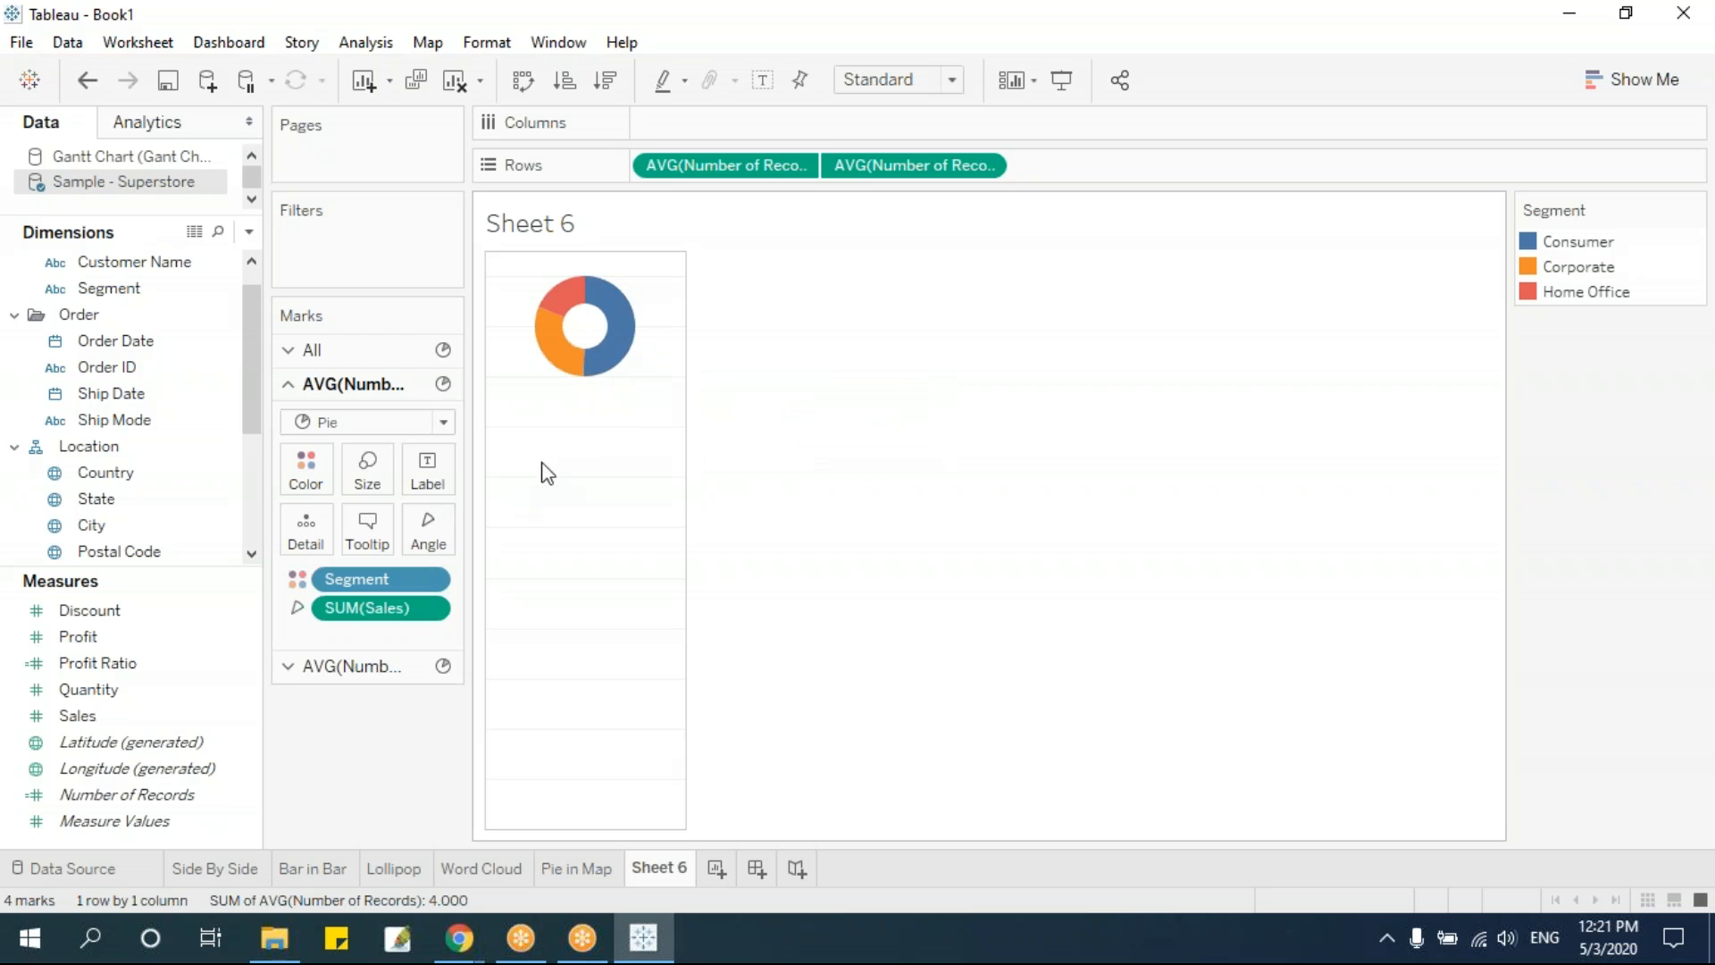
# Enlarge the outer Segment pie slightly and widen the white inner circle to thin the ring
pyautogui.click(373, 486)
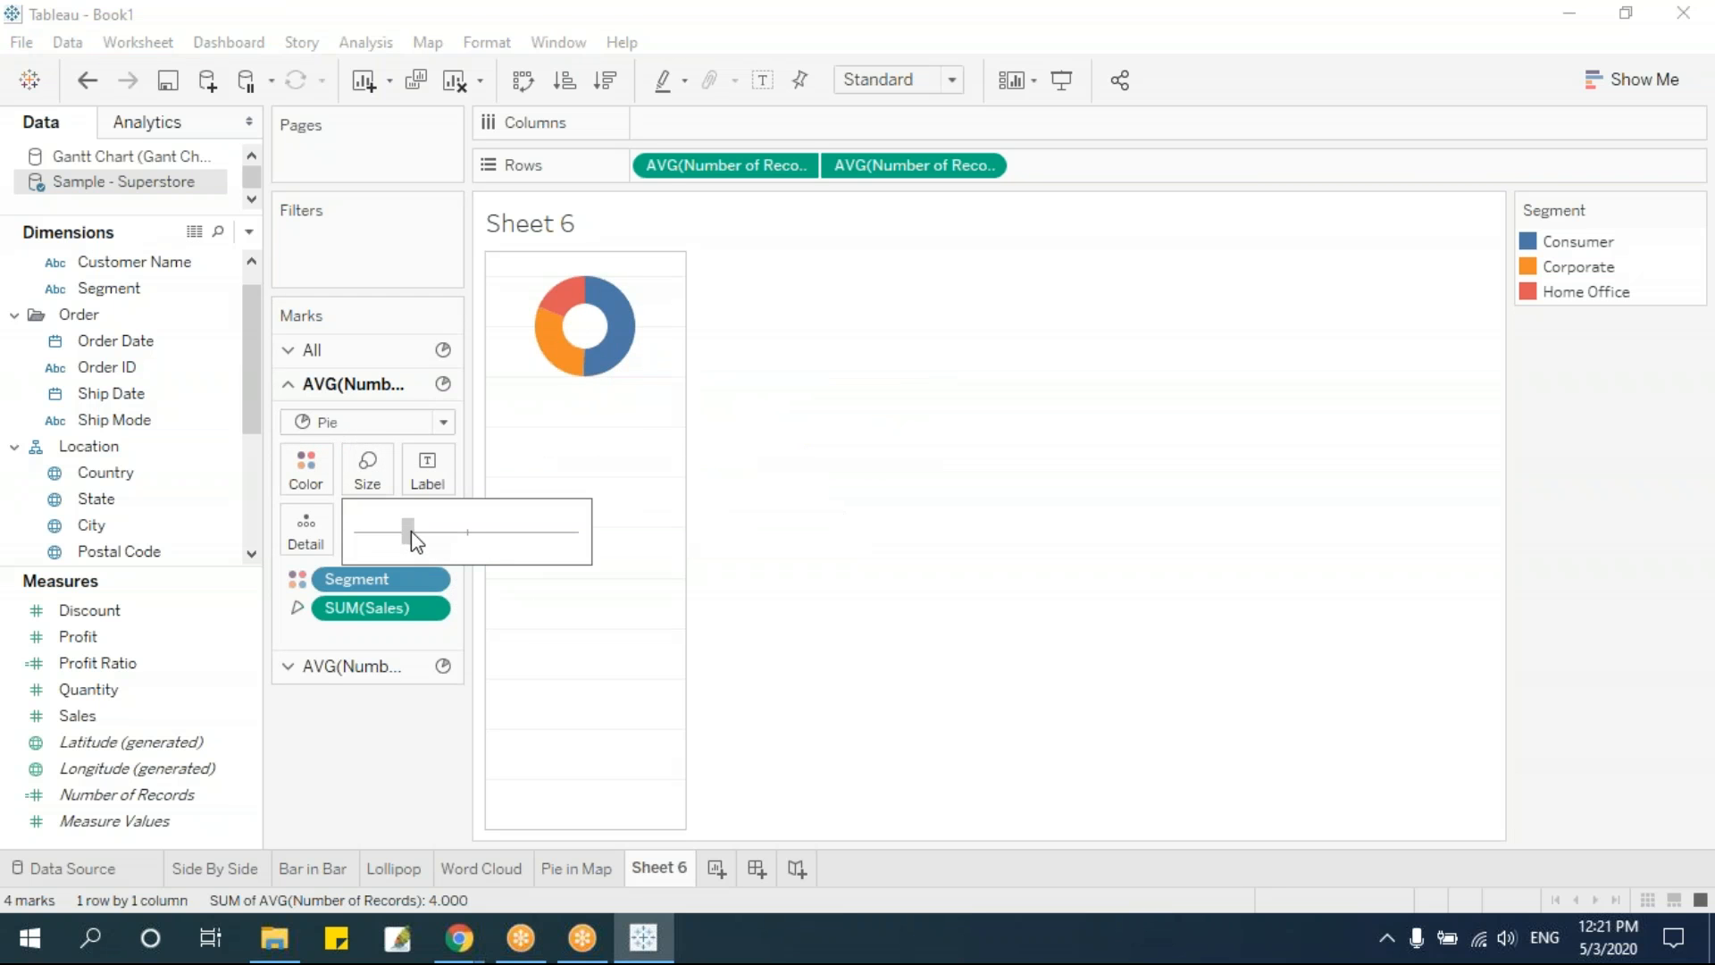
pyautogui.moveTo(399, 536); pyautogui.dragTo(429, 541)
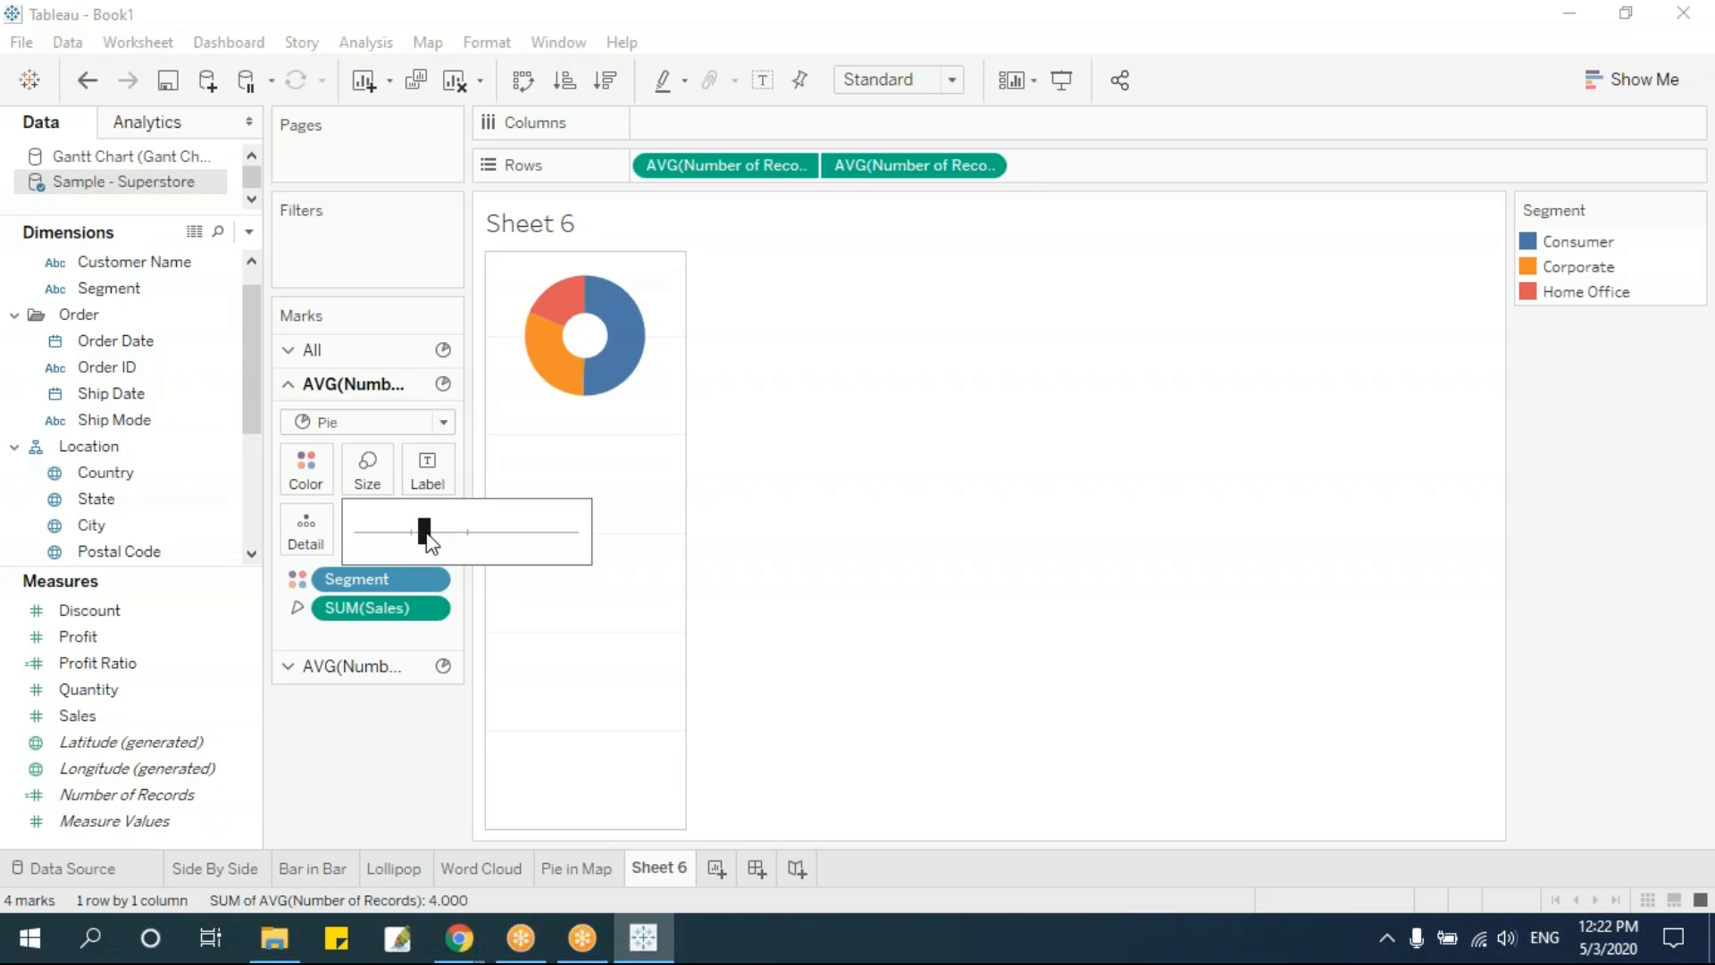
pyautogui.click(357, 670)
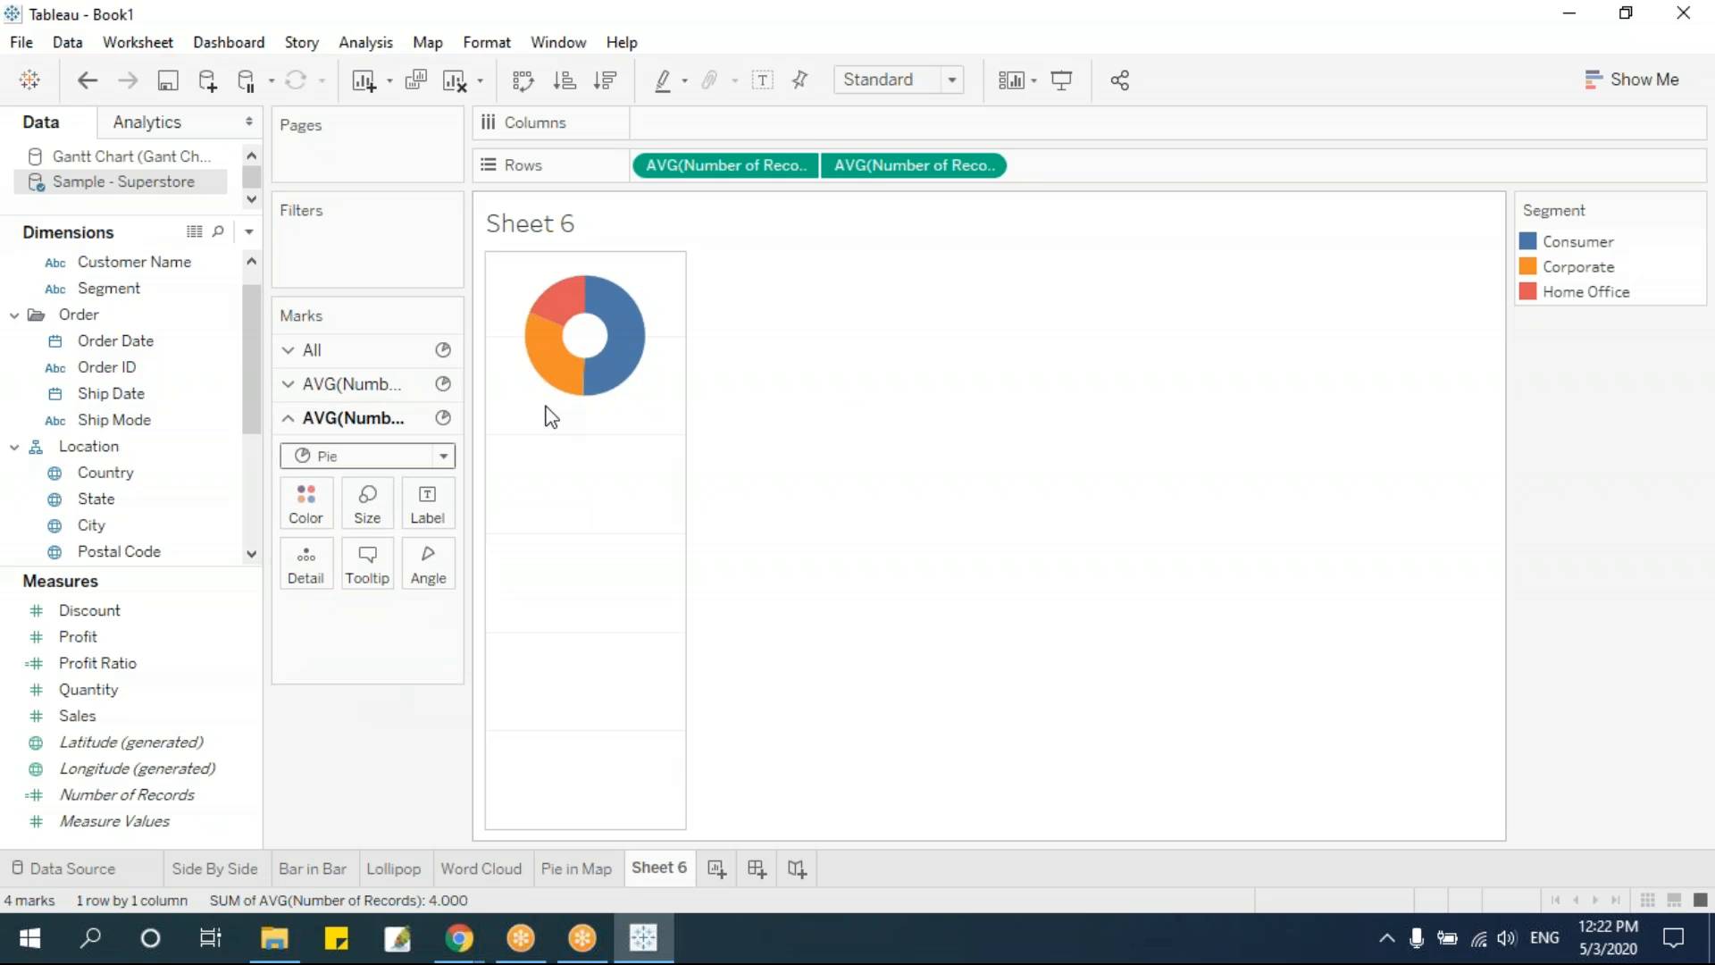
pyautogui.click(369, 500)
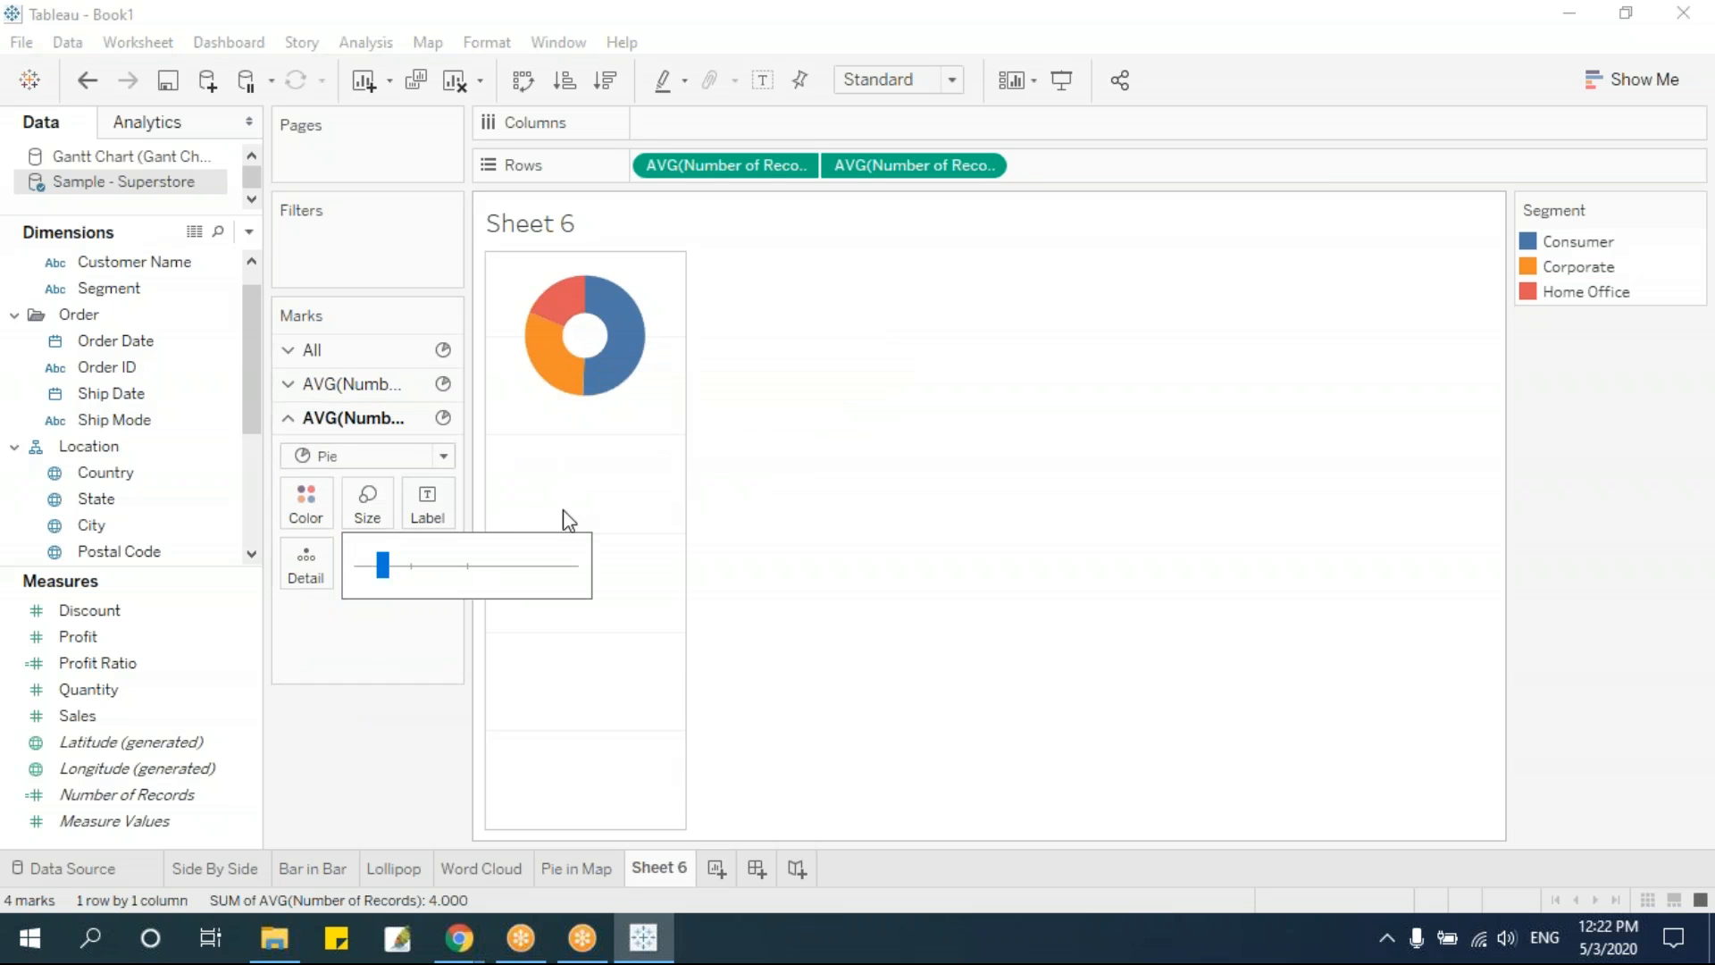
pyautogui.moveTo(391, 571); pyautogui.dragTo(396, 571)
pyautogui.click(404, 571)
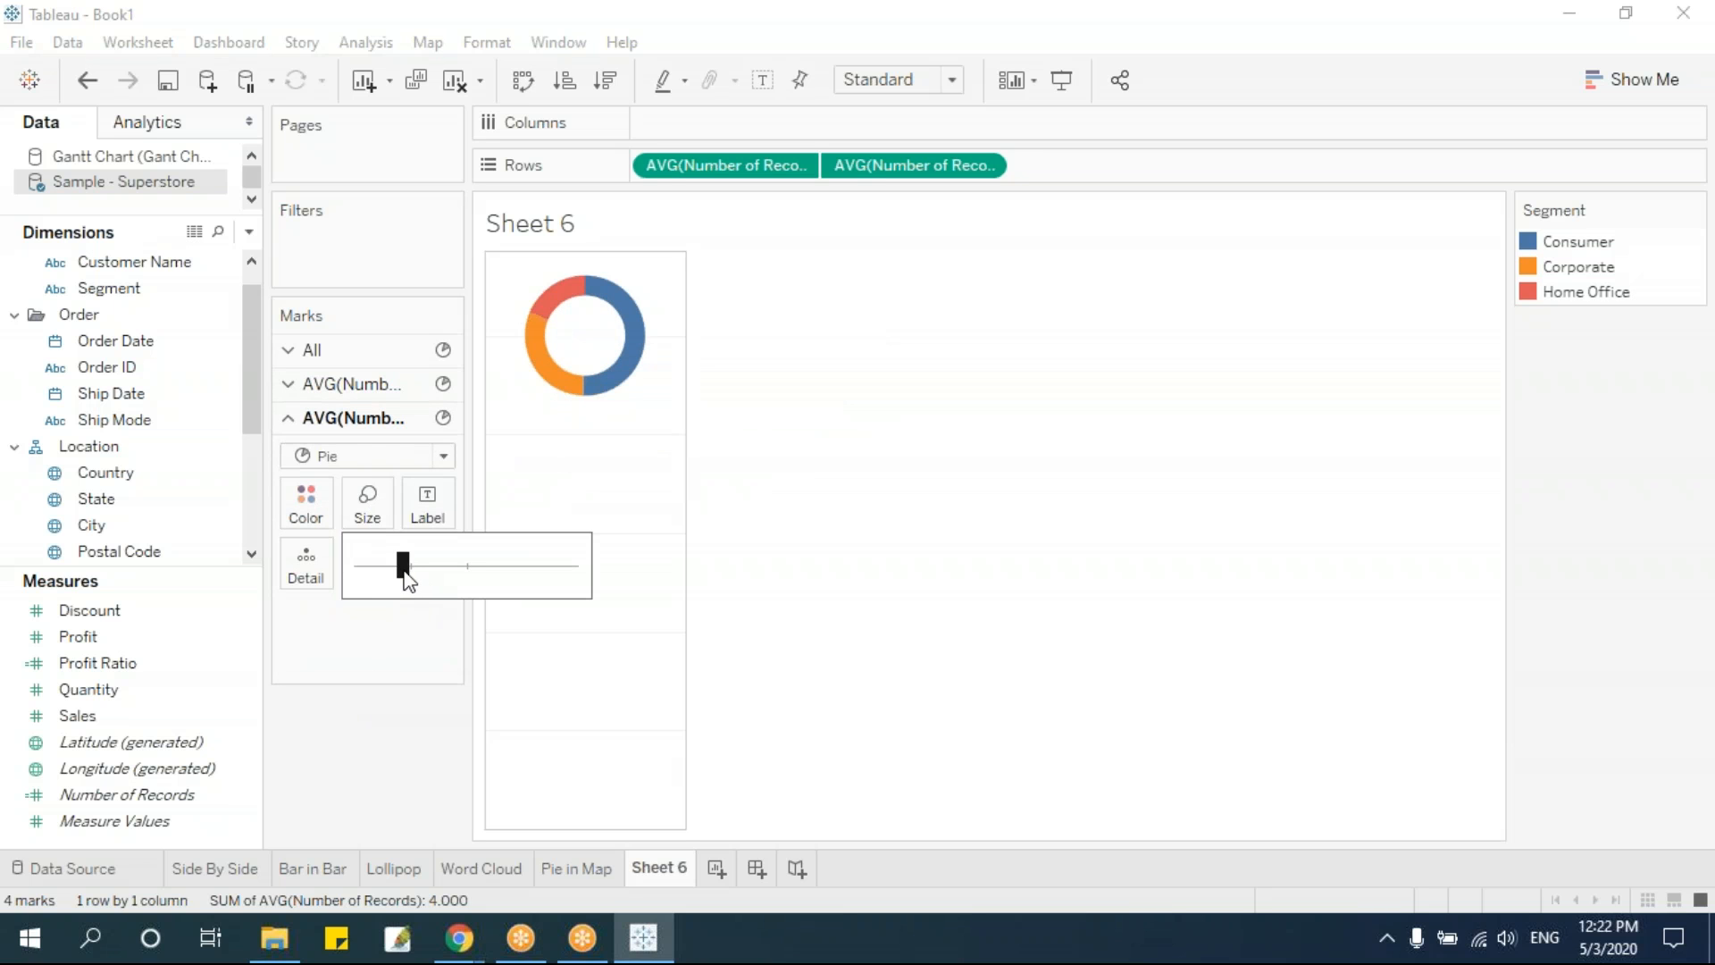
pyautogui.click(947, 643)
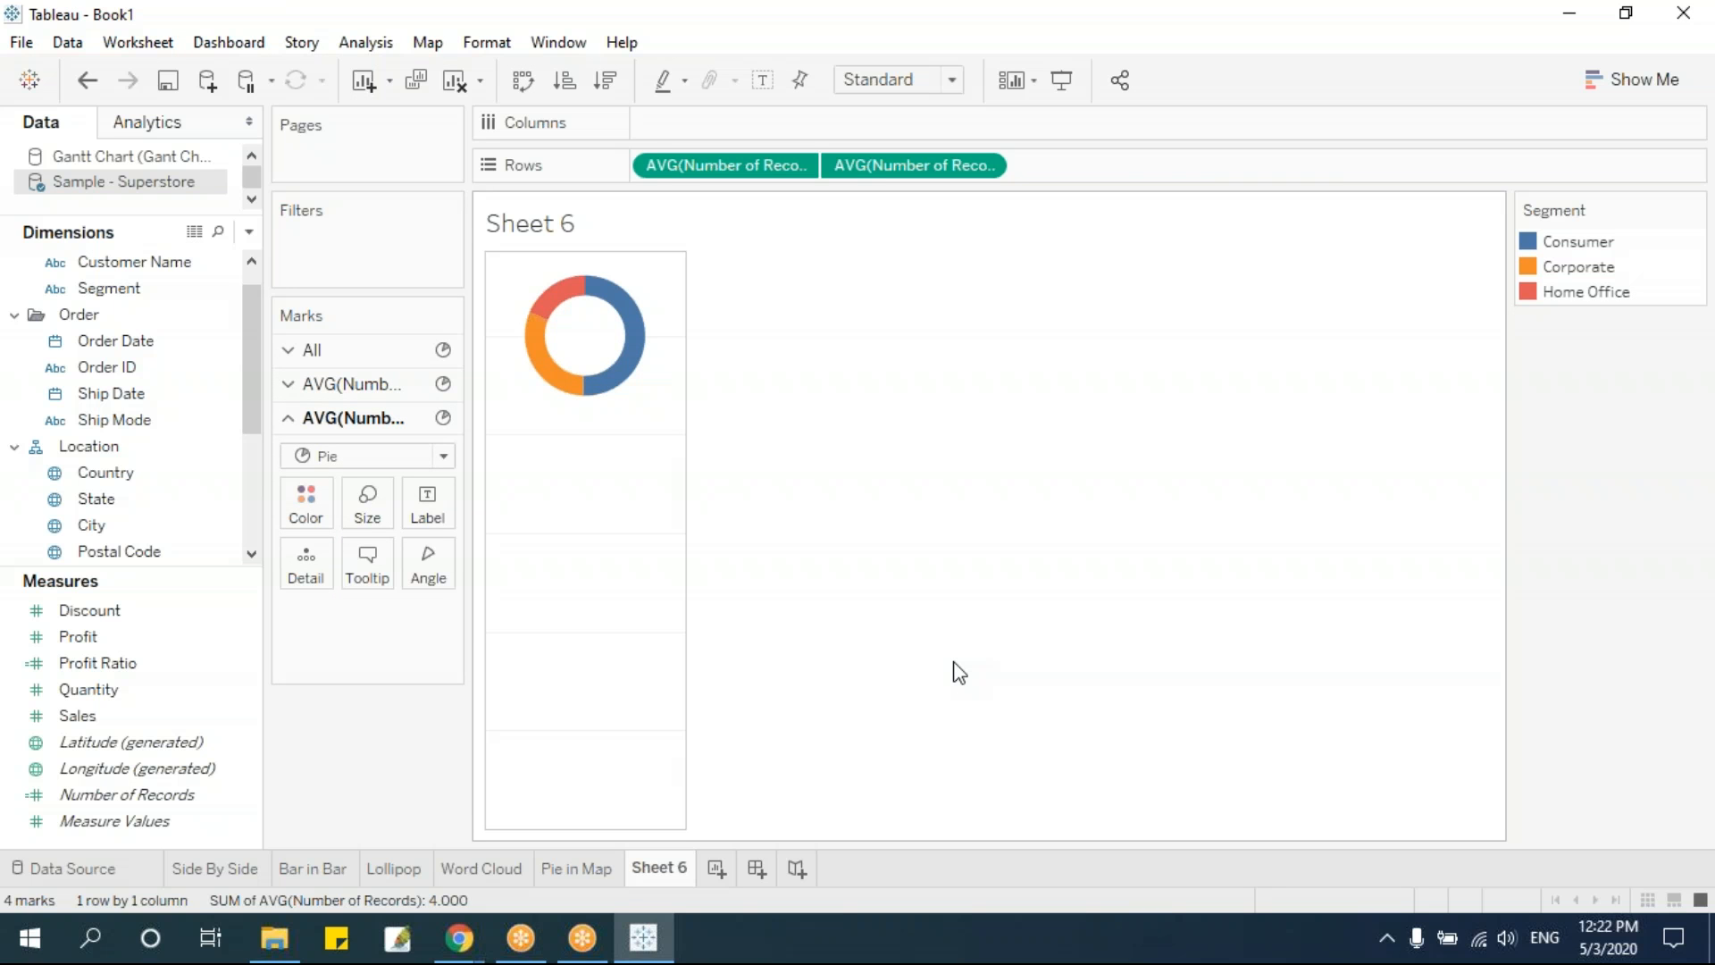
pyautogui.moveTo(574, 342)
pyautogui.click(426, 516)
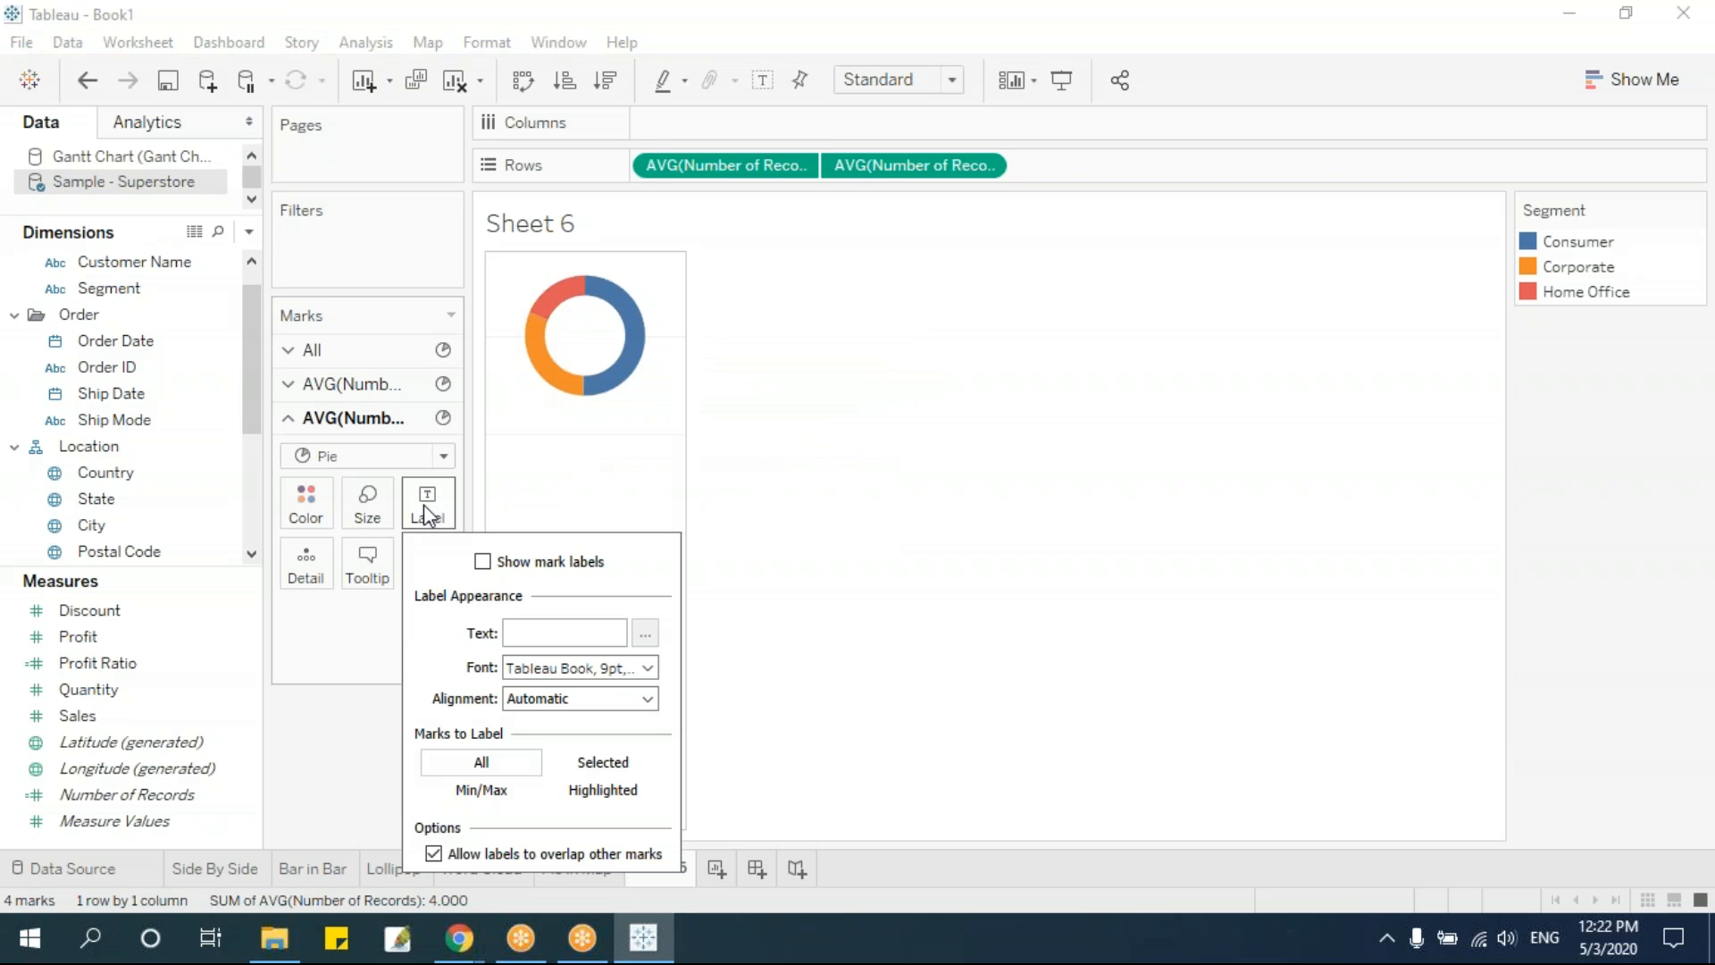
pyautogui.click(483, 561)
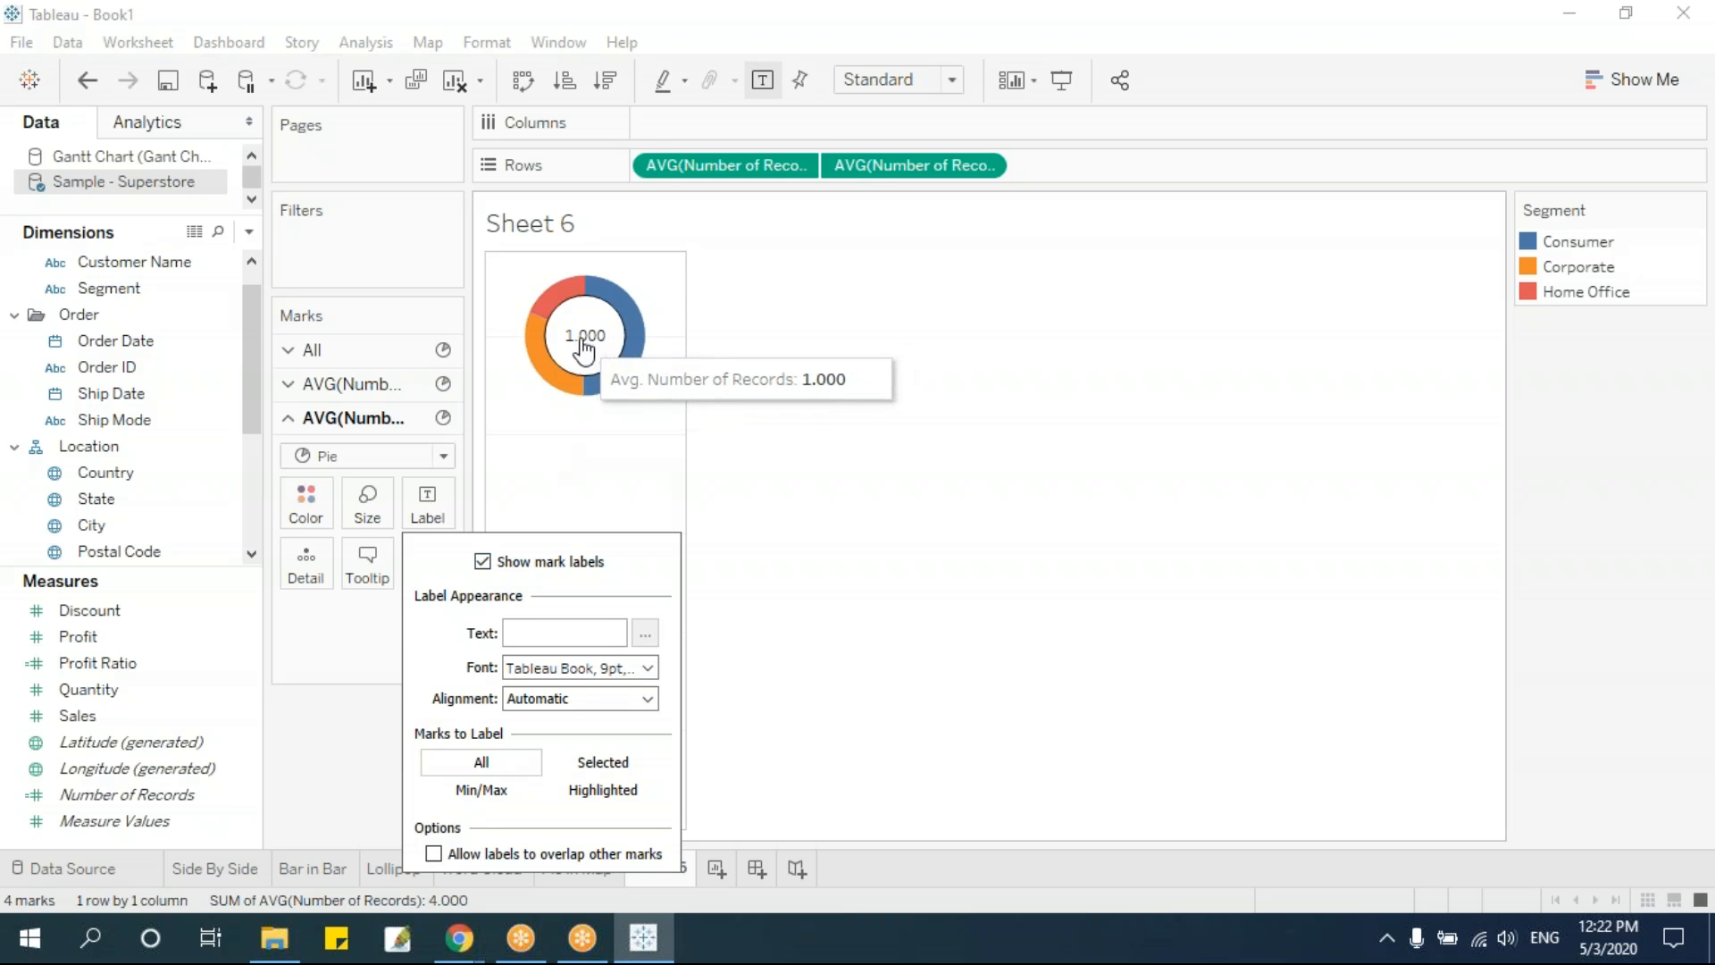
pyautogui.click(482, 561)
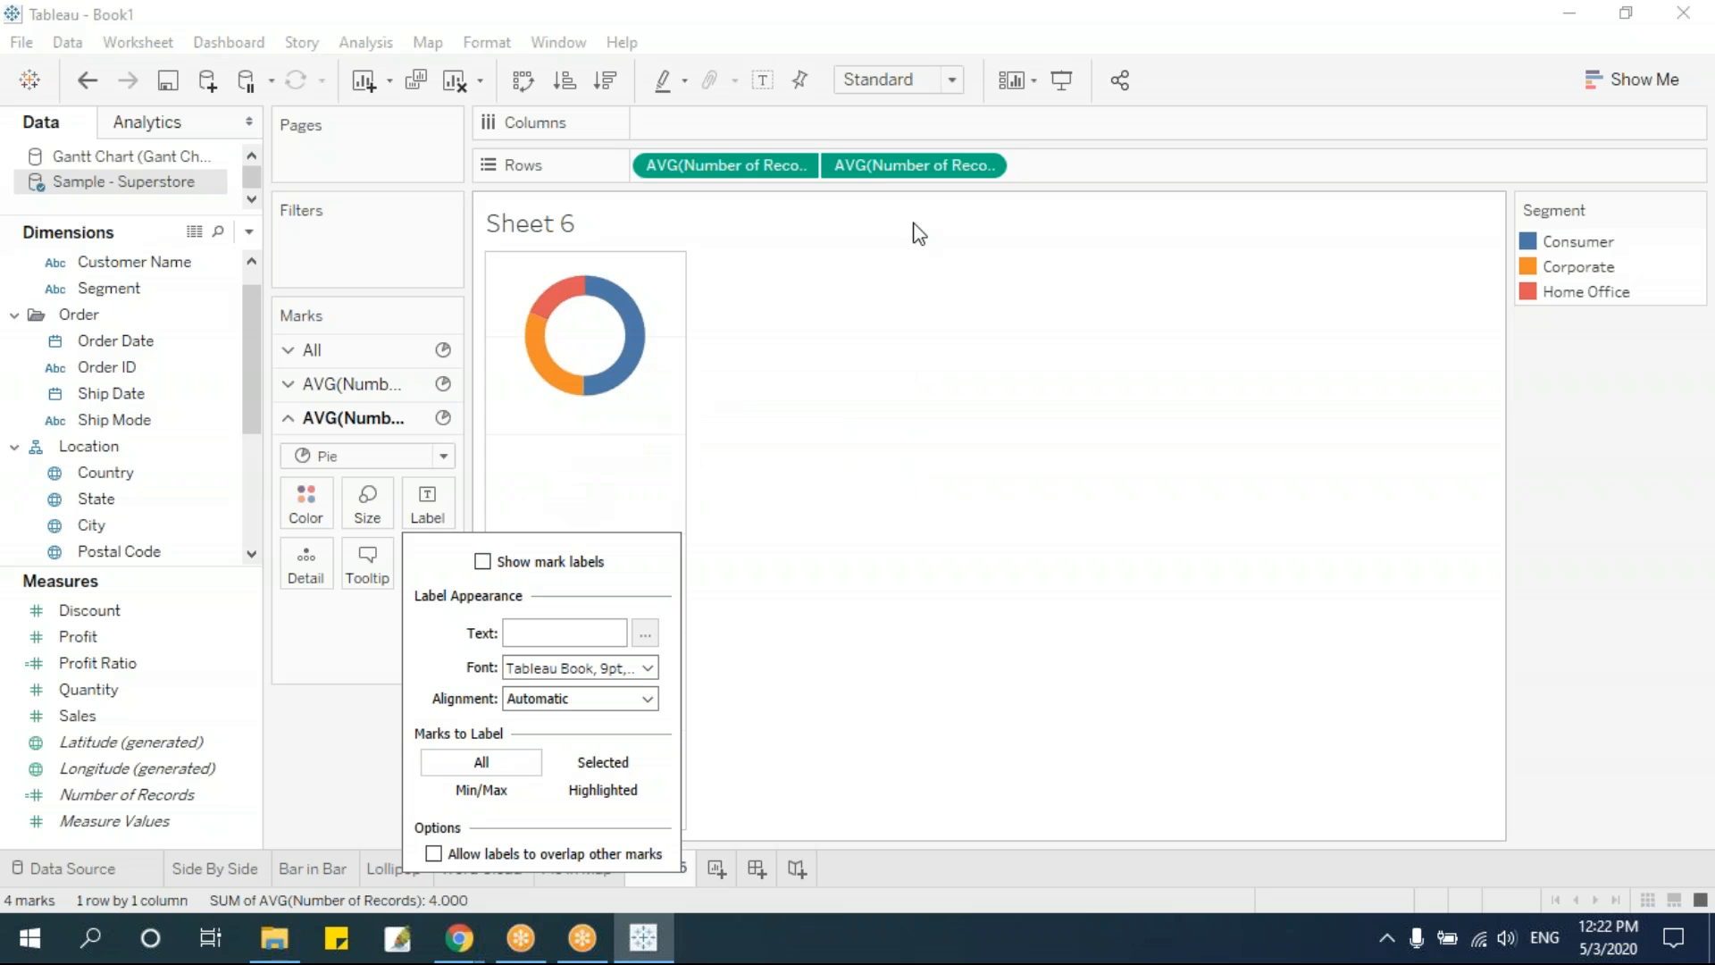
pyautogui.click(909, 518)
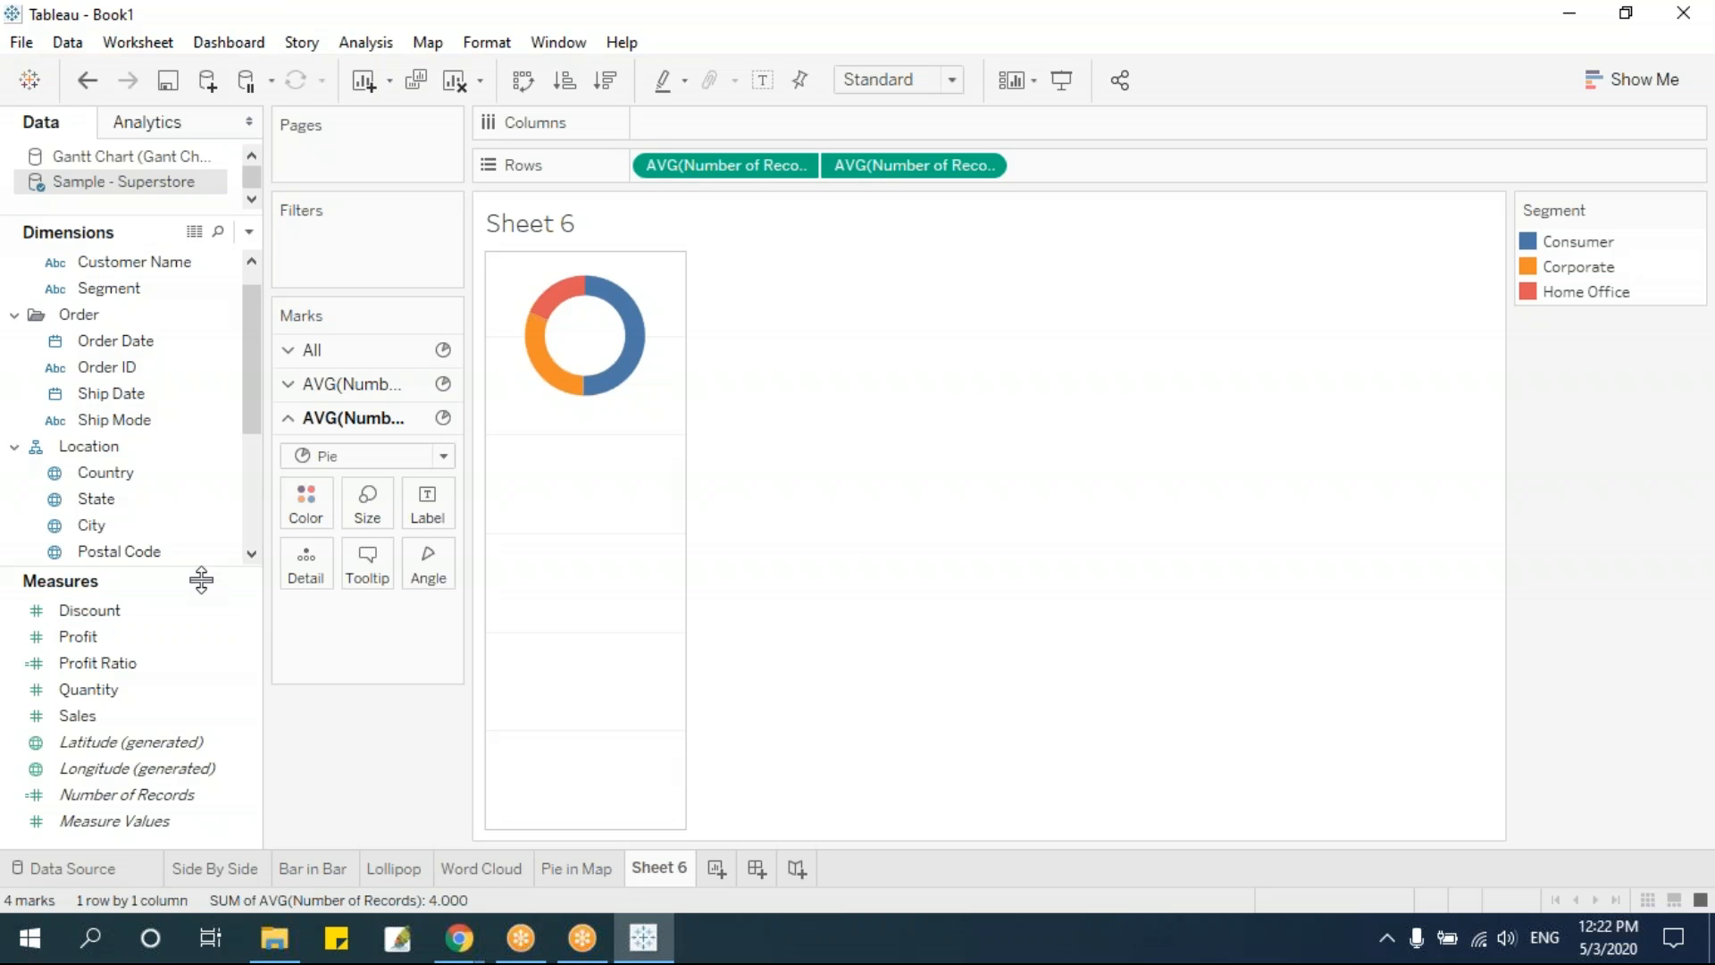
# Label the white inner circle with the sum of Sales
pyautogui.scroll(-1, 255, 410)
pyautogui.moveTo(89, 716); pyautogui.dragTo(423, 517)
pyautogui.moveTo(572, 365)
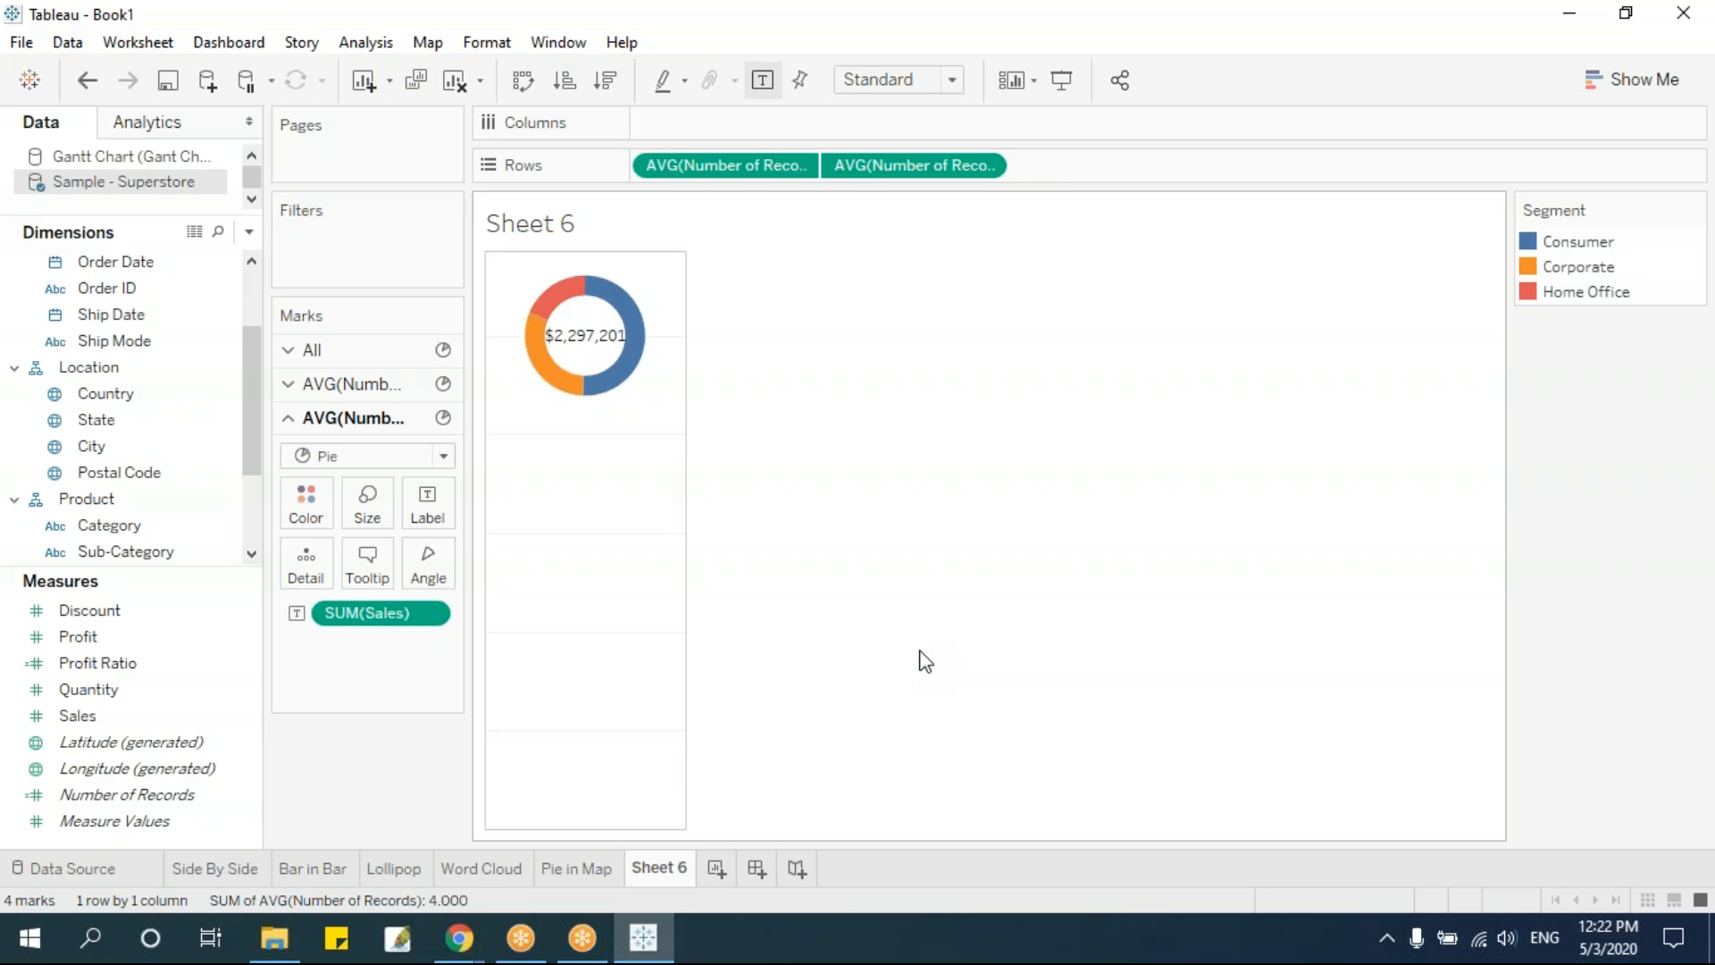
# Rename the Sheet 6 worksheet as Donut
pyautogui.doubleClick(652, 867)
pyautogui.write('Donut')
pyautogui.press('Return')
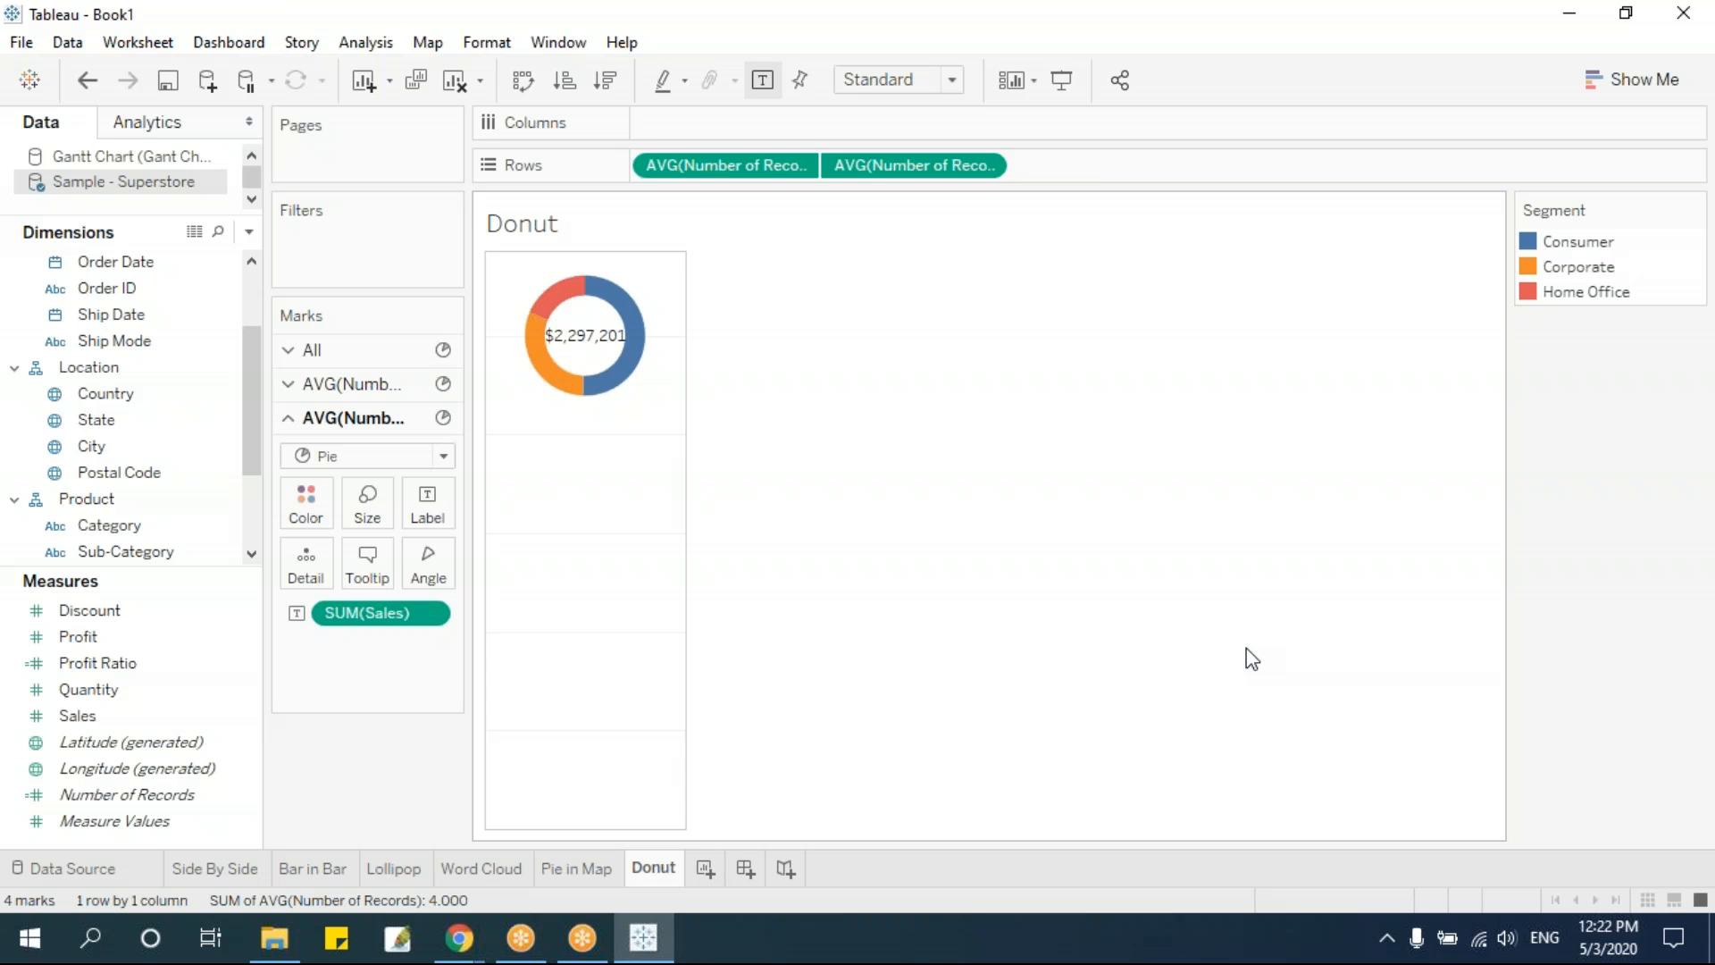
# Duplicate the Donut worksheet and rename the copy as Donut Multiple
pyautogui.rightClick(665, 878)
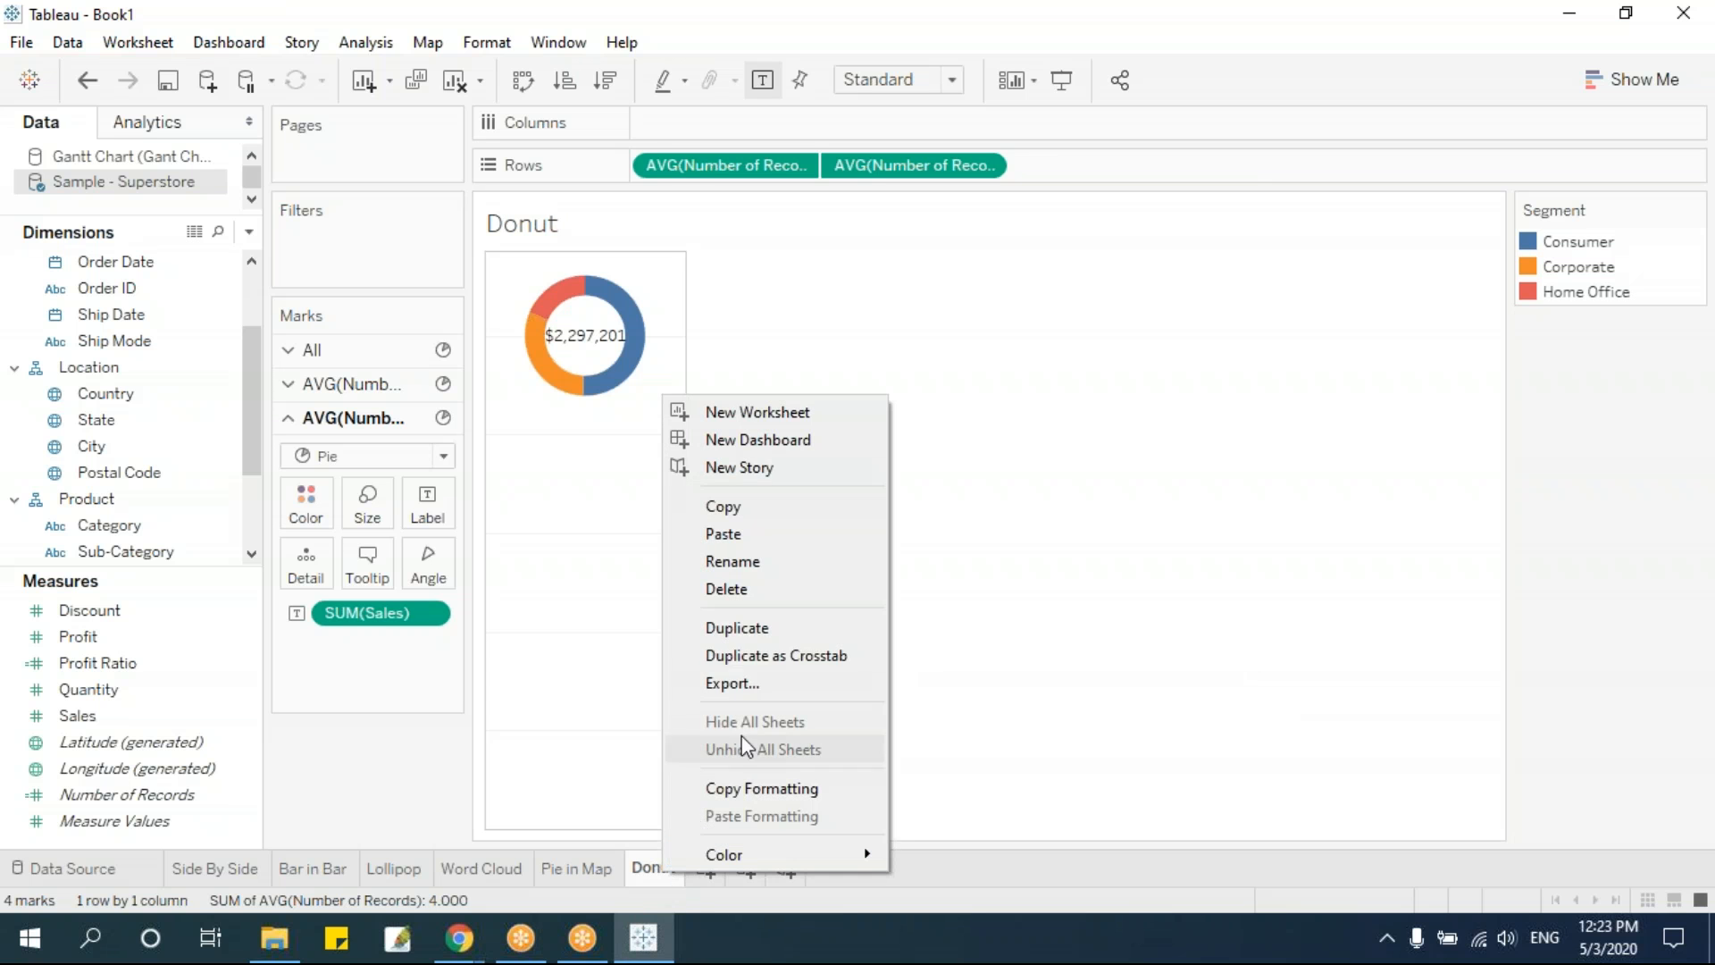
pyautogui.click(781, 628)
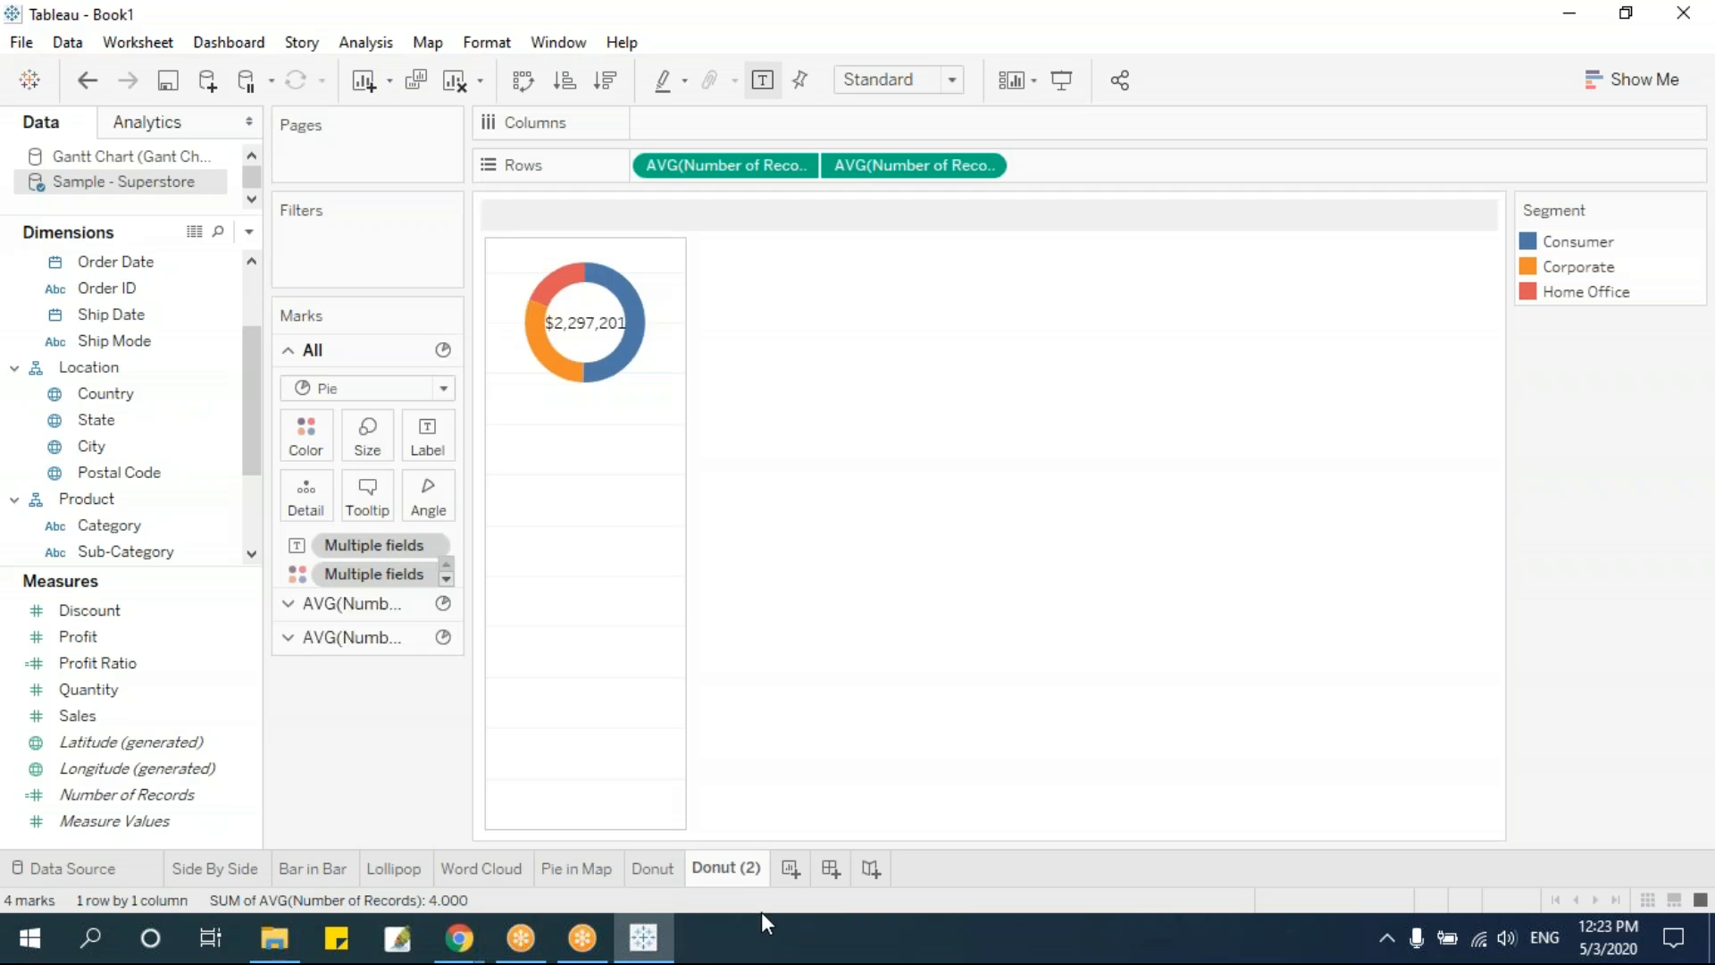
pyautogui.doubleClick(727, 871)
pyautogui.moveTo(736, 868); pyautogui.dragTo(759, 870)
pyautogui.write('Multi')
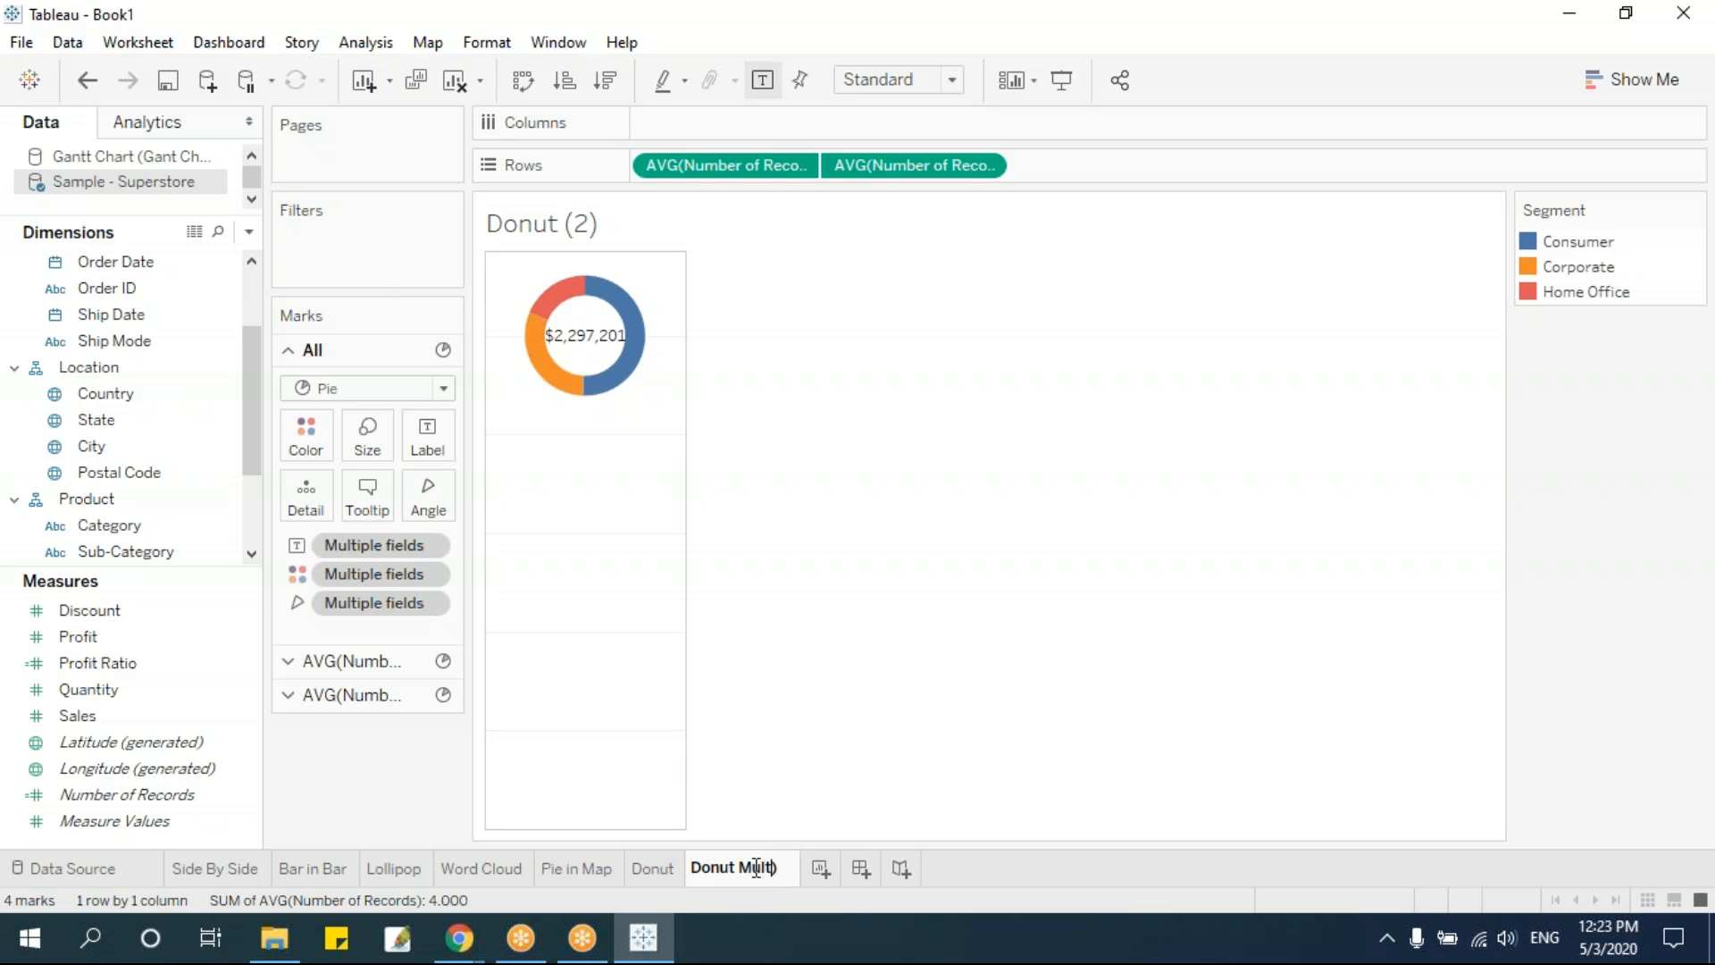
pyautogui.write('ple')
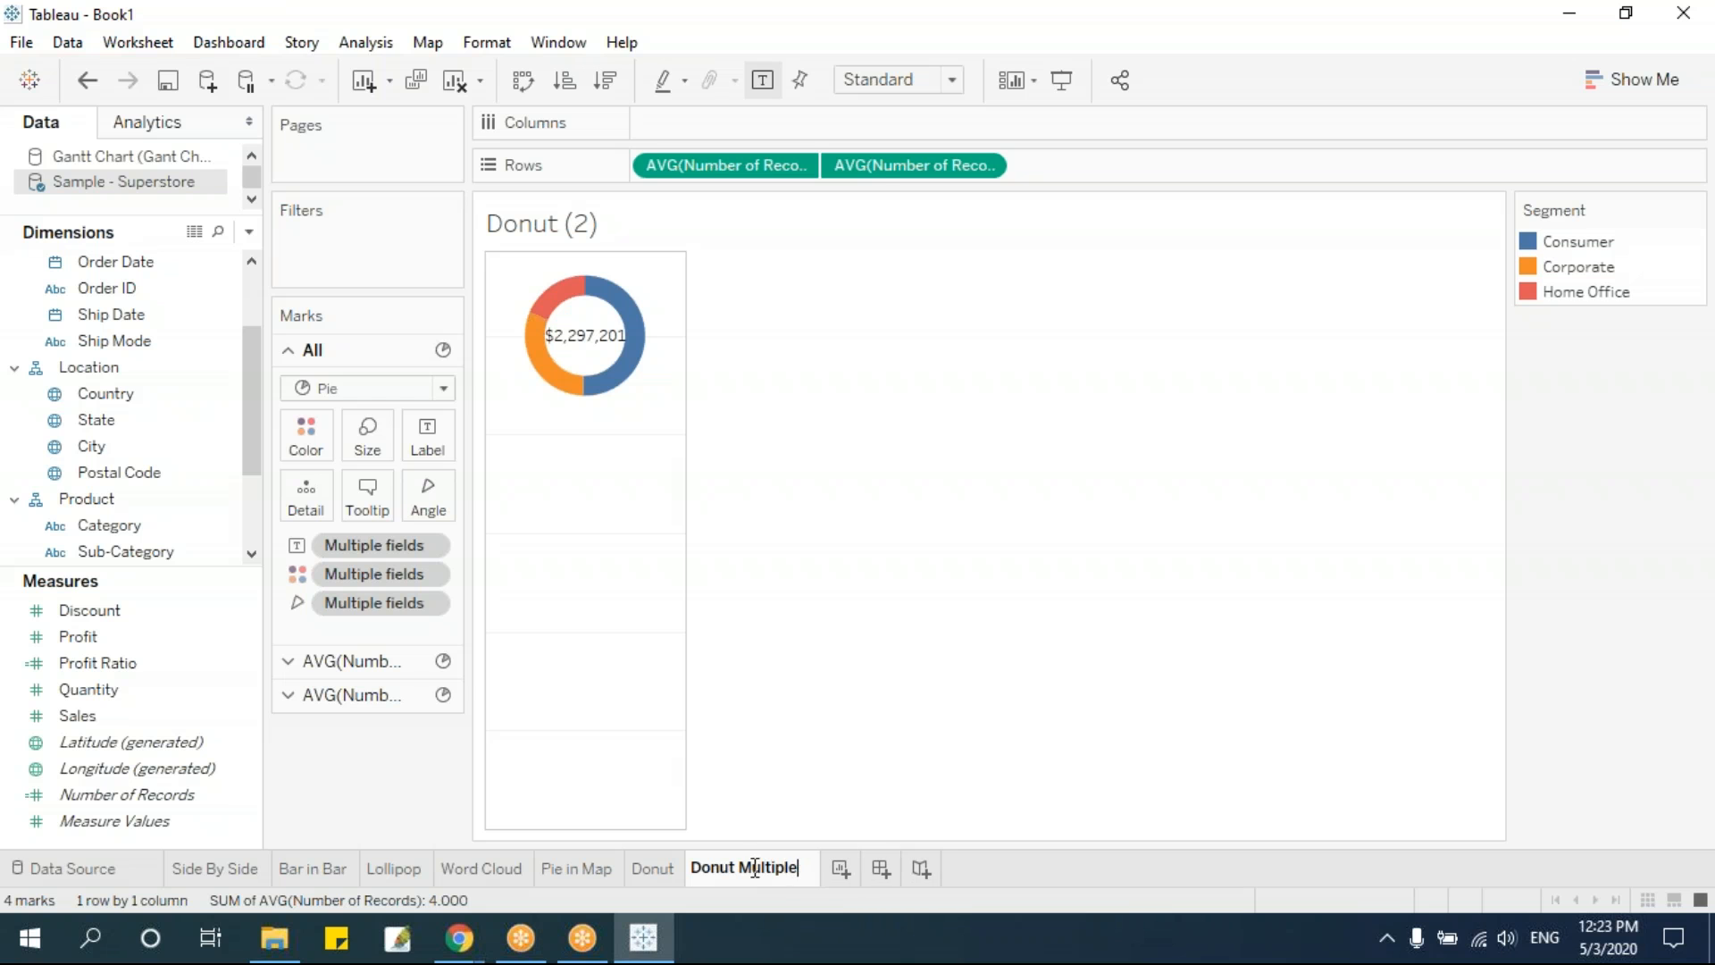
pyautogui.click(958, 654)
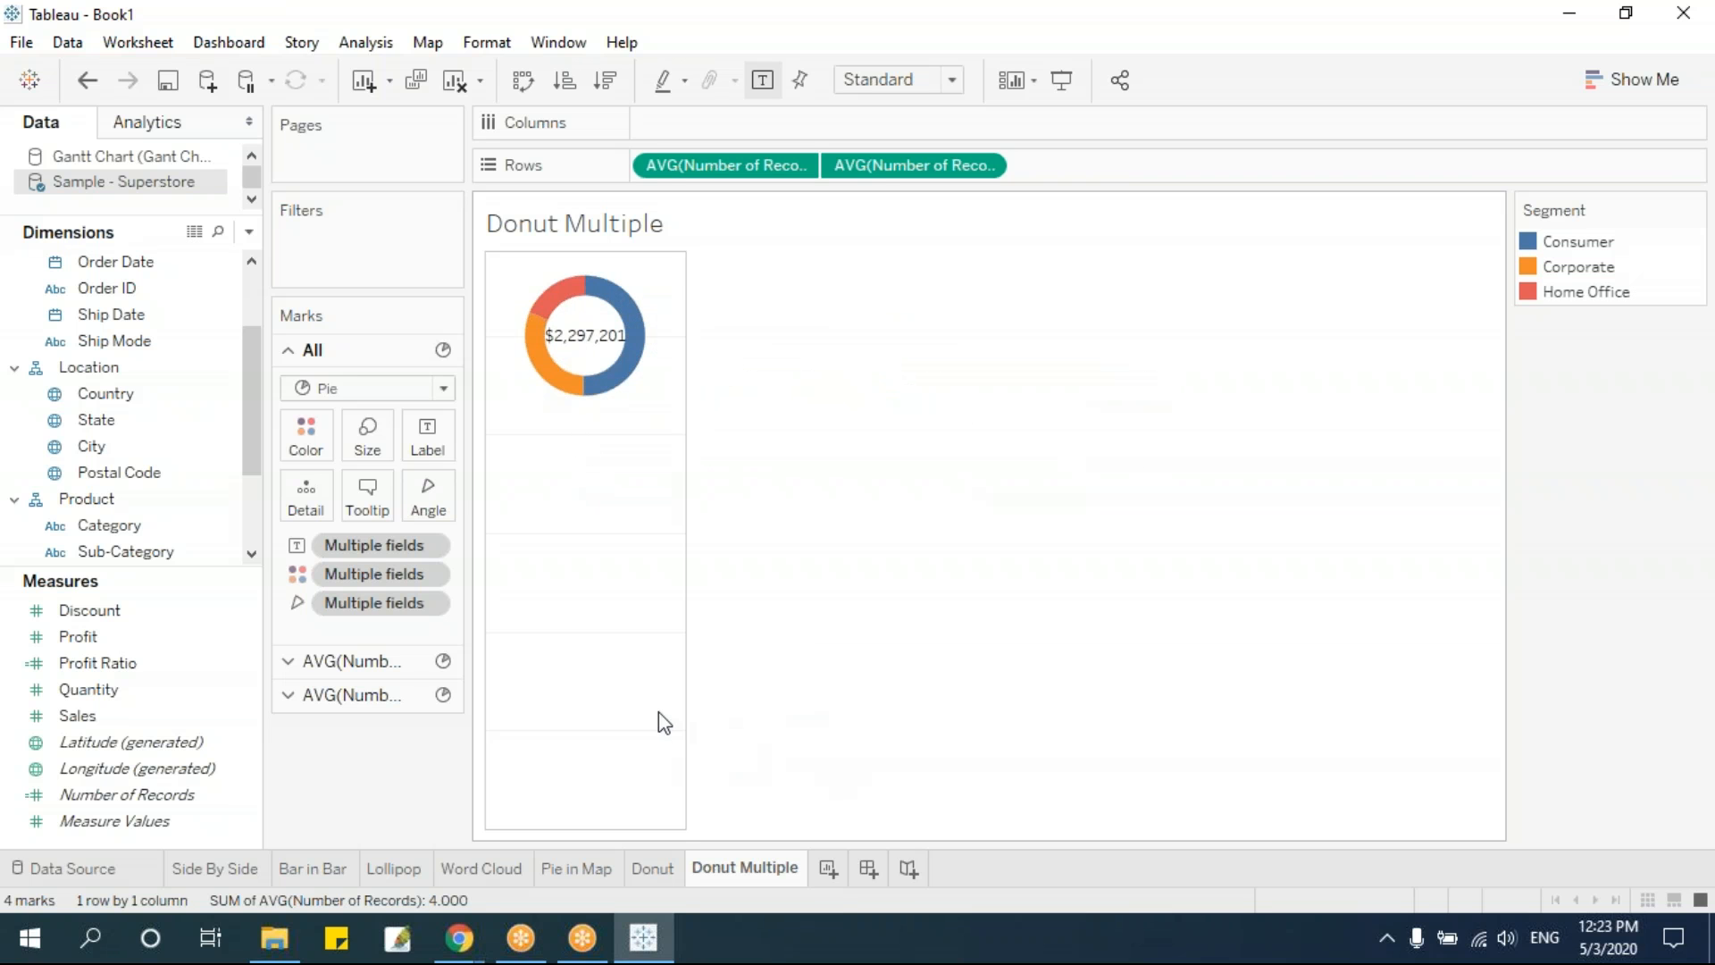
# Split the donut chart by Region across the columns so each region gets its own donut
pyautogui.moveTo(248, 441); pyautogui.dragTo(251, 532)
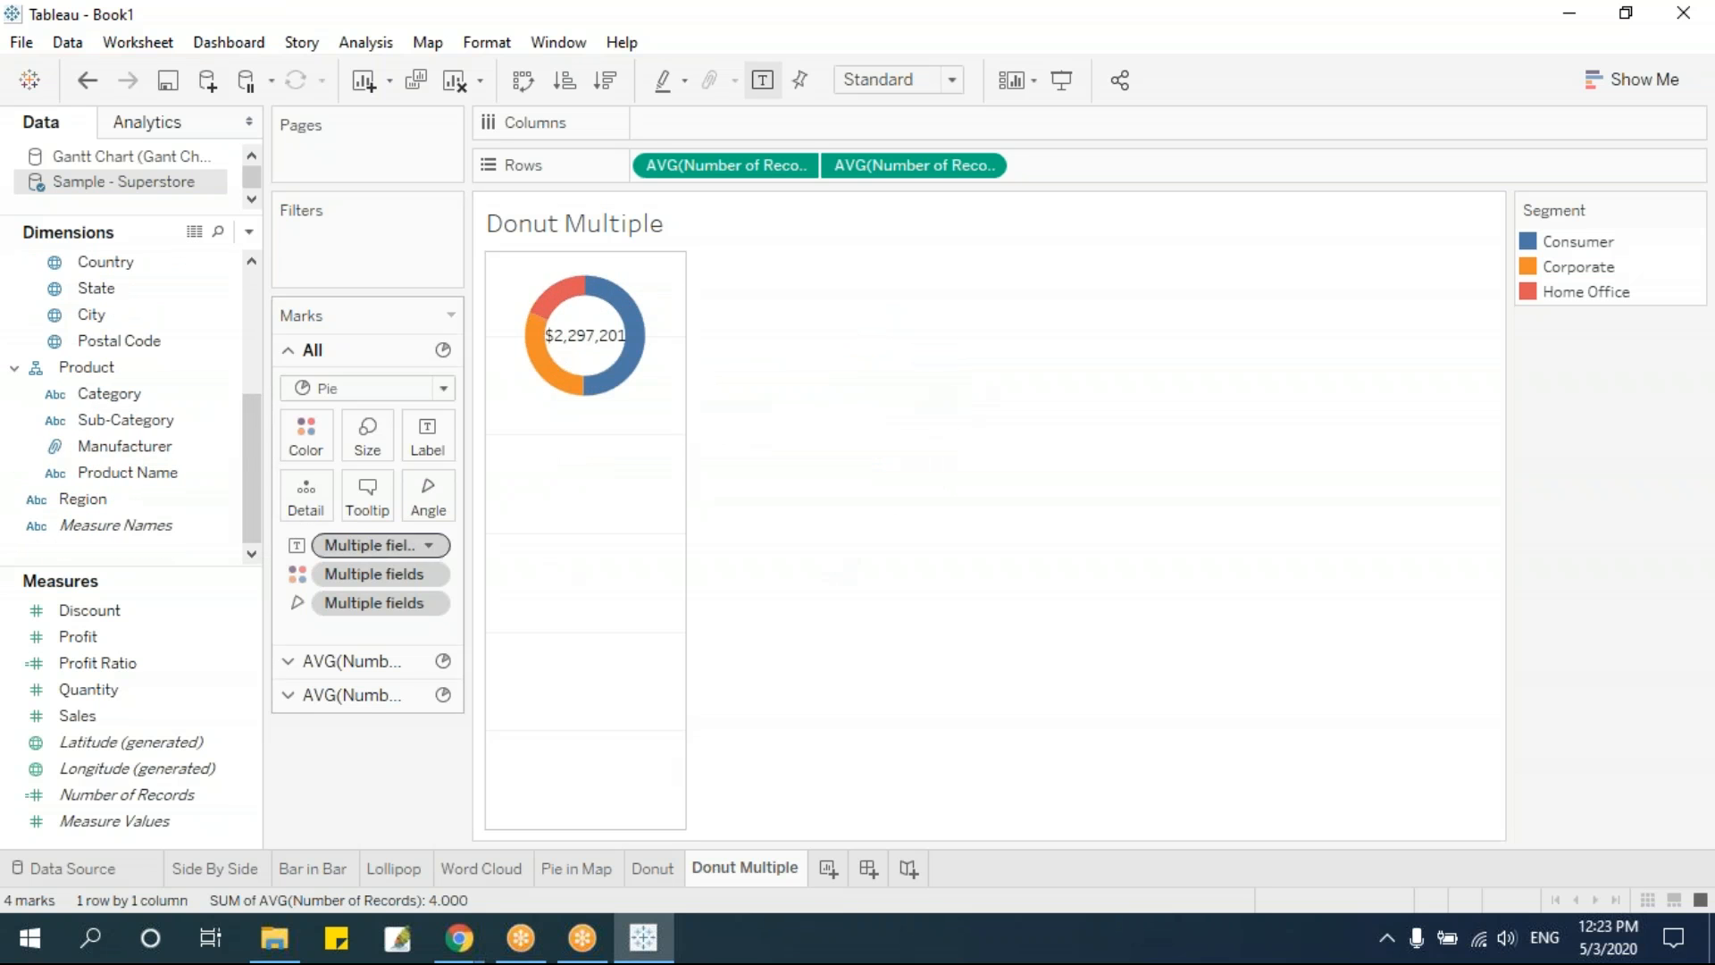
pyautogui.moveTo(98, 499); pyautogui.dragTo(726, 125)
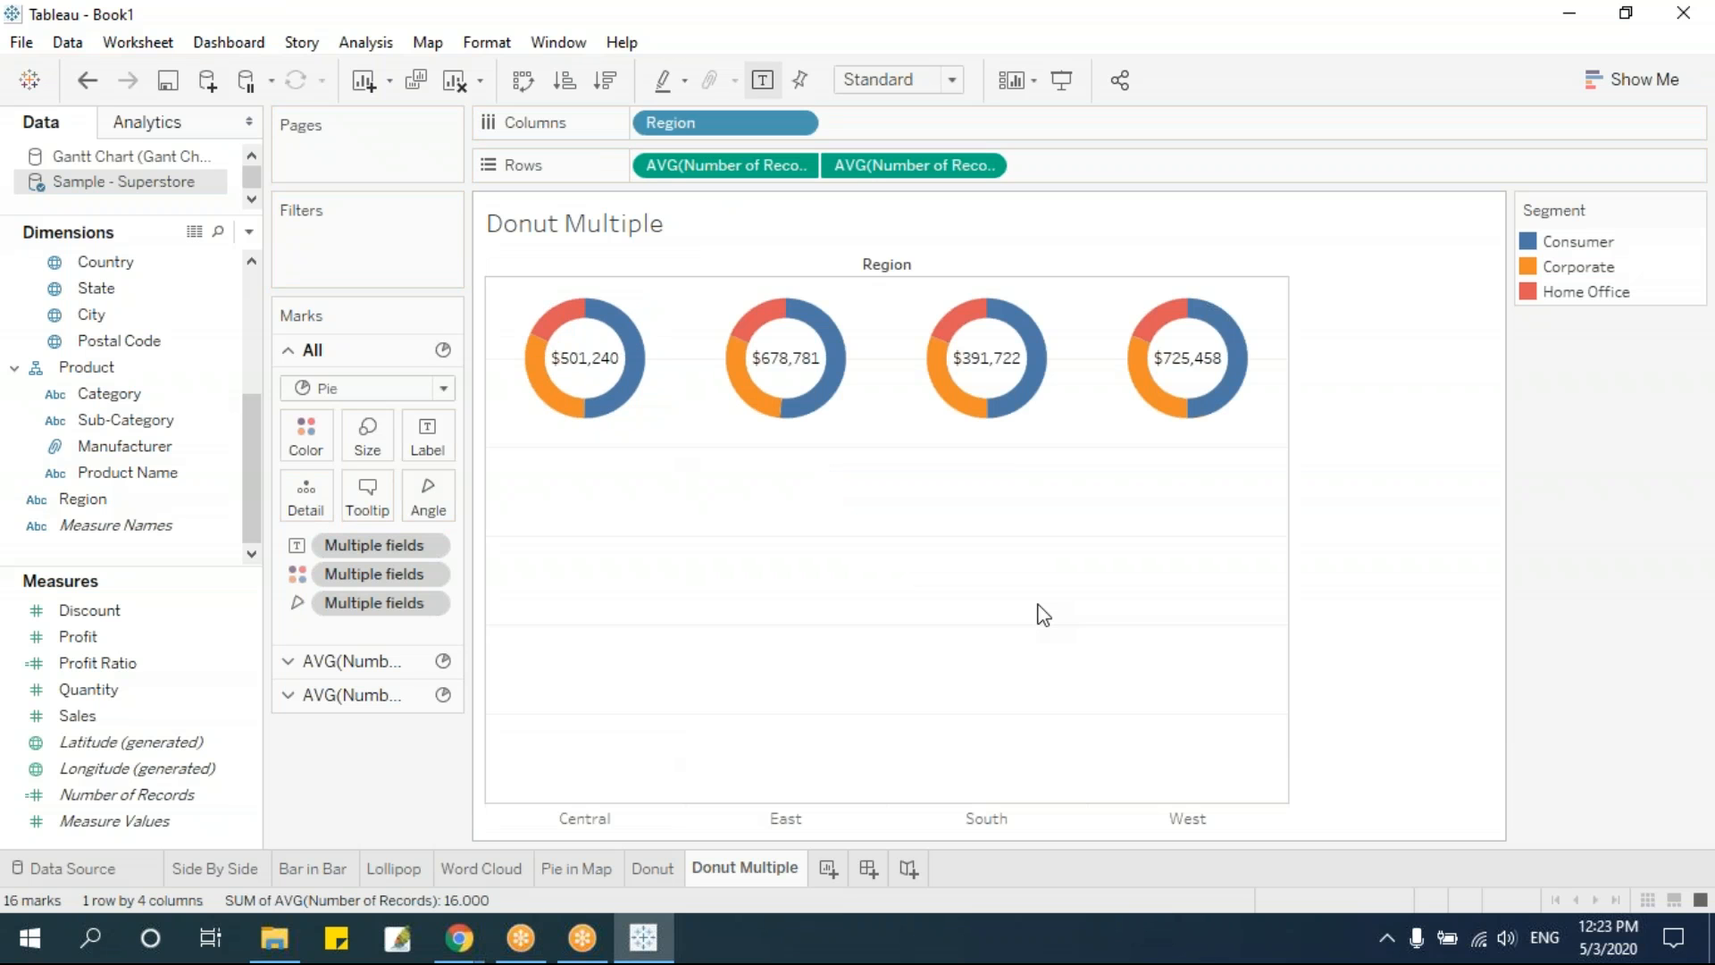
pyautogui.moveTo(640, 367)
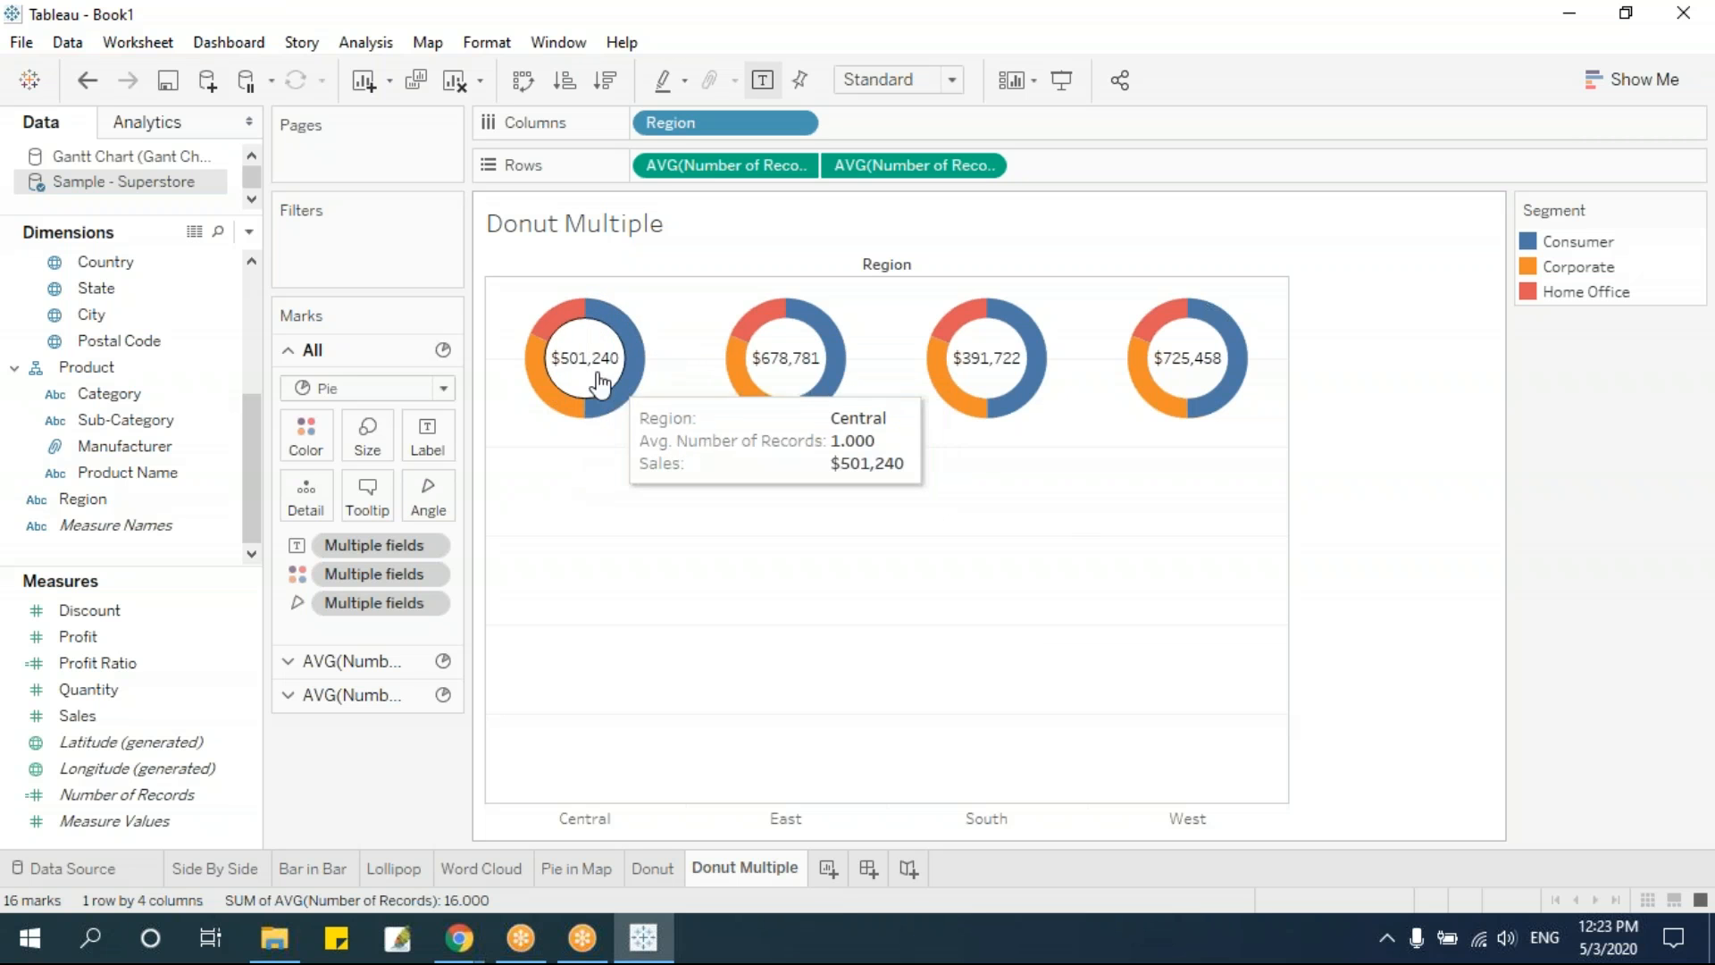
pyautogui.moveTo(1309, 384)
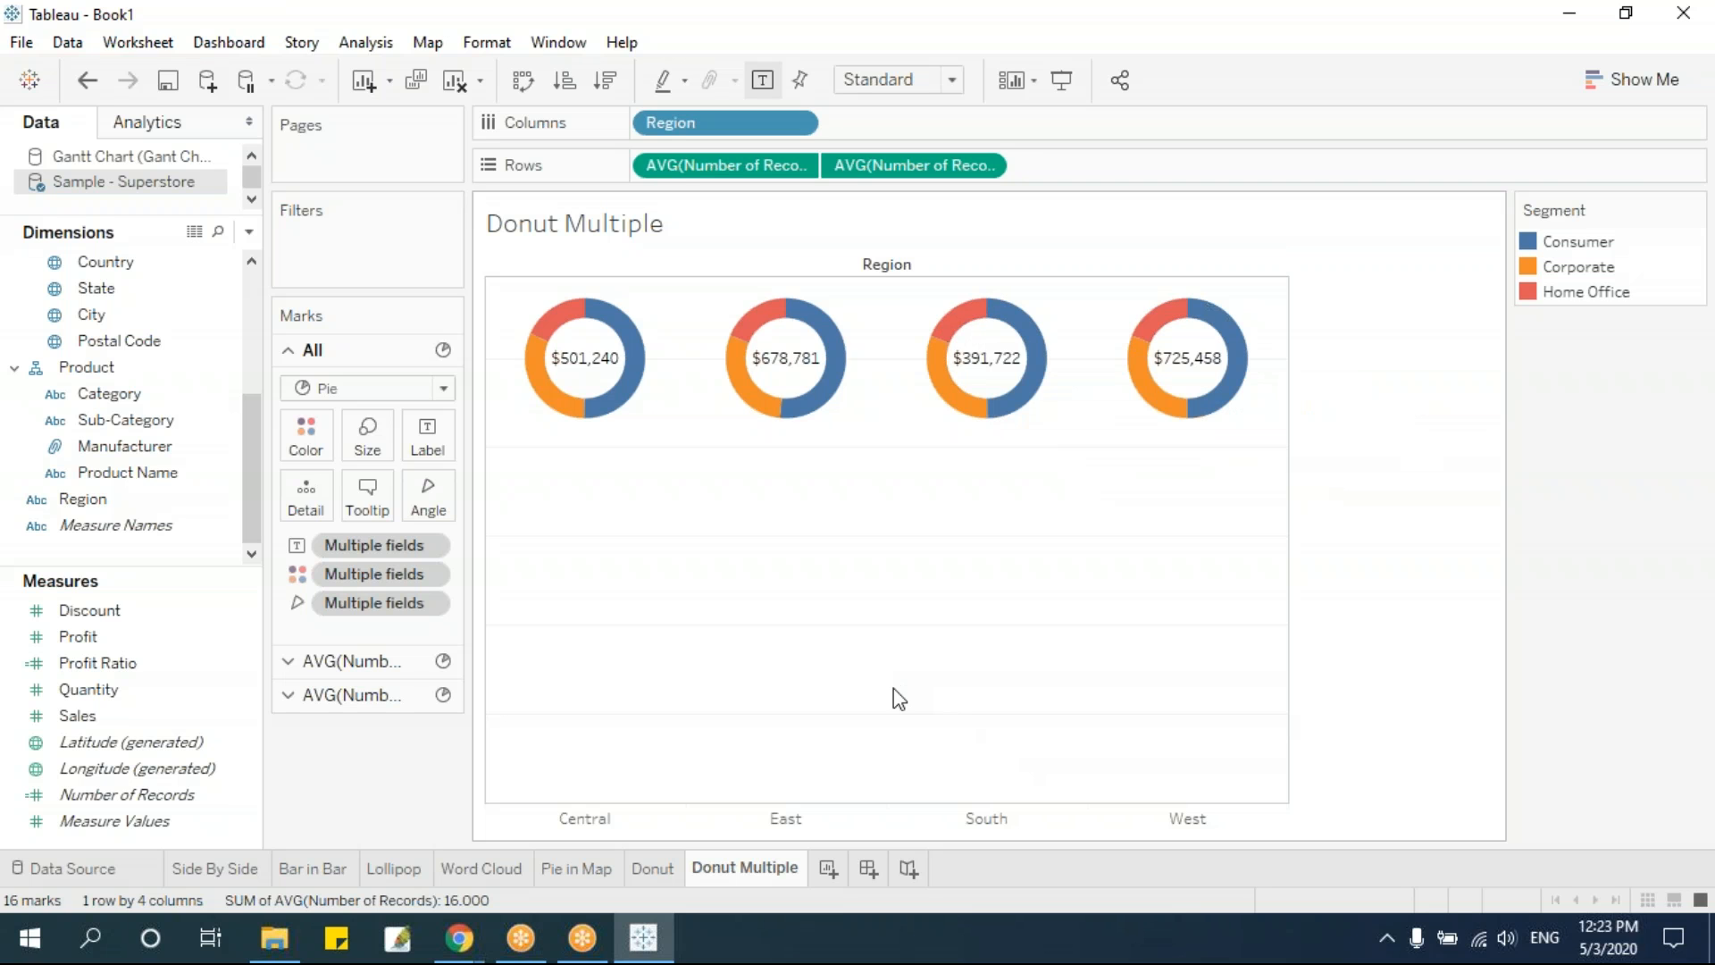
# Add a new worksheet after Donut Multiple and rename it Sparklines
pyautogui.click(654, 871)
pyautogui.click(715, 870)
pyautogui.click(828, 869)
pyautogui.doubleClick(830, 870)
pyautogui.write('S')
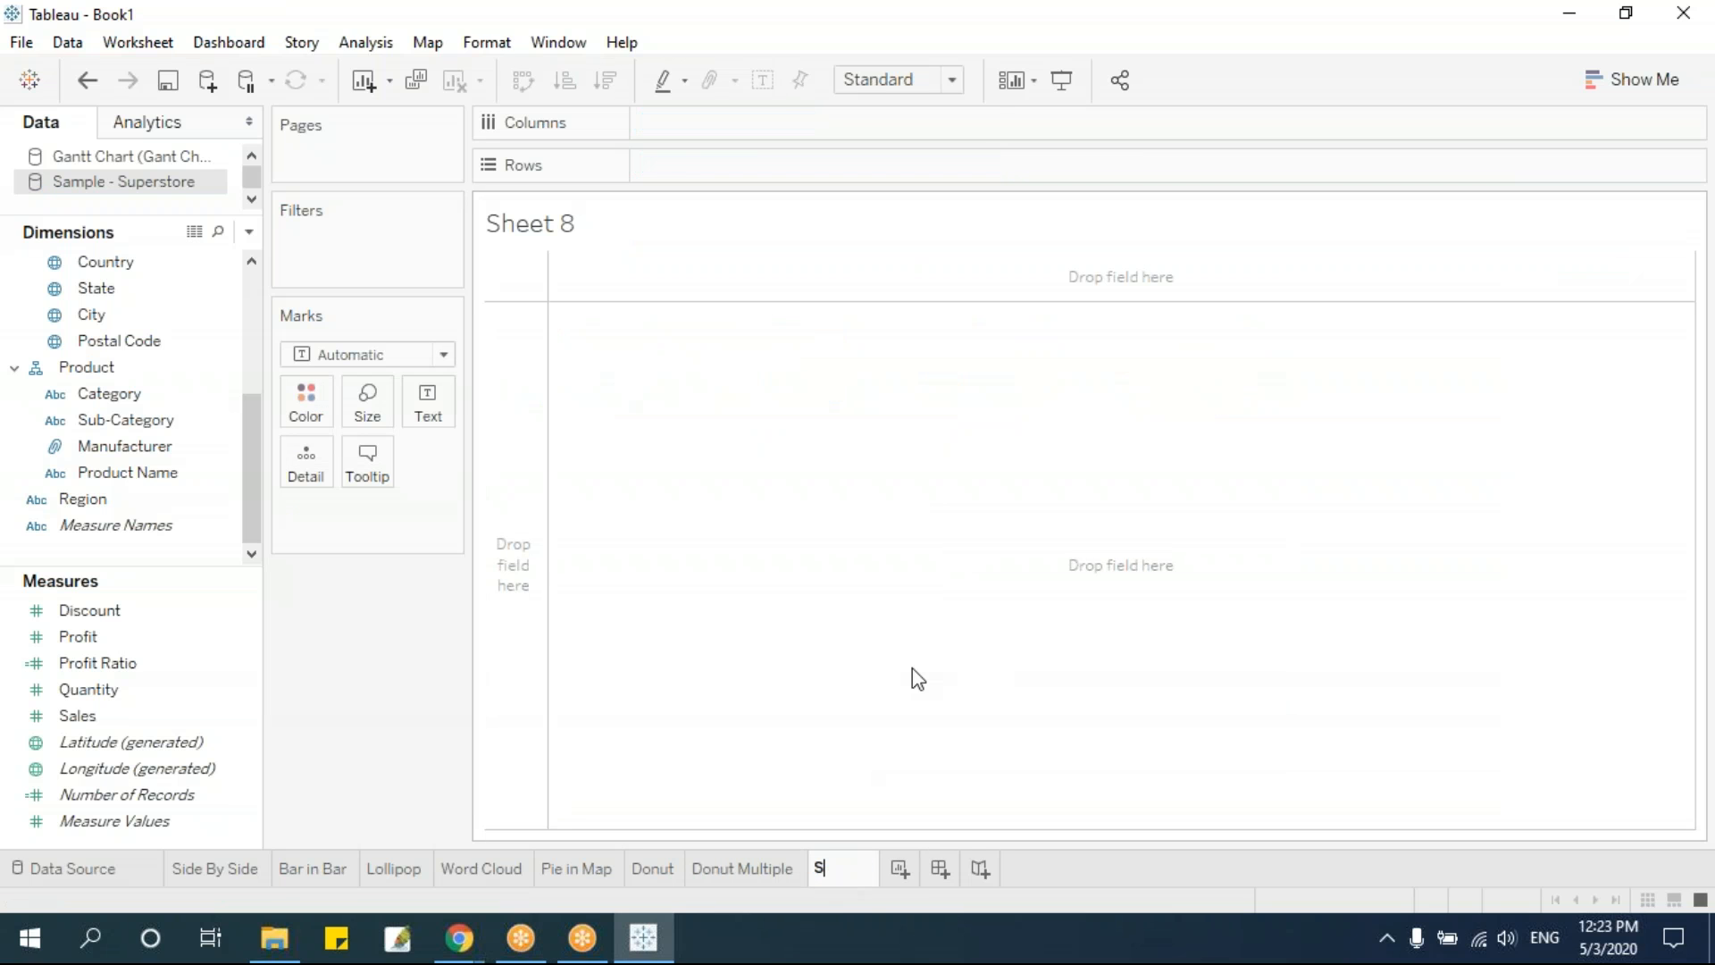
pyautogui.write('parklines')
pyautogui.press('Return')
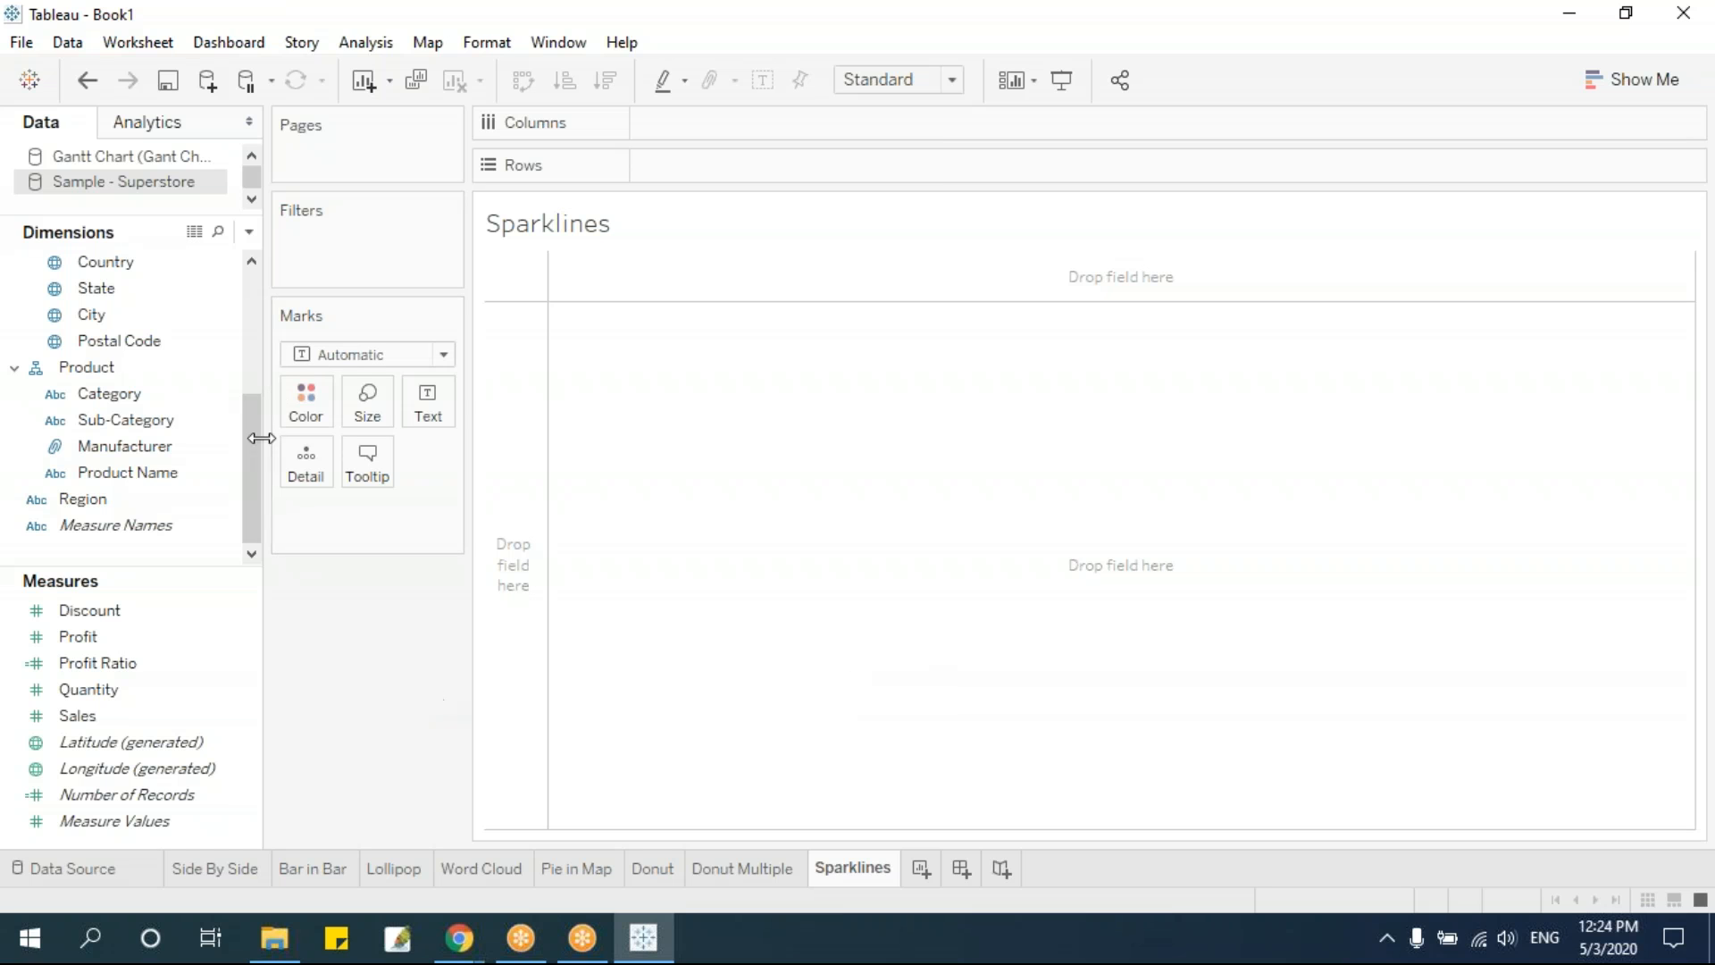
# Chart the sum of Sales per Sub-Category, with Sub-Category on the rows and Sales on the columns
pyautogui.moveTo(250, 479)
pyautogui.mouseDown()
pyautogui.moveTo(253, 358)
pyautogui.moveTo(260, 497)
pyautogui.mouseUp()
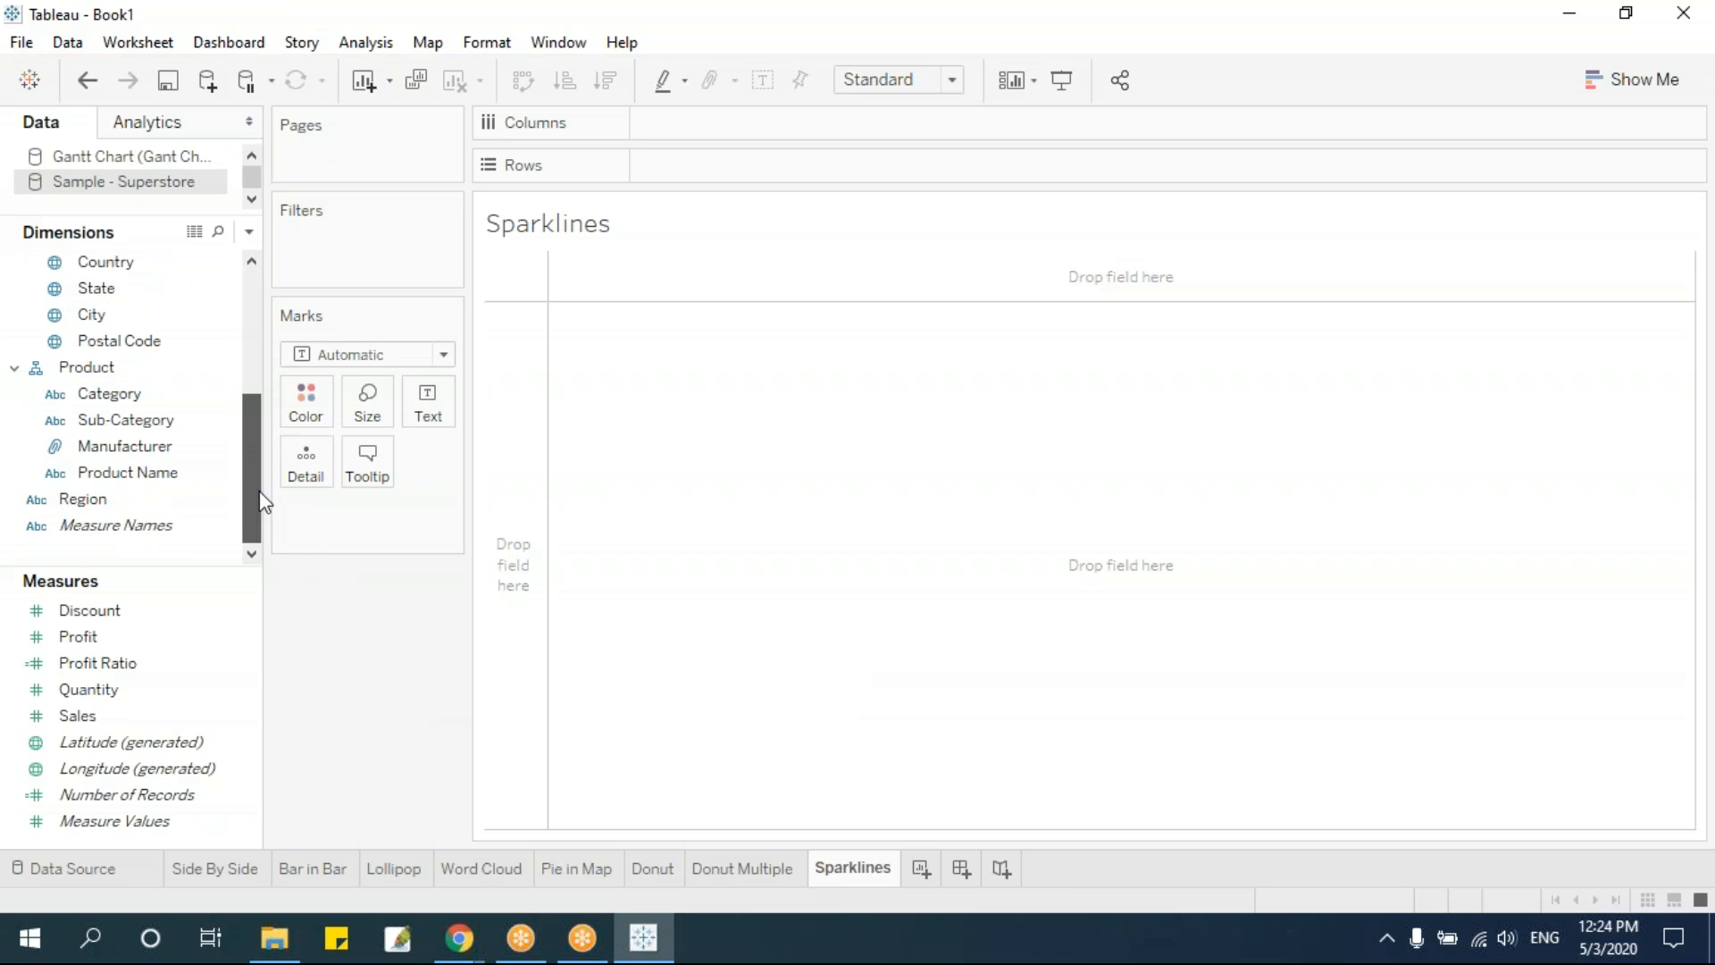
pyautogui.moveTo(137, 420); pyautogui.dragTo(739, 164)
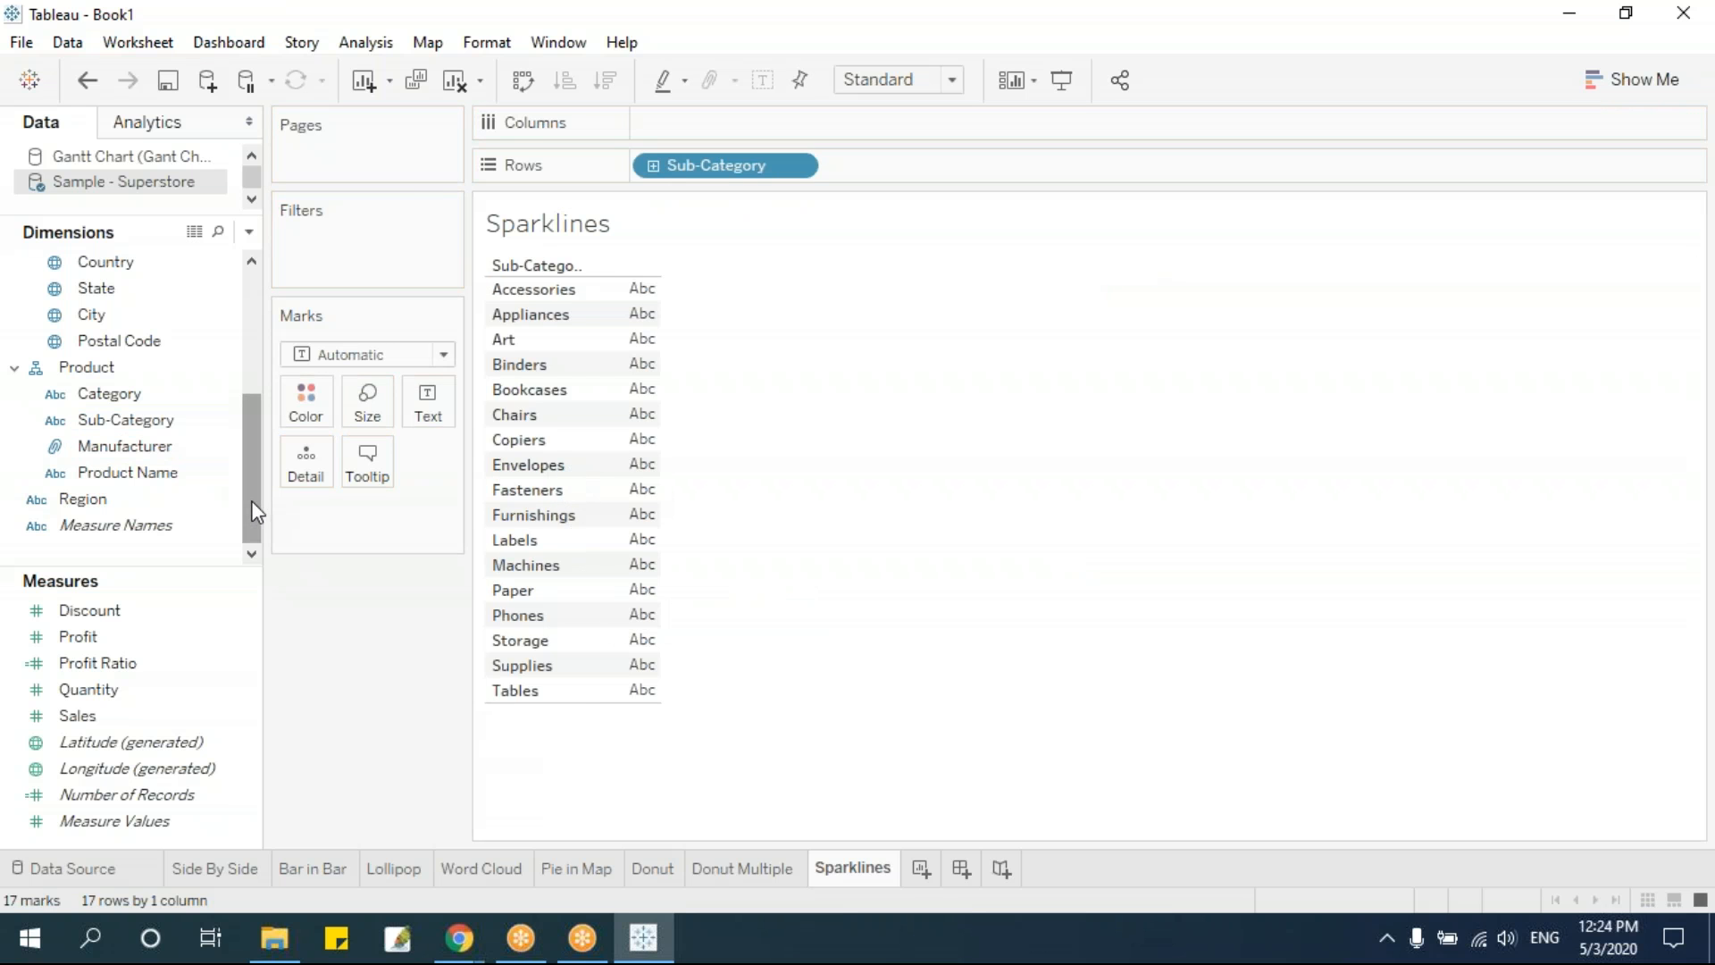
pyautogui.click(153, 715)
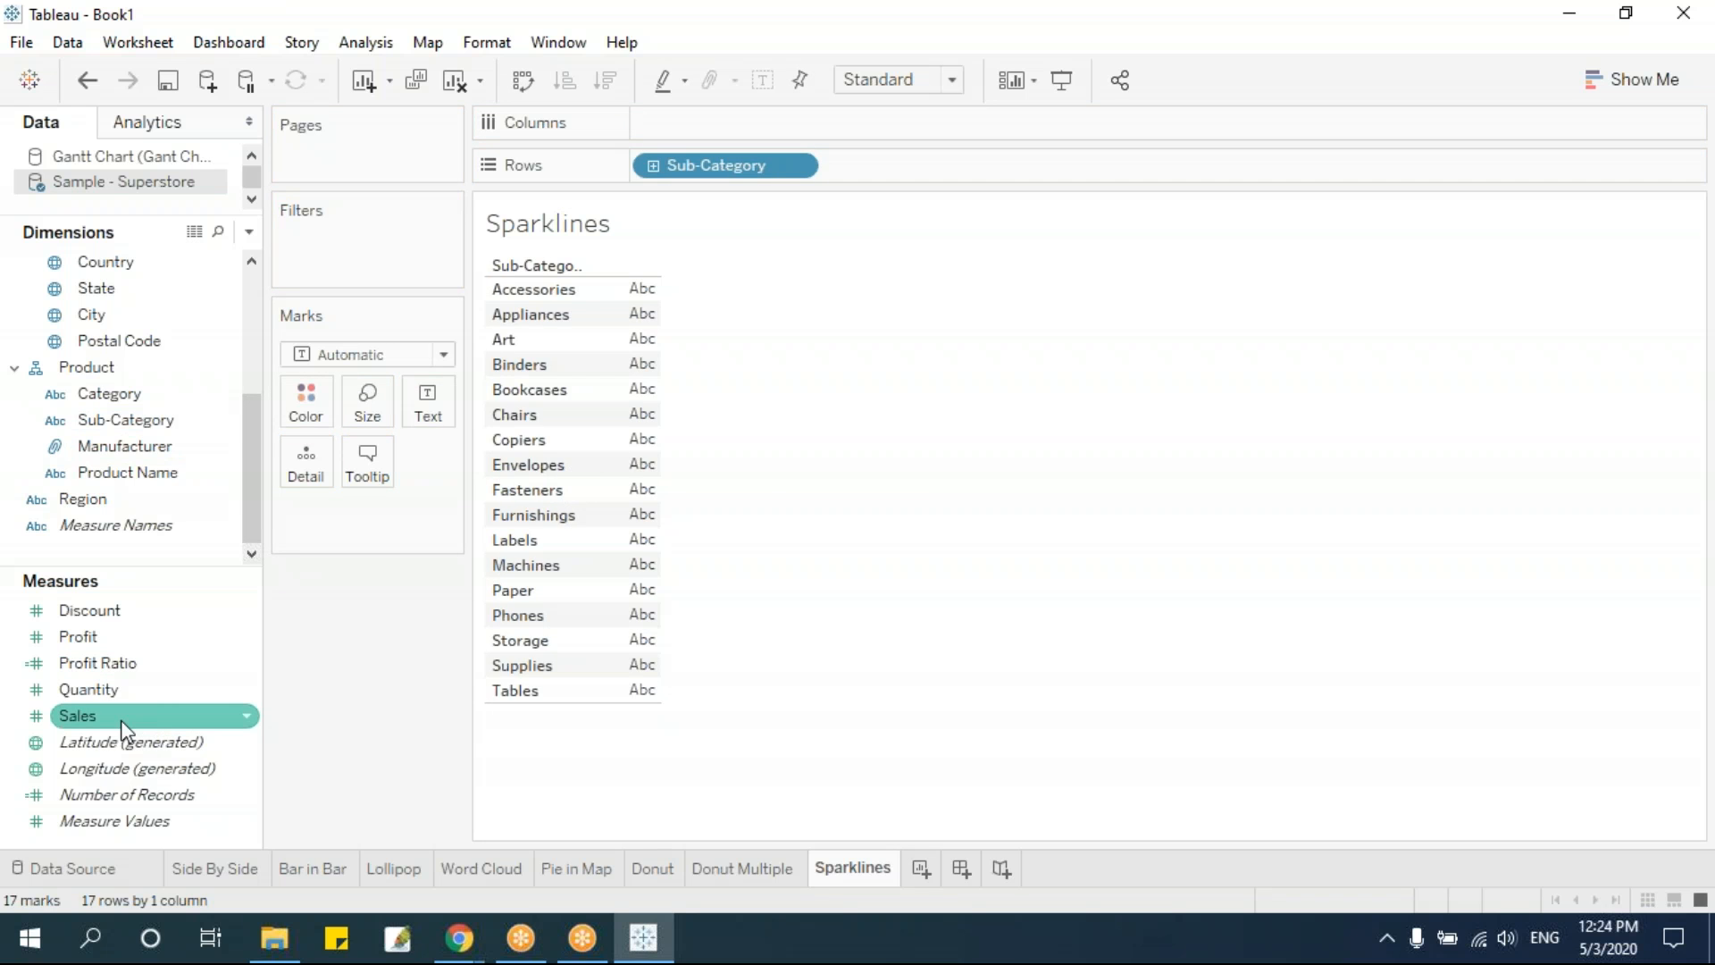
pyautogui.moveTo(125, 731); pyautogui.dragTo(629, 500)
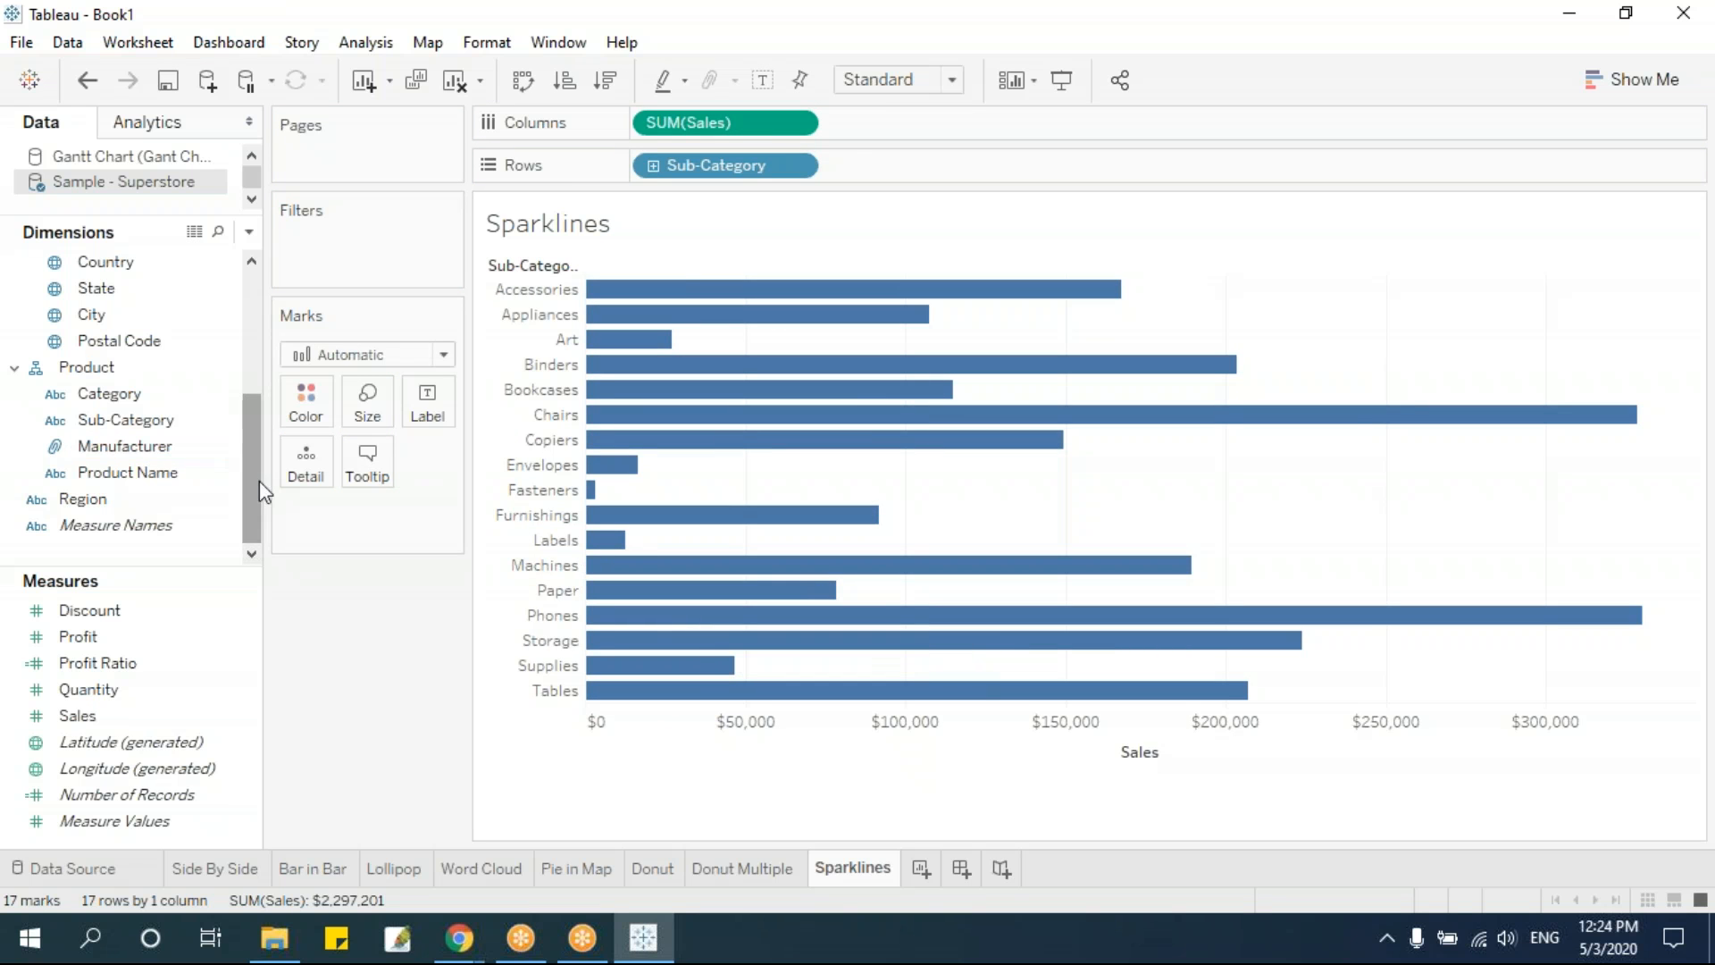
# Split the Sales bars by year of Order Date, placed before Sales on the columns
pyautogui.scroll(3, 256, 491)
pyautogui.scroll(2, 267, 416)
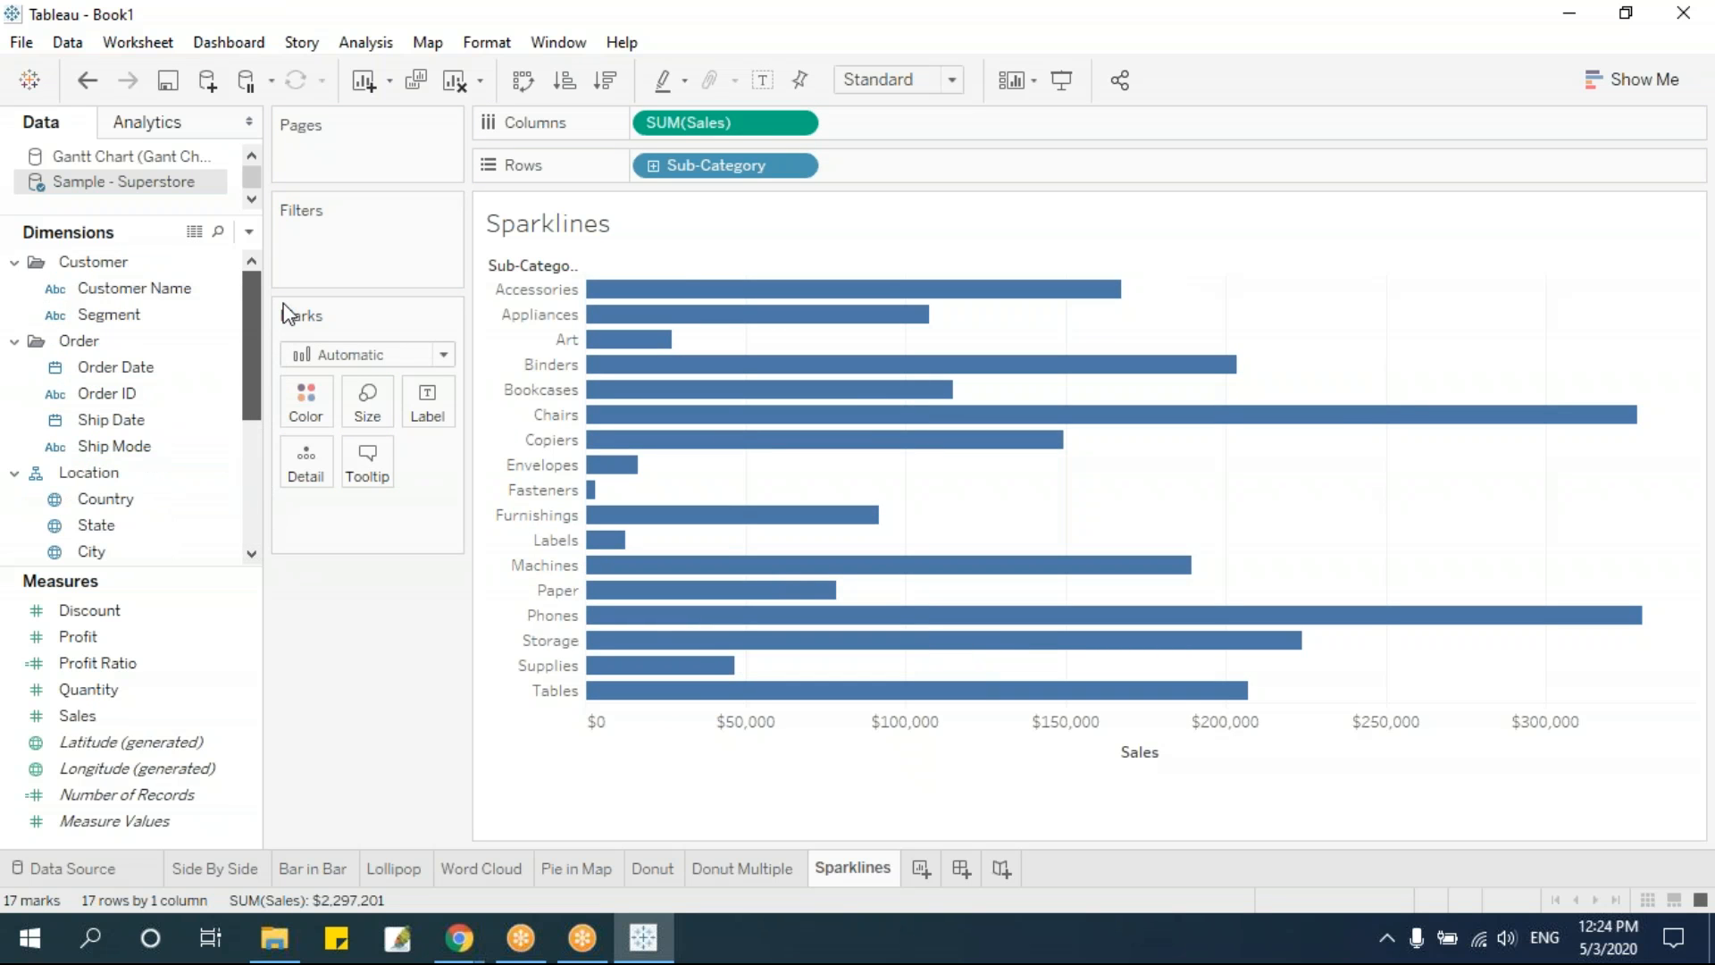
pyautogui.click(124, 371)
pyautogui.moveTo(119, 367)
pyautogui.mouseDown()
pyautogui.moveTo(484, 318)
pyautogui.moveTo(906, 150)
pyautogui.moveTo(915, 121)
pyautogui.moveTo(640, 122)
pyautogui.mouseUp()
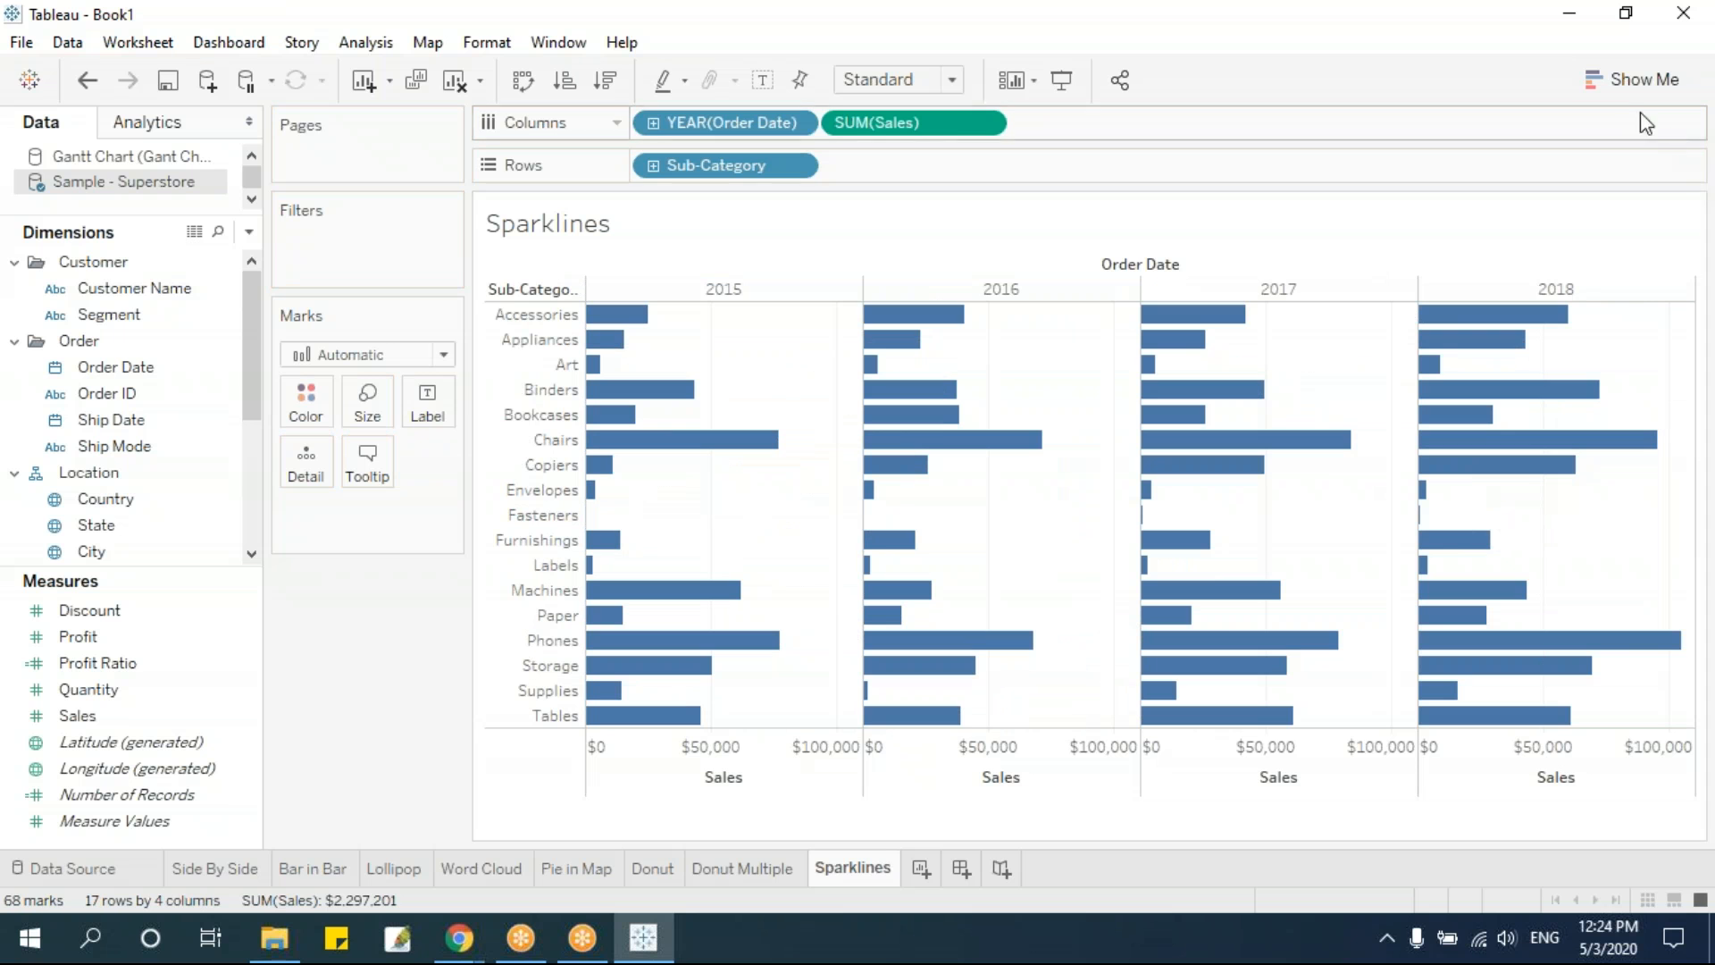
# Convert the bars to a continuous line chart and set Order Date to the continuous Month level
pyautogui.click(1615, 80)
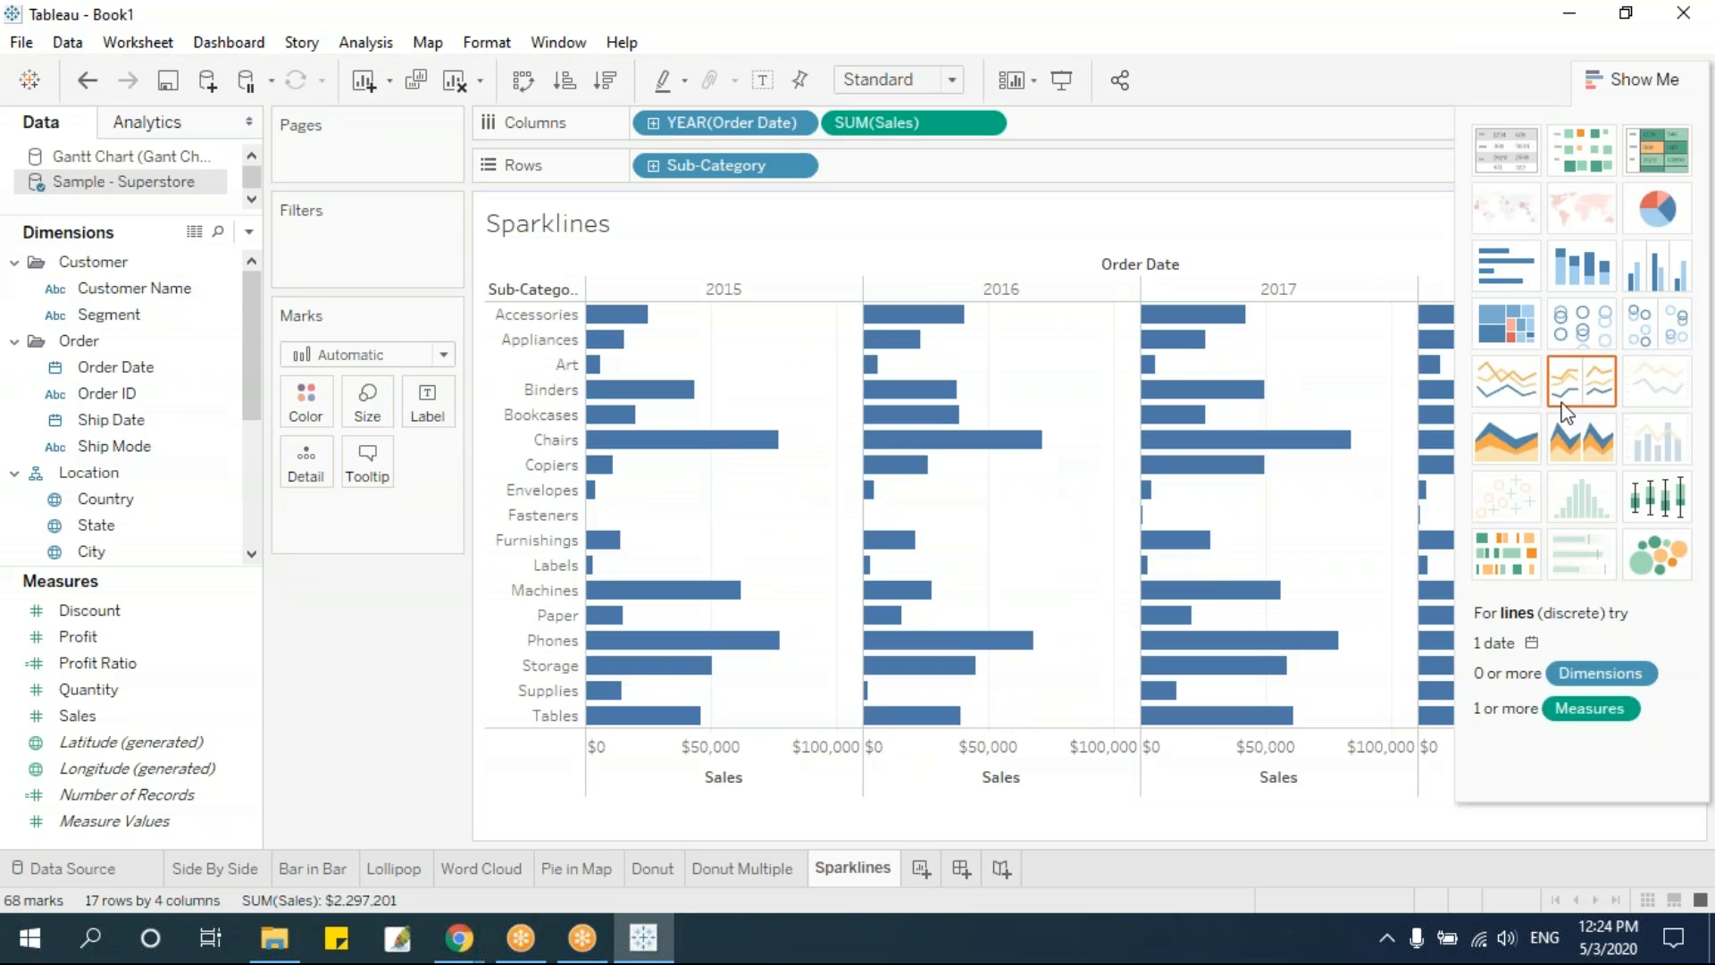
pyautogui.click(1529, 386)
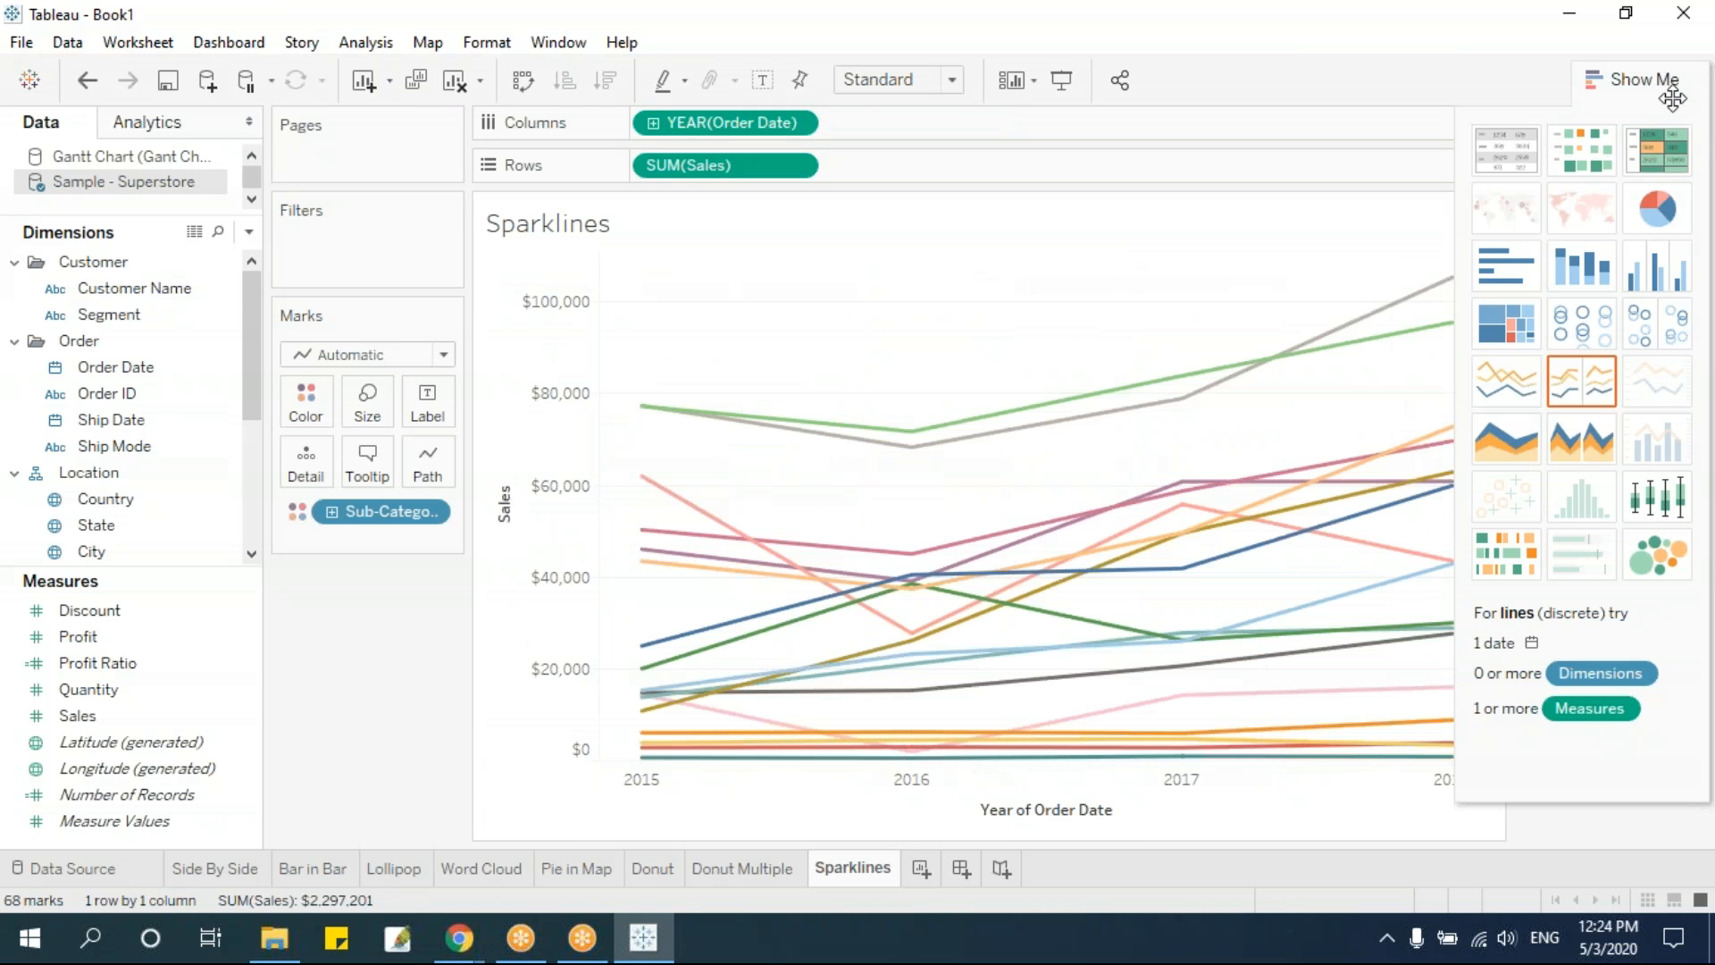
pyautogui.click(1664, 80)
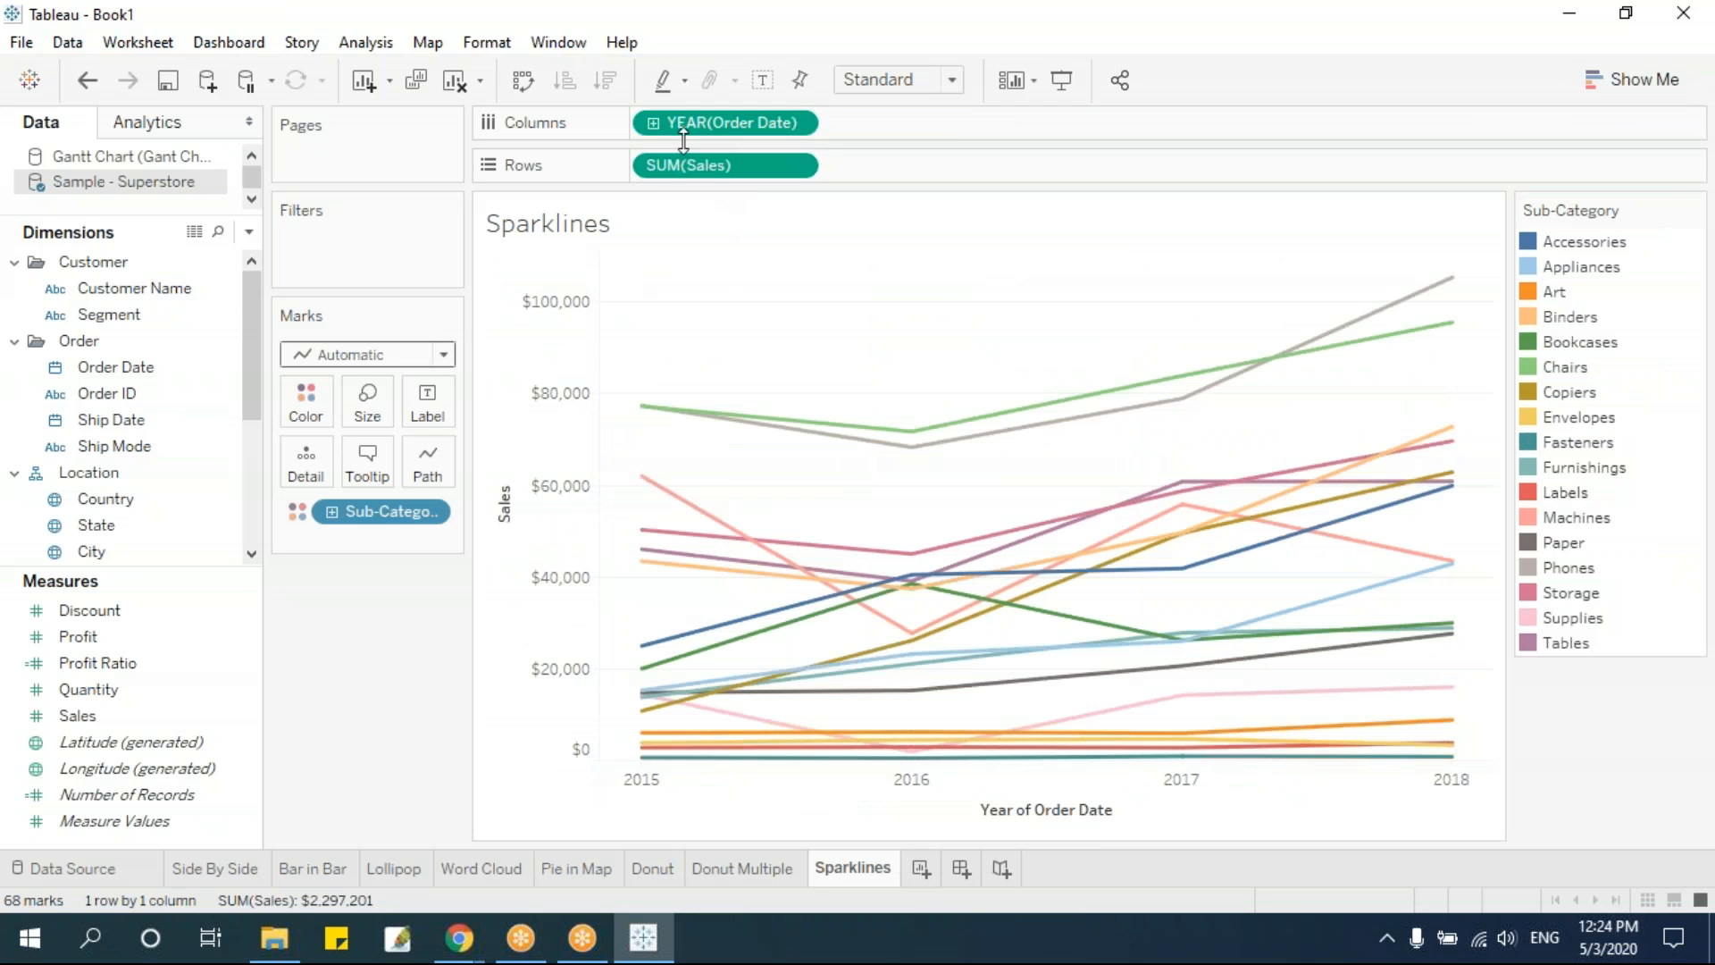
pyautogui.click(796, 124)
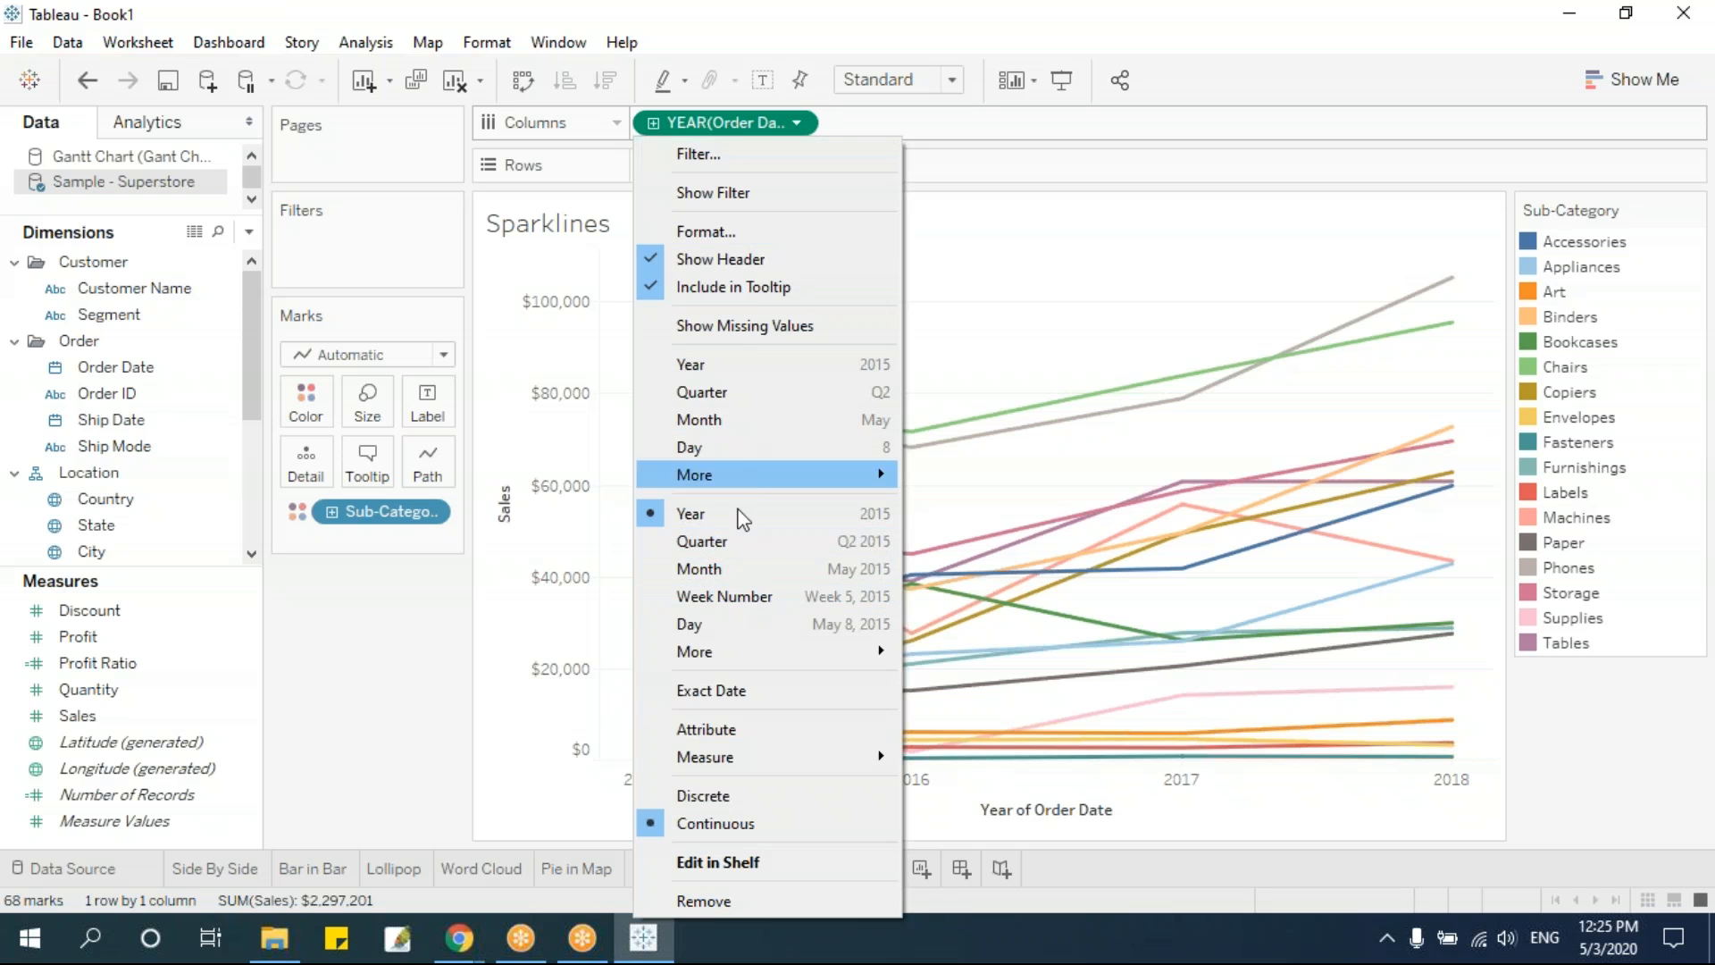
pyautogui.click(741, 569)
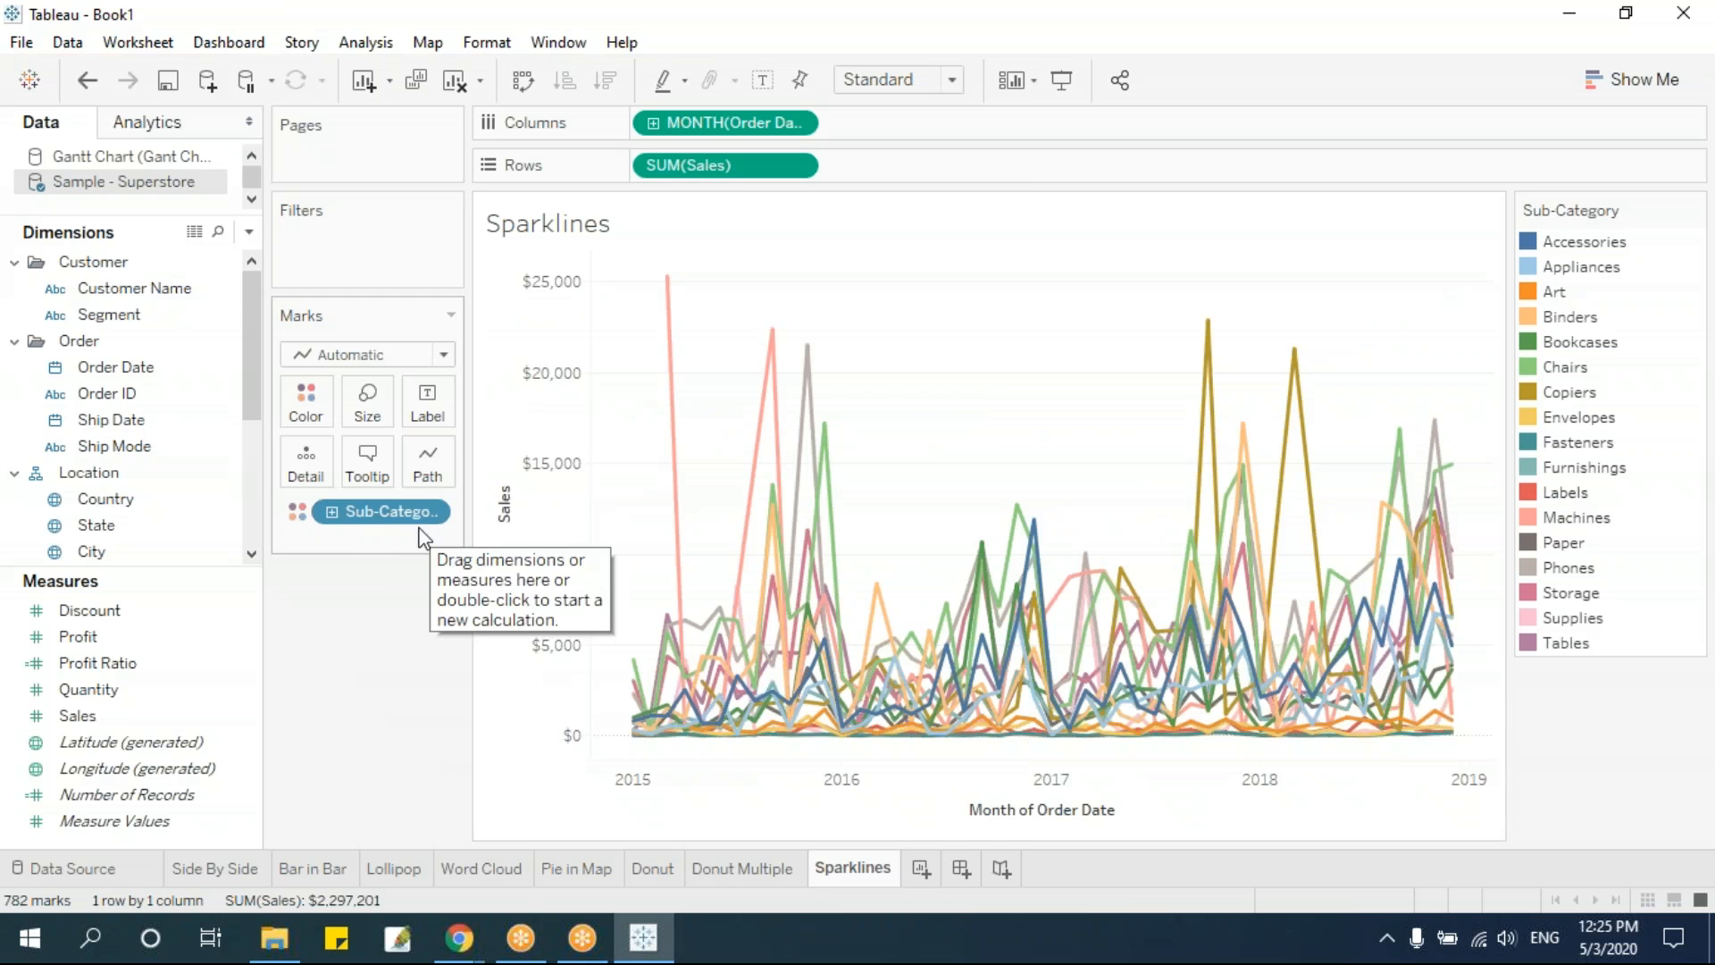
# Move Sub-Category from the line colour to the rows before Sales, giving each sub-category its own line
pyautogui.moveTo(382, 517); pyautogui.dragTo(654, 136)
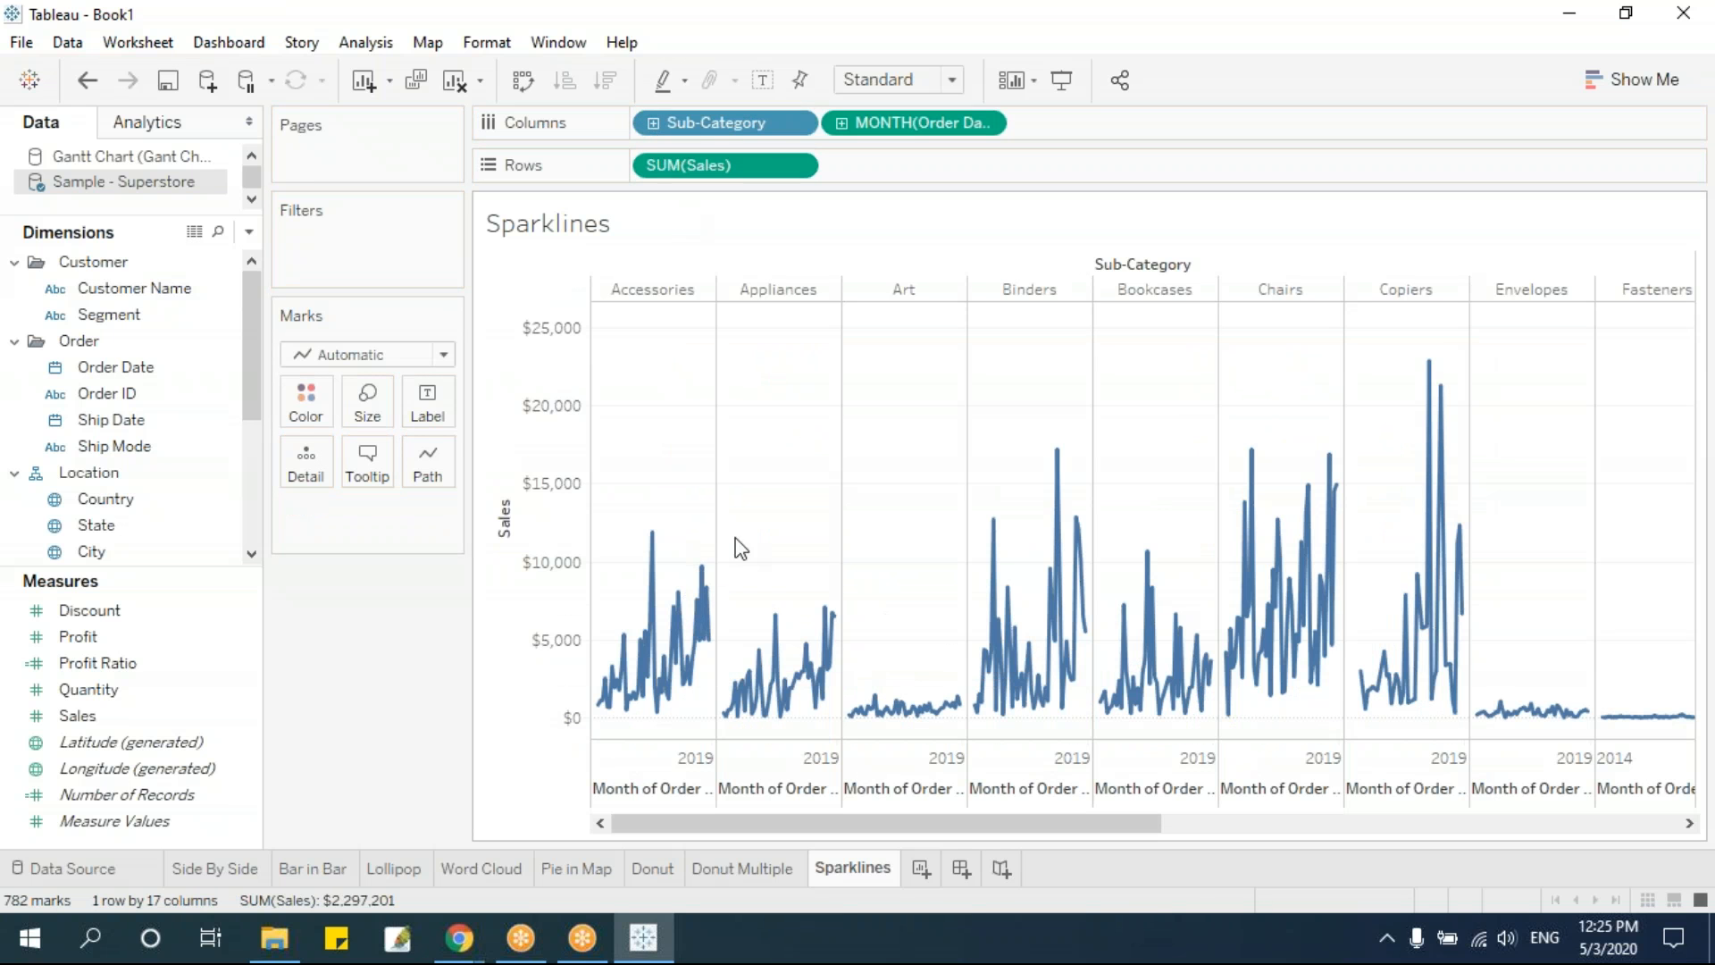
pyautogui.moveTo(662, 108); pyautogui.dragTo(652, 161)
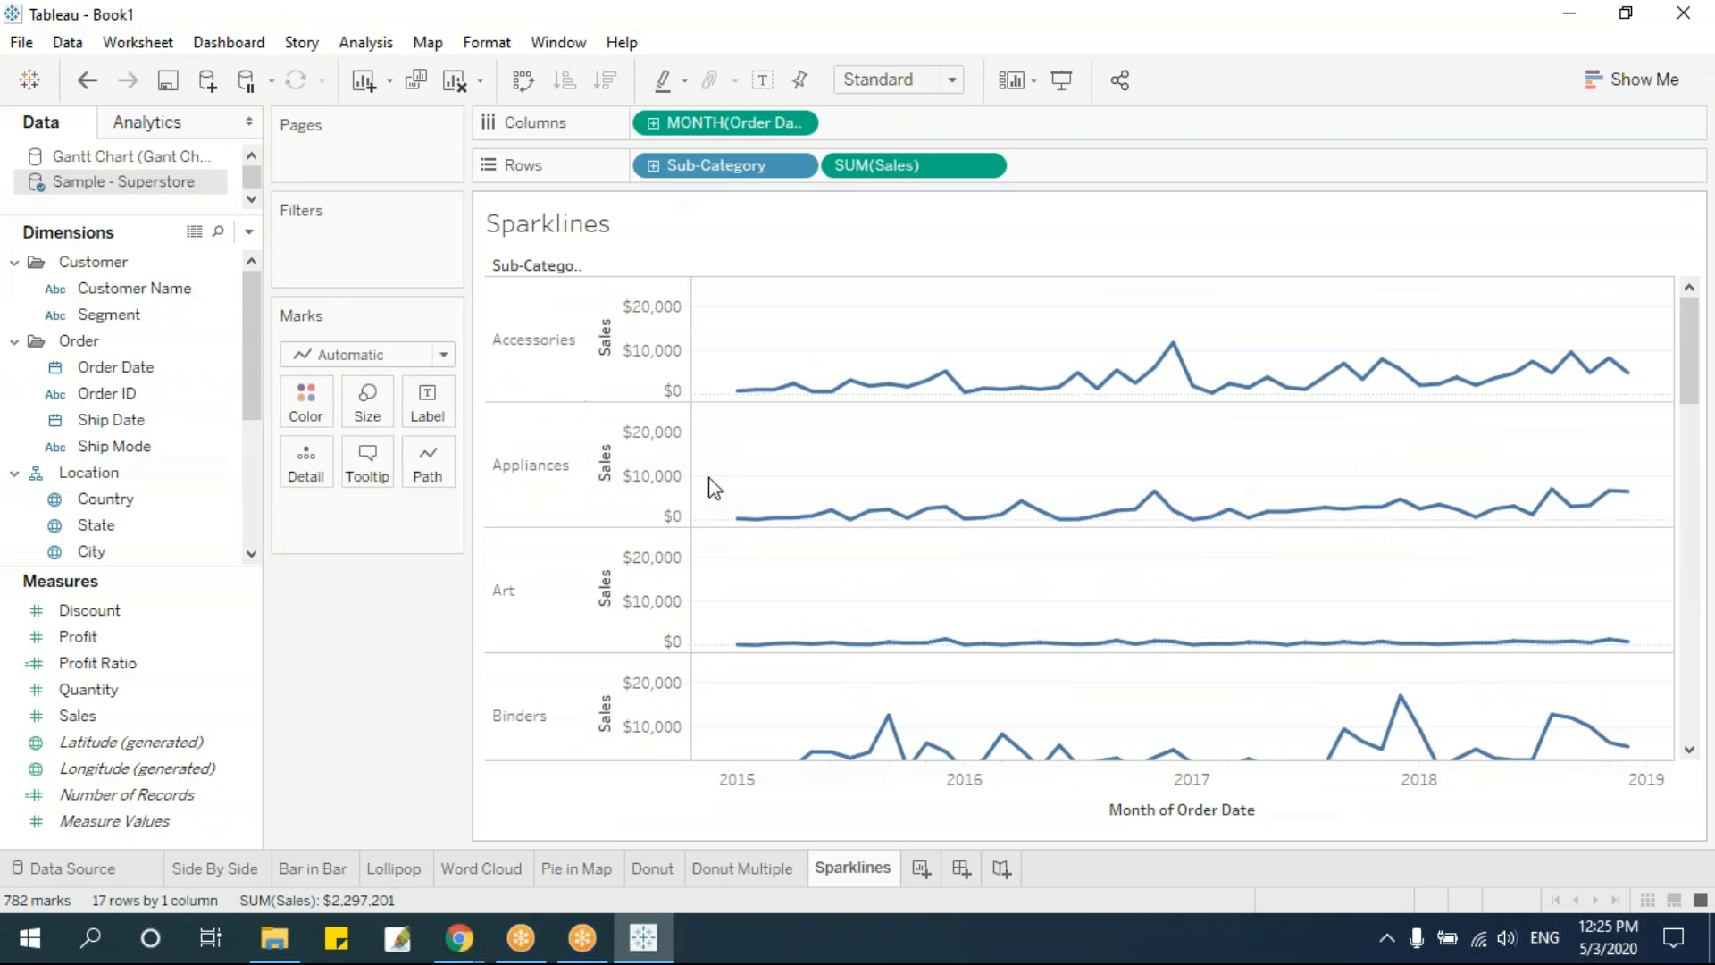
pyautogui.scroll(-2, 1293, 438)
pyautogui.scroll(-1, 1293, 436)
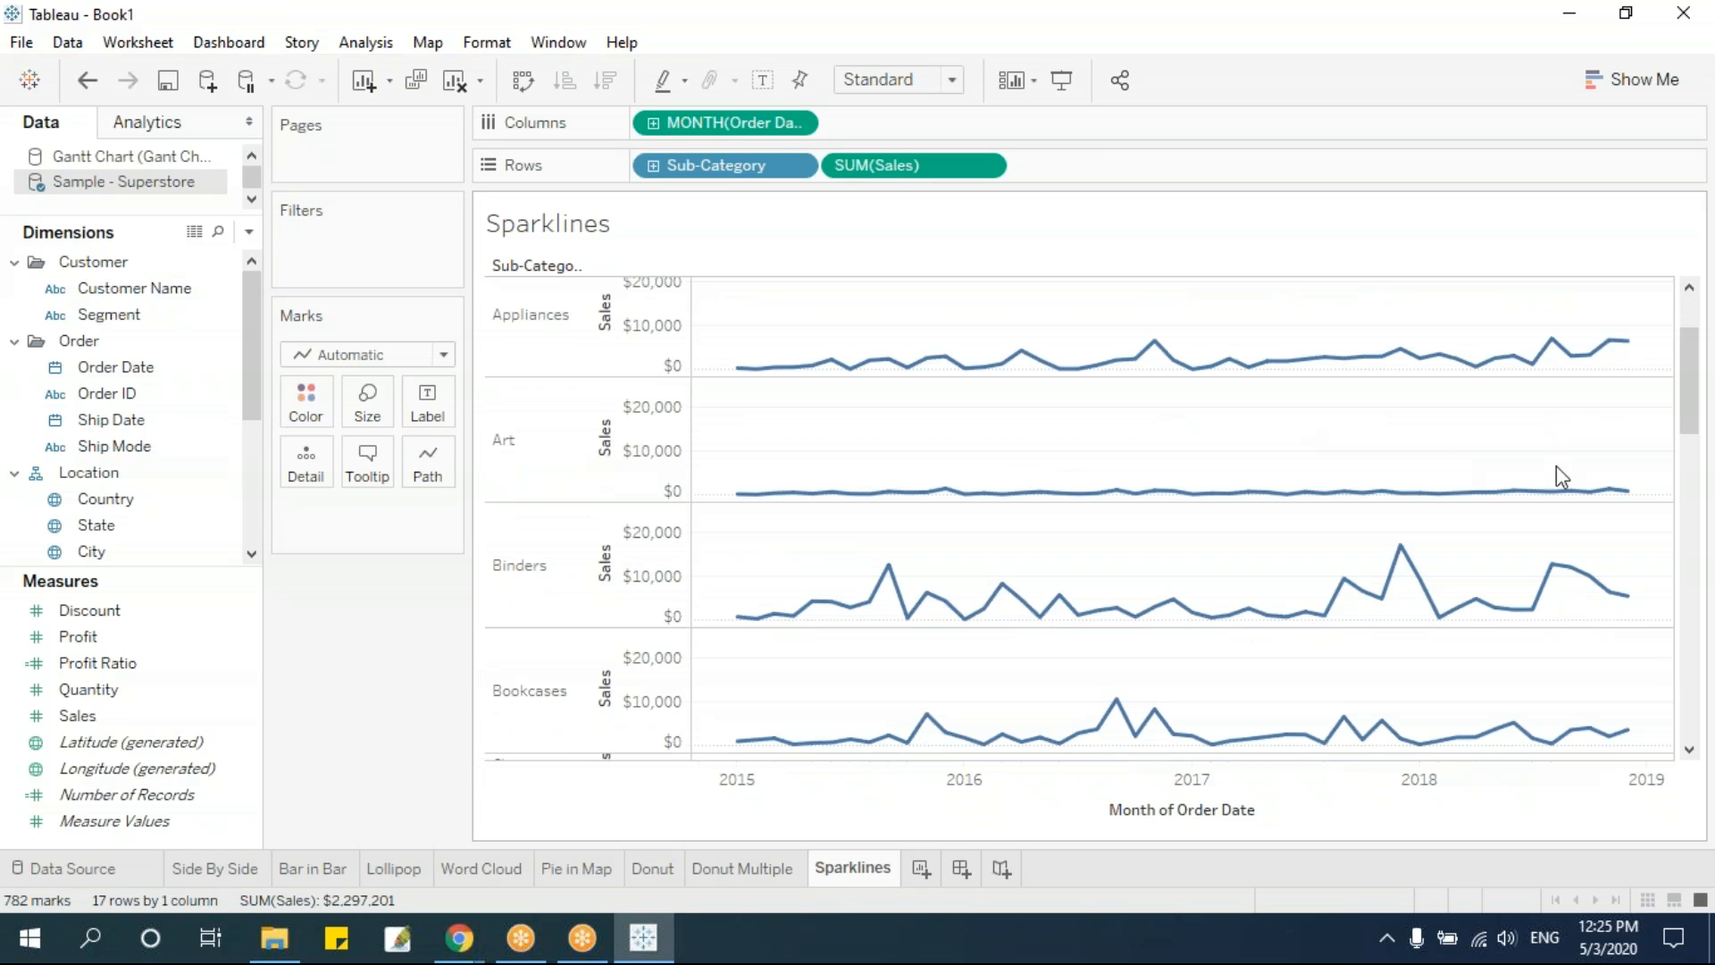
pyautogui.moveTo(1689, 373); pyautogui.dragTo(1711, 322)
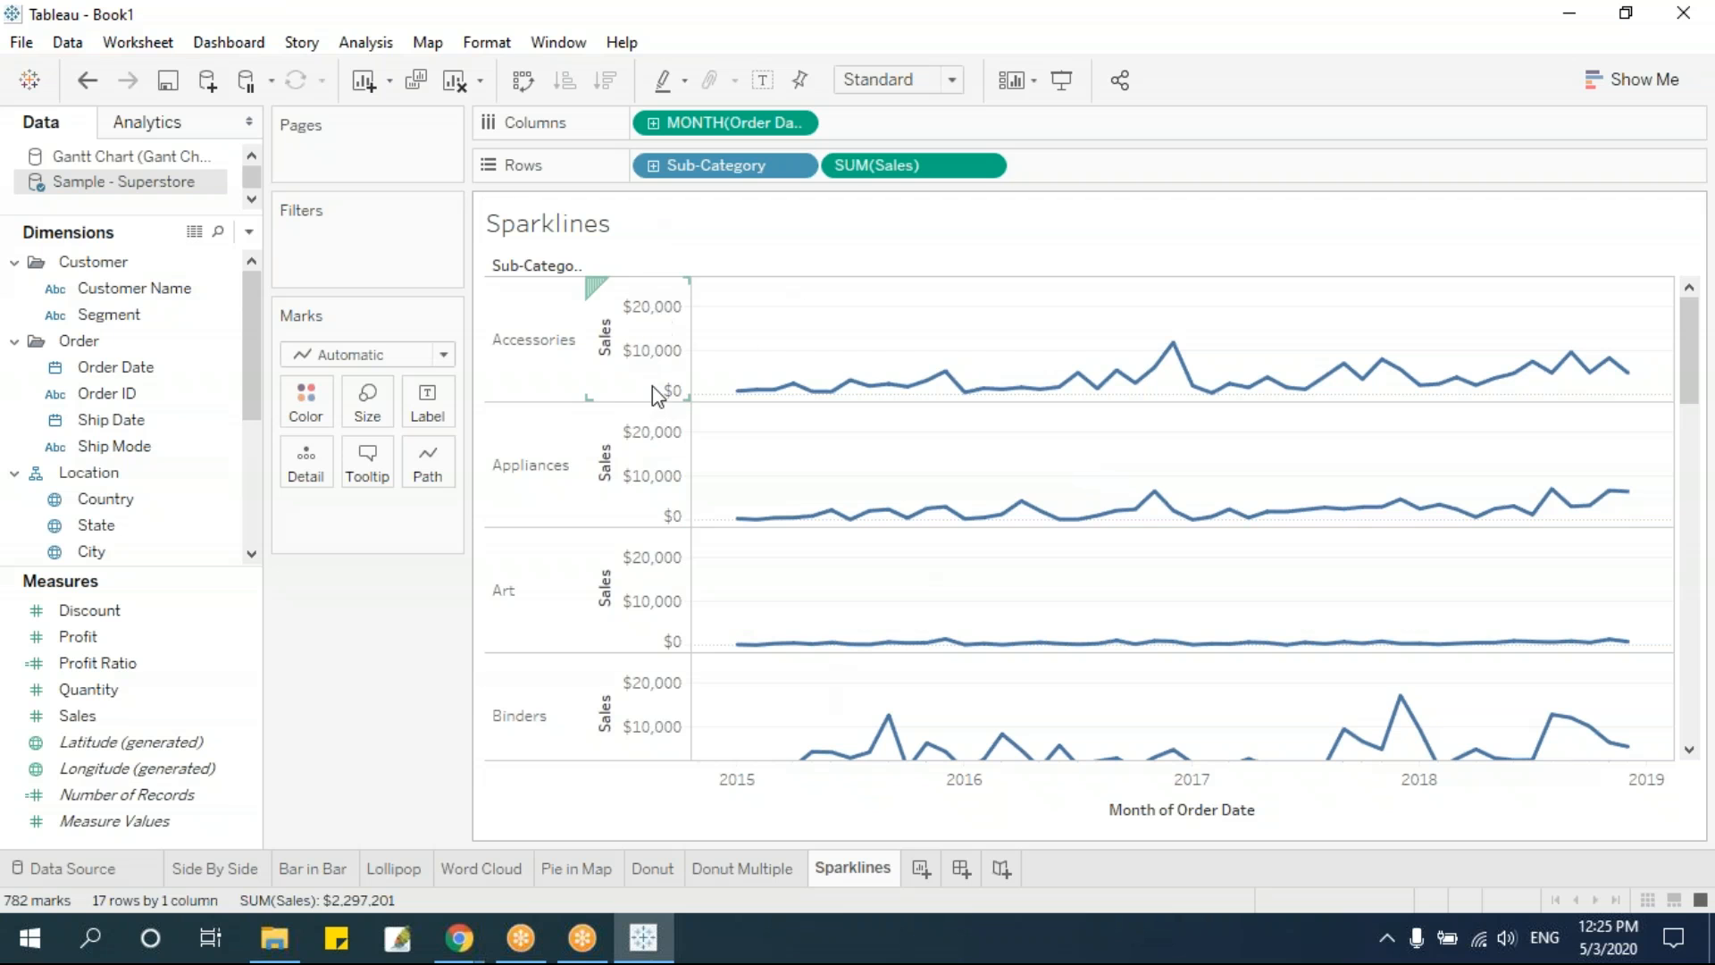
# Hide the Sales axis header on the Sub-Category rows
pyautogui.click(662, 347)
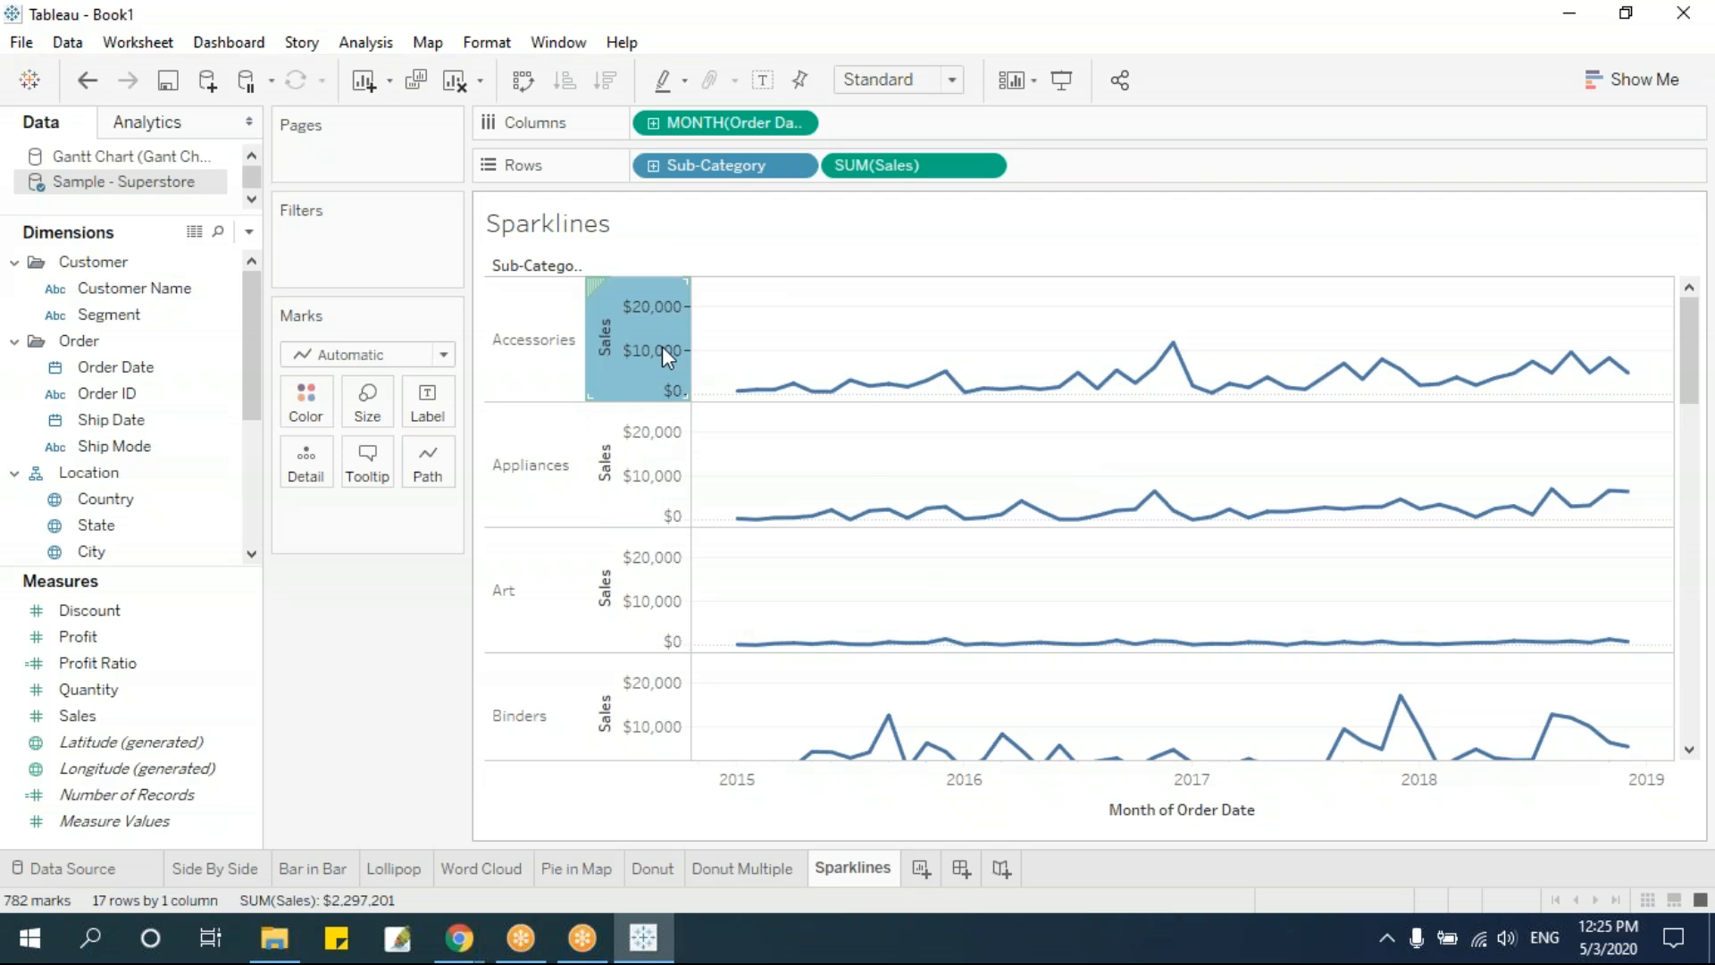
pyautogui.rightClick(666, 358)
pyautogui.click(711, 497)
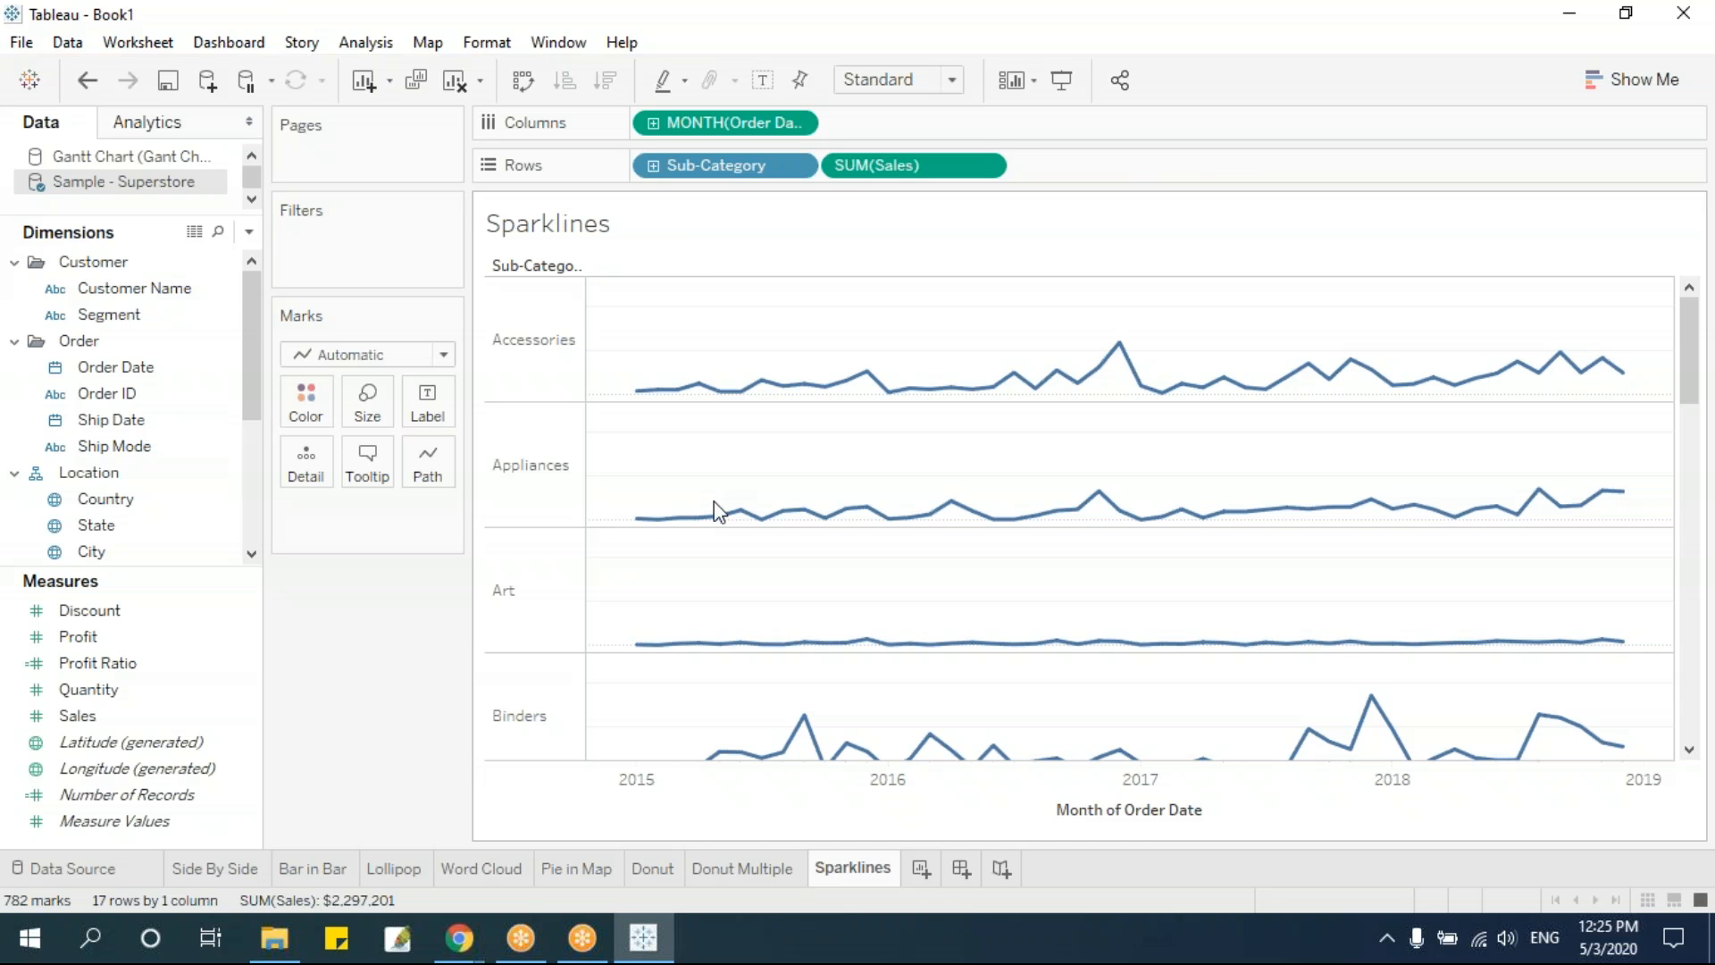
pyautogui.scroll(-2, 1021, 500)
pyautogui.scroll(-5, 1021, 500)
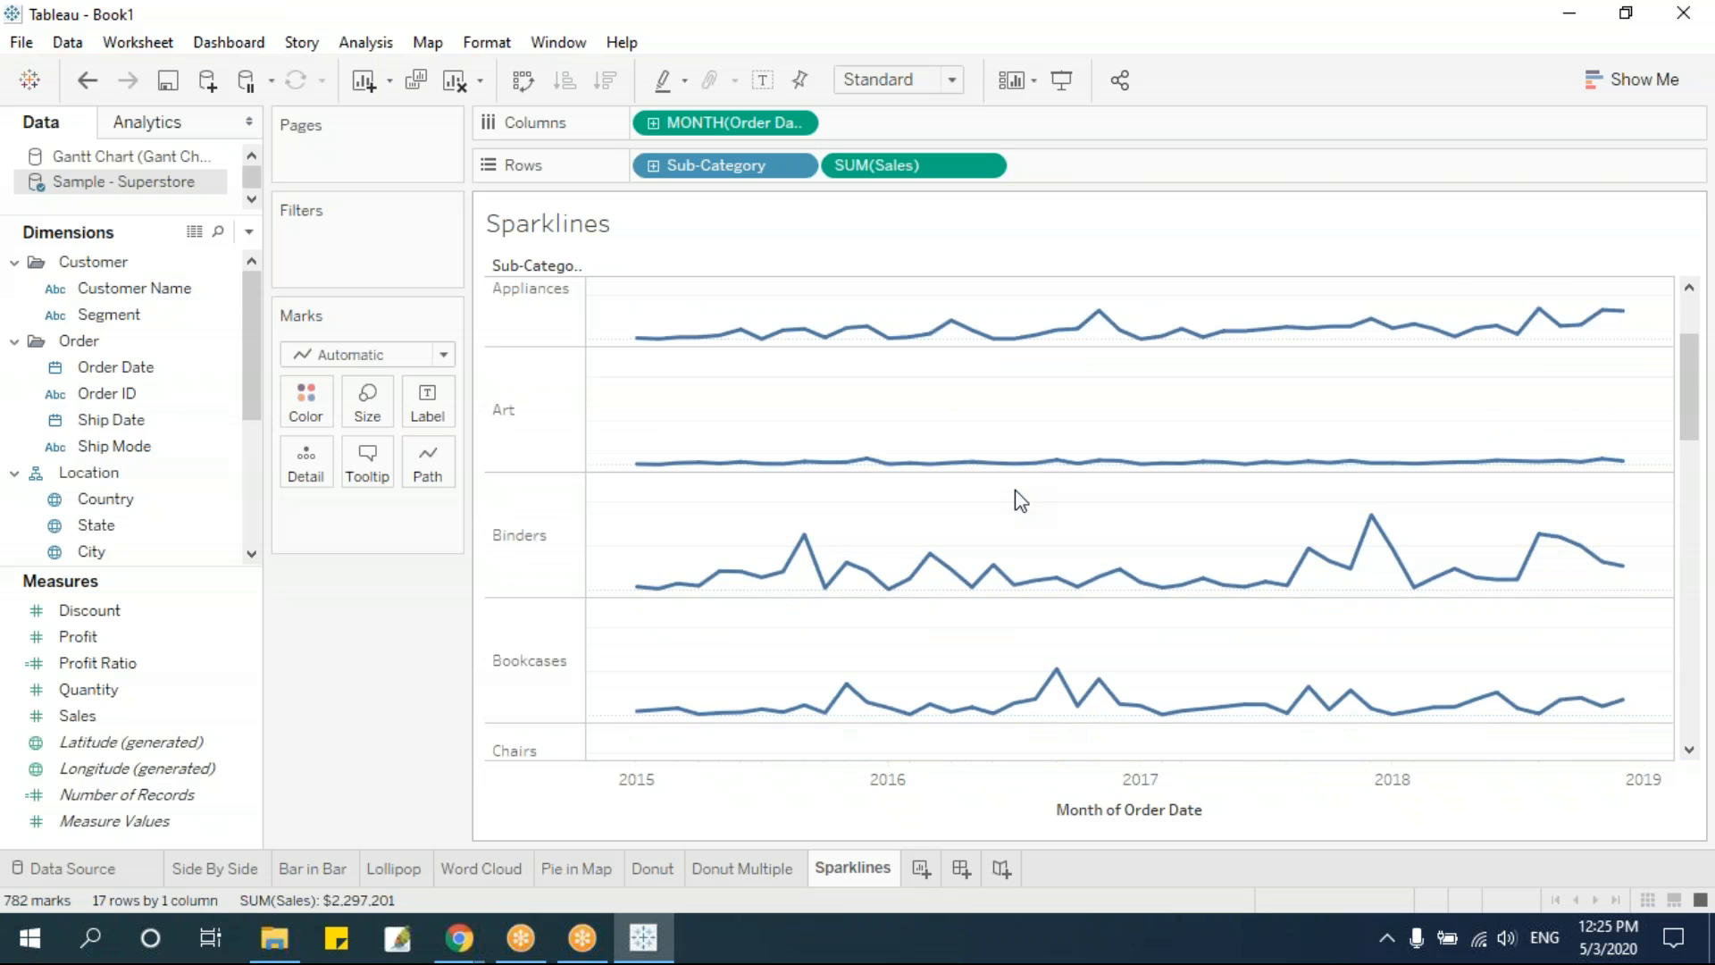
pyautogui.moveTo(1690, 400); pyautogui.dragTo(1707, 293)
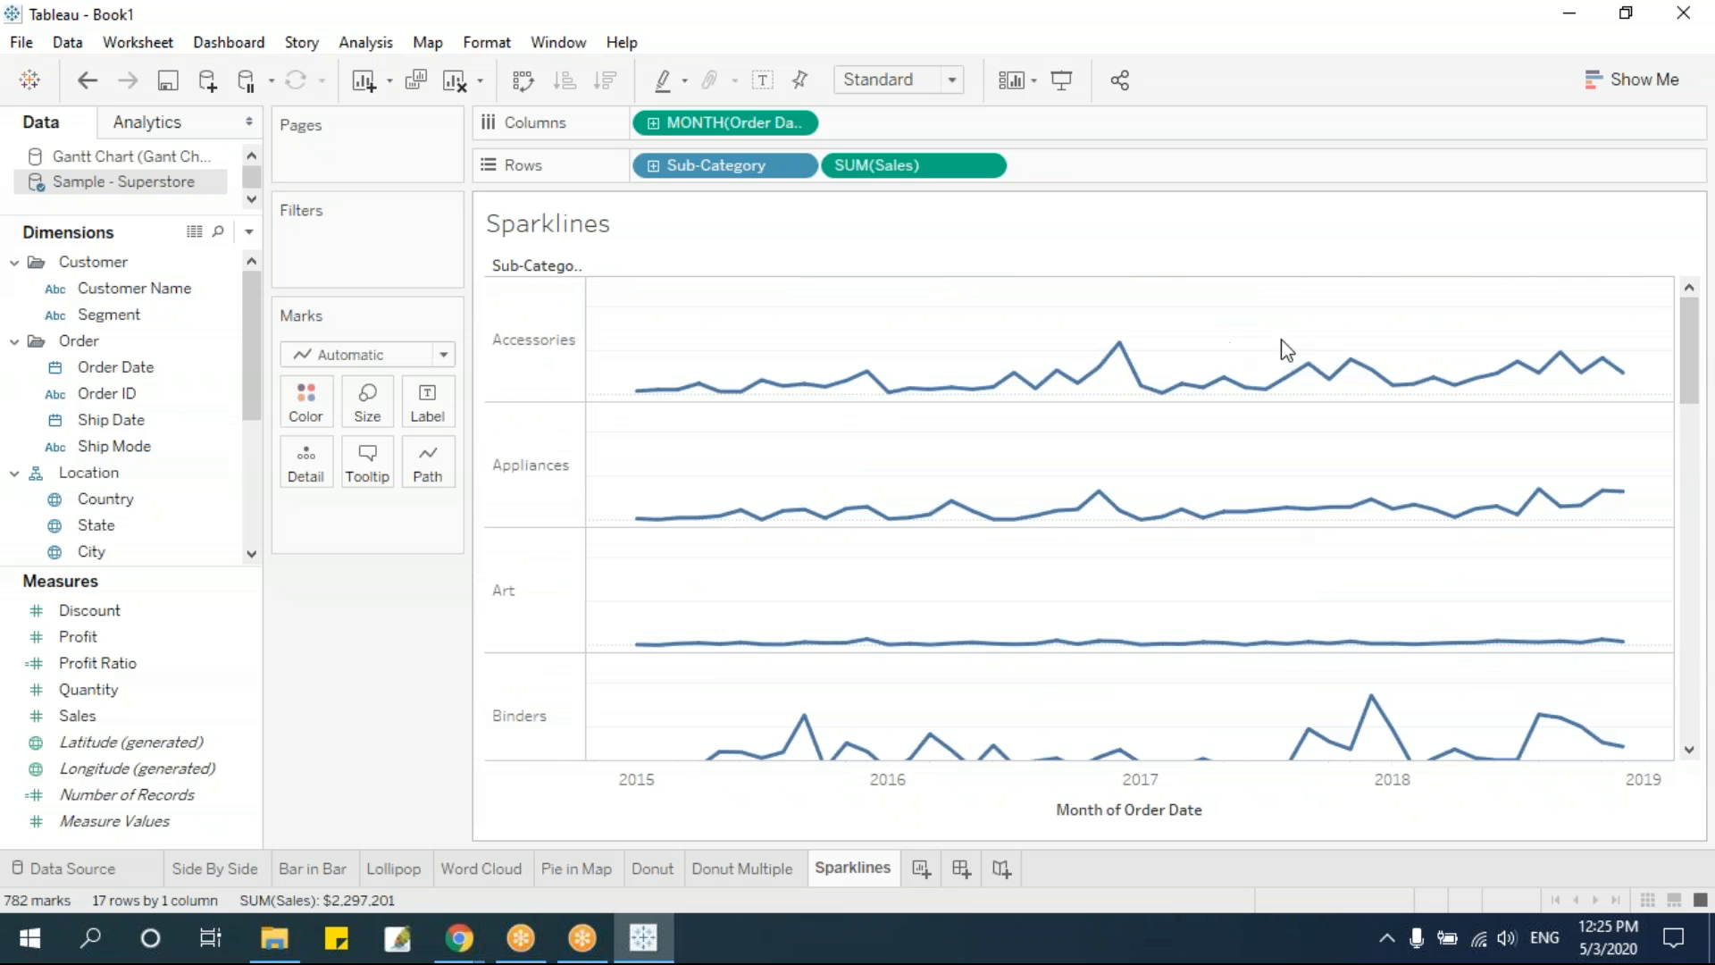
# Try Sub-Category on the columns, and return it to the rows before Sales
pyautogui.moveTo(1222, 511)
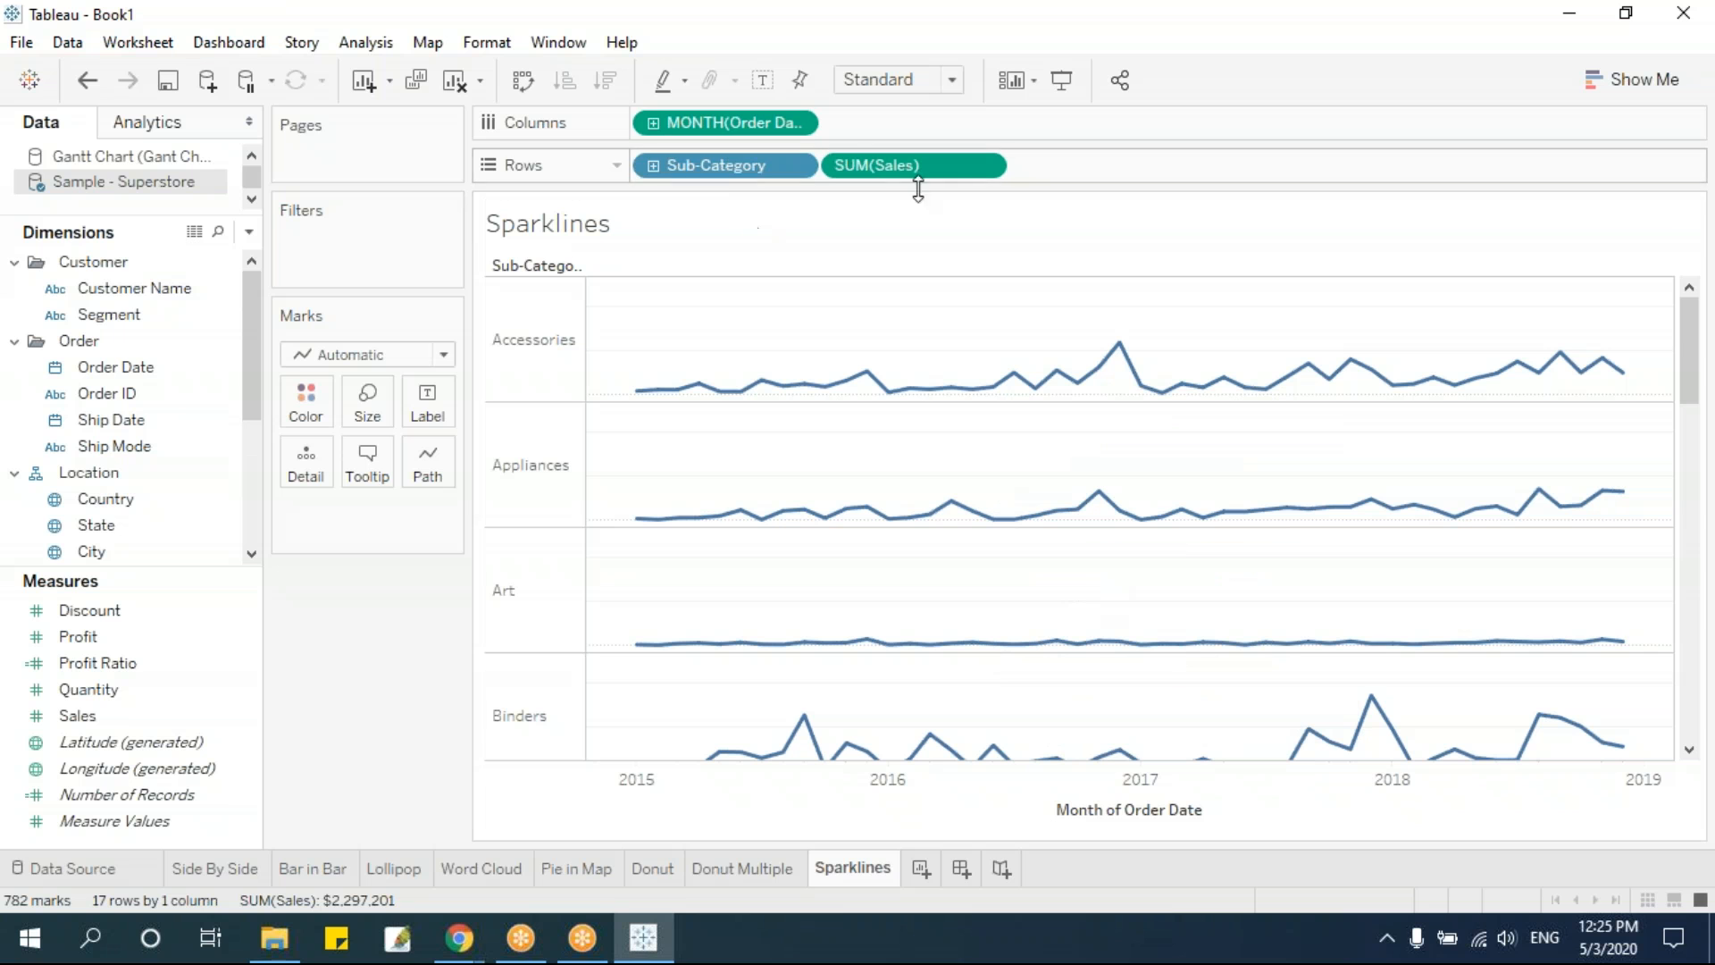
pyautogui.moveTo(701, 170); pyautogui.dragTo(692, 393)
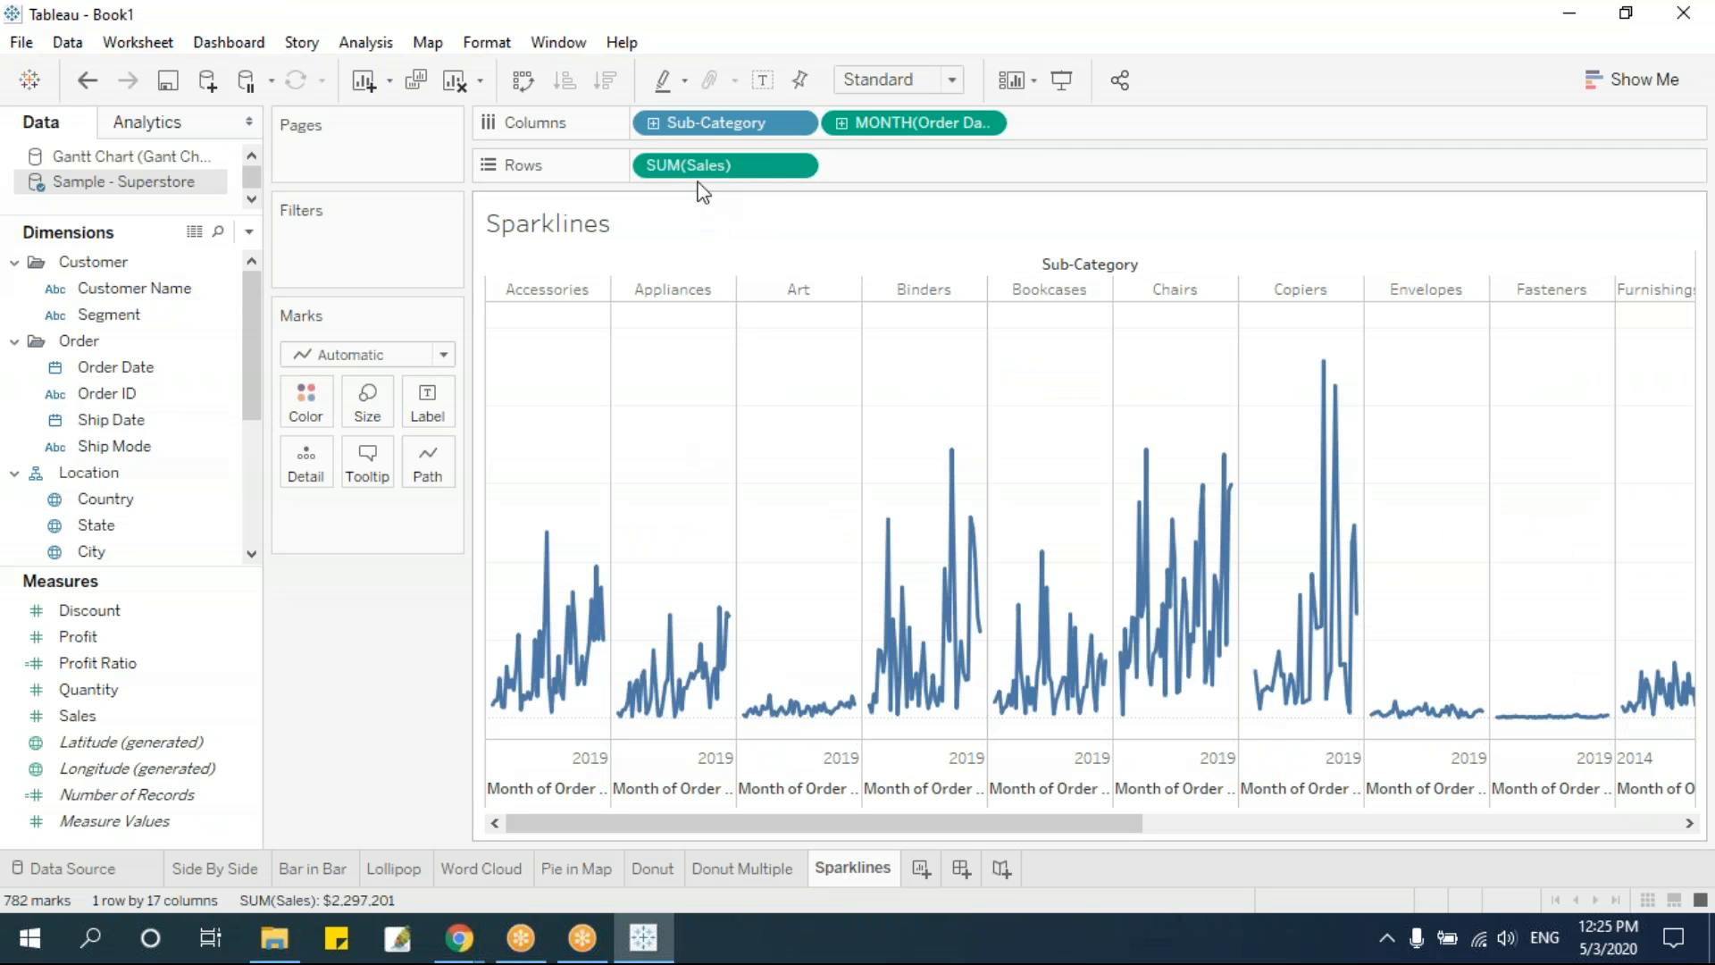
pyautogui.moveTo(728, 123); pyautogui.dragTo(677, 168)
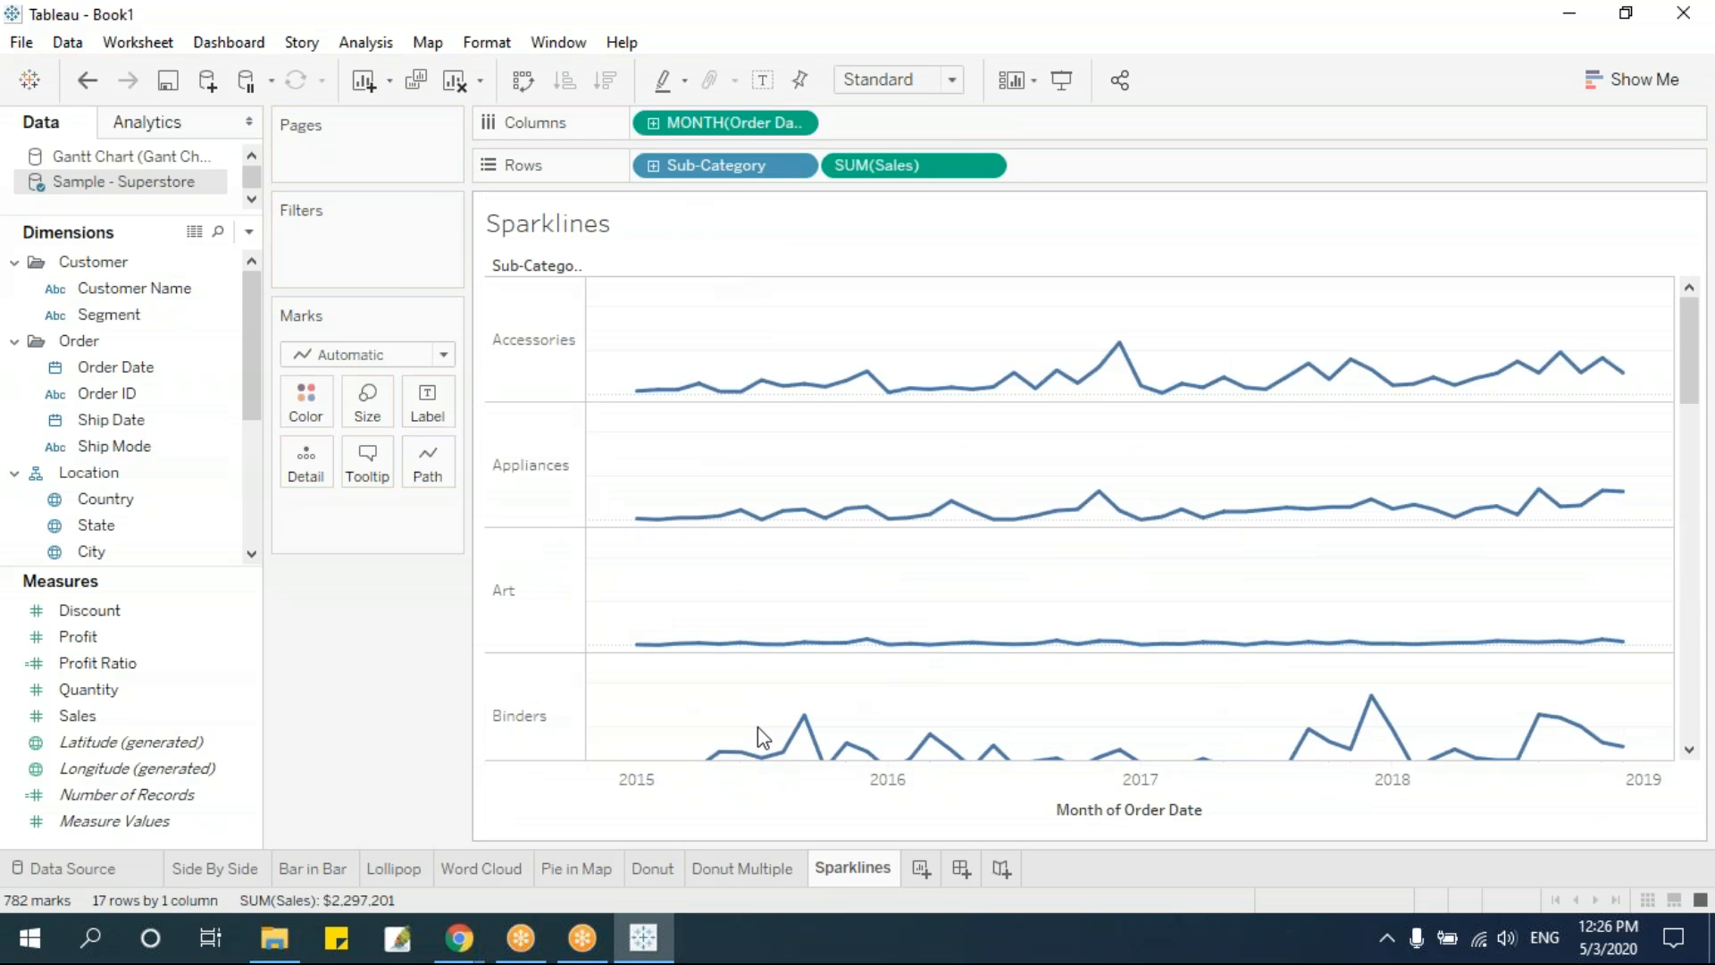
# Colour the sparklines by Sub-Category while keeping Sub-Category on the rows, and review the coloured lines
pyautogui.moveTo(709, 163); pyautogui.dragTo(304, 402)
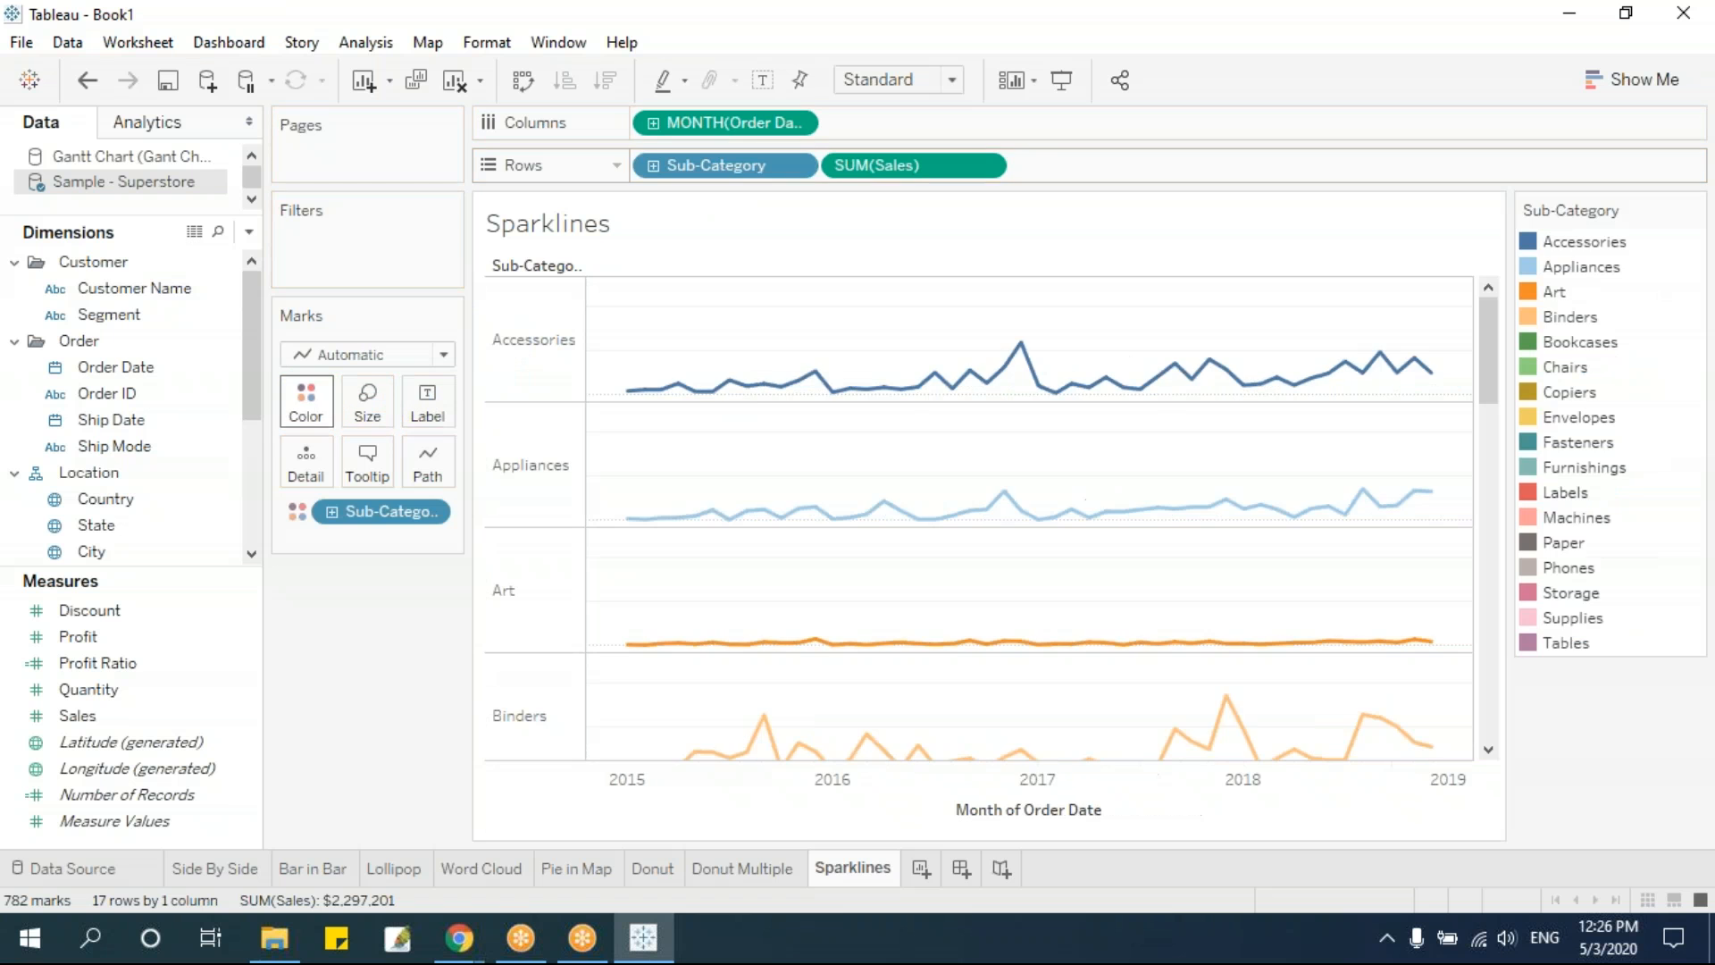
pyautogui.scroll(-10, 1184, 581)
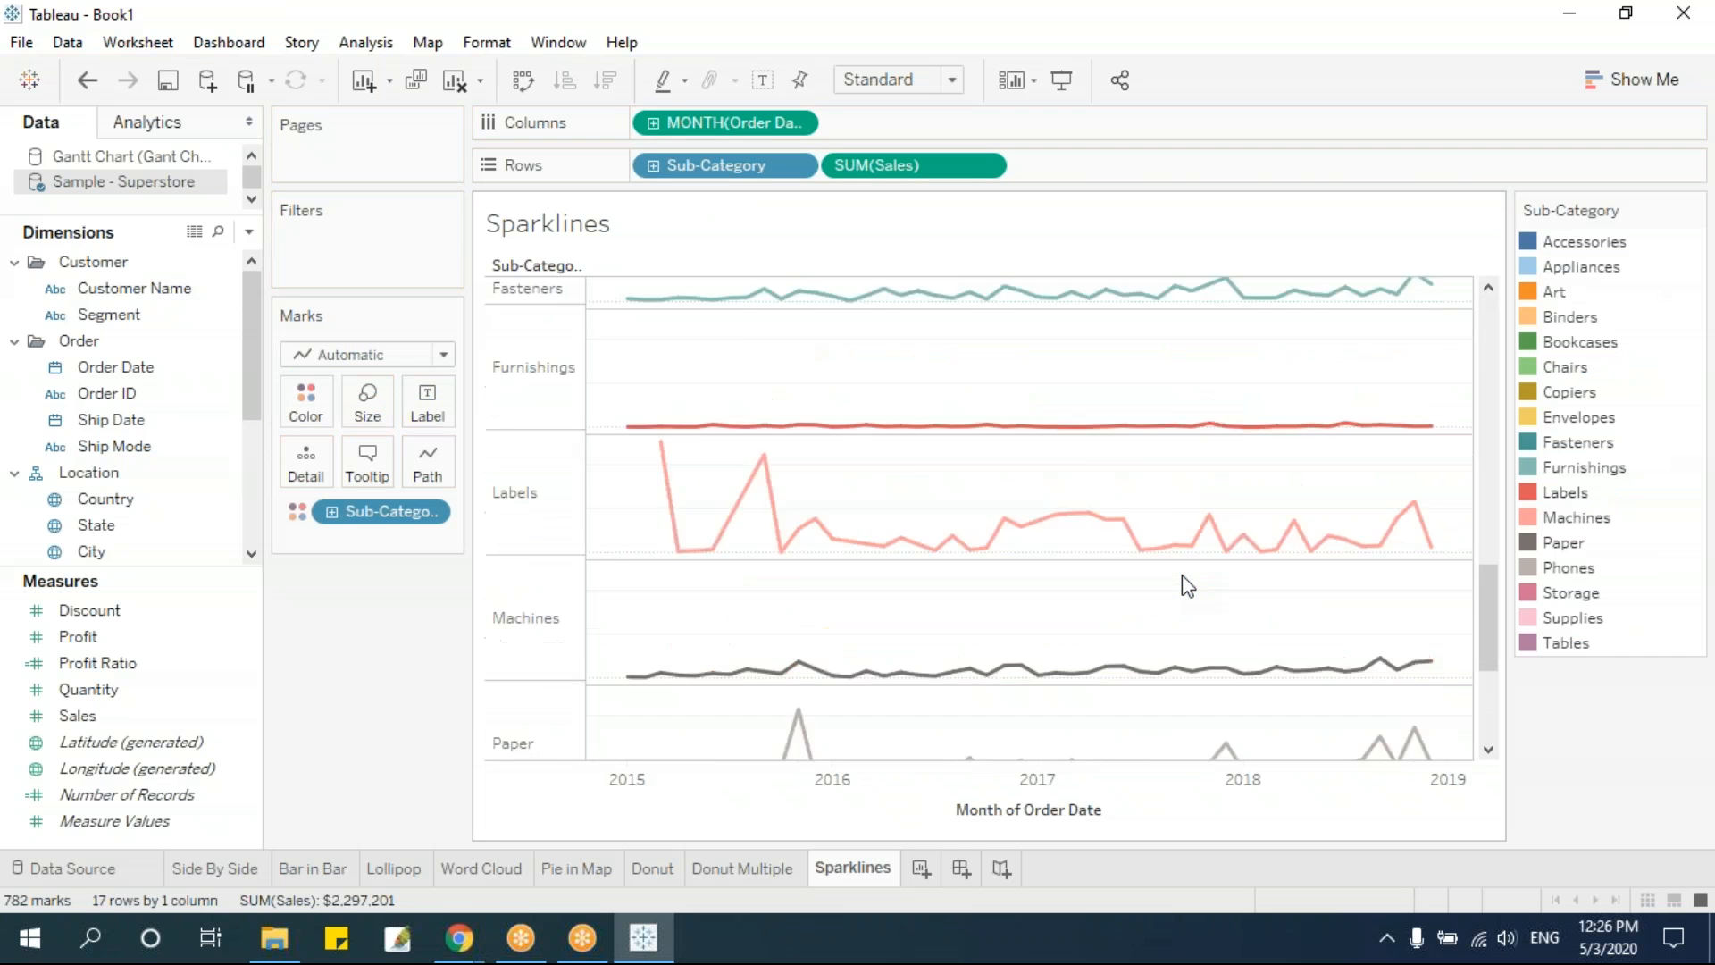
pyautogui.scroll(-5, 1186, 585)
pyautogui.scroll(4, 1186, 585)
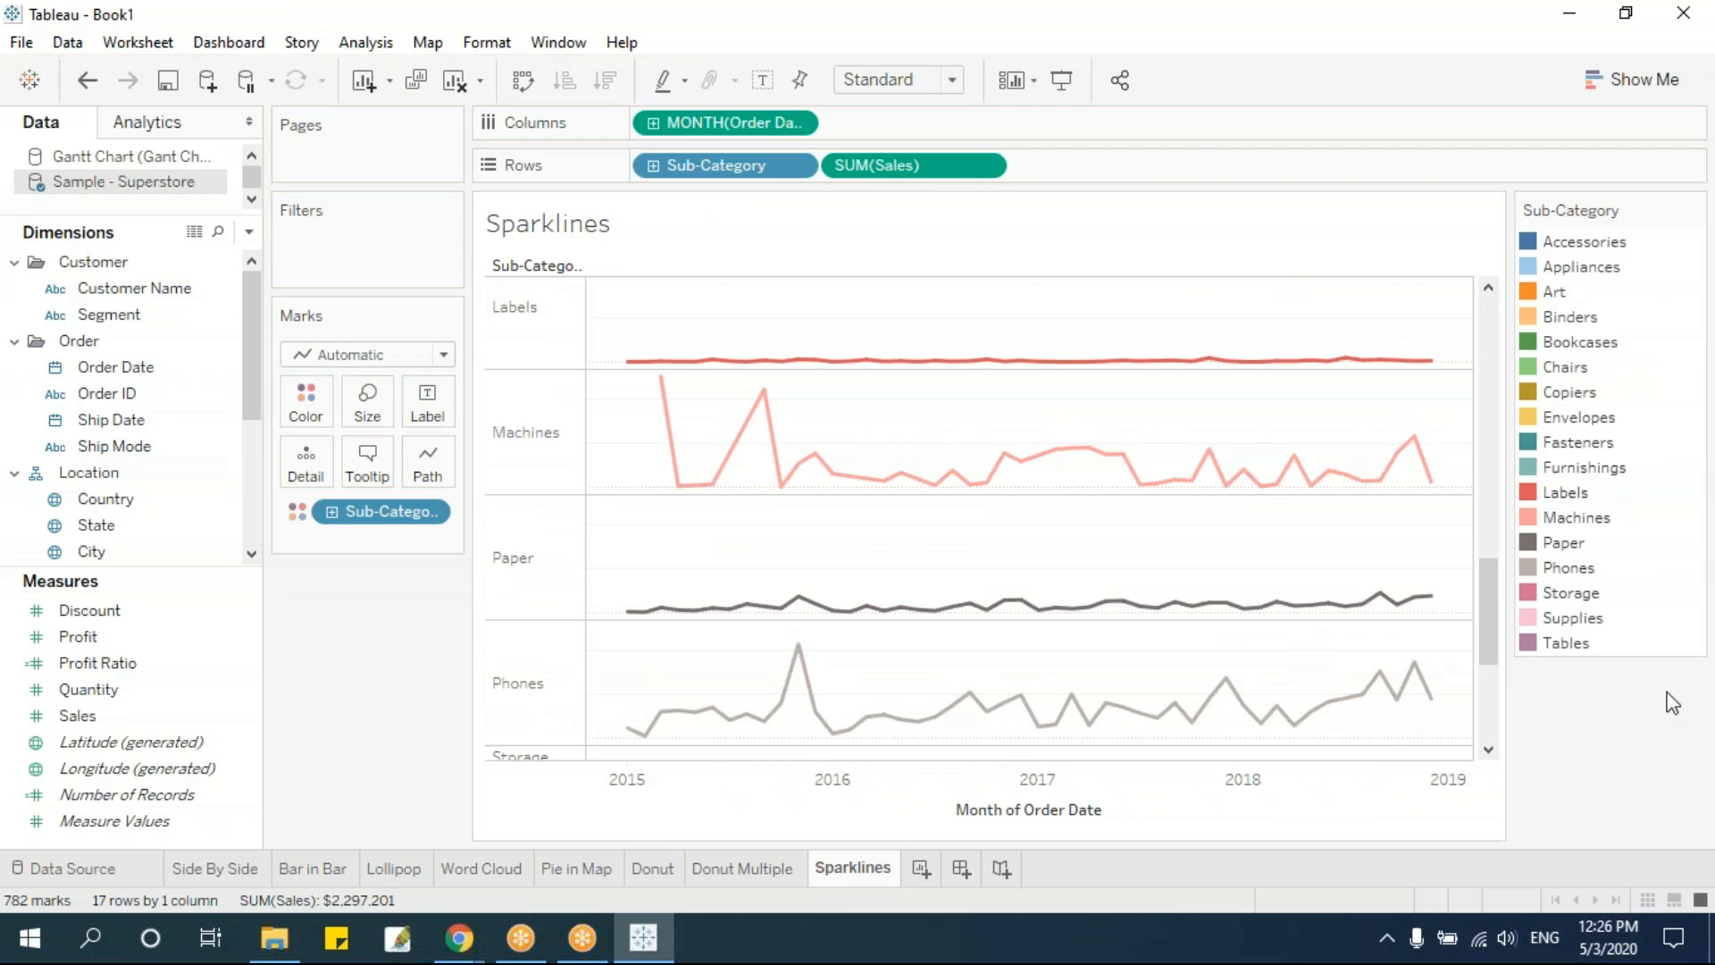
pyautogui.moveTo(1483, 634); pyautogui.dragTo(1486, 357)
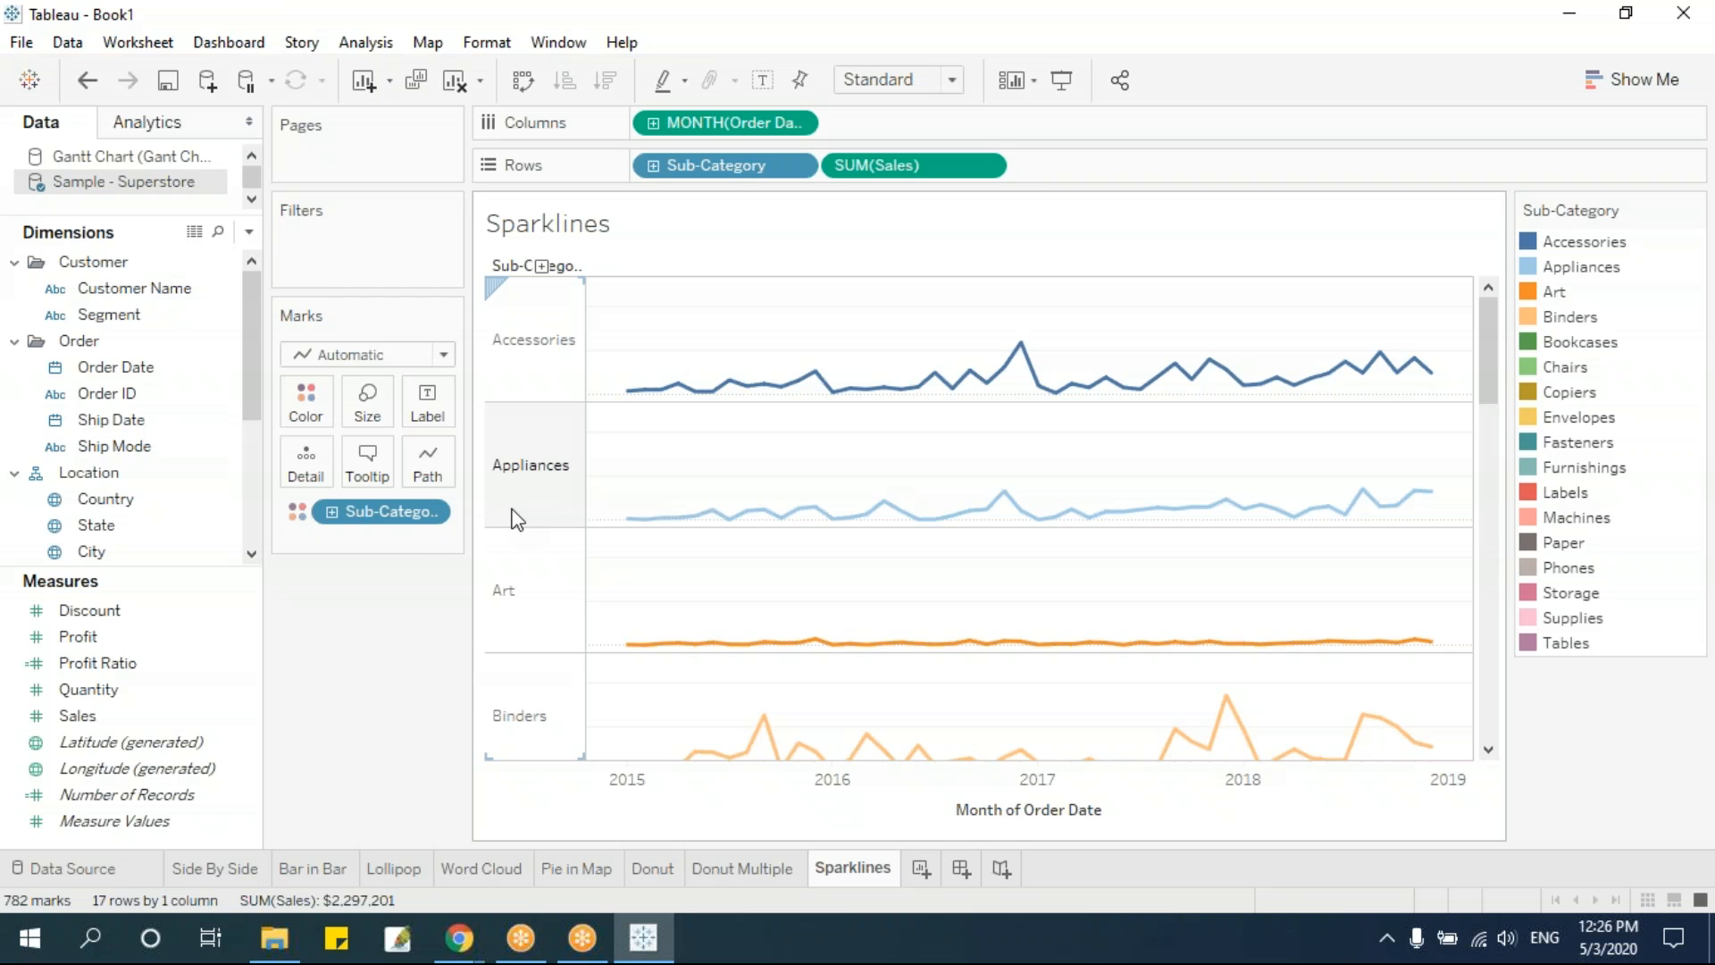
# Add a new worksheet after Sparklines and place Sub-Category on its columns
pyautogui.click(920, 870)
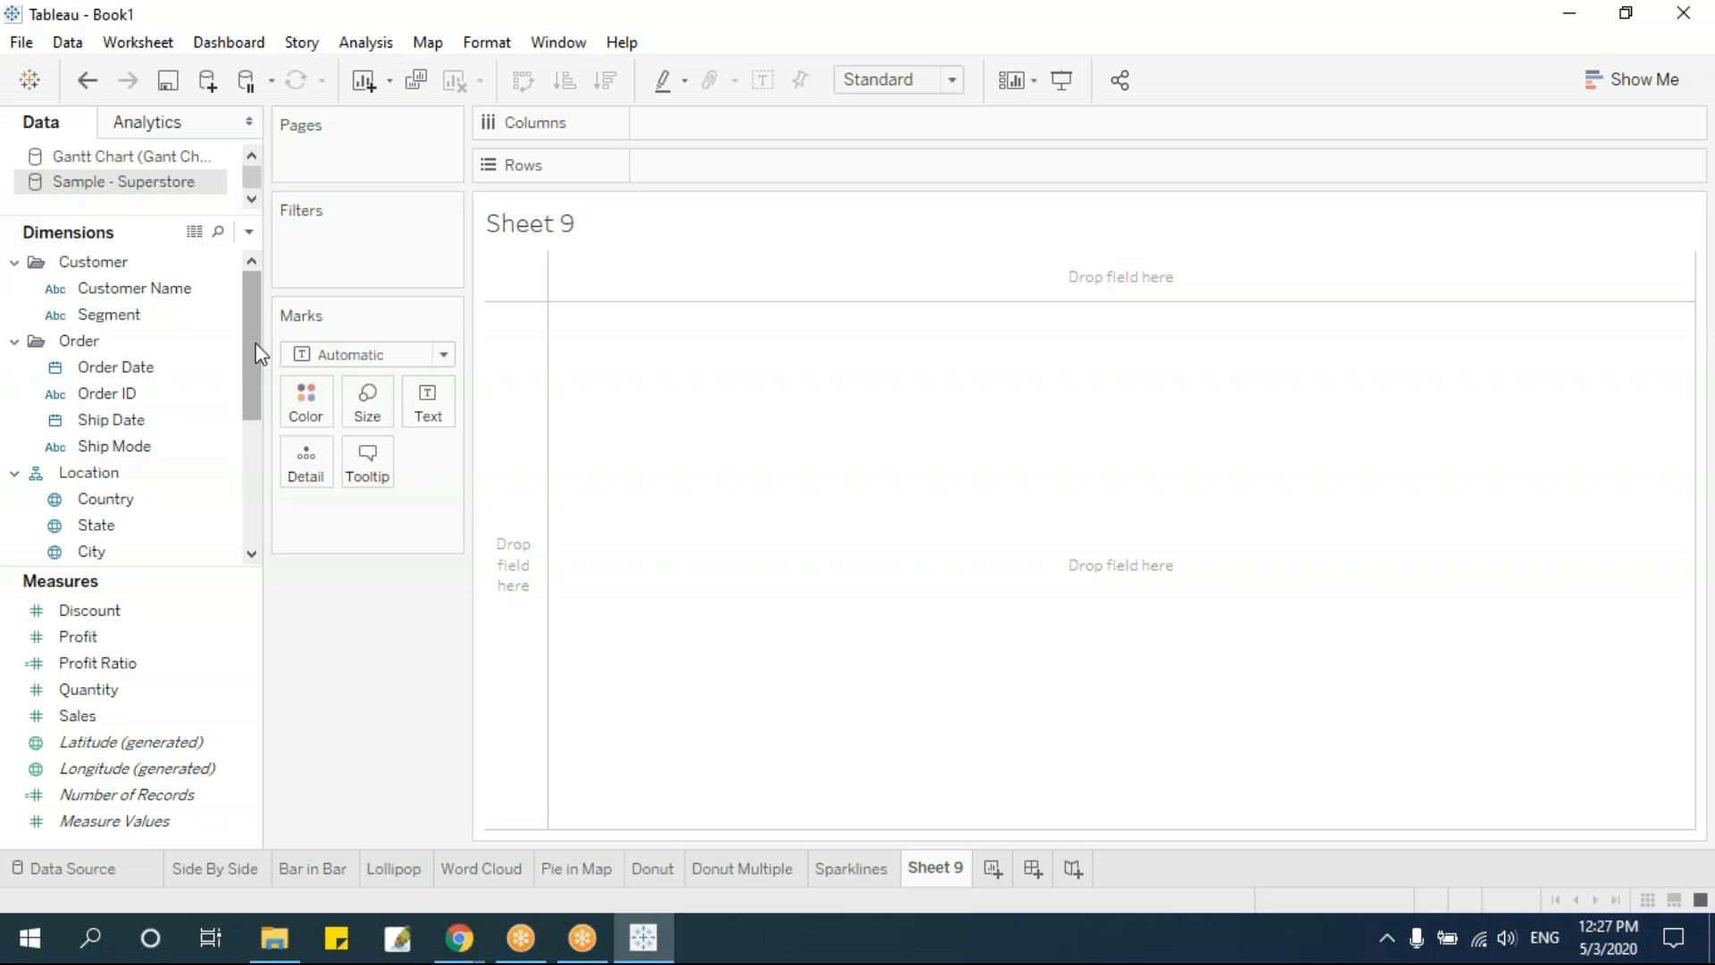
pyautogui.moveTo(256, 377); pyautogui.dragTo(255, 436)
pyautogui.moveTo(191, 526); pyautogui.dragTo(804, 170)
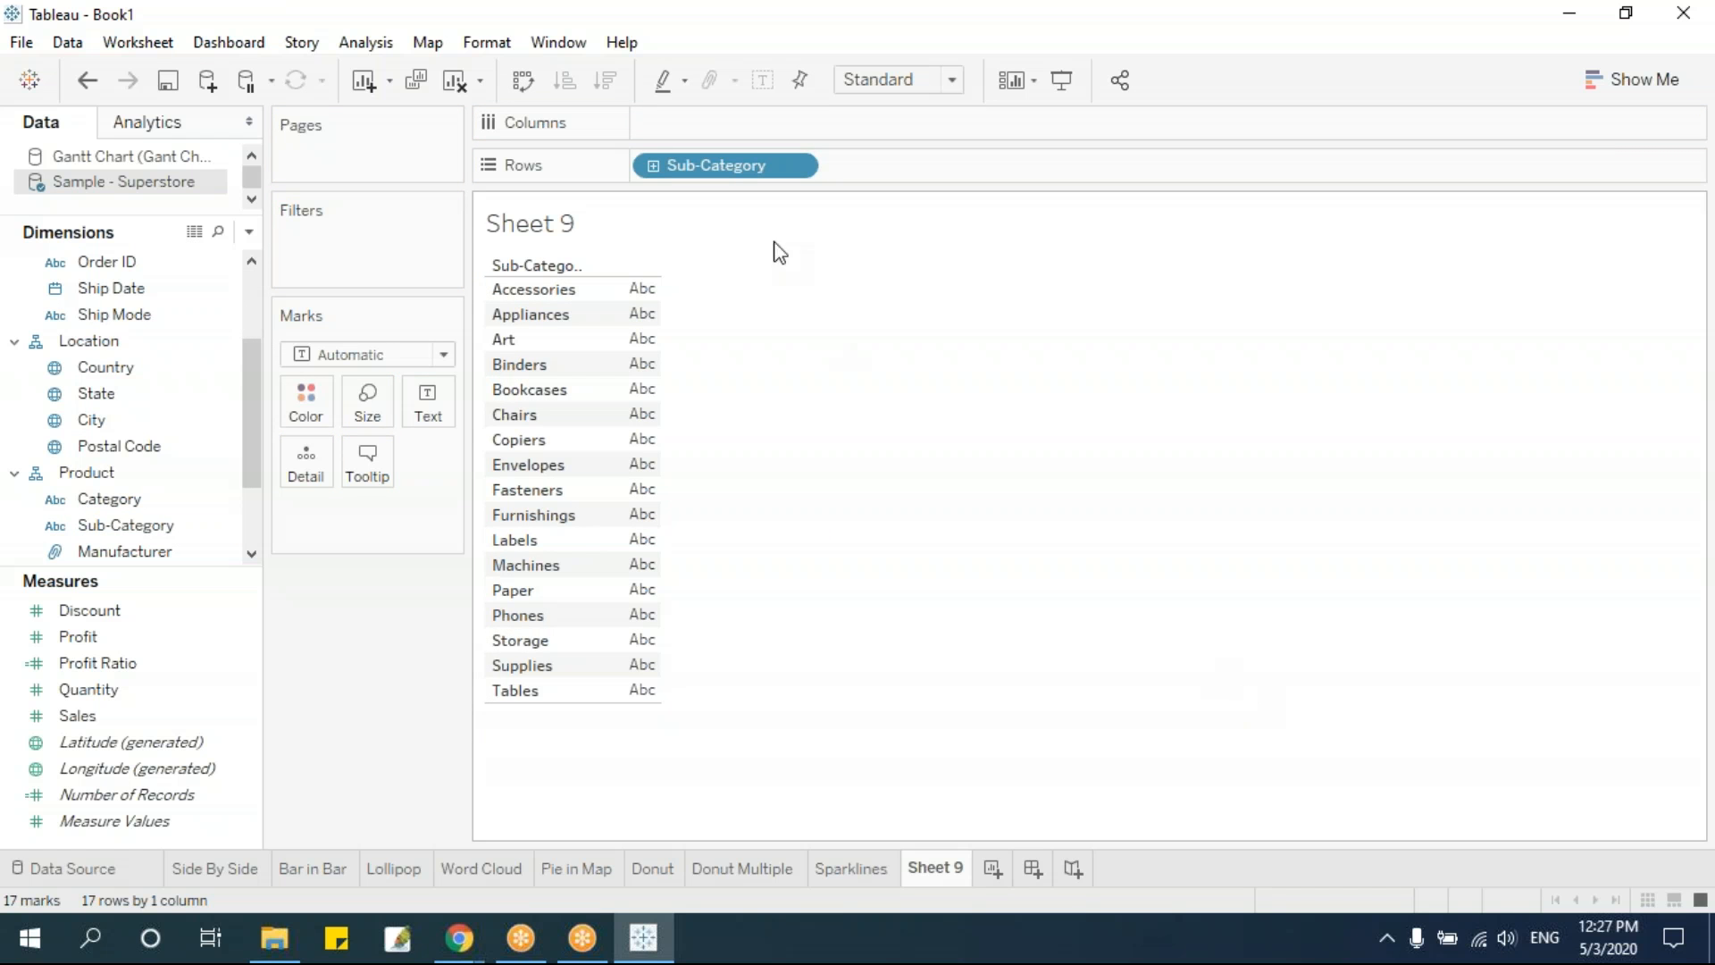
pyautogui.moveTo(720, 168); pyautogui.dragTo(733, 127)
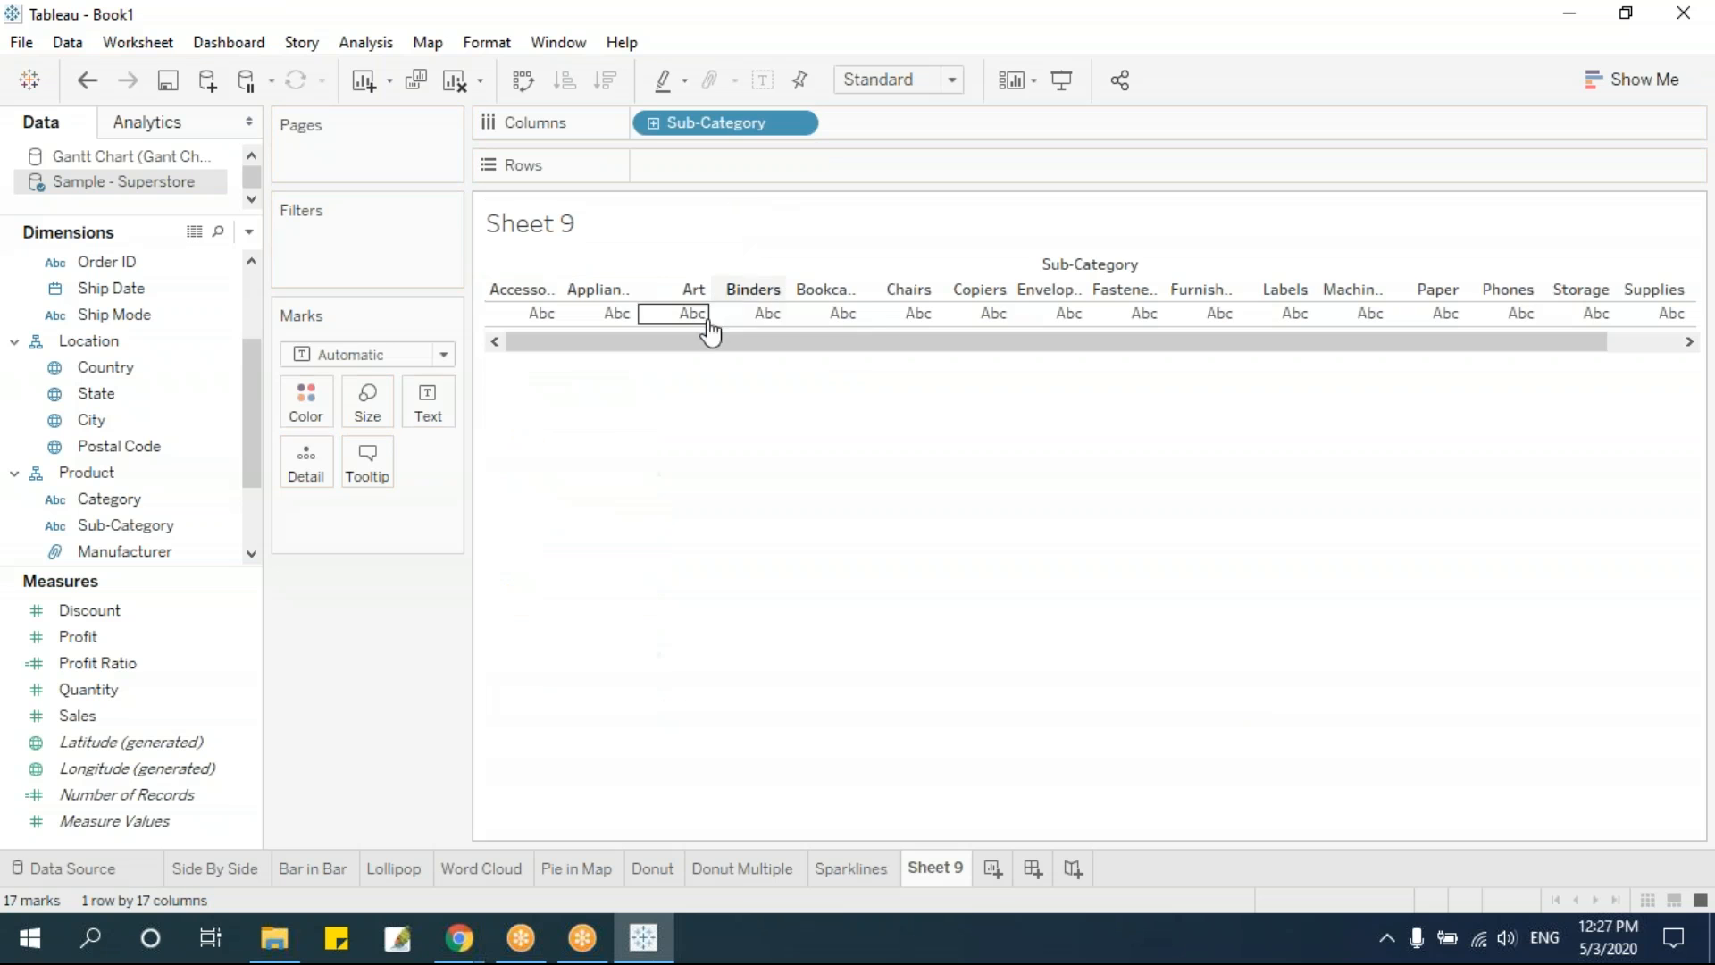
# Chart Sales by Sub-Category as bars sorted in descending order, with Sales on the columns and Sub-Category on the rows
pyautogui.moveTo(150, 715); pyautogui.dragTo(696, 170)
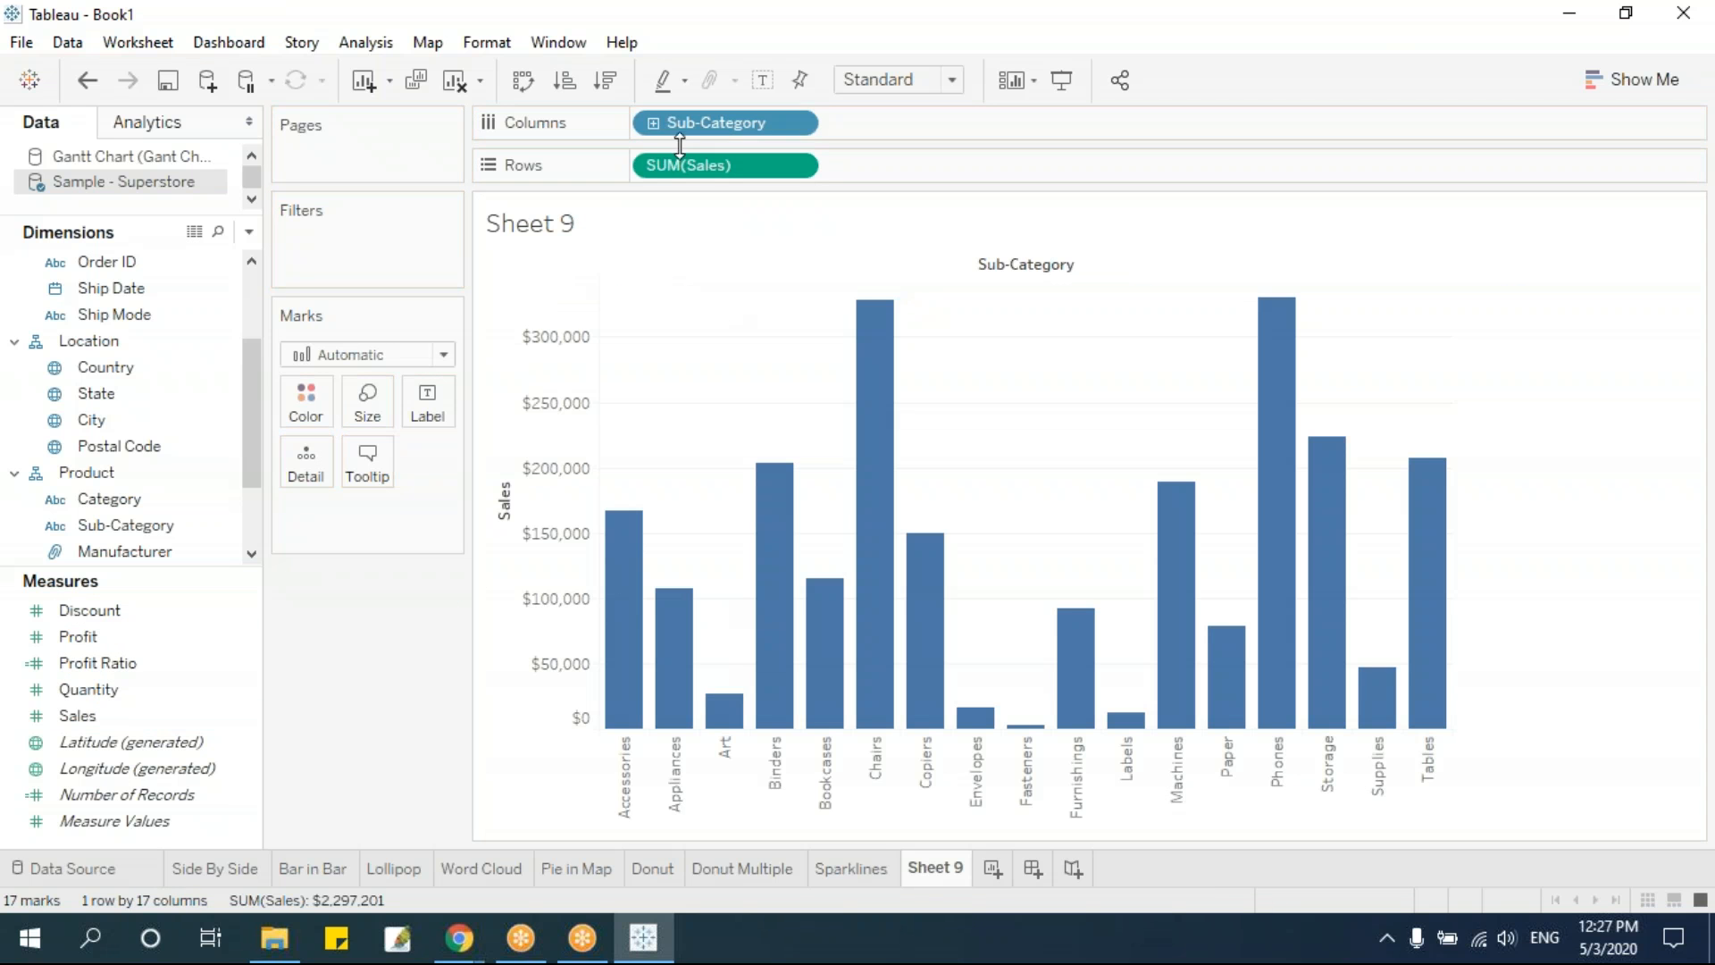
pyautogui.click(606, 80)
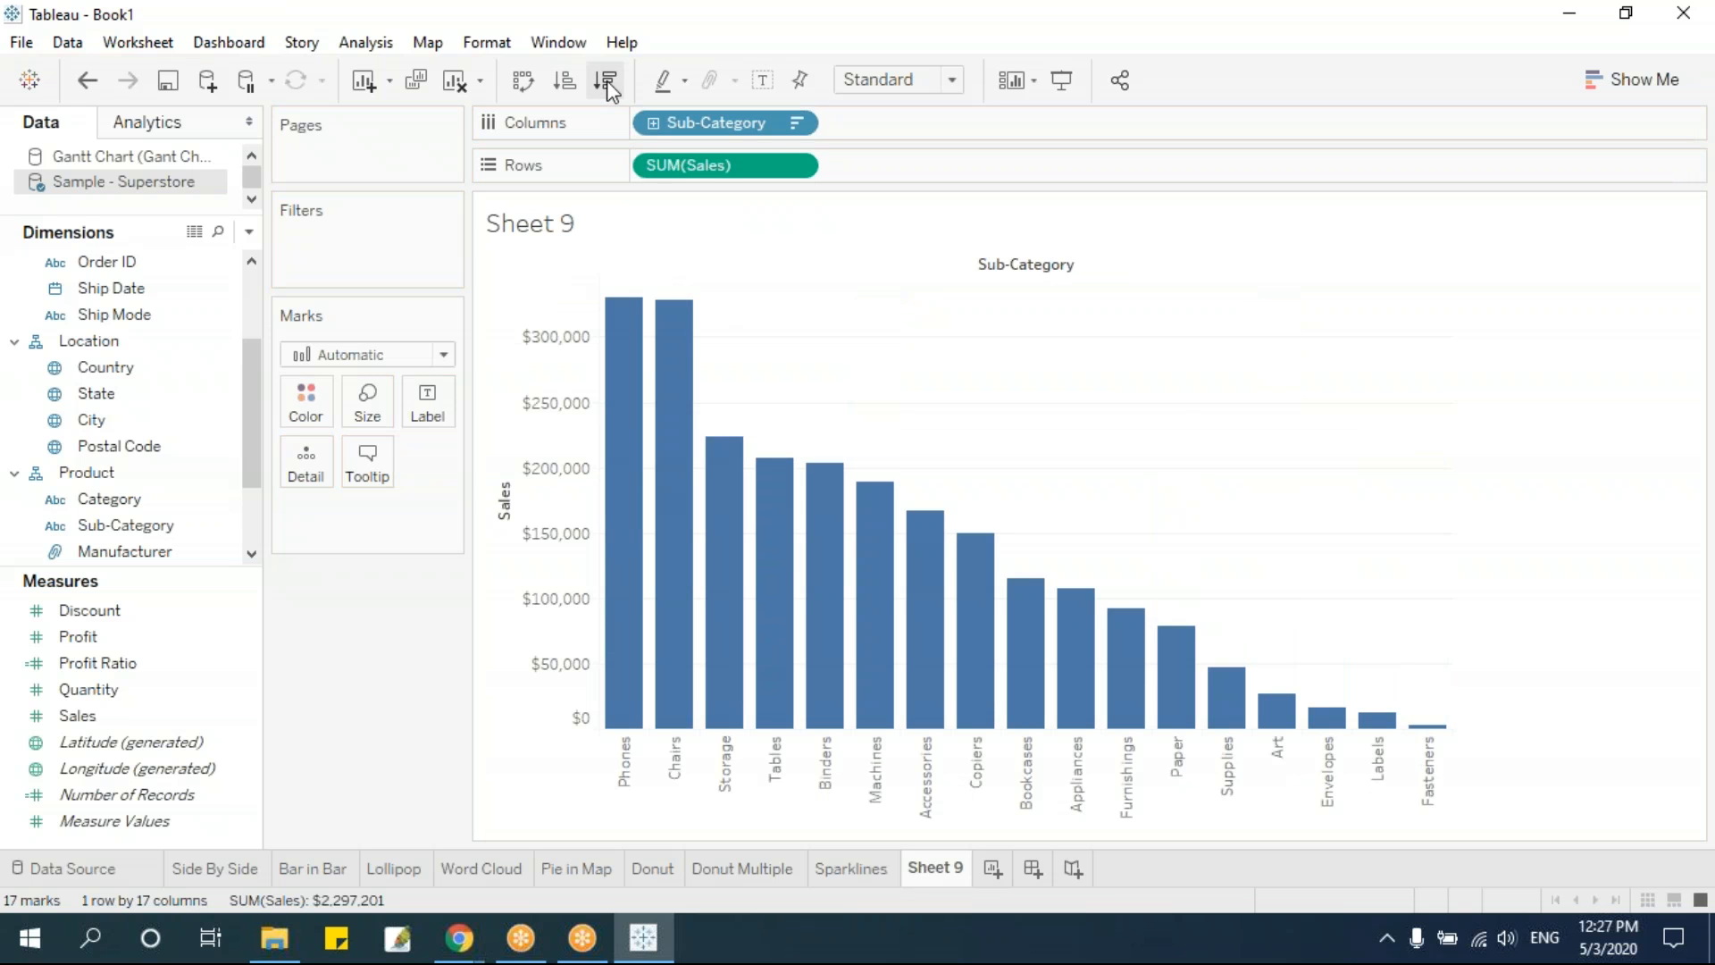
pyautogui.hotkey('ctrl', 'w')
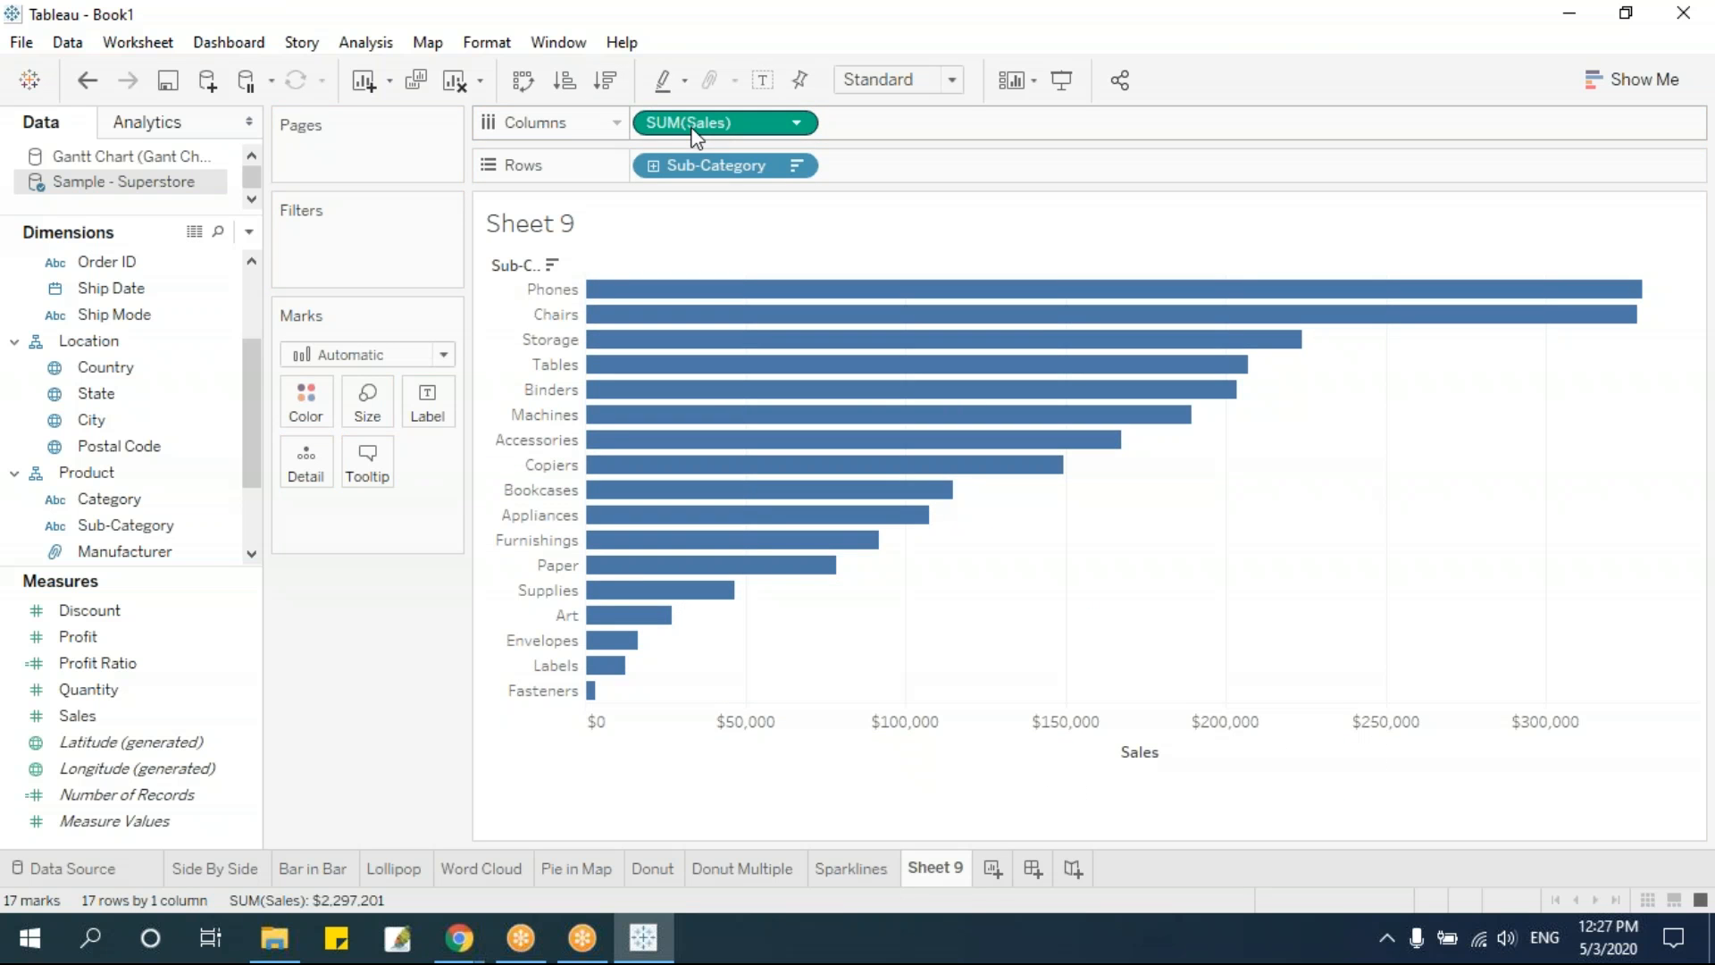
# Duplicate Sales on the columns and reverse the scale of the first Sales axis
pyautogui.moveTo(693, 130); pyautogui.dragTo(910, 123)
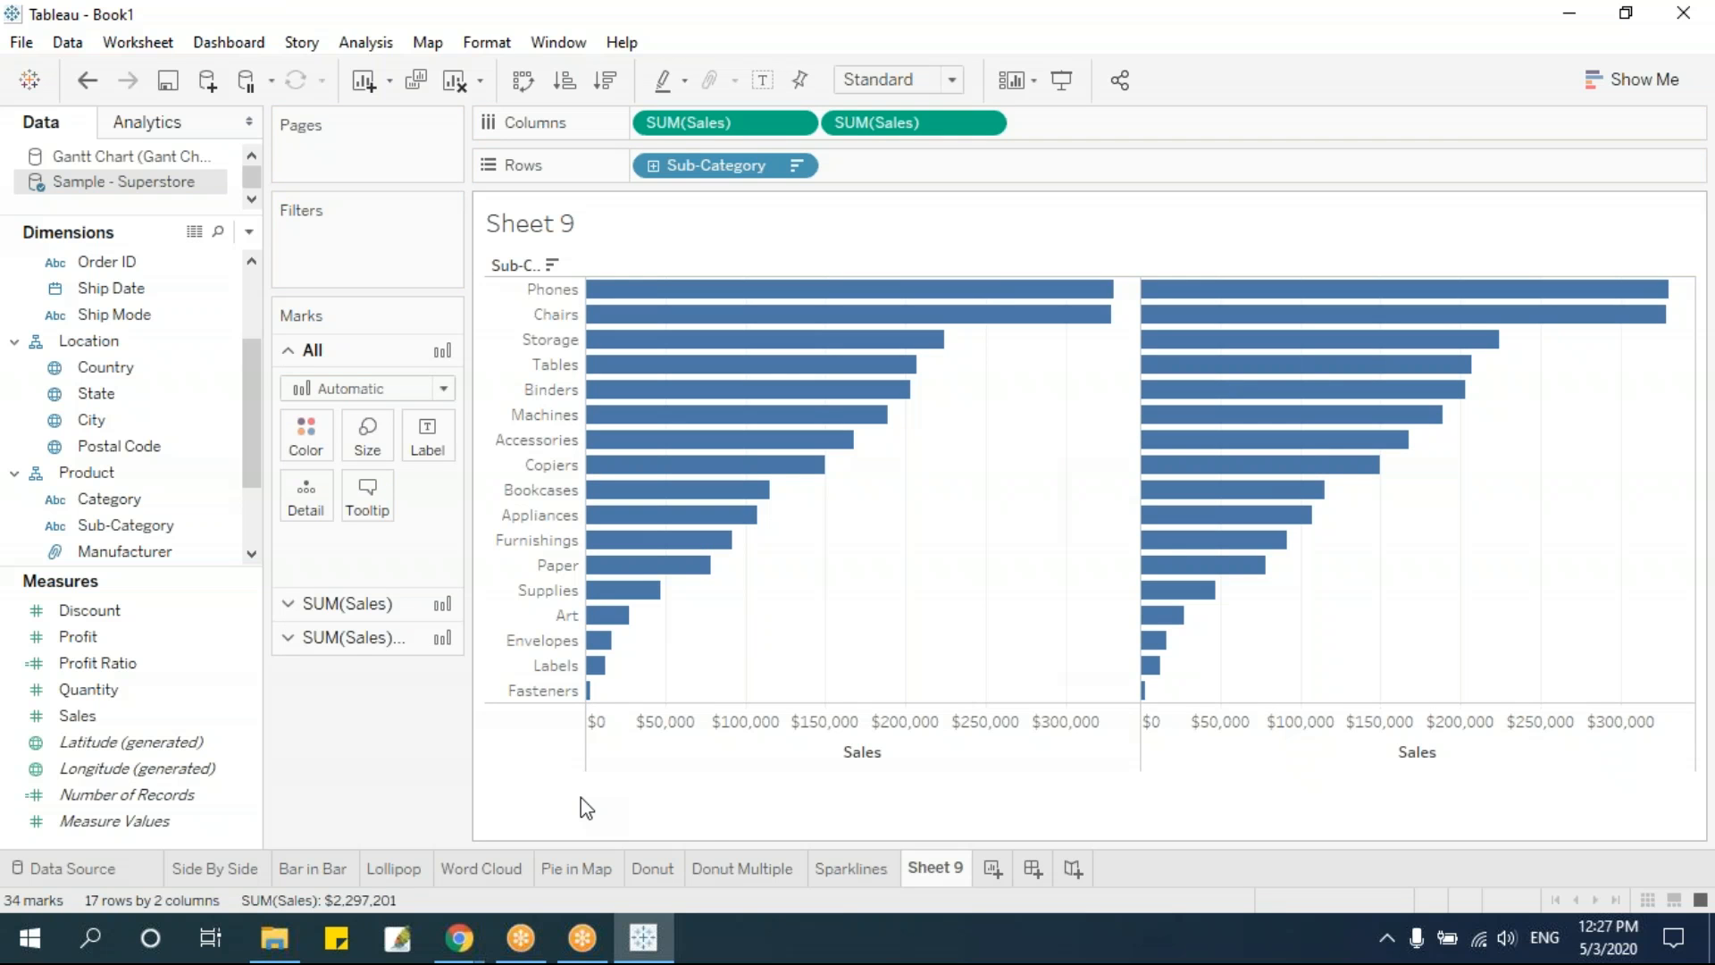
pyautogui.rightClick(750, 720)
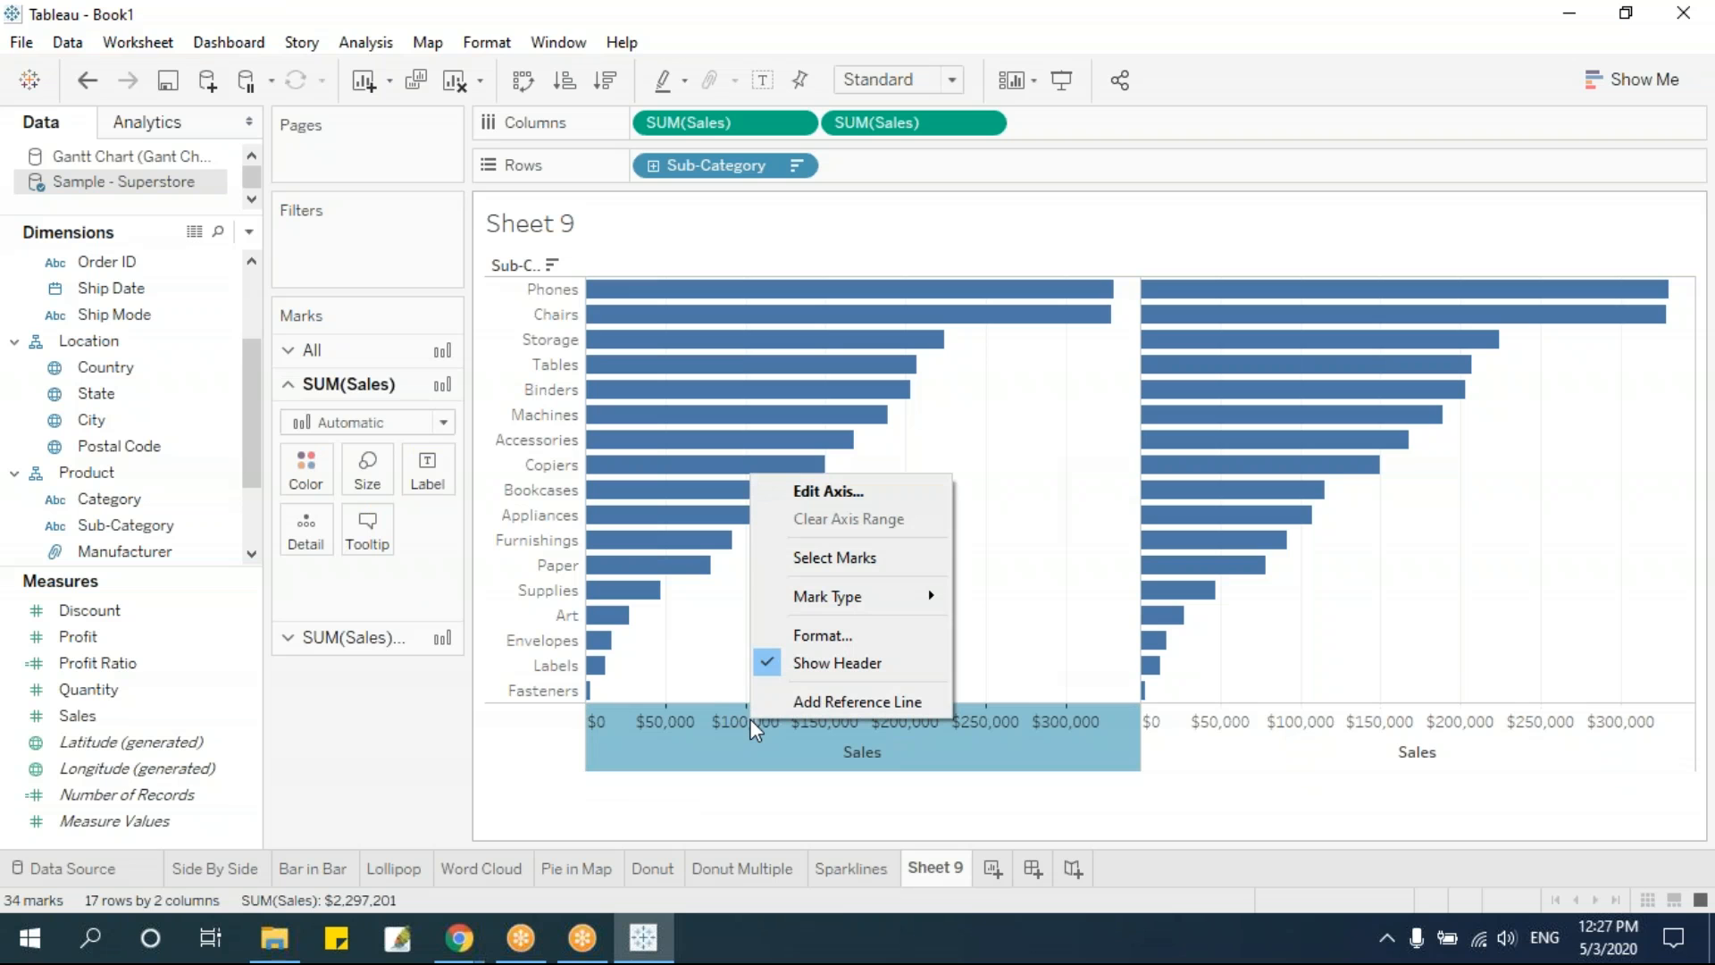
pyautogui.click(860, 492)
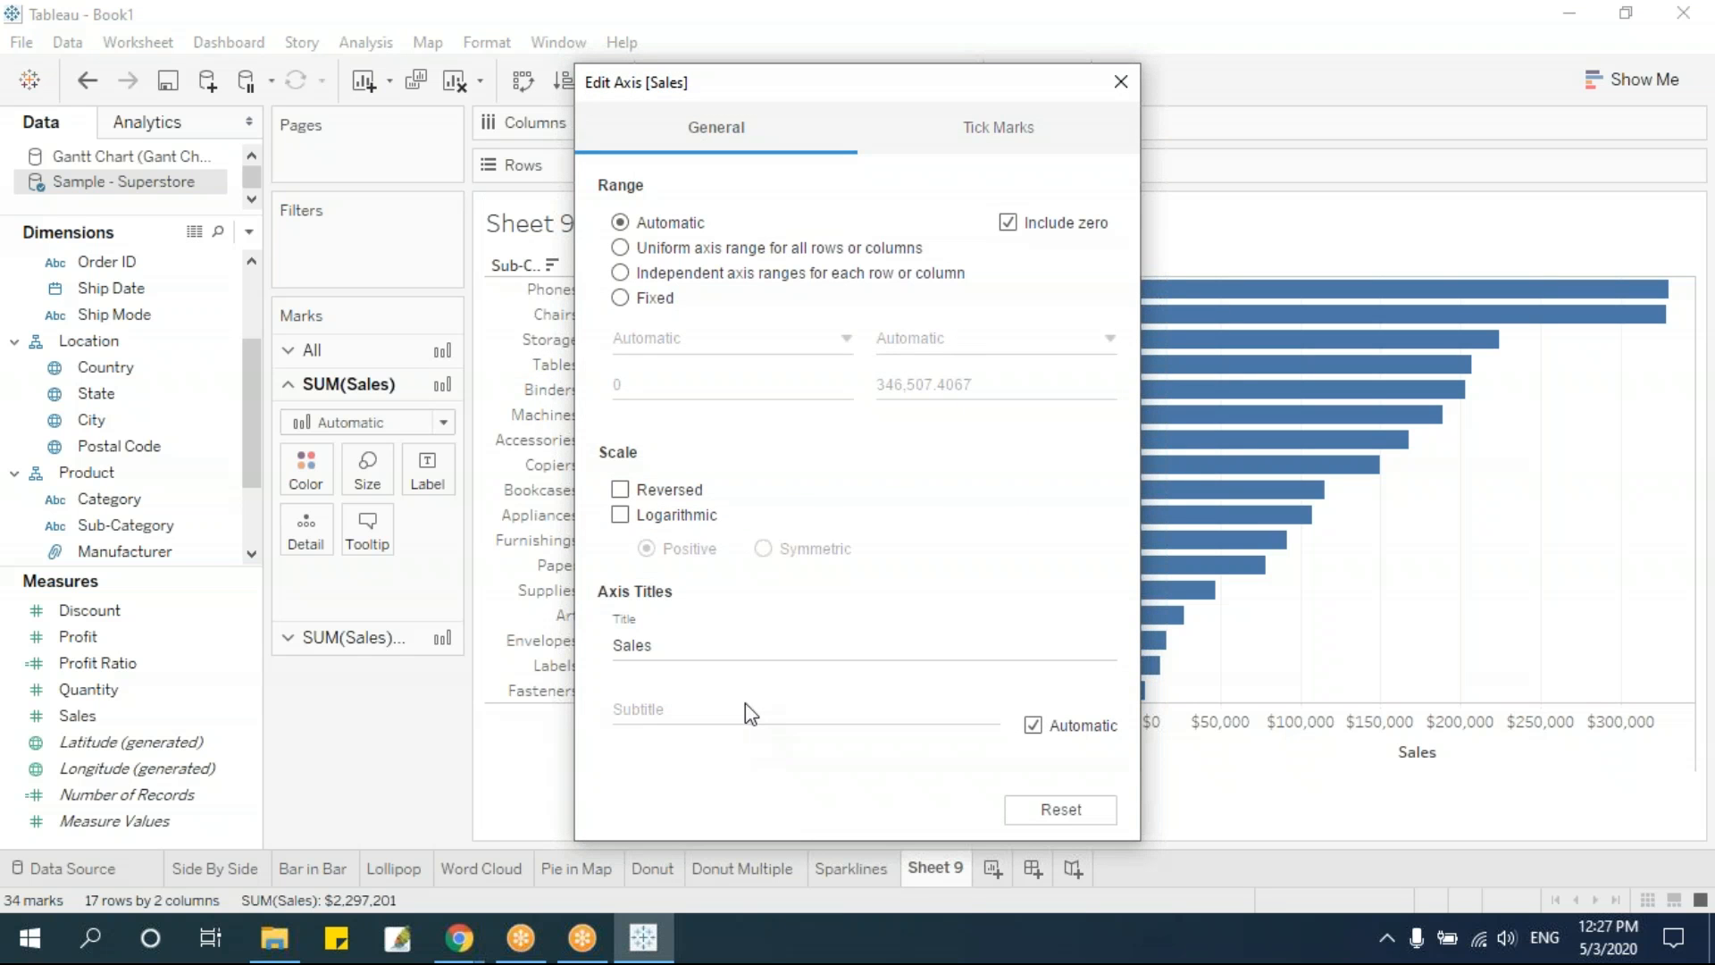
pyautogui.moveTo(784, 104); pyautogui.dragTo(1271, 141)
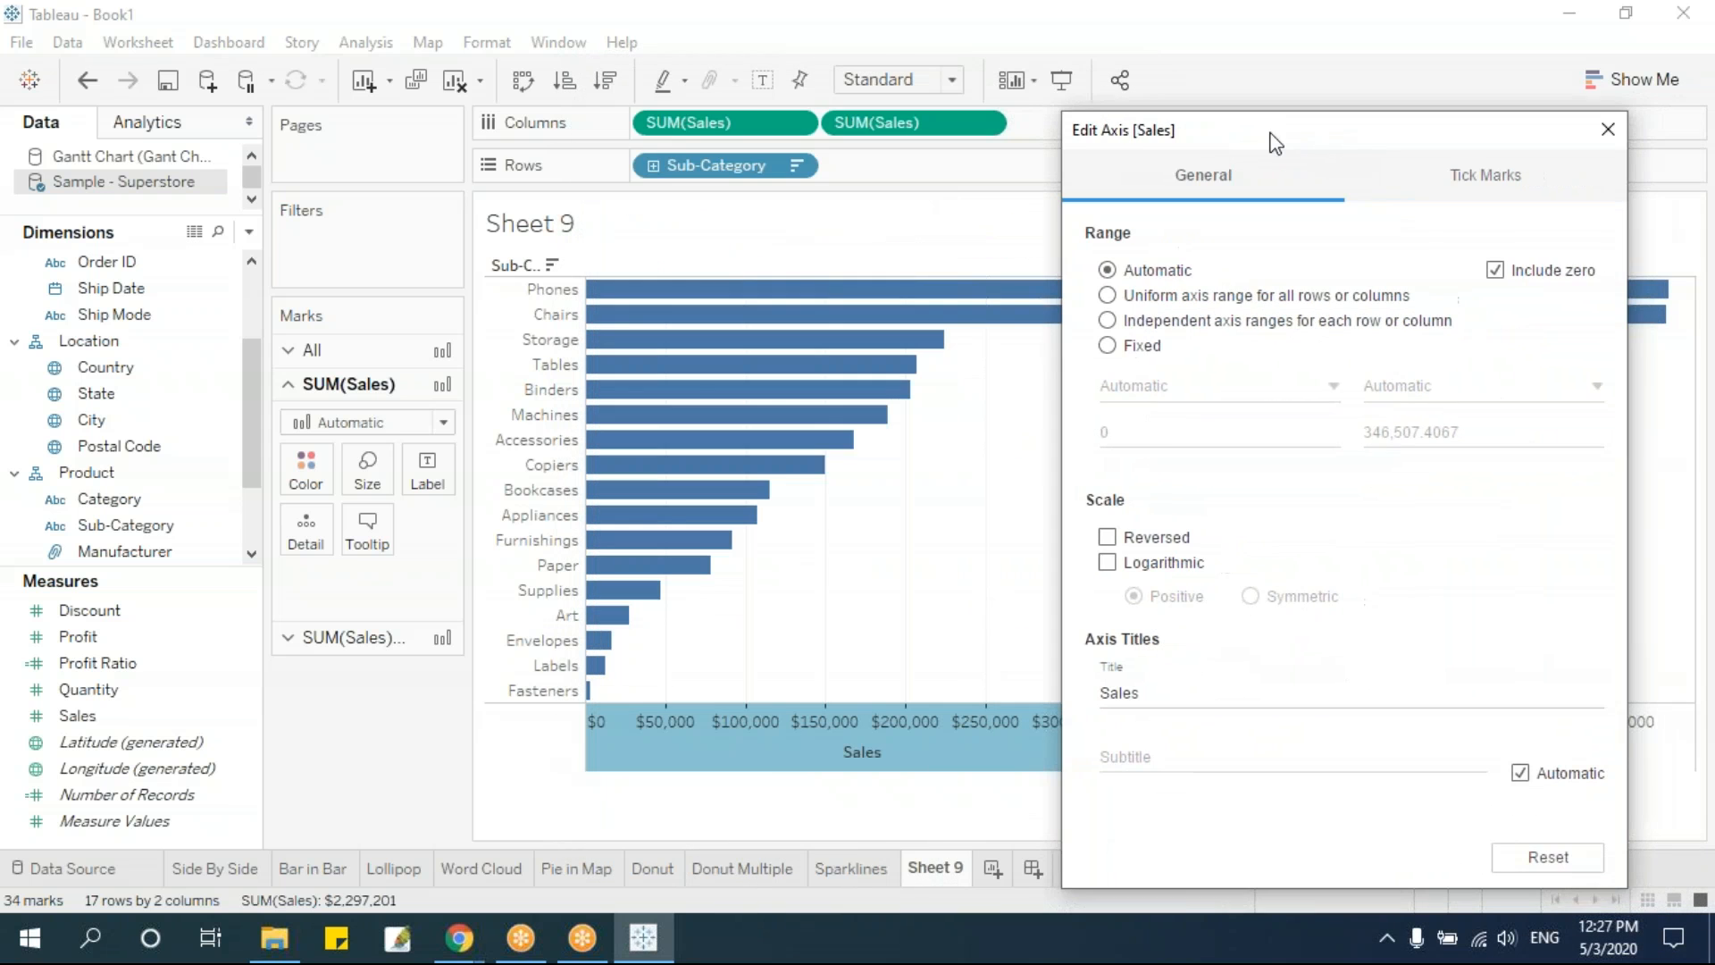
pyautogui.click(1108, 537)
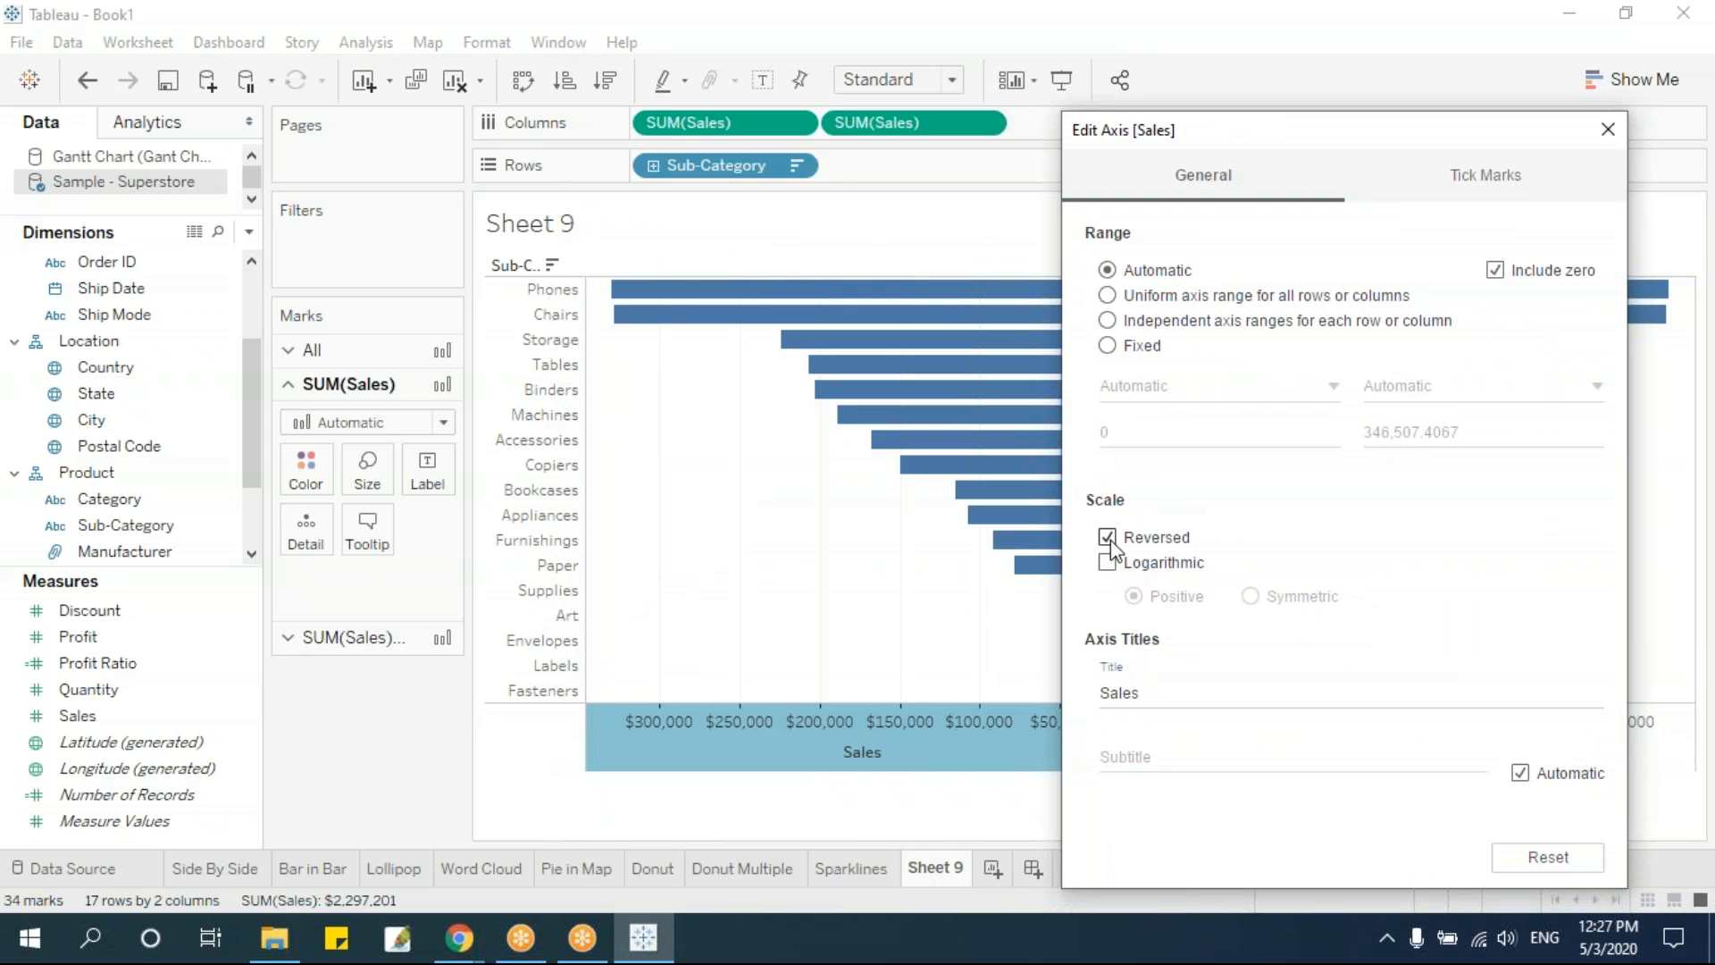
pyautogui.click(1608, 130)
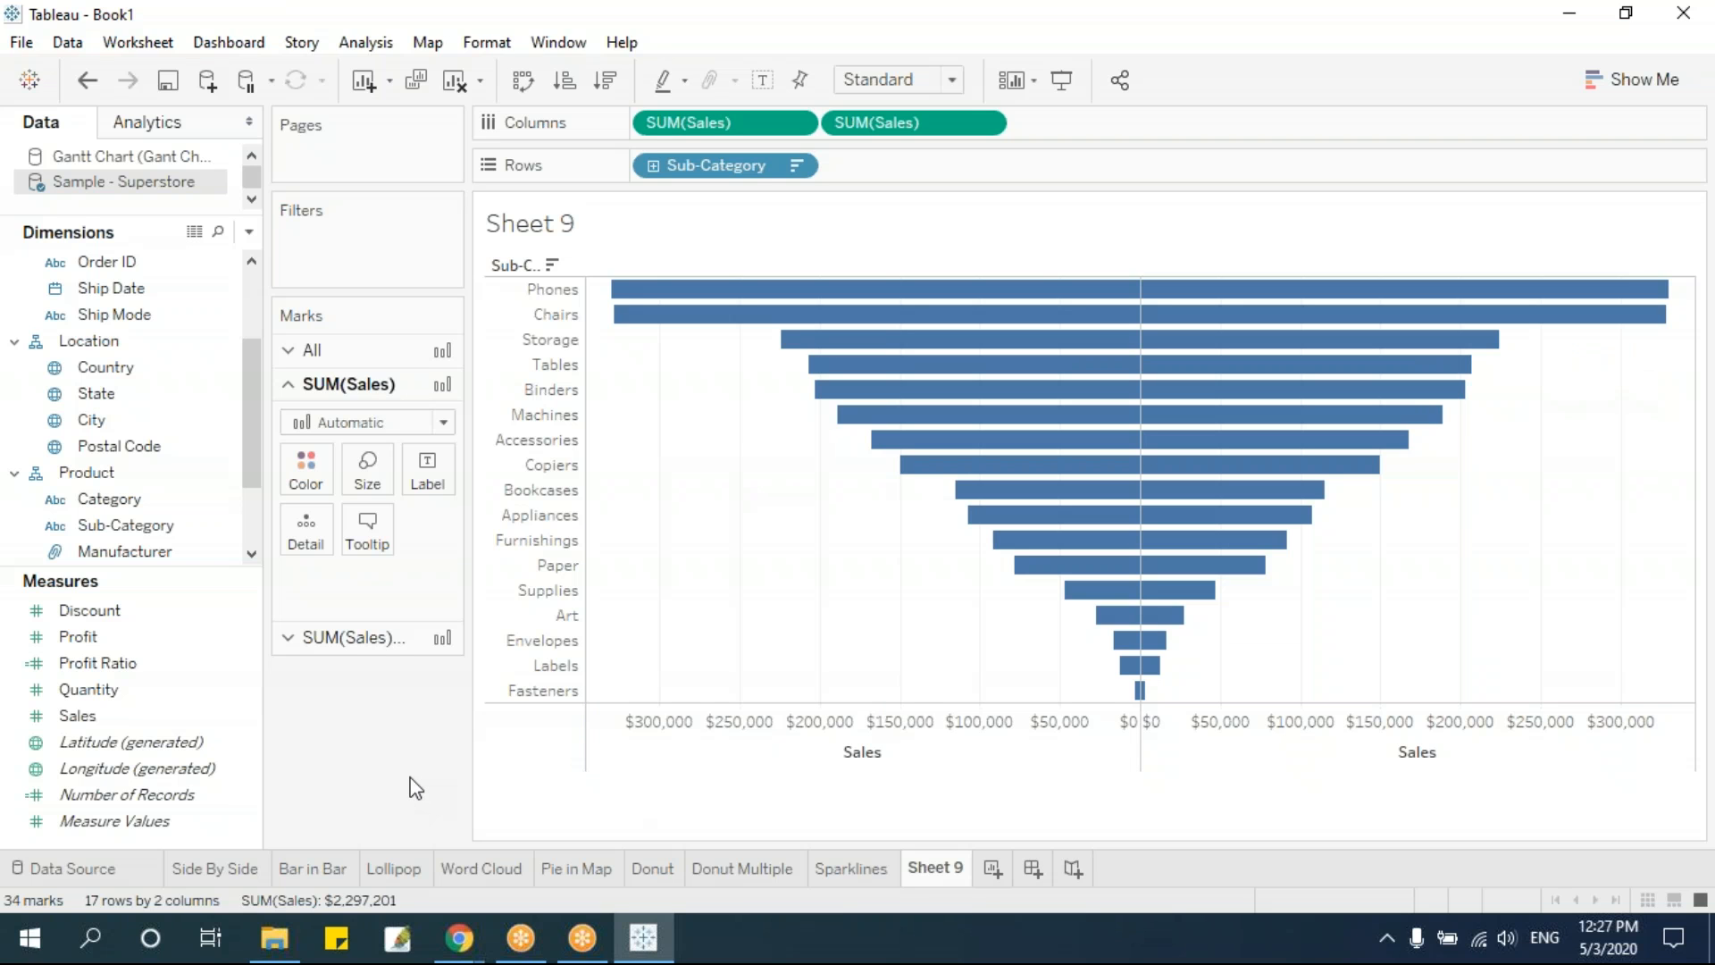
# Rename the Sheet 9 worksheet as Funnel 1
pyautogui.doubleClick(947, 868)
pyautogui.write('Funnel 1')
# Add a new worksheet with Sub-Category on the rows and Sales on the columns
pyautogui.hotkey('ctrl', 'm')
pyautogui.moveTo(125, 525); pyautogui.dragTo(786, 166)
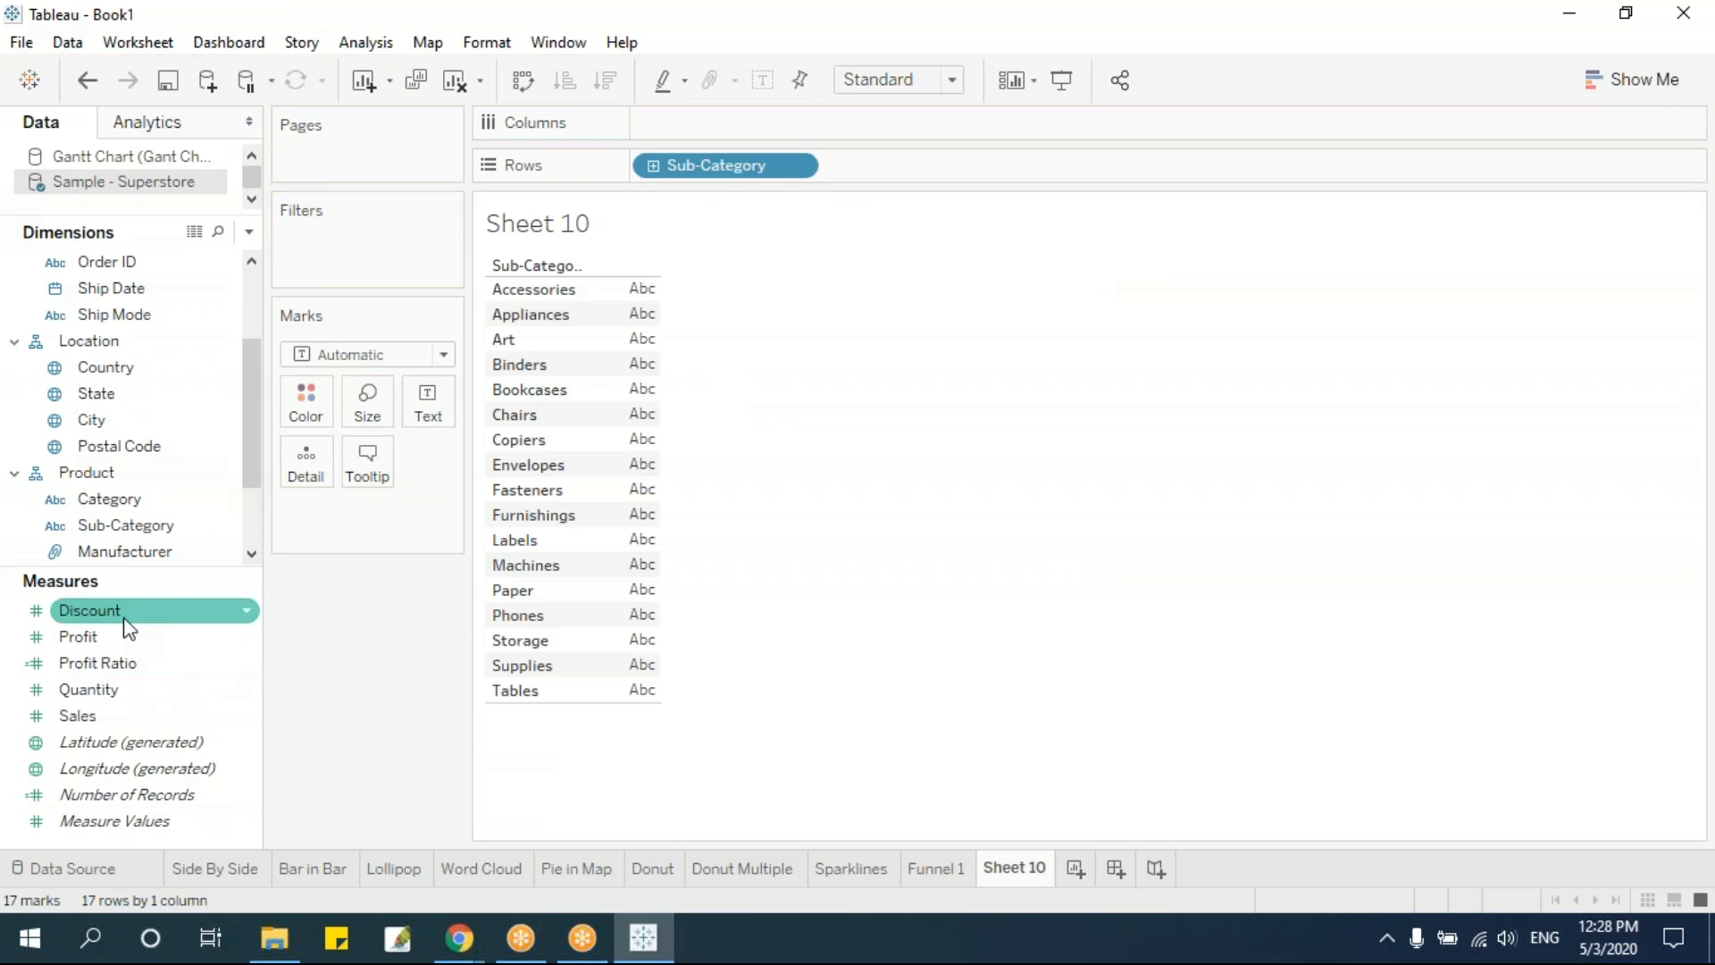
pyautogui.moveTo(107, 722); pyautogui.dragTo(716, 123)
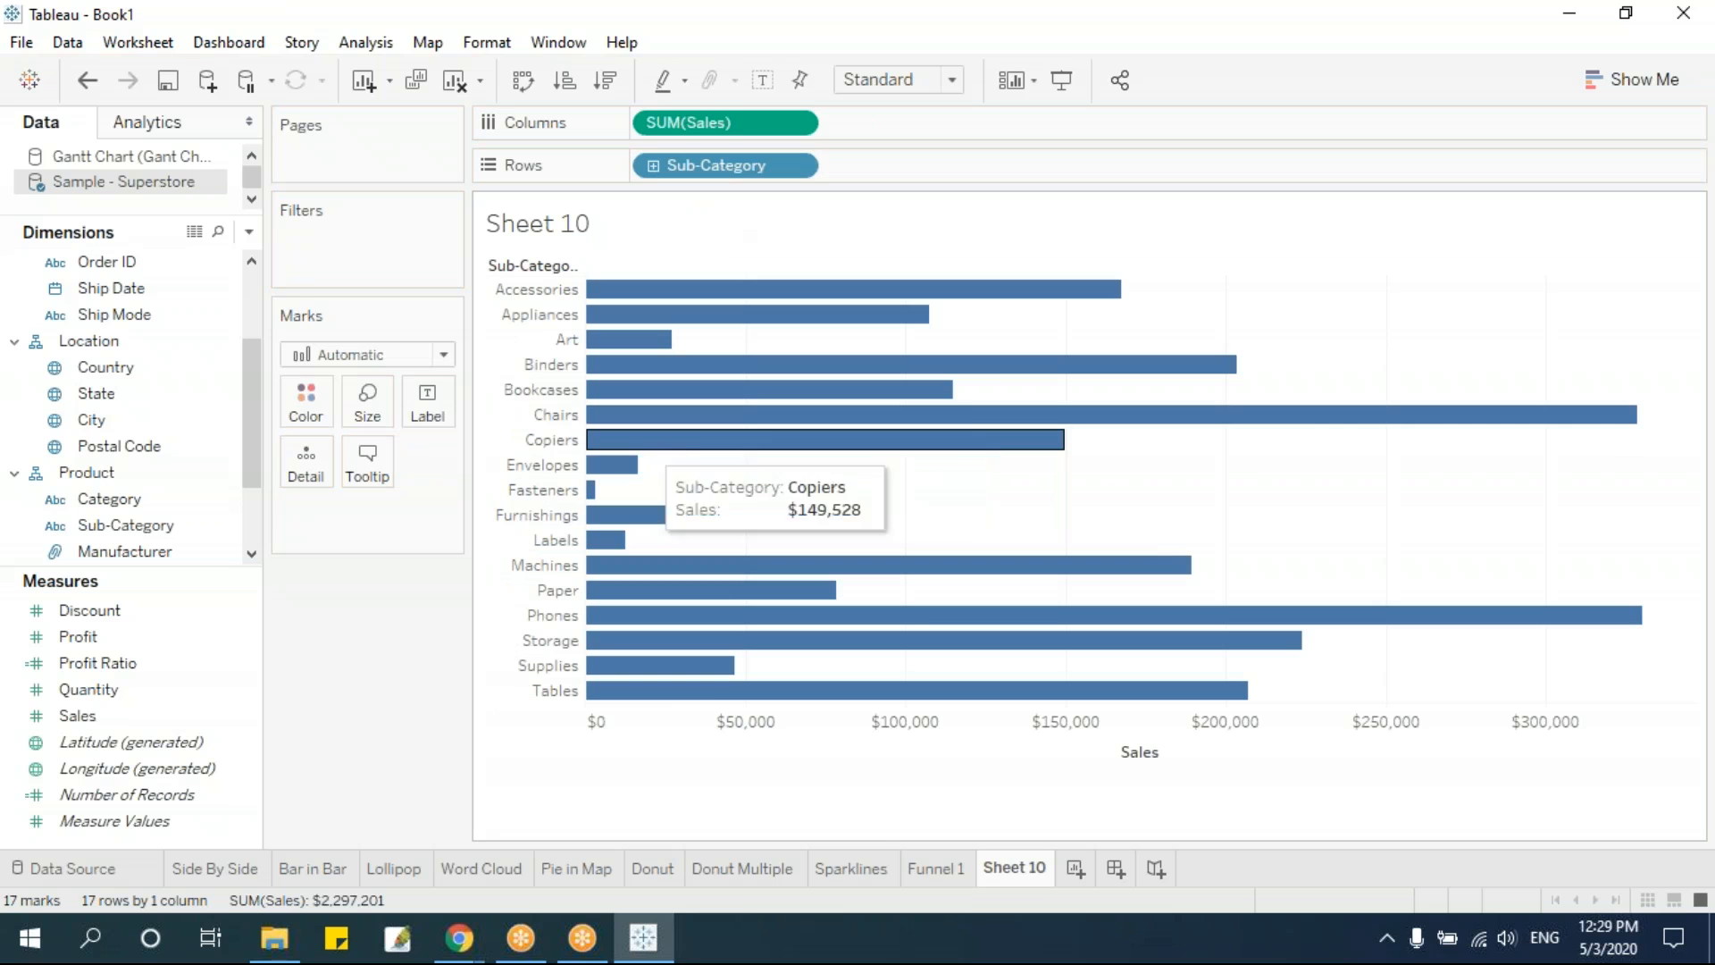
# Change the mark type to Area and sort the Sub-Category rows in descending order of Sales
pyautogui.click(443, 356)
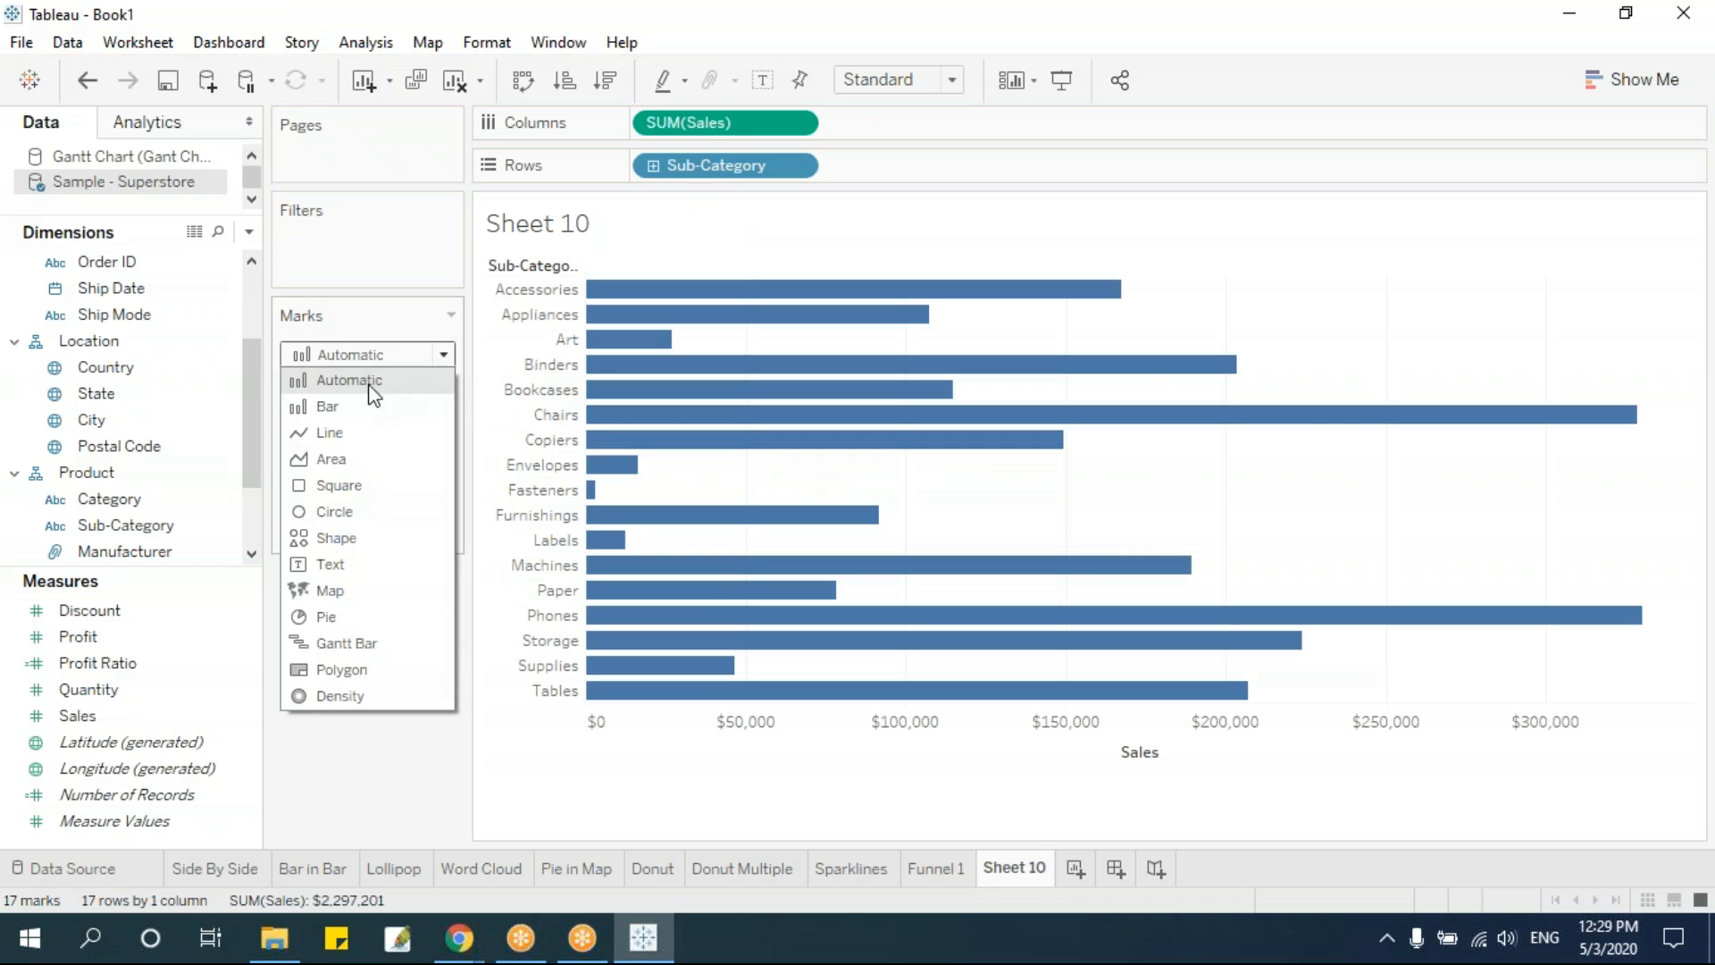
pyautogui.click(355, 457)
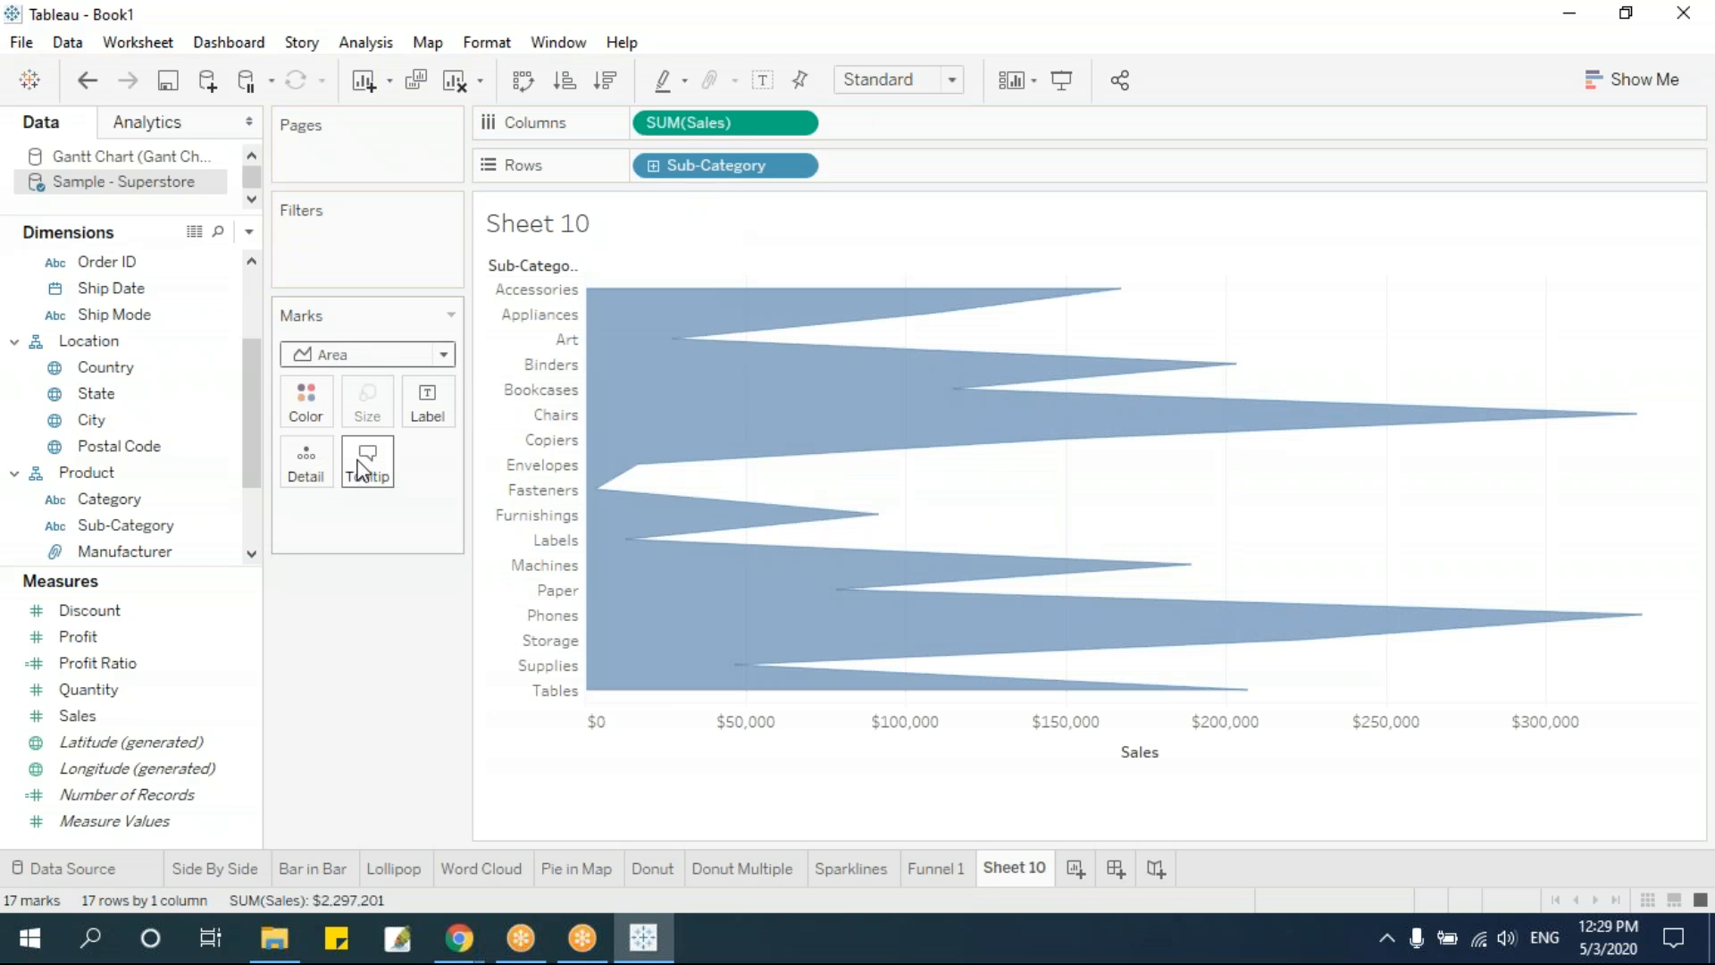
pyautogui.click(608, 82)
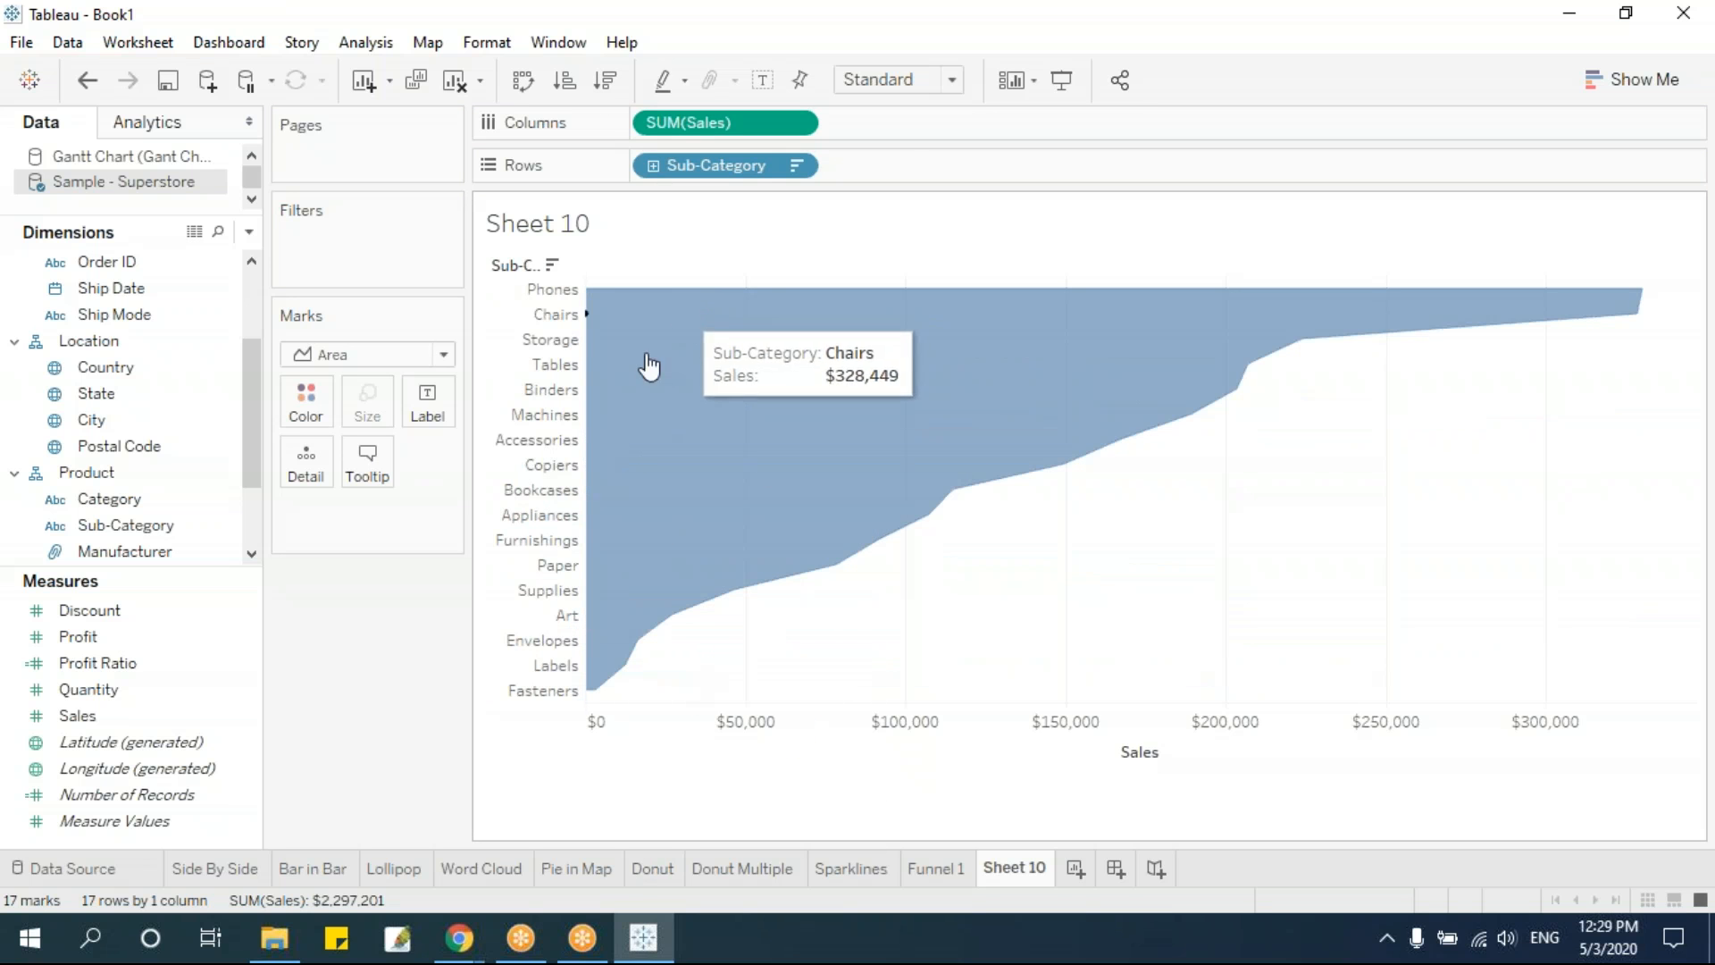
# Create a calculated field named NegSales with the formula -[Sales], and place it before Sales on the columns
pyautogui.click(250, 234)
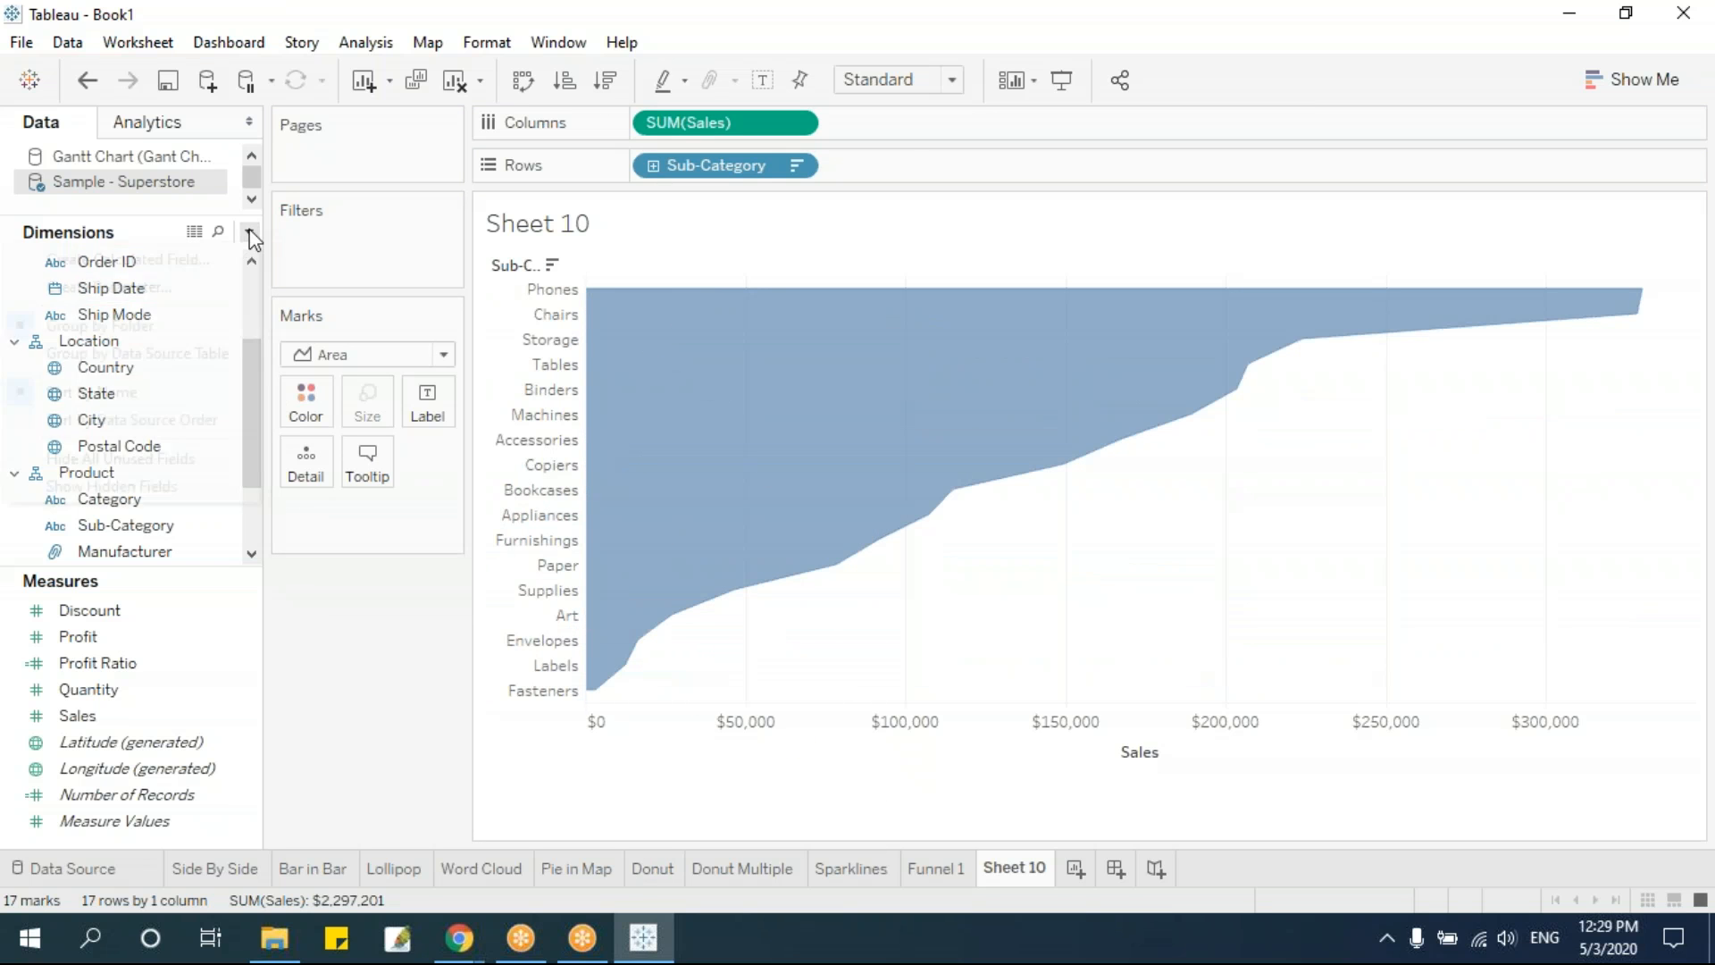
pyautogui.click(216, 259)
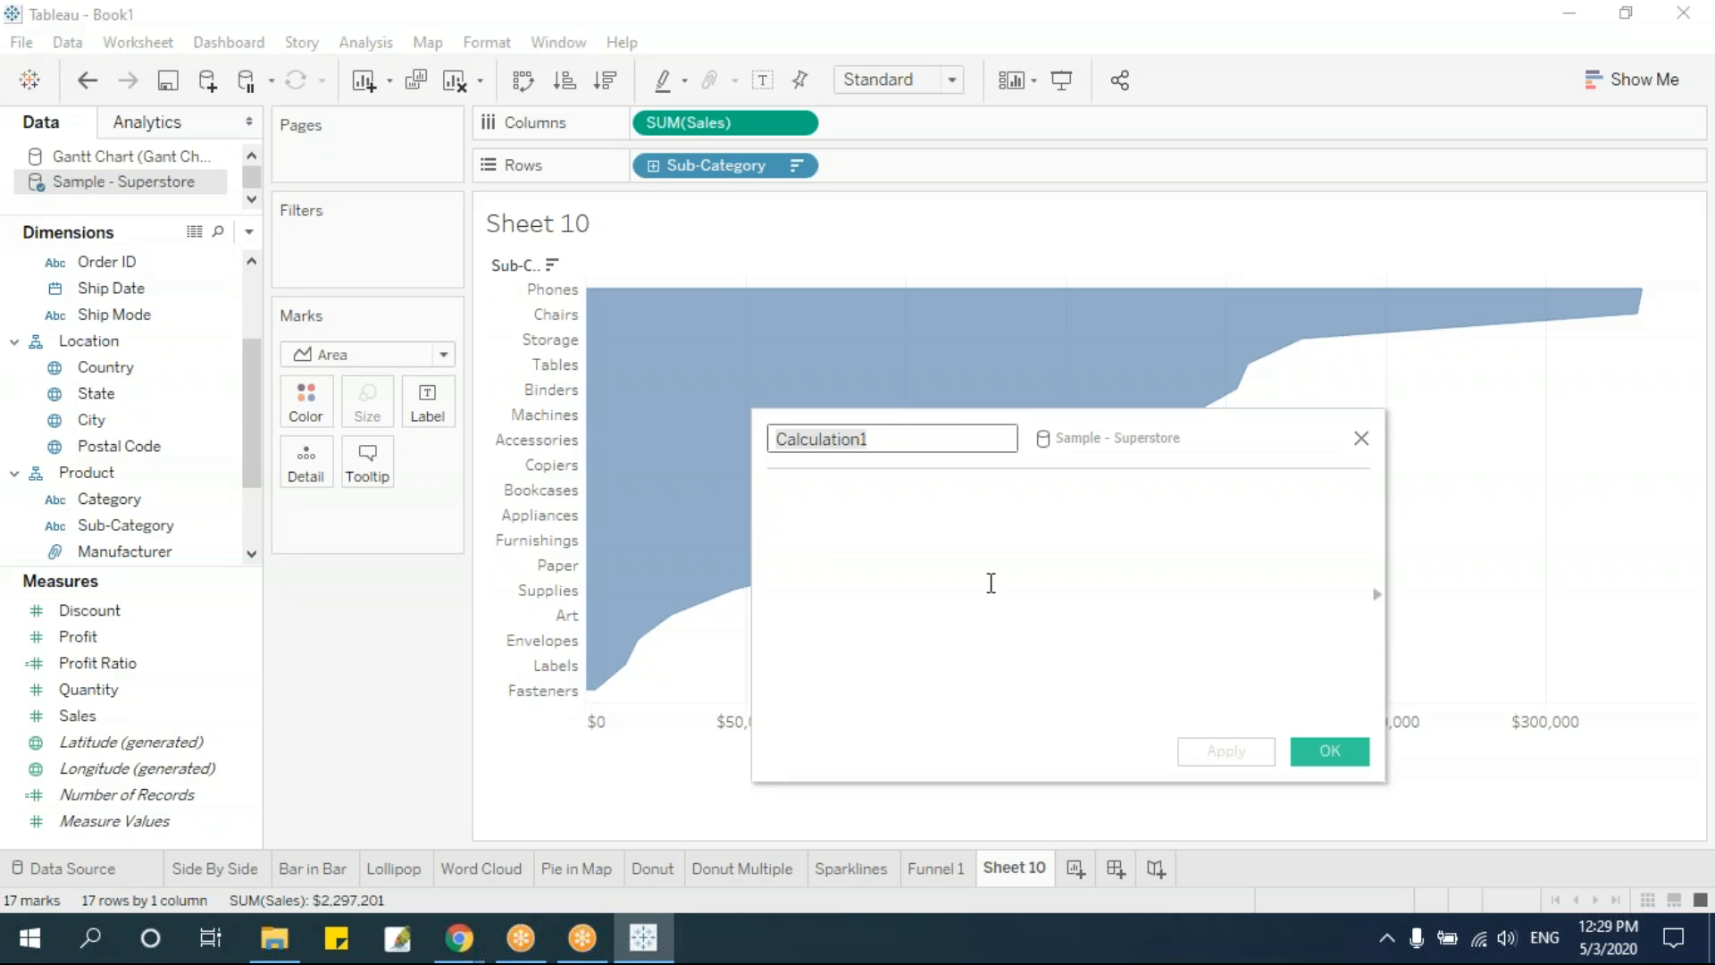
pyautogui.write('Ne')
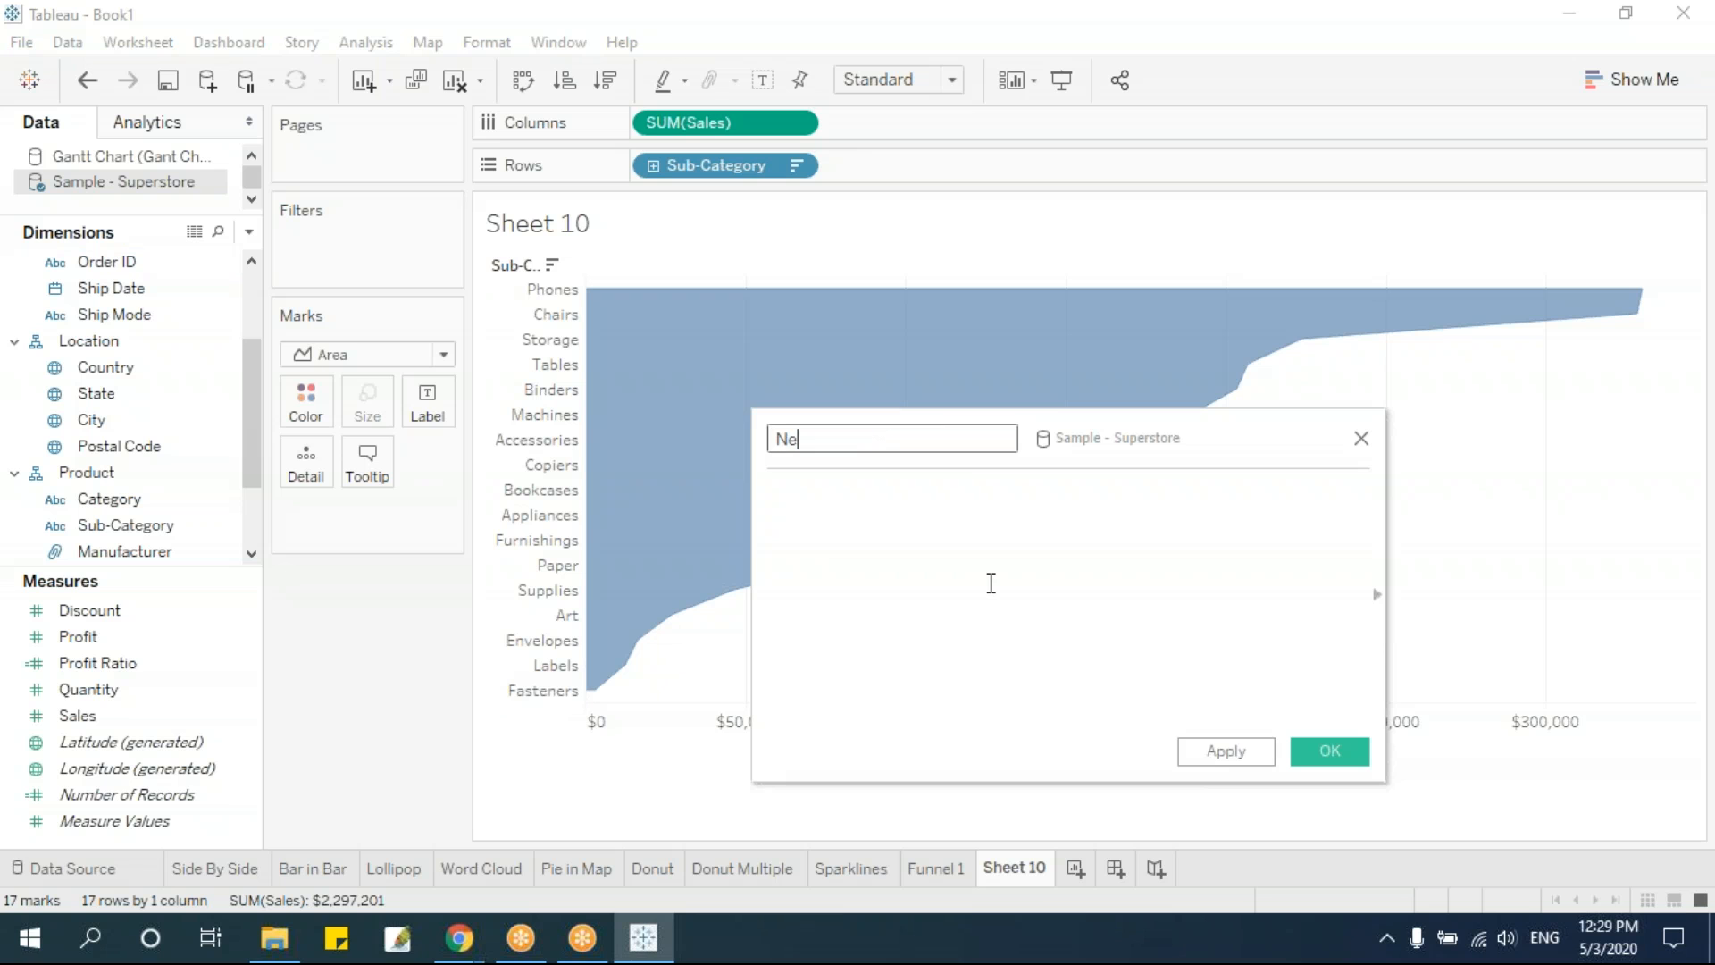
pyautogui.write('gSales')
pyautogui.click(990, 582)
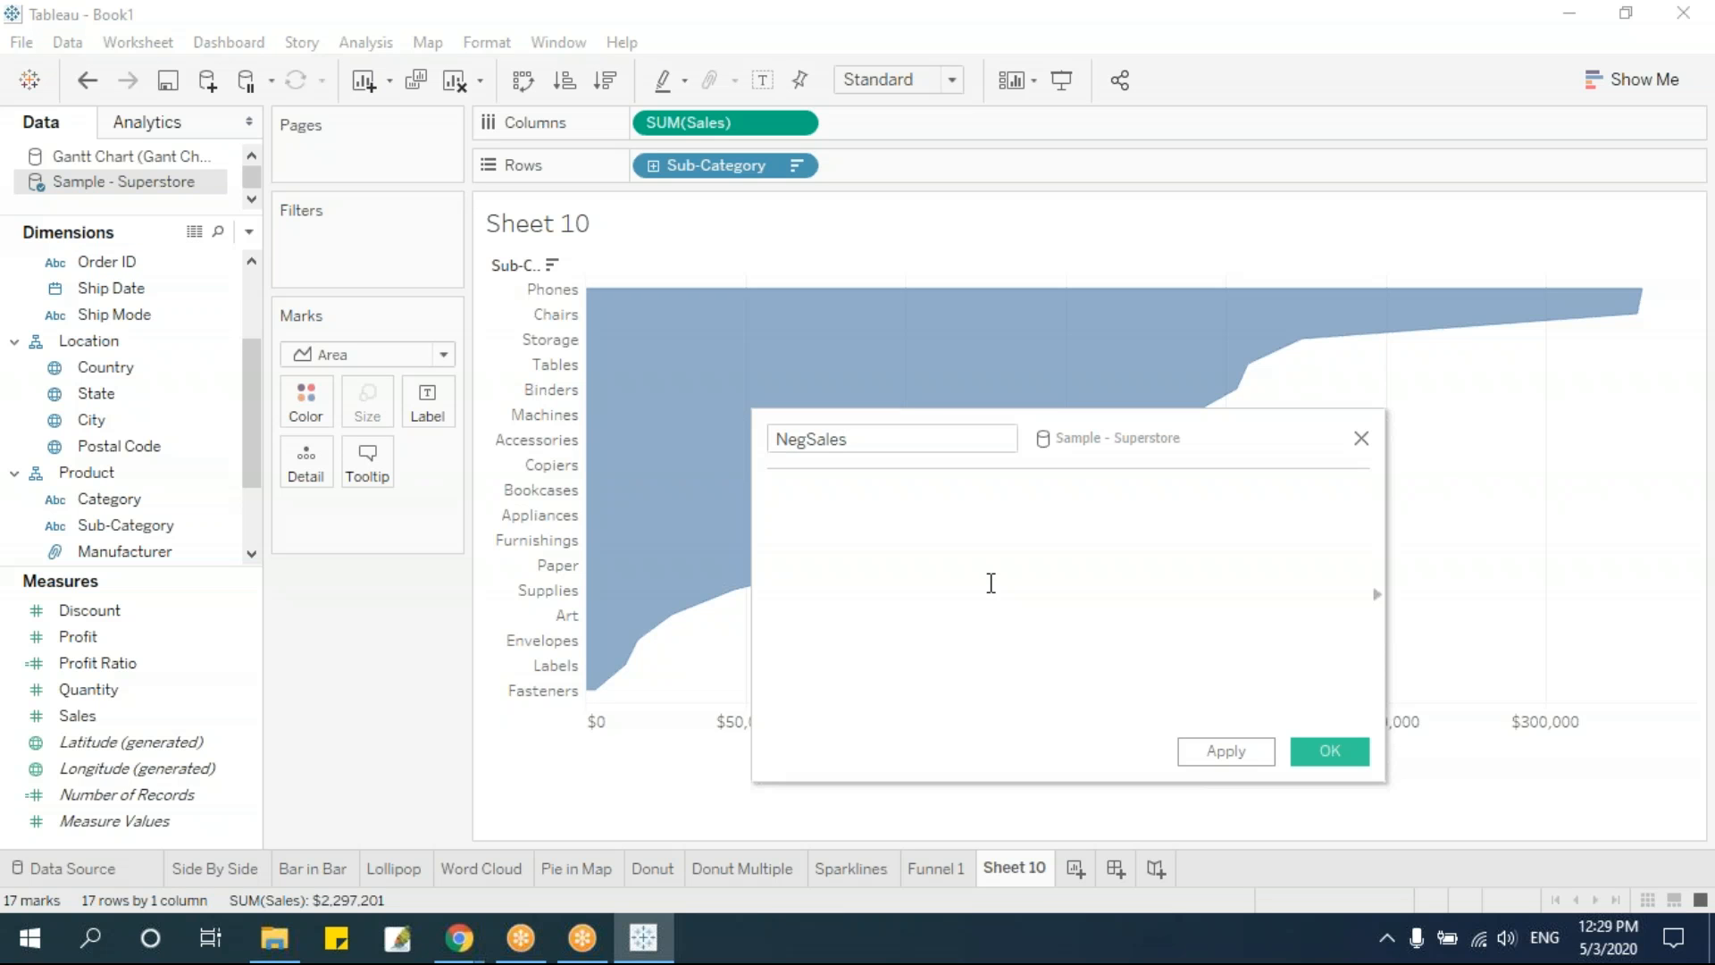
pyautogui.write('-[Sale')
pyautogui.press('Return')
pyautogui.click(1321, 749)
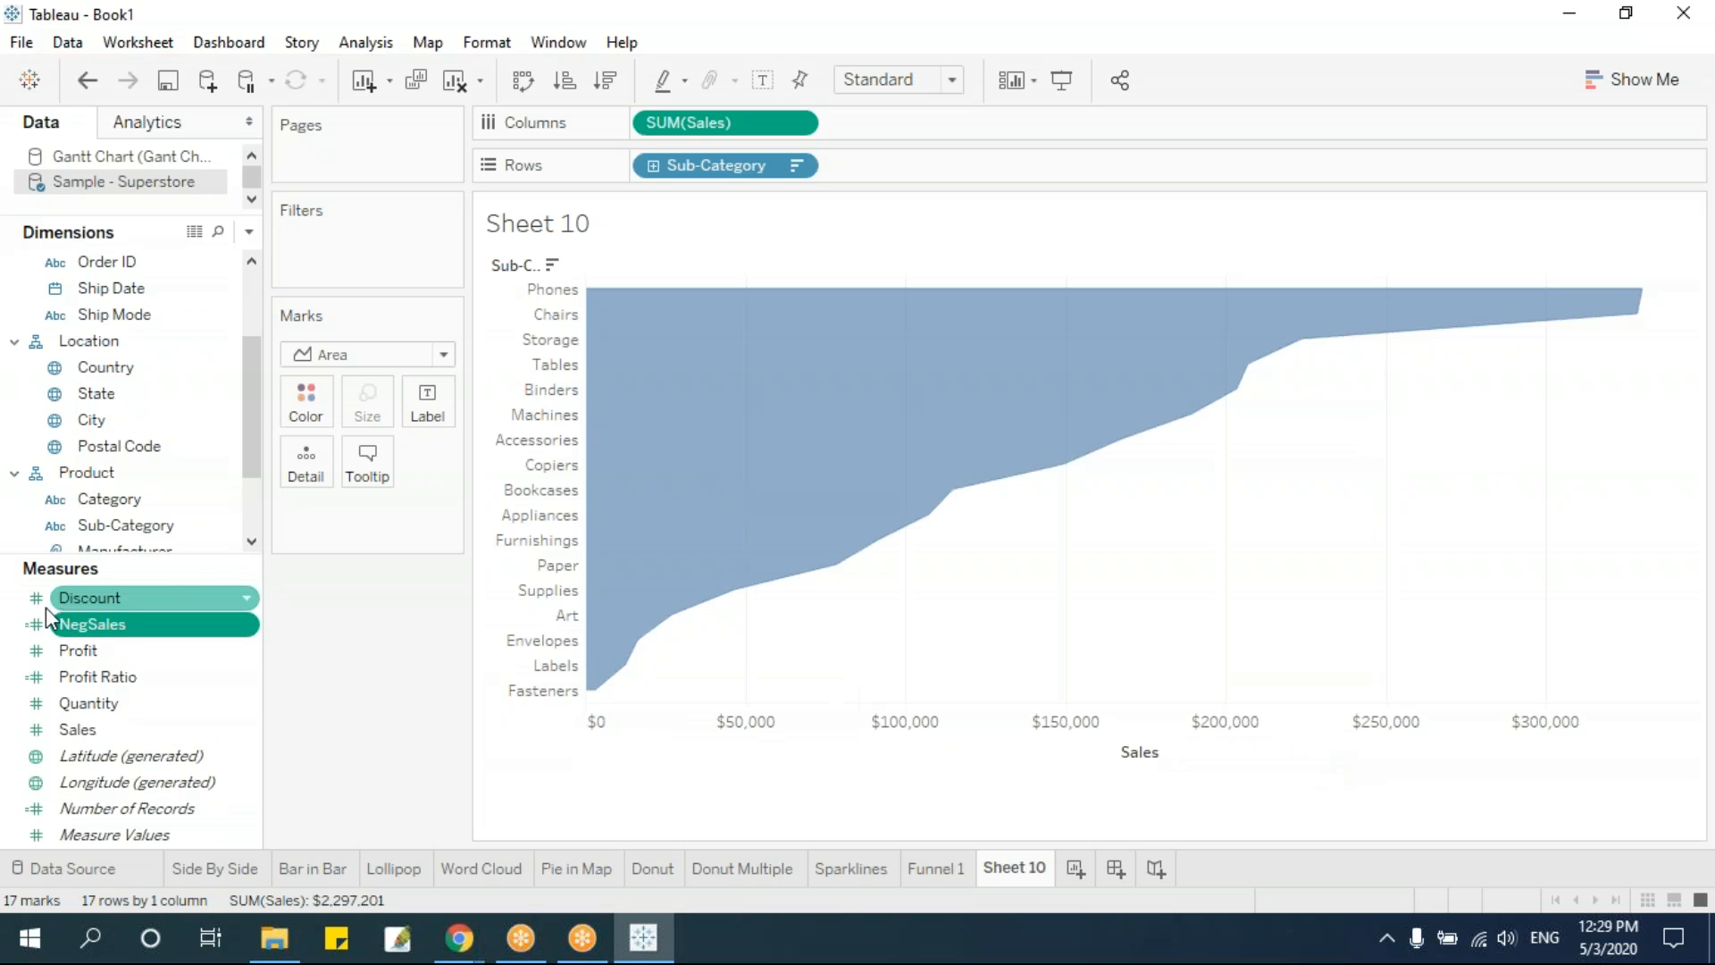
pyautogui.moveTo(132, 624); pyautogui.dragTo(666, 123)
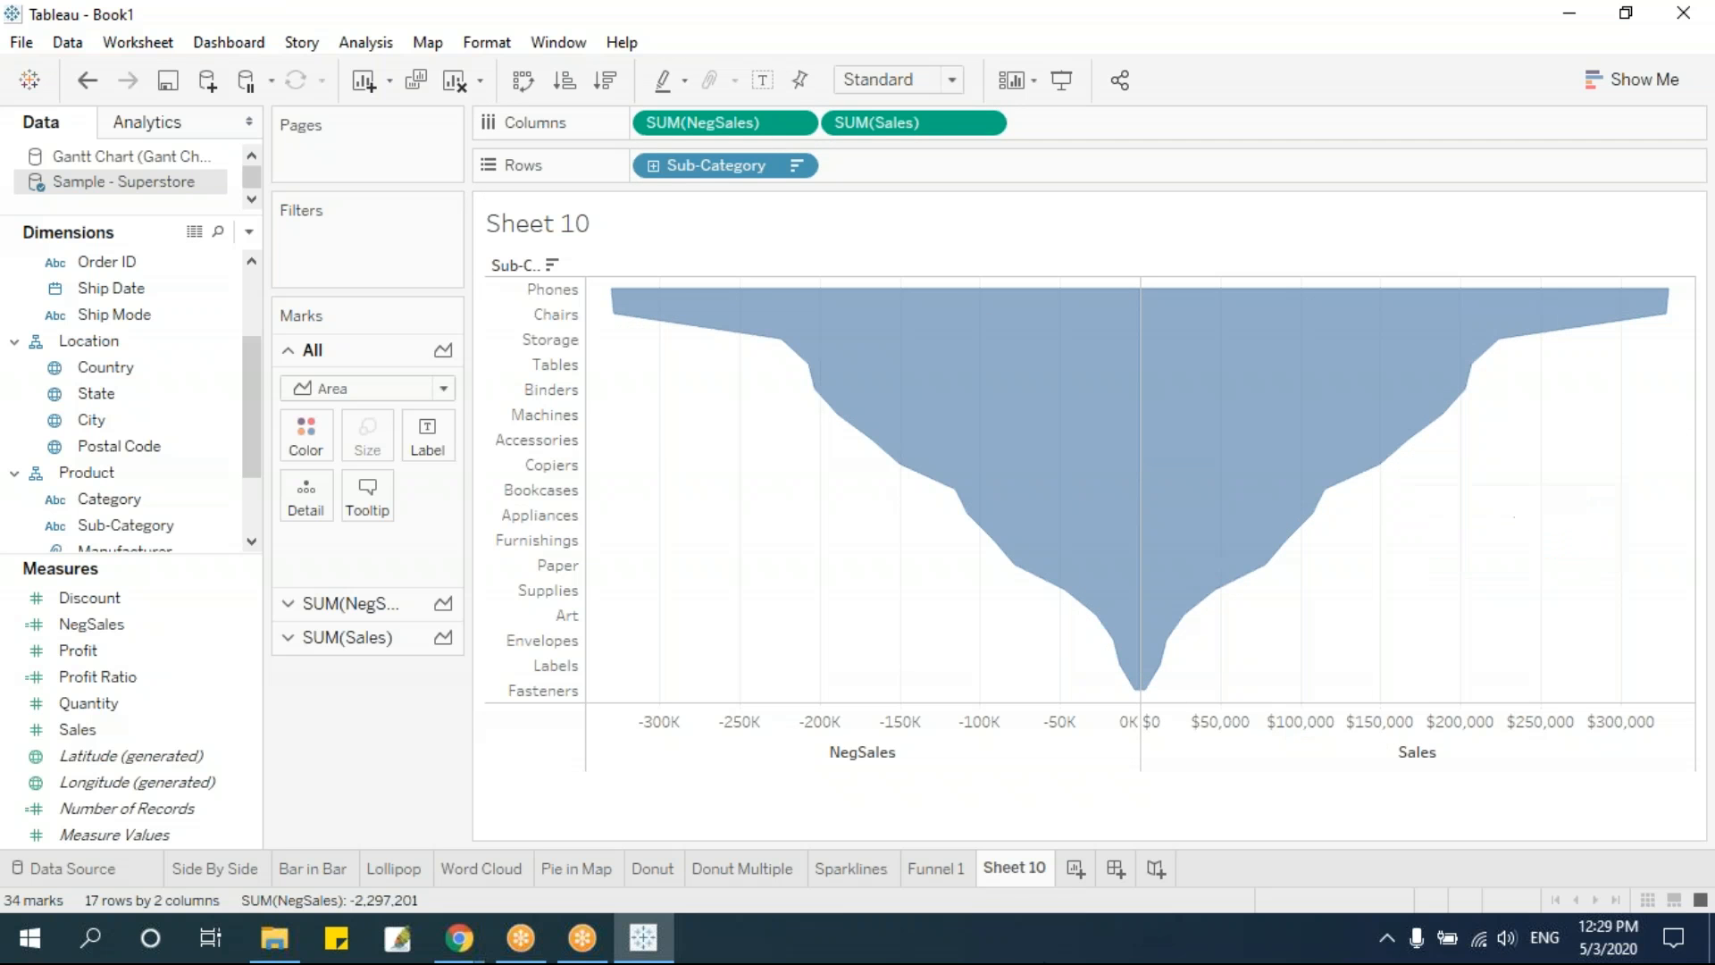
# Rename the Sheet 10 worksheet as Funnel 2 and add a new worksheet after it
pyautogui.doubleClick(1020, 871)
pyautogui.write('Funnel 2')
pyautogui.press('Return')
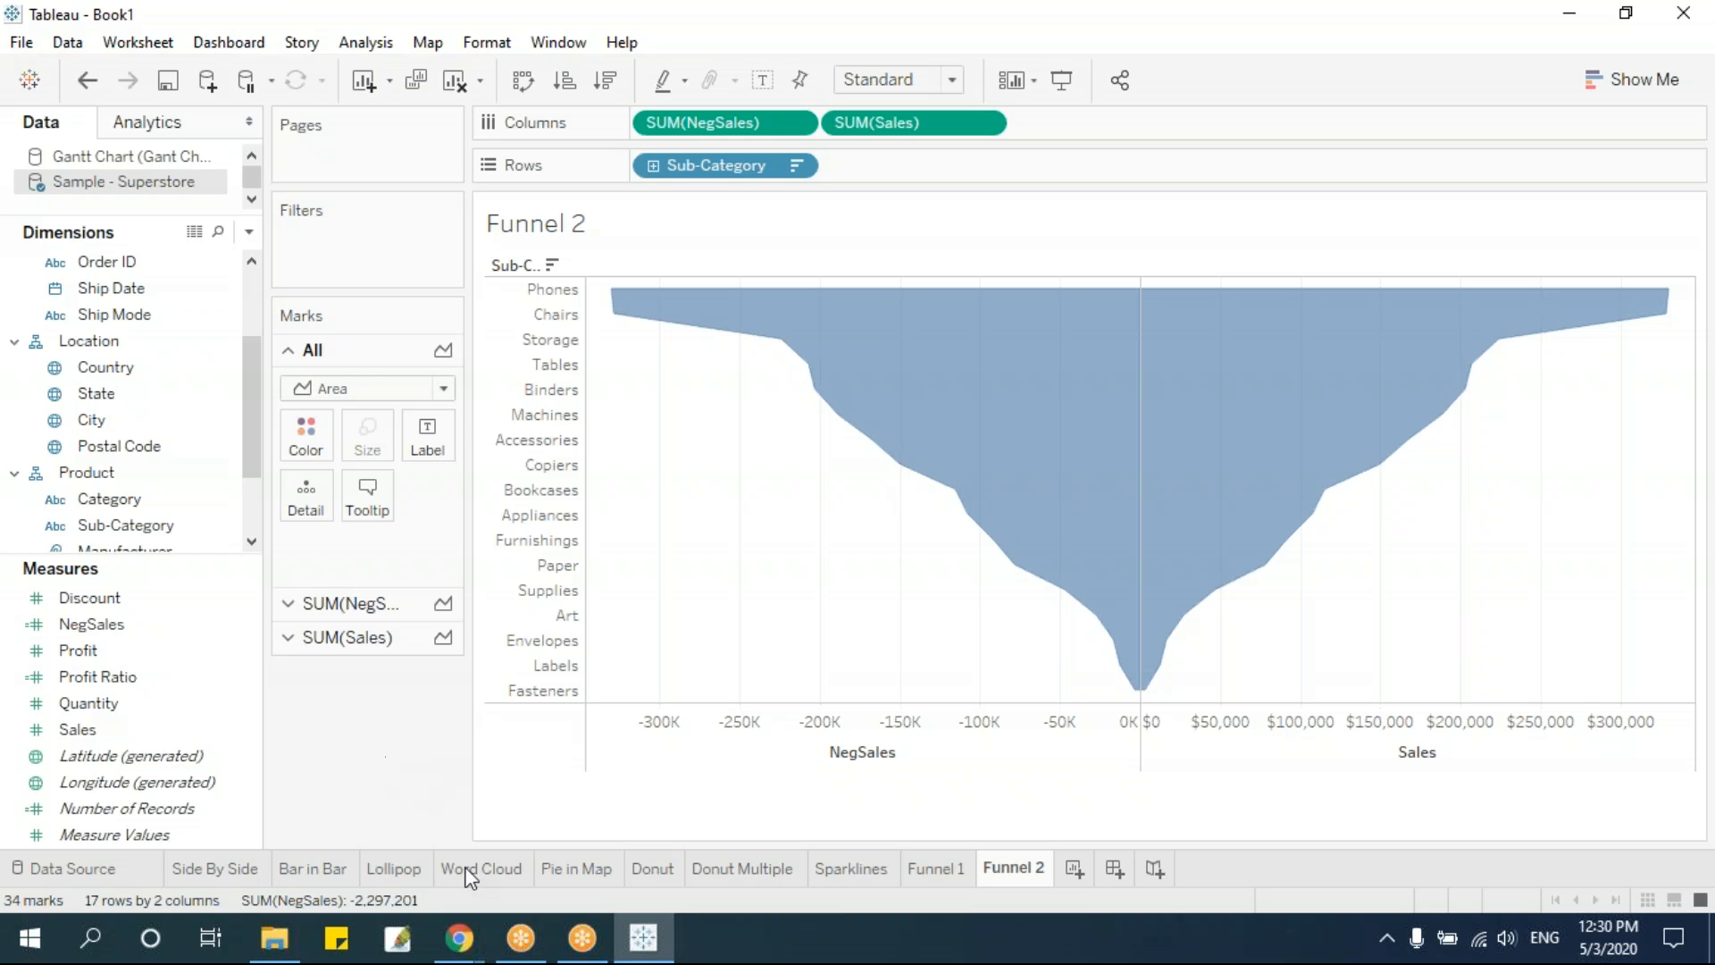
pyautogui.click(1075, 868)
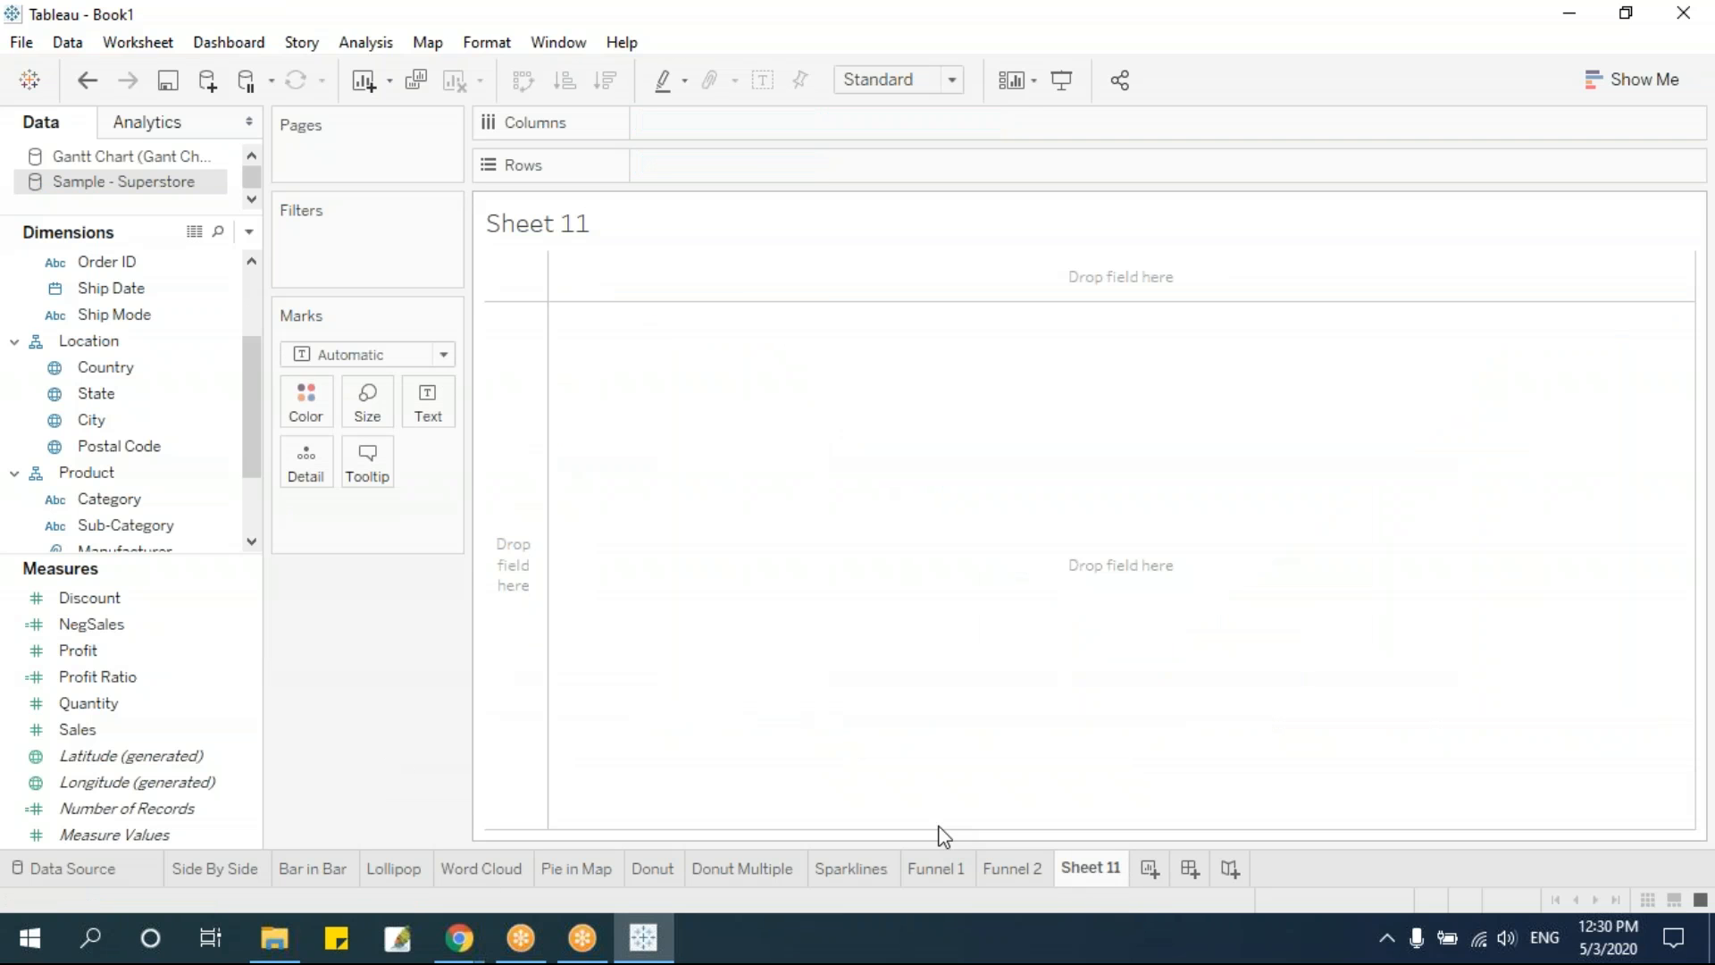
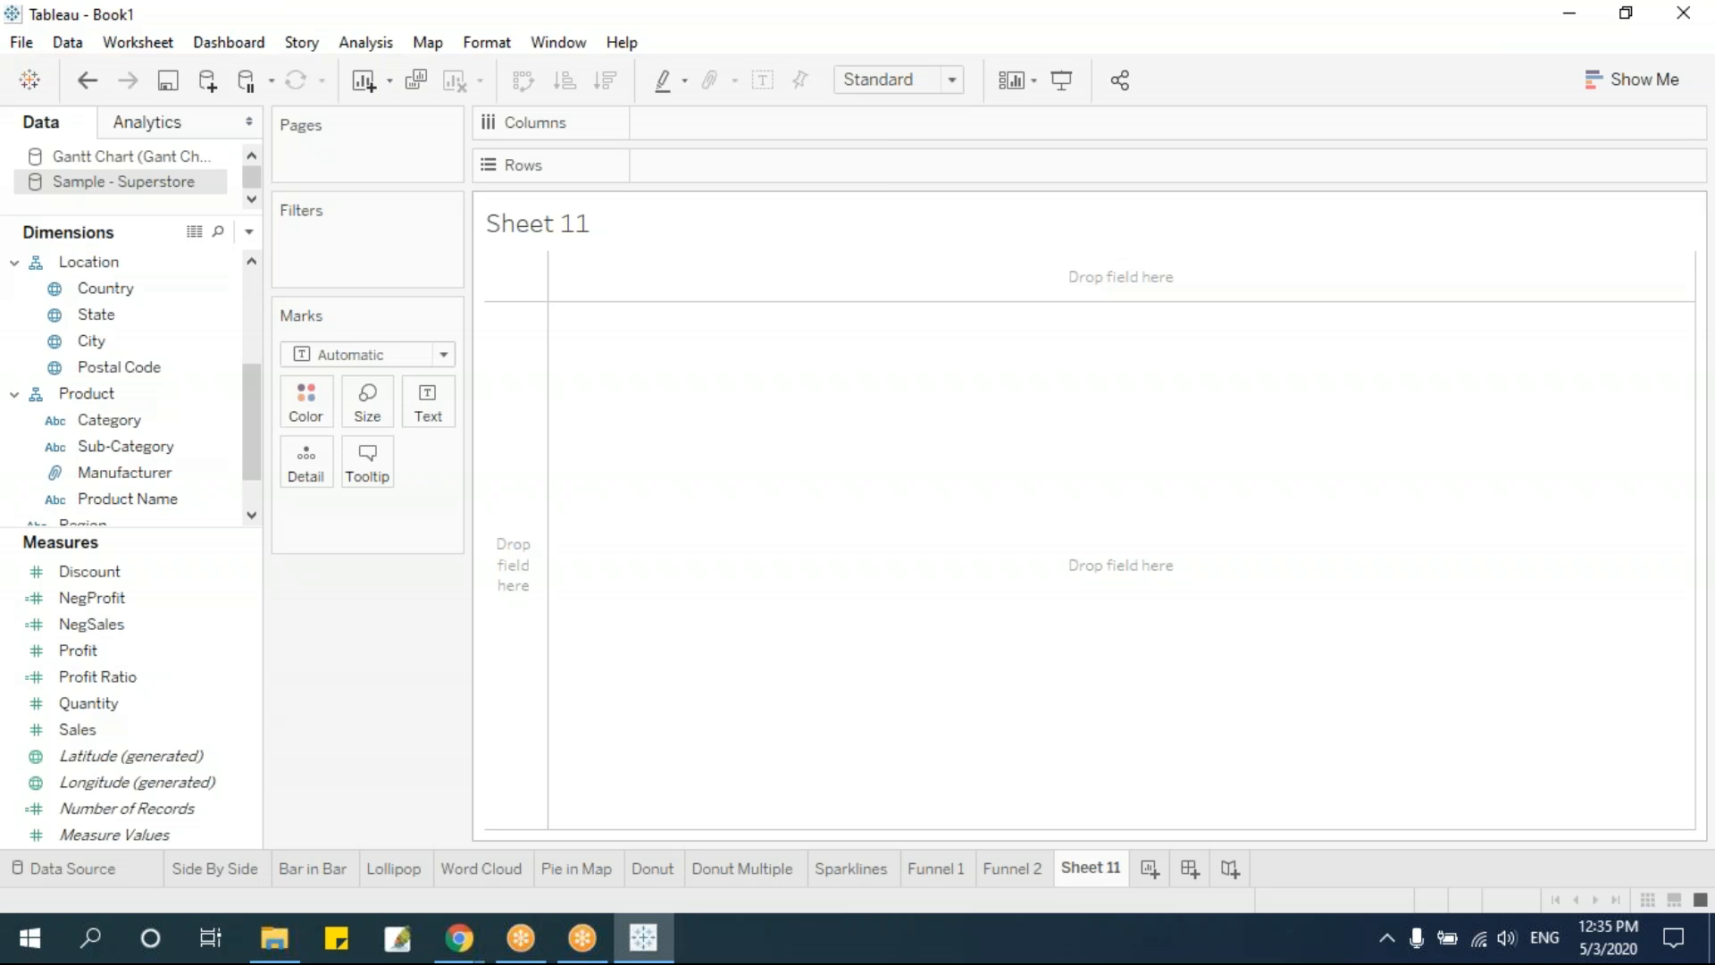
# Chart Profit by Sub-Category as vertical bars, with Sub-Category on the columns and Profit on the rows
pyautogui.moveTo(125, 446); pyautogui.dragTo(690, 168)
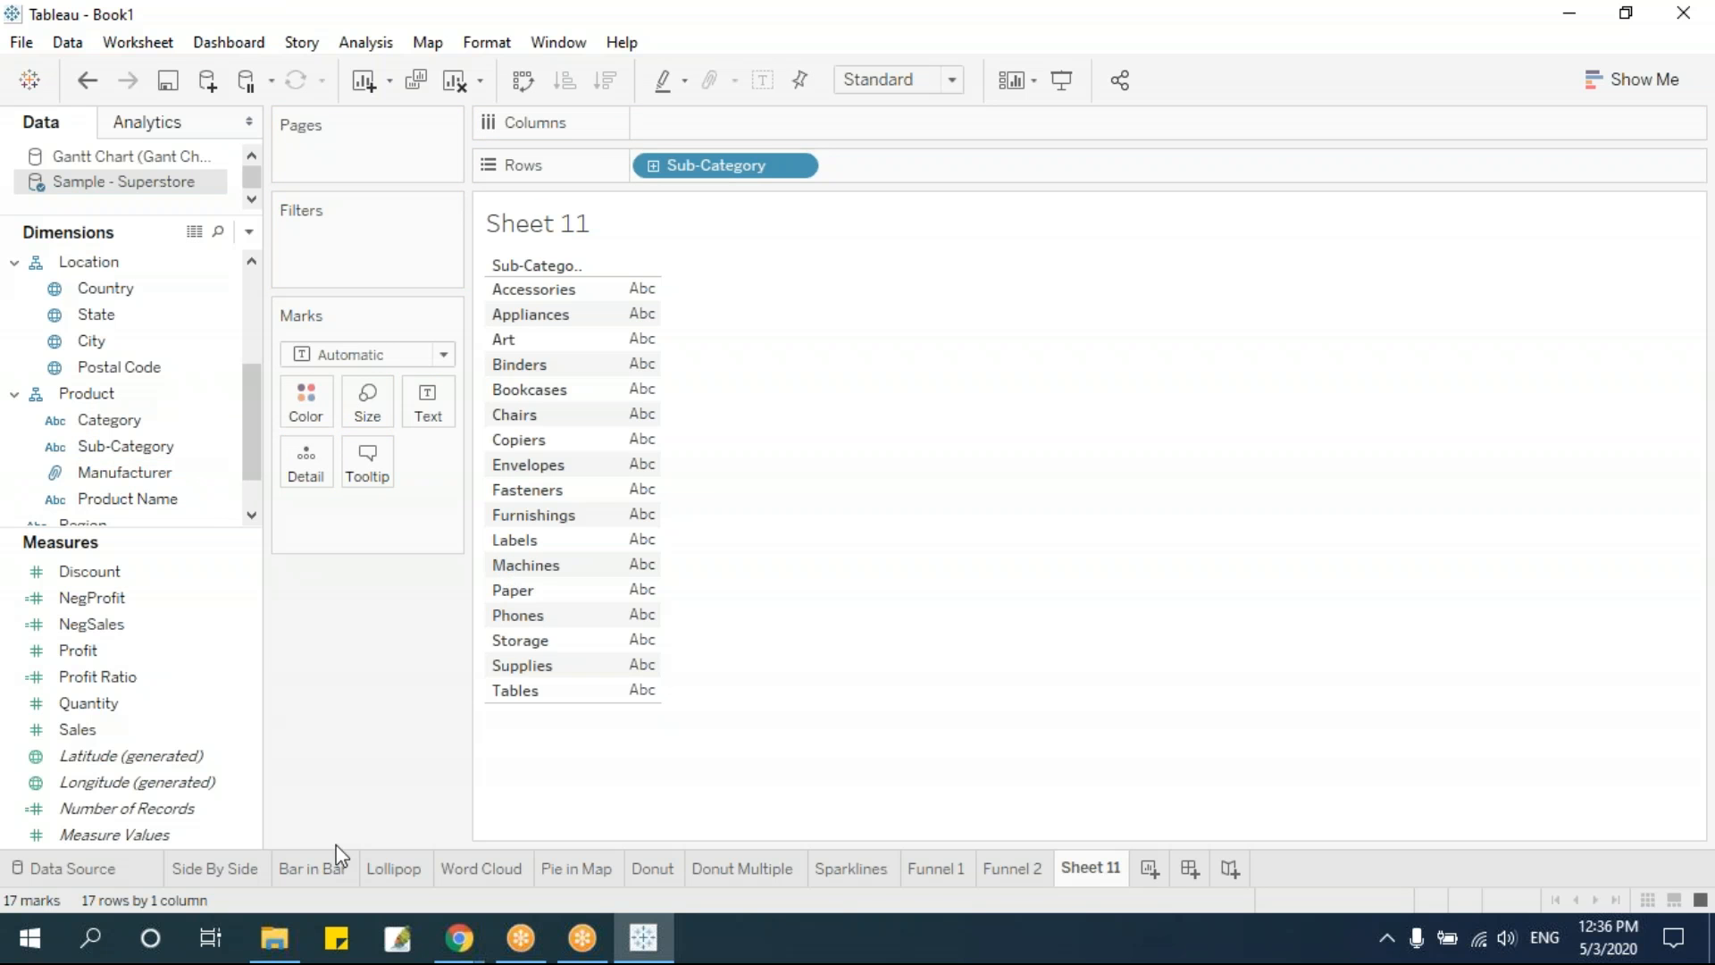
pyautogui.moveTo(132, 651); pyautogui.dragTo(726, 127)
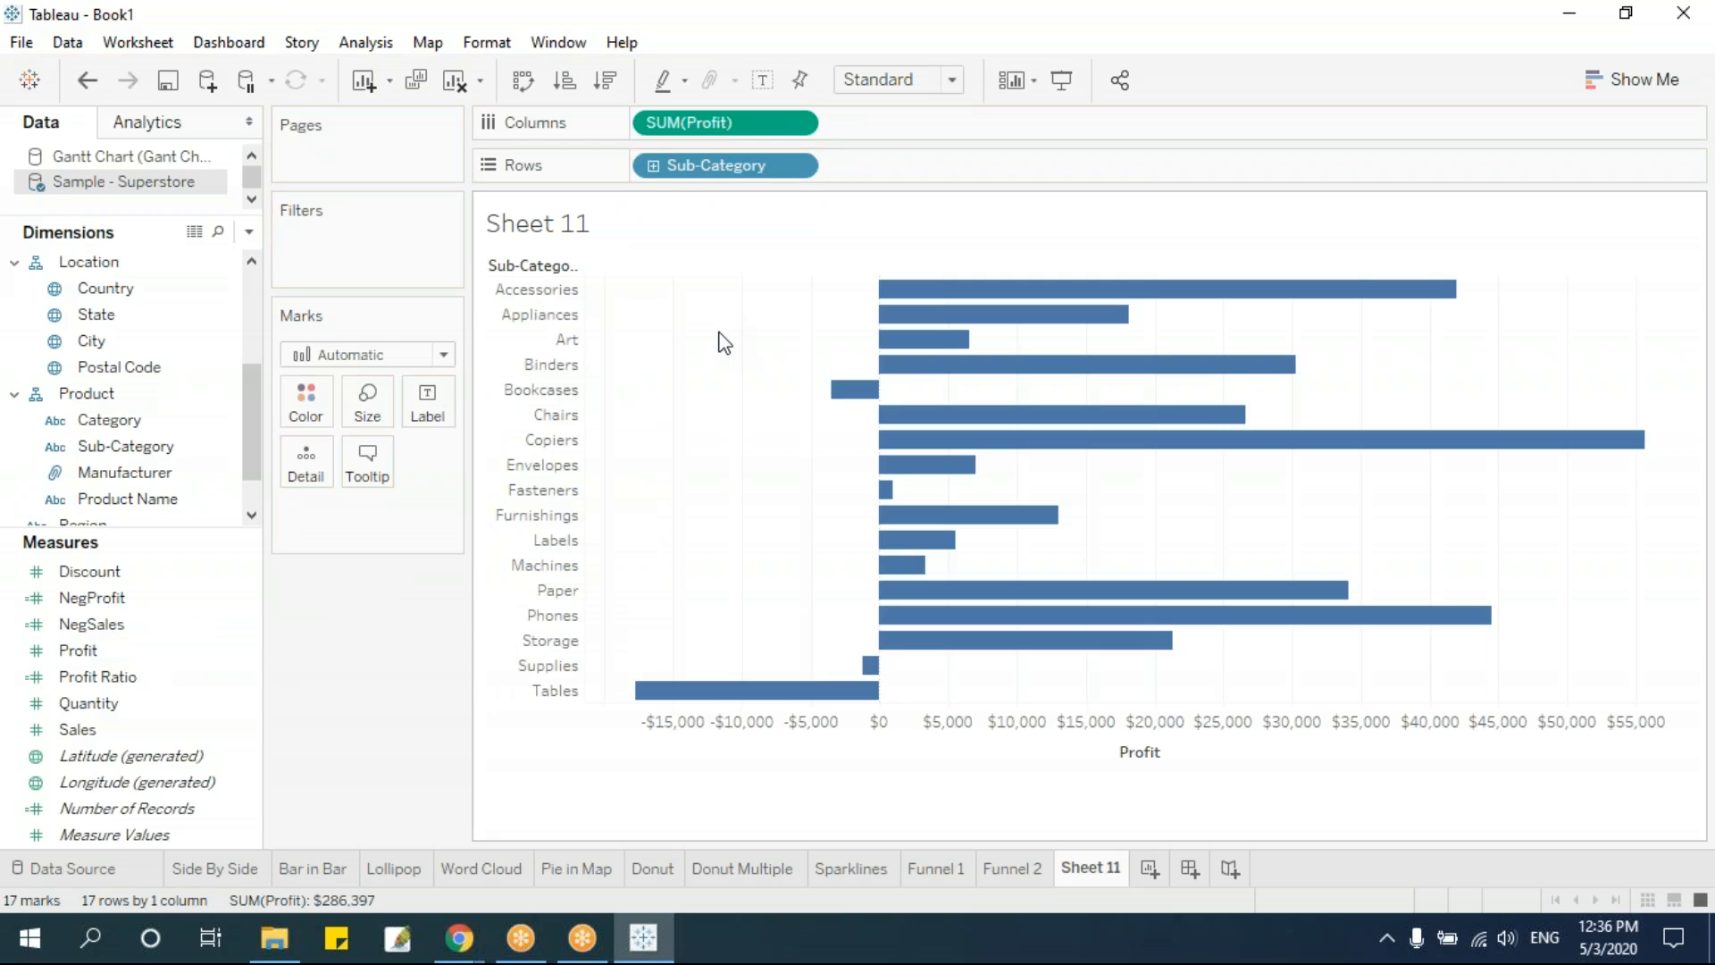
pyautogui.hotkey('ctrl', 'w')
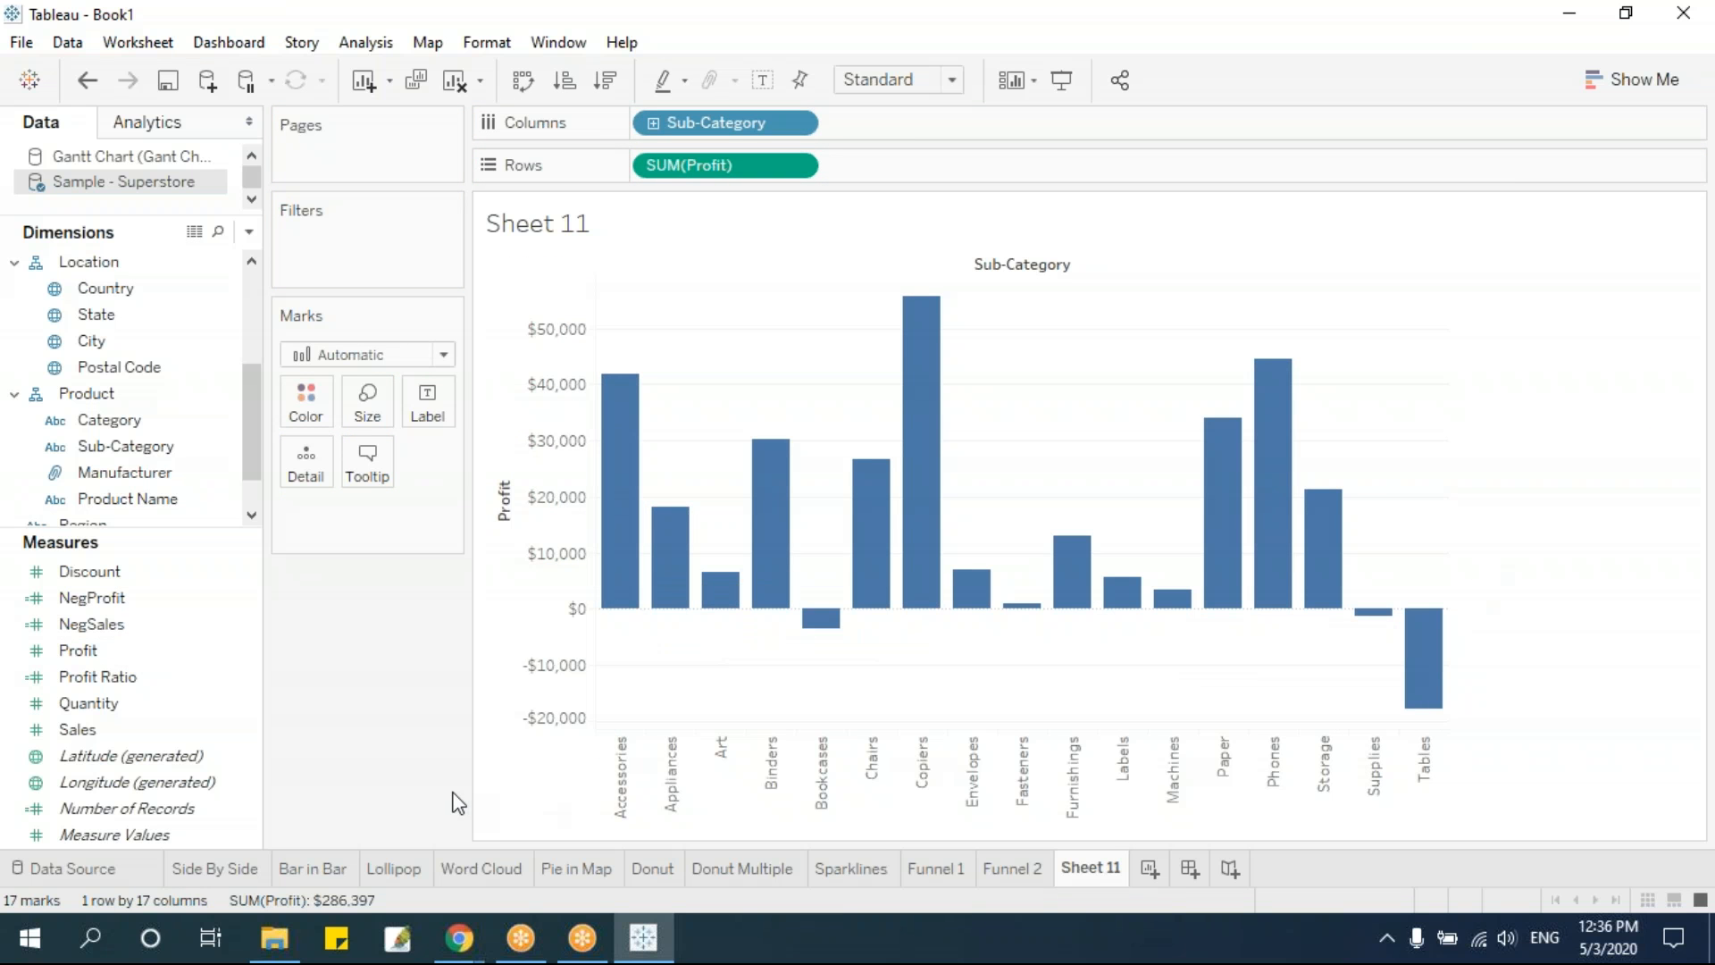
# Check the formula of the NegProfit calculated field and size the bars by NegProfit
pyautogui.rightClick(150, 606)
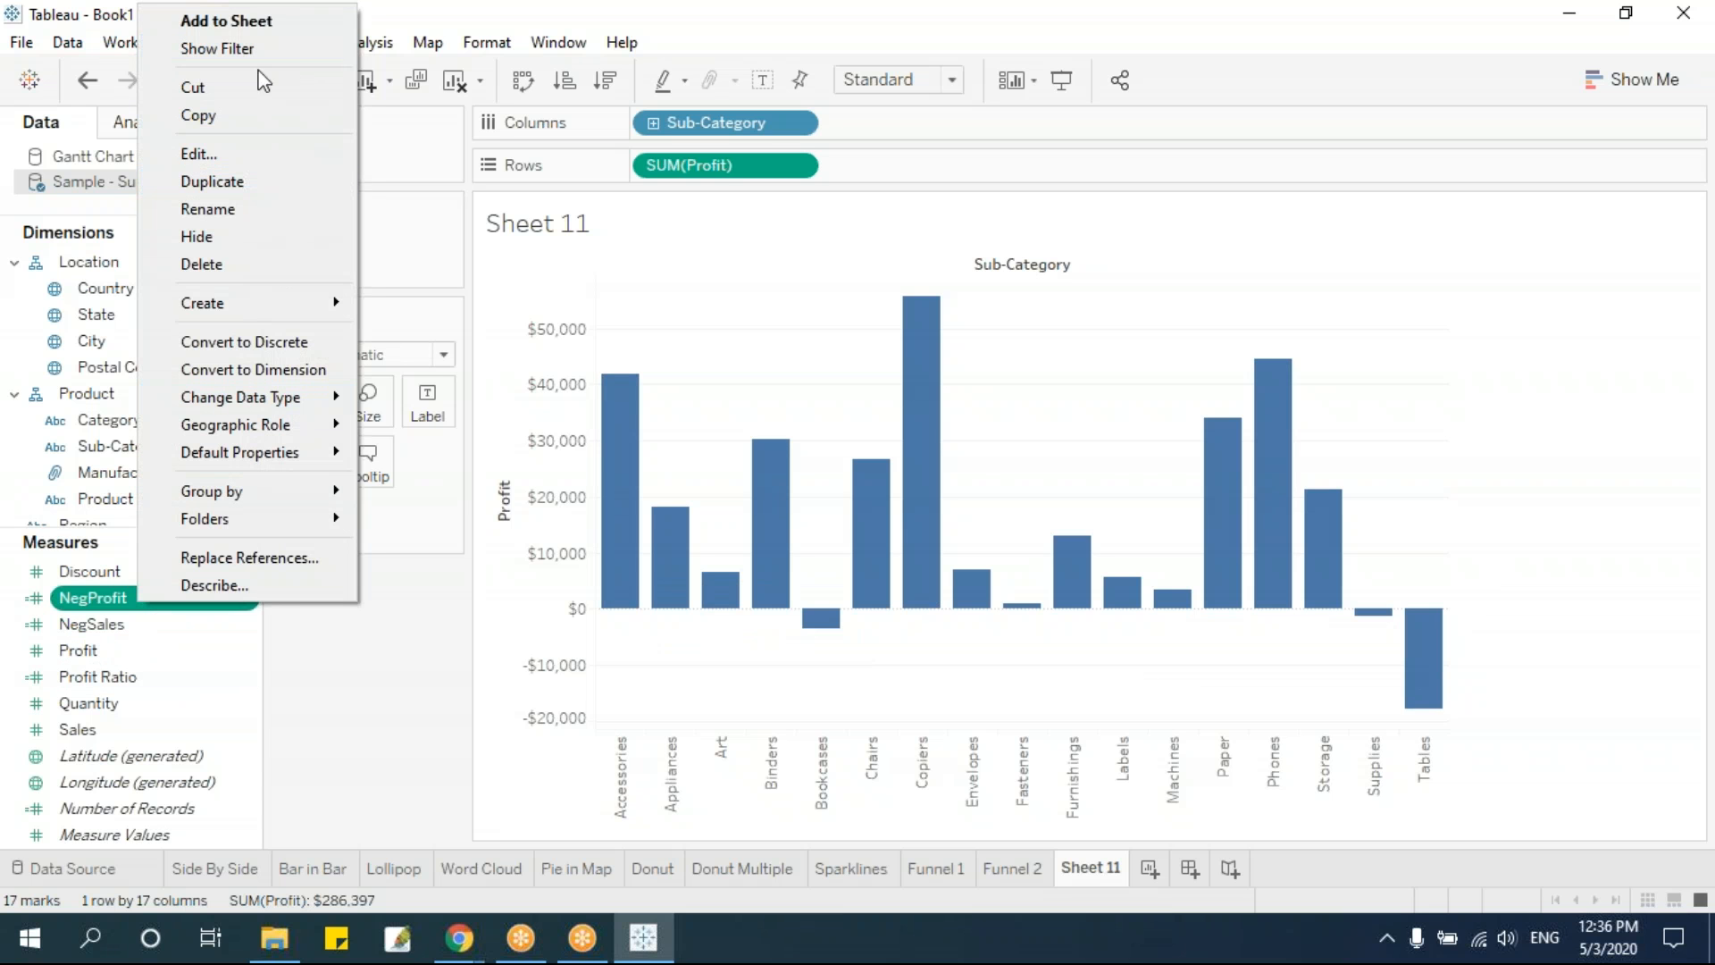
pyautogui.click(254, 154)
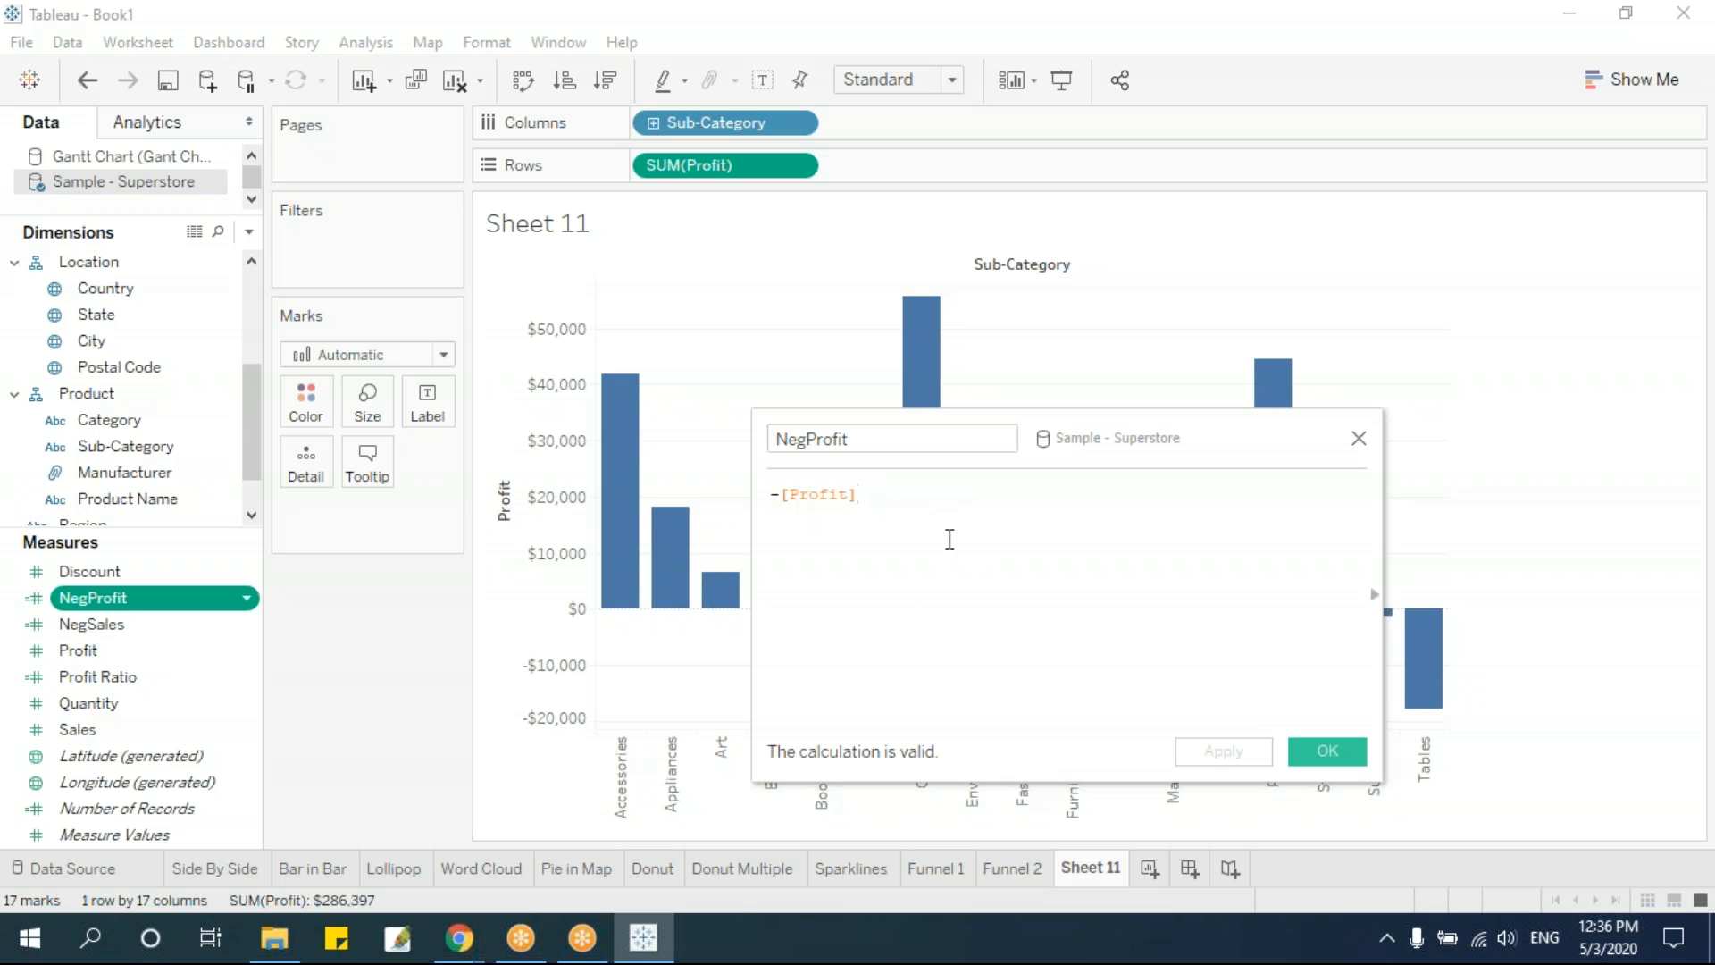
pyautogui.click(1327, 752)
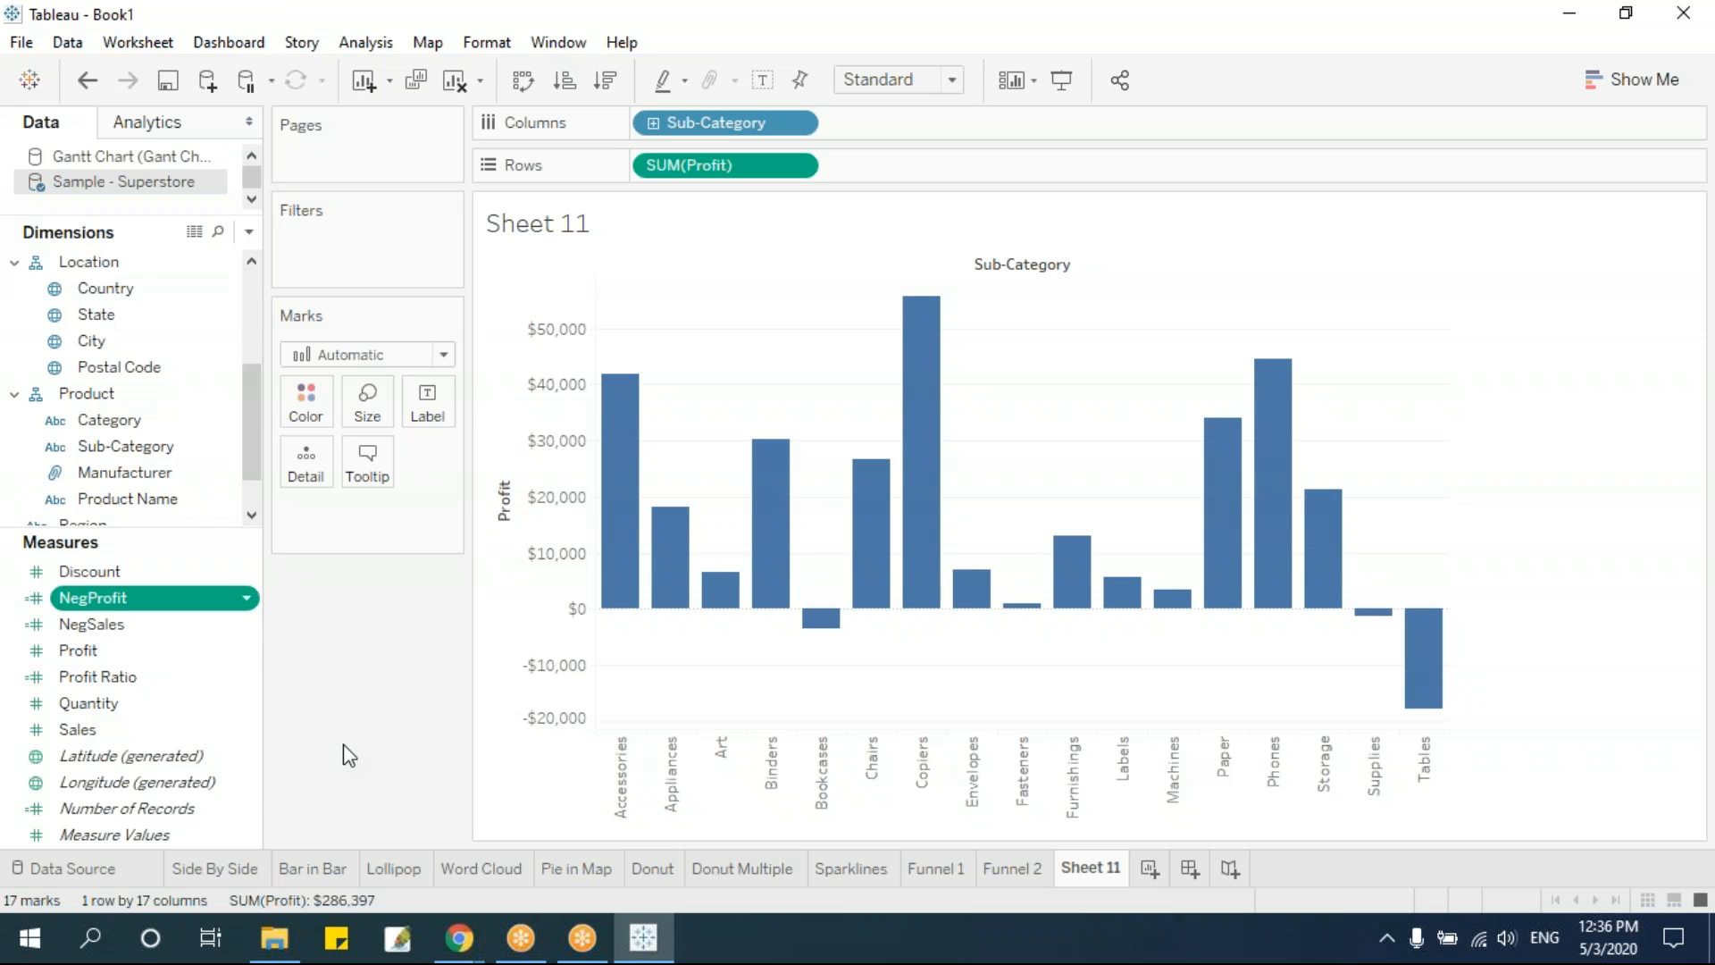
pyautogui.moveTo(114, 598); pyautogui.dragTo(364, 417)
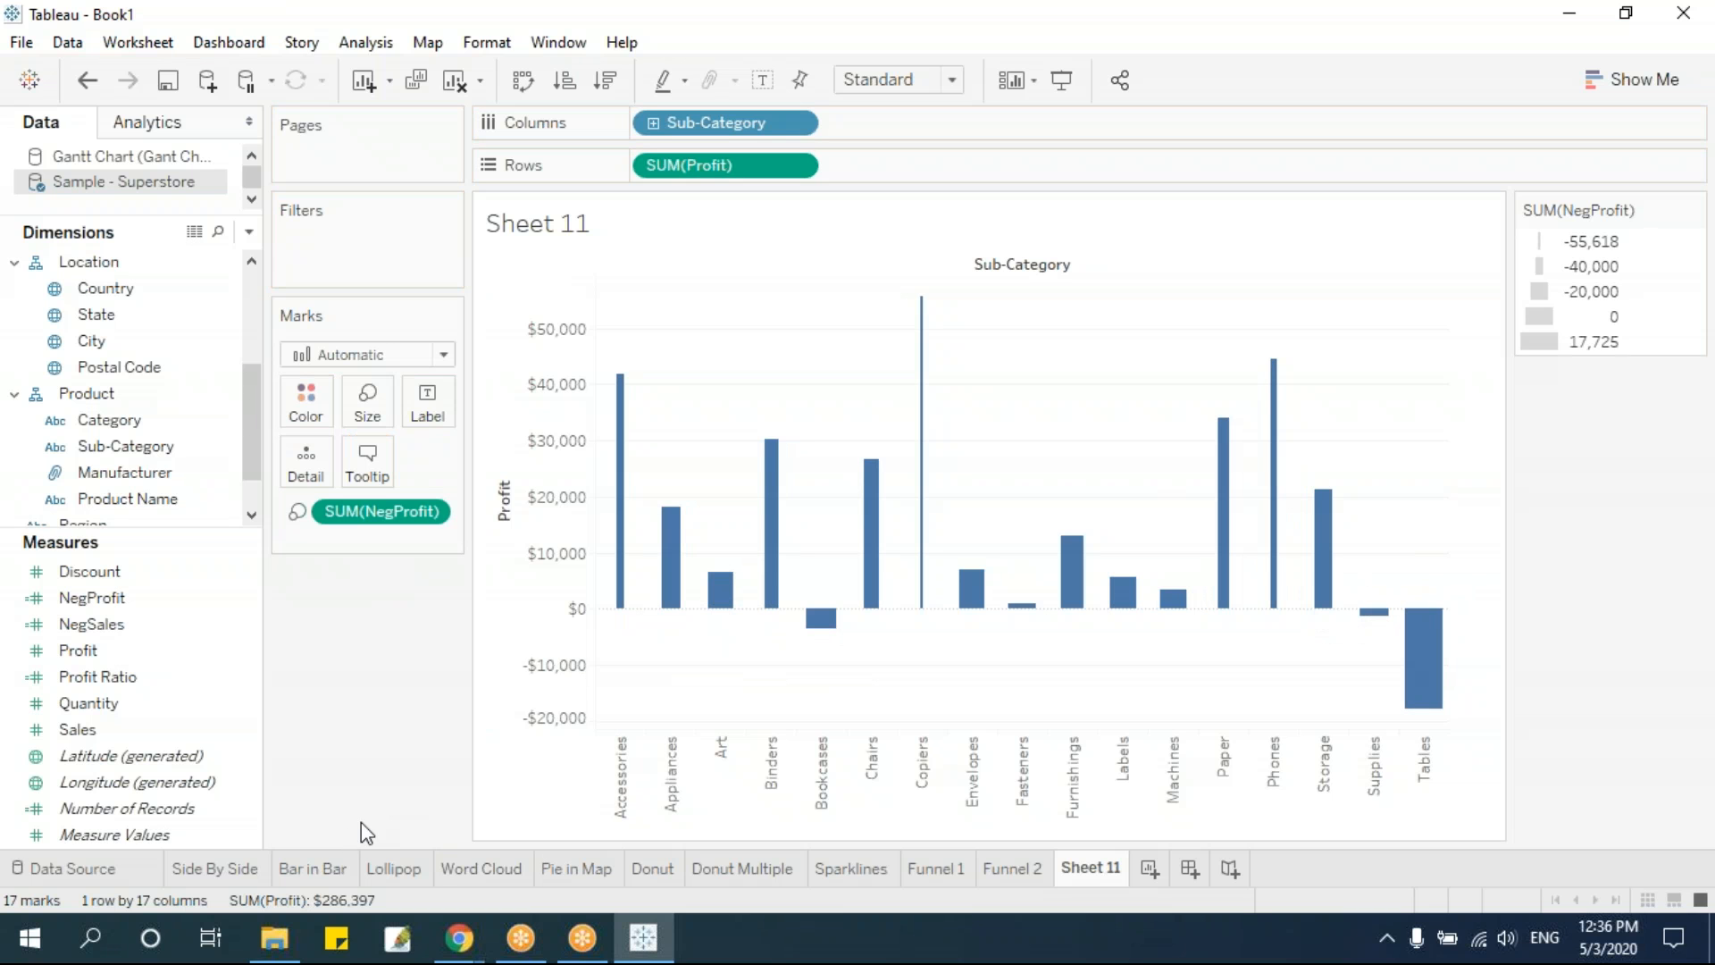
# Apply a Running Total table calculation to Profit on the rows and change the mark type to Gantt Bar
pyautogui.click(795, 164)
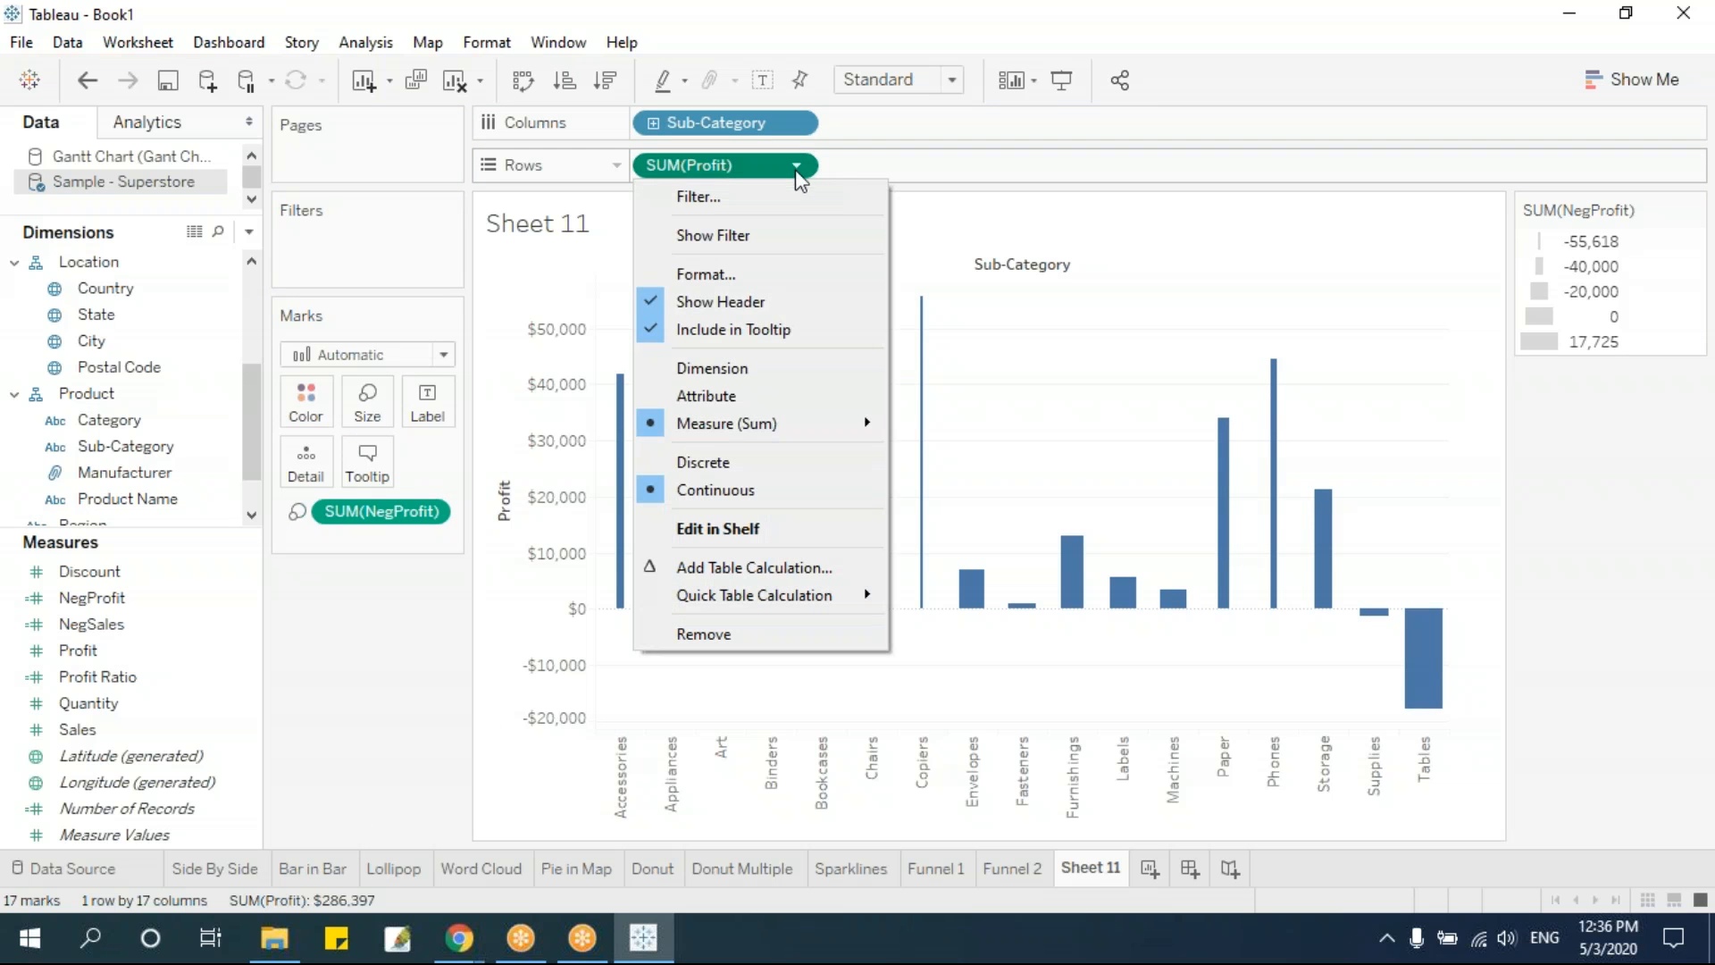
pyautogui.click(753, 567)
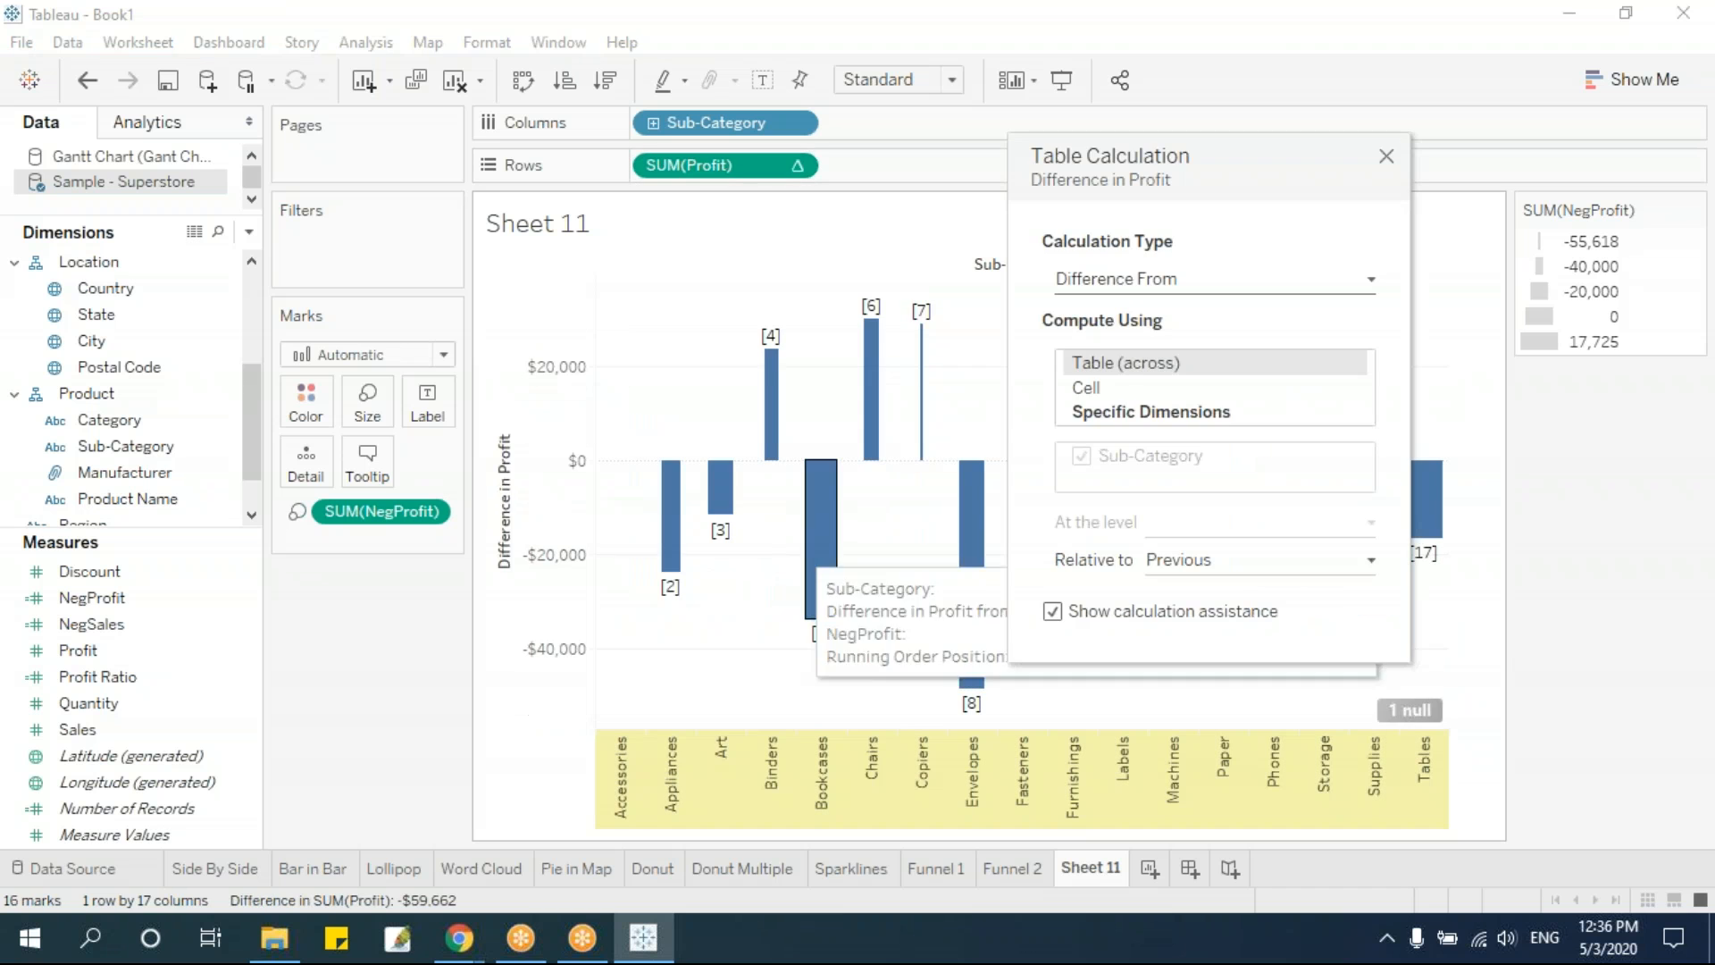
pyautogui.click(1278, 277)
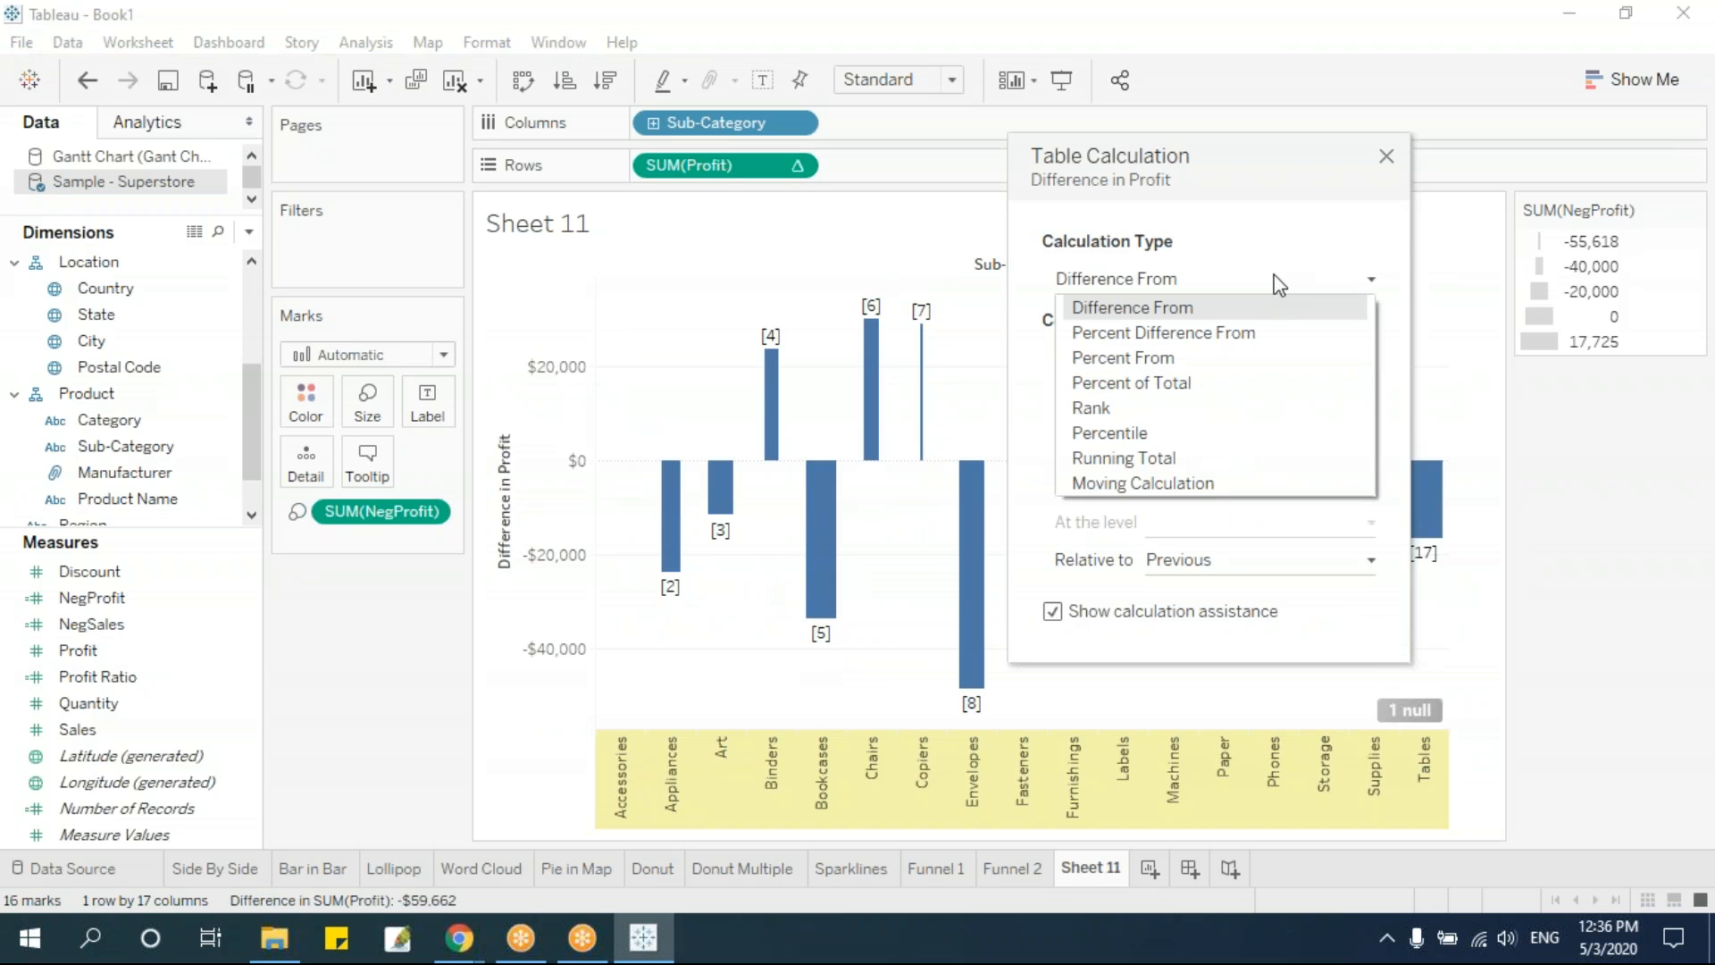
pyautogui.click(1187, 458)
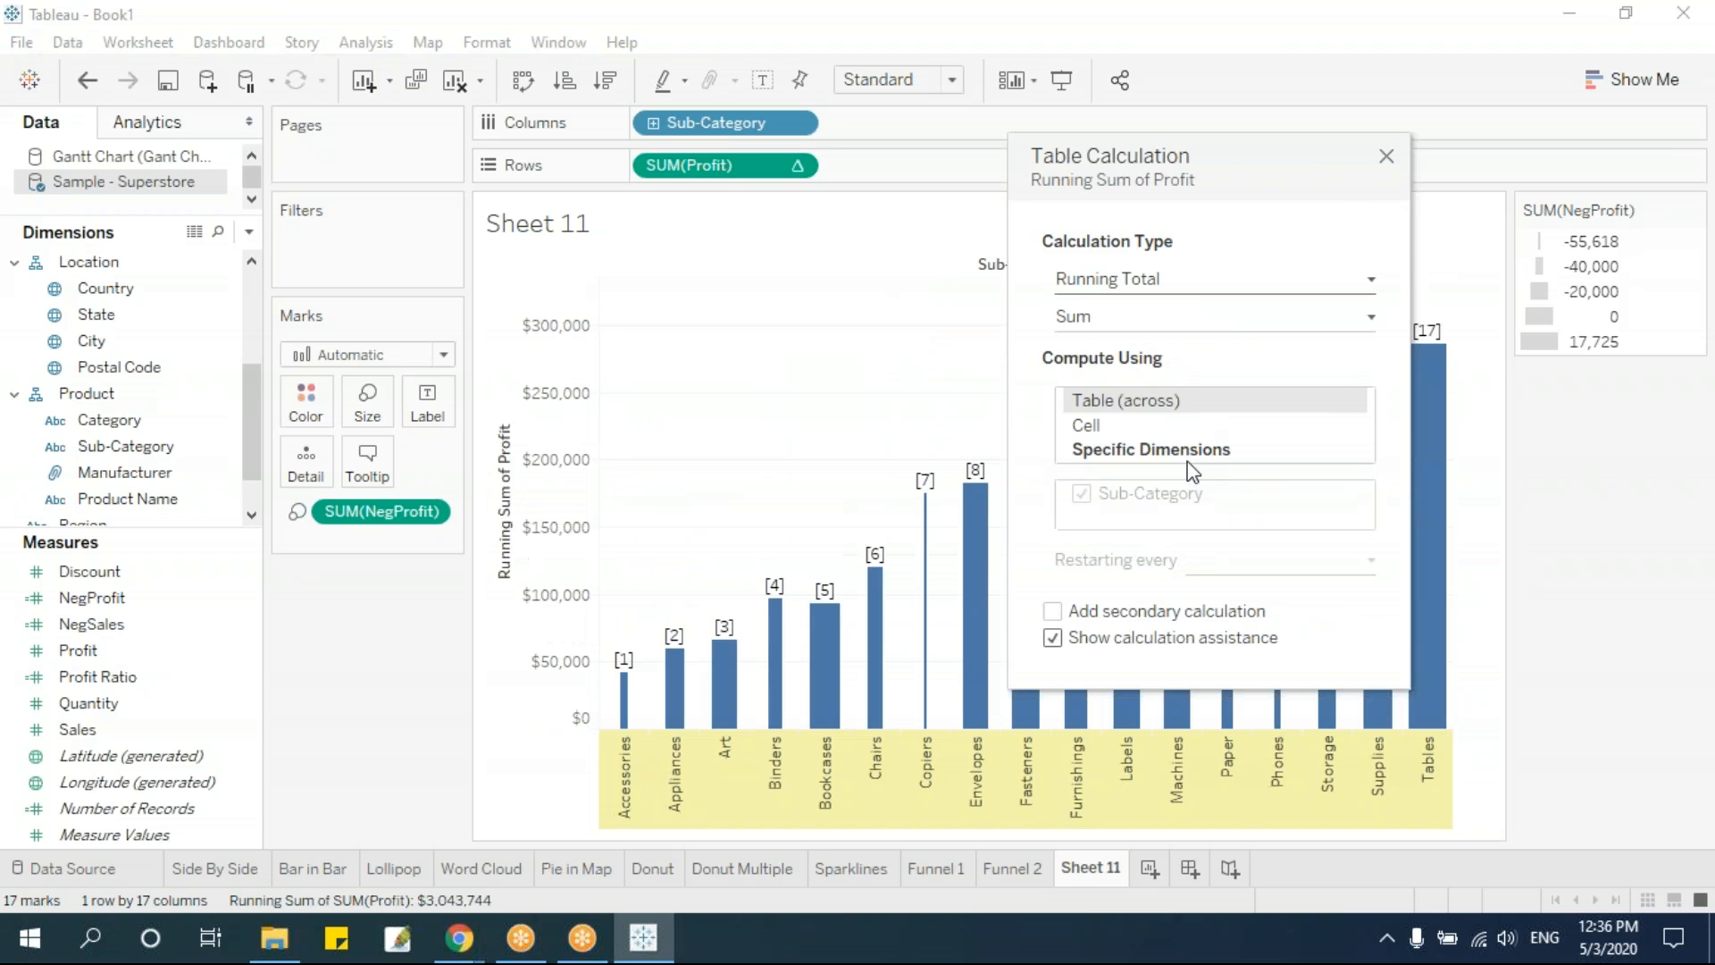
pyautogui.click(1393, 161)
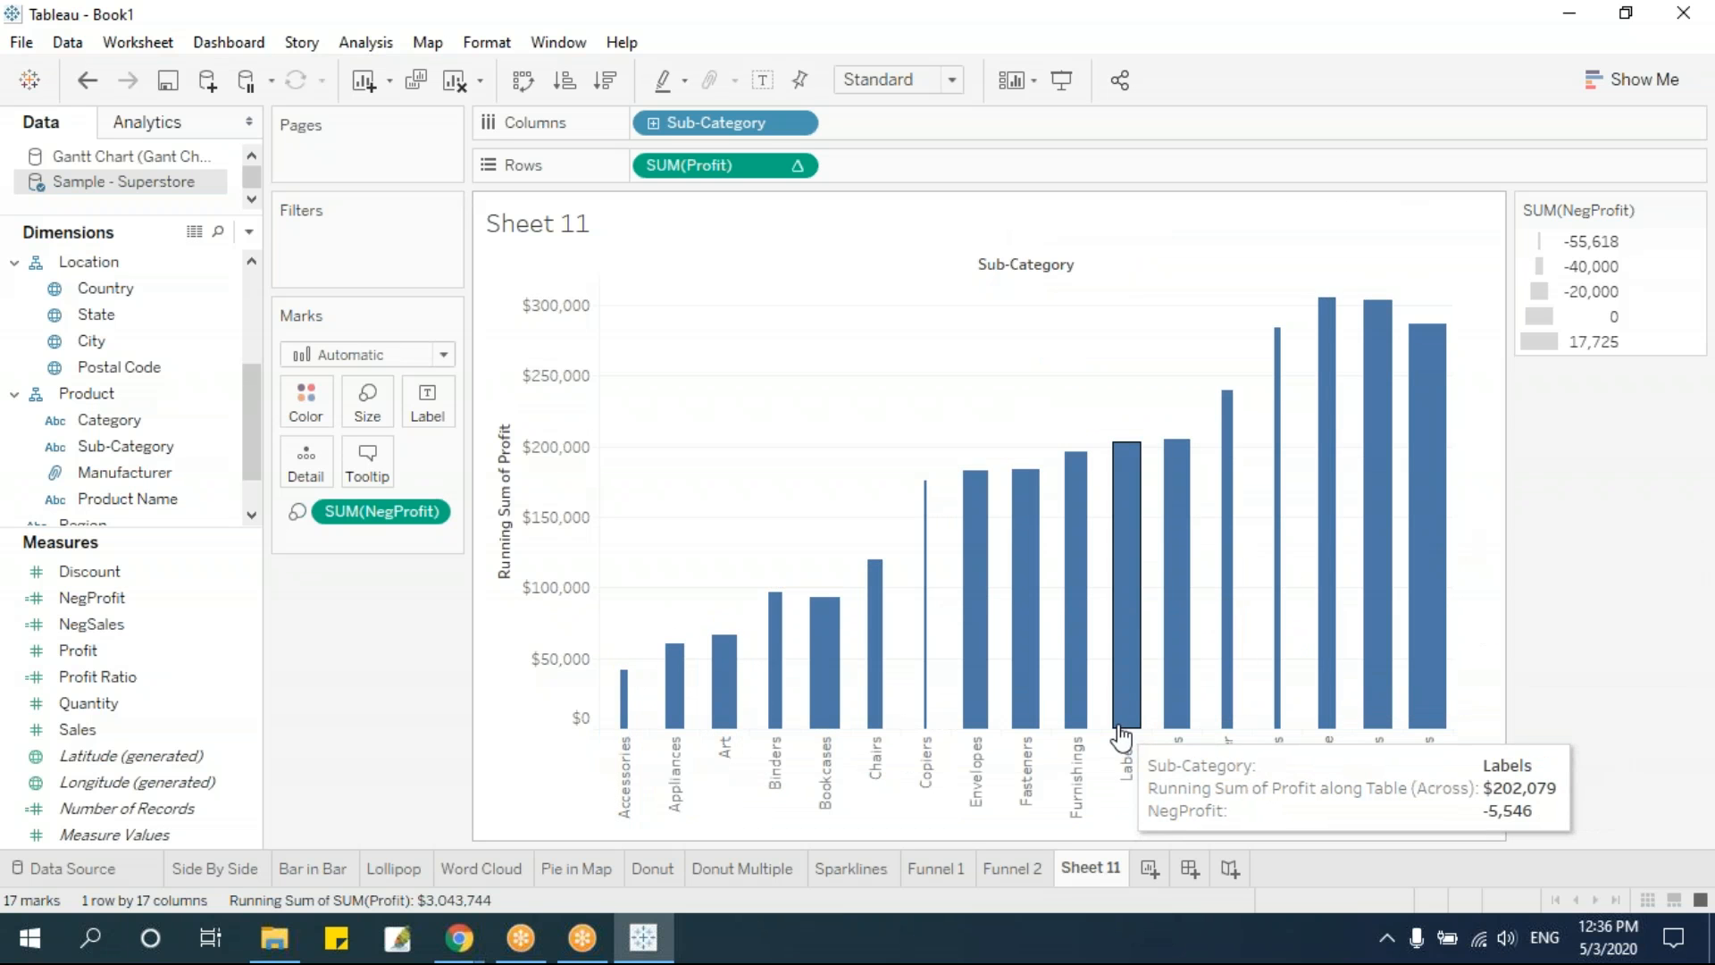
pyautogui.click(451, 353)
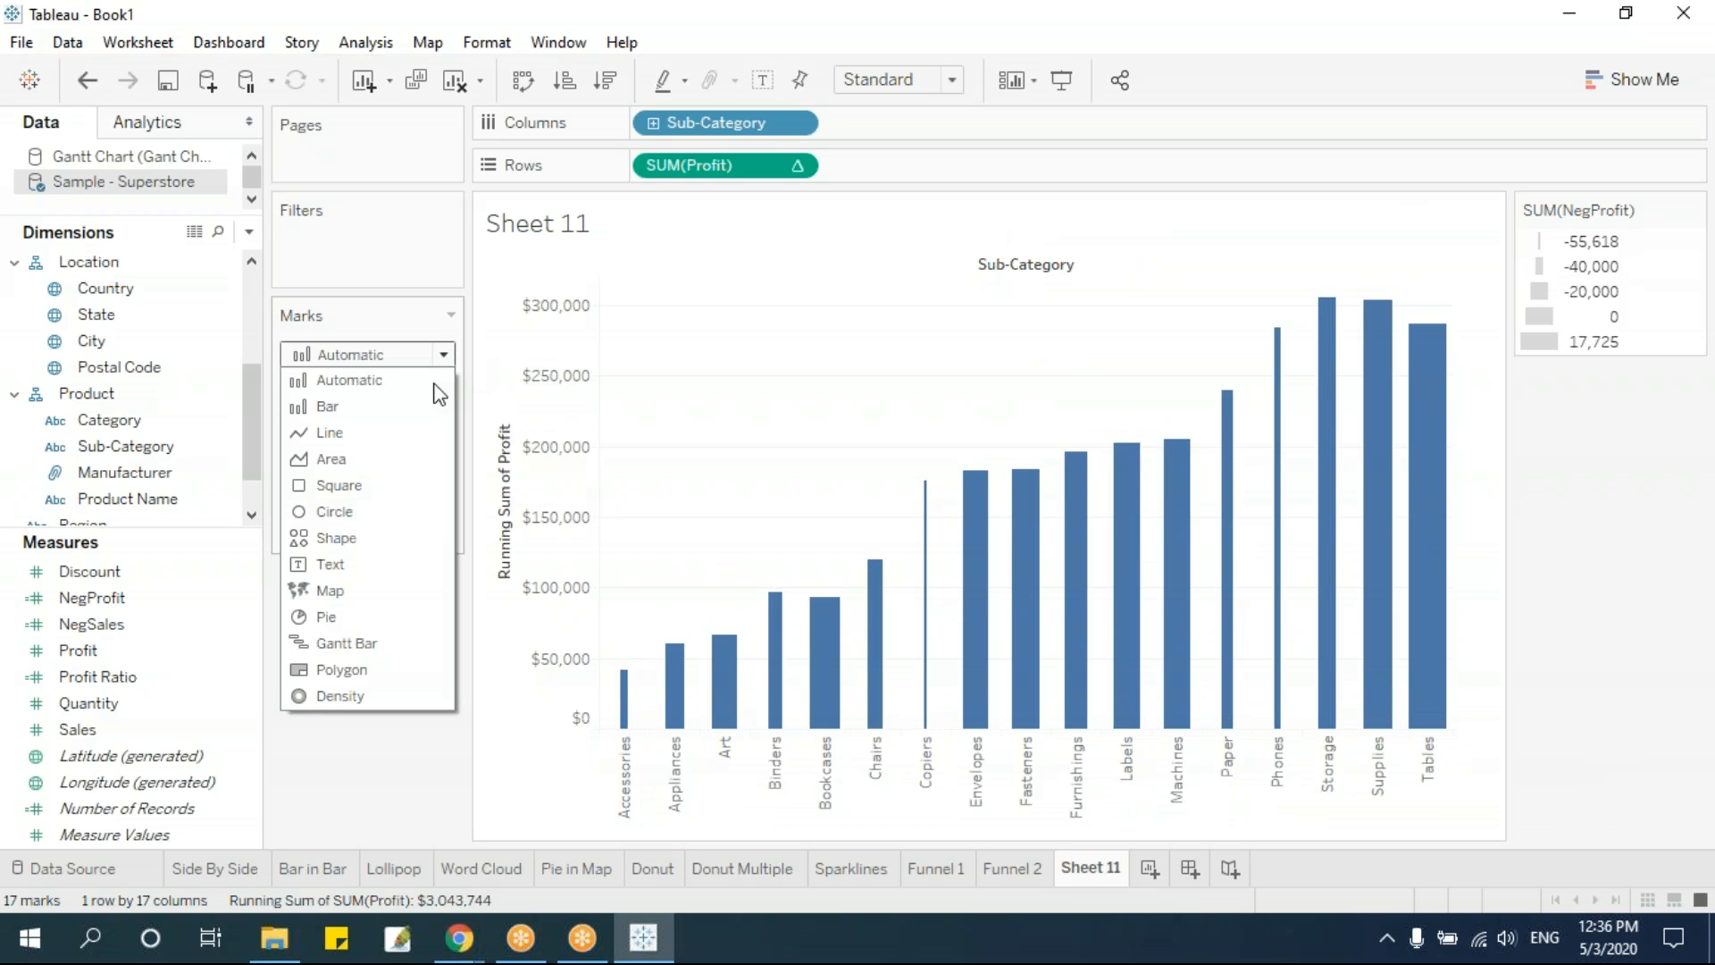
pyautogui.click(356, 641)
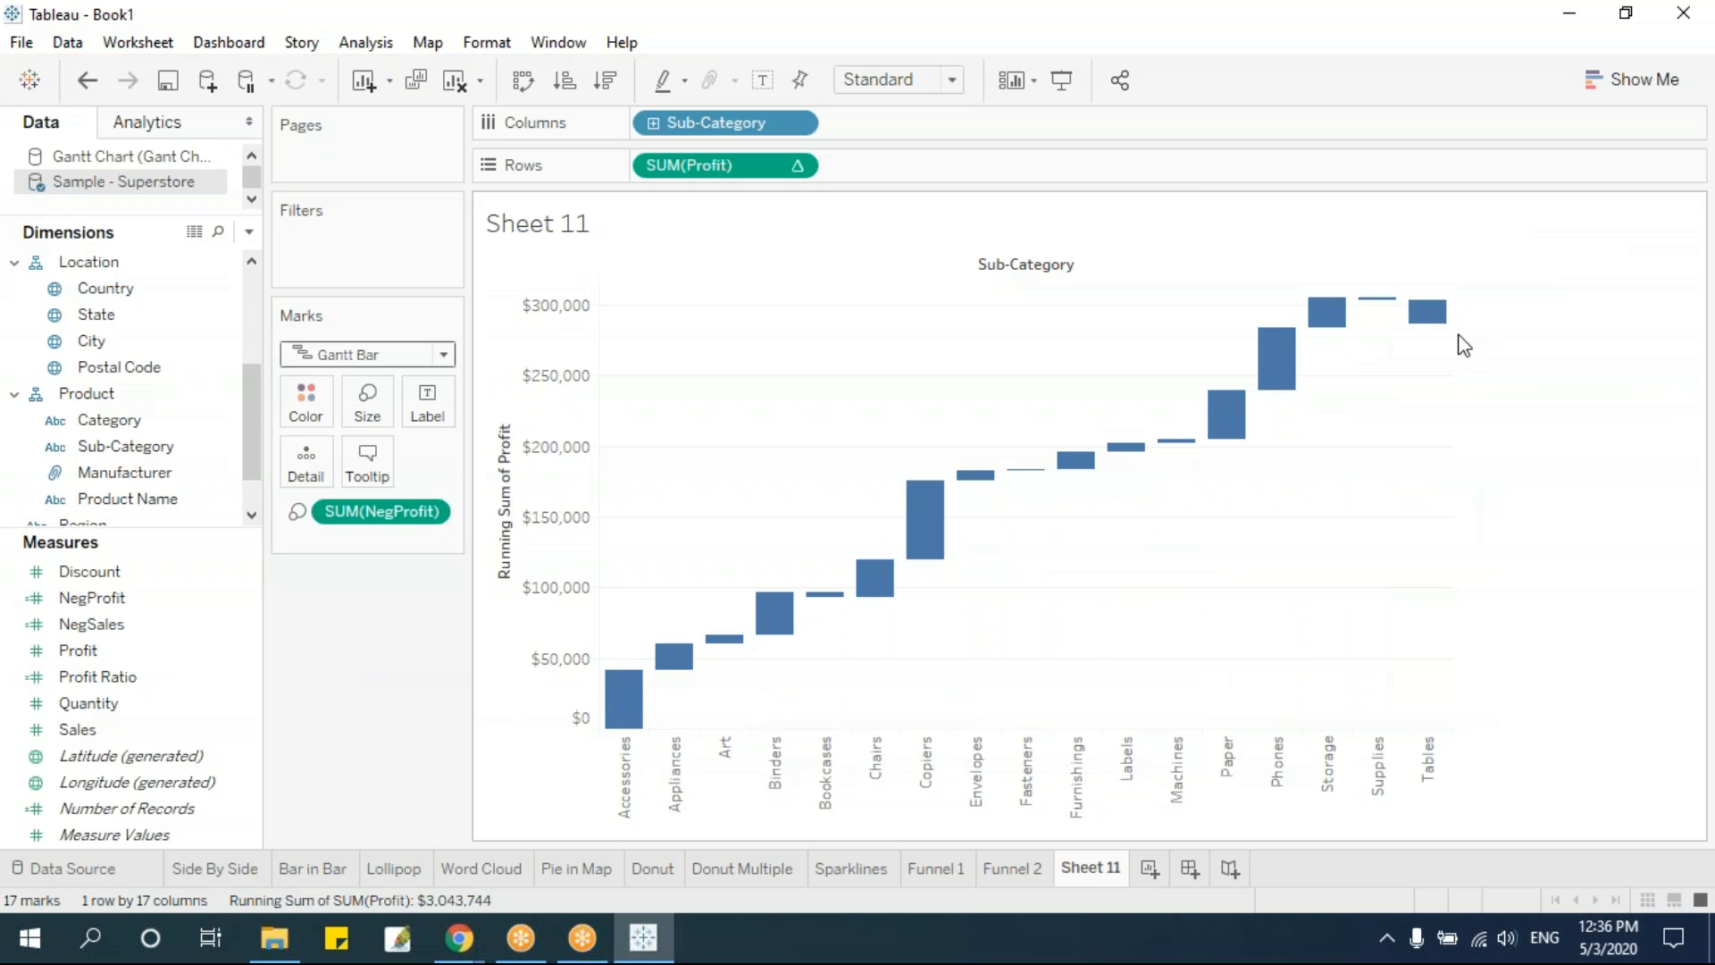
# Turn on column grand totals and set the row totals to appear on the left
pyautogui.click(374, 45)
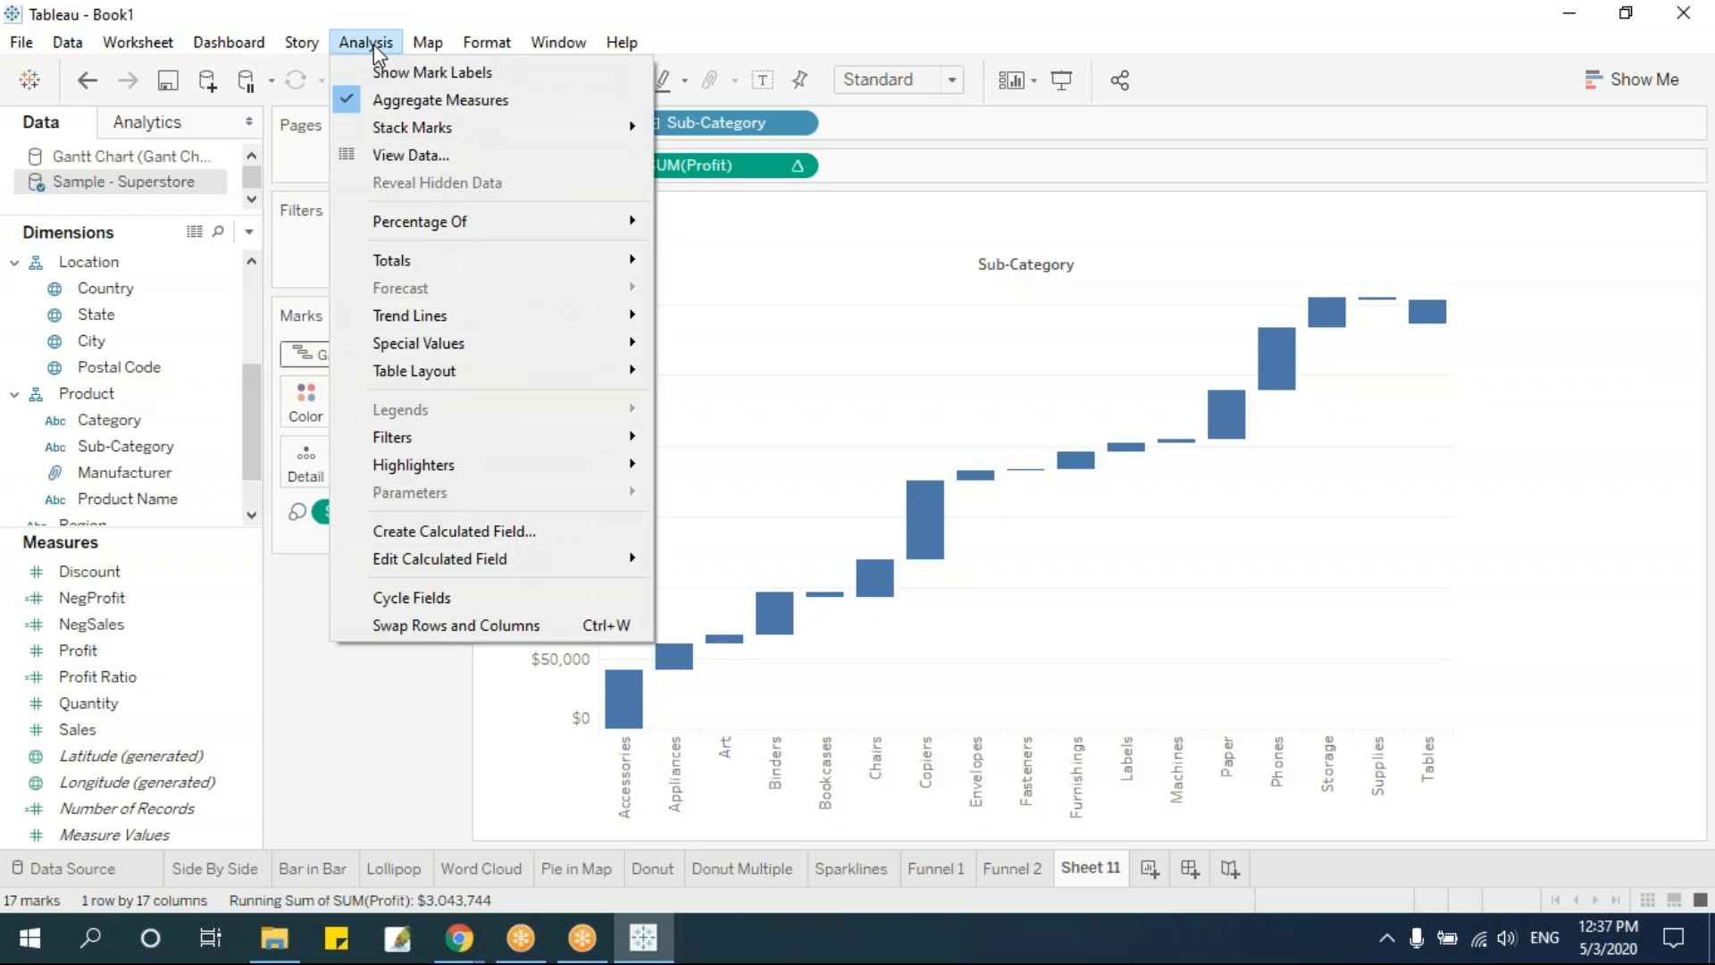
pyautogui.moveTo(440, 266)
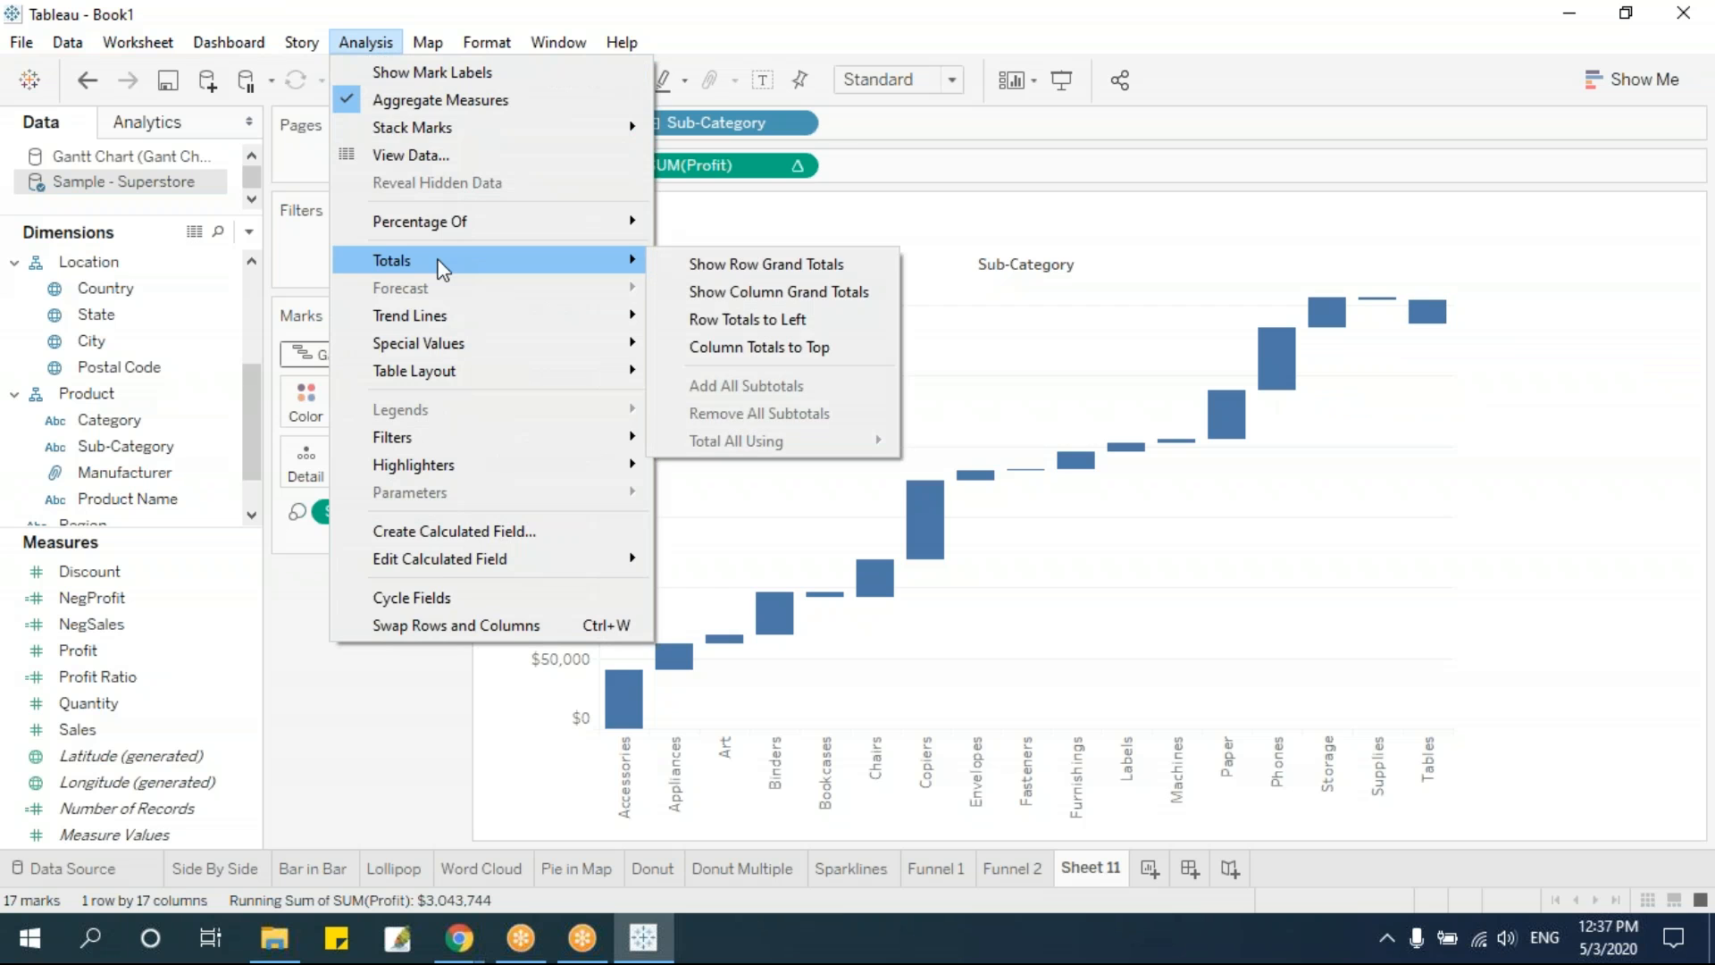
pyautogui.click(749, 293)
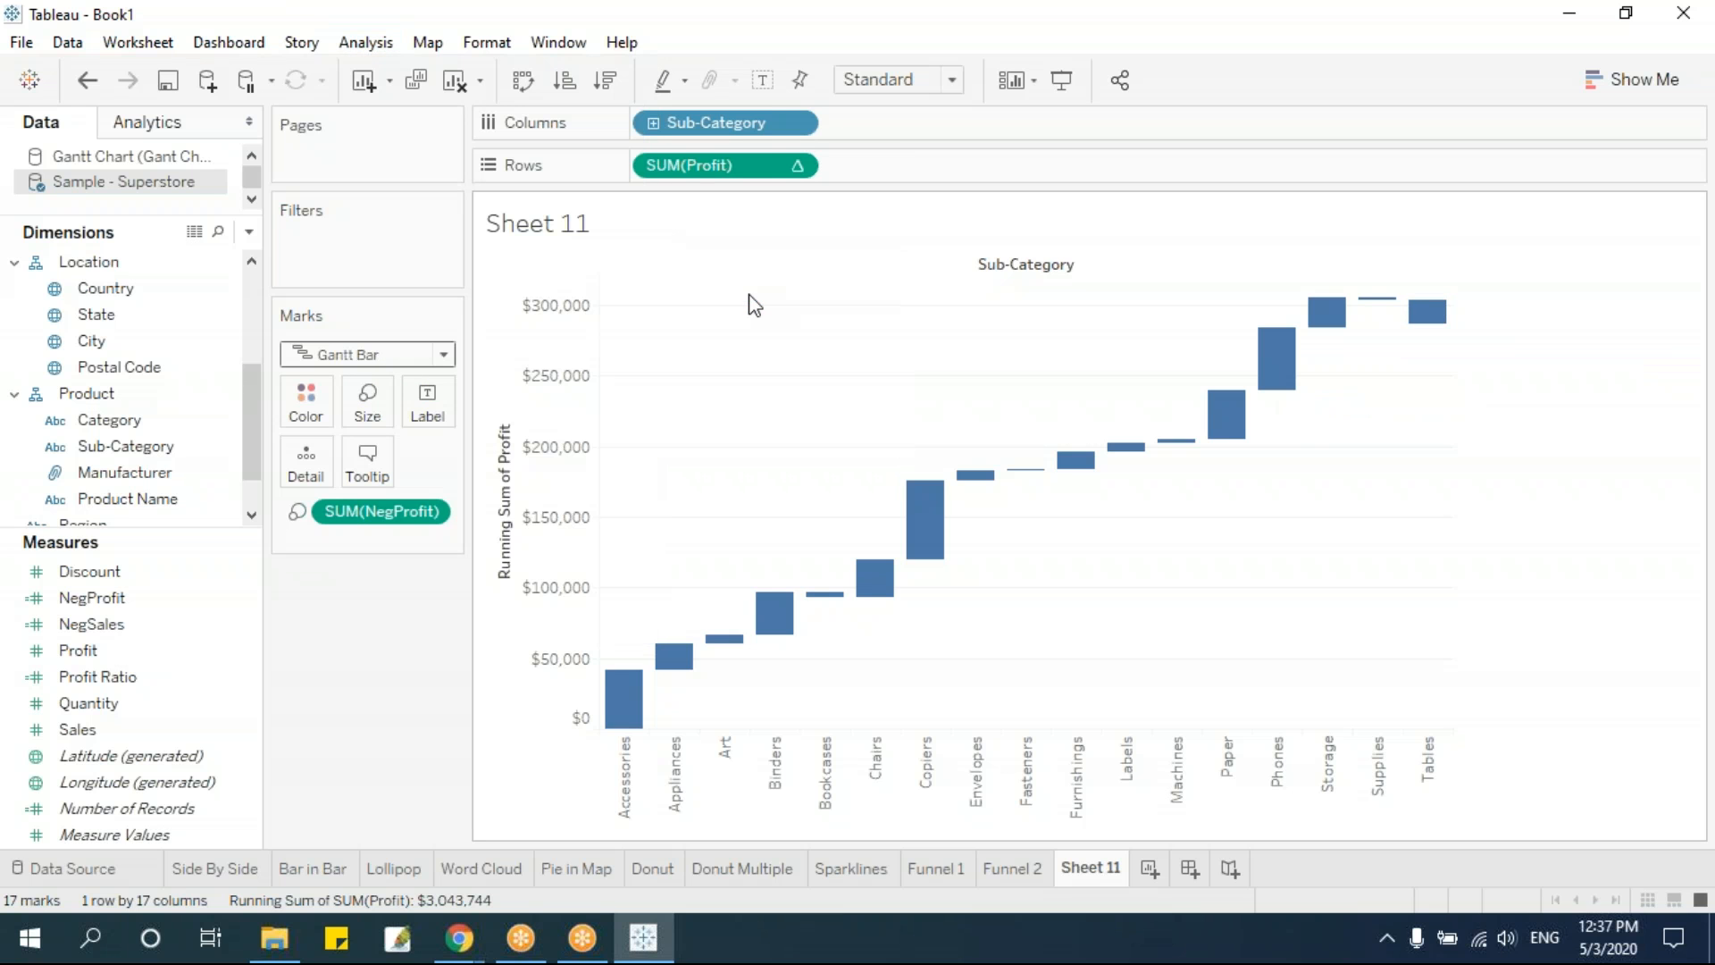
pyautogui.click(365, 42)
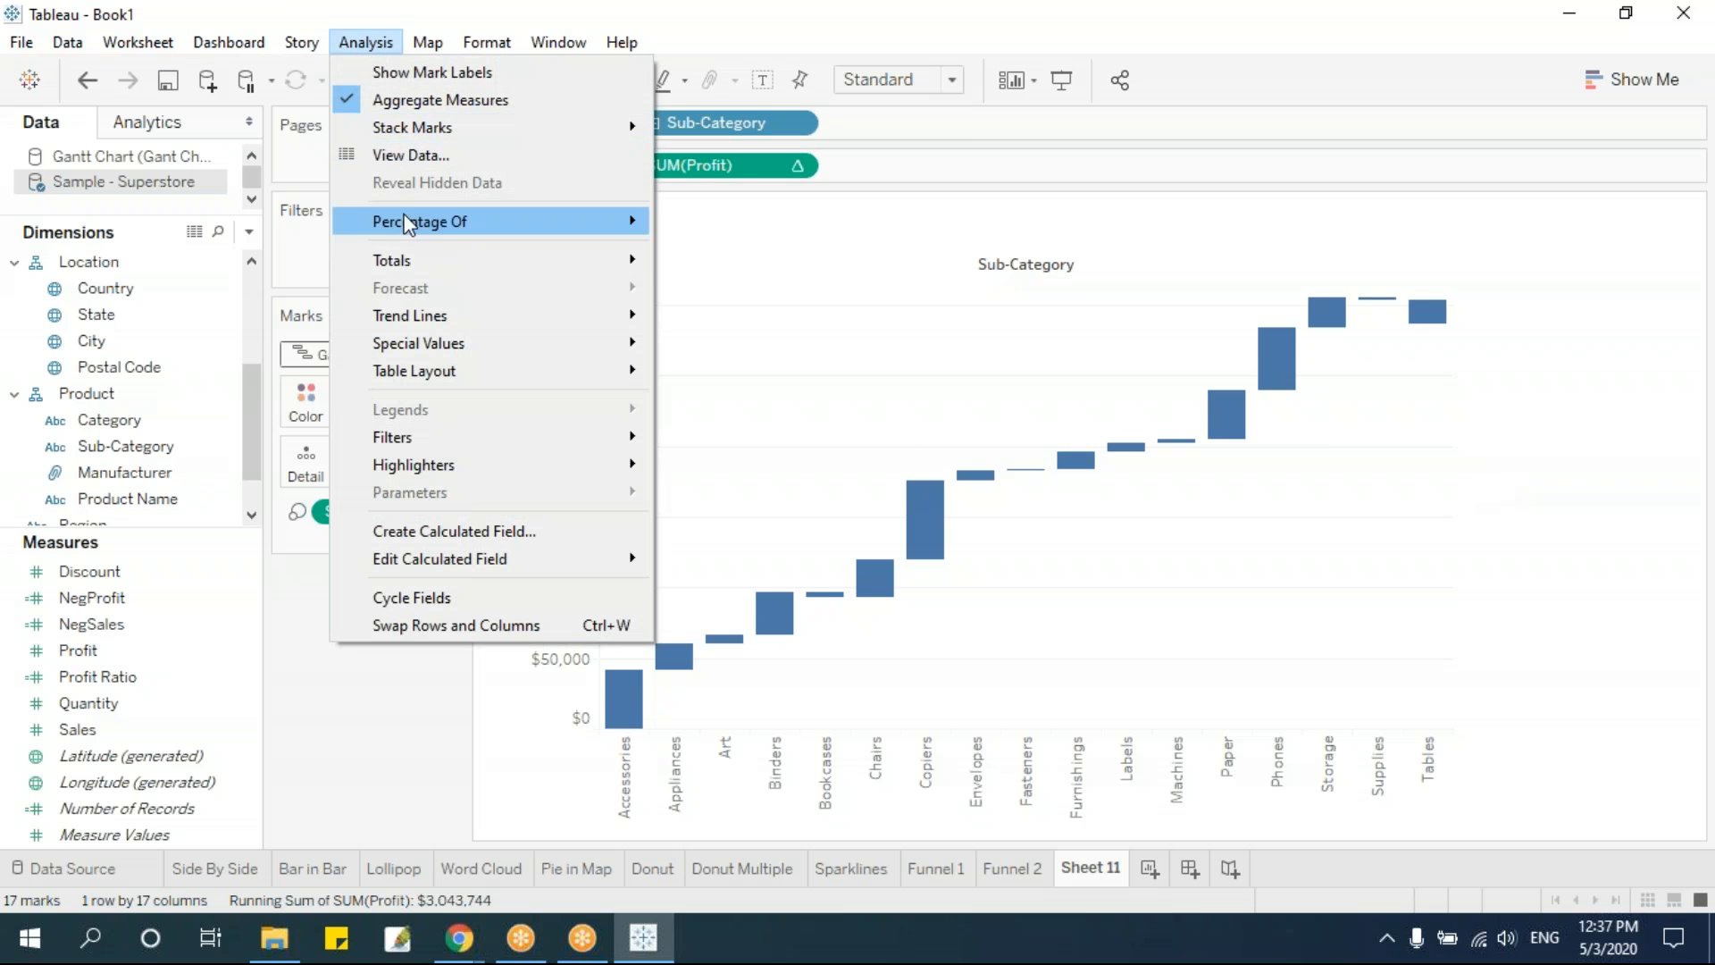
pyautogui.moveTo(577, 266)
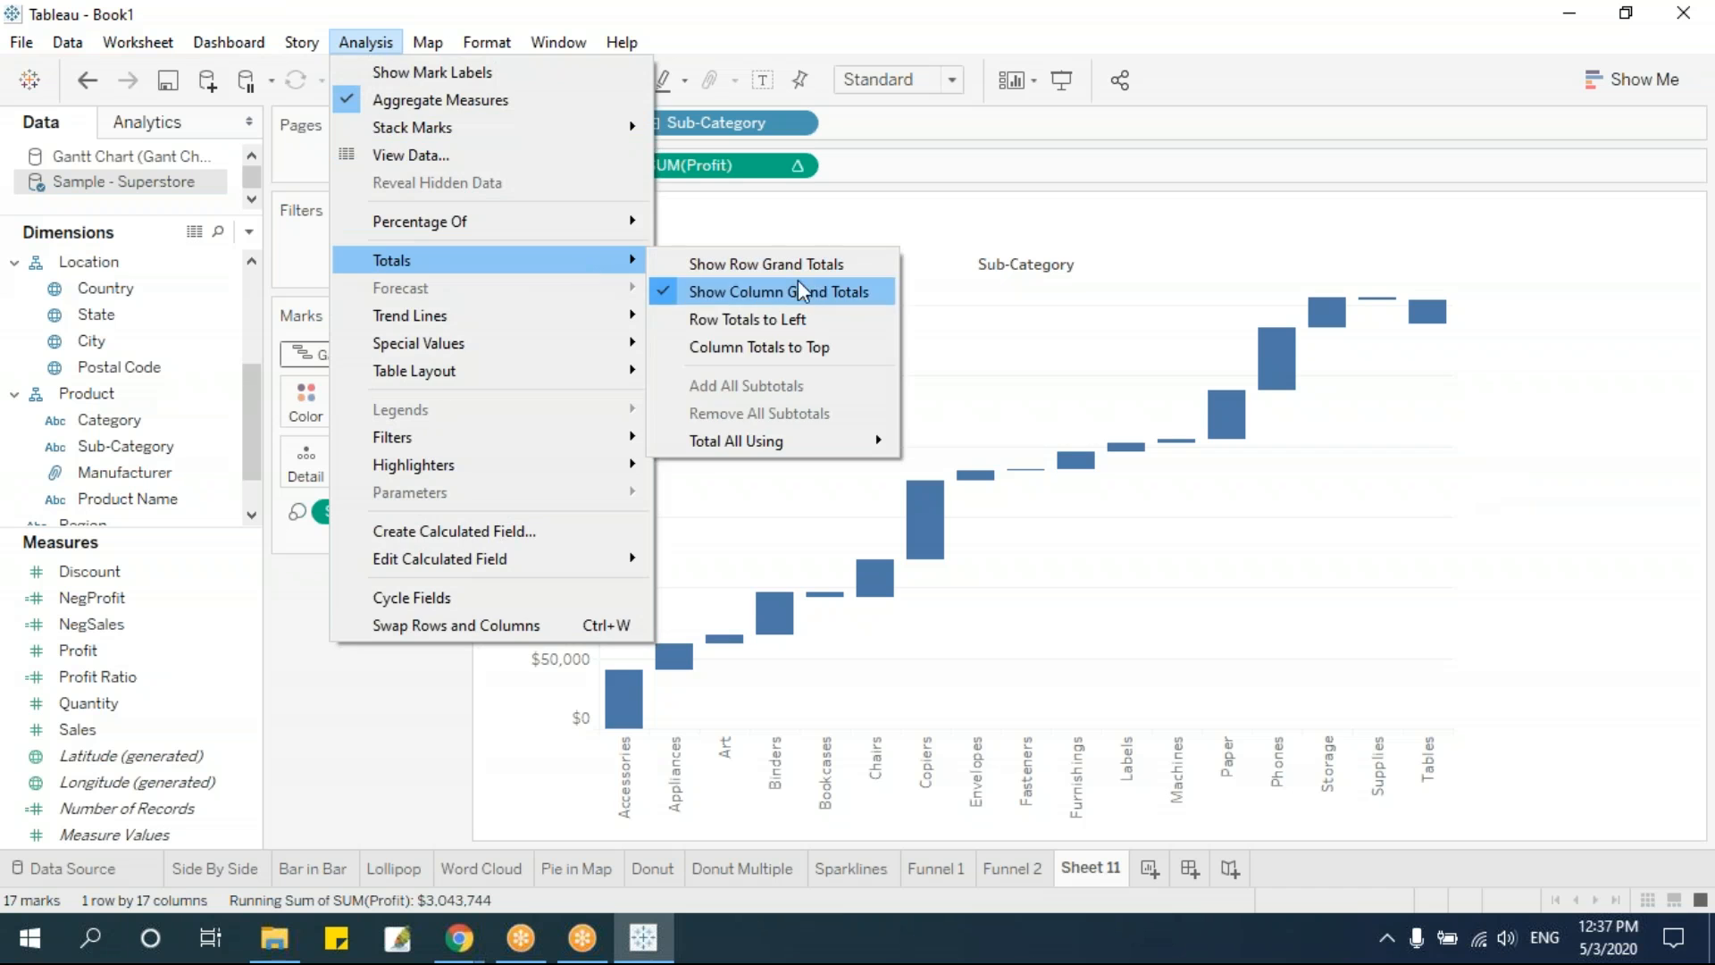
pyautogui.click(780, 319)
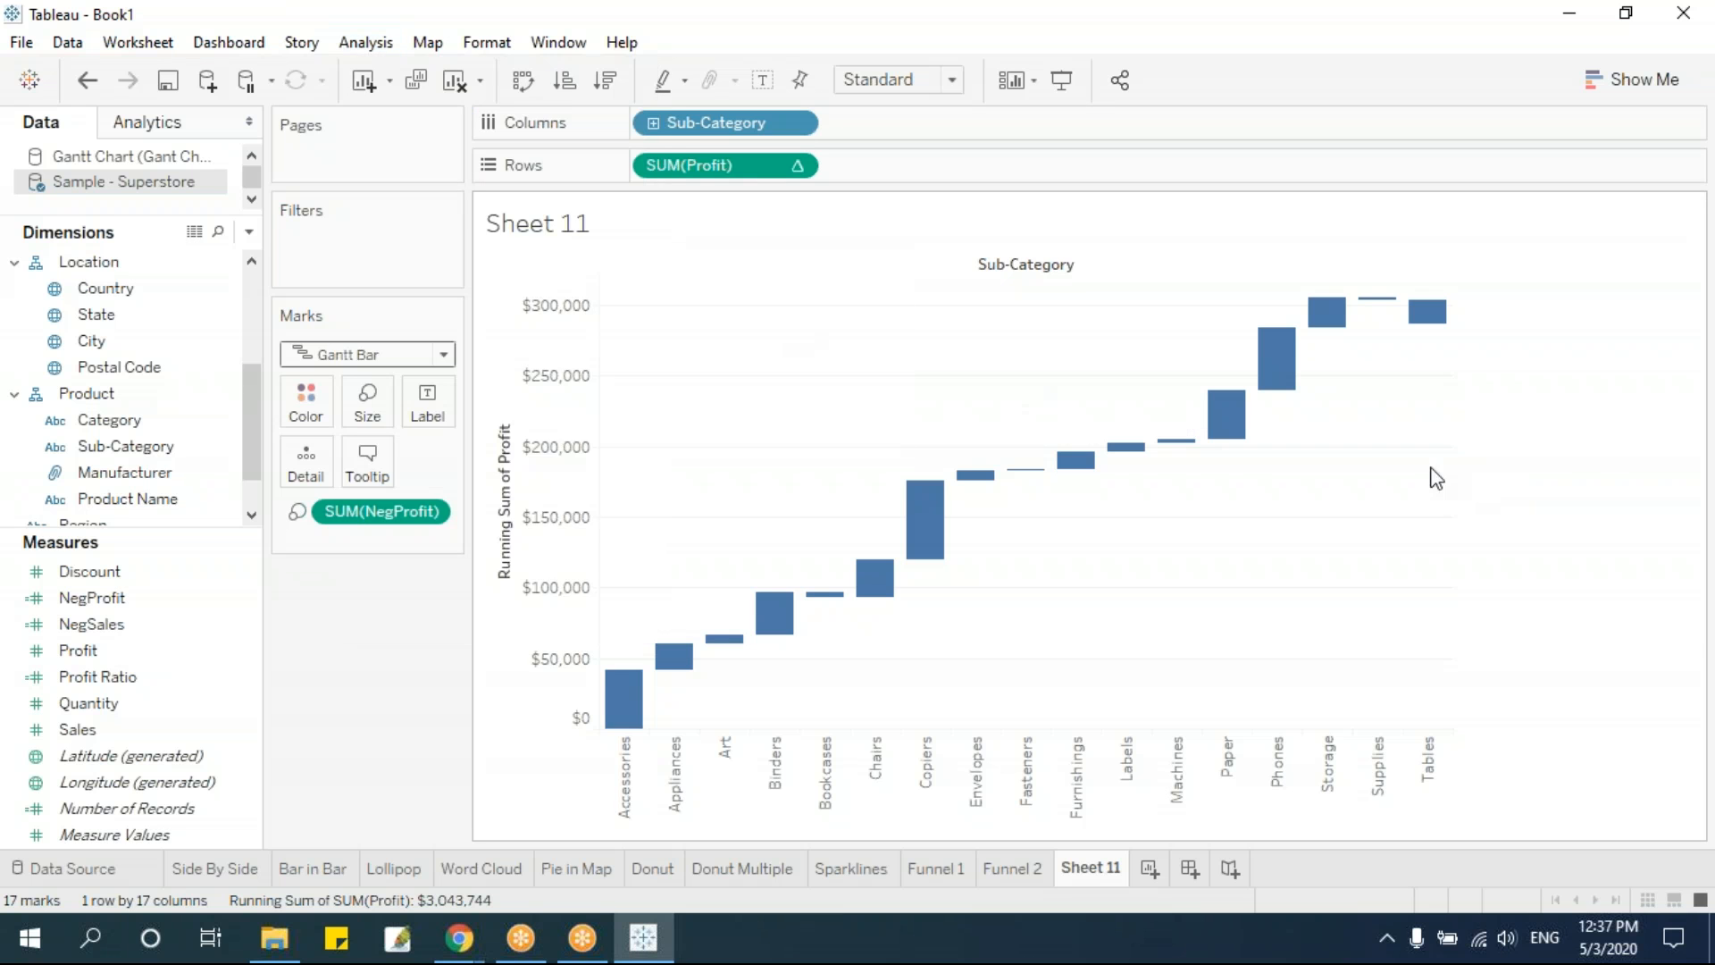
# Show row grand totals and turn off the option that places row totals on the left
pyautogui.click(370, 44)
pyautogui.moveTo(418, 264)
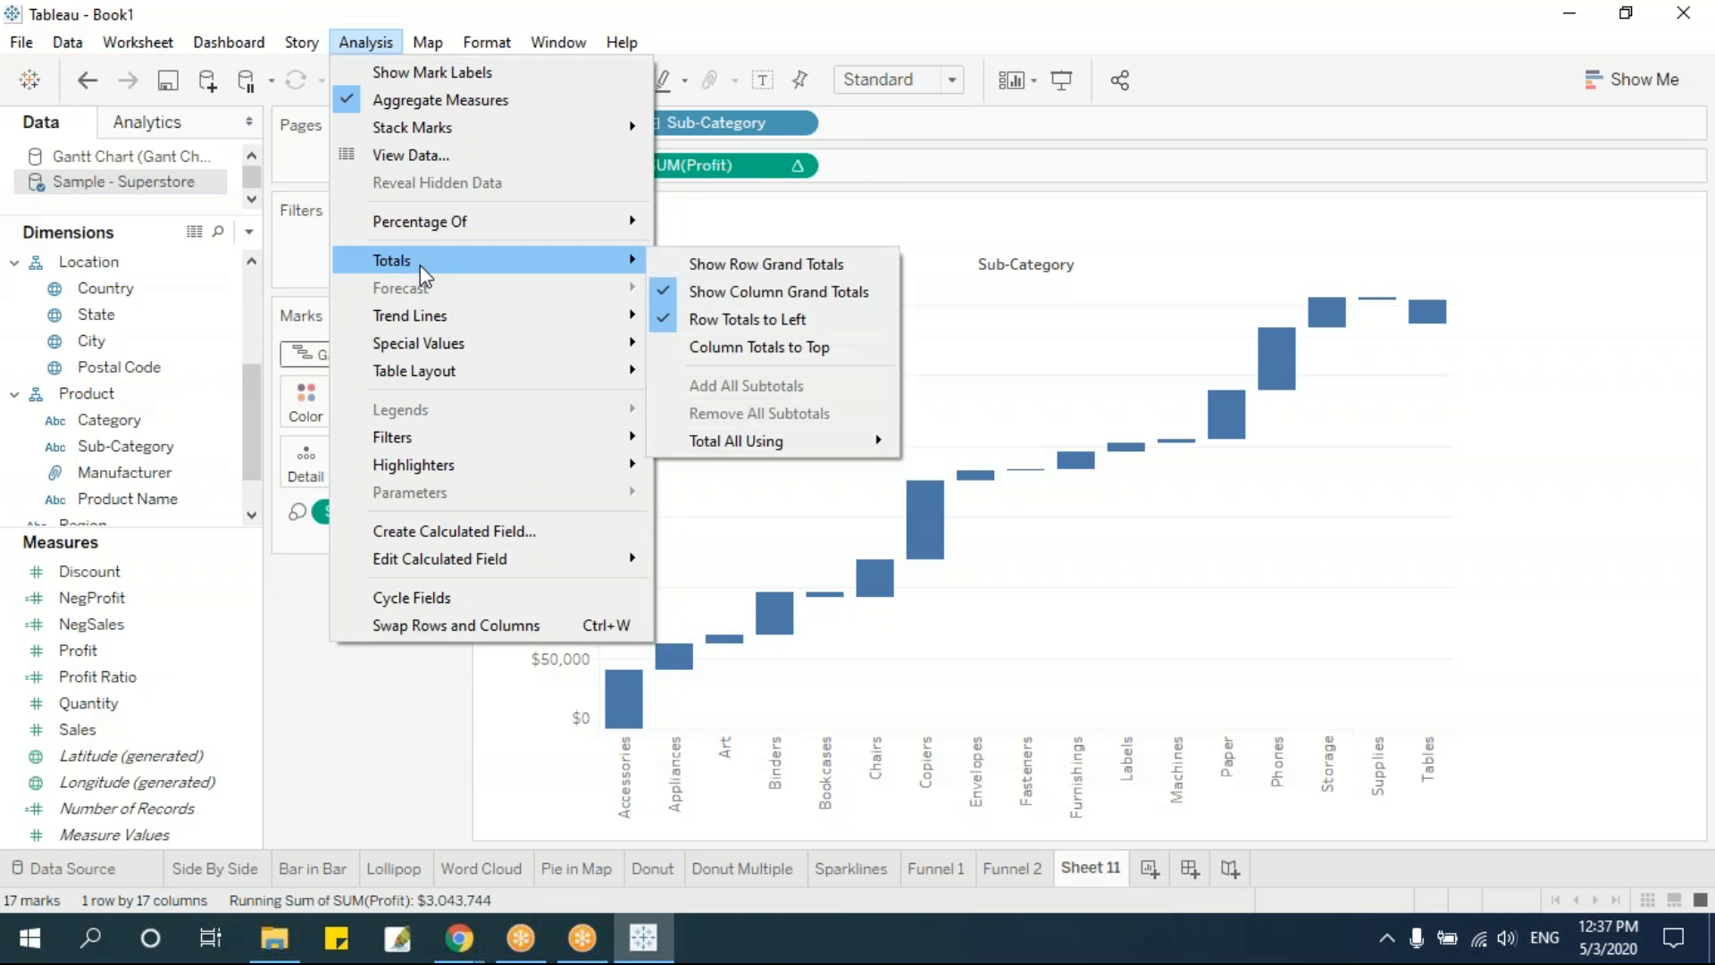
pyautogui.click(718, 259)
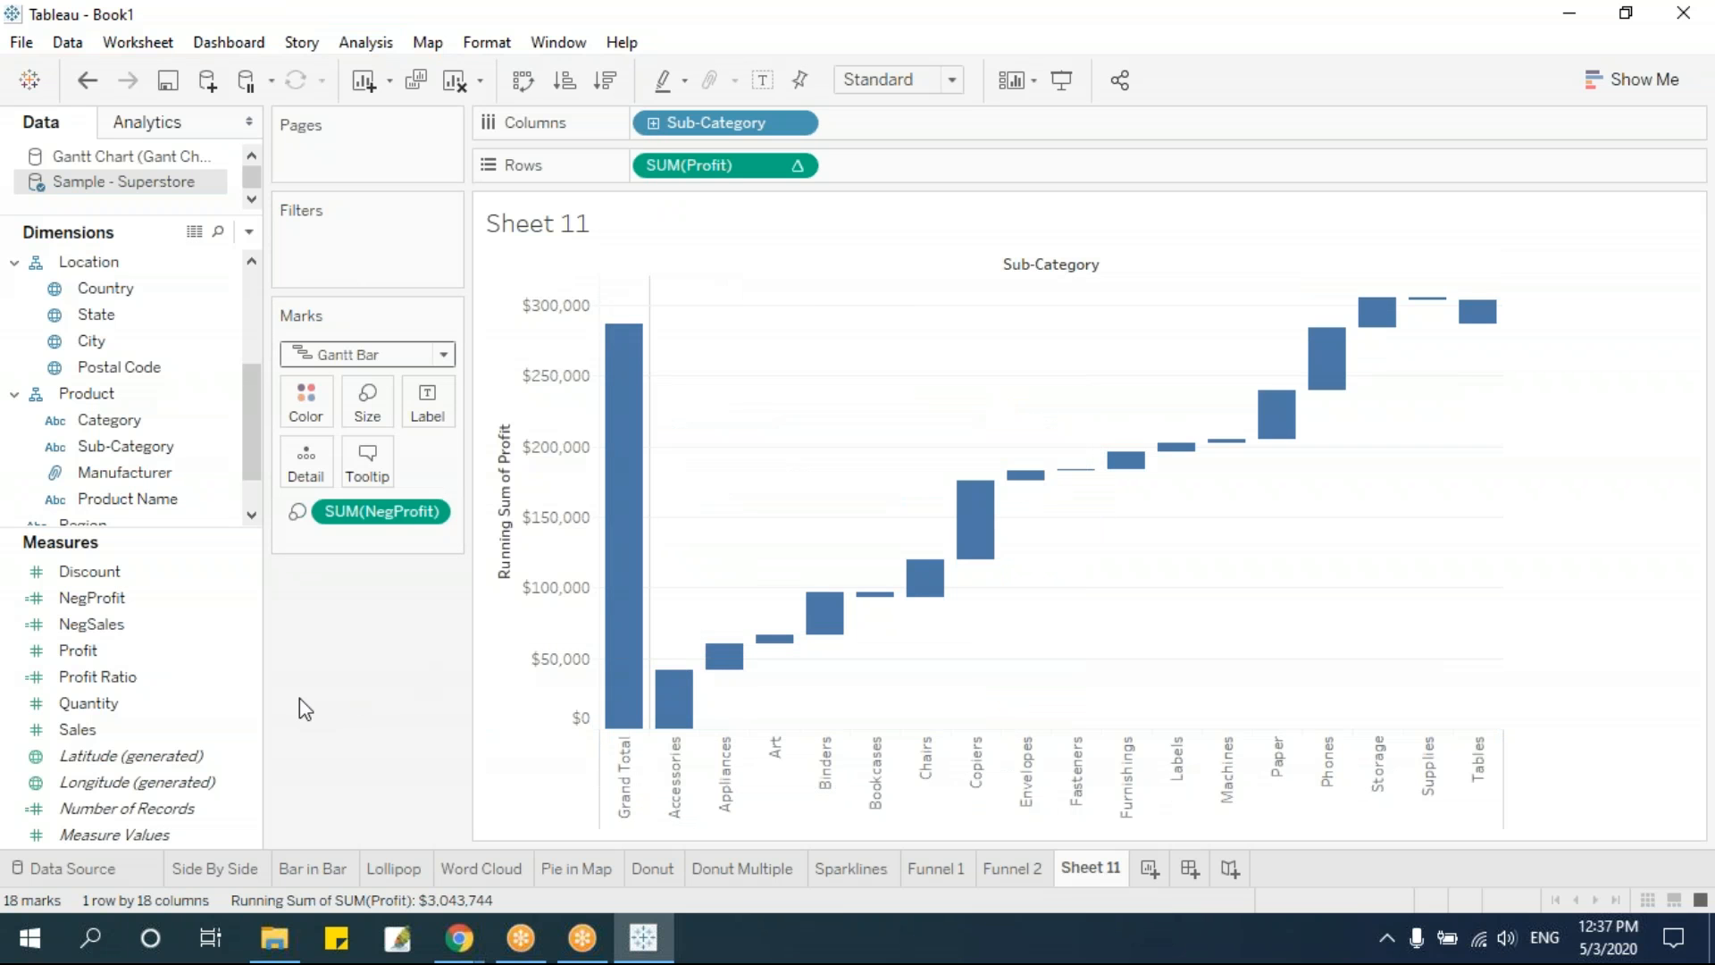
pyautogui.click(364, 43)
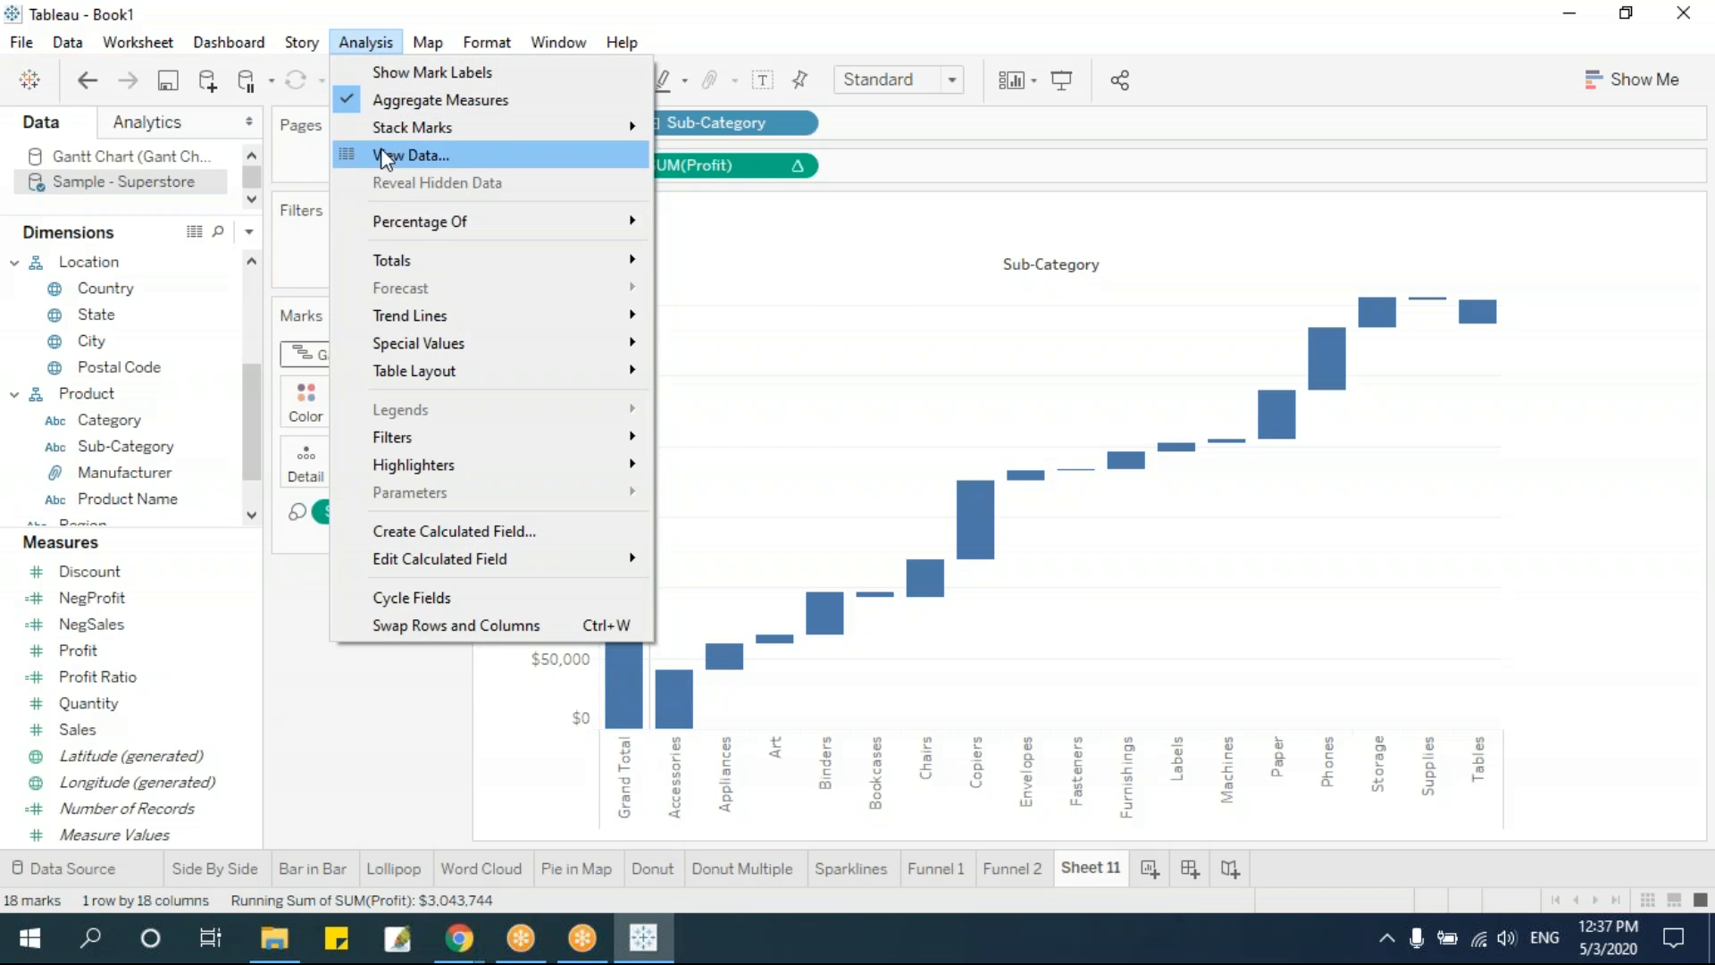
pyautogui.moveTo(395, 259)
pyautogui.click(759, 318)
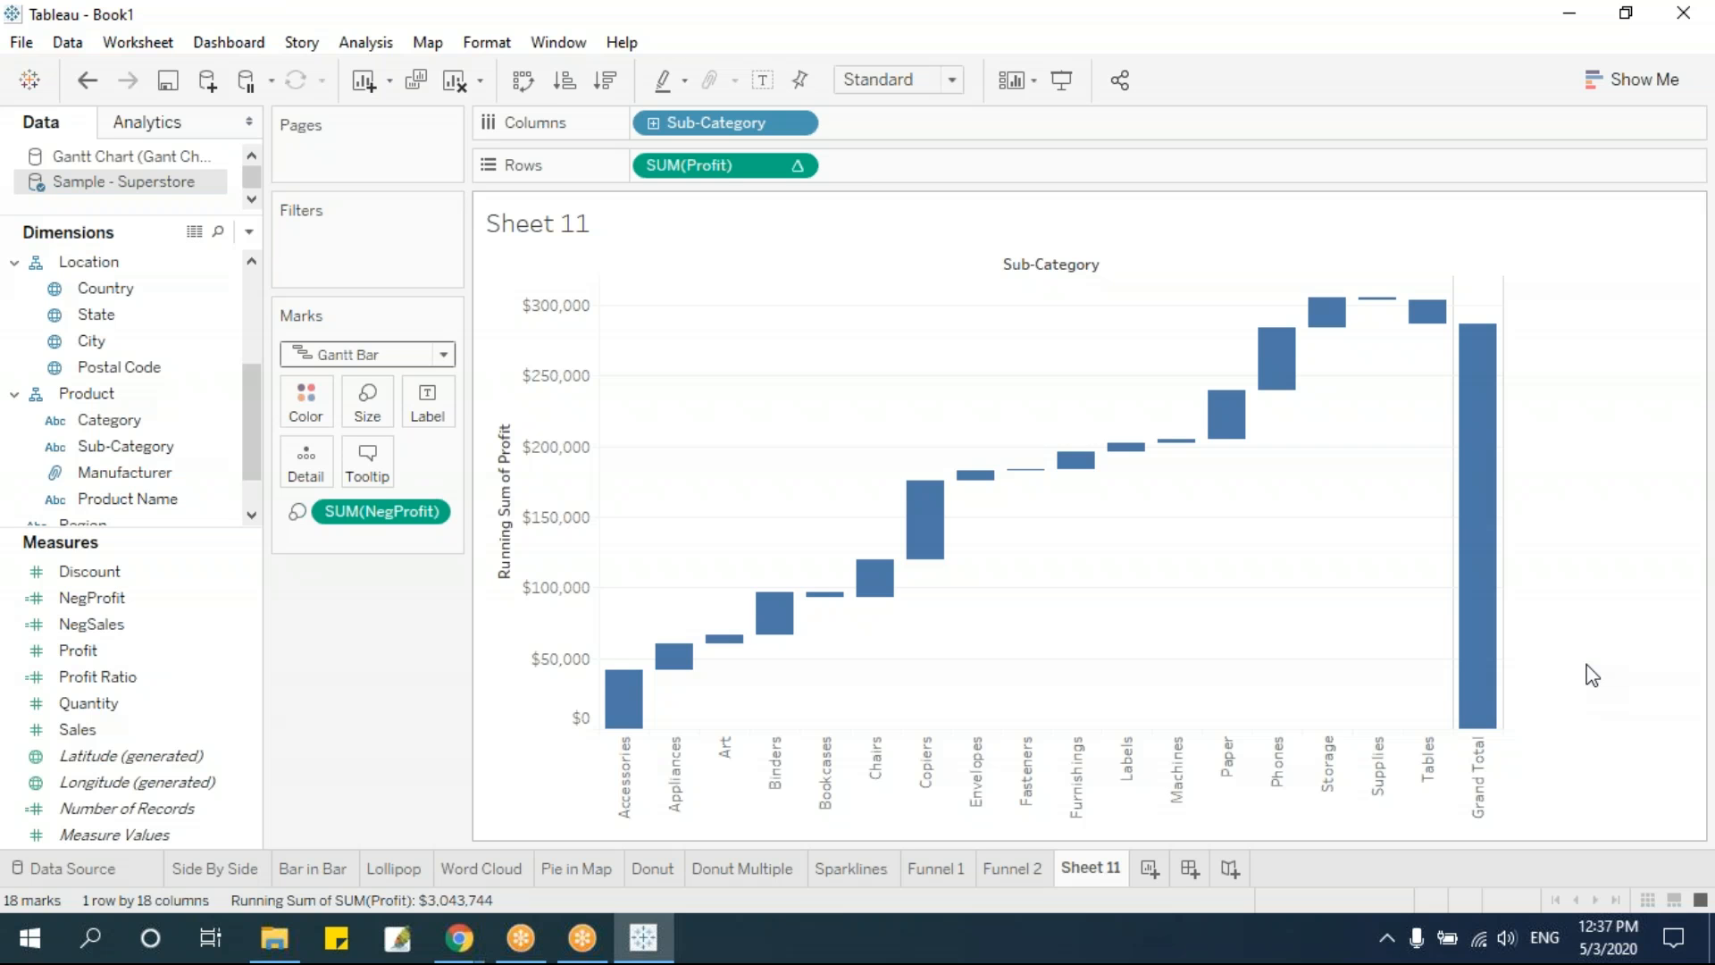
# Rename the Sheet 11 worksheet as WaterFall and add a new worksheet after it
pyautogui.doubleClick(1110, 876)
pyautogui.write('WaterFall')
pyautogui.press('Return')
pyautogui.click(1173, 868)
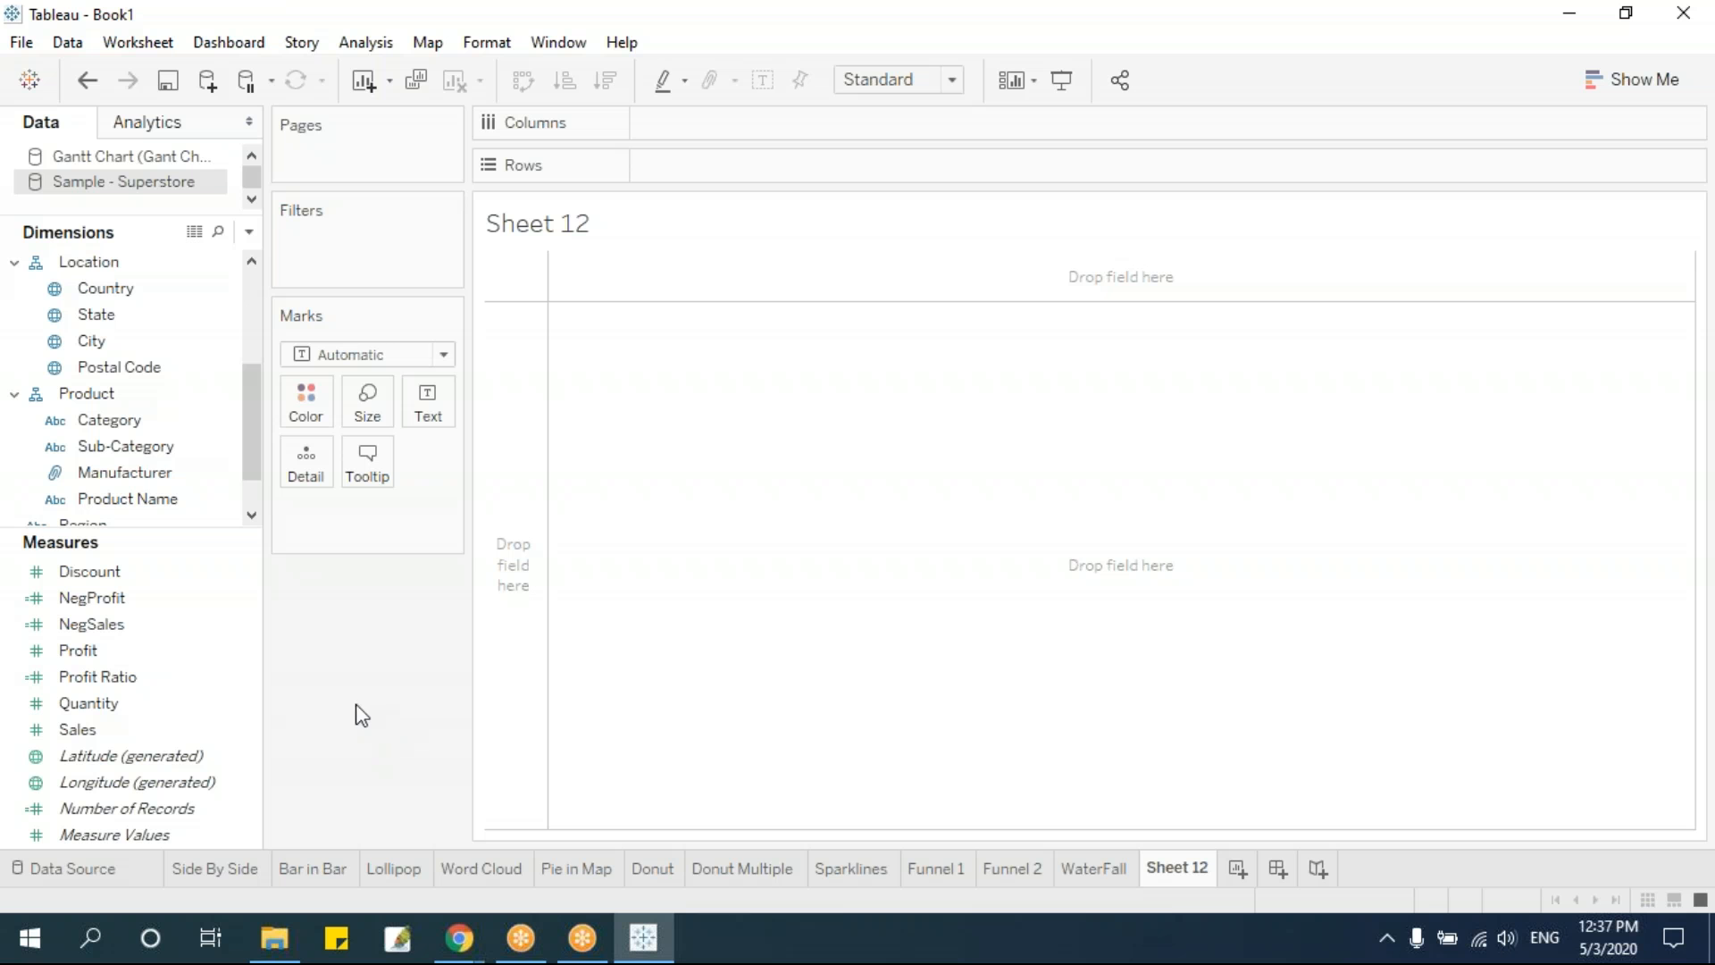
# Switch to the Gantt Chart (Gant Chart) data source and examine its Task, Start Date and Duration records
pyautogui.click(83, 876)
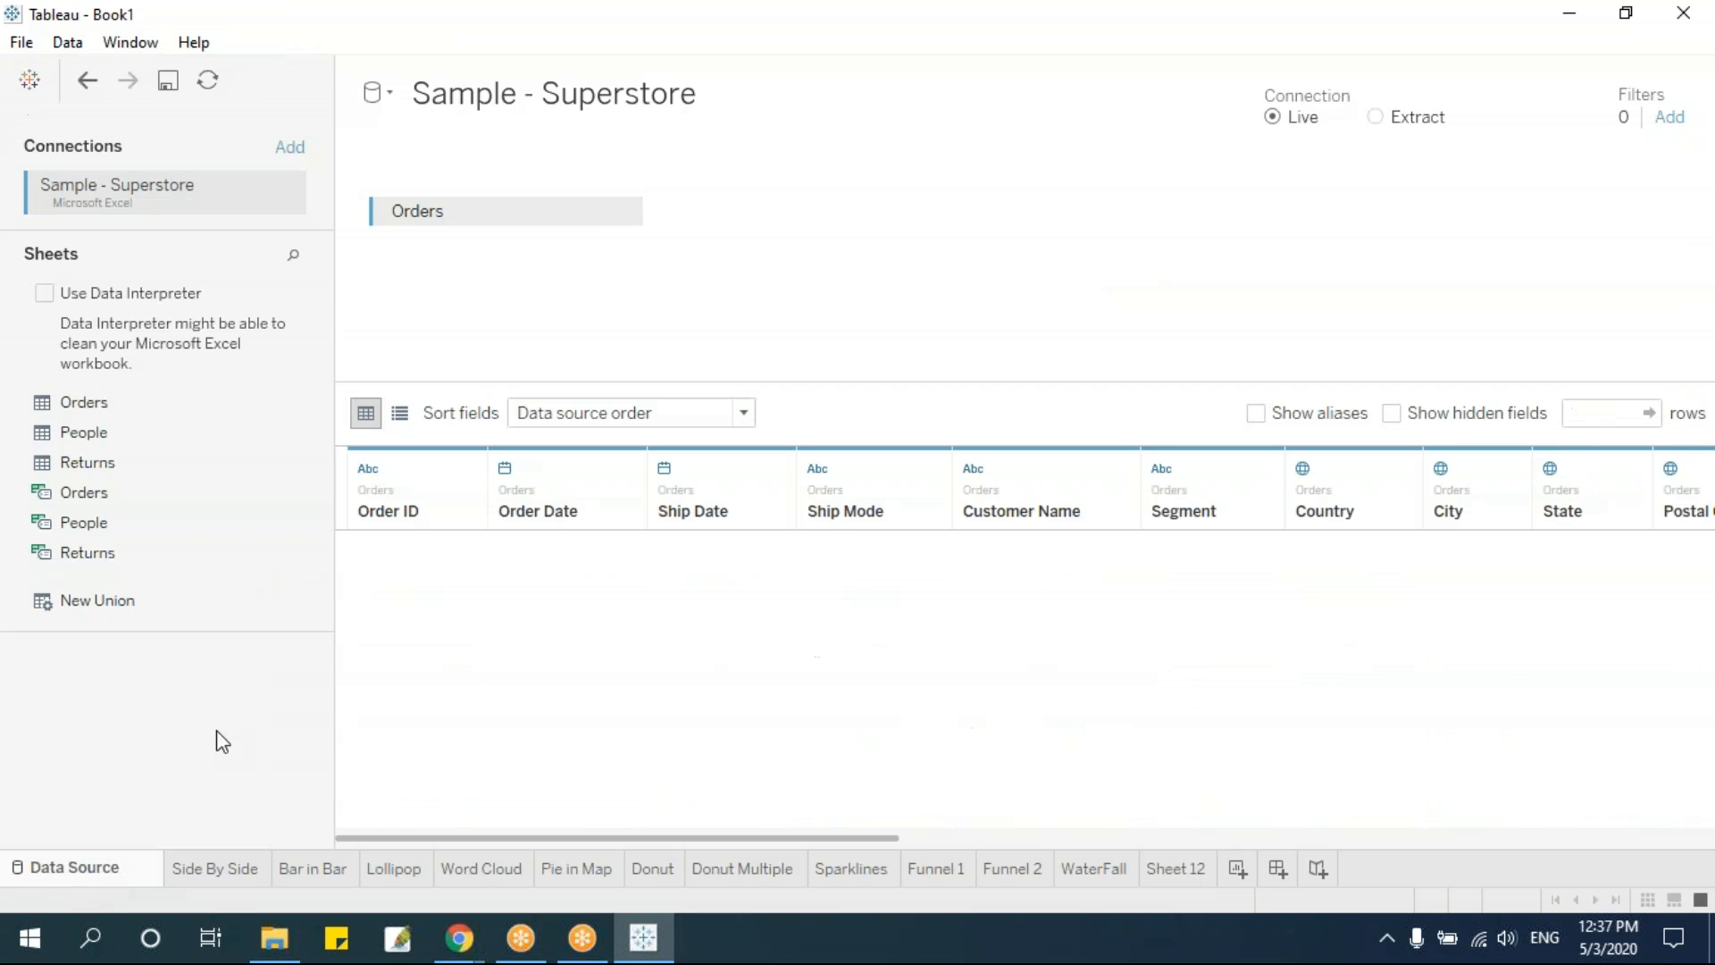
pyautogui.click(213, 871)
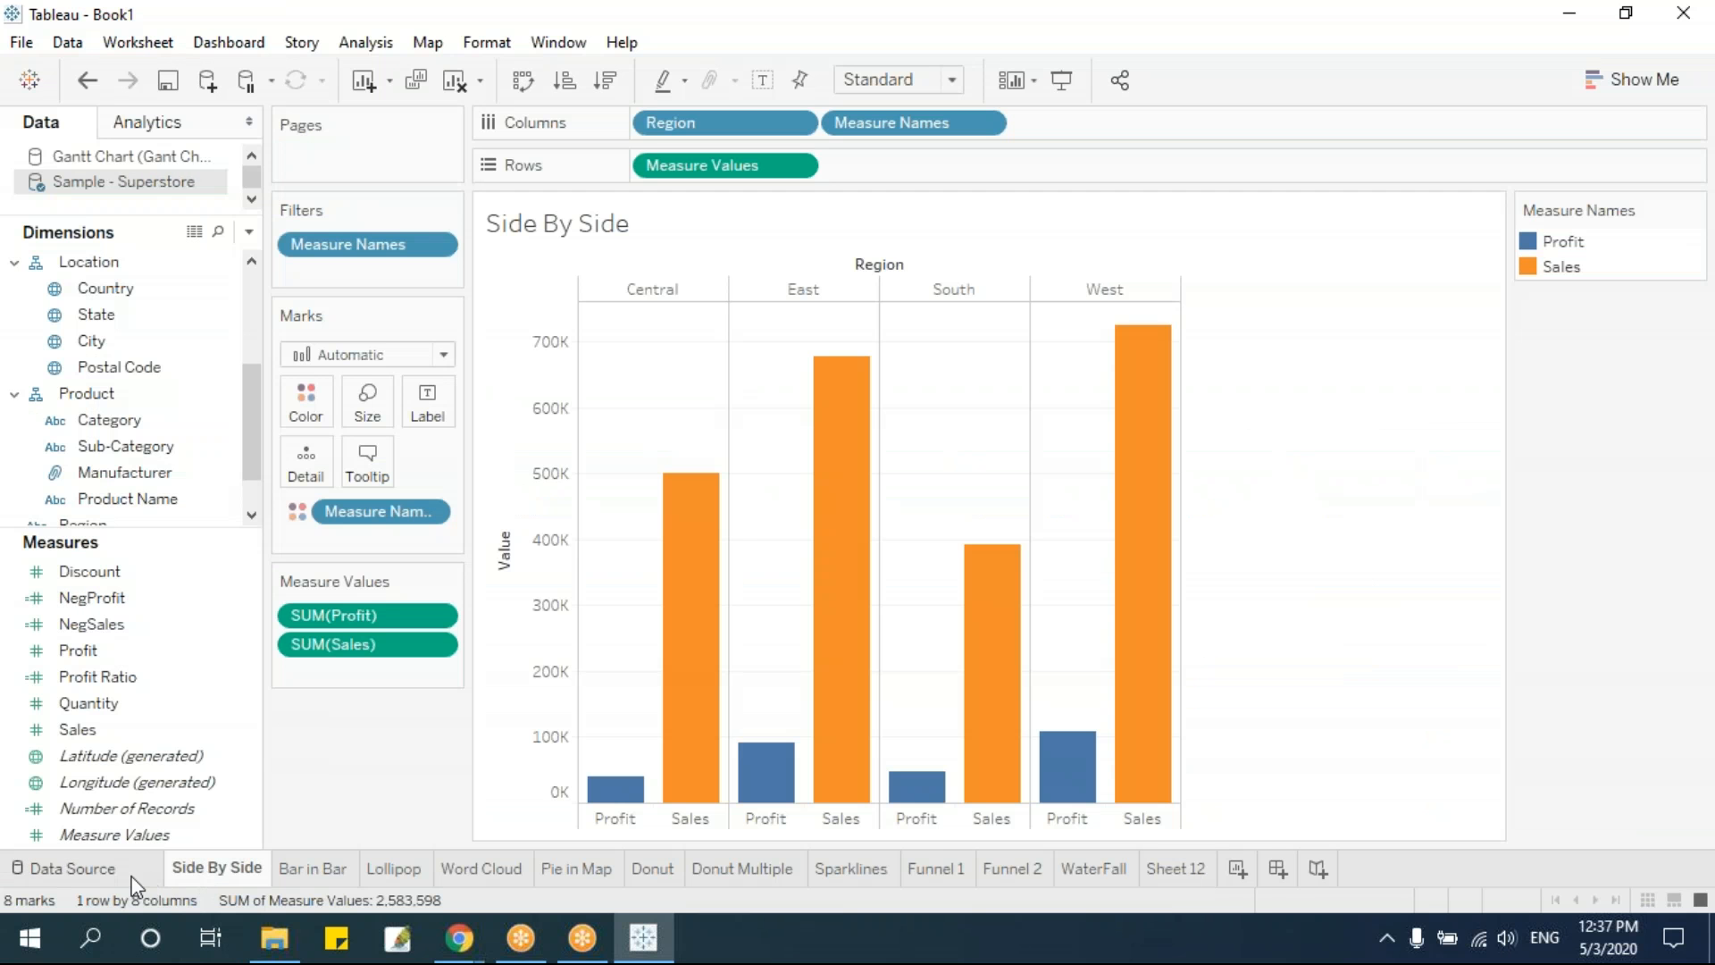
pyautogui.click(130, 160)
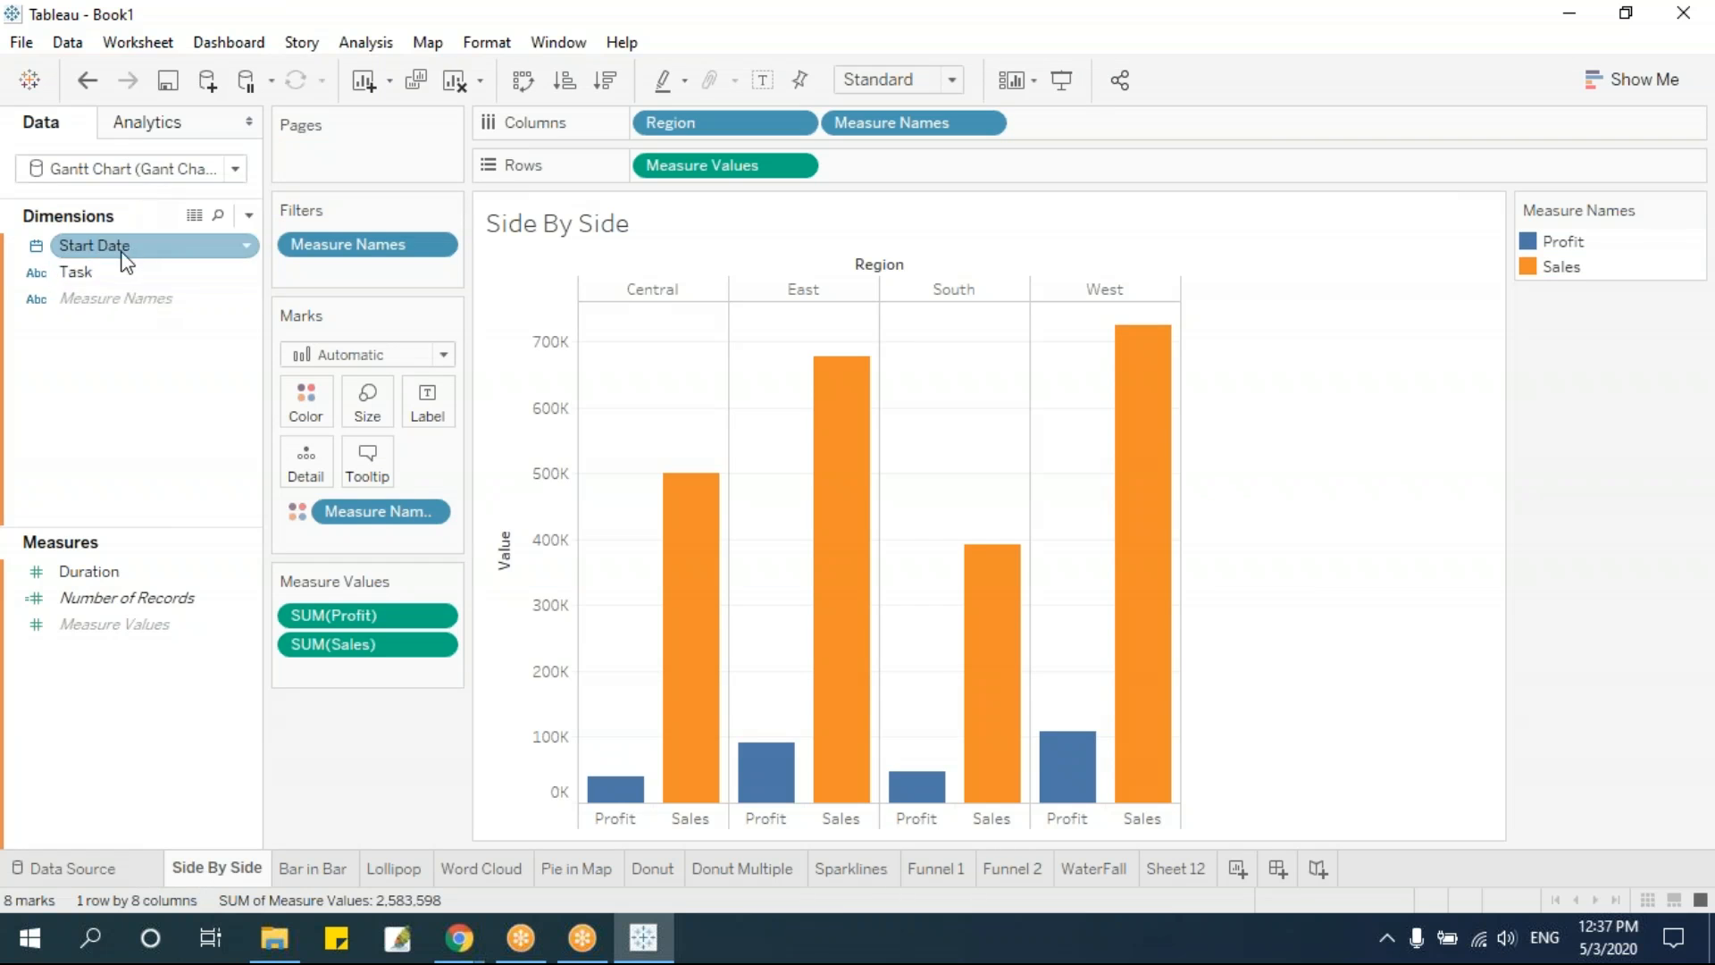
pyautogui.click(121, 868)
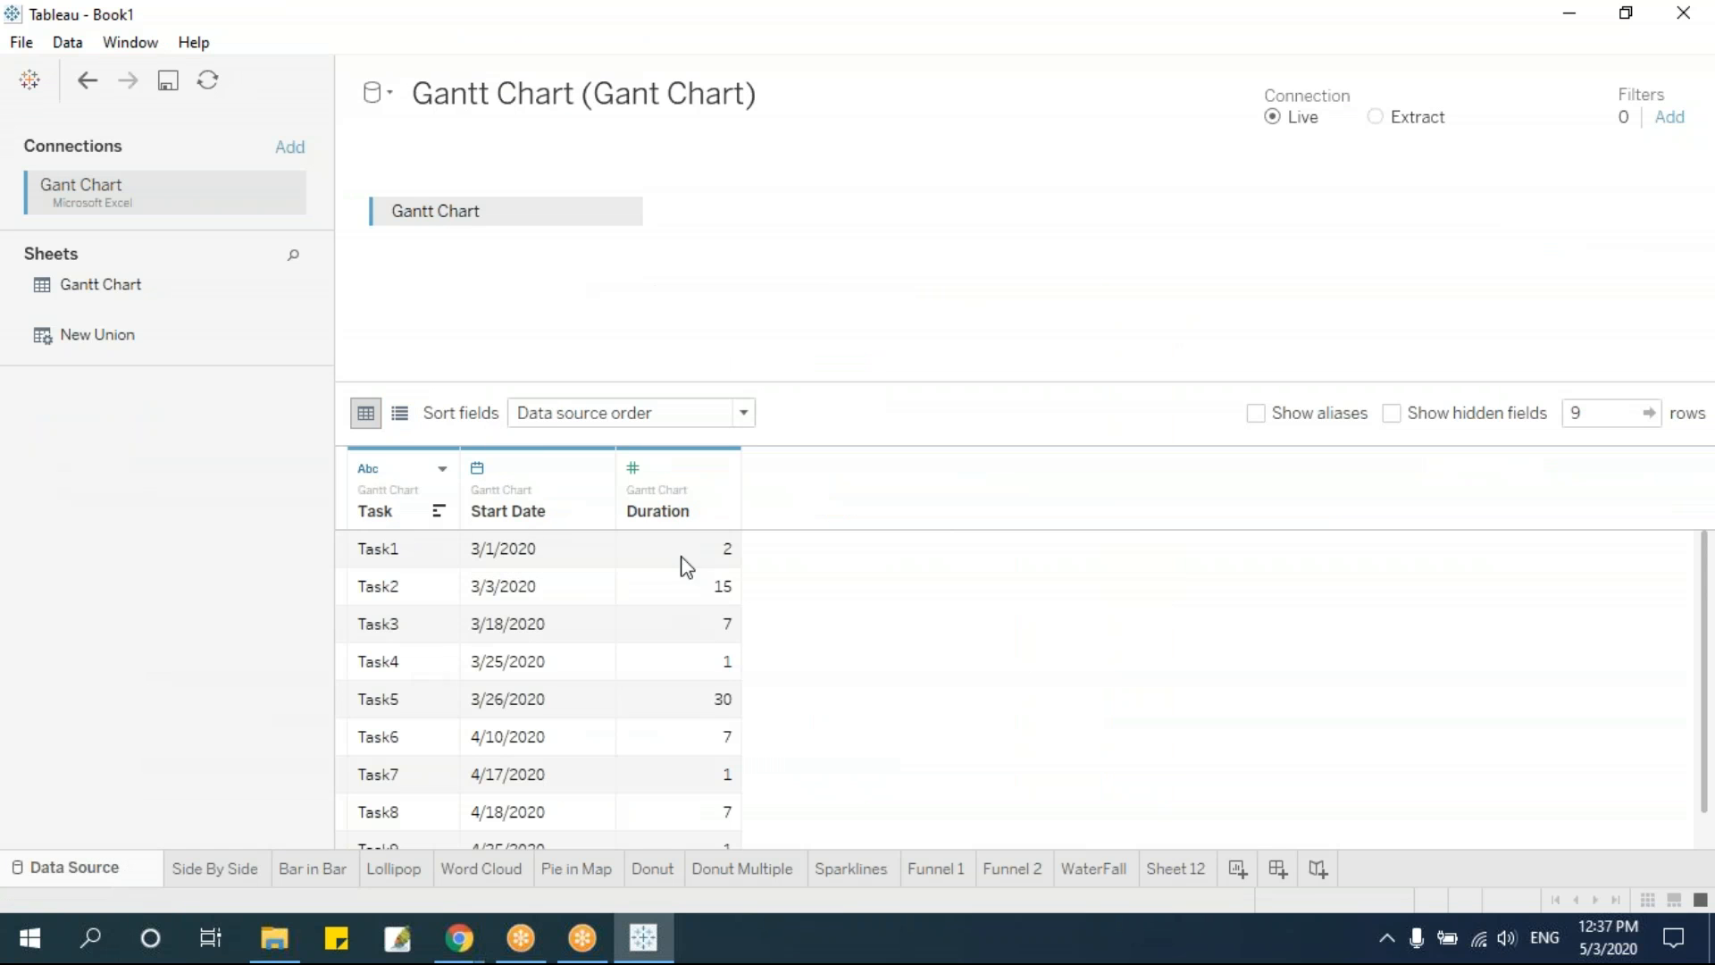
# Rename the Sheet 12 worksheet as Gnatt
pyautogui.click(1174, 868)
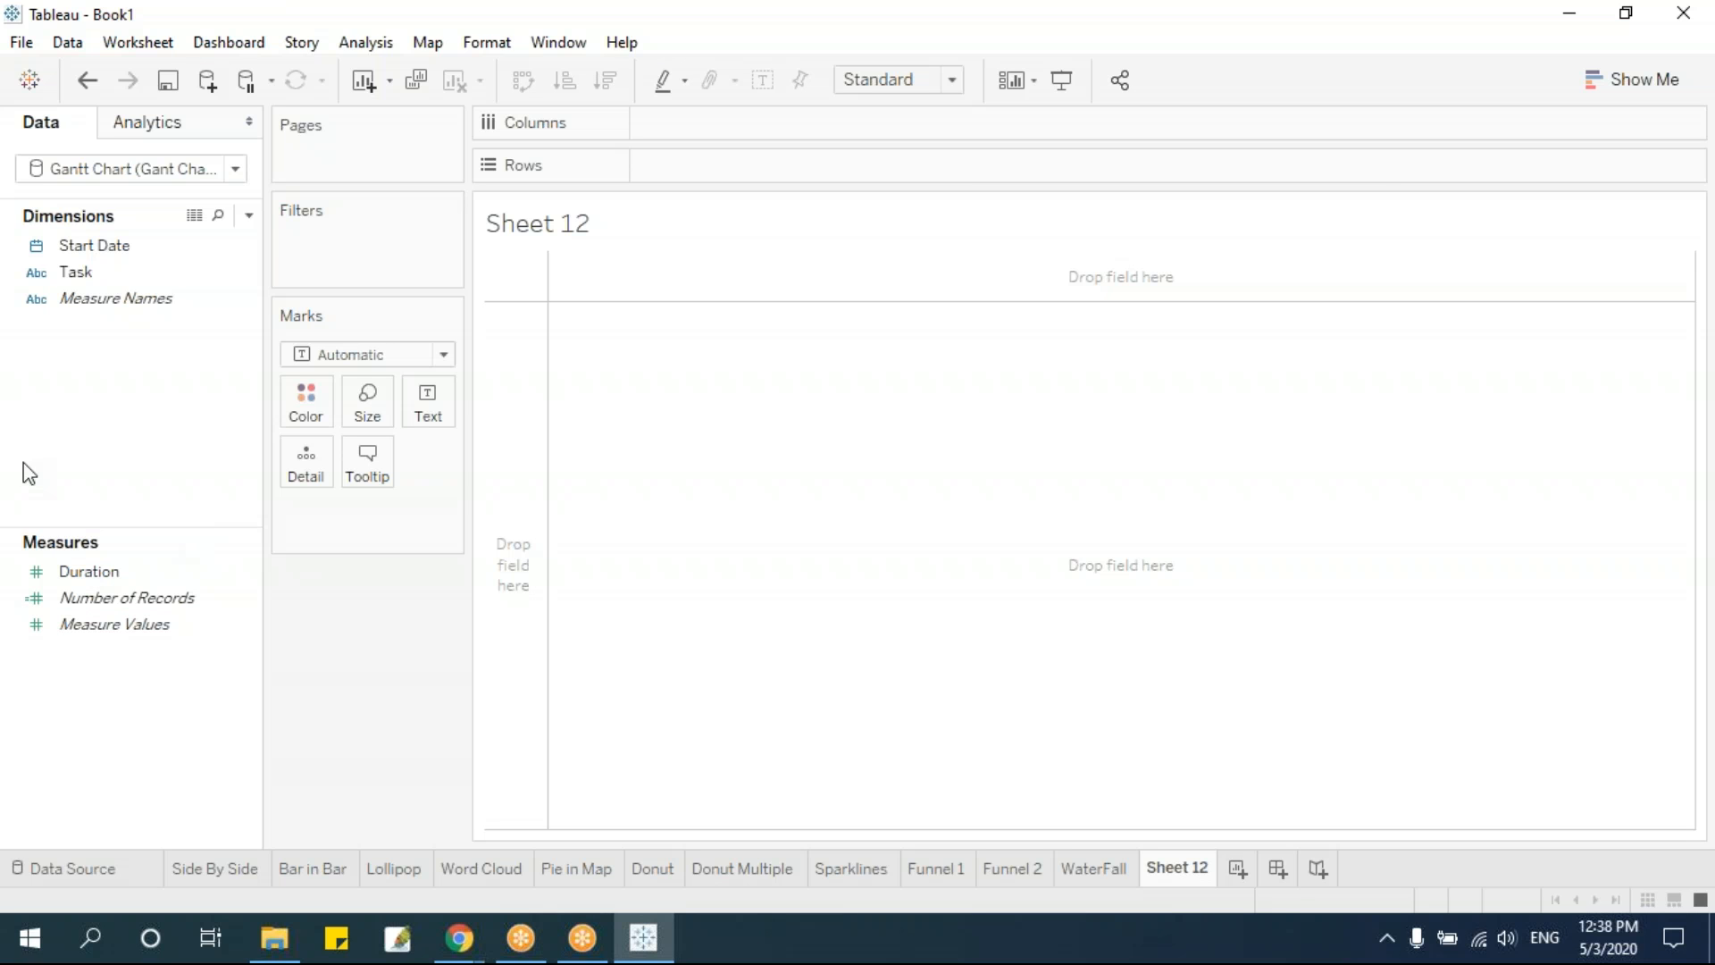
pyautogui.doubleClick(1170, 870)
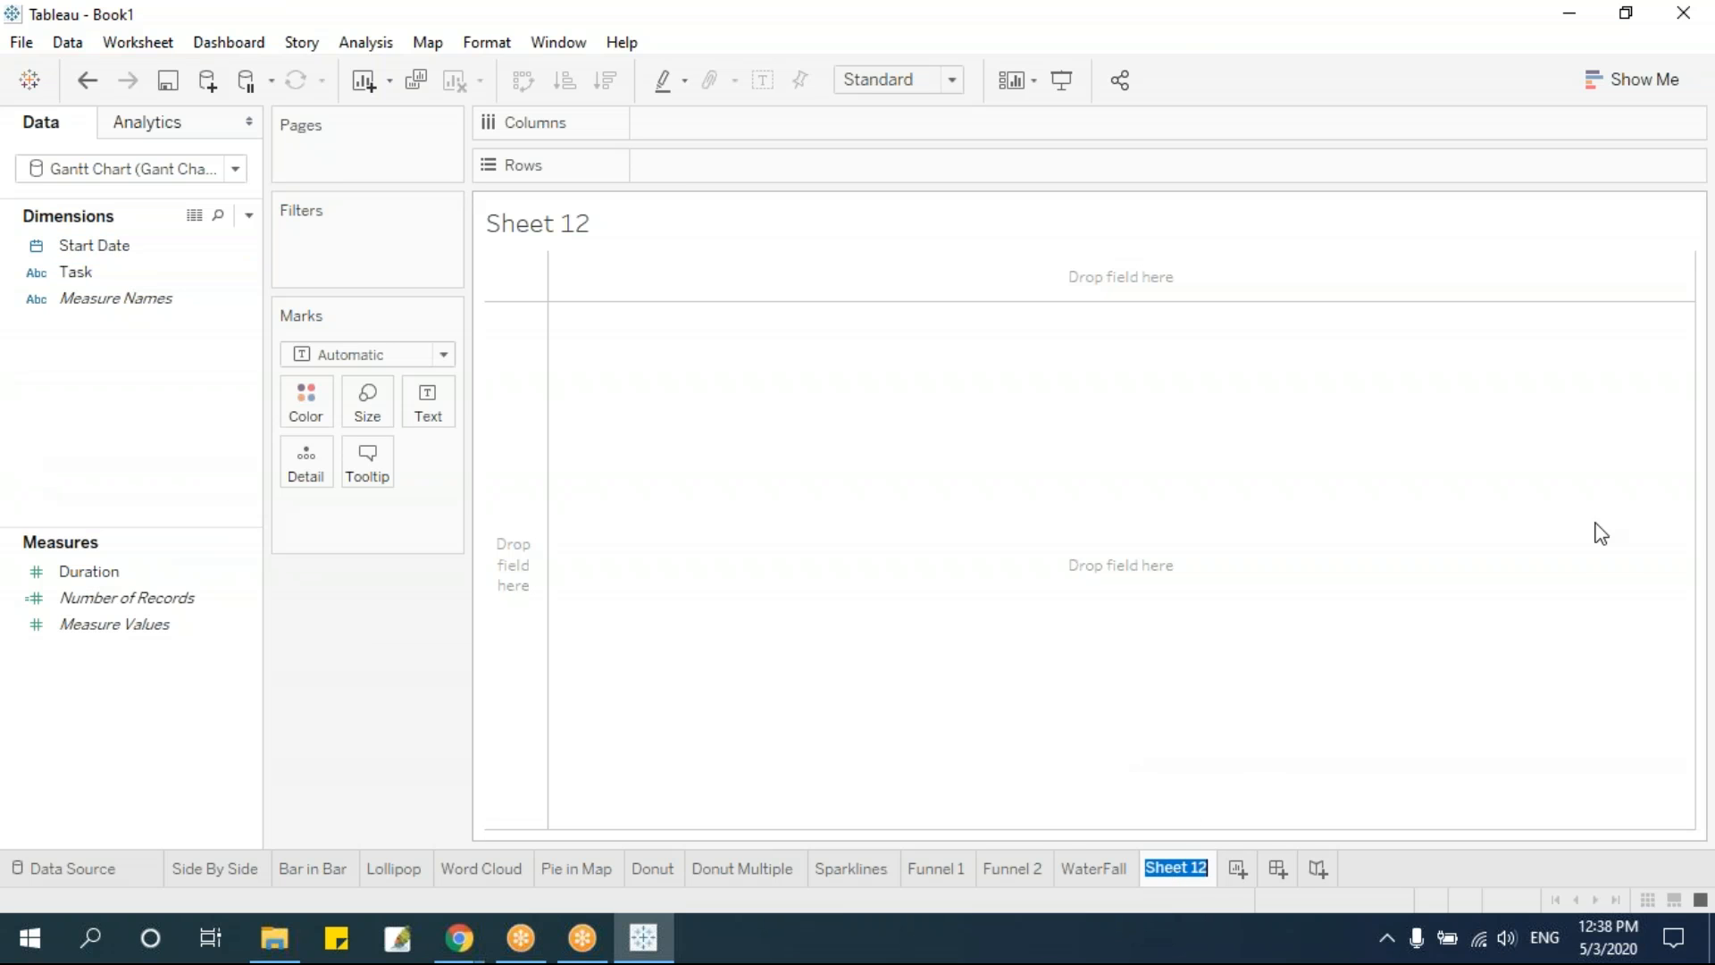
pyautogui.write('Gnatt')
pyautogui.press('Return')
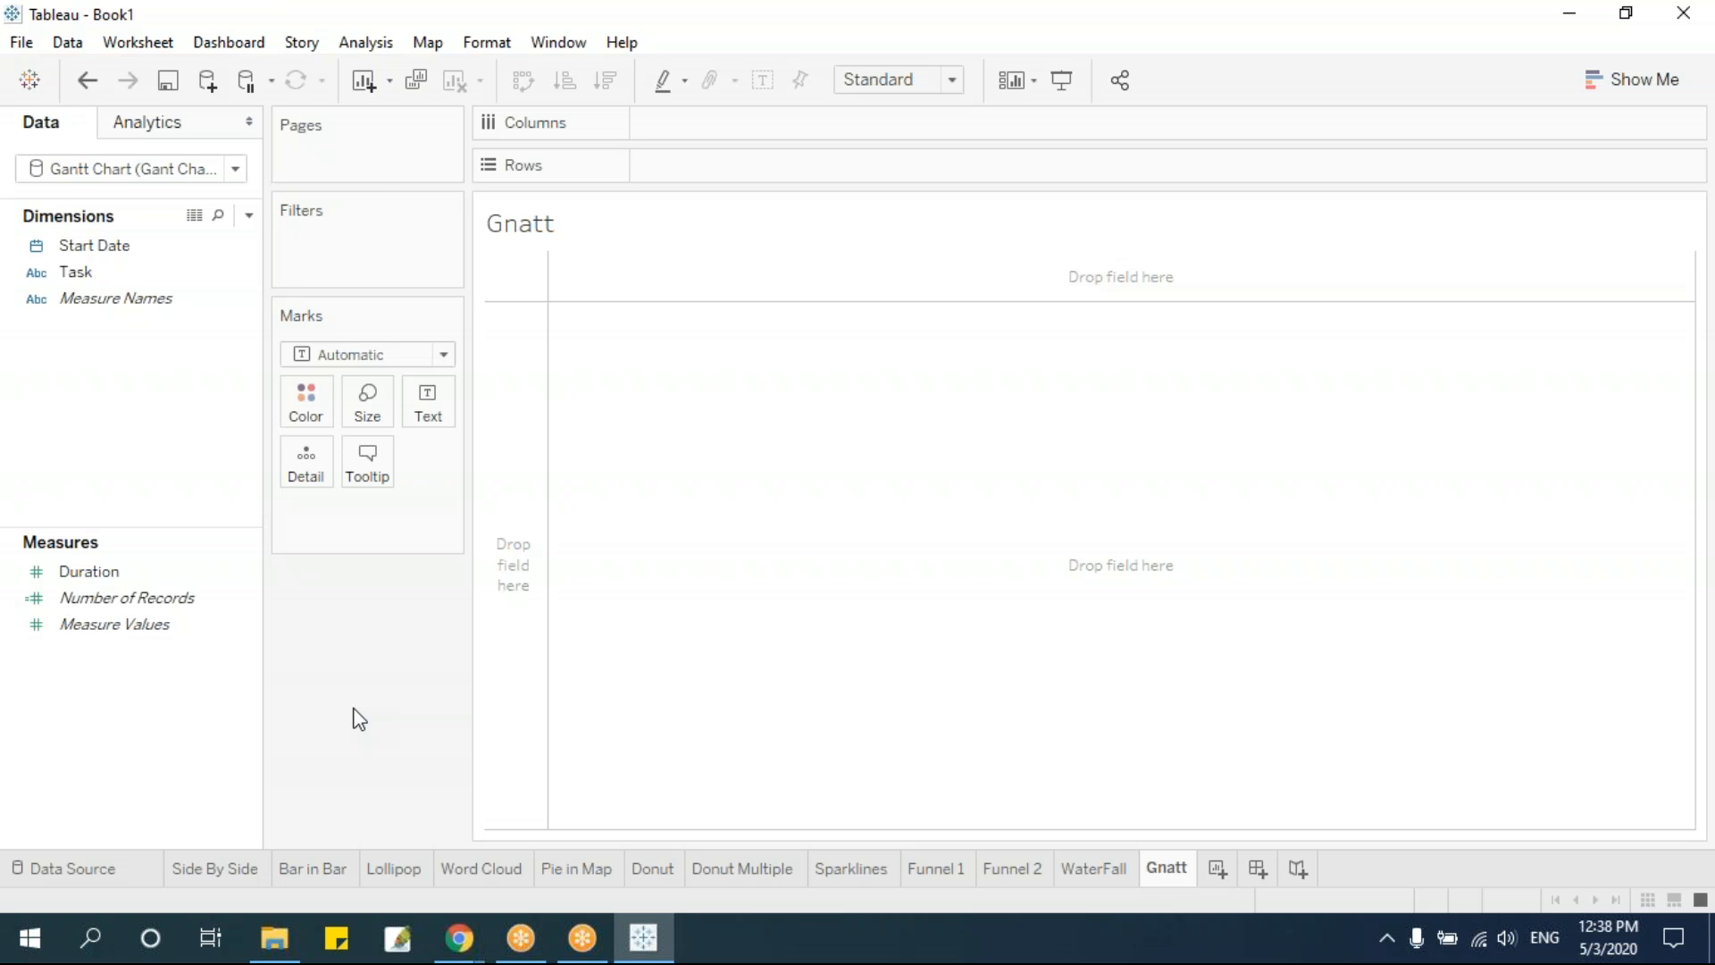
# Place Task on the rows and Start Date on the columns as an exact date
pyautogui.moveTo(102, 273); pyautogui.dragTo(729, 175)
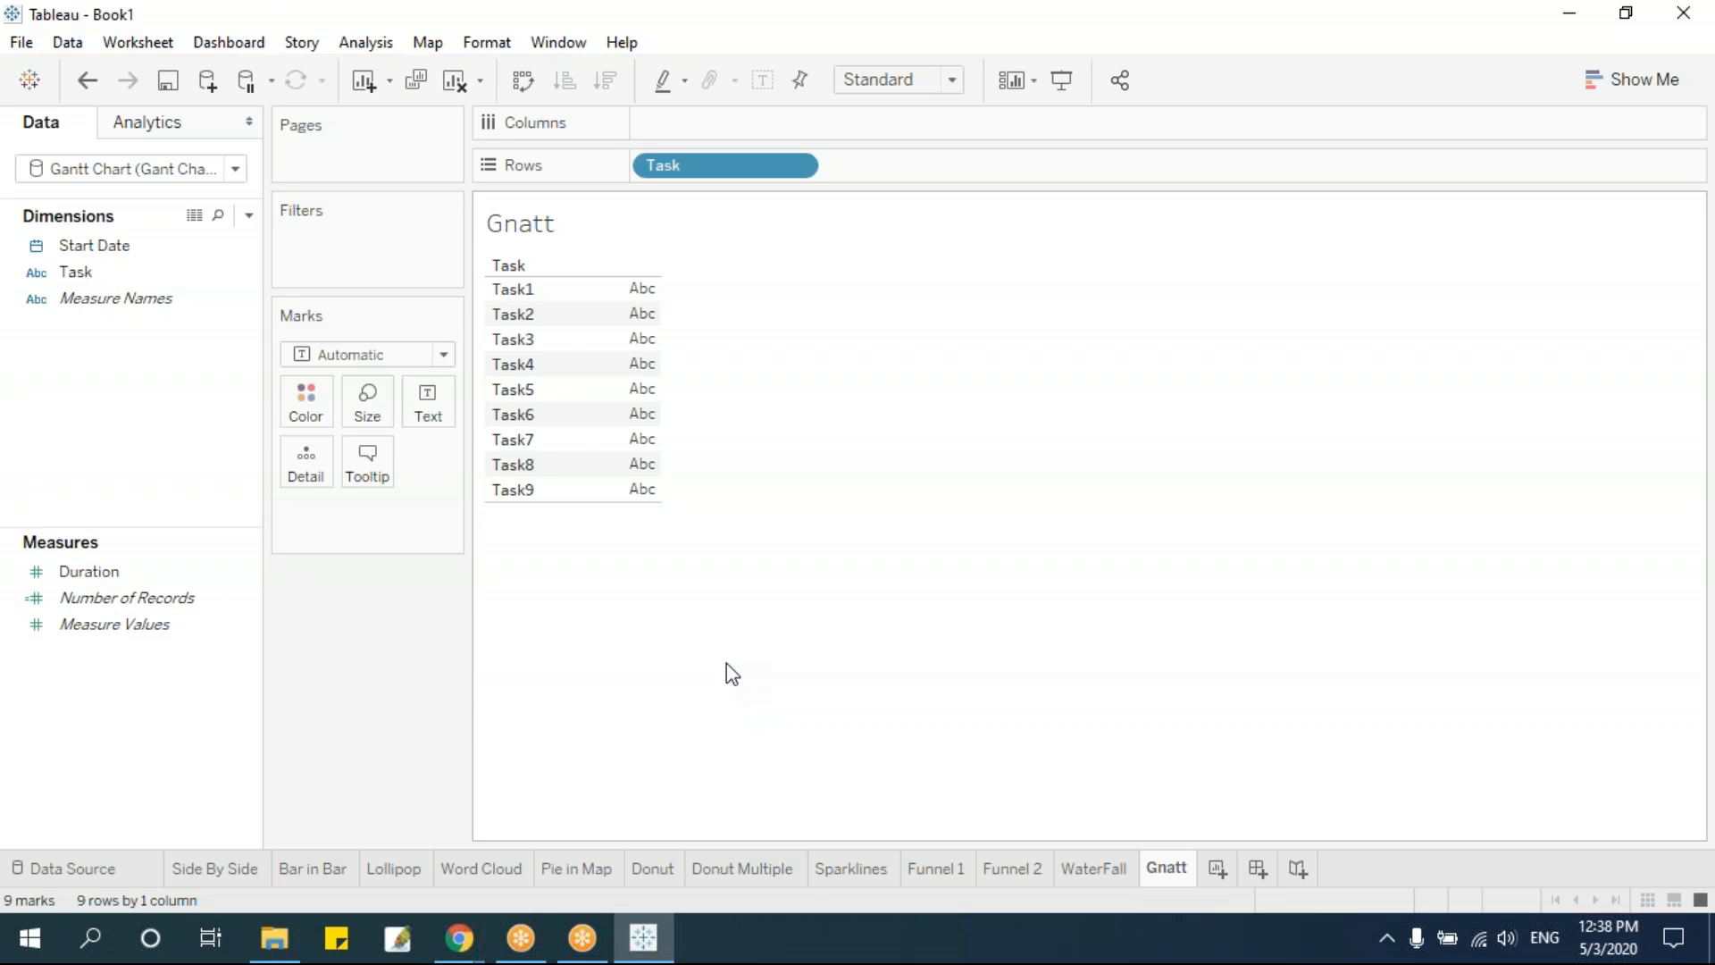
pyautogui.moveTo(93, 244); pyautogui.dragTo(779, 121)
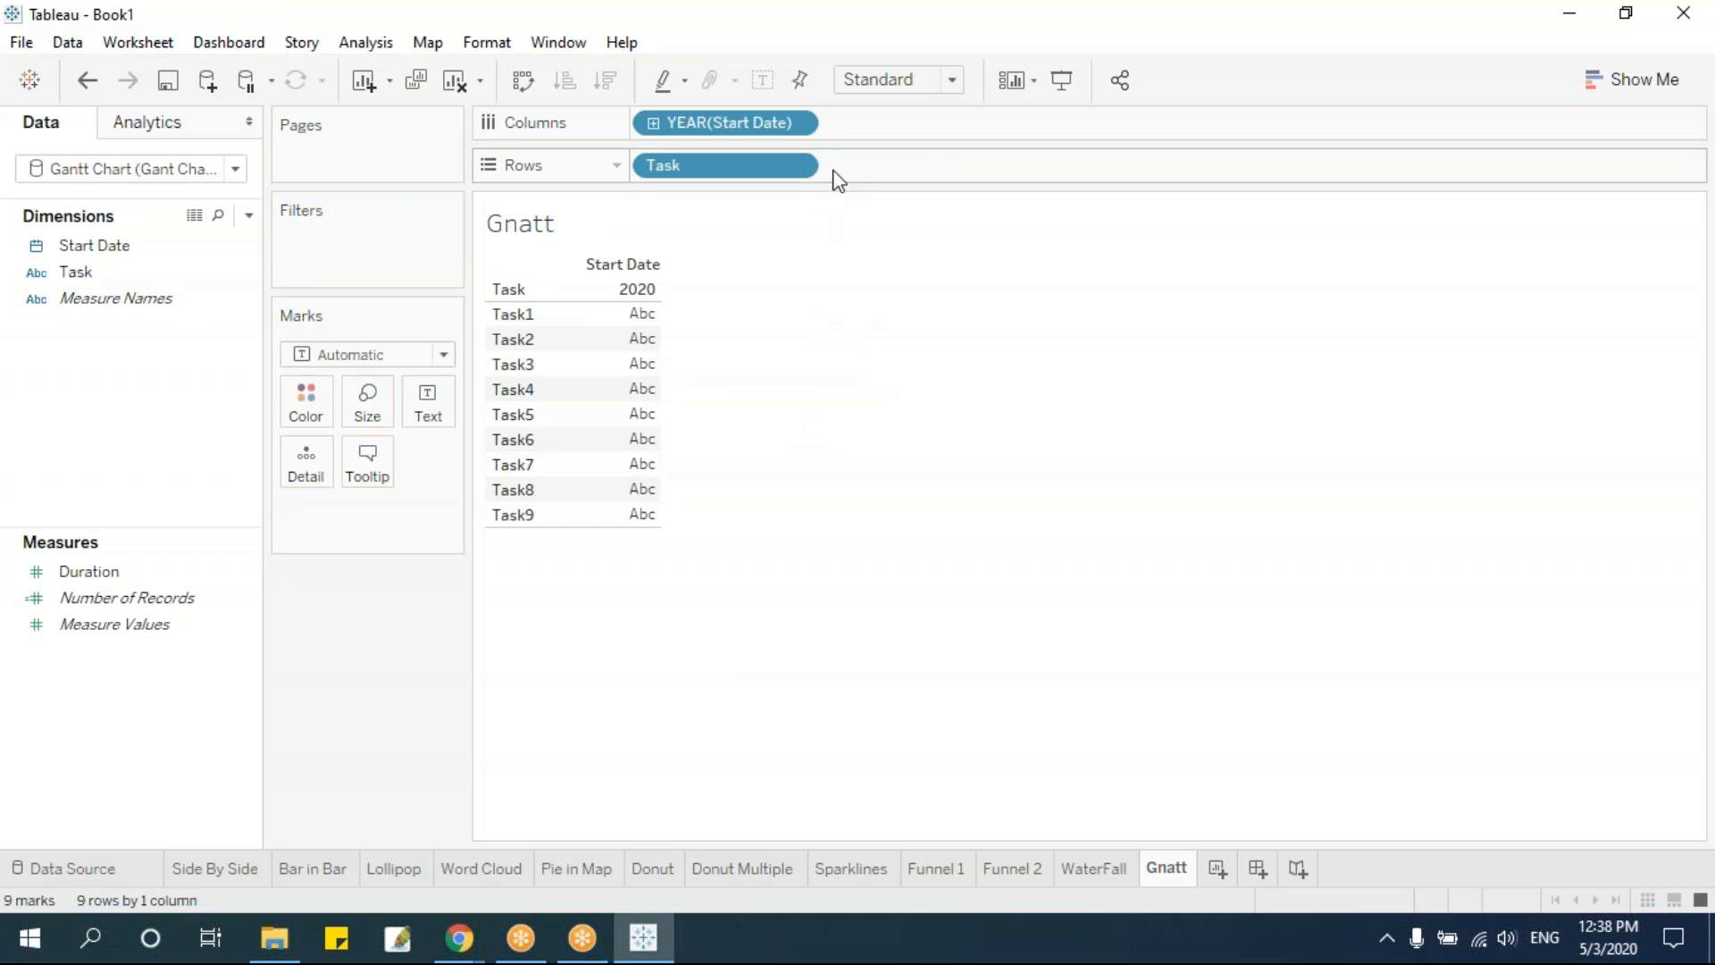
pyautogui.click(795, 123)
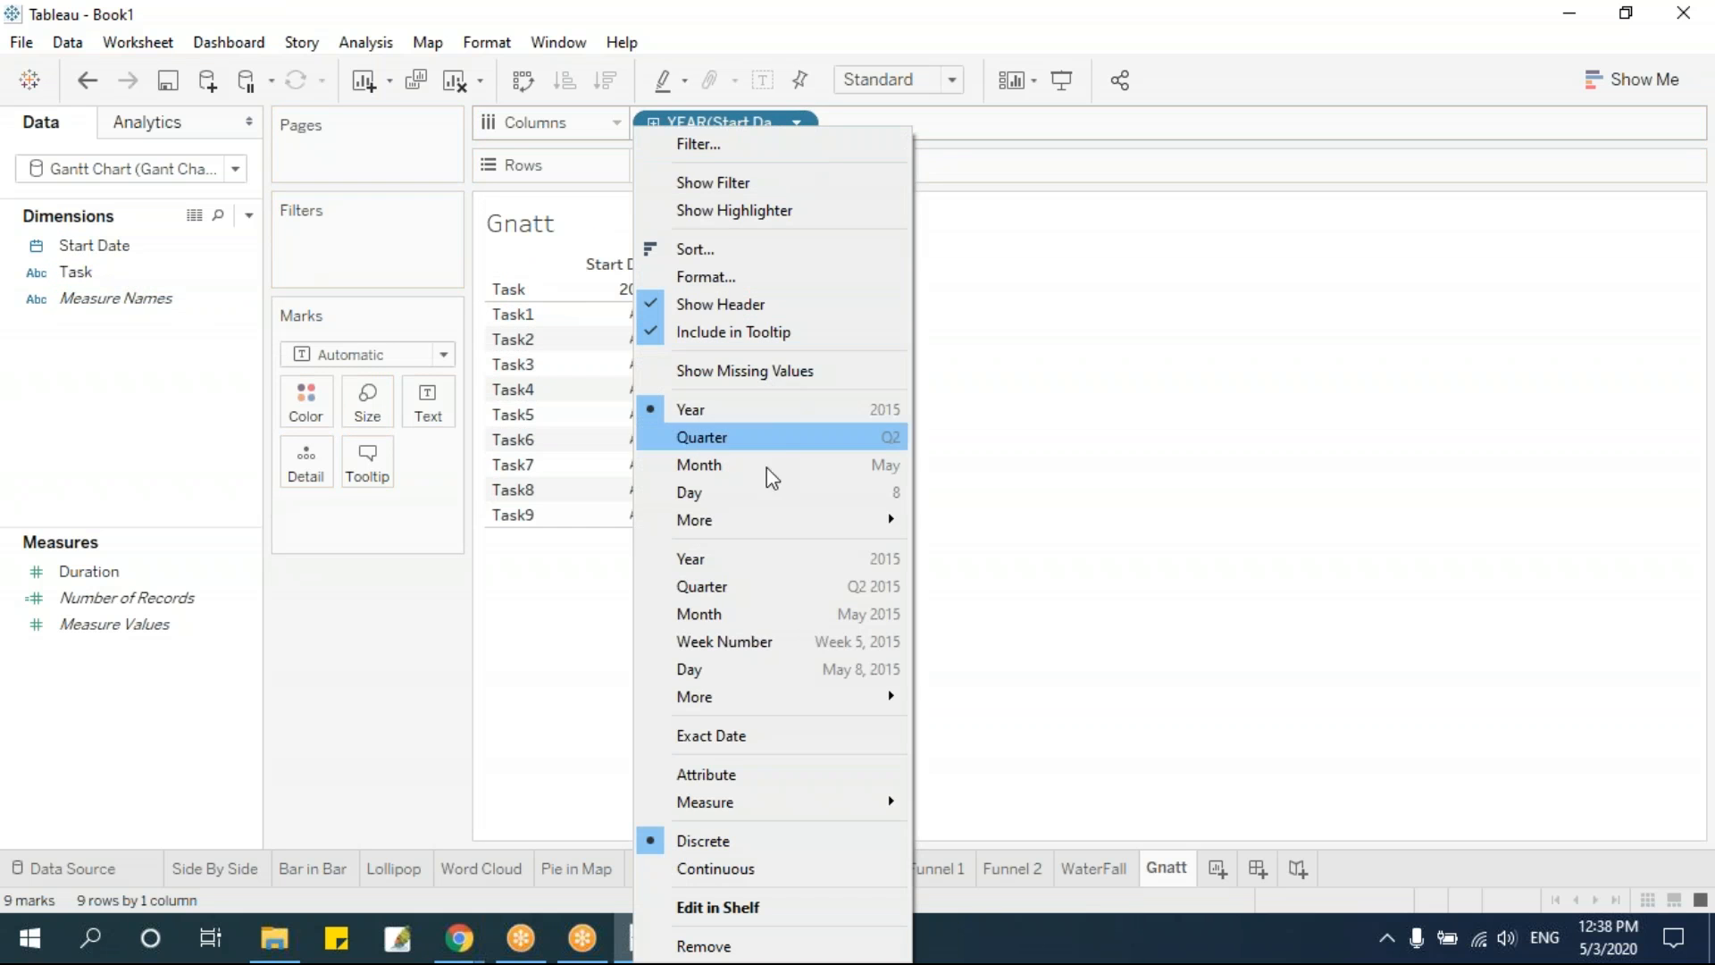
pyautogui.click(761, 736)
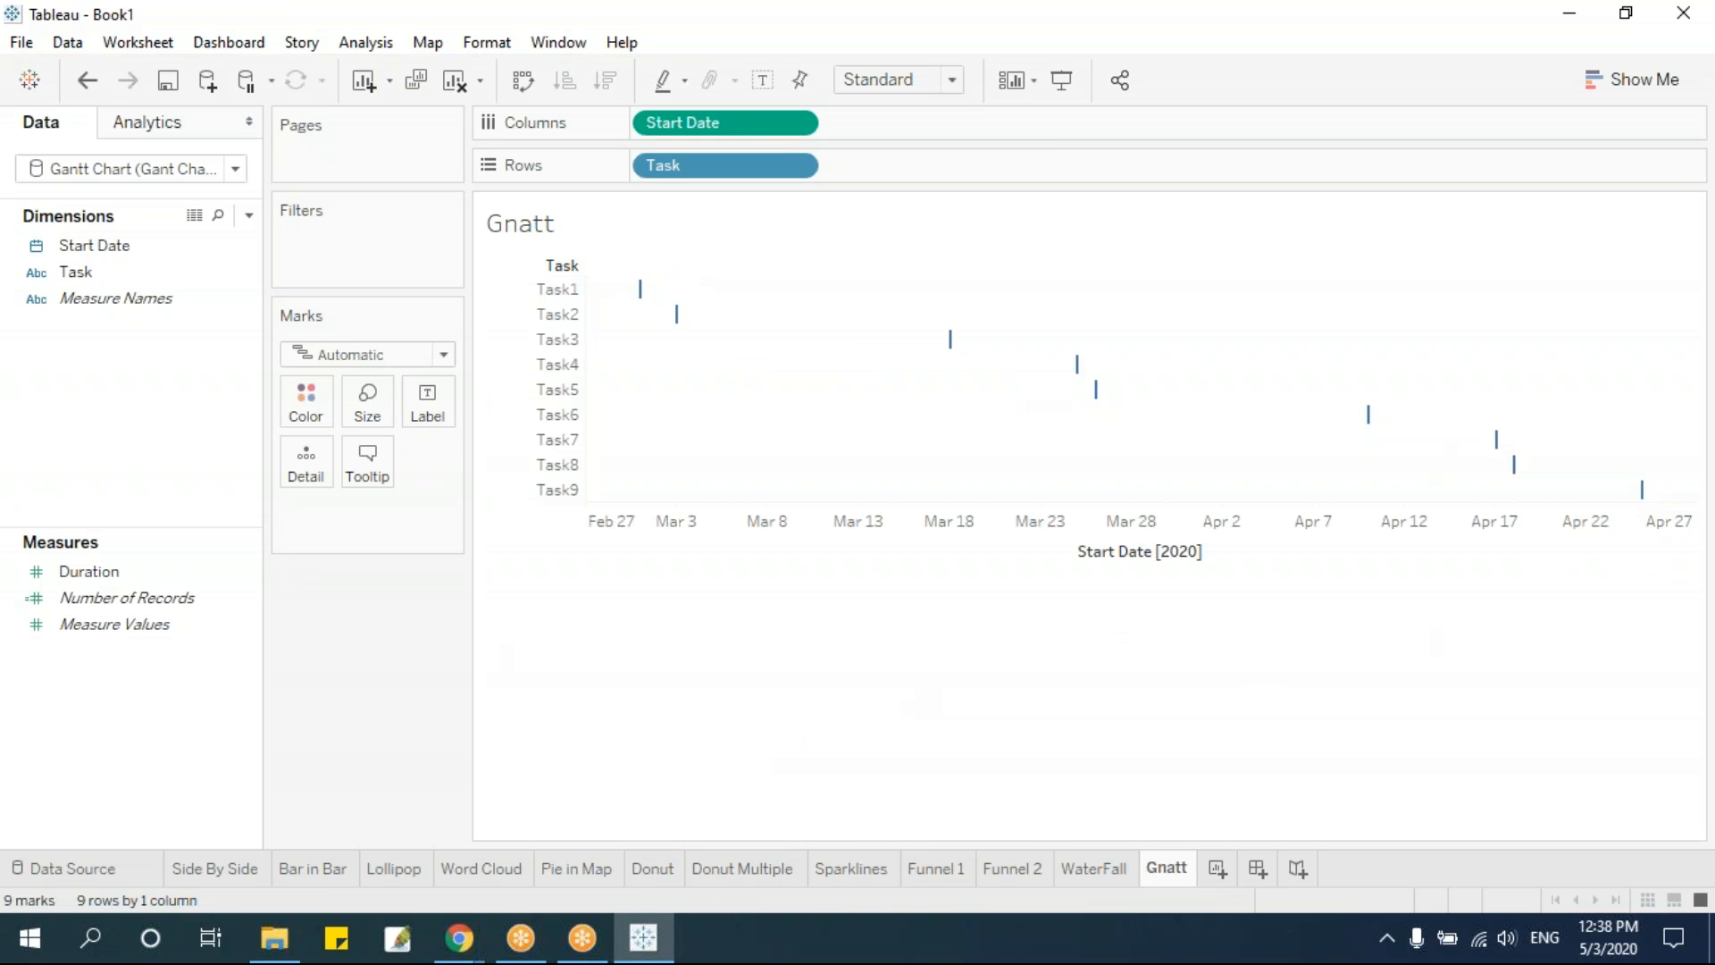
# Size the task marks by Duration and set their mark type to Gantt Bar
pyautogui.click(127, 573)
pyautogui.moveTo(132, 577); pyautogui.dragTo(367, 404)
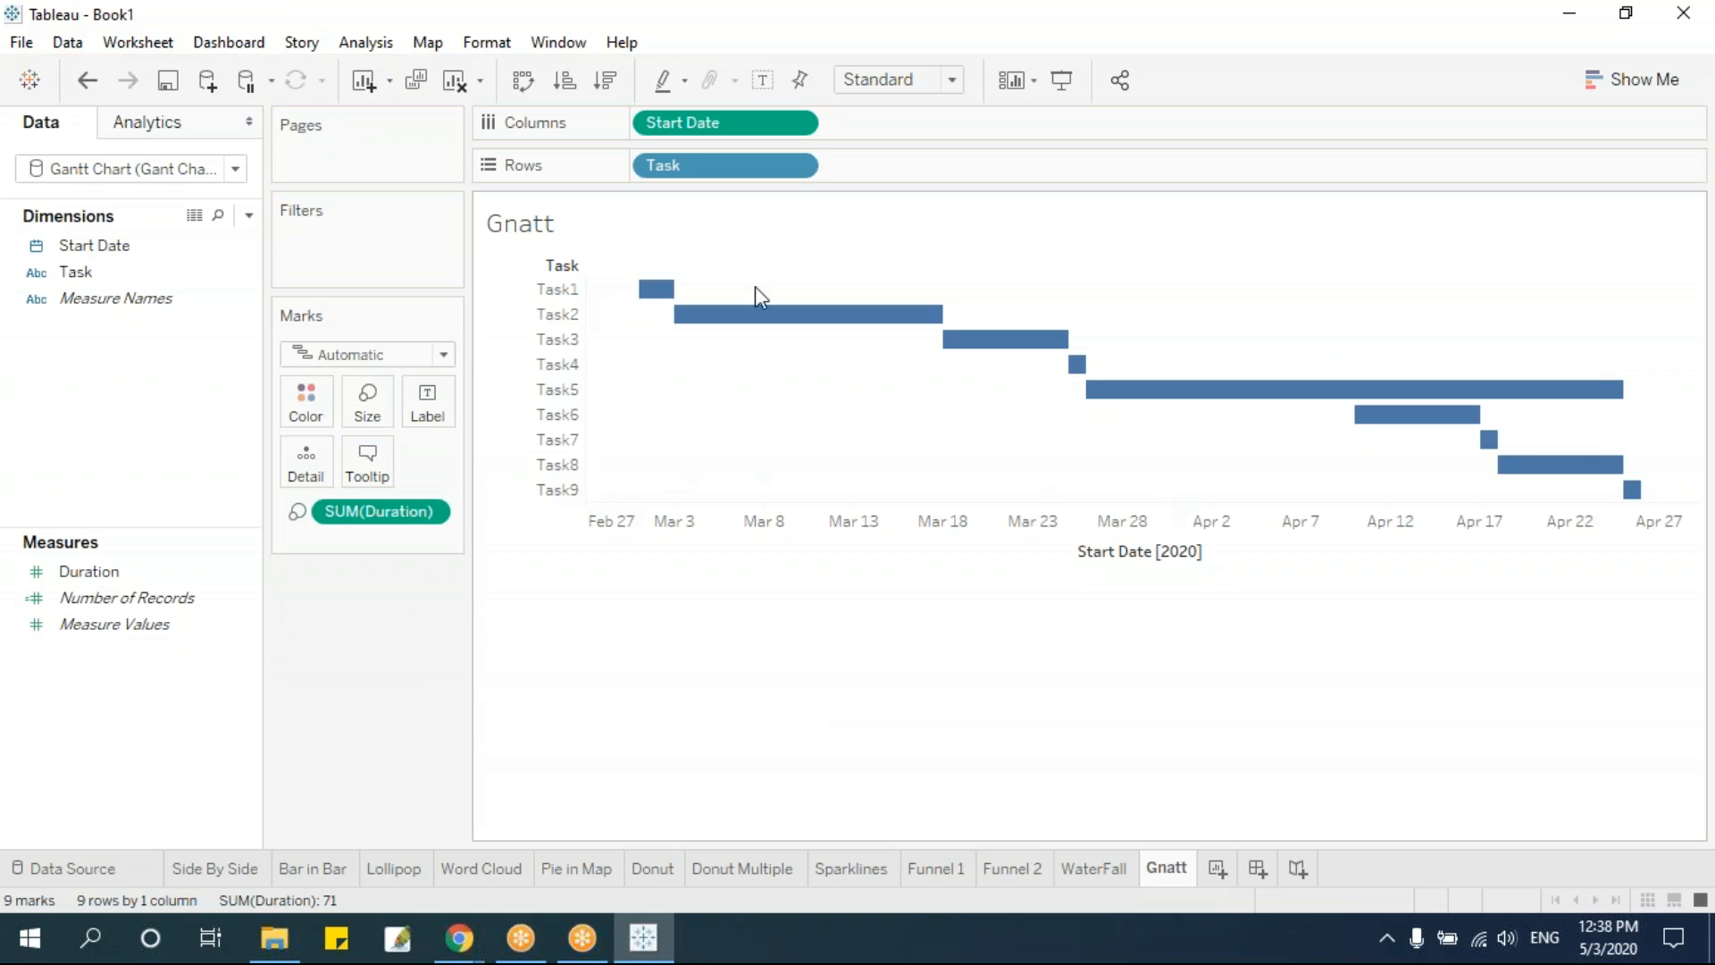
pyautogui.moveTo(661, 295)
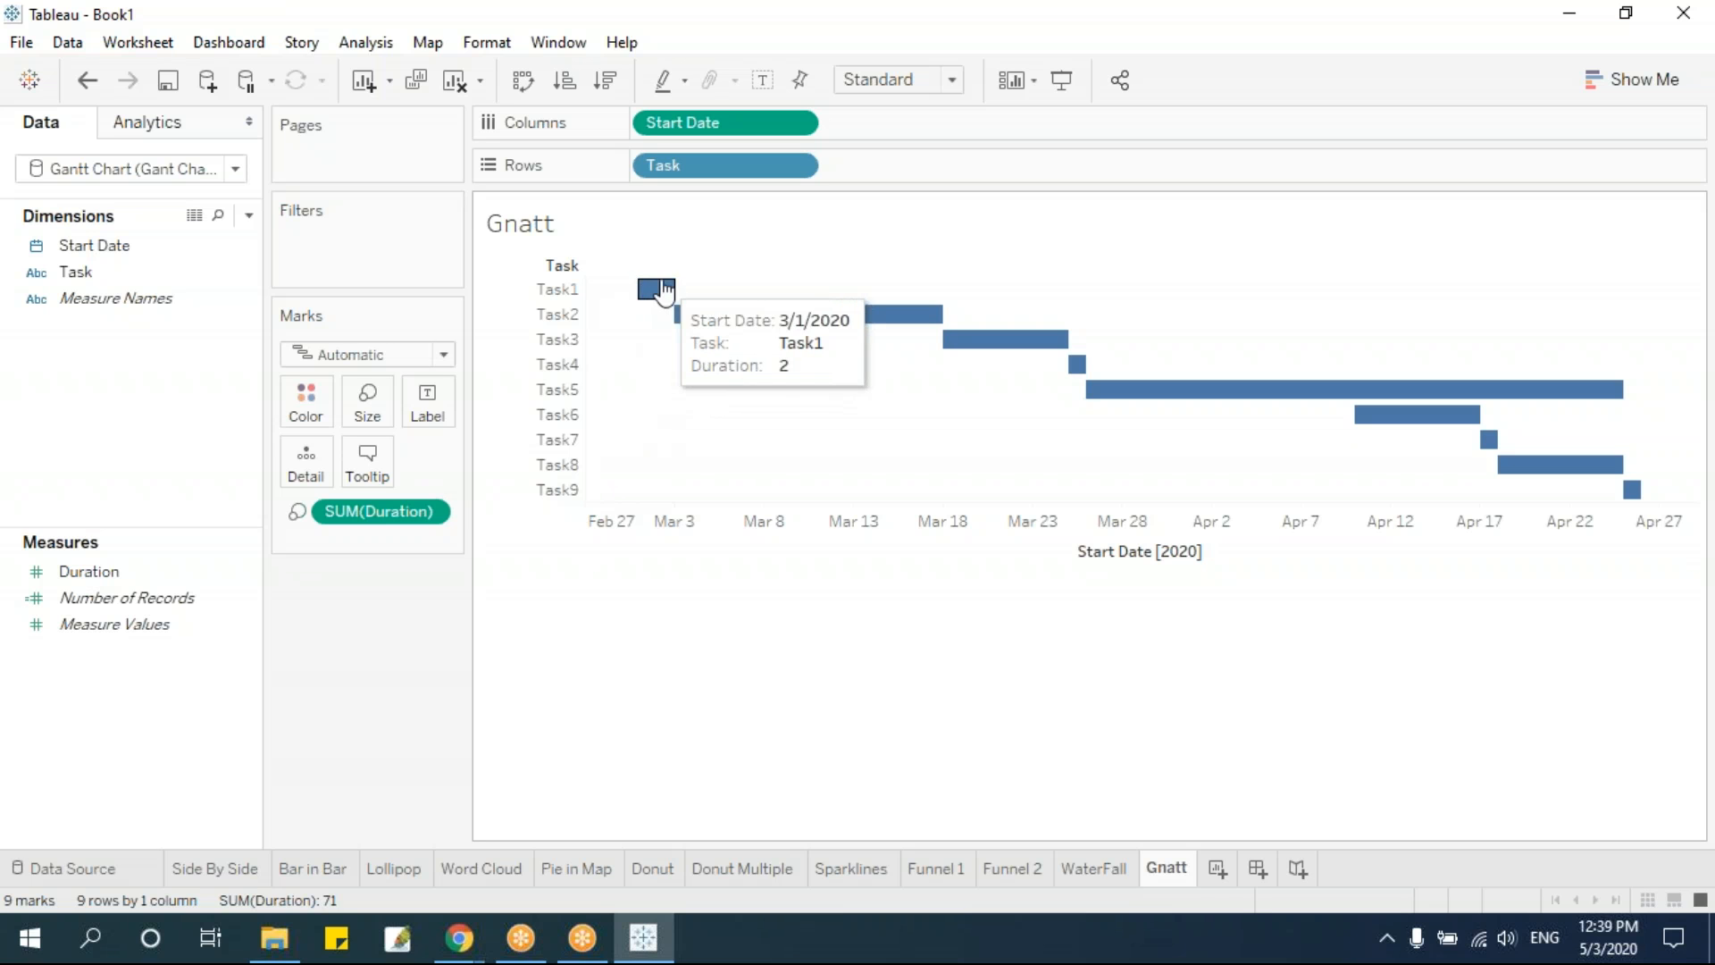
pyautogui.moveTo(735, 330)
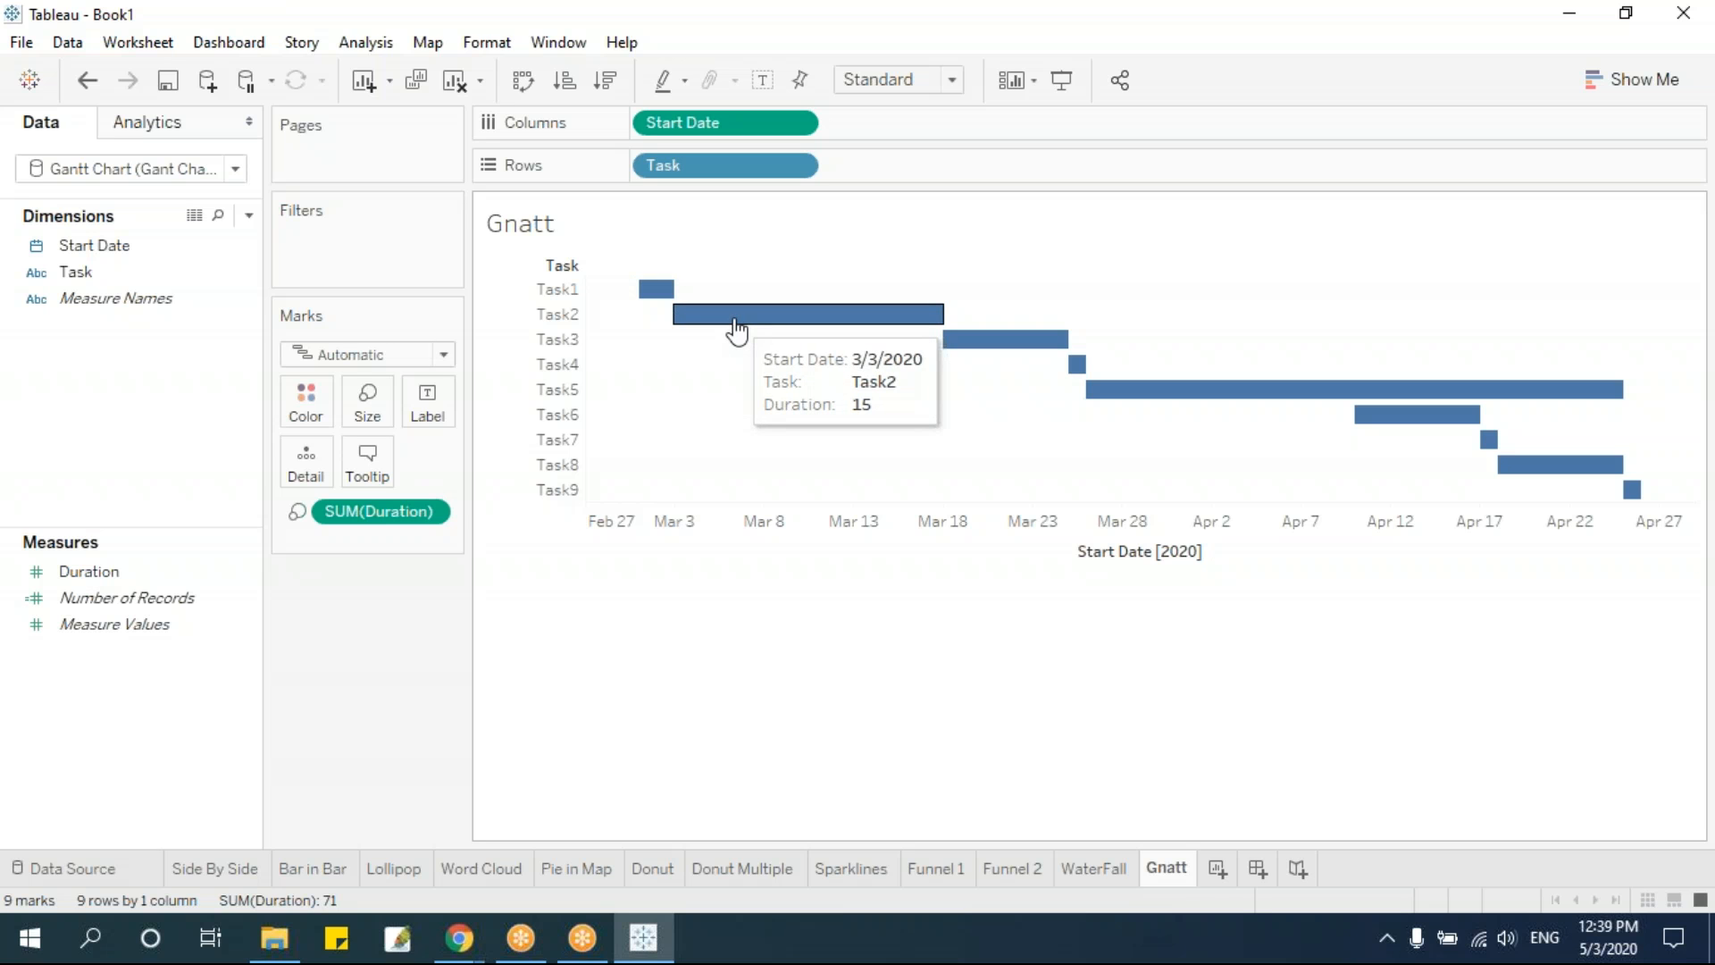
pyautogui.click(443, 354)
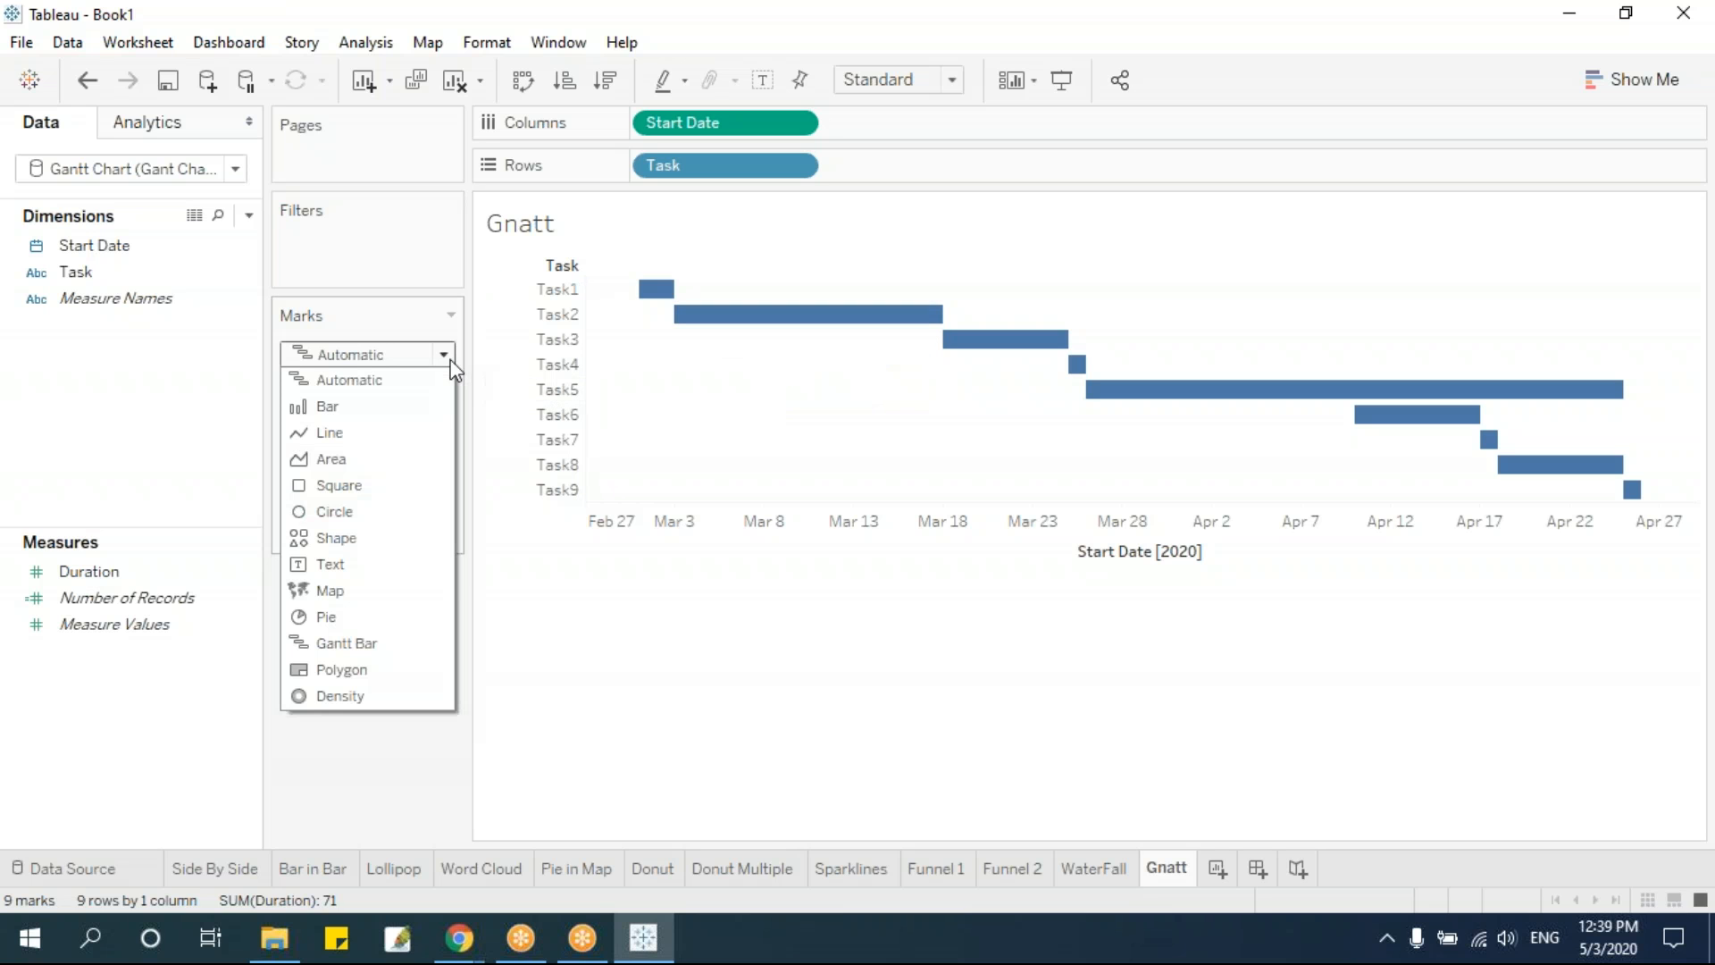
pyautogui.click(367, 642)
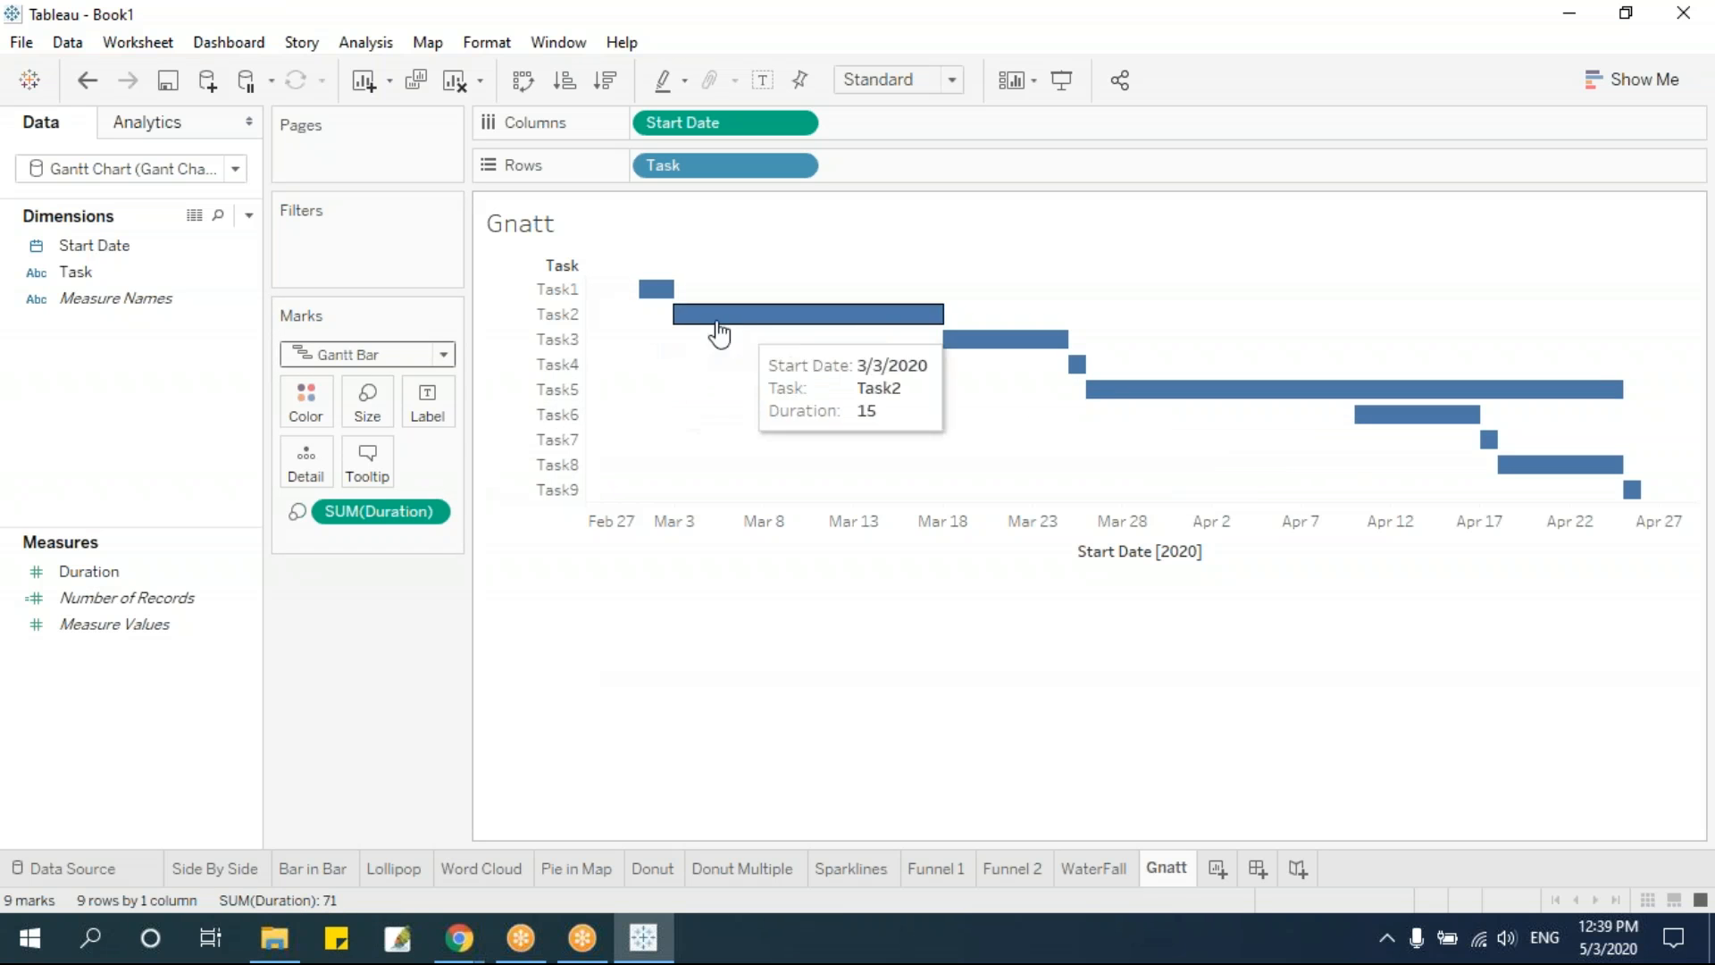
# Add a new worksheet after Gnatt and rename it ButterFly
pyautogui.click(1218, 868)
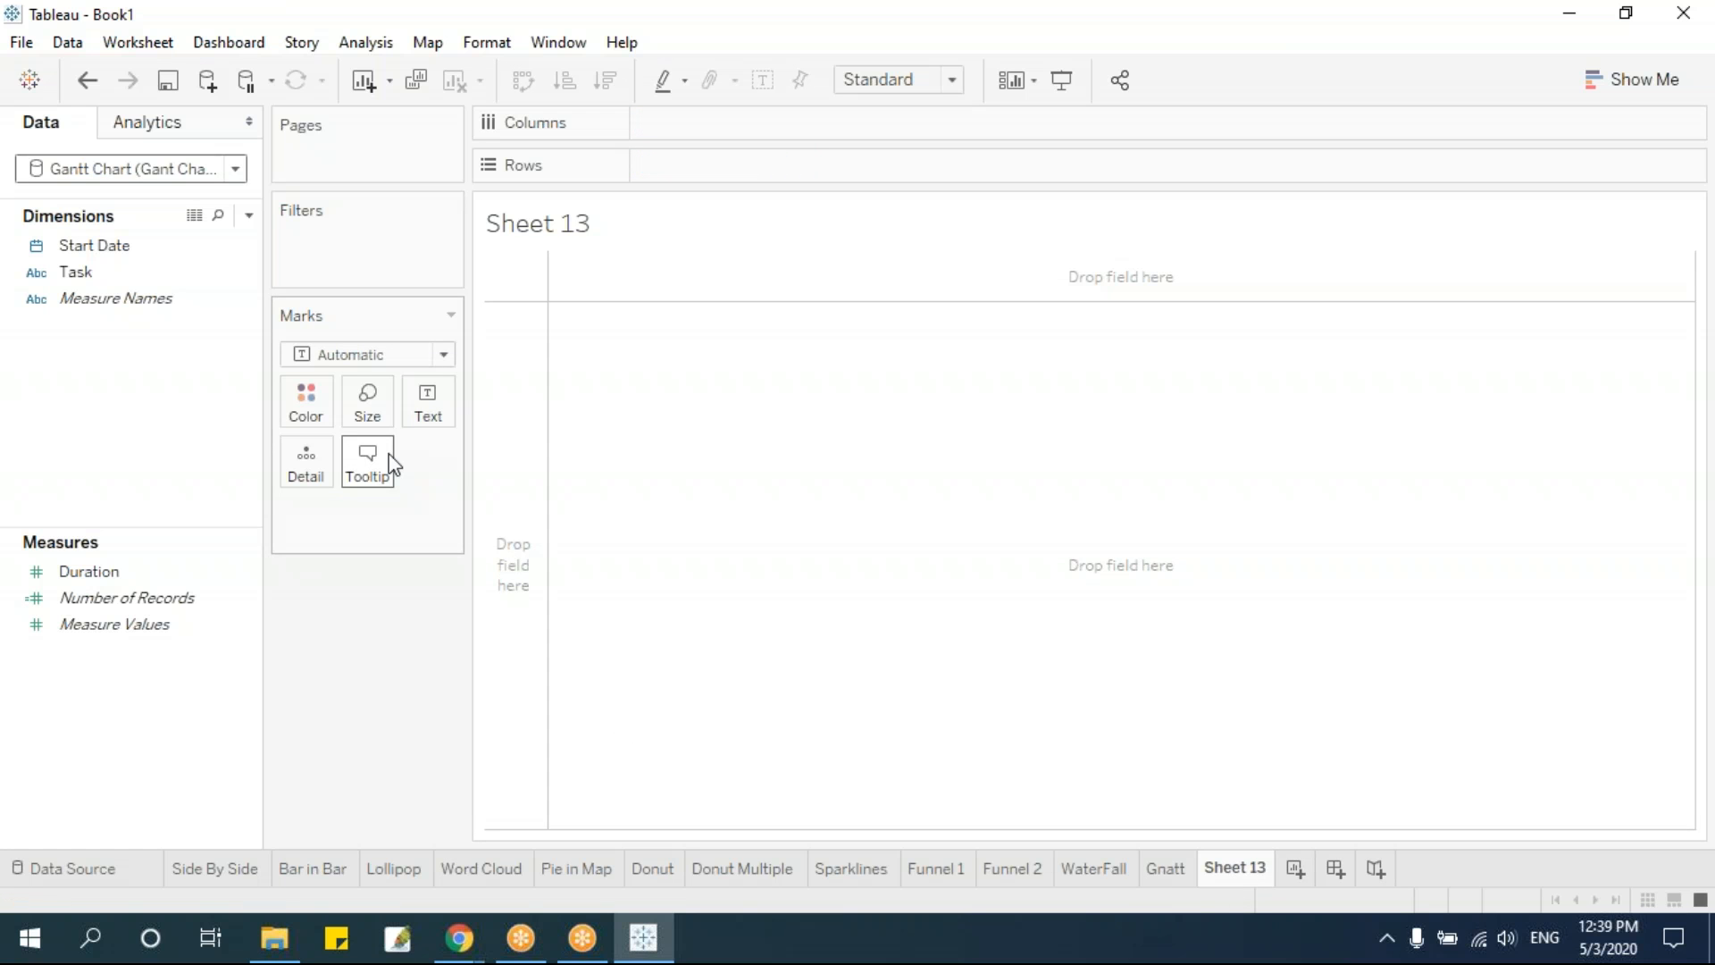
pyautogui.click(1179, 875)
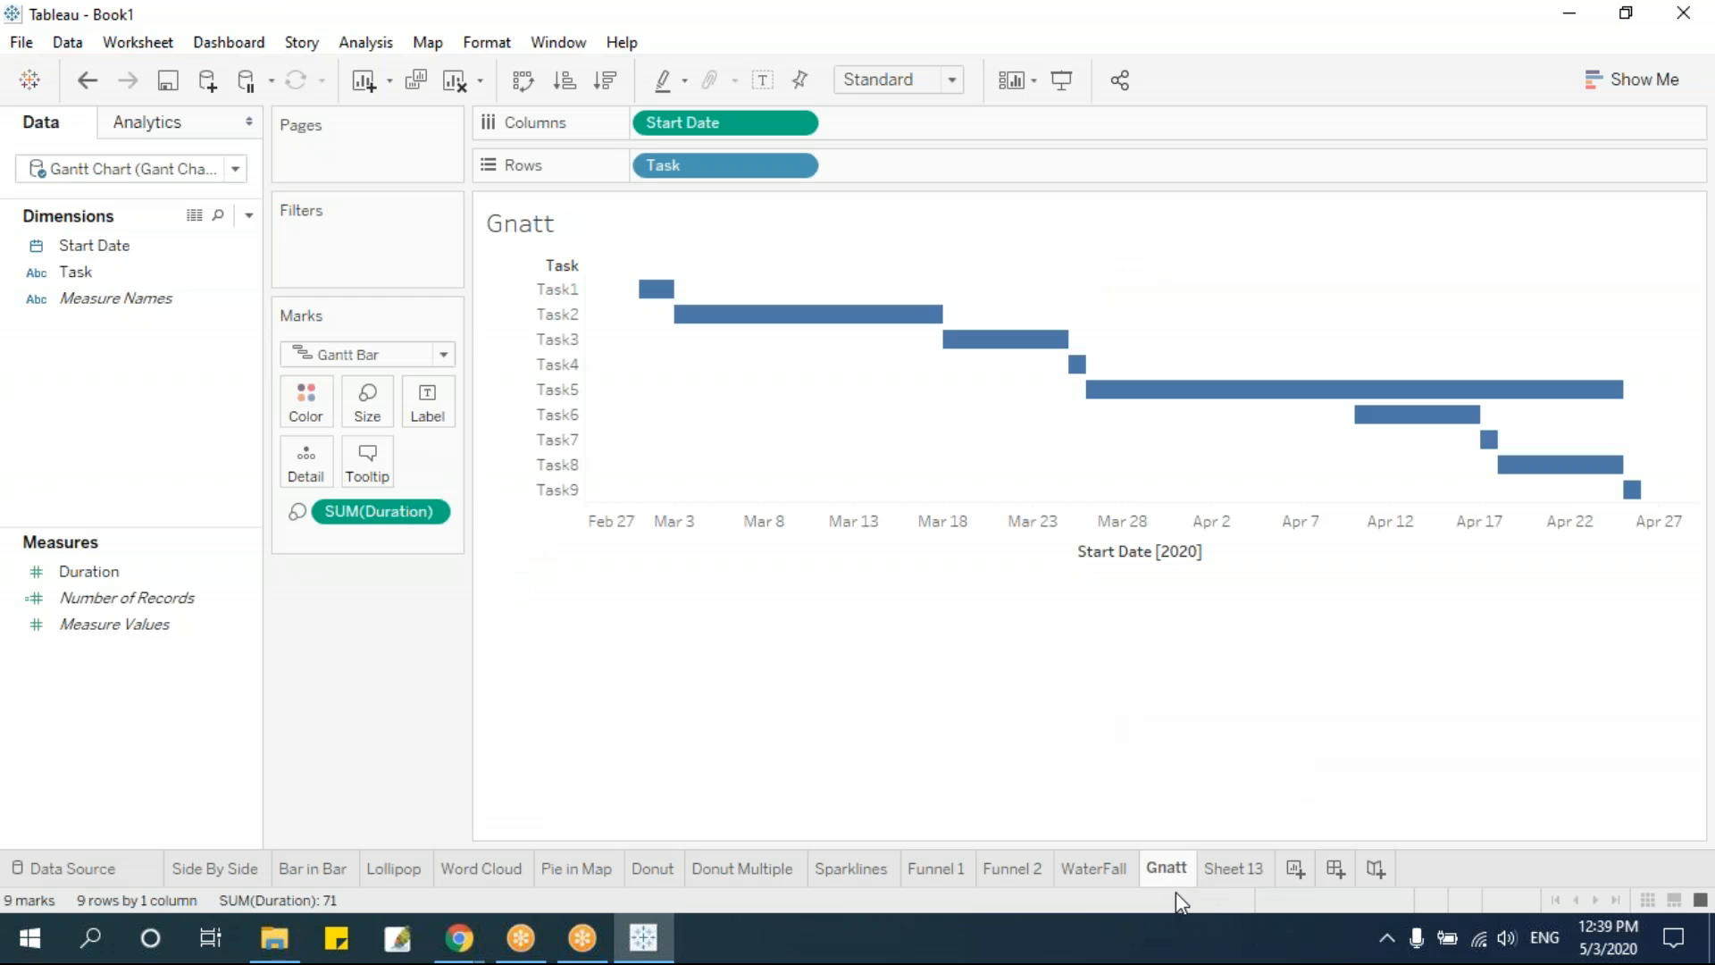
pyautogui.moveTo(1632, 489)
pyautogui.doubleClick(1233, 867)
pyautogui.write('BUtt')
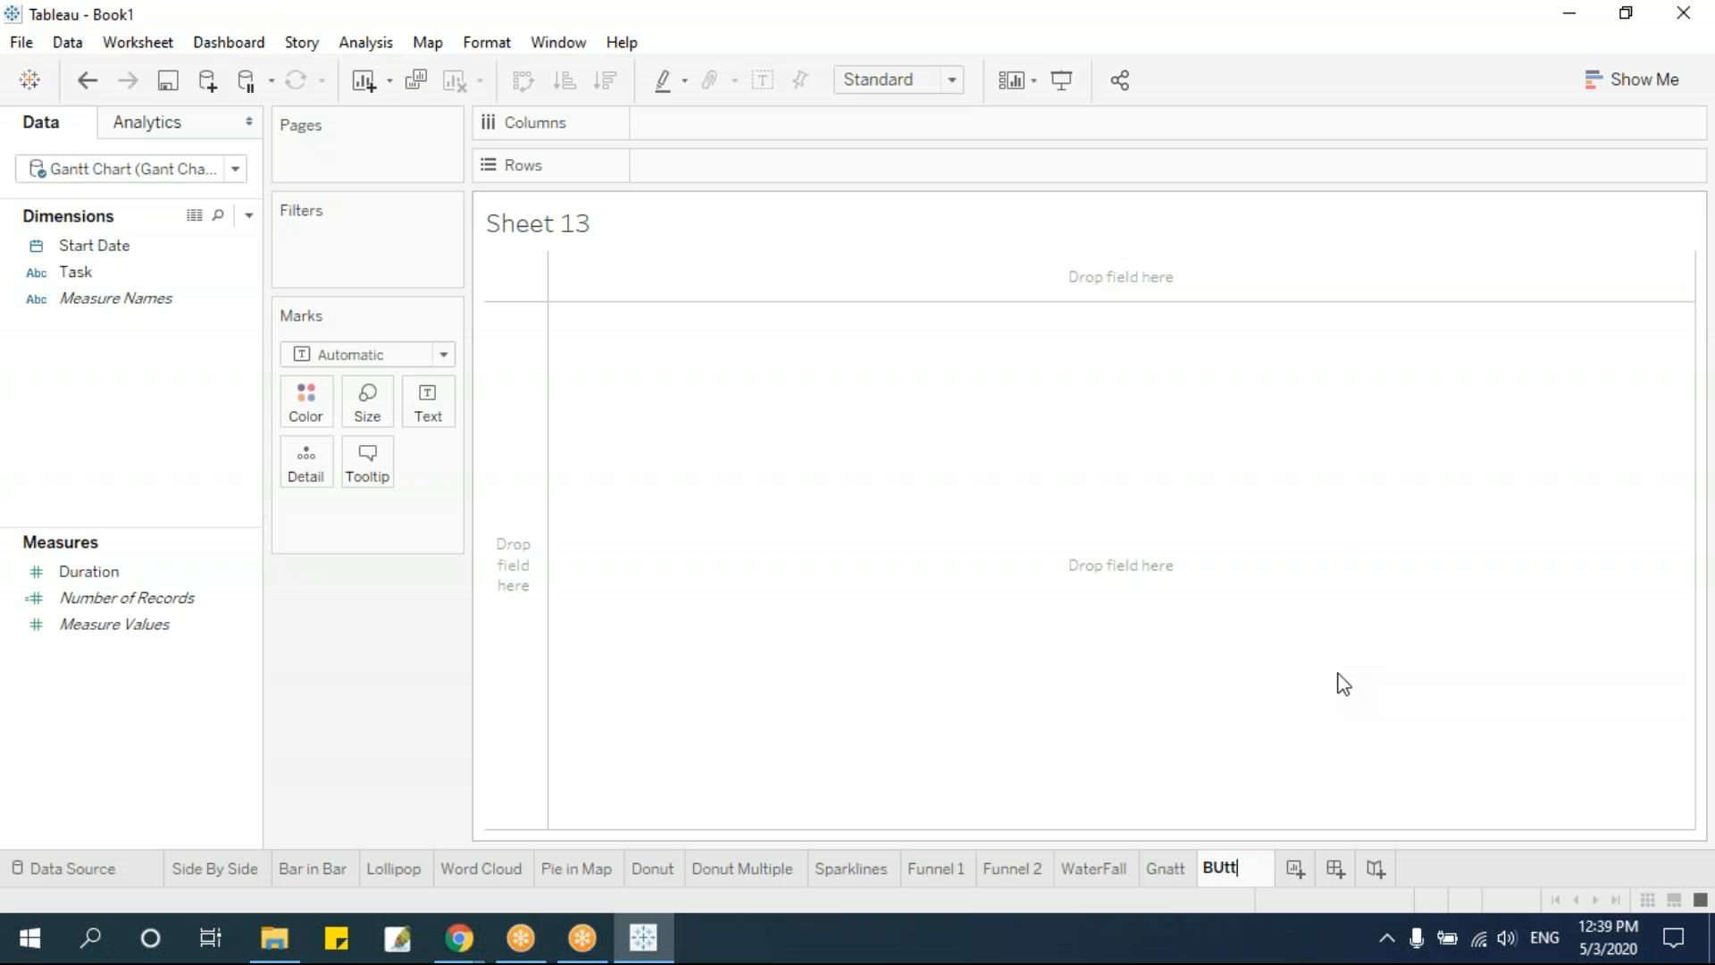
pyautogui.write('erFly')
pyautogui.press('Return')
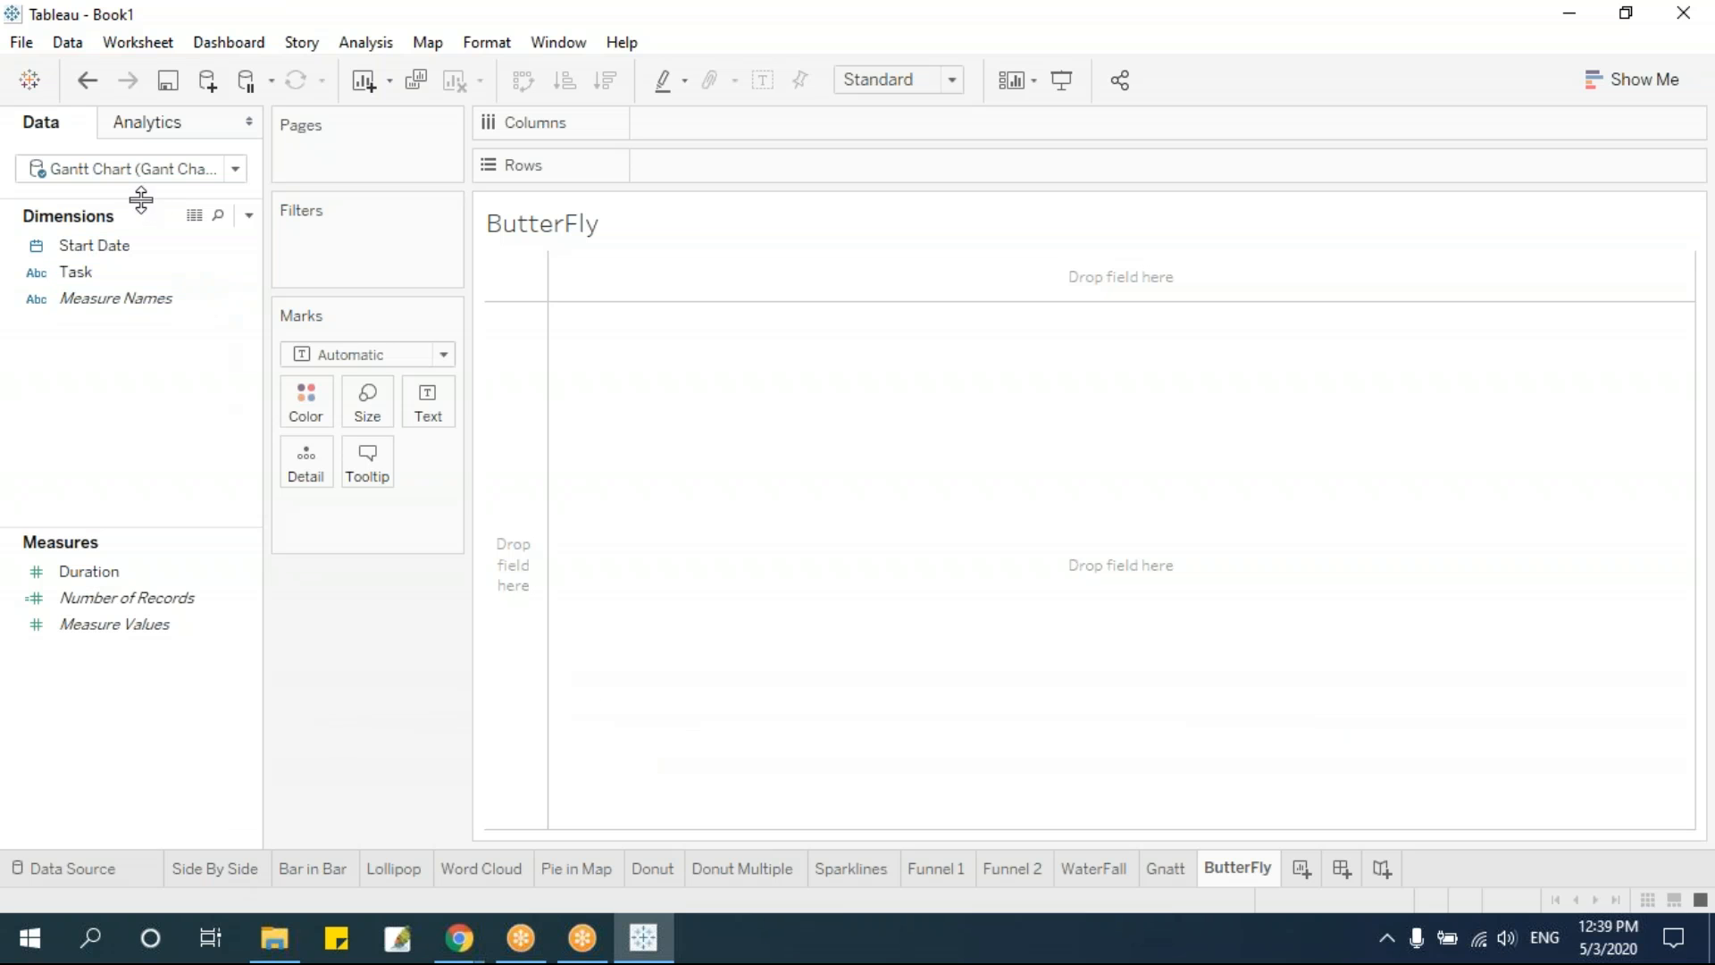
# Switch the ButterFly sheet to the Butterfly chart data source and examine its Questions, Yes and No records
pyautogui.moveTo(140, 199); pyautogui.dragTo(141, 241)
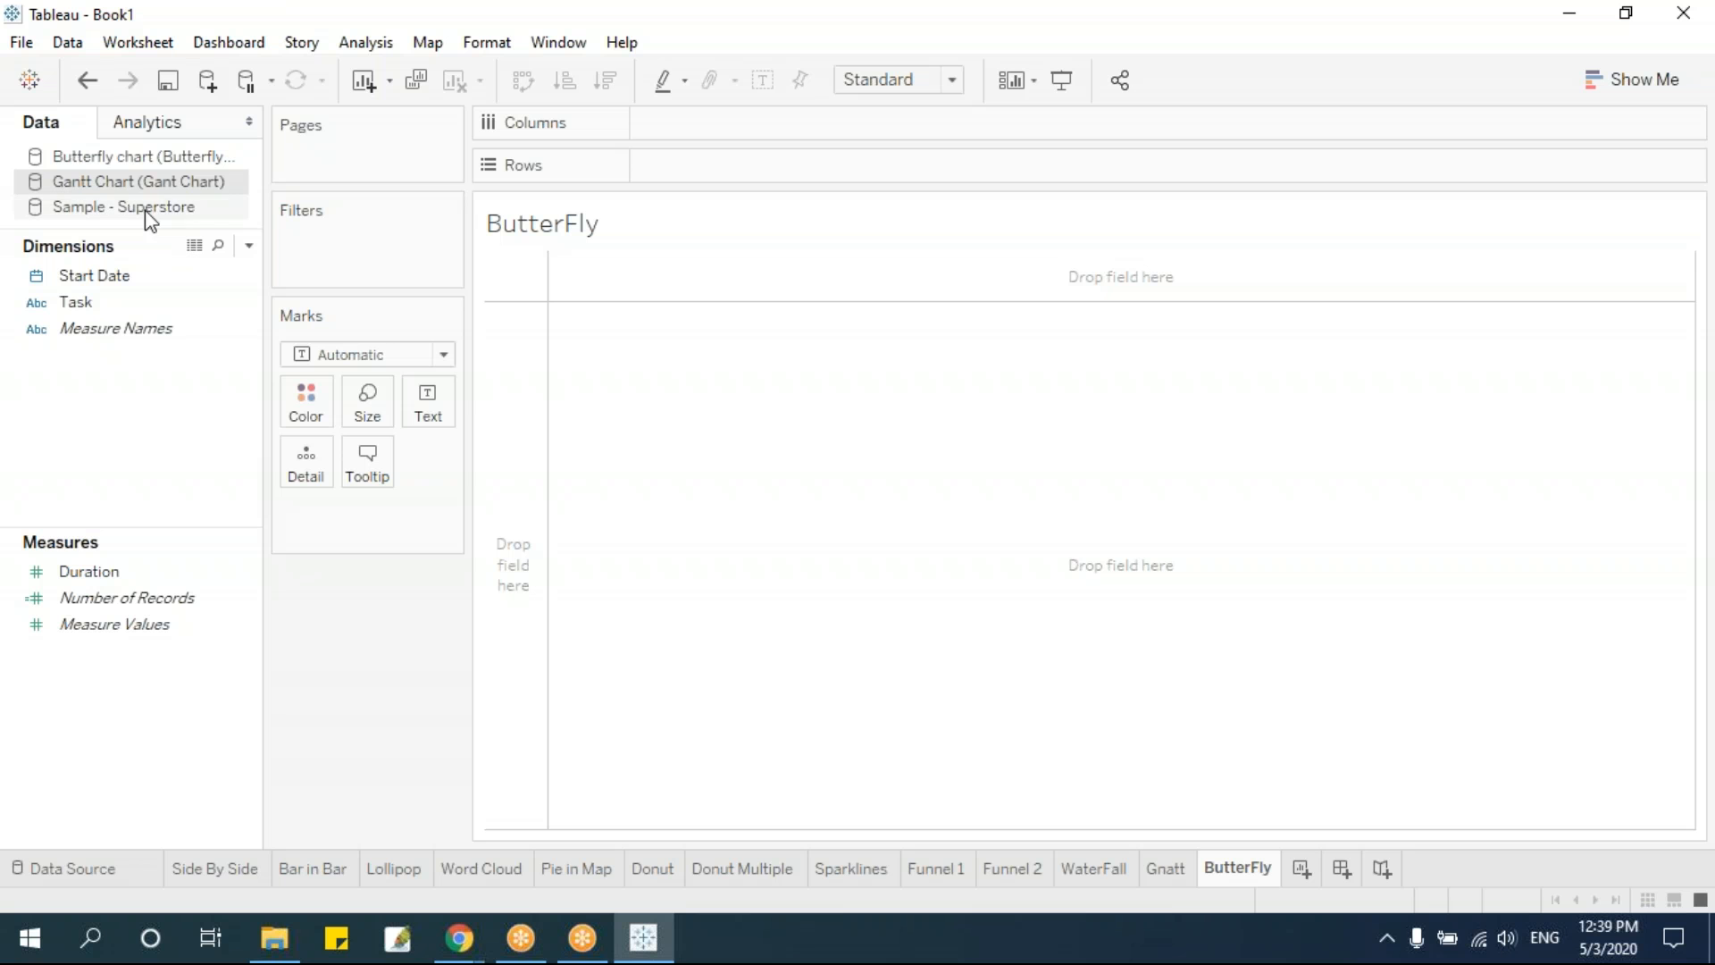
pyautogui.click(143, 156)
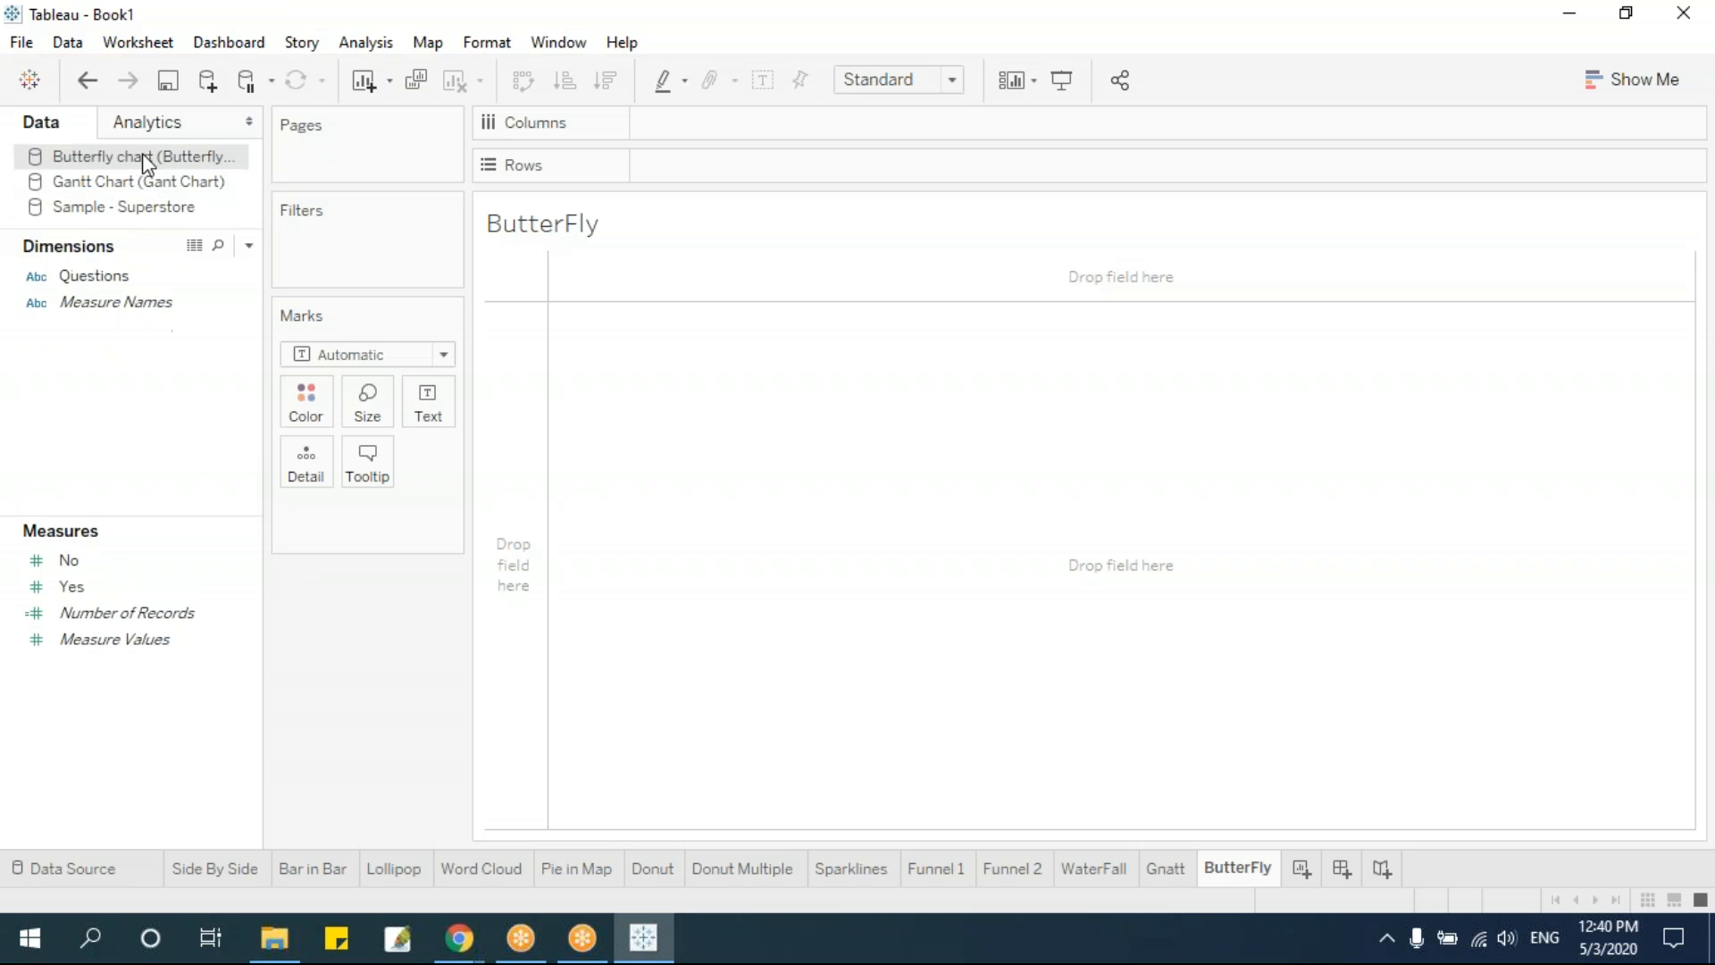
pyautogui.click(104, 867)
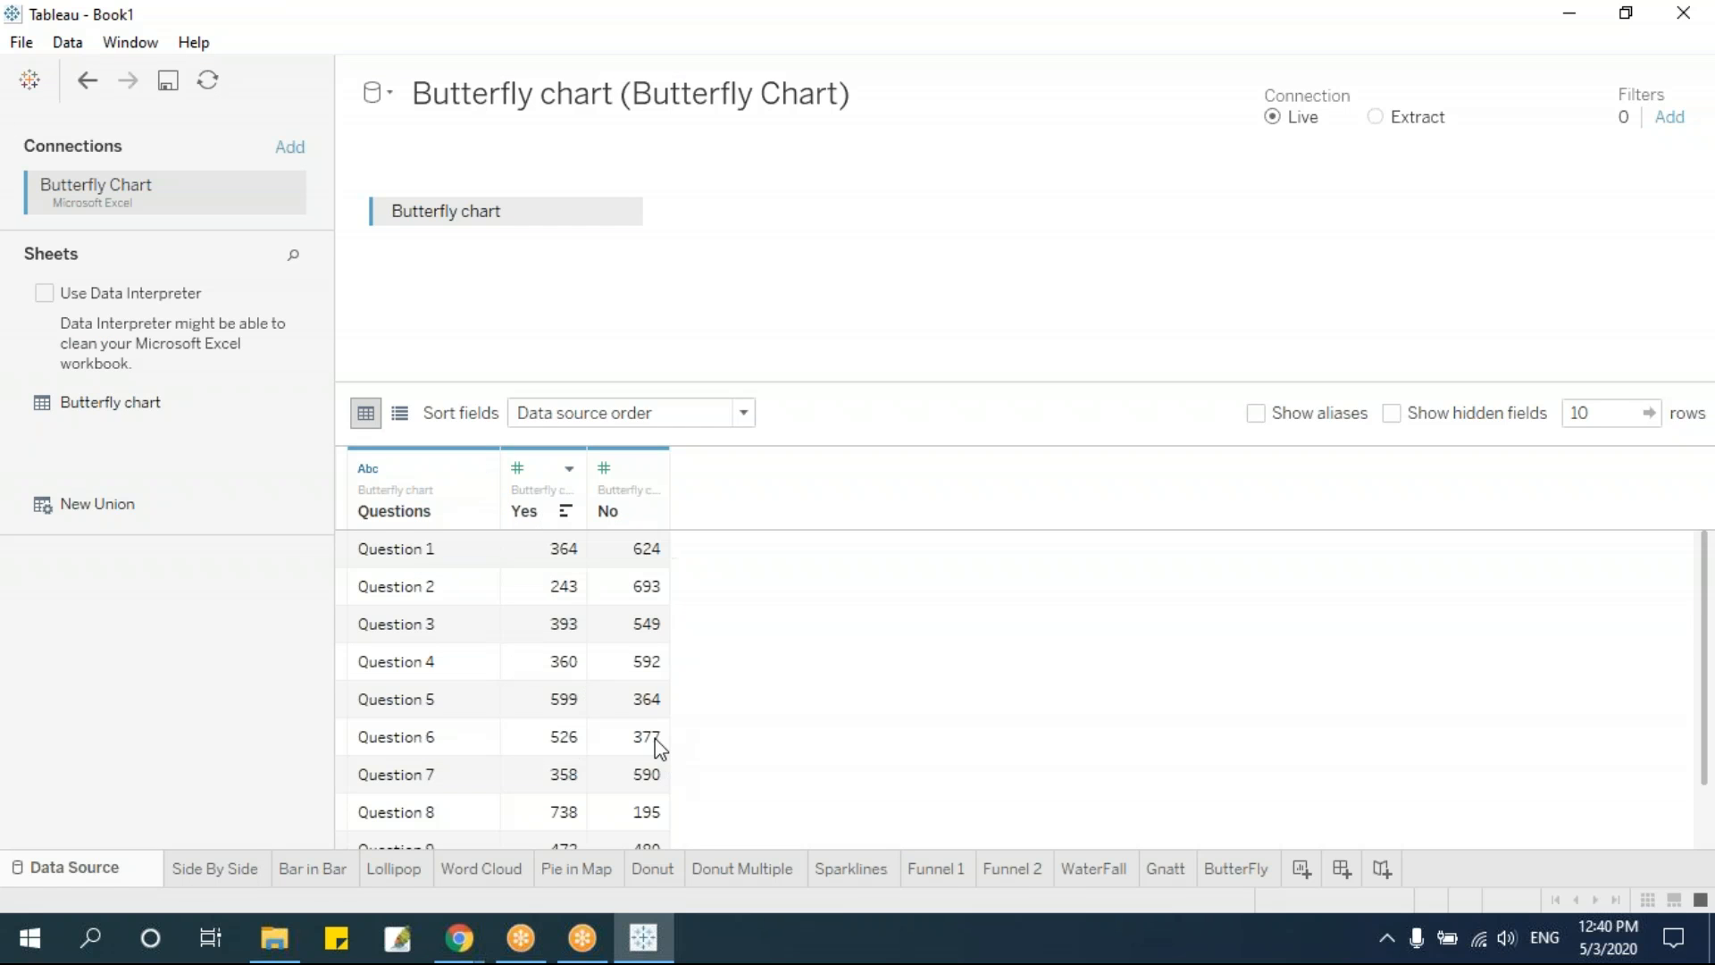
pyautogui.click(1234, 870)
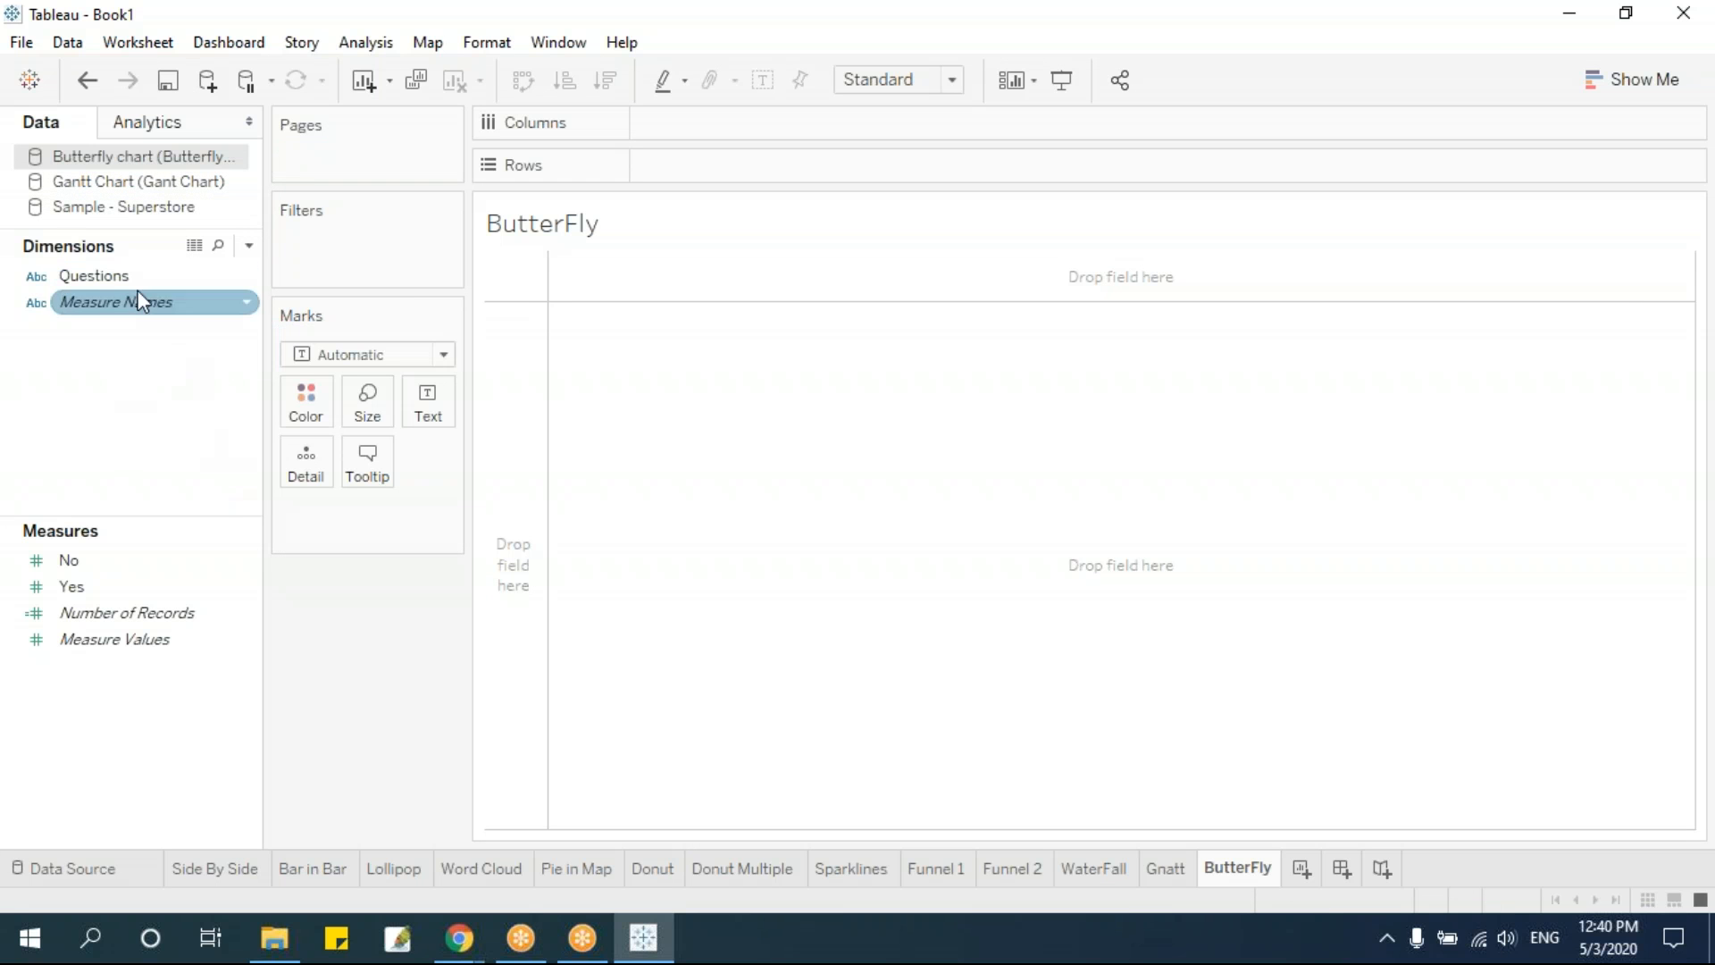
# Plot Yes and No as bars for each of the Questions, and swap rows and columns to make the bars horizontal
pyautogui.moveTo(114, 276); pyautogui.dragTo(759, 136)
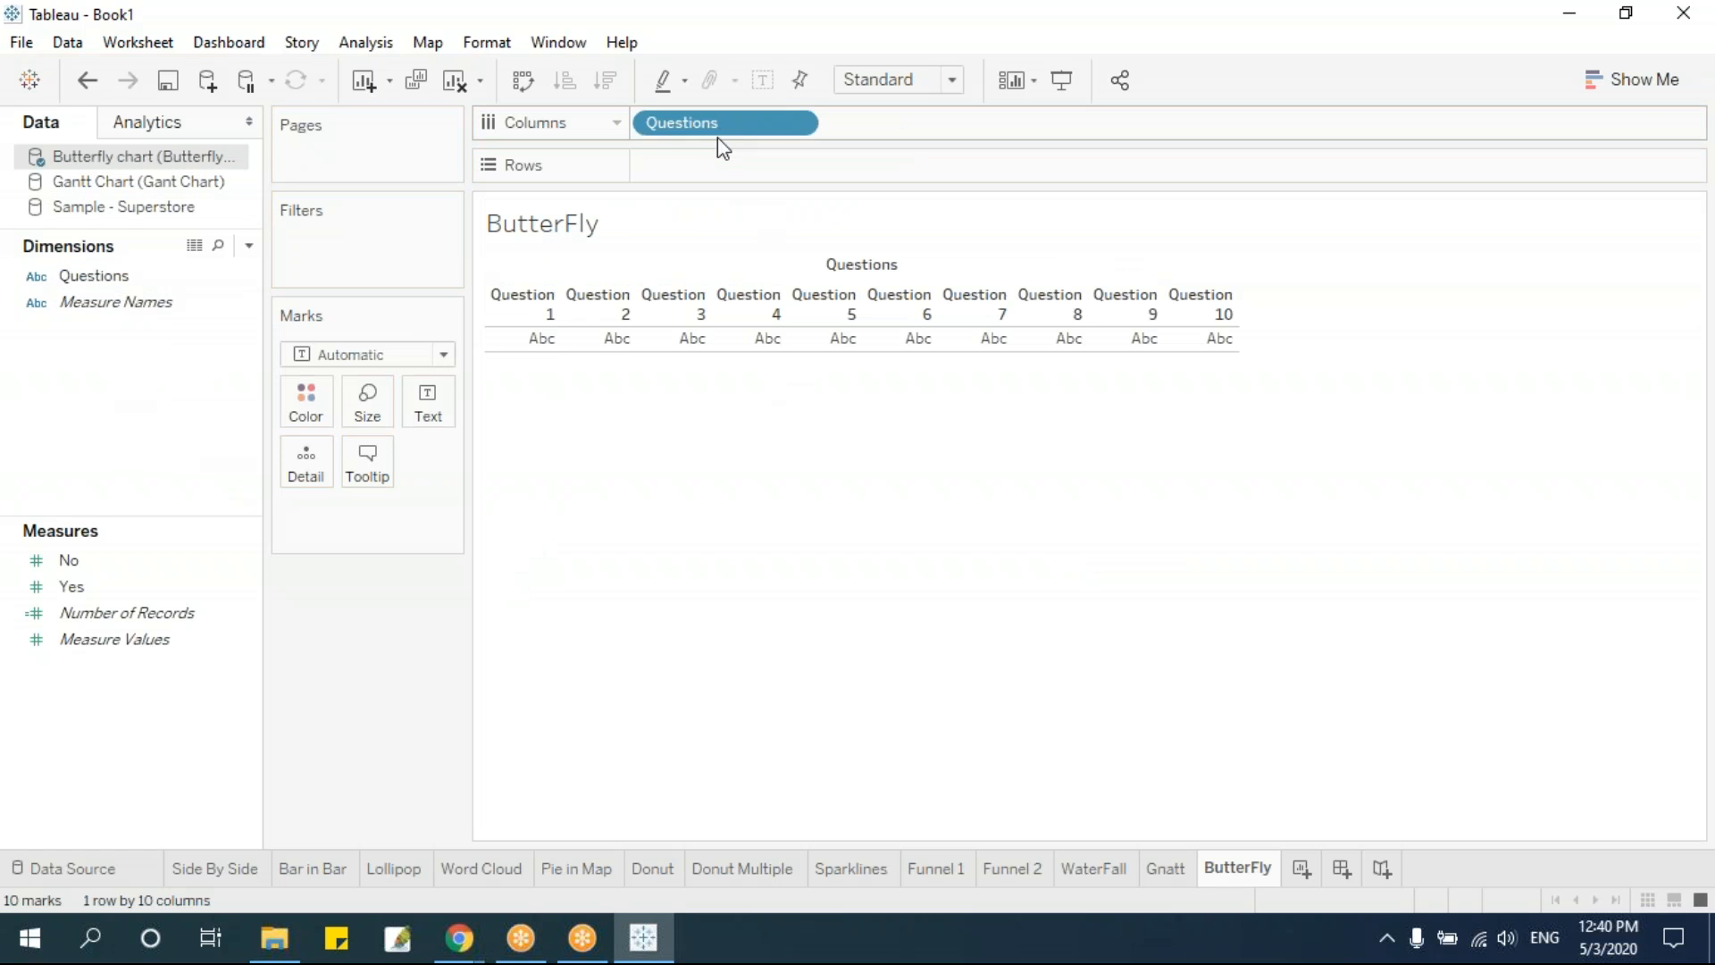
pyautogui.moveTo(98, 588); pyautogui.dragTo(738, 172)
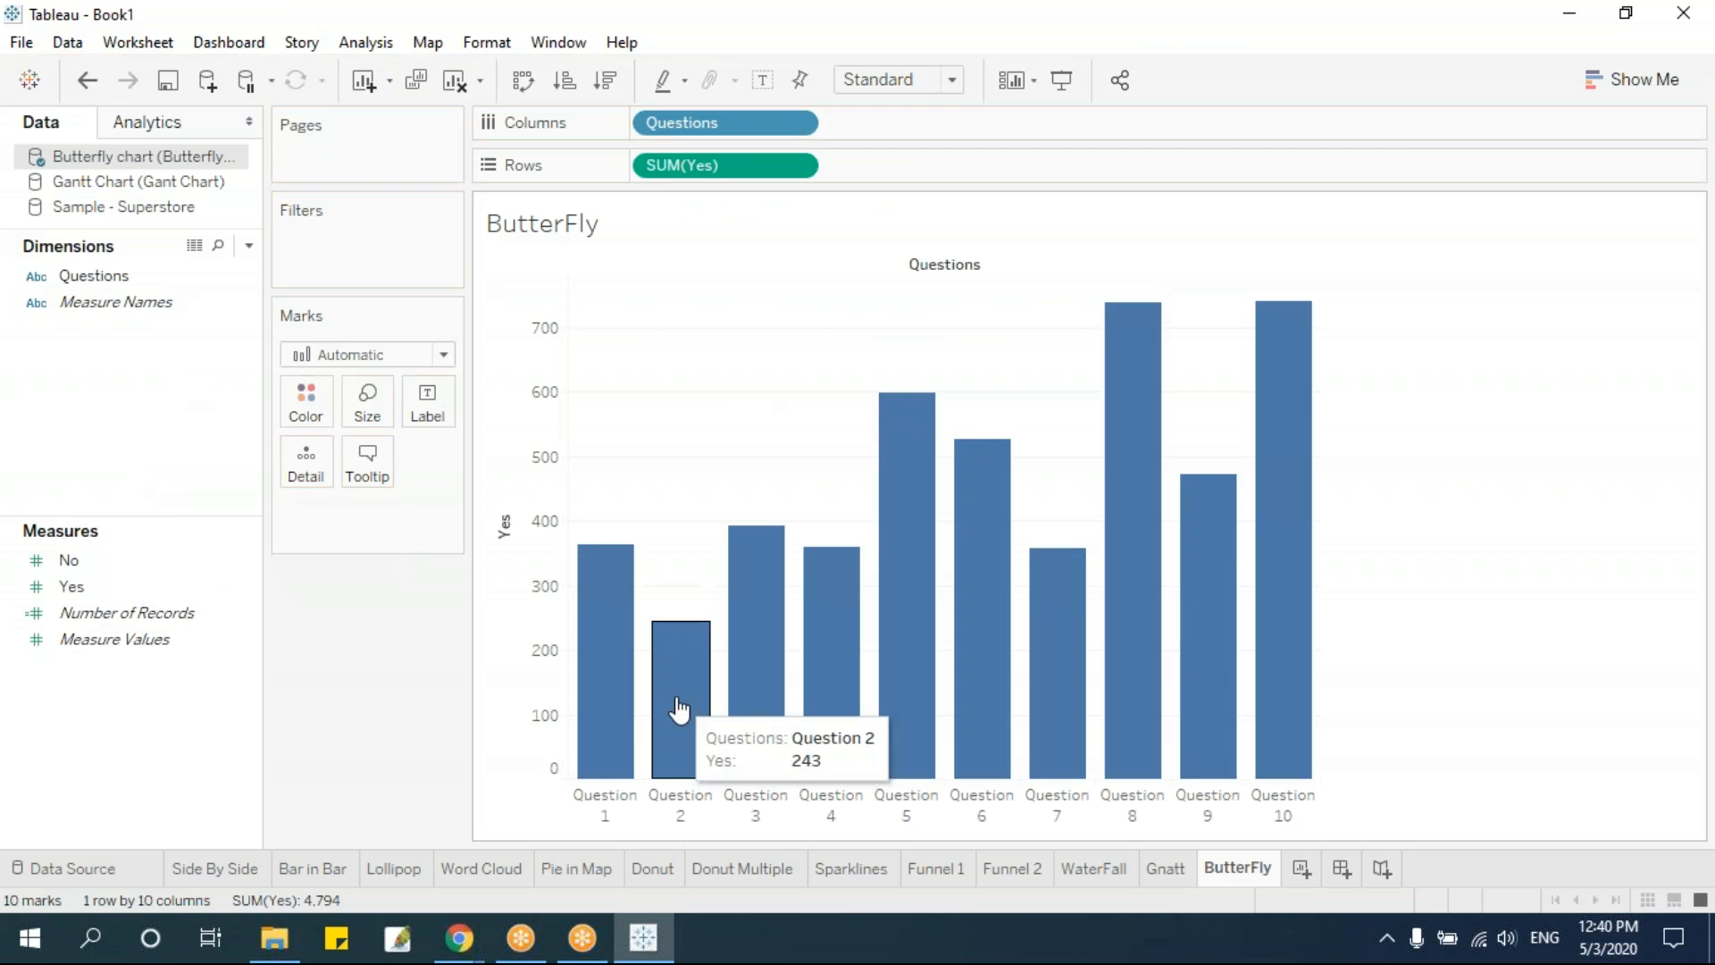
pyautogui.moveTo(98, 560); pyautogui.dragTo(751, 710)
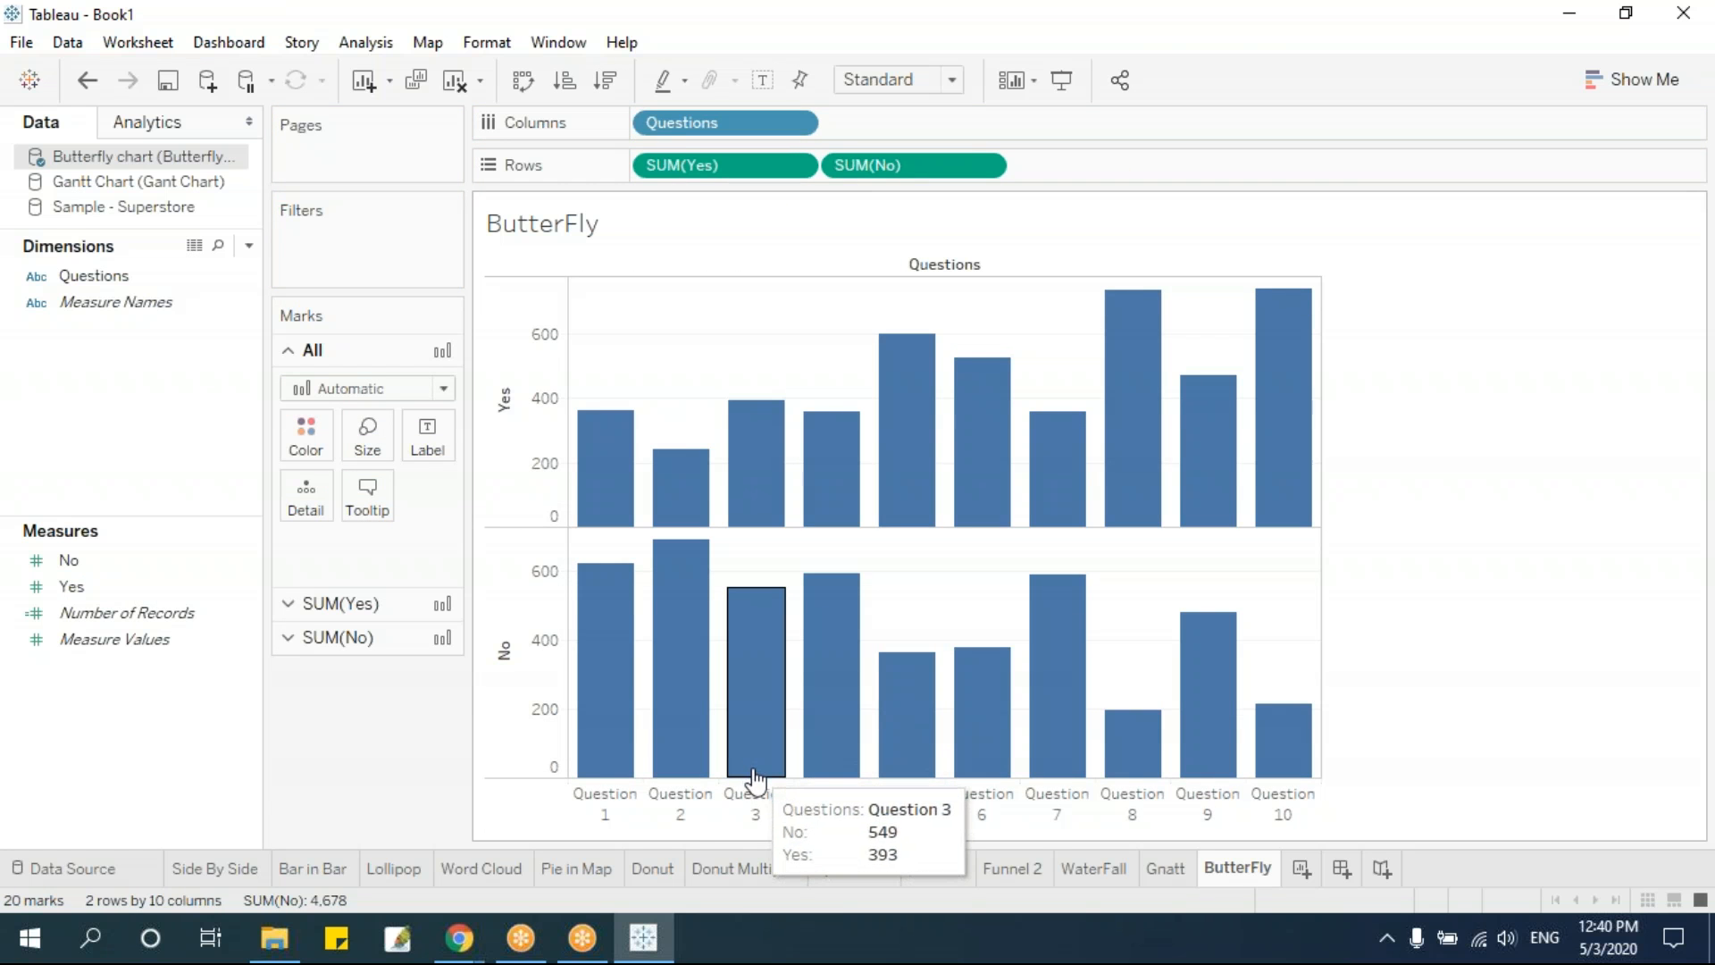
pyautogui.hotkey('ctrl', 'w')
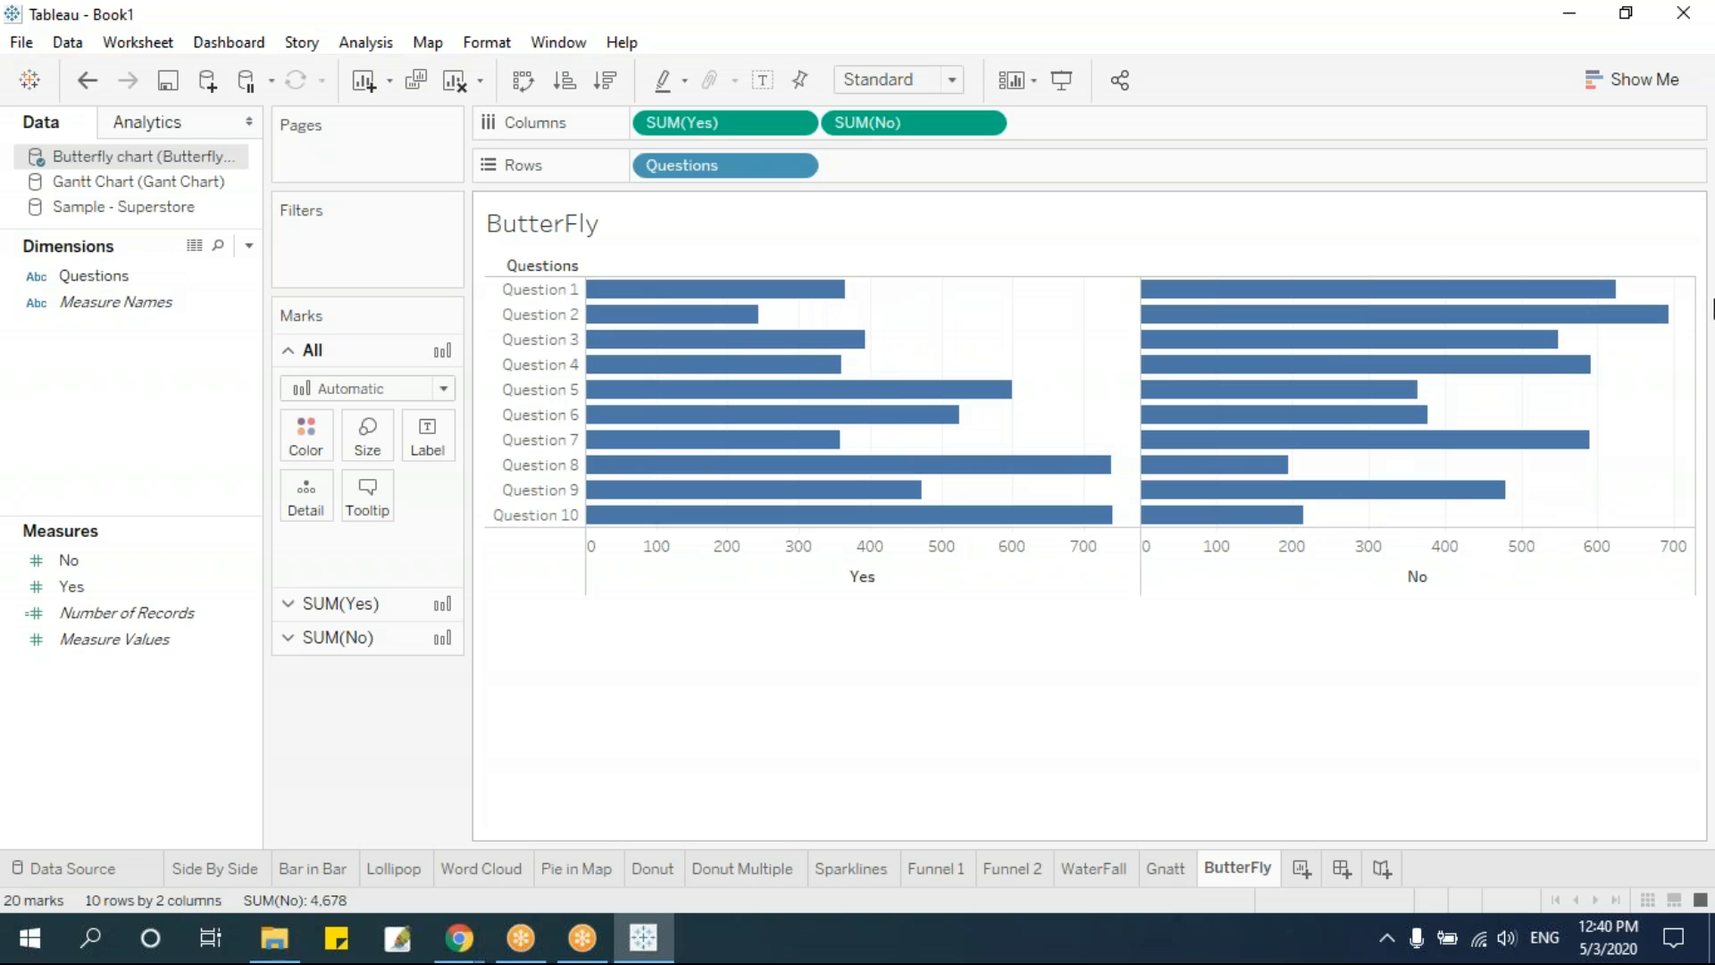
# Reverse the scale of the Yes axis so its bars extend leftward from the centre
pyautogui.click(1646, 97)
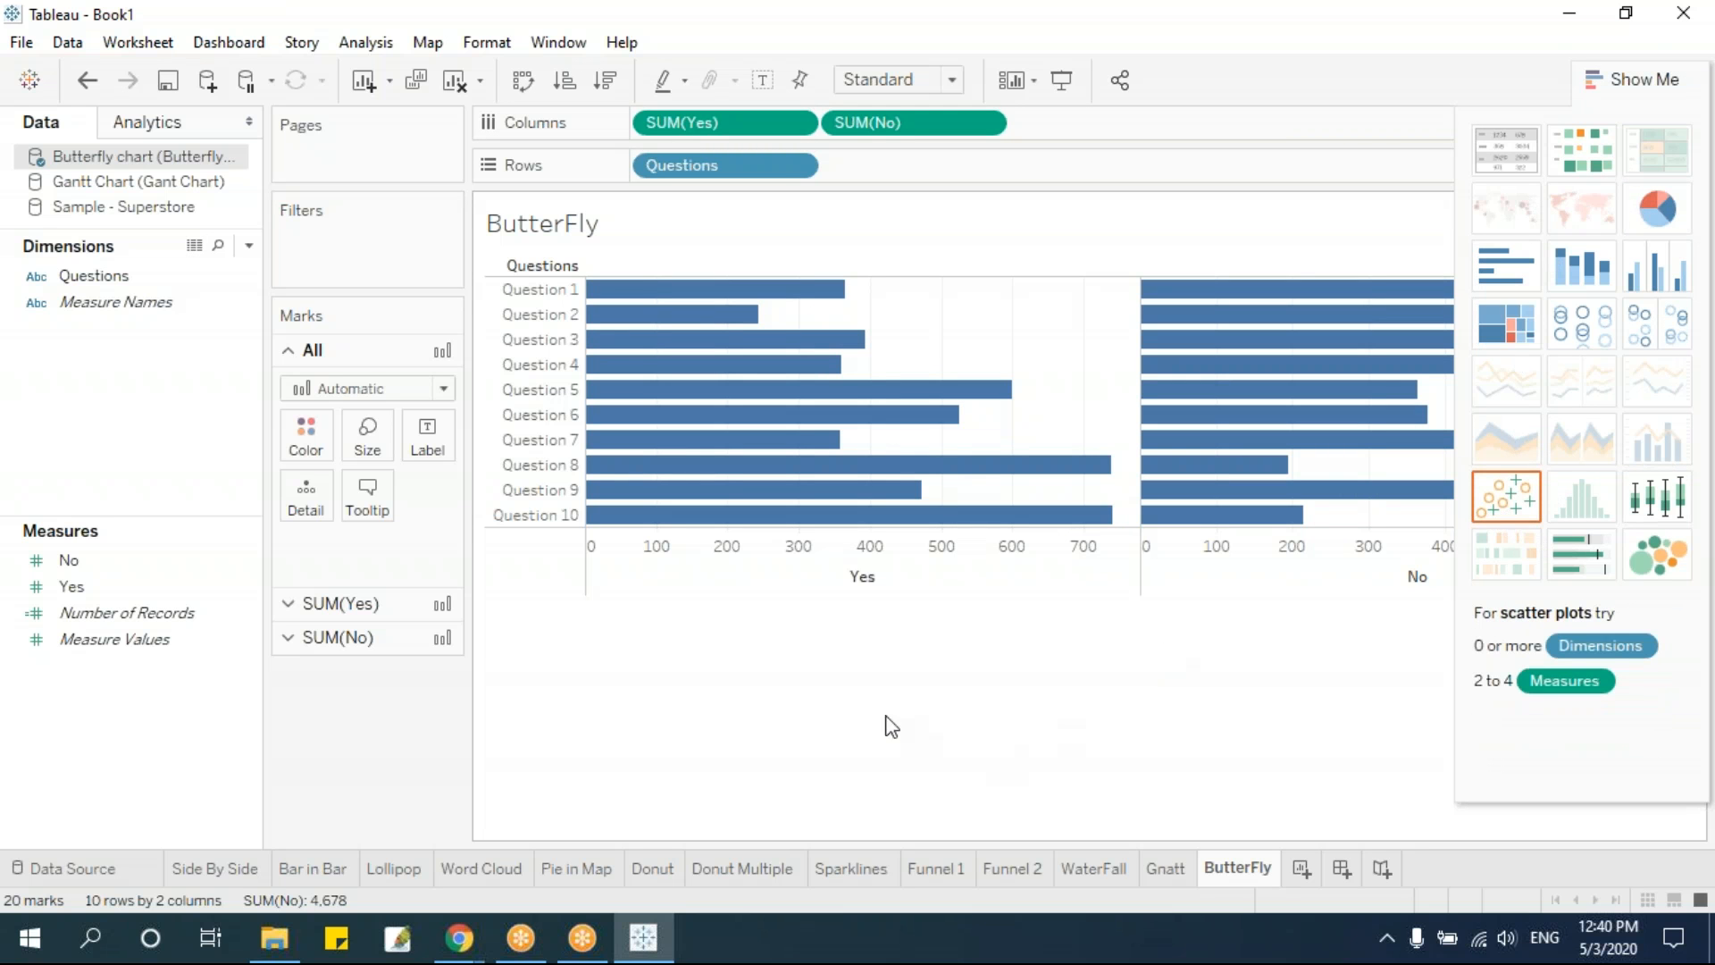
pyautogui.rightClick(758, 549)
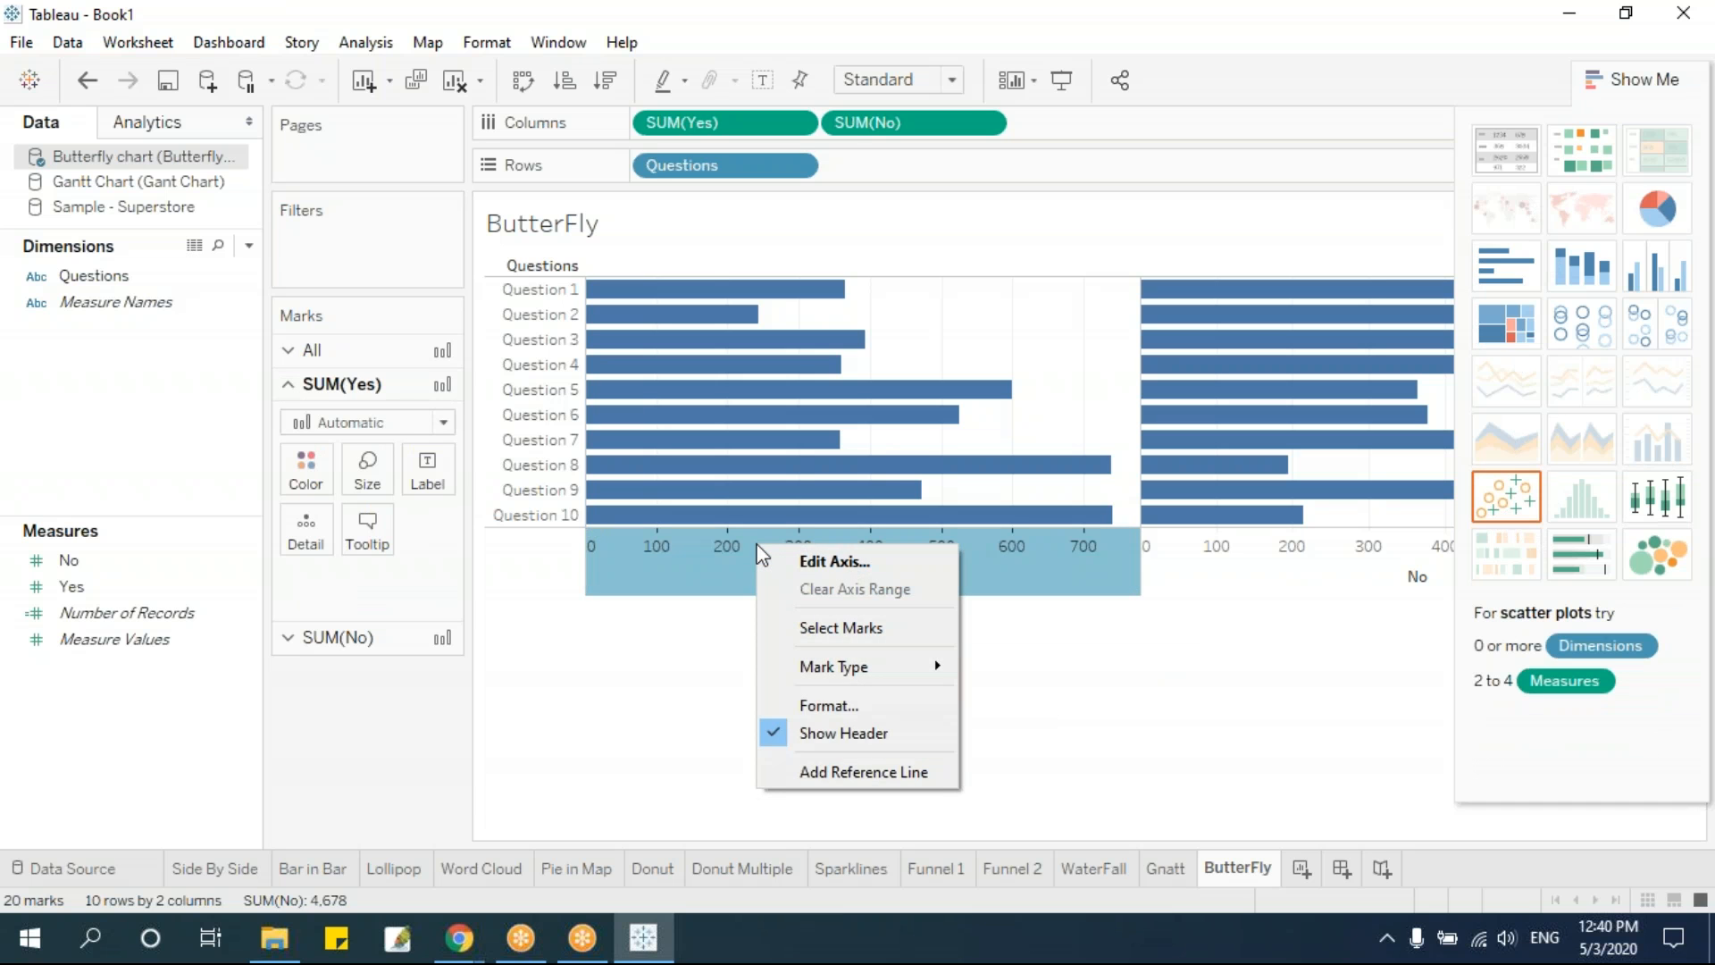
pyautogui.click(822, 564)
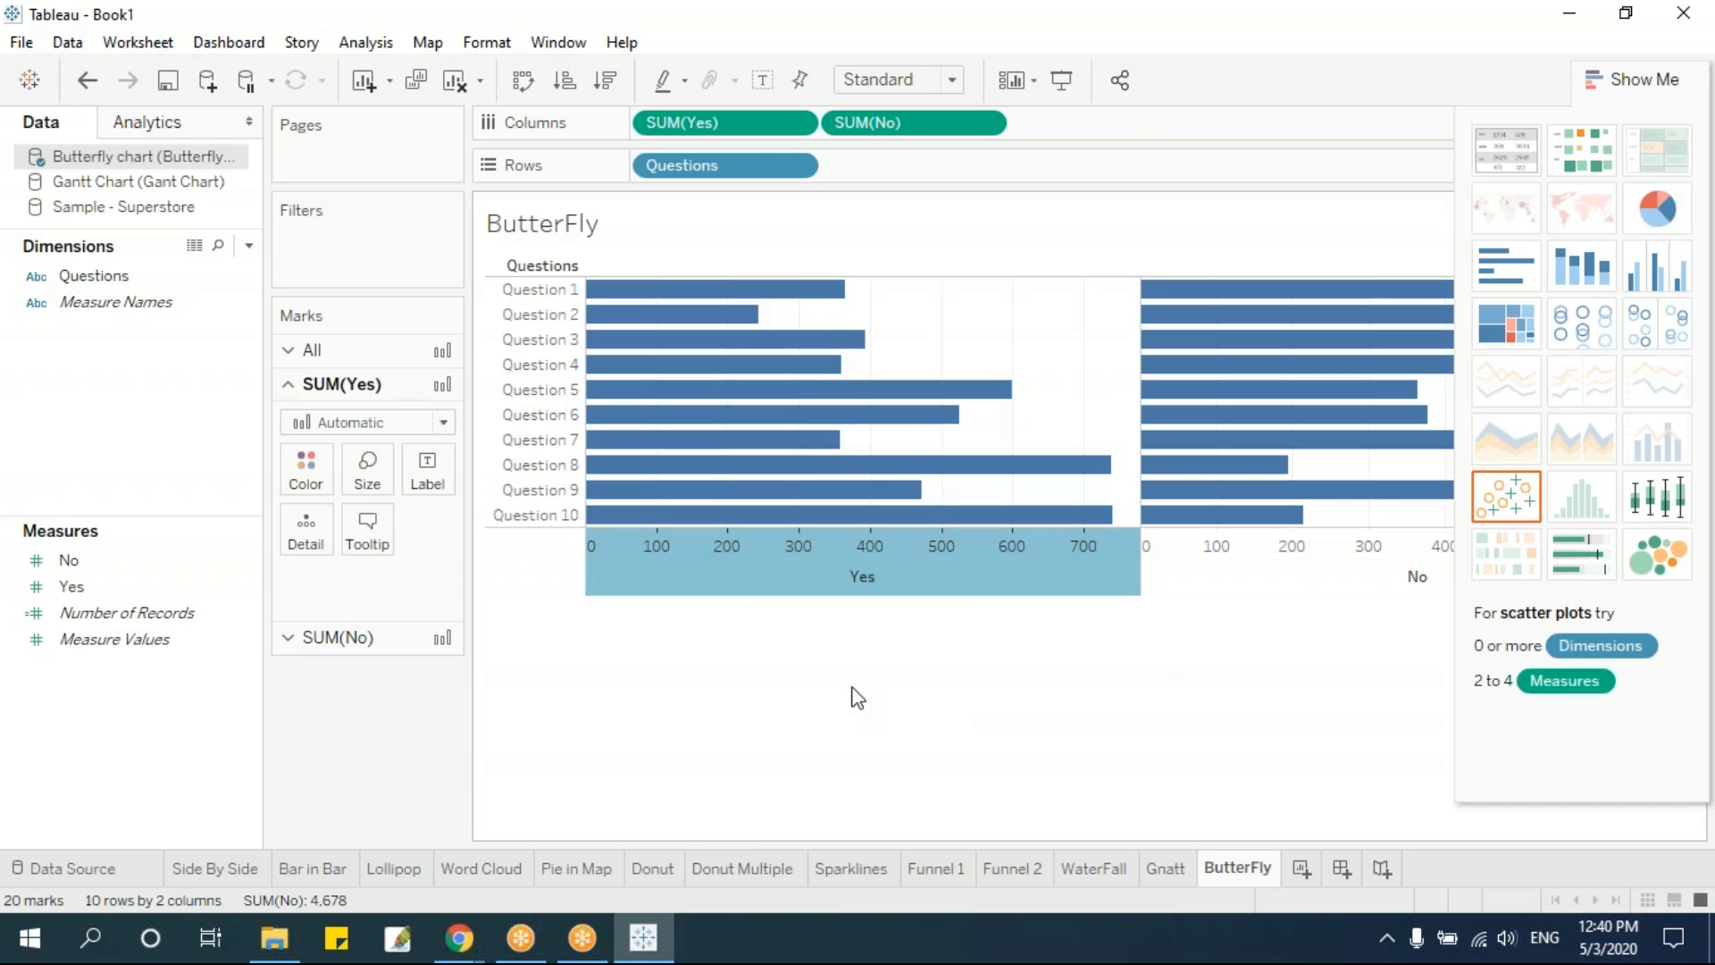
pyautogui.click(620, 490)
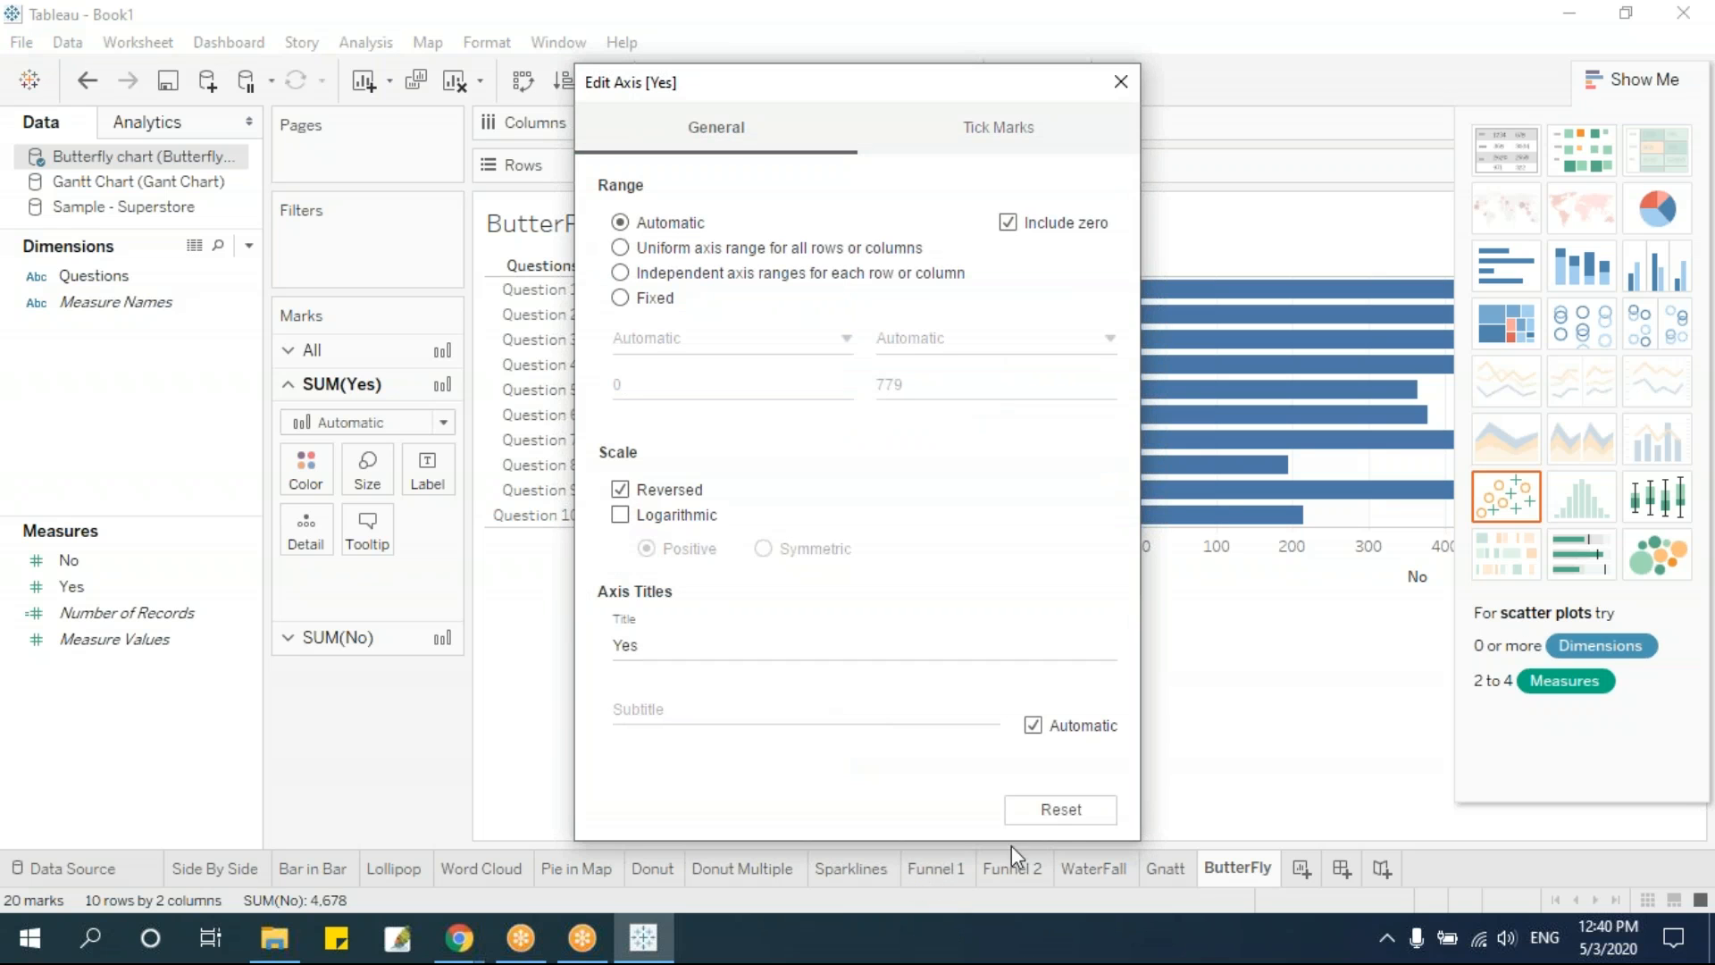
pyautogui.click(1121, 81)
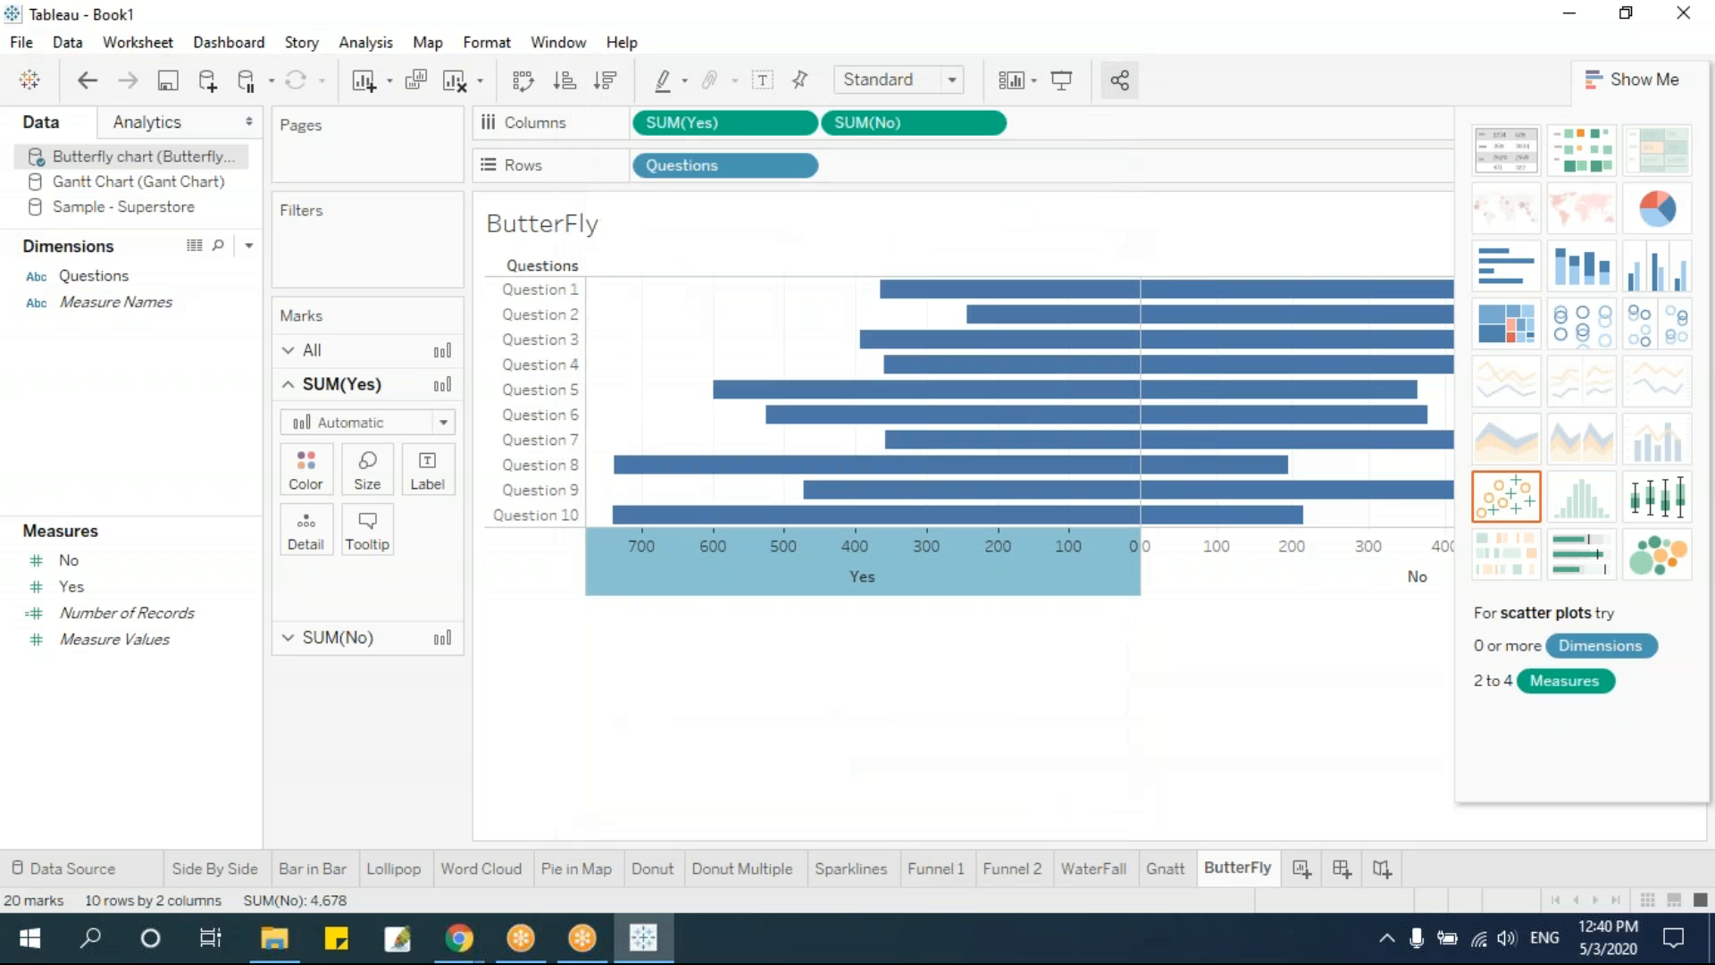
pyautogui.click(1654, 77)
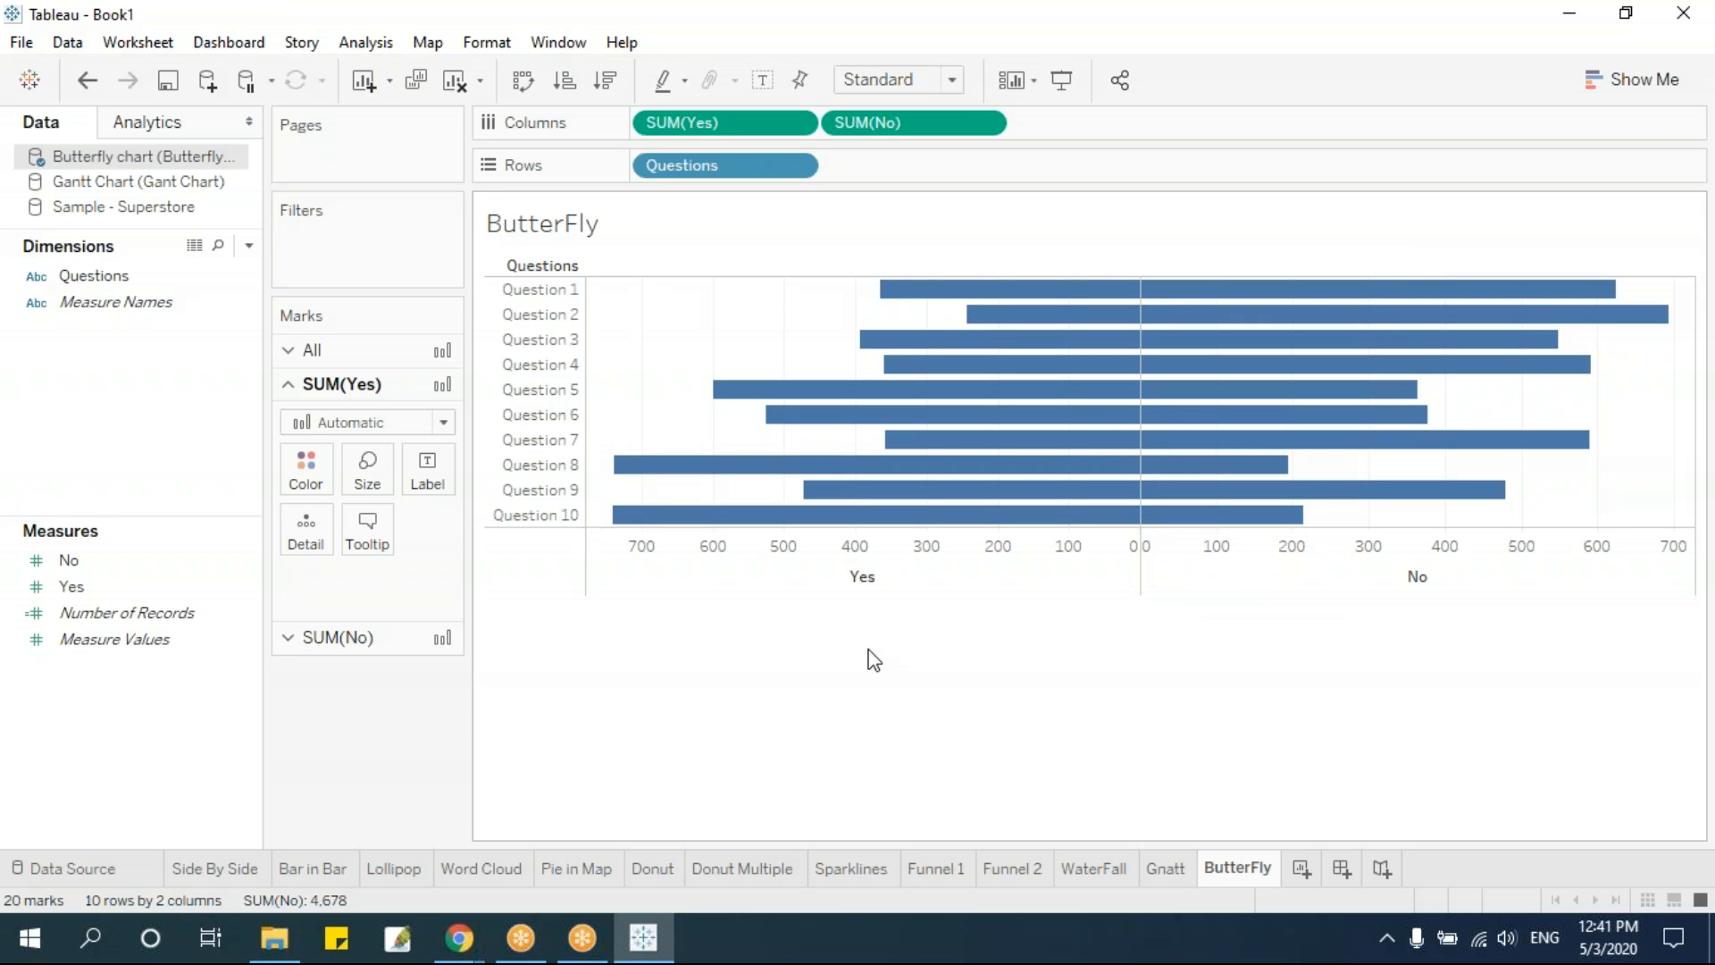
# Create a calculated field named Label with the formula 0
pyautogui.moveTo(1141, 304)
pyautogui.click(248, 244)
pyautogui.click(234, 273)
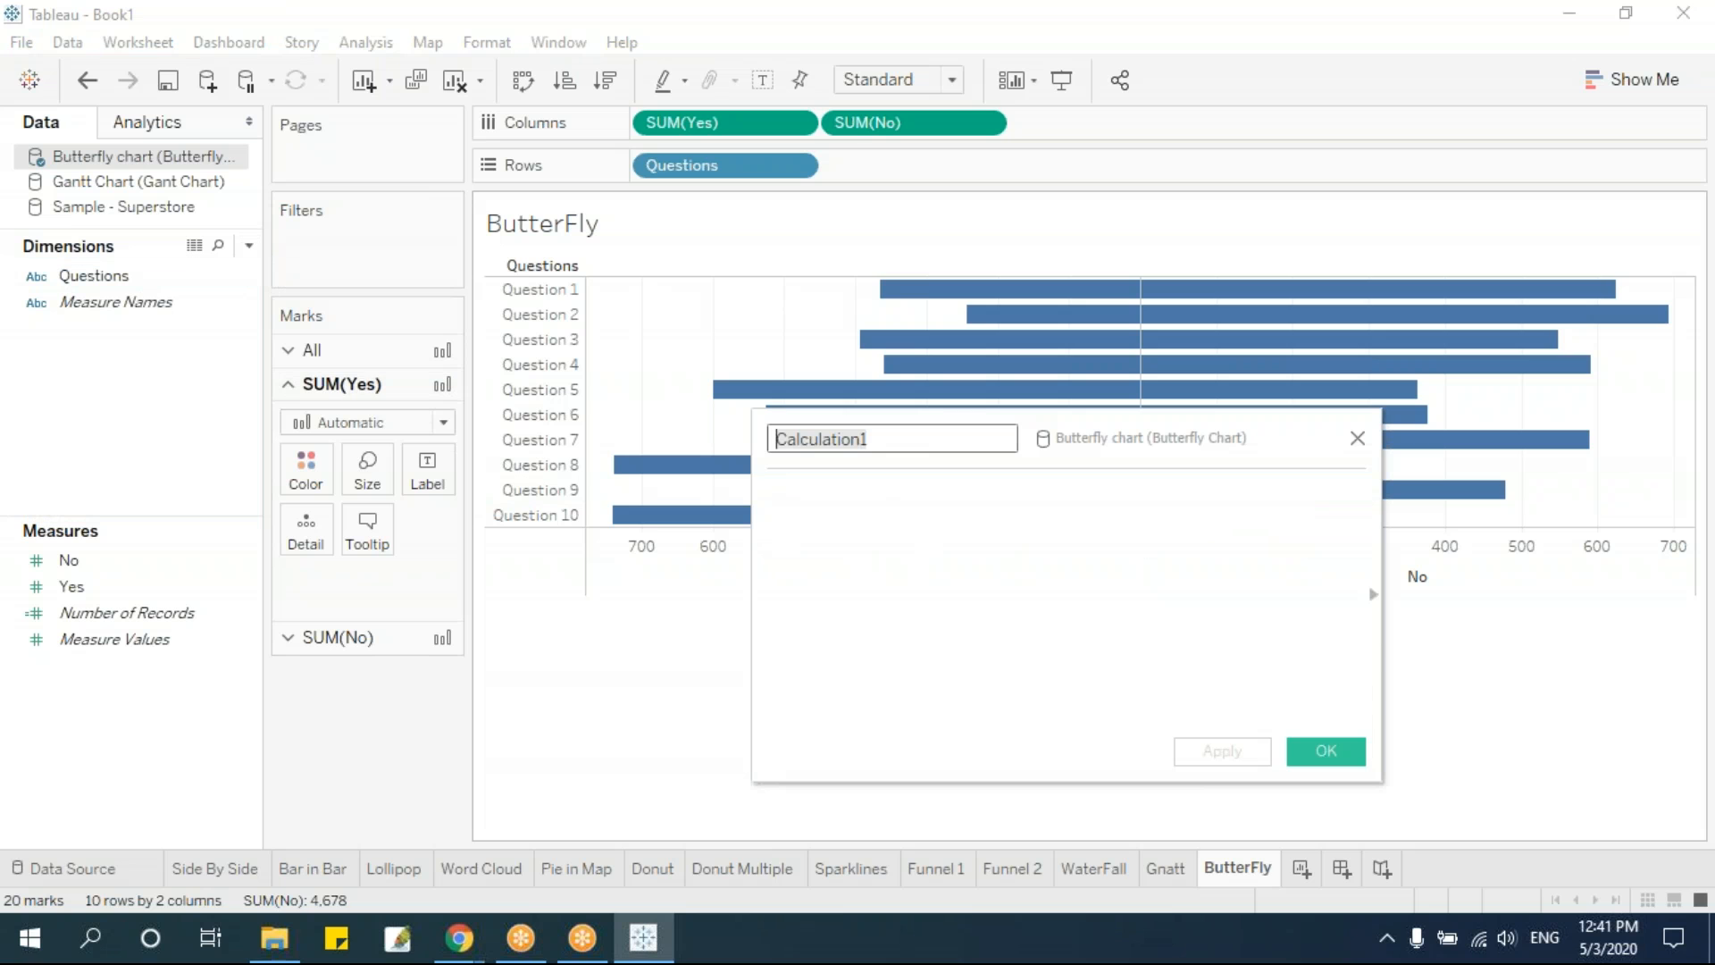
pyautogui.write('Label')
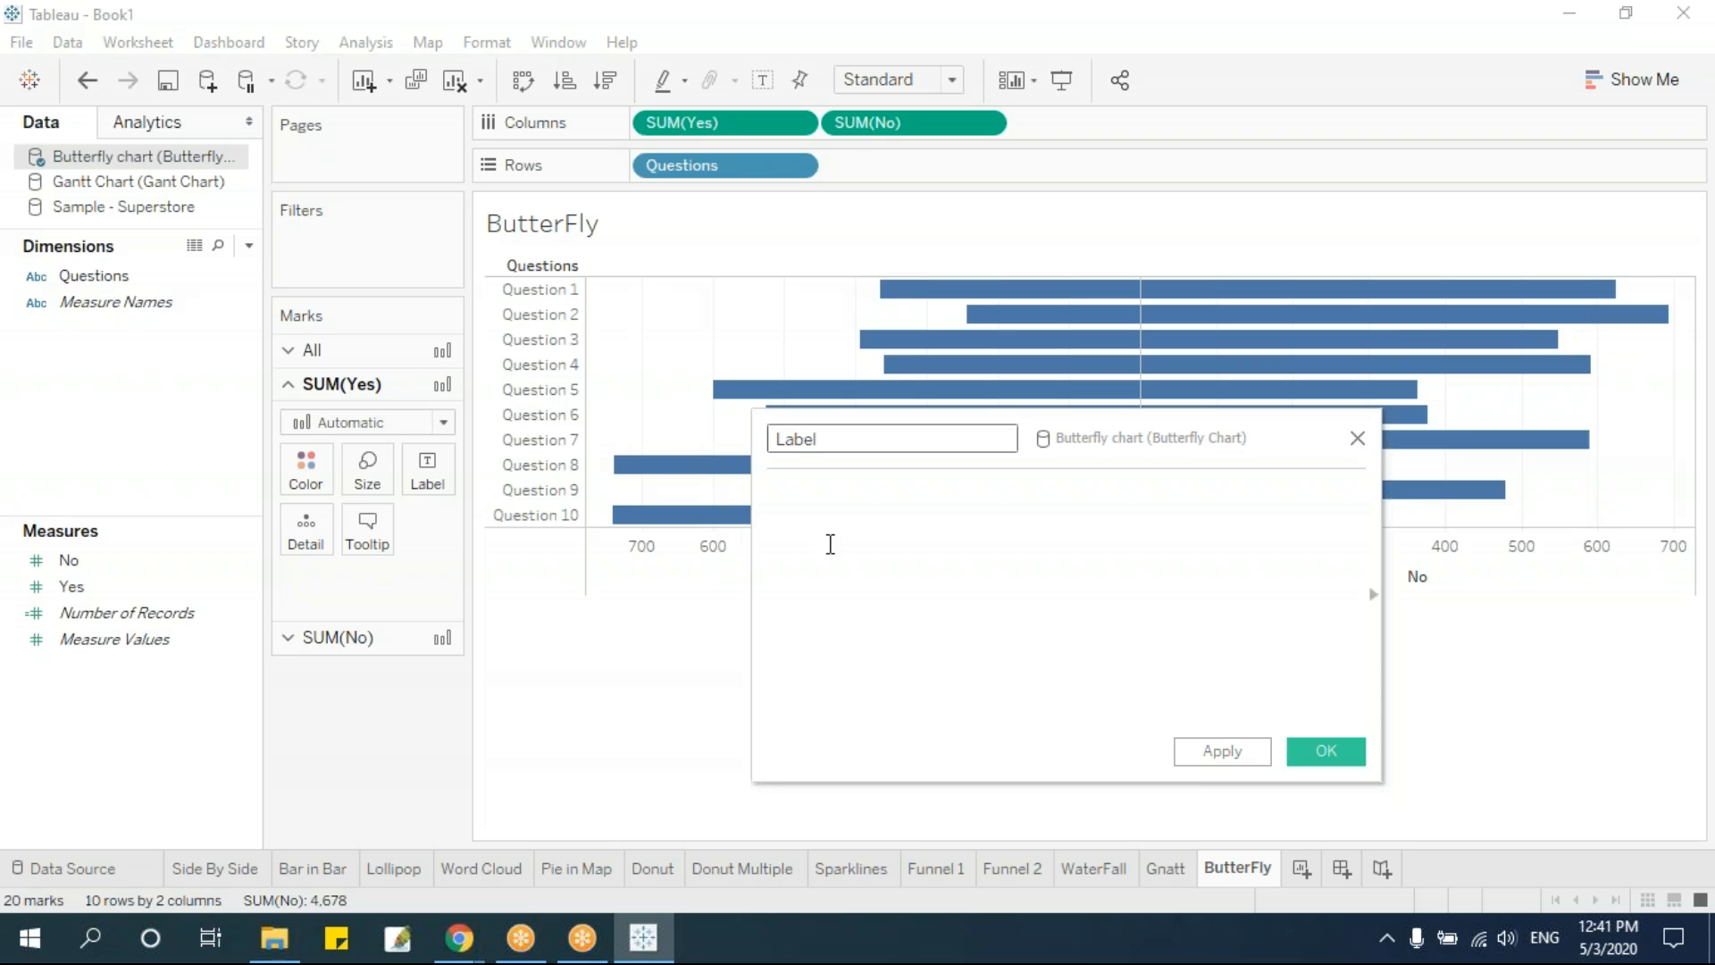
pyautogui.click(841, 500)
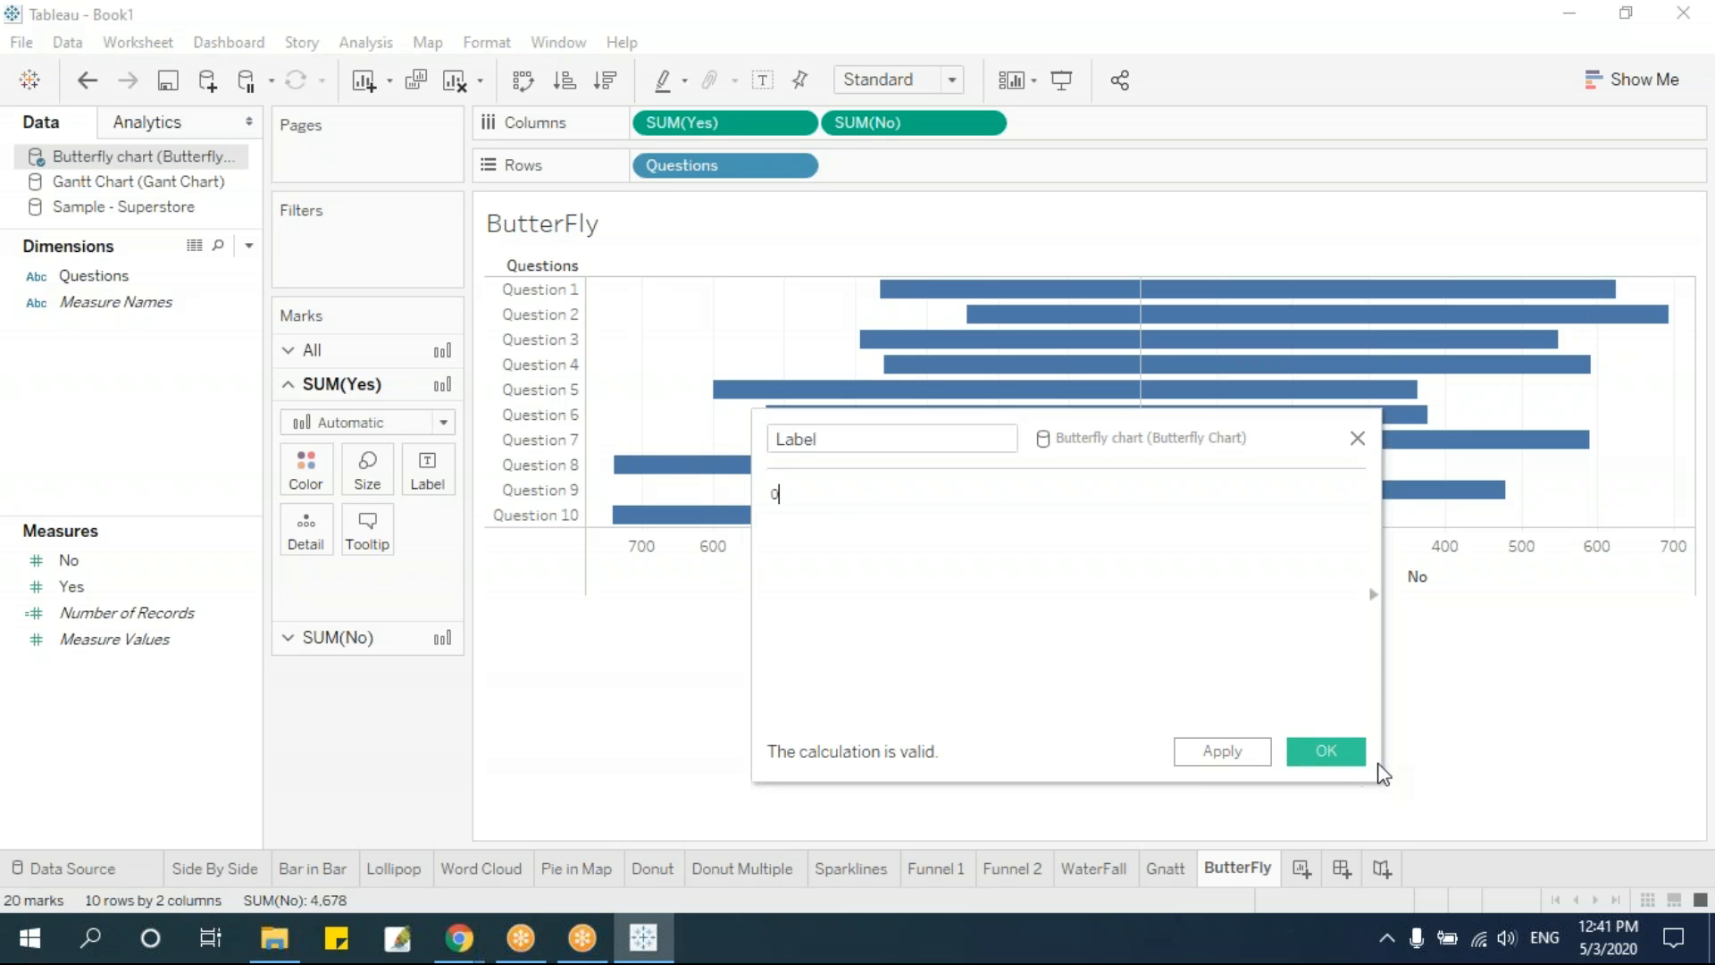
pyautogui.click(1309, 747)
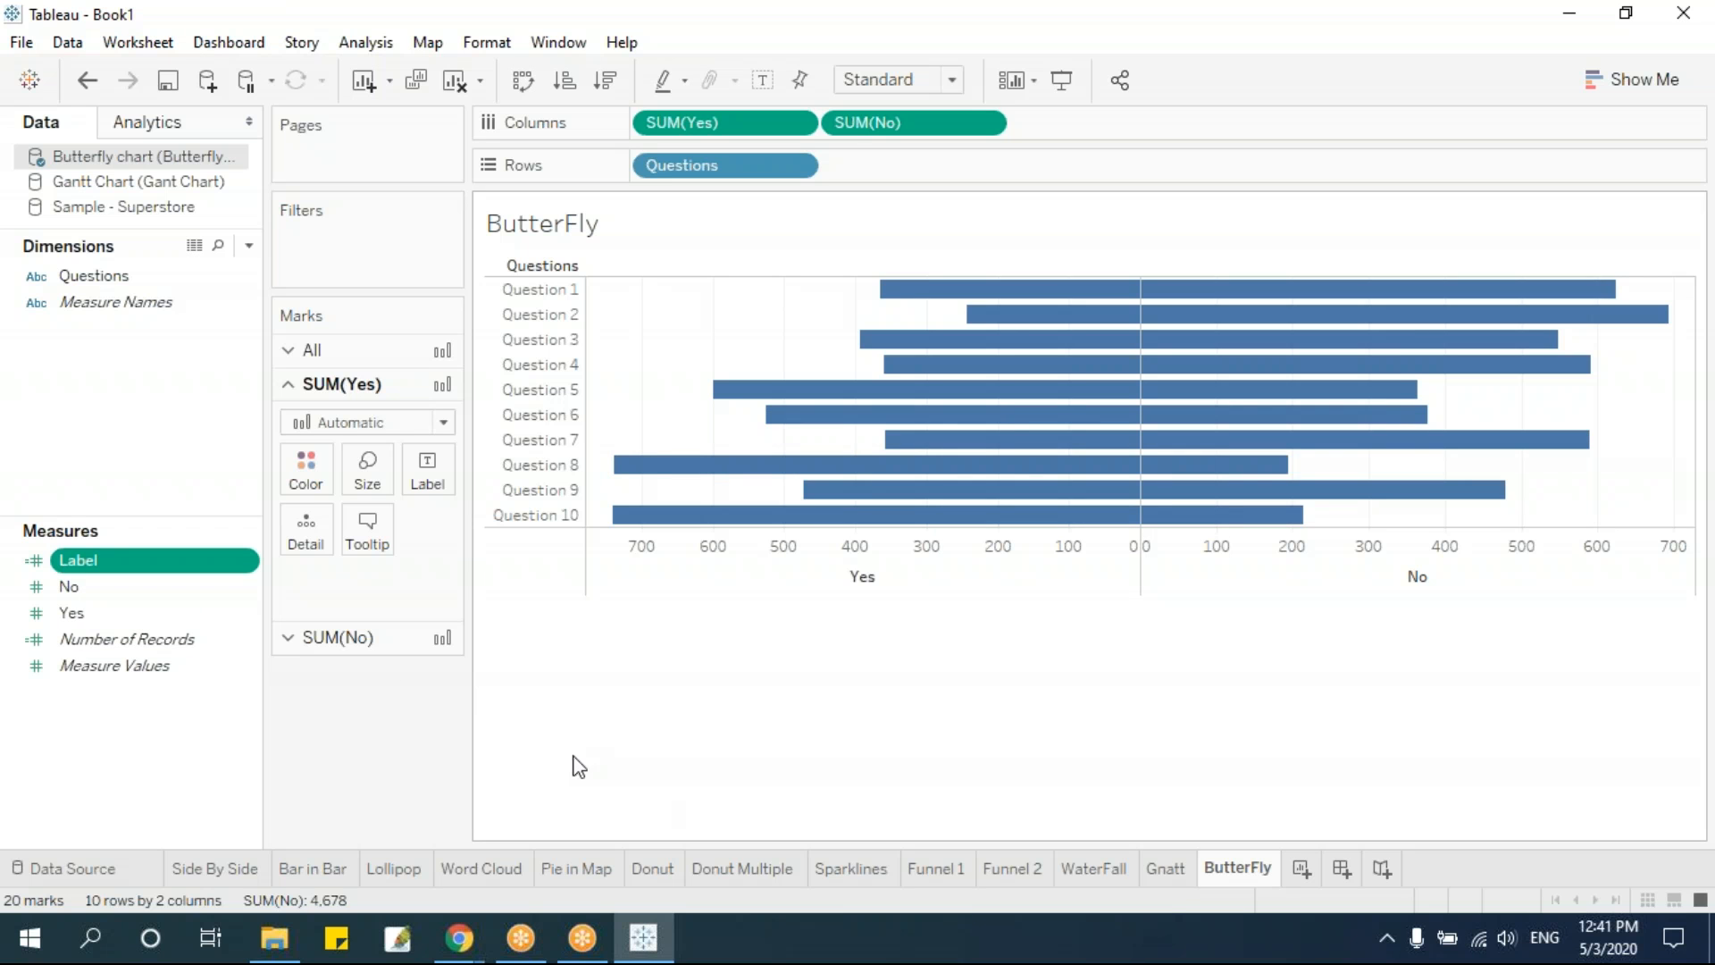
# Insert Label between Yes and No on the columns and display the Questions names there with the Text mark type
pyautogui.moveTo(126, 567); pyautogui.dragTo(862, 125)
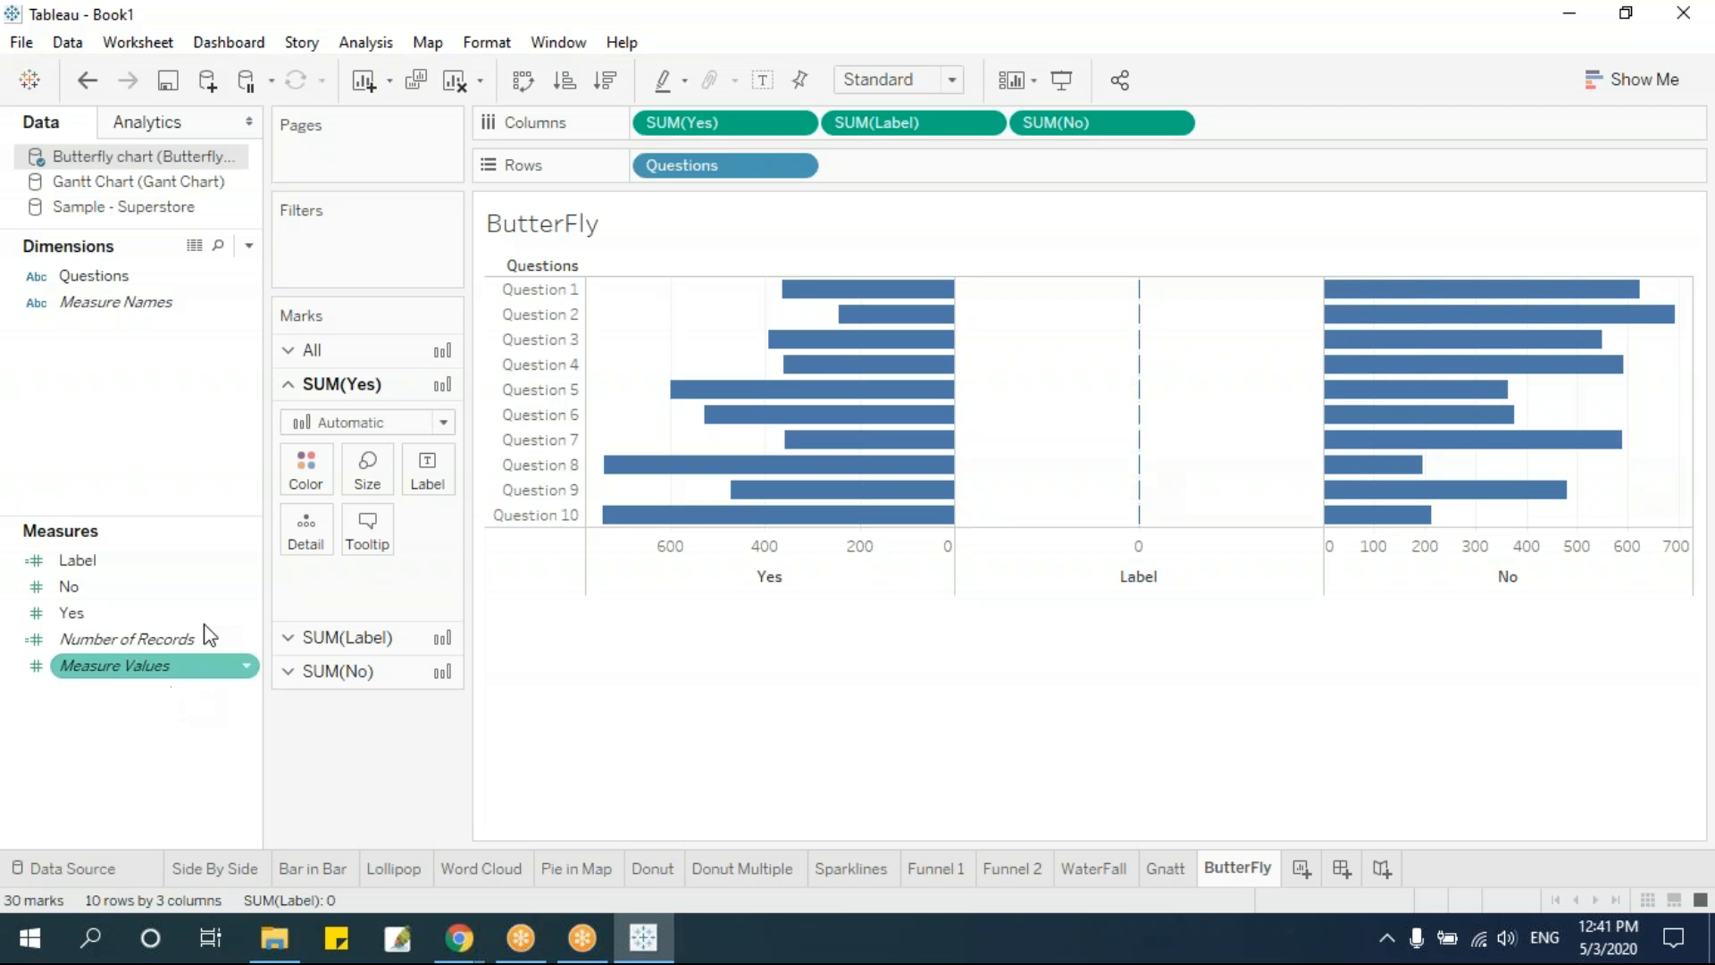
pyautogui.moveTo(93, 276)
pyautogui.mouseDown()
pyautogui.moveTo(435, 749)
pyautogui.moveTo(172, 250)
pyautogui.moveTo(94, 280)
pyautogui.mouseUp()
pyautogui.click(360, 642)
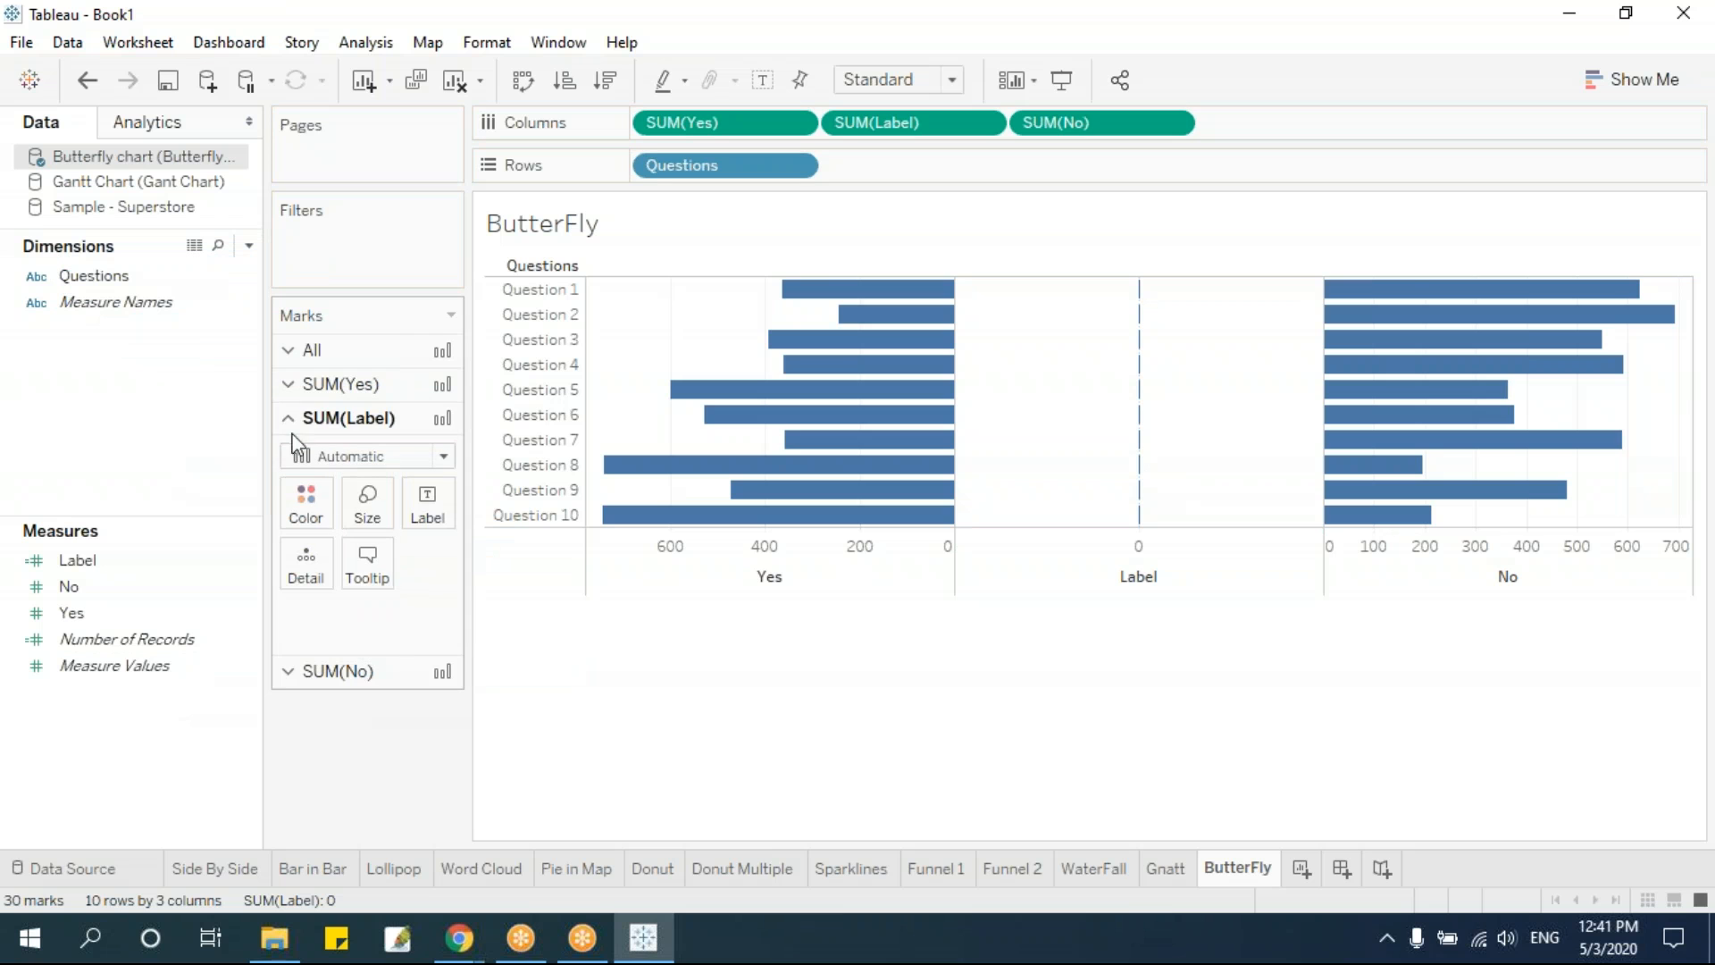
pyautogui.moveTo(93, 276); pyautogui.dragTo(425, 519)
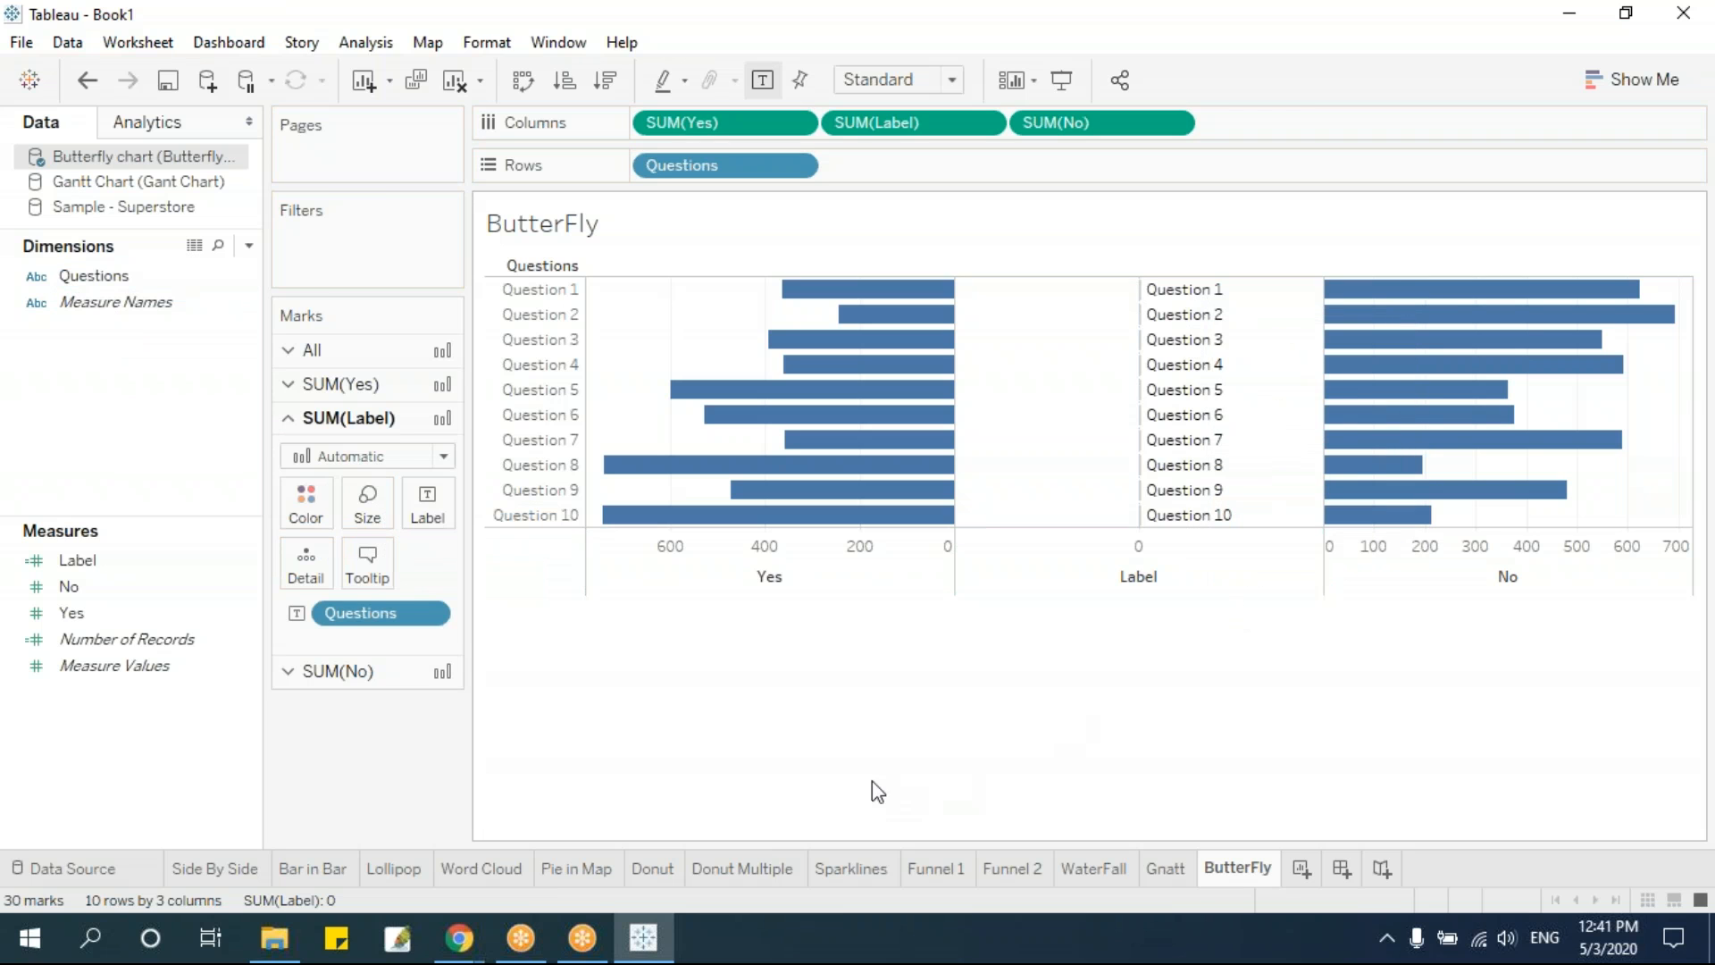
pyautogui.click(393, 456)
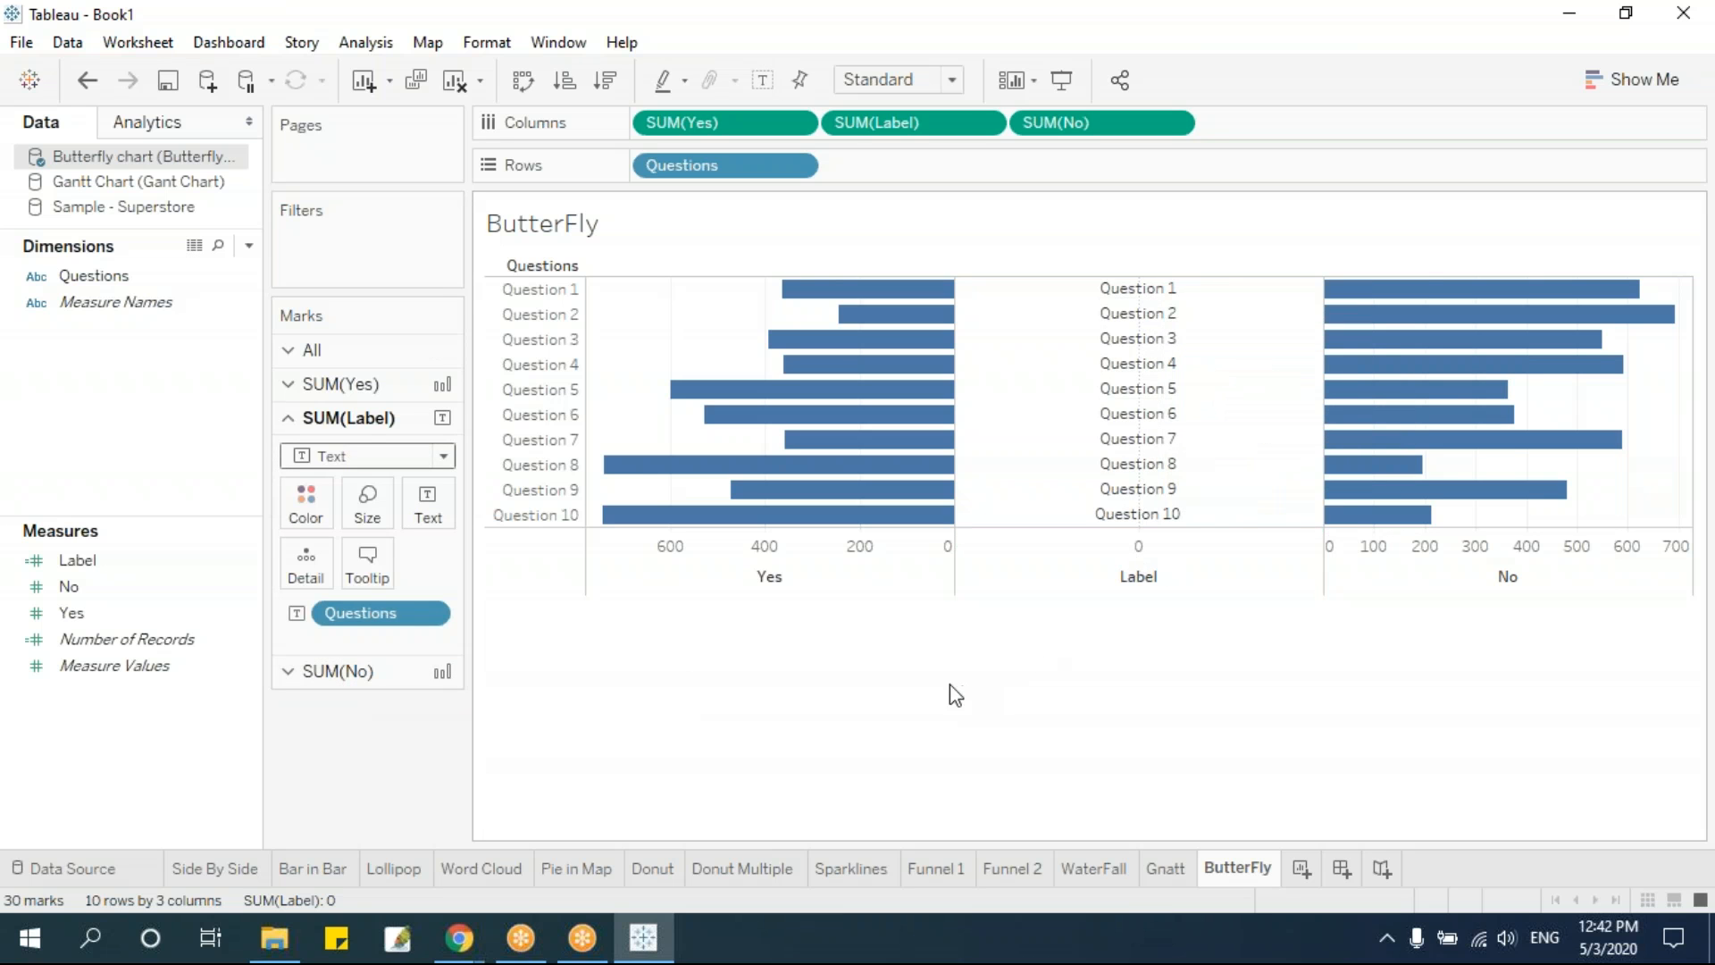
# Hide the Questions row headers of the butterfly chart and color the Yes bars orange
pyautogui.rightClick(547, 318)
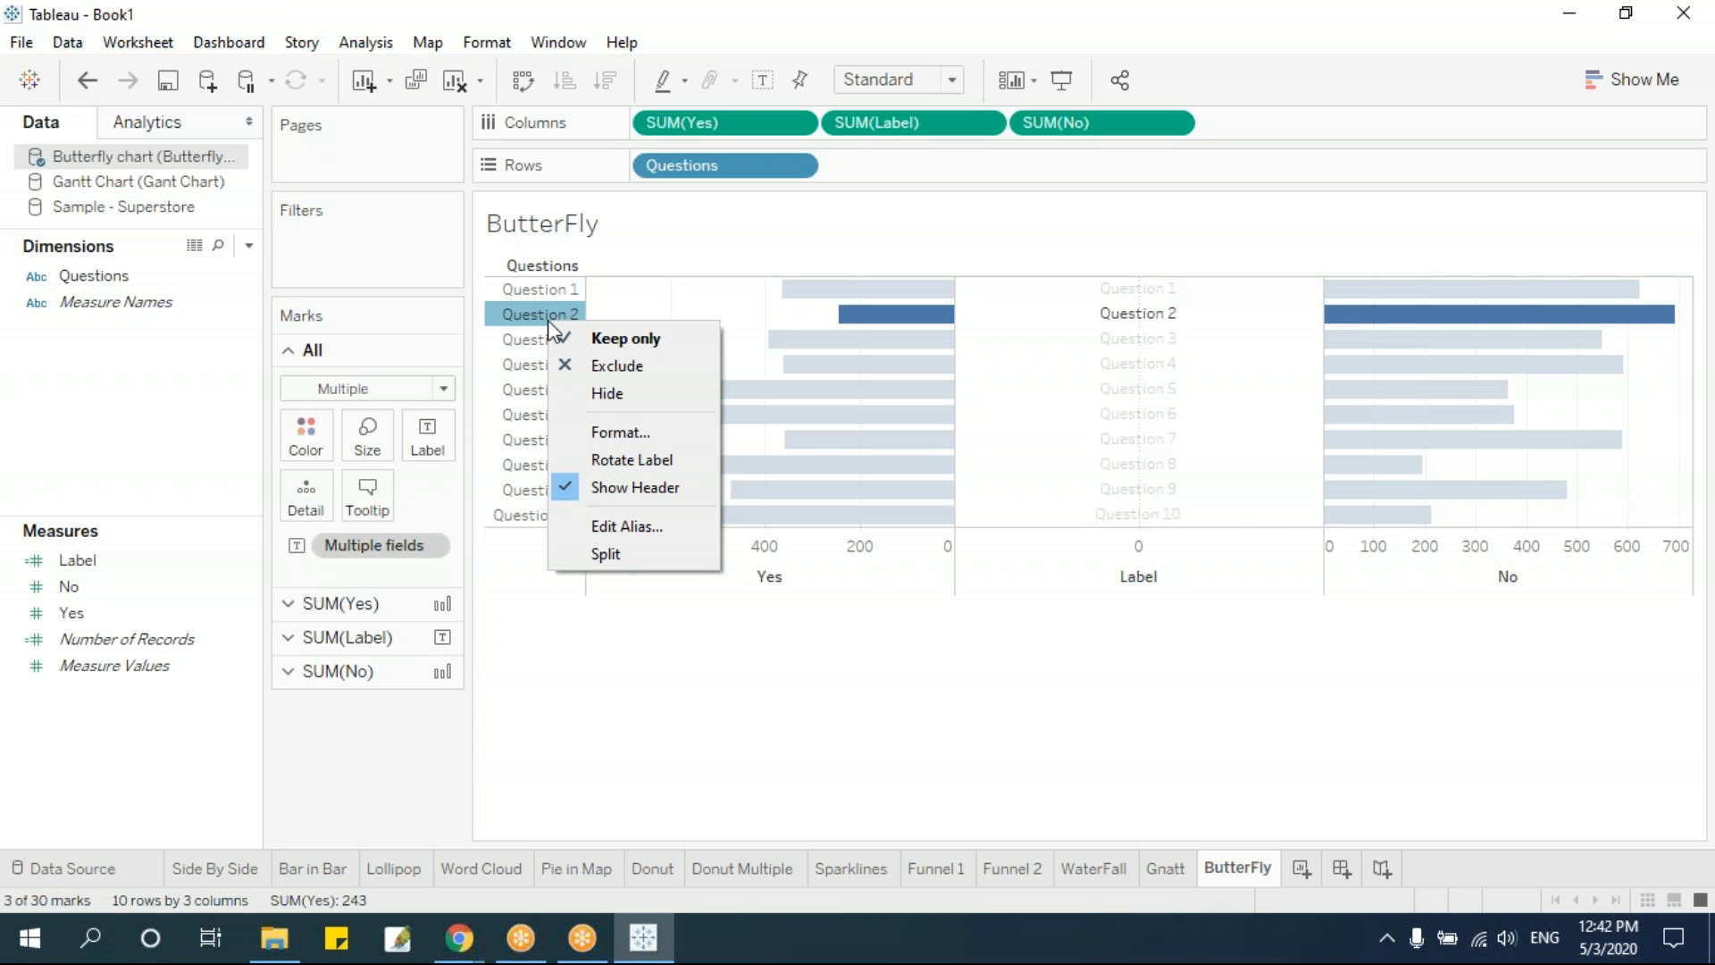
pyautogui.click(601, 488)
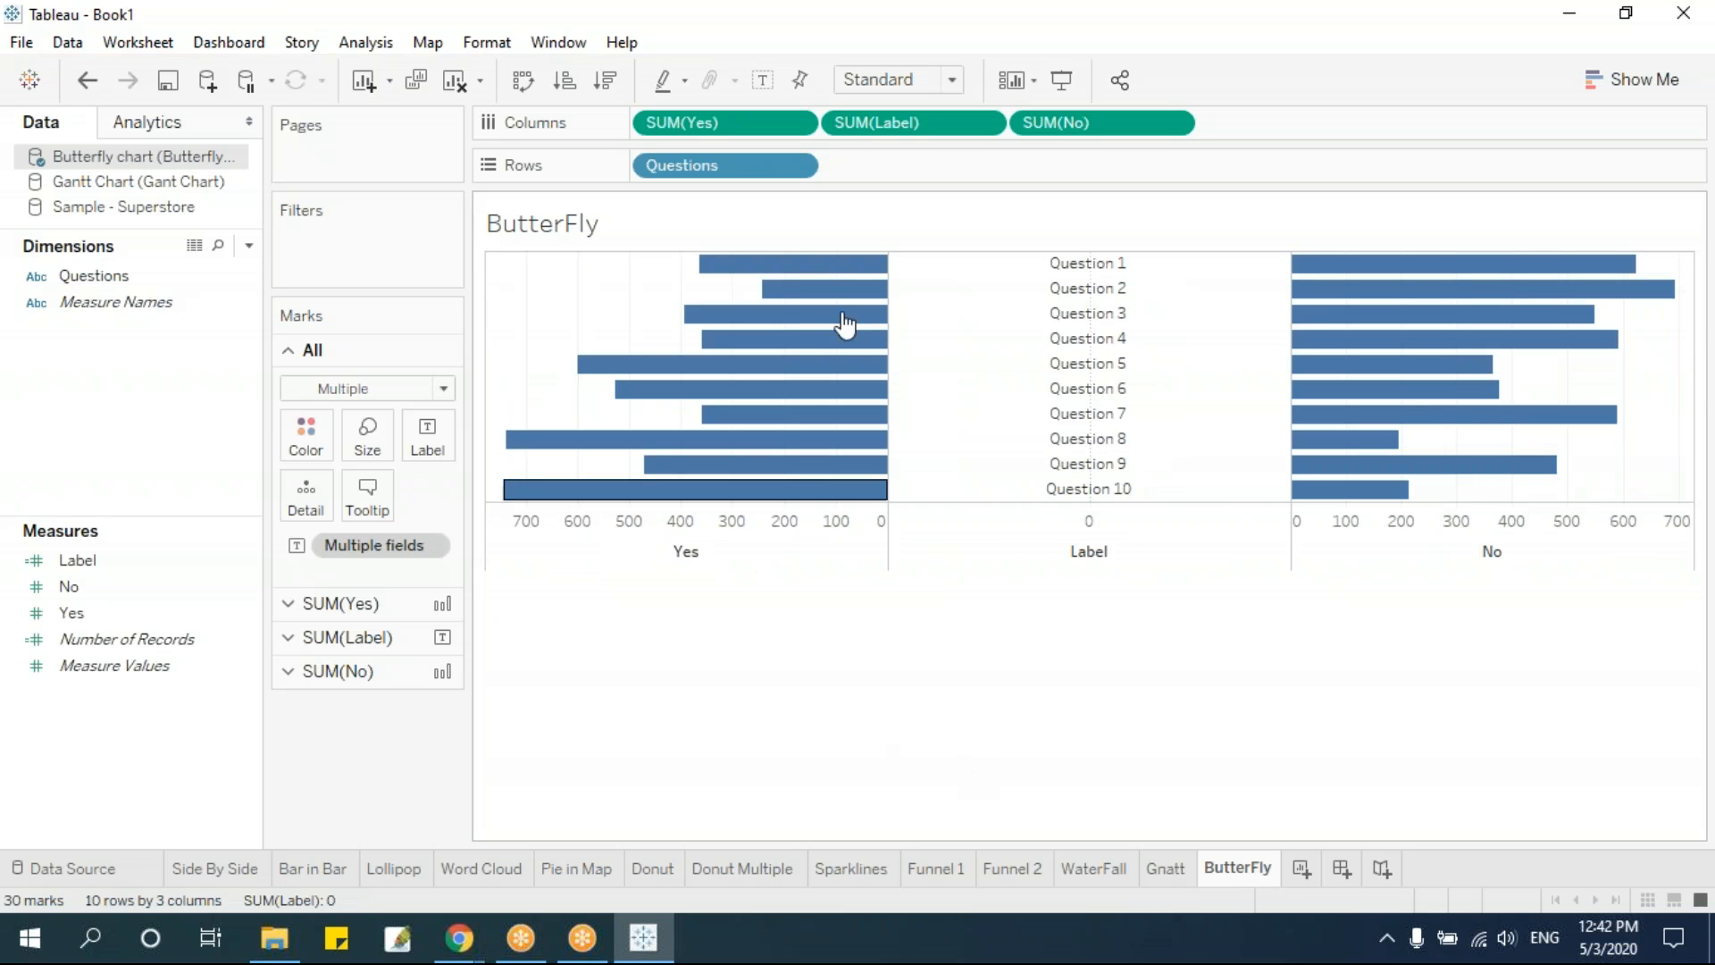
pyautogui.click(355, 614)
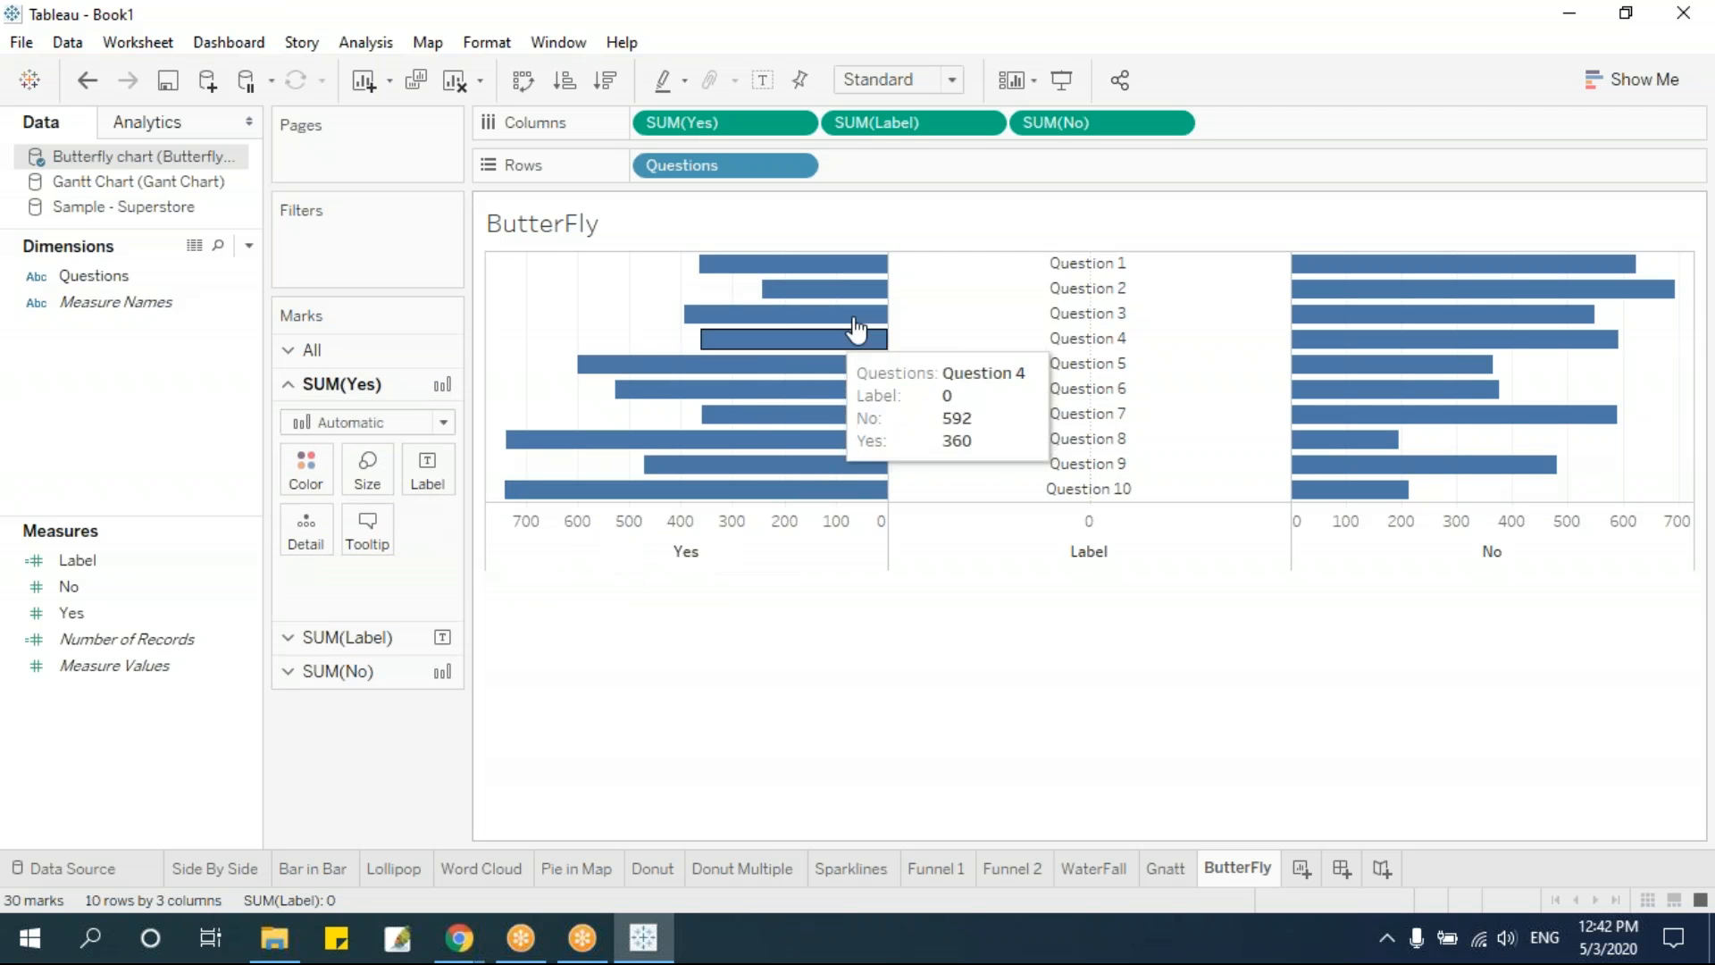
pyautogui.click(306, 474)
pyautogui.click(371, 547)
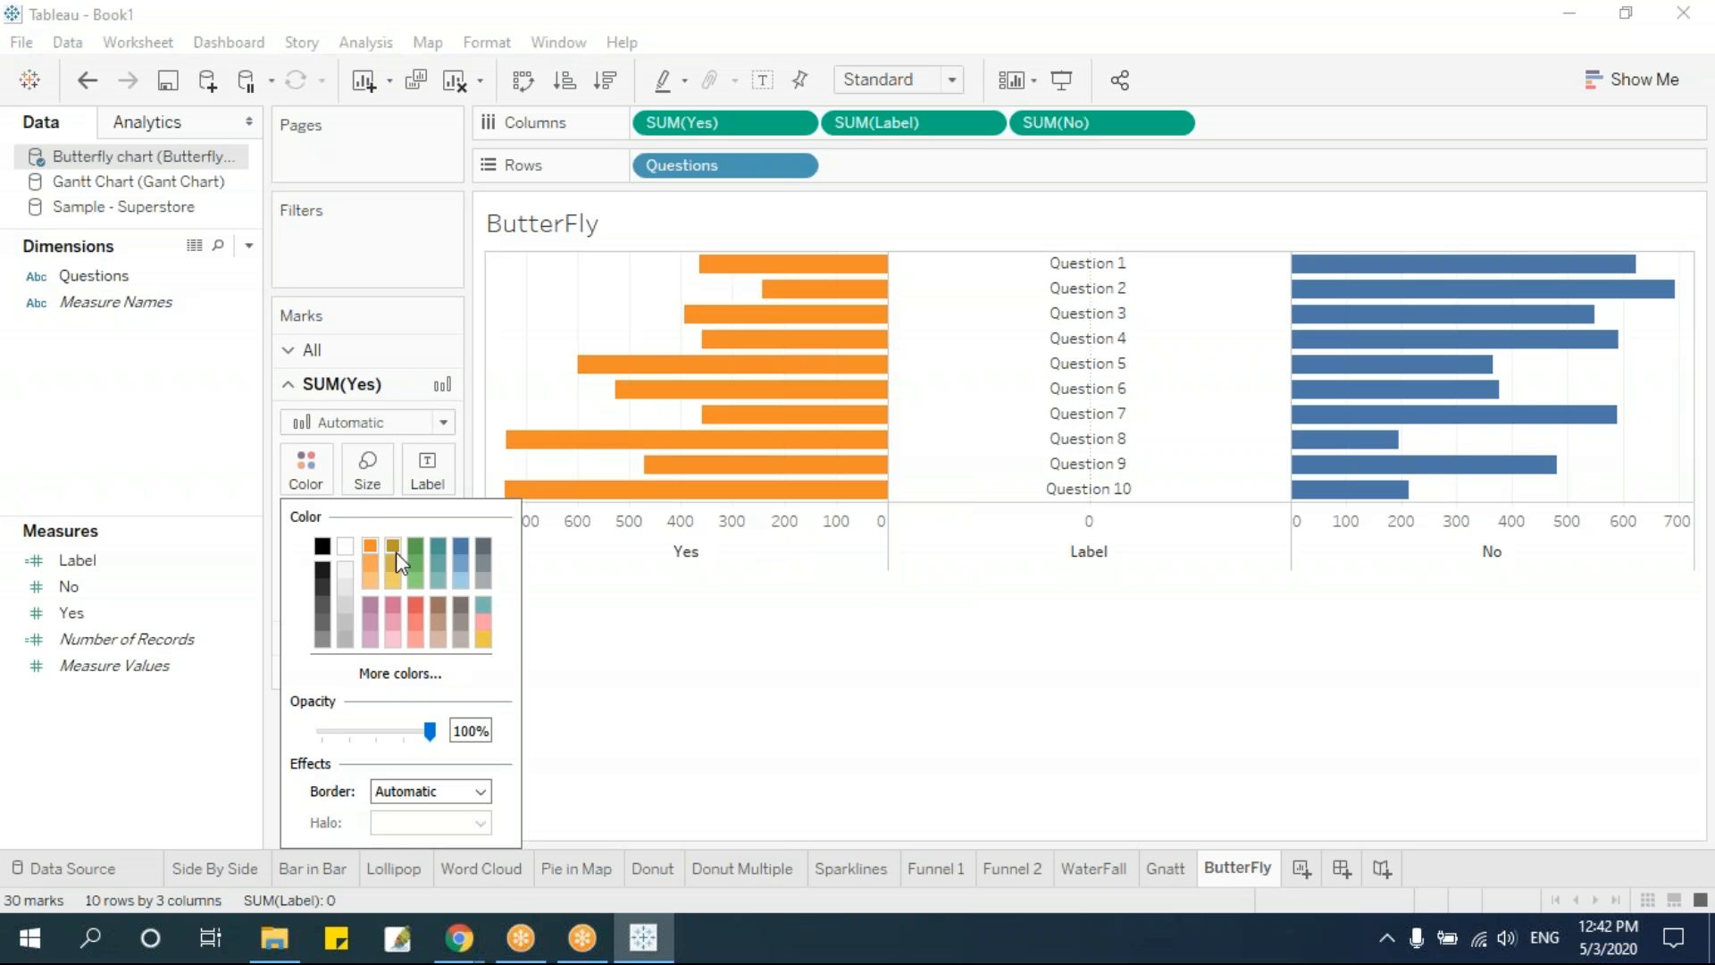
pyautogui.click(876, 693)
# Color the No bars of the butterfly chart green
pyautogui.click(349, 671)
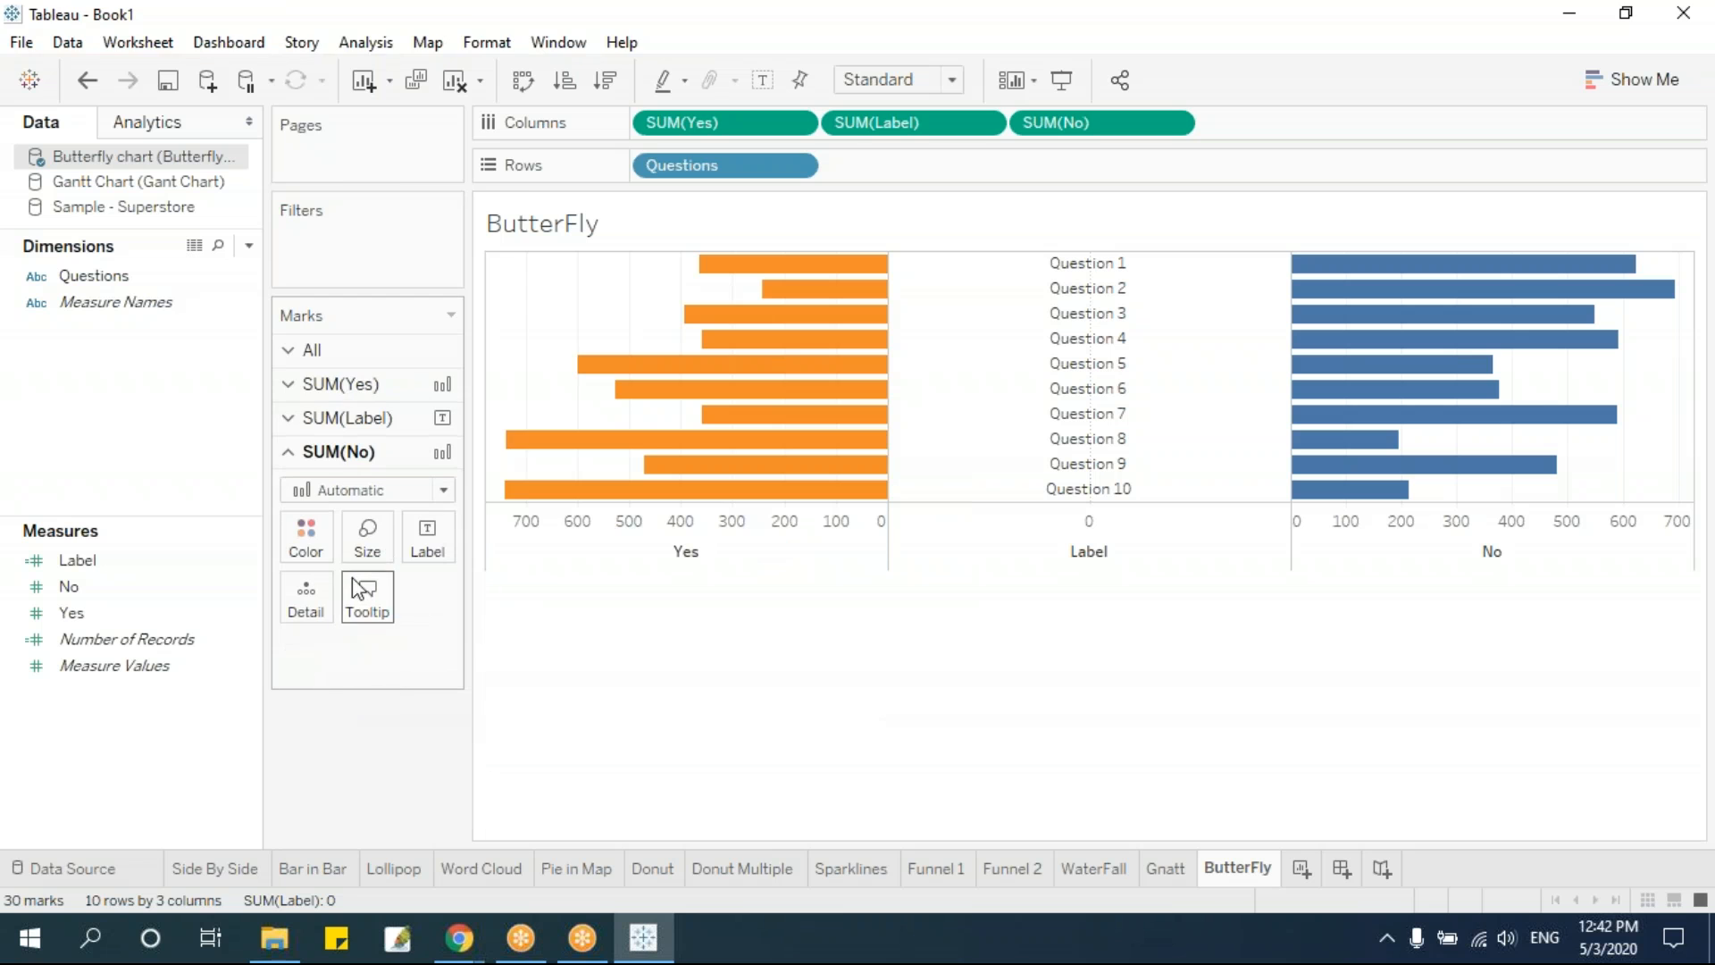
pyautogui.click(306, 536)
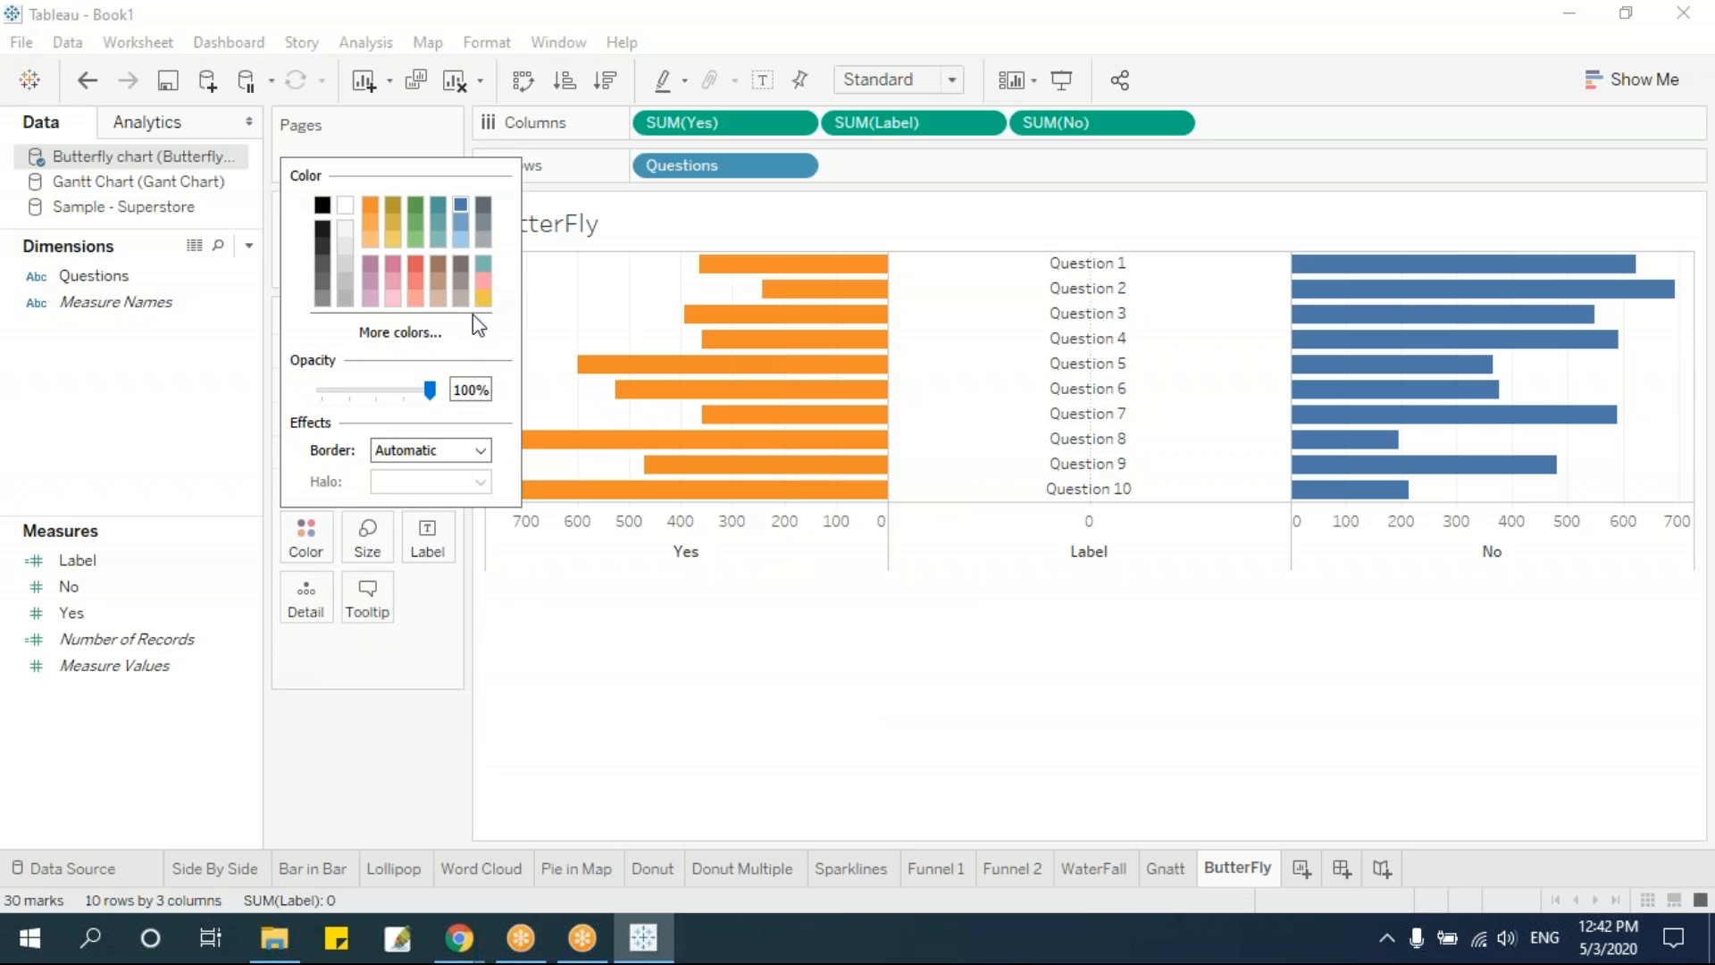
pyautogui.click(415, 202)
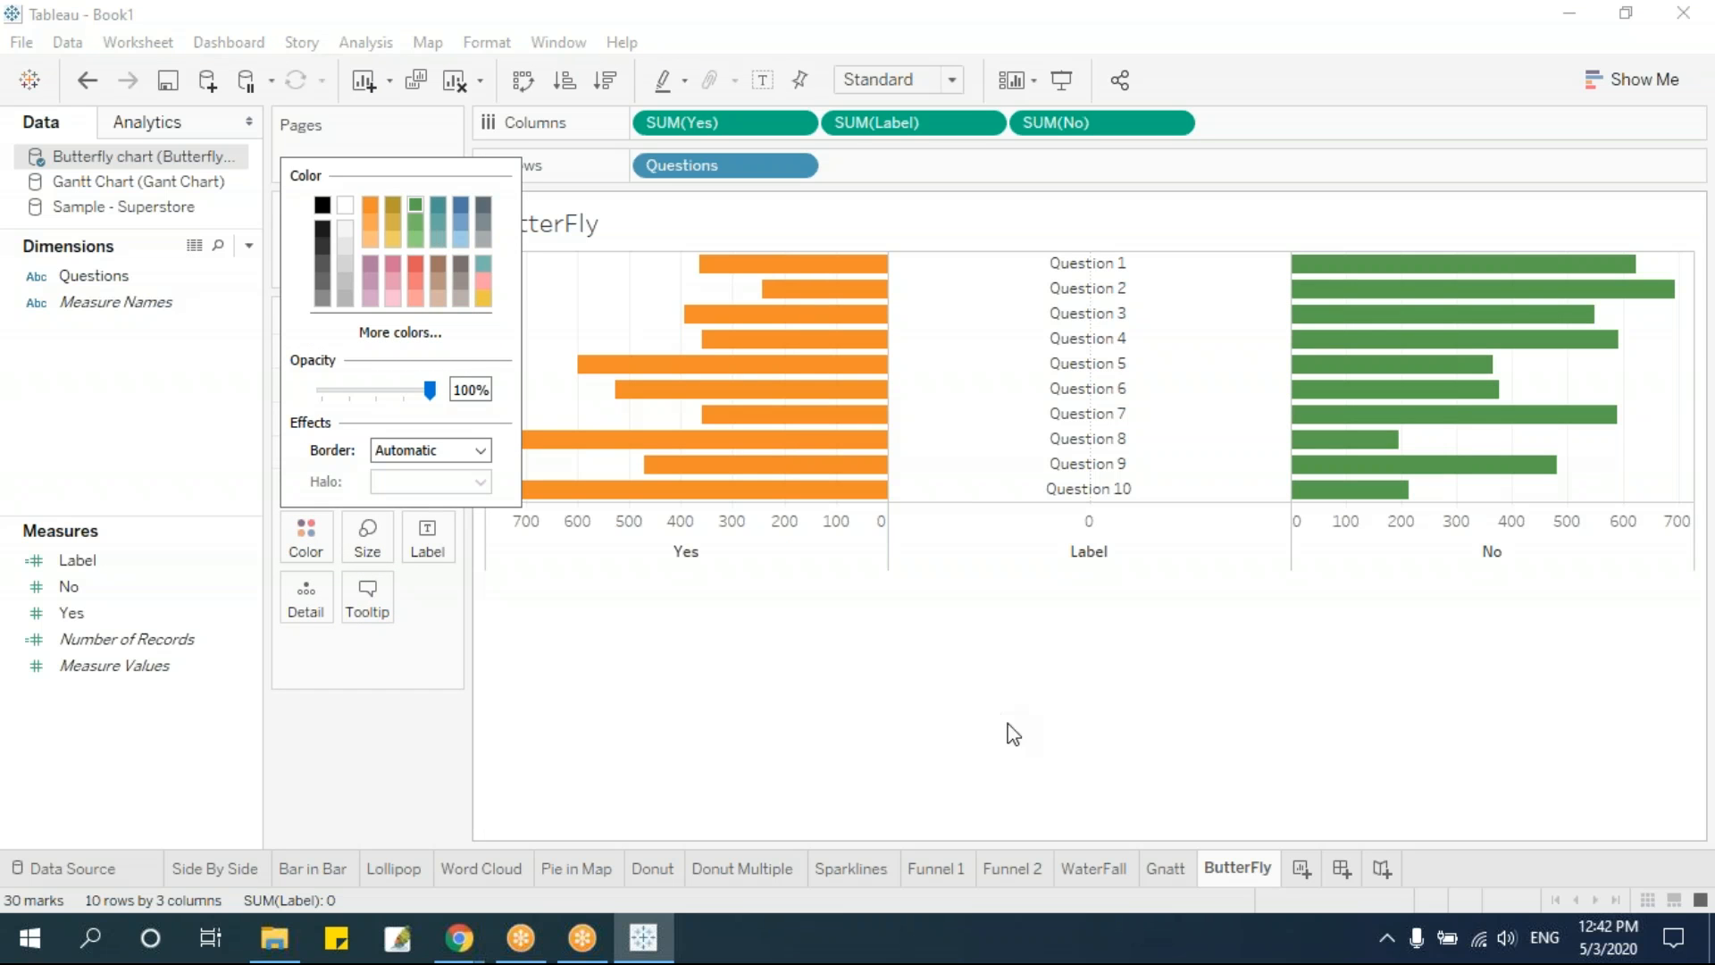
pyautogui.click(988, 699)
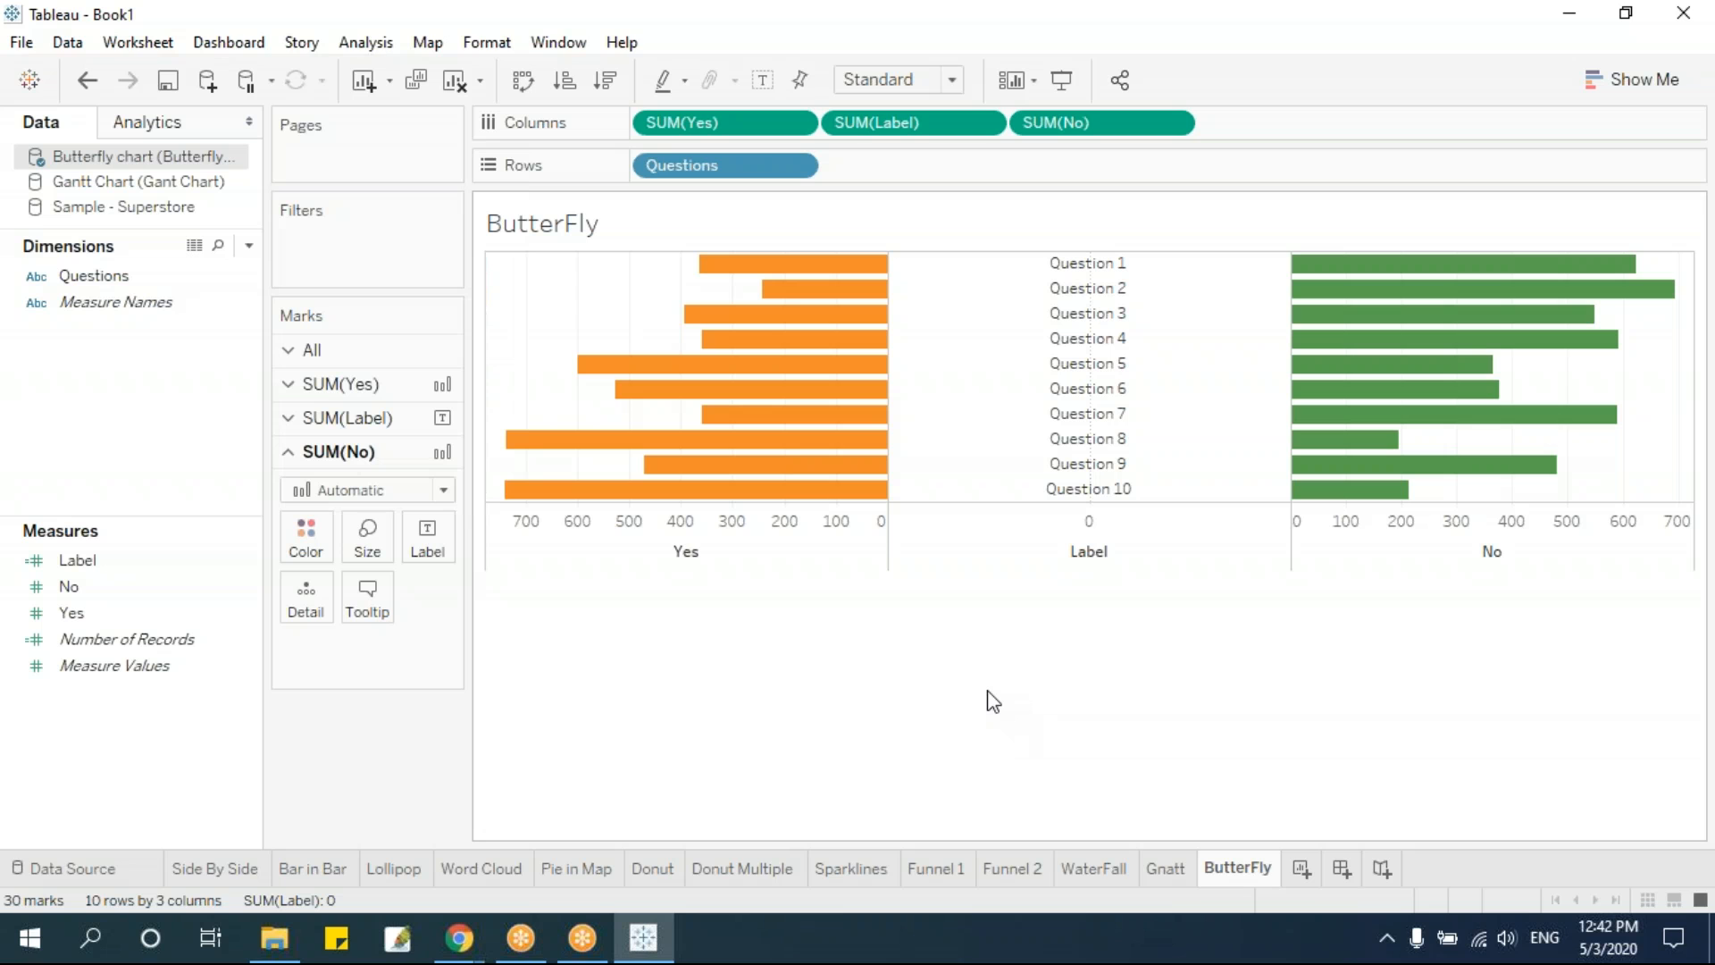